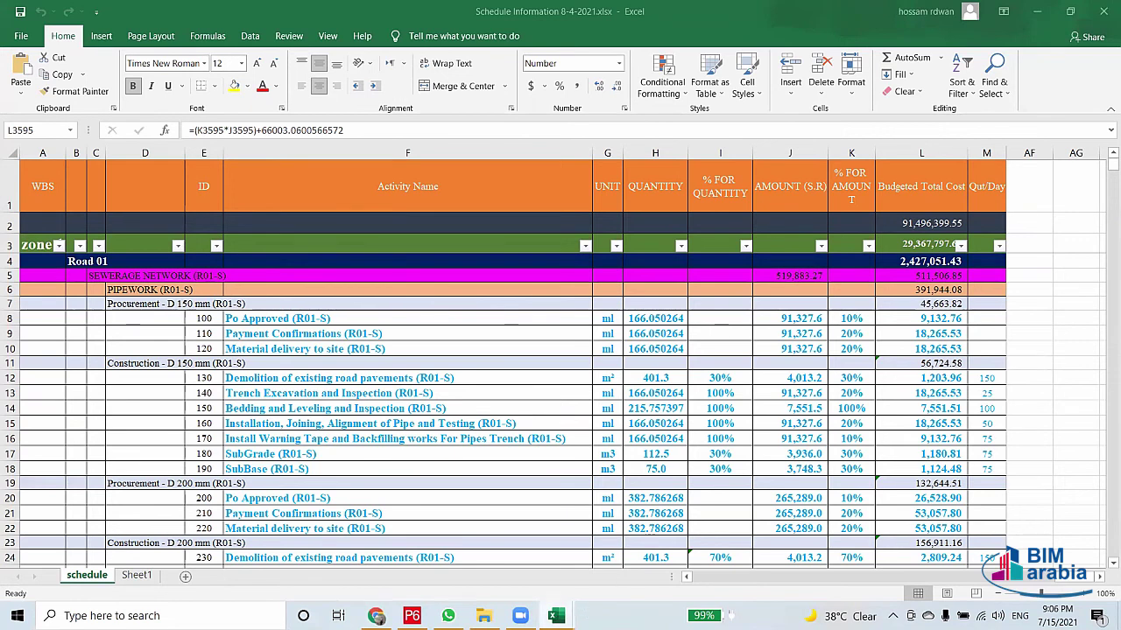
Switch to the bill of quantities workbook and maximize its window
{"action": "mouse_move", "coordinate": [555, 615]}
{"action": "left_click", "coordinate": [472, 551]}
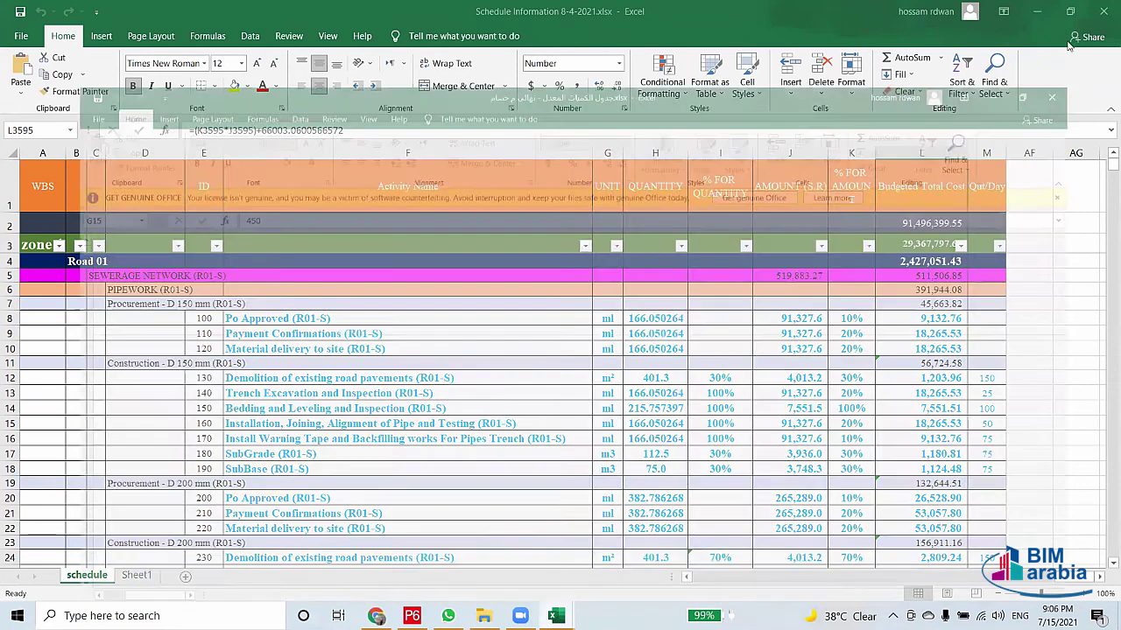
{"action": "left_click", "coordinate": [1070, 11]}
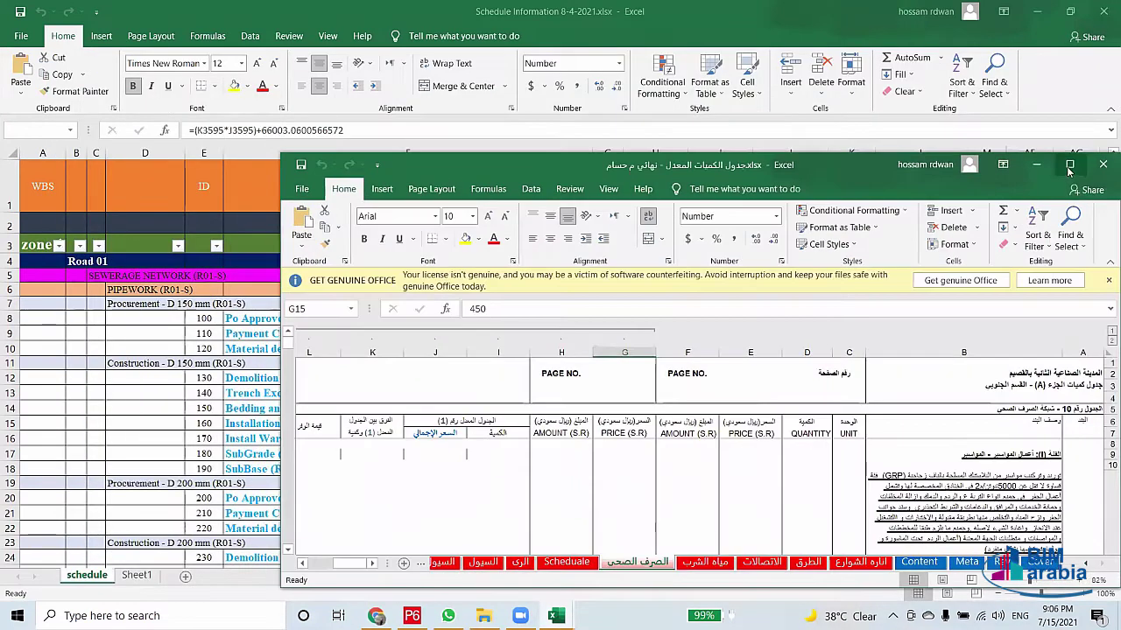
{"action": "left_click", "coordinate": [1069, 165]}
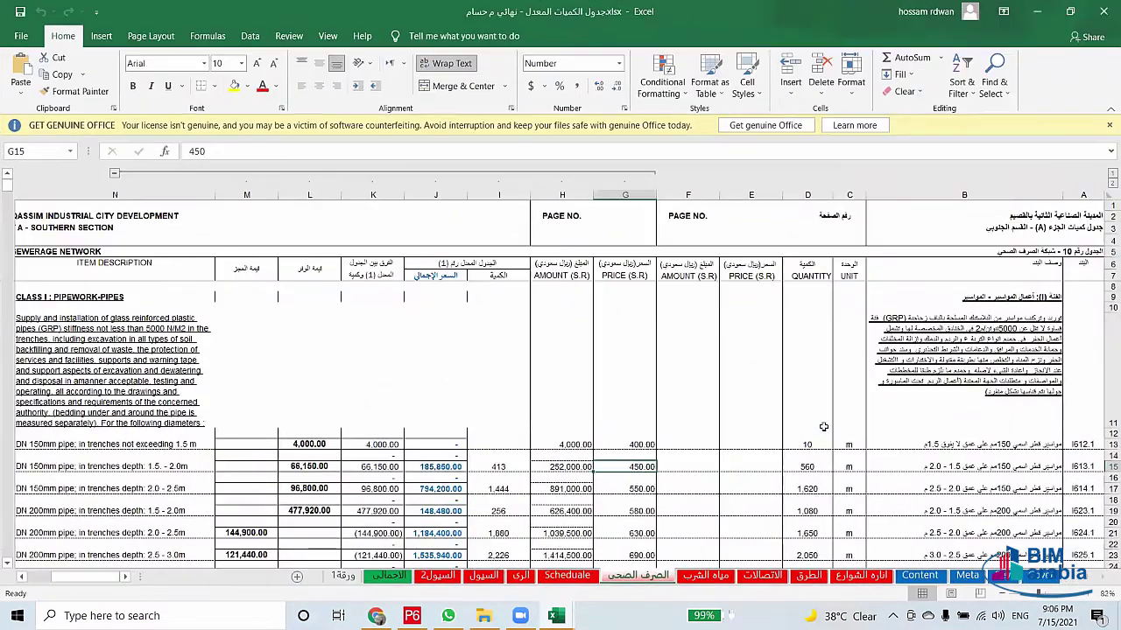
Scroll up and down through the bill of quantities sheet
{"action": "scroll", "coordinate": [639, 442], "scroll_direction": "down", "scroll_amount": 2}
{"action": "scroll", "coordinate": [639, 443], "scroll_direction": "down", "scroll_amount": 2}
{"action": "scroll", "coordinate": [636, 447], "scroll_direction": "up", "scroll_amount": 1}
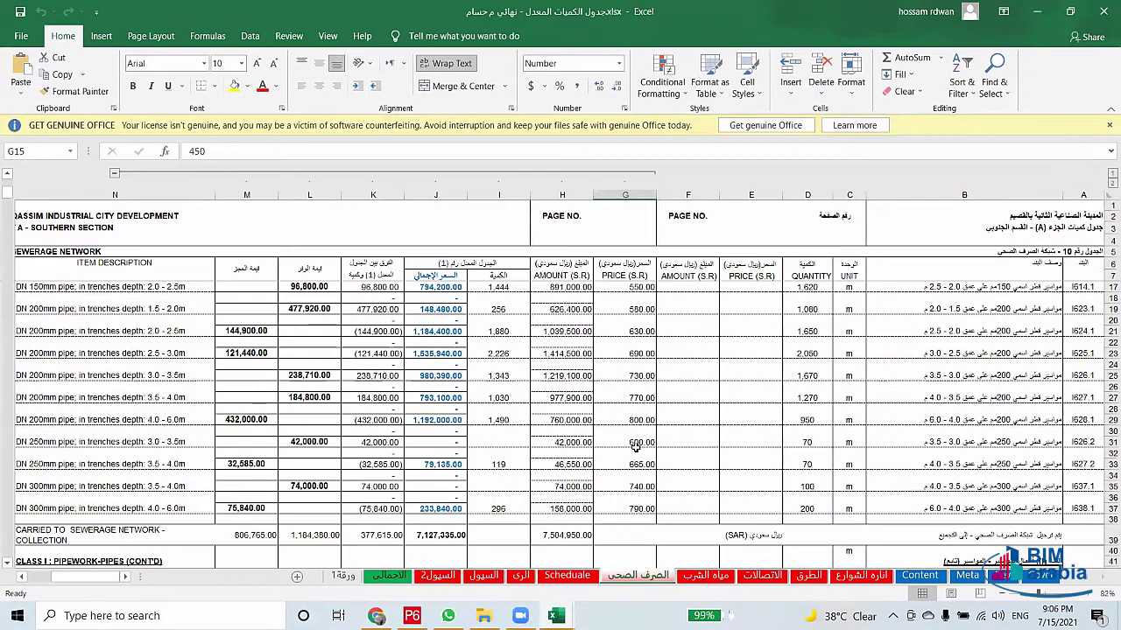
{"action": "scroll", "coordinate": [636, 446], "scroll_direction": "up", "scroll_amount": 1}
{"action": "scroll", "coordinate": [636, 446], "scroll_direction": "up", "scroll_amount": 2}
{"action": "scroll", "coordinate": [635, 448], "scroll_direction": "down", "scroll_amount": 1}
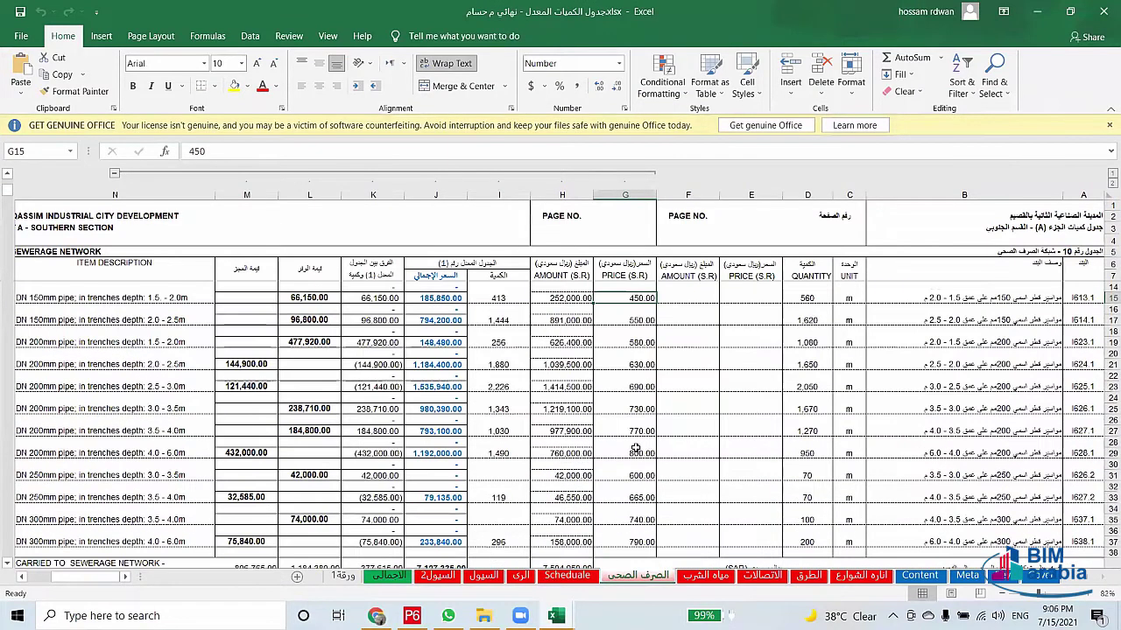
{"action": "scroll", "coordinate": [914, 399], "scroll_direction": "up", "scroll_amount": 2}
{"action": "scroll", "coordinate": [914, 399], "scroll_direction": "down", "scroll_amount": 1}
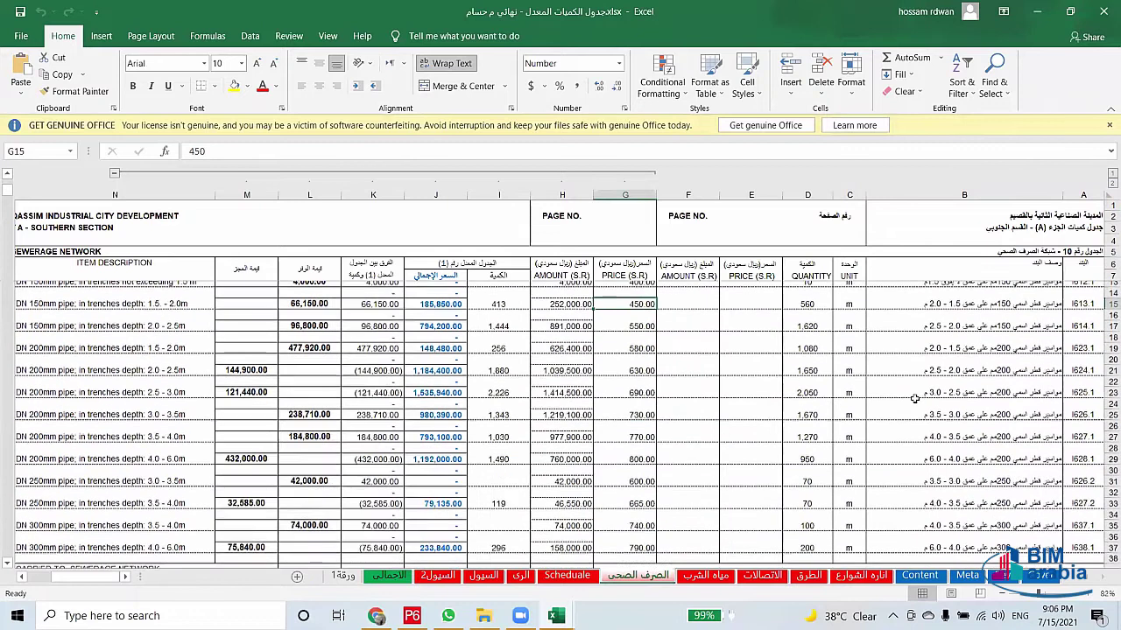
{"action": "scroll", "coordinate": [914, 399], "scroll_direction": "up", "scroll_amount": 2}
Look over the cover sheet, then the Meta sheet
{"action": "left_click", "coordinate": [980, 594]}
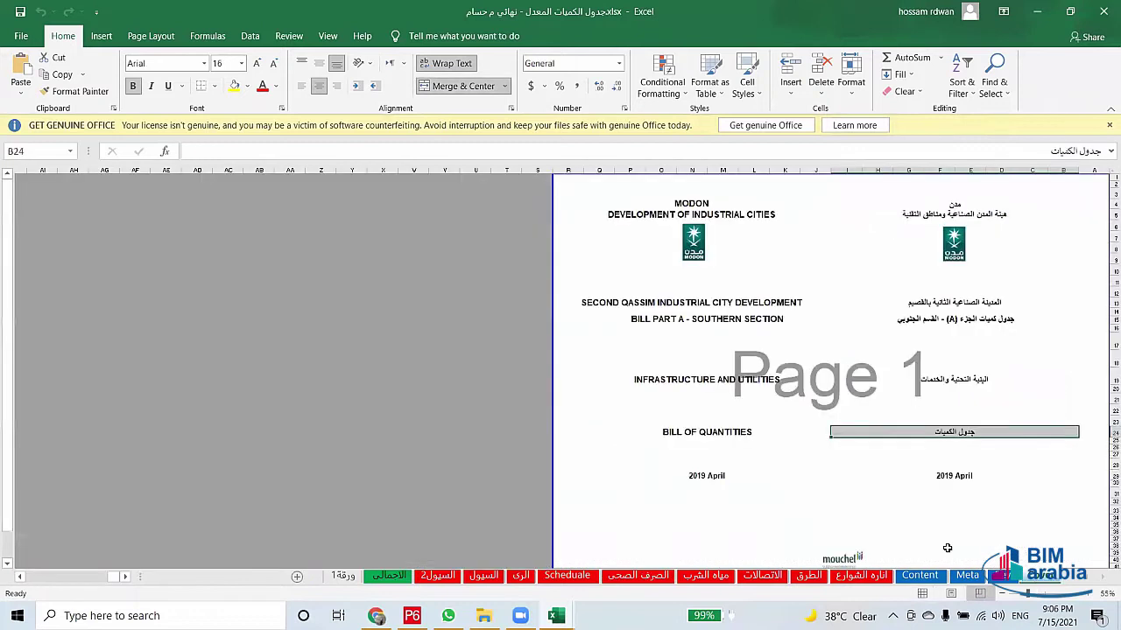
{"action": "scroll", "coordinate": [893, 408], "scroll_direction": "down", "scroll_amount": 1}
{"action": "scroll", "coordinate": [893, 408], "scroll_direction": "up", "scroll_amount": 1}
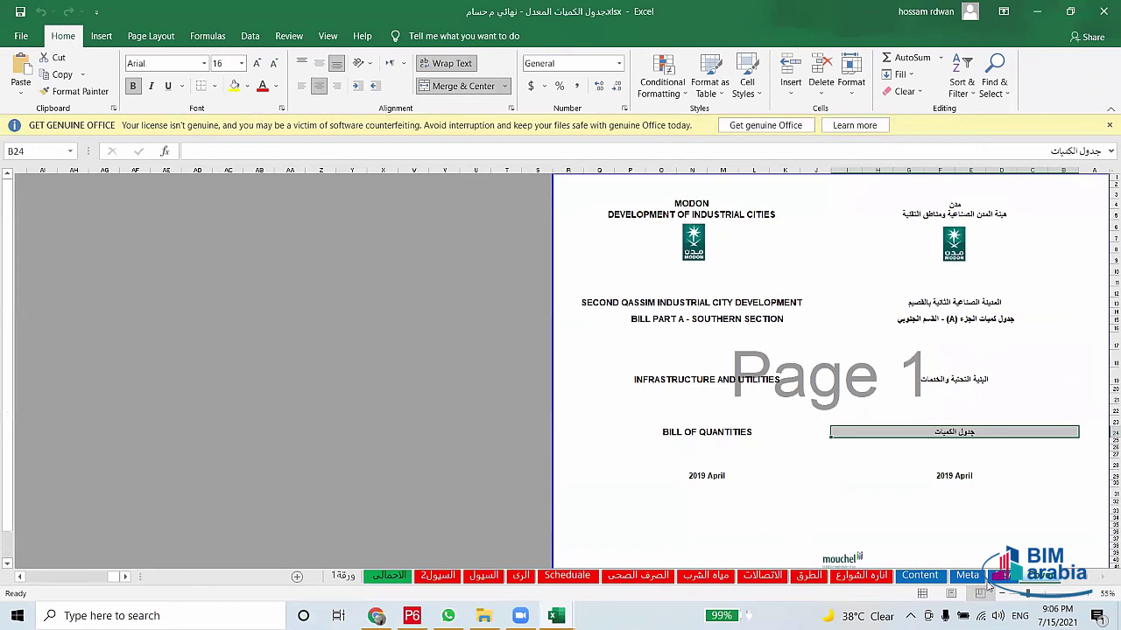
{"action": "scroll", "coordinate": [944, 558], "scroll_direction": "up", "scroll_amount": 1, "text": "ctrl"}
{"action": "scroll", "coordinate": [814, 446], "scroll_direction": "down", "scroll_amount": 2}
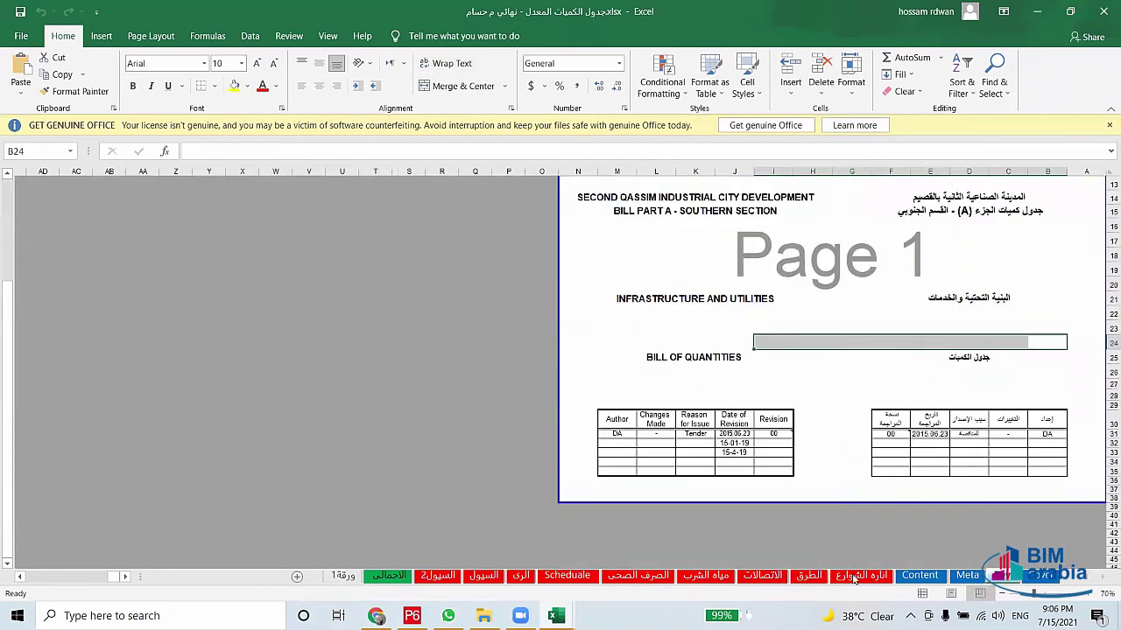
{"action": "left_click", "coordinate": [960, 576]}
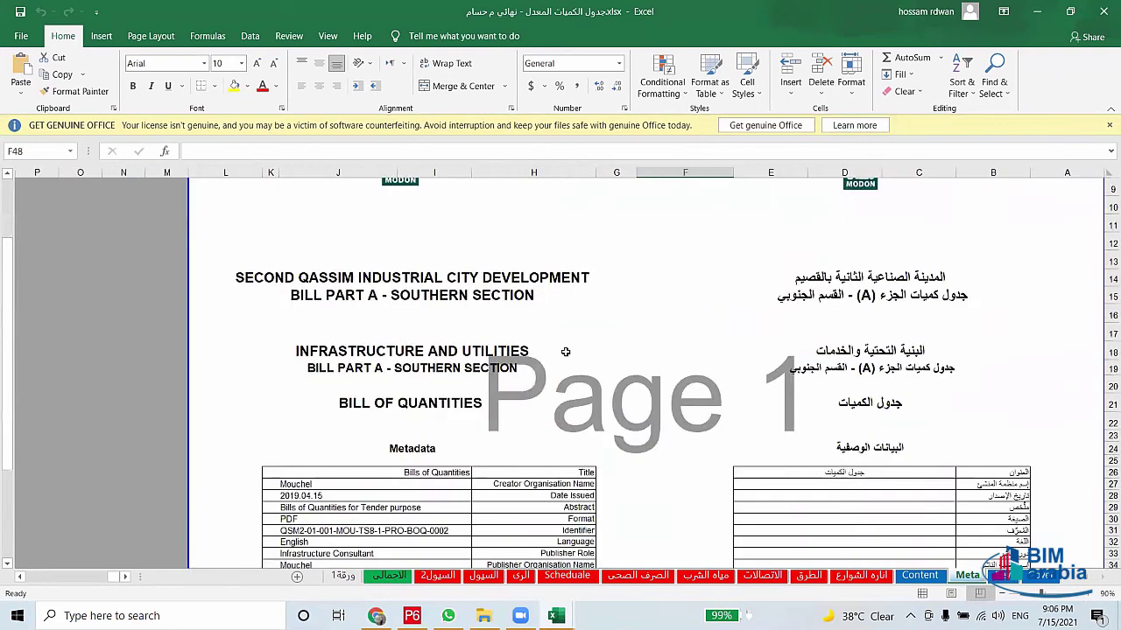
{"action": "scroll", "coordinate": [565, 352], "scroll_direction": "down", "scroll_amount": 4}
{"action": "scroll", "coordinate": [565, 368], "scroll_direction": "down", "scroll_amount": 1}
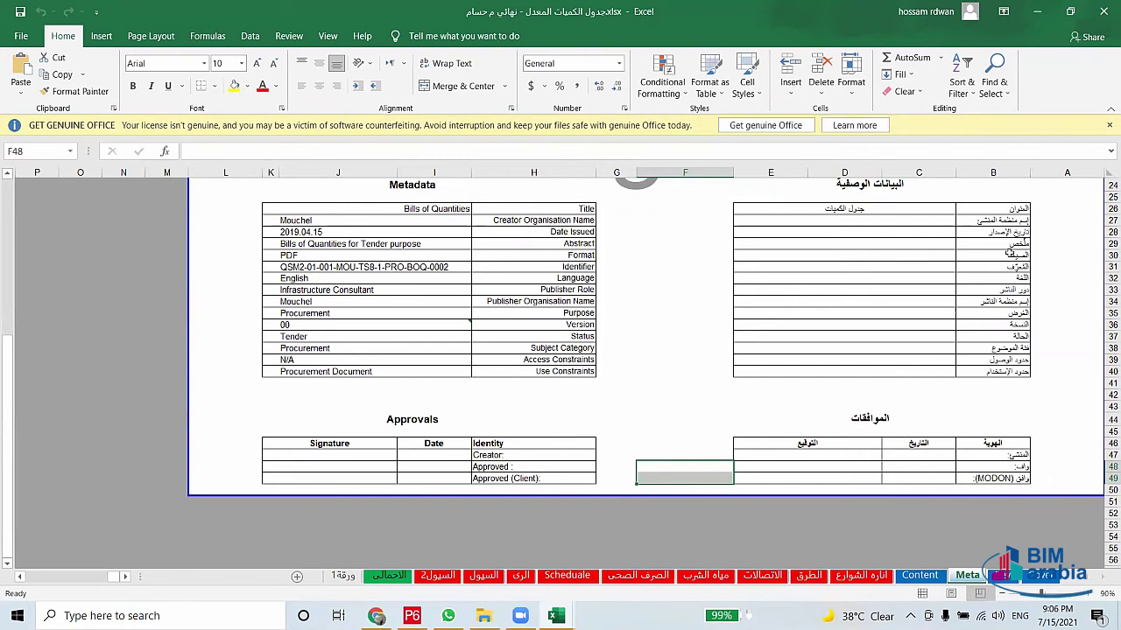
Open the Content sheet and select the street lighting entry
{"action": "left_click", "coordinate": [927, 580]}
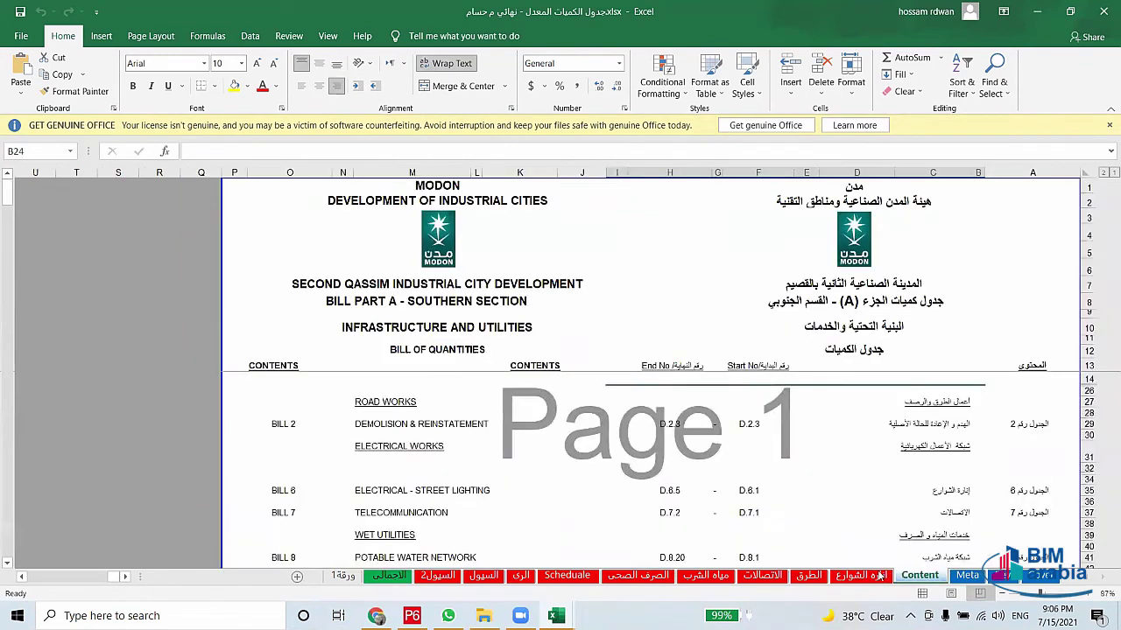
{"action": "scroll", "coordinate": [571, 416], "scroll_direction": "down", "scroll_amount": 3}
{"action": "scroll", "coordinate": [571, 417], "scroll_direction": "up", "scroll_amount": 3}
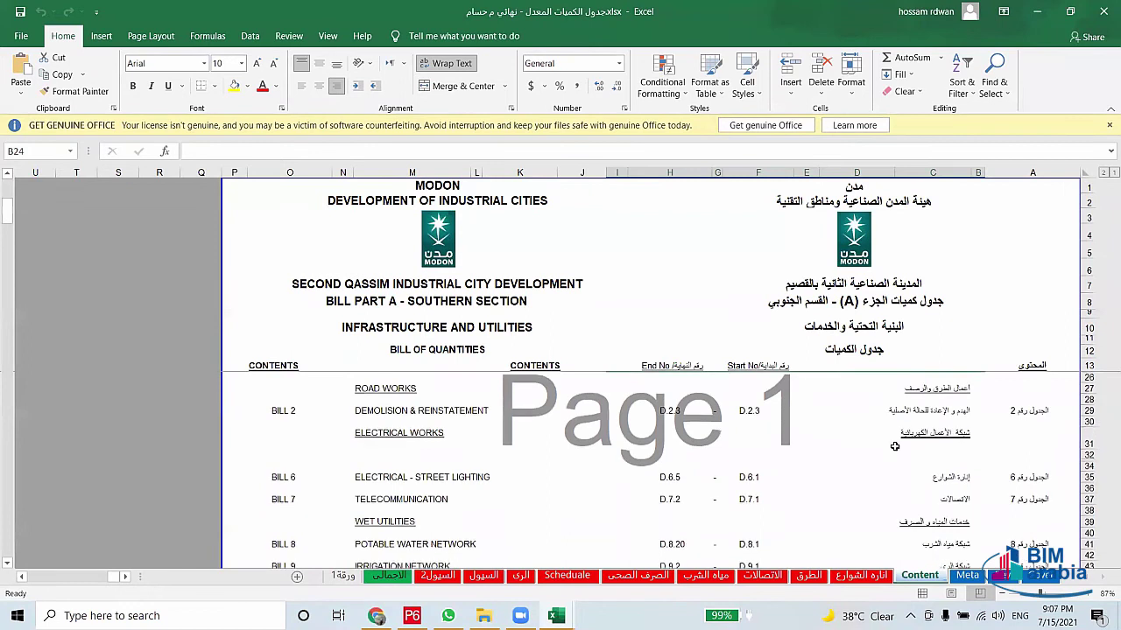
{"action": "scroll", "coordinate": [897, 429], "scroll_direction": "down", "scroll_amount": 1}
{"action": "left_click", "coordinate": [947, 445]}
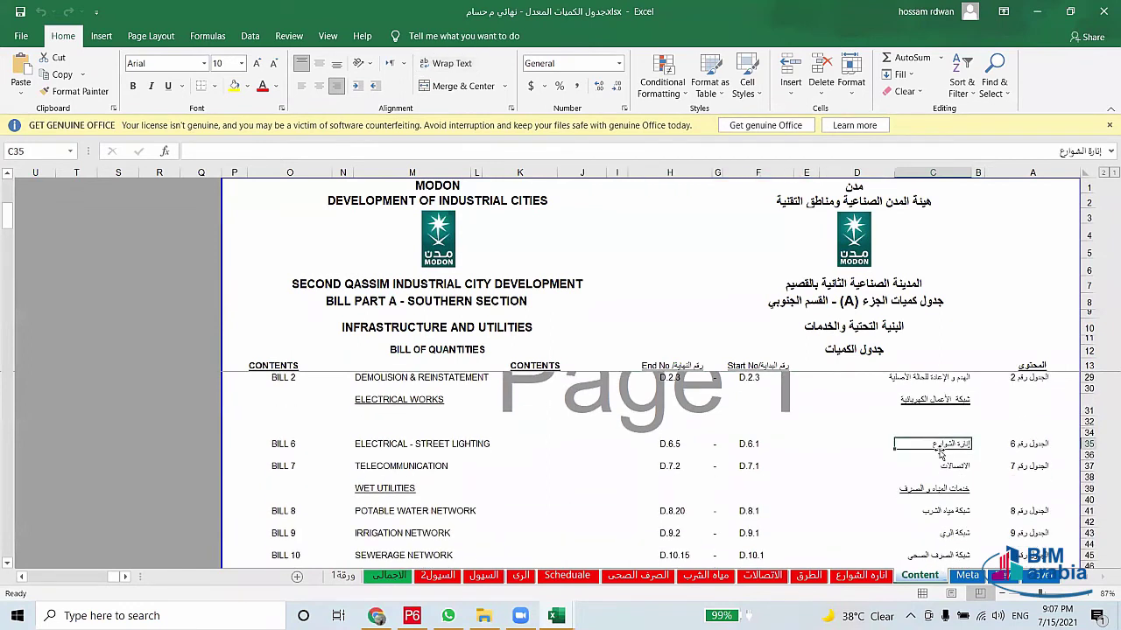
{"action": "scroll", "coordinate": [941, 449], "scroll_direction": "down", "scroll_amount": 1}
Step through the telecommunications, potable water, irrigation and storm water ponds entries in the contents
{"action": "left_click", "coordinate": [961, 422]}
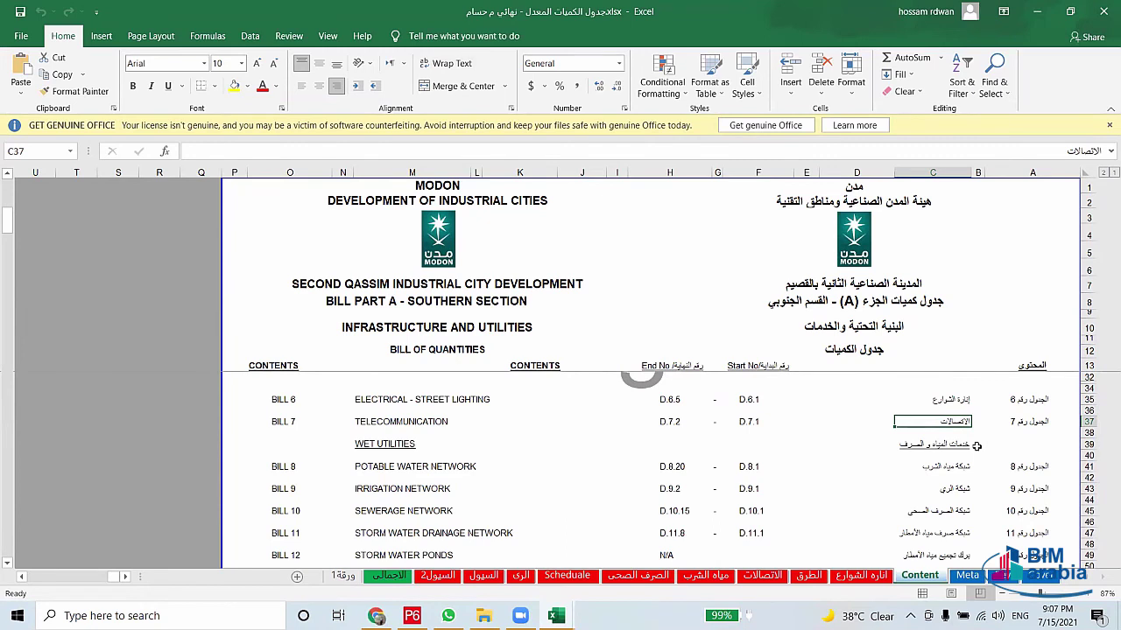
{"action": "key", "text": "Down"}
{"action": "key", "text": "Down"}
{"action": "key", "text": "Down"}
{"action": "key", "text": "Down"}
{"action": "scroll", "coordinate": [998, 445], "scroll_direction": "down", "scroll_amount": 1}
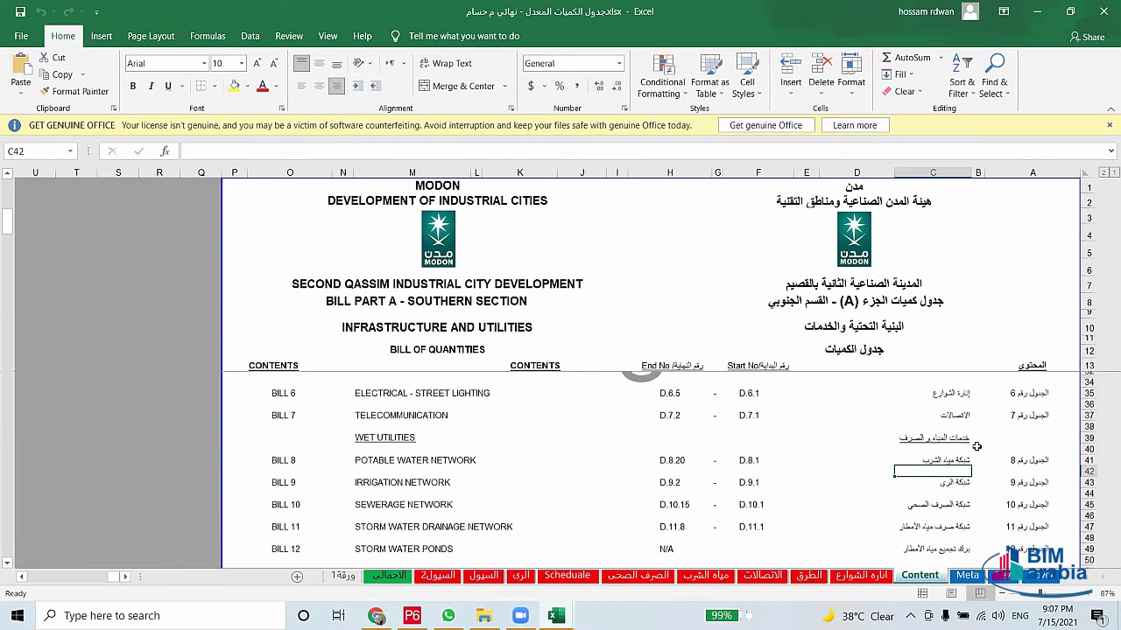
{"action": "left_click", "coordinate": [1026, 443]}
{"action": "left_click", "coordinate": [952, 447]}
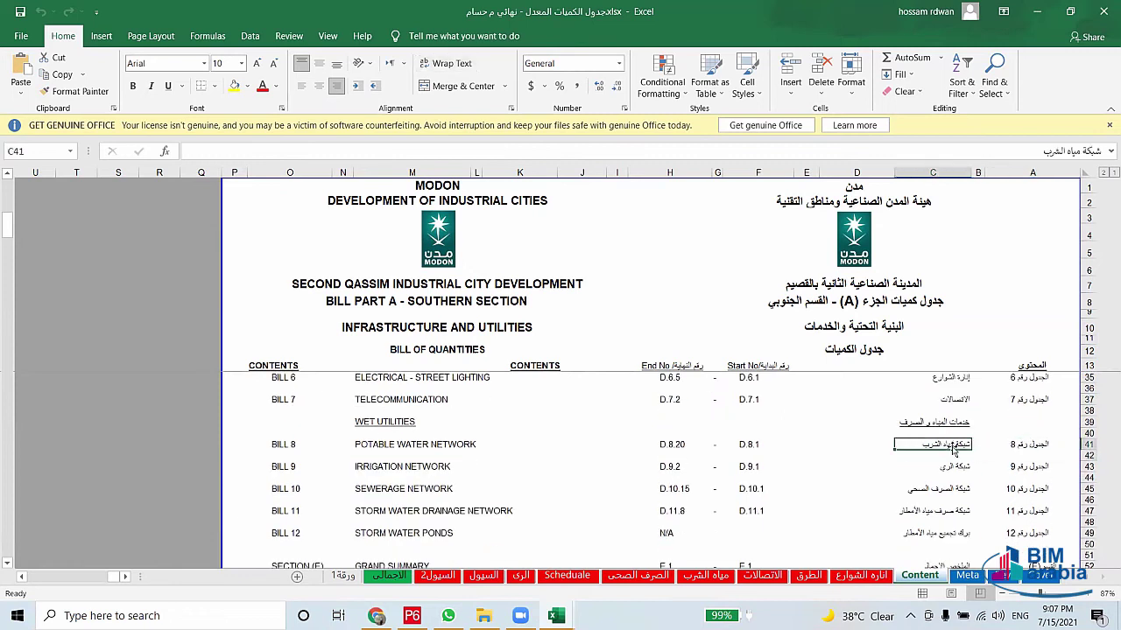
{"action": "key", "text": "Down"}
{"action": "key", "text": "Down"}
{"action": "scroll", "coordinate": [952, 448], "scroll_direction": "down", "scroll_amount": 1}
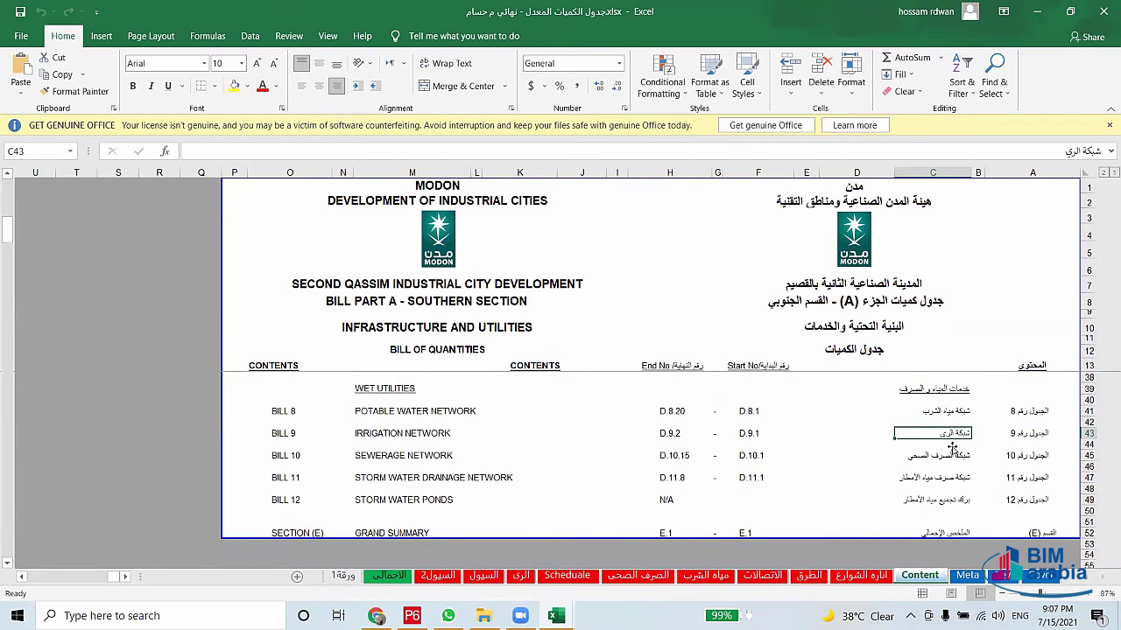
{"action": "scroll", "coordinate": [952, 448], "scroll_direction": "down", "scroll_amount": 1}
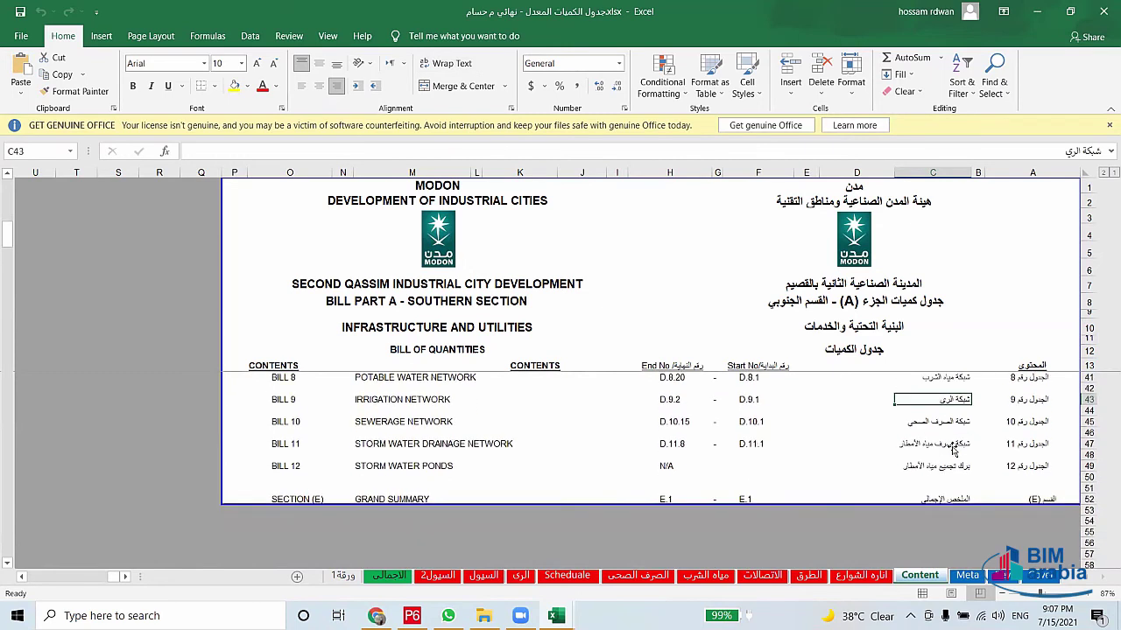
{"action": "key", "text": "Down"}
{"action": "key", "text": "Down"}
{"action": "key", "text": "Down"}
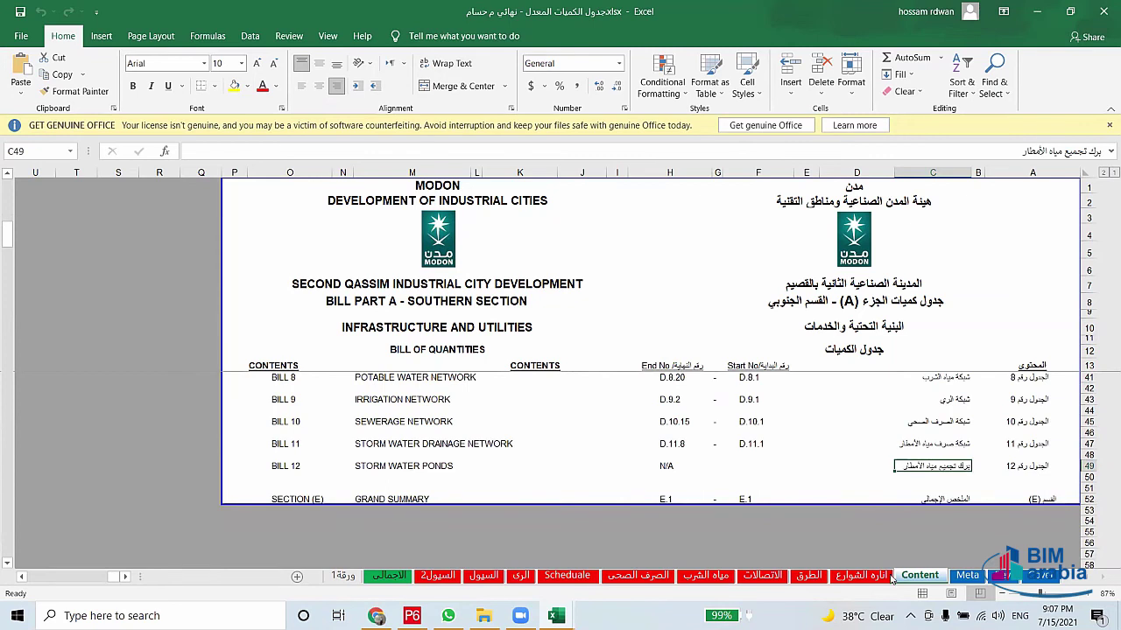
{"action": "scroll", "coordinate": [991, 419], "scroll_direction": "up", "scroll_amount": 3}
{"action": "scroll", "coordinate": [991, 418], "scroll_direction": "up", "scroll_amount": 2}
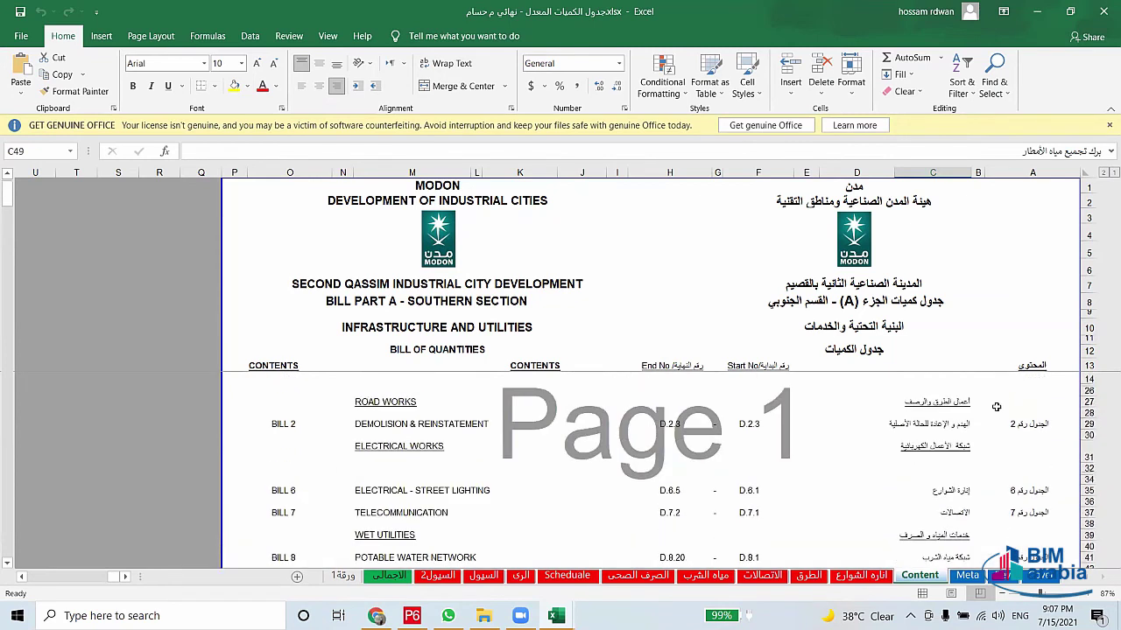
Move through the street lighting, roads, telecommunications and potable water sheets to the sewerage sheet
{"action": "left_click", "coordinate": [858, 575]}
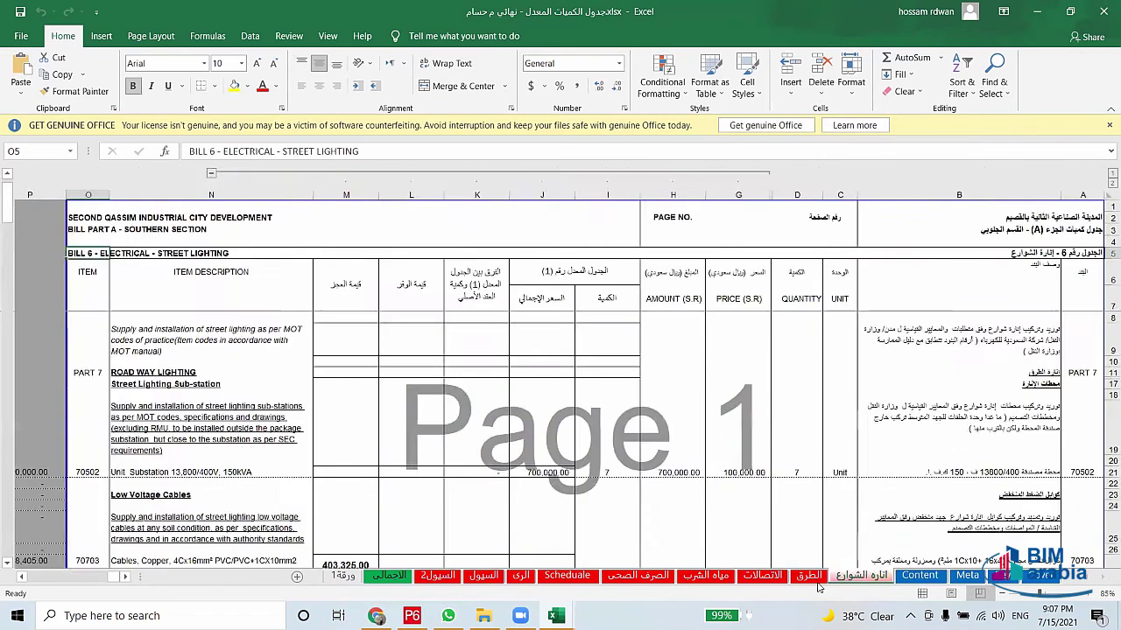
{"action": "left_click", "coordinate": [808, 575]}
{"action": "left_click", "coordinate": [761, 575]}
{"action": "left_click", "coordinate": [696, 576]}
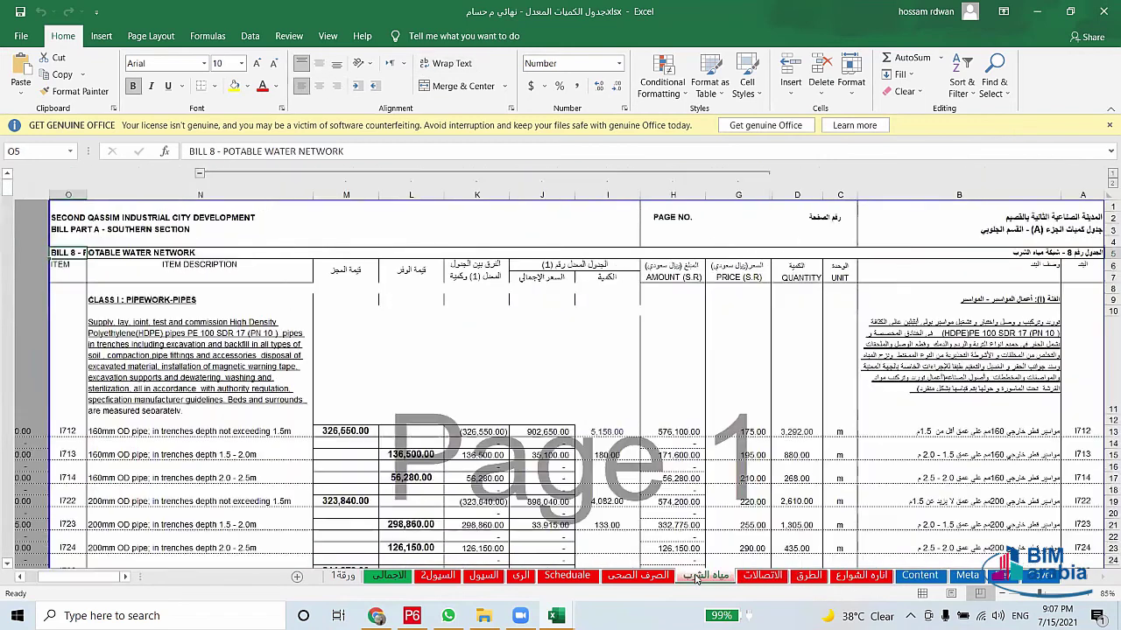
{"action": "left_click", "coordinate": [649, 581]}
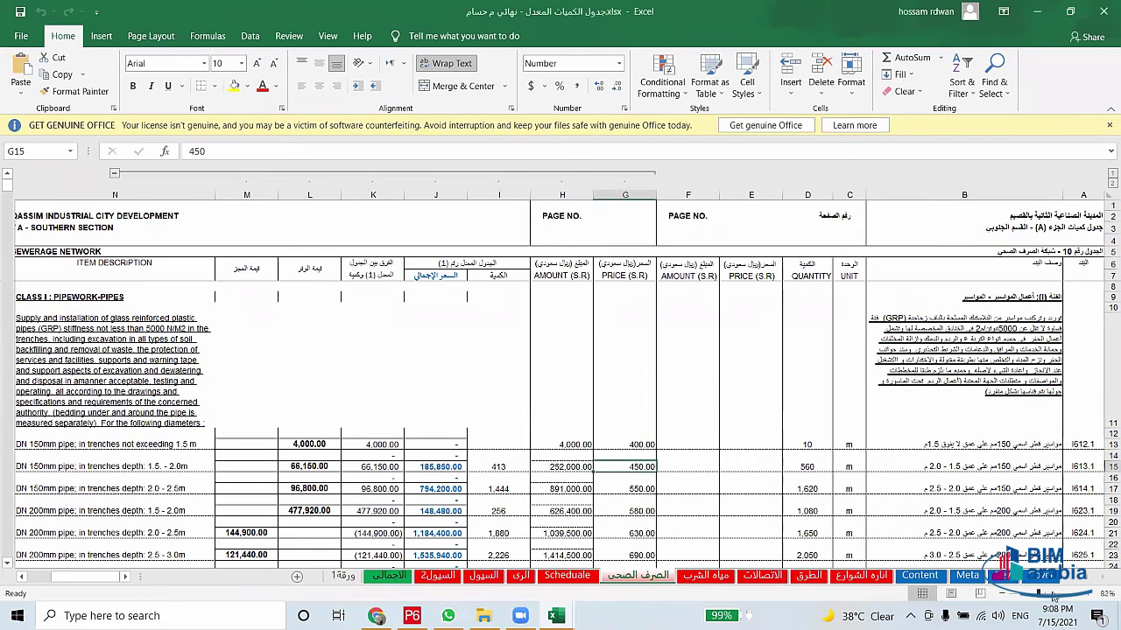
Zoom to 179%, unhide rows 8–11, dismiss the licence warning, then show the desktop
{"action": "left_click", "coordinate": [1055, 596]}
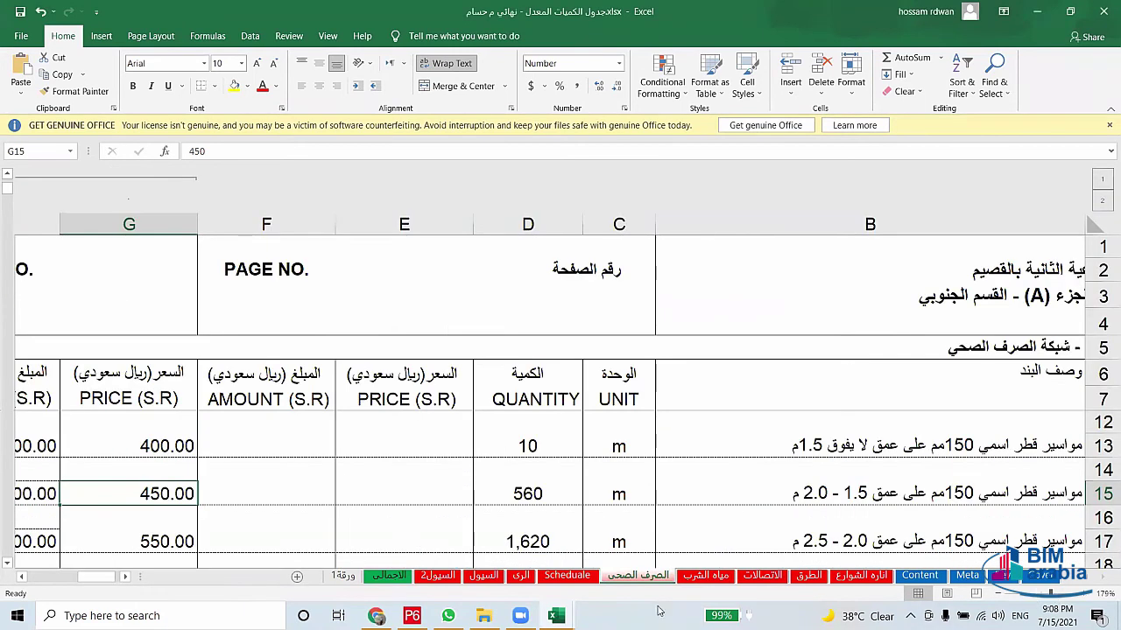
{"action": "left_click", "coordinate": [125, 576]}
{"action": "double_click", "coordinate": [1094, 414]}
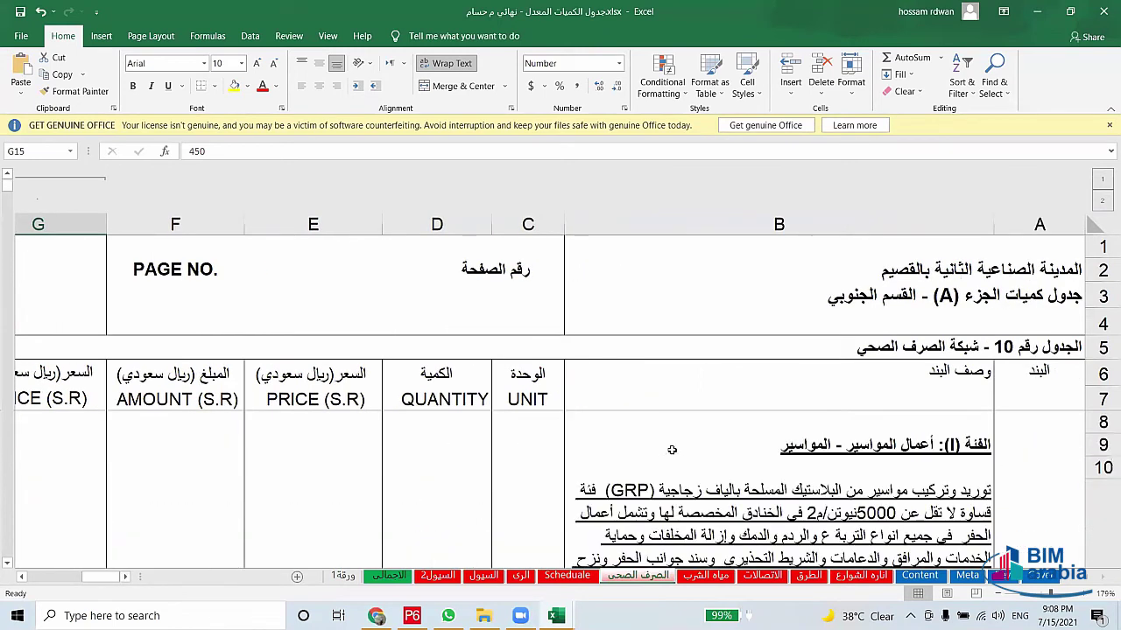
{"action": "left_click", "coordinate": [1106, 129]}
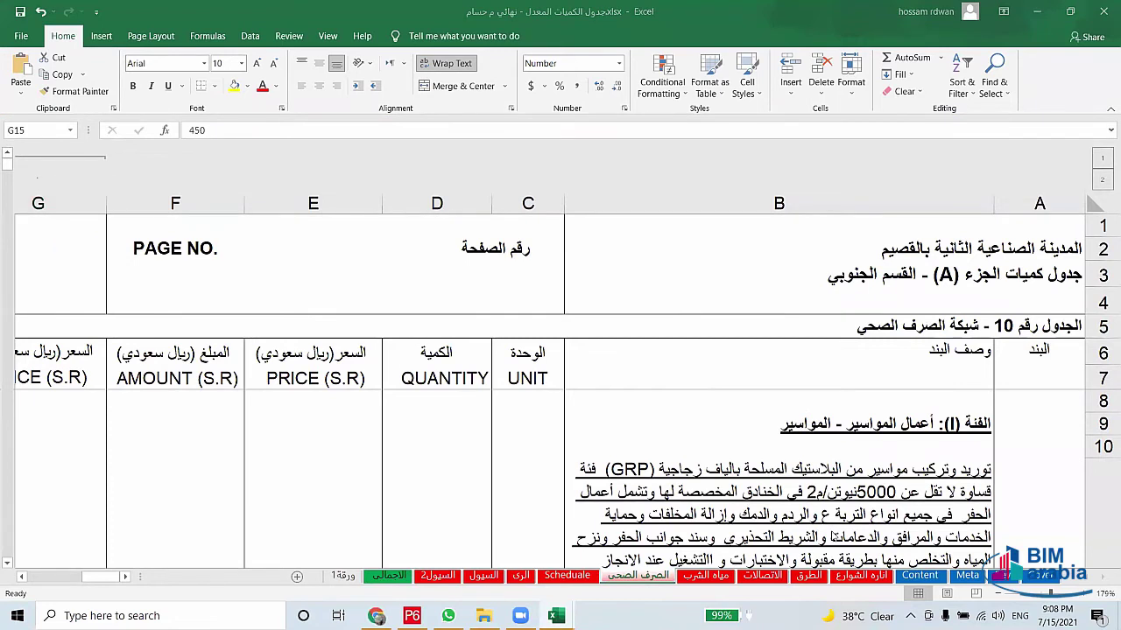
{"action": "key", "text": "super+d"}
Restore the bill of quantities window from the Excel taskbar preview
{"action": "left_click", "coordinate": [555, 615]}
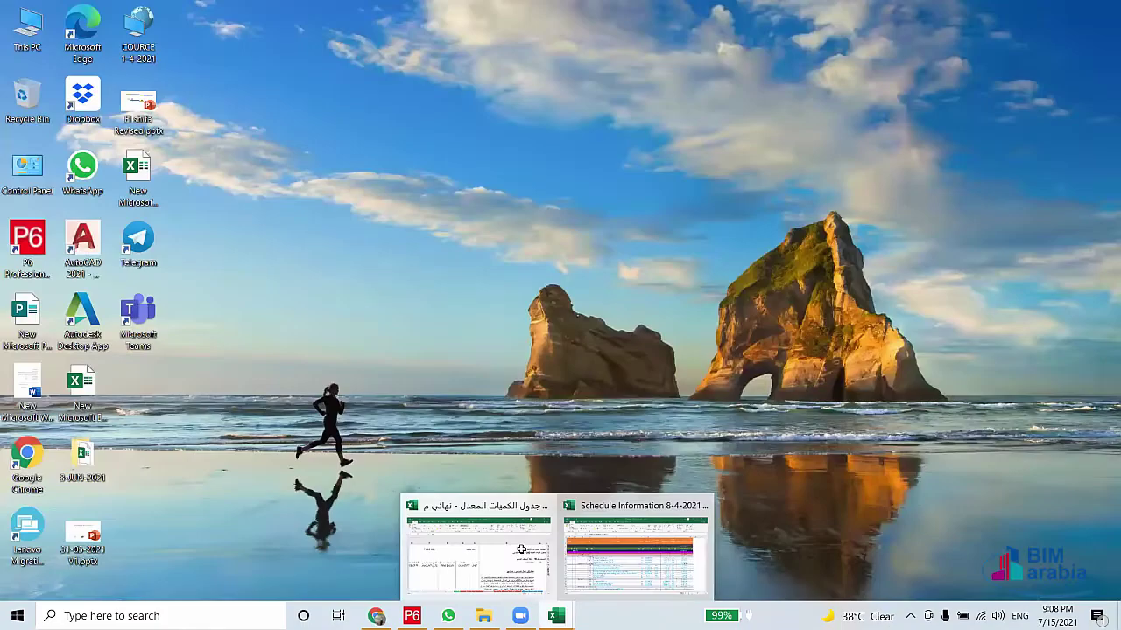
{"action": "left_click", "coordinate": [475, 517]}
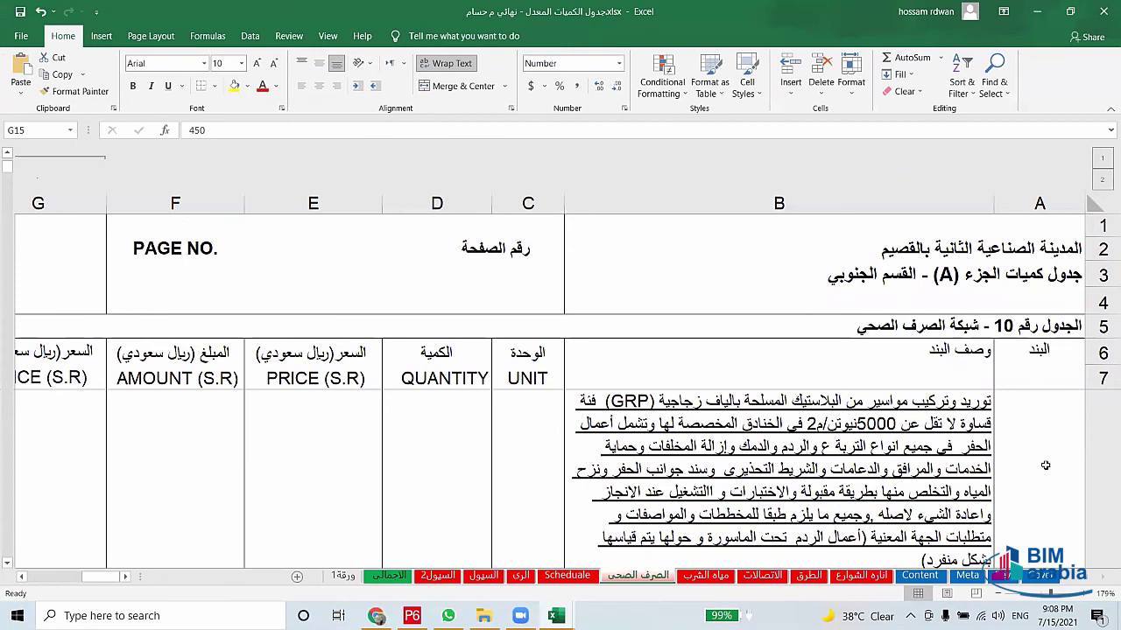
{"action": "scroll", "coordinate": [876, 490], "scroll_direction": "down", "scroll_amount": 1}
{"action": "scroll", "coordinate": [838, 450], "scroll_direction": "up", "scroll_amount": 1}
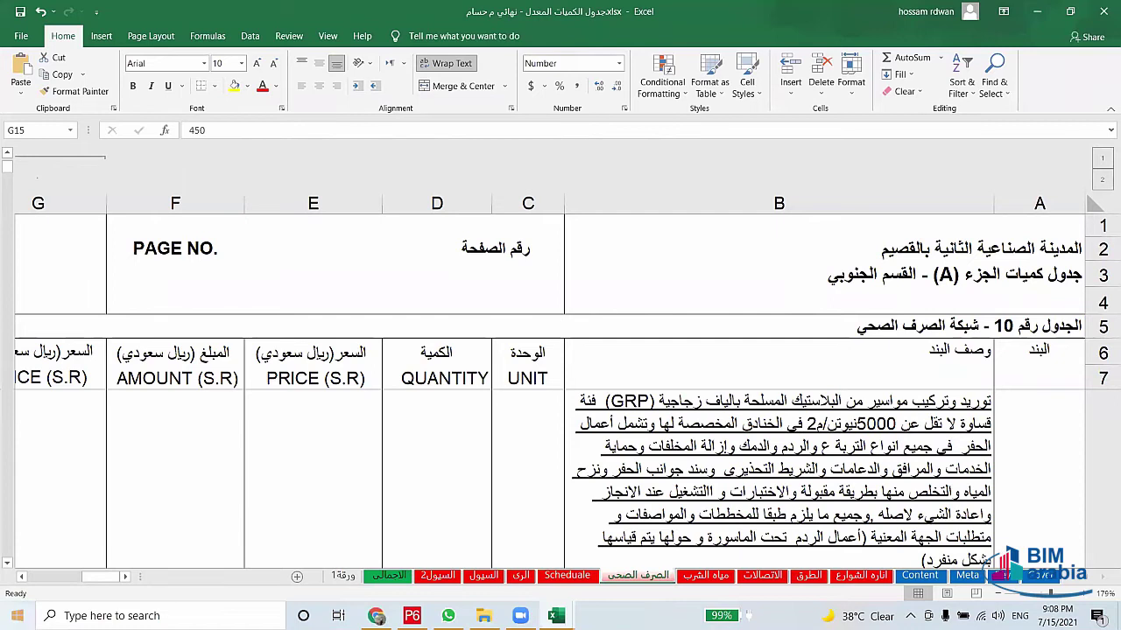
{"action": "left_click", "coordinate": [7, 565]}
{"action": "left_click", "coordinate": [7, 565]}
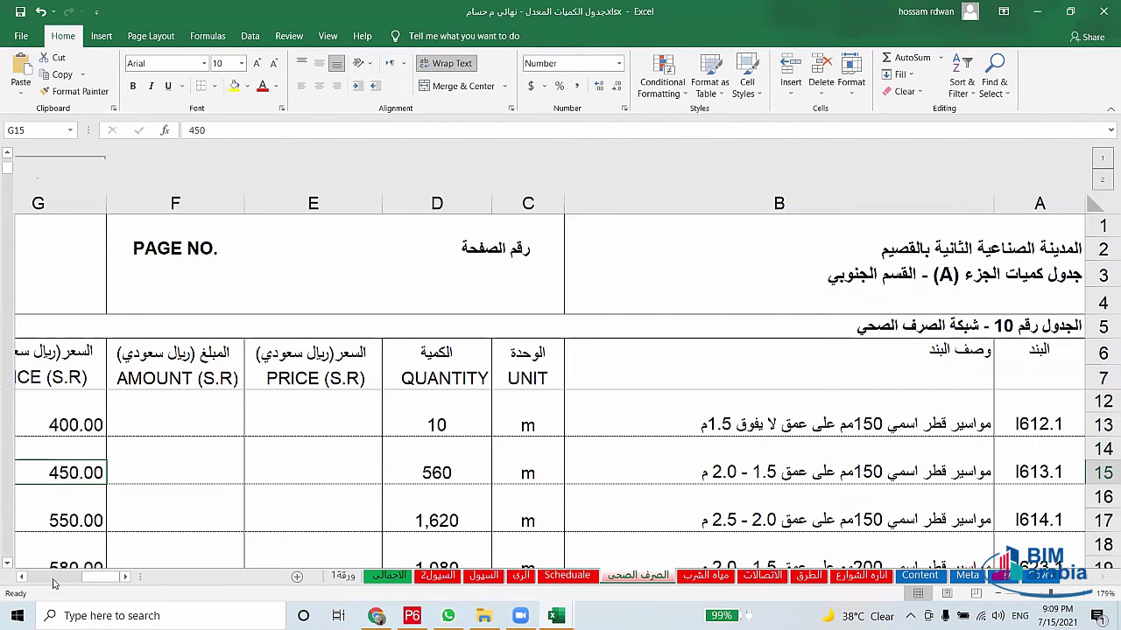
{"action": "left_click", "coordinate": [7, 564]}
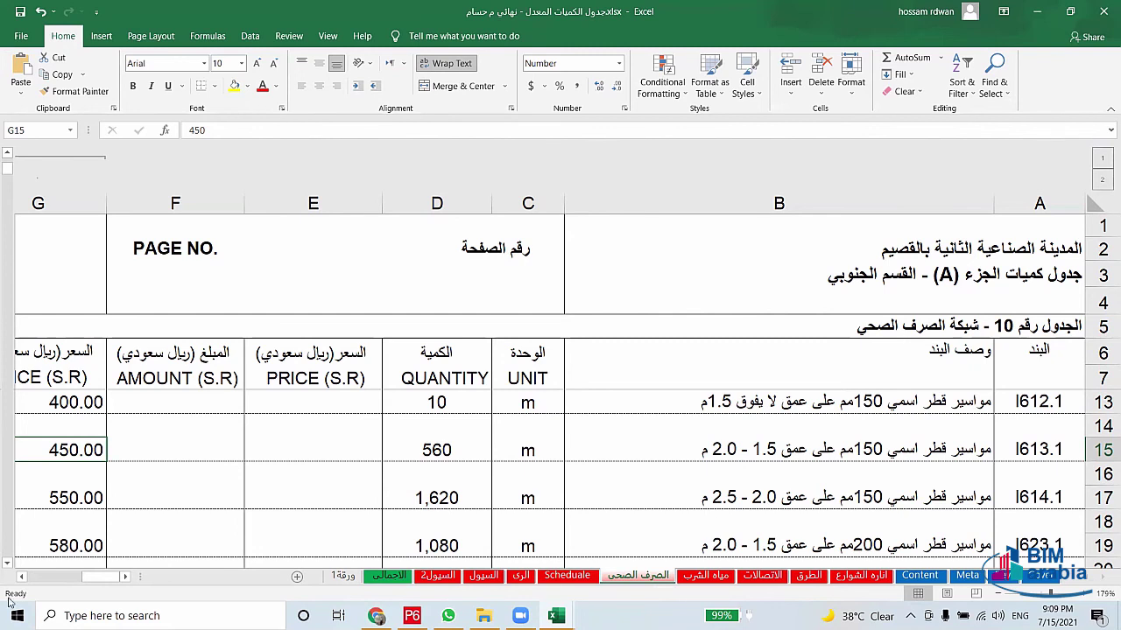
{"action": "left_click", "coordinate": [7, 566]}
{"action": "left_click", "coordinate": [7, 566]}
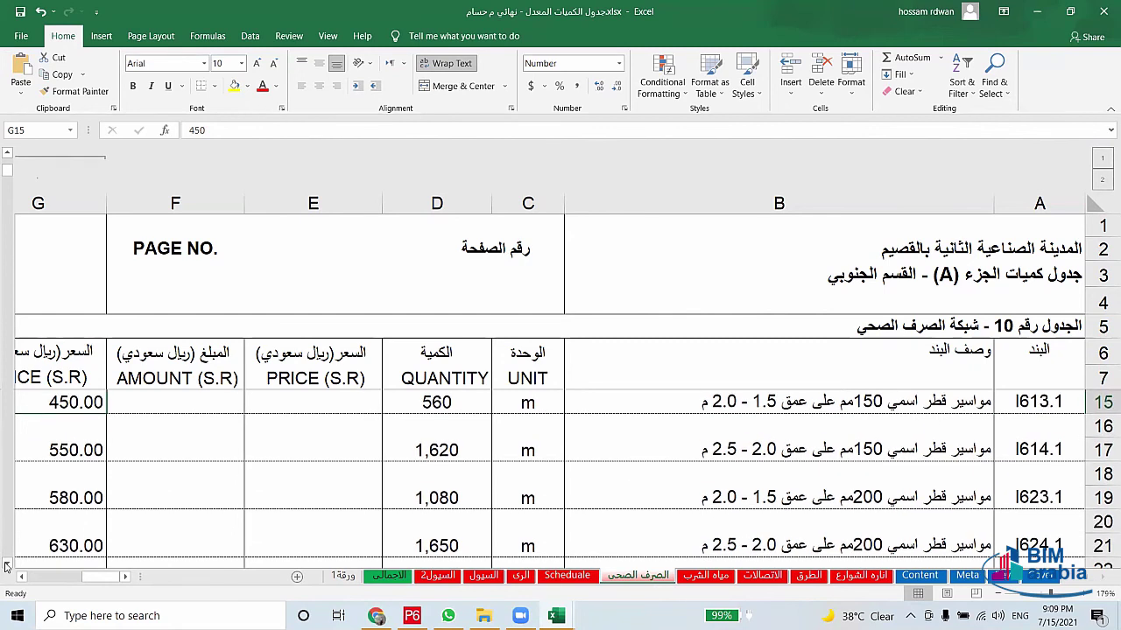
{"action": "left_click", "coordinate": [6, 566]}
{"action": "left_click", "coordinate": [6, 567]}
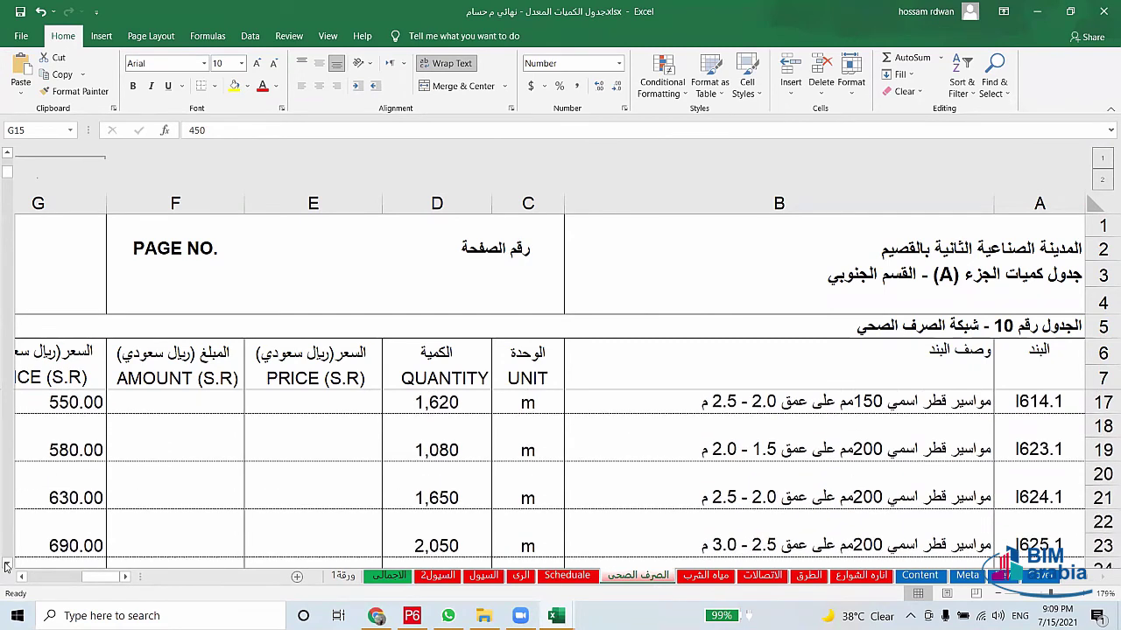
{"action": "left_click", "coordinate": [7, 566]}
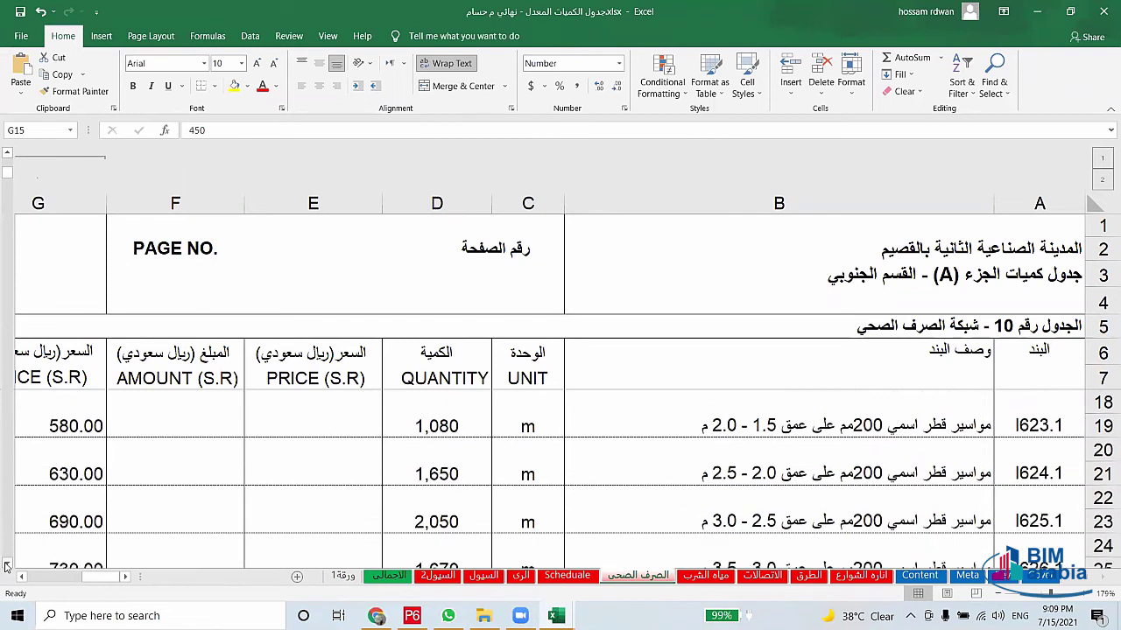
{"action": "left_click", "coordinate": [6, 566]}
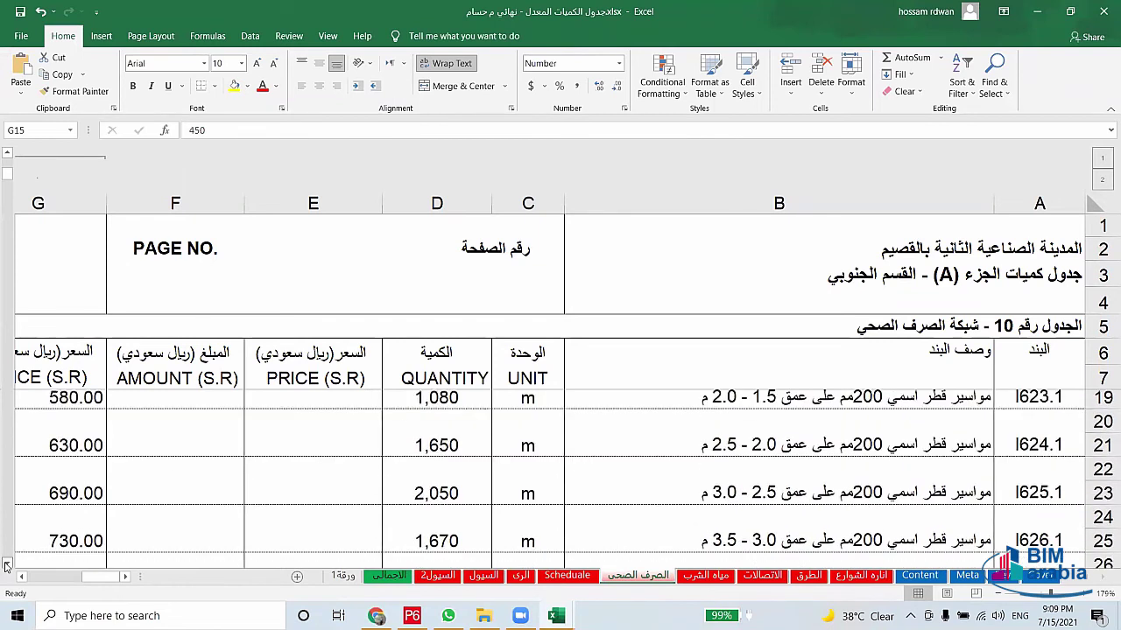
{"action": "left_click", "coordinate": [6, 567]}
{"action": "left_click", "coordinate": [6, 567]}
{"action": "left_click", "coordinate": [6, 566]}
{"action": "left_click", "coordinate": [6, 567]}
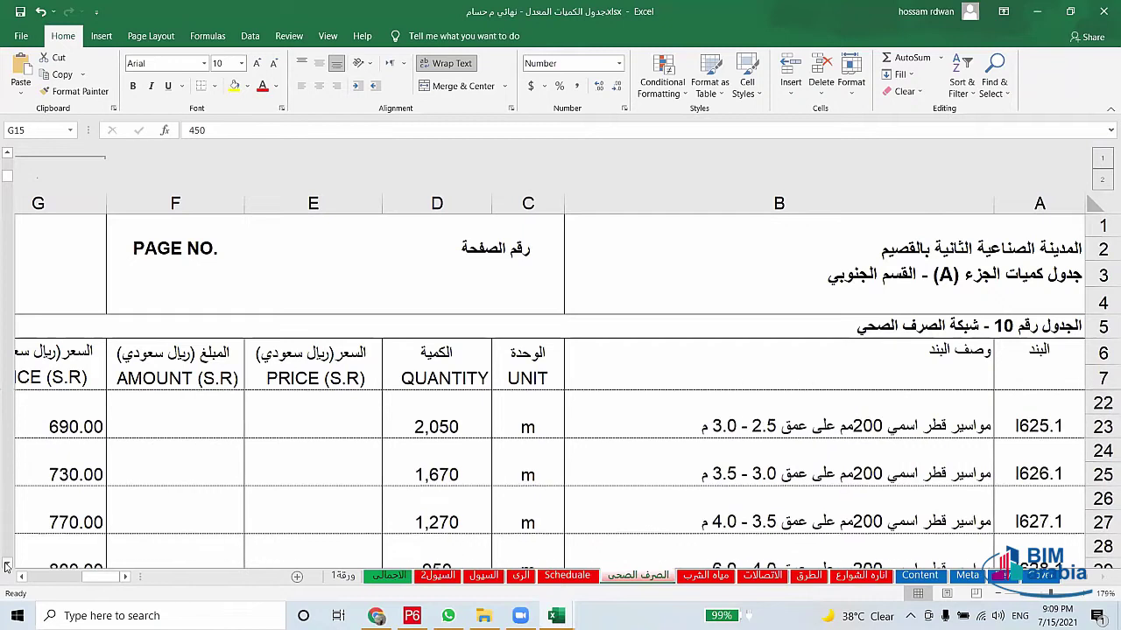
{"action": "left_click", "coordinate": [6, 567]}
{"action": "left_click", "coordinate": [6, 567]}
{"action": "left_click", "coordinate": [6, 566]}
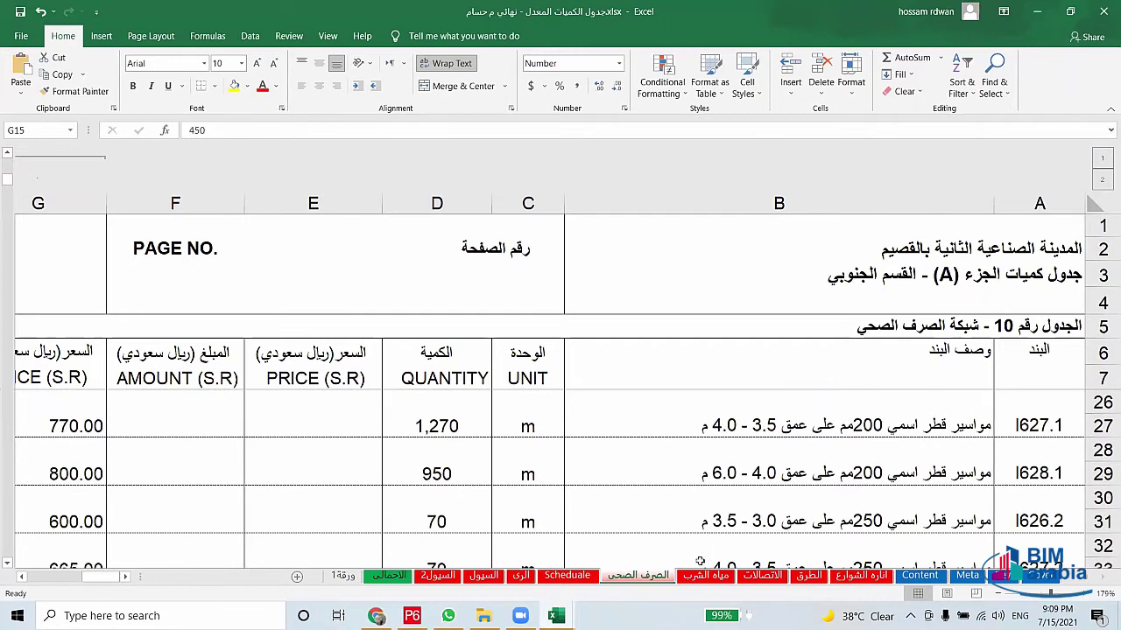
{"action": "left_click", "coordinate": [7, 566]}
{"action": "left_click", "coordinate": [6, 566]}
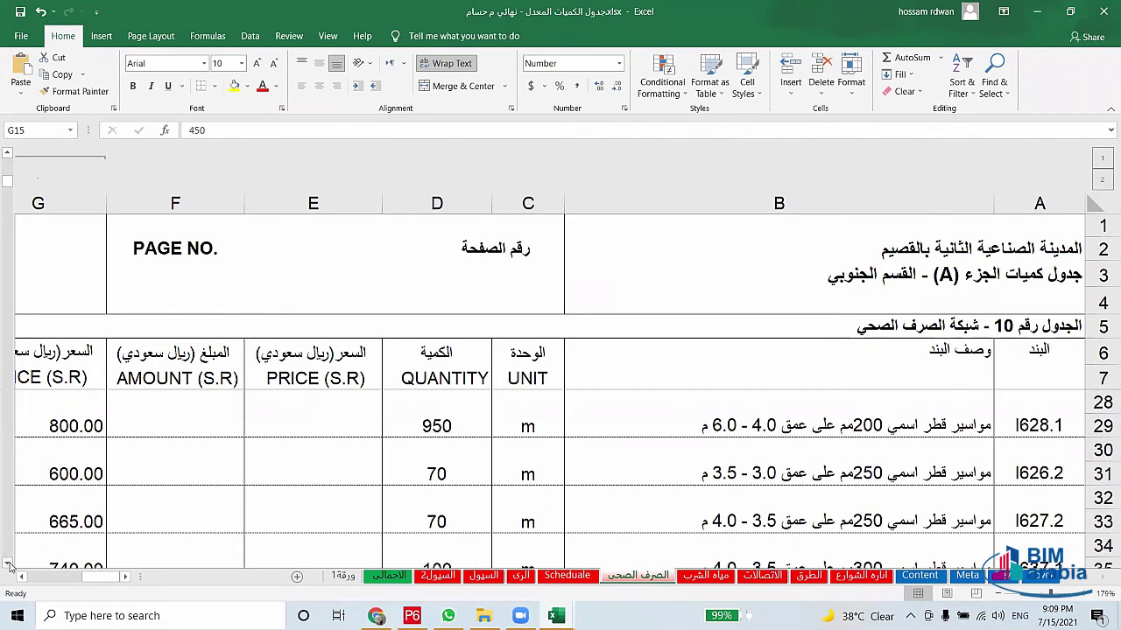
{"action": "left_click", "coordinate": [6, 566]}
{"action": "left_click", "coordinate": [7, 566]}
{"action": "left_click", "coordinate": [6, 566]}
{"action": "left_click", "coordinate": [6, 567]}
{"action": "left_click", "coordinate": [6, 567]}
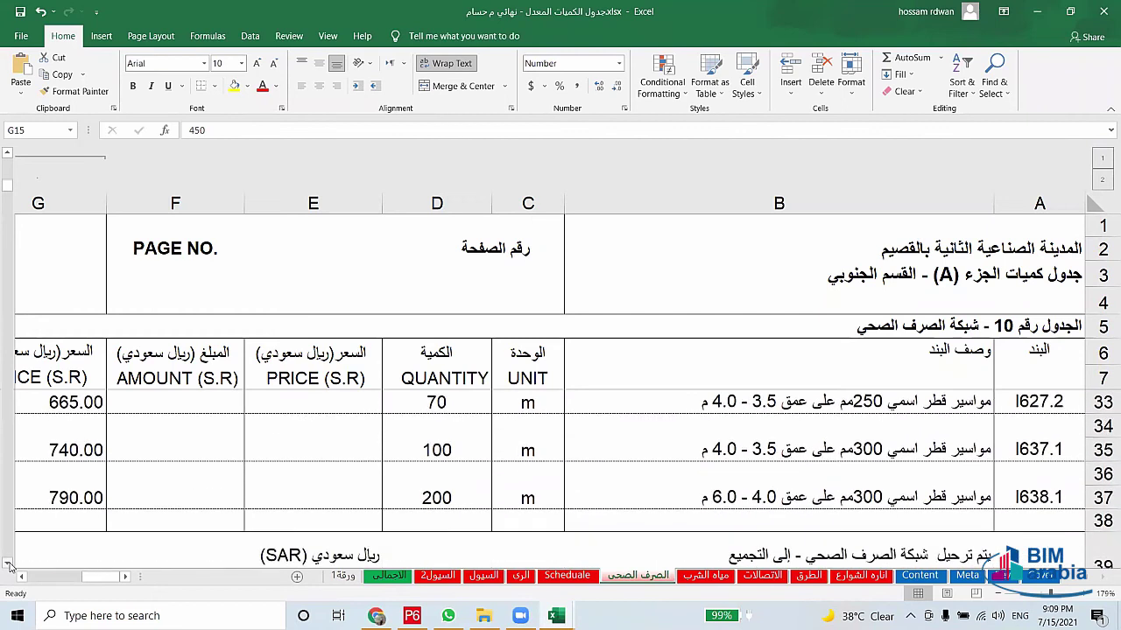
{"action": "left_click", "coordinate": [7, 566]}
{"action": "left_click", "coordinate": [8, 565]}
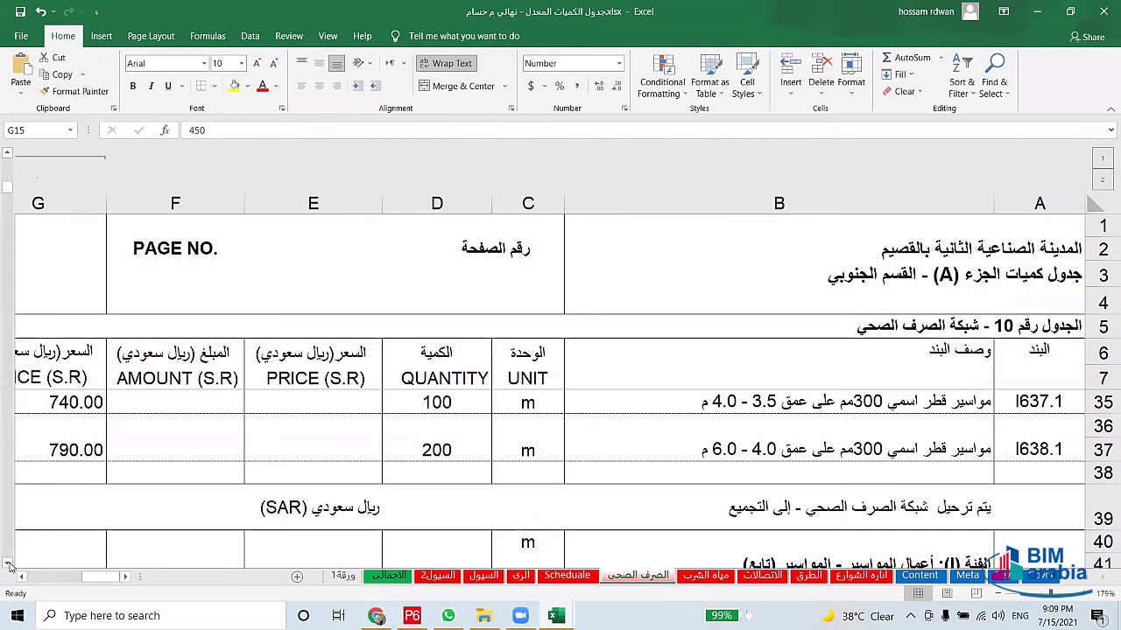
{"action": "left_click", "coordinate": [8, 566]}
{"action": "left_click", "coordinate": [8, 565]}
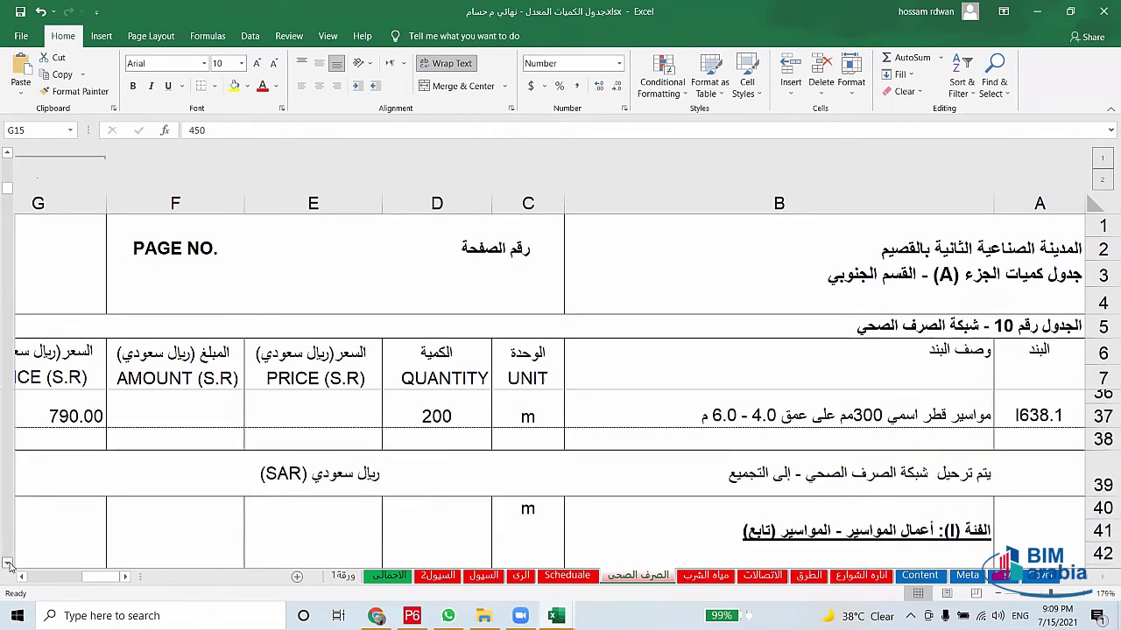
{"action": "left_click", "coordinate": [8, 565]}
{"action": "left_click", "coordinate": [8, 566]}
{"action": "left_click", "coordinate": [8, 566]}
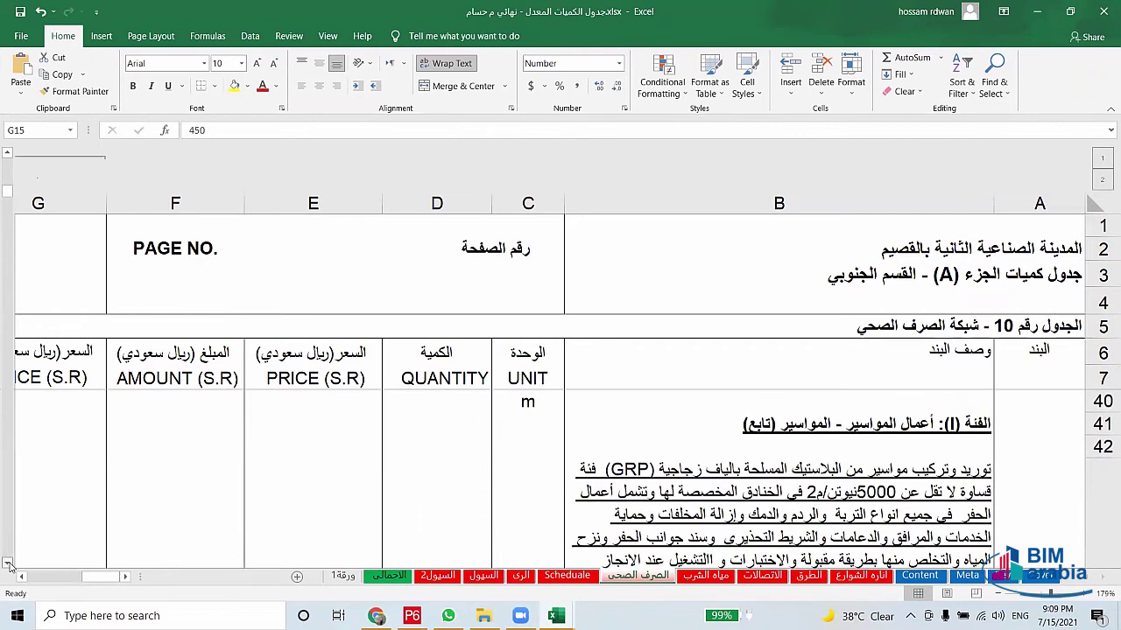
{"action": "left_click", "coordinate": [7, 566]}
{"action": "left_click", "coordinate": [7, 565]}
{"action": "left_click", "coordinate": [8, 566]}
{"action": "left_click", "coordinate": [8, 565]}
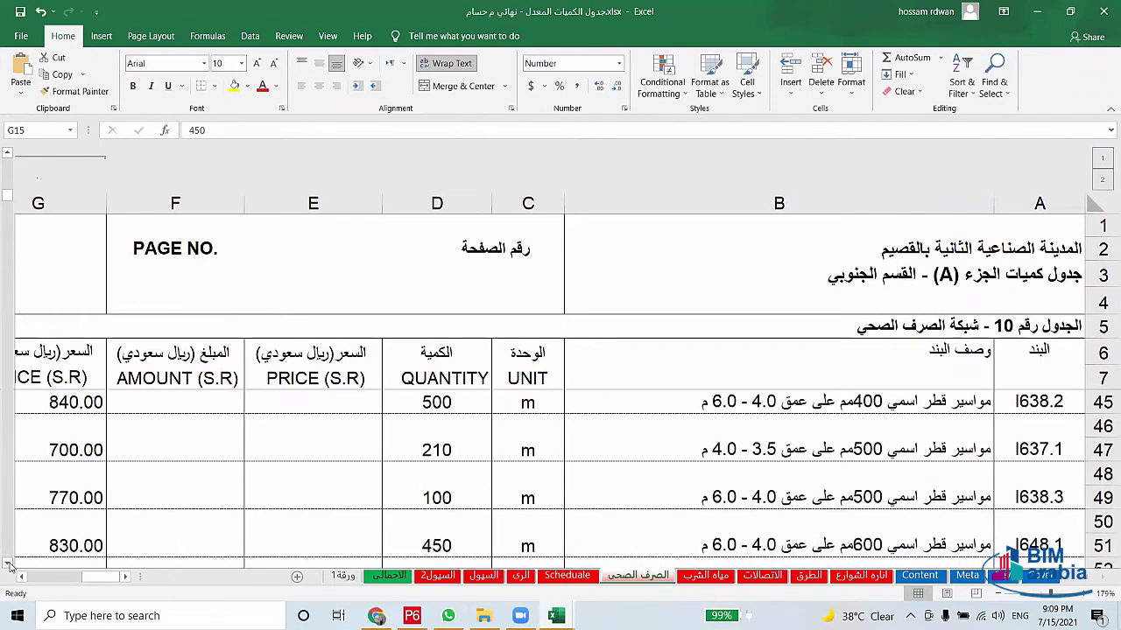
{"action": "left_click", "coordinate": [8, 156]}
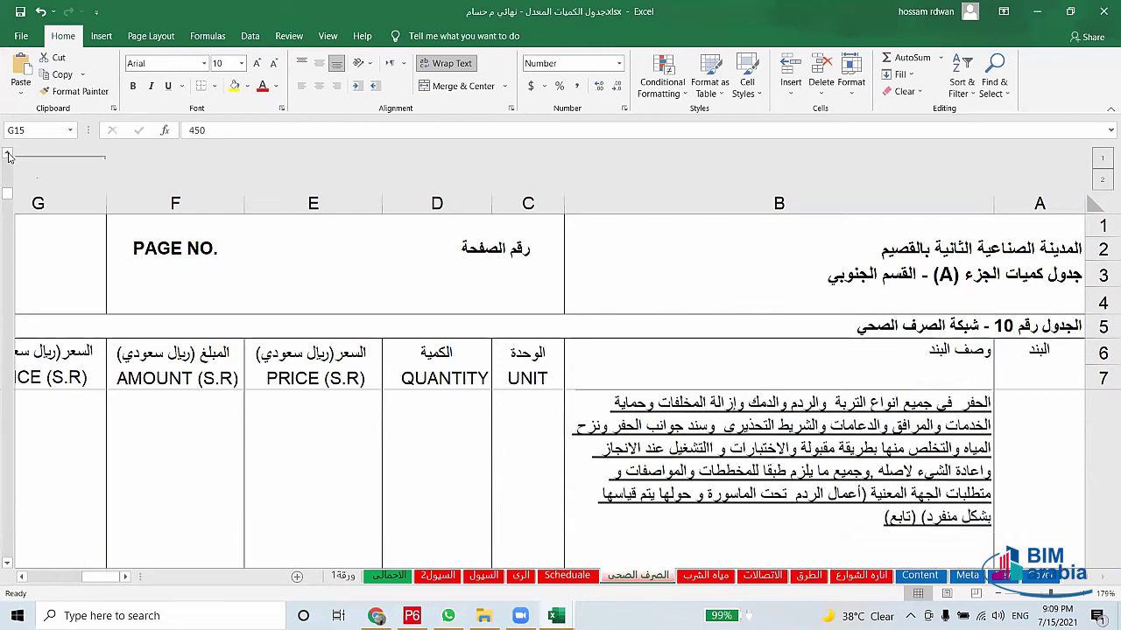
{"action": "left_click", "coordinate": [11, 564]}
{"action": "left_click", "coordinate": [10, 565]}
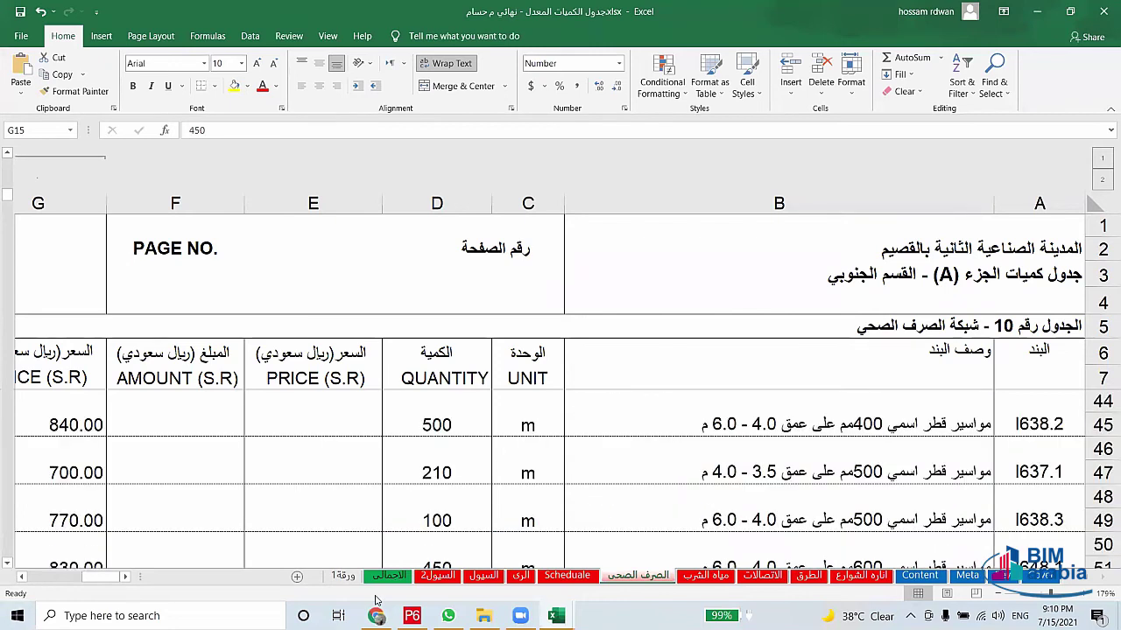
{"action": "left_click", "coordinate": [911, 410]}
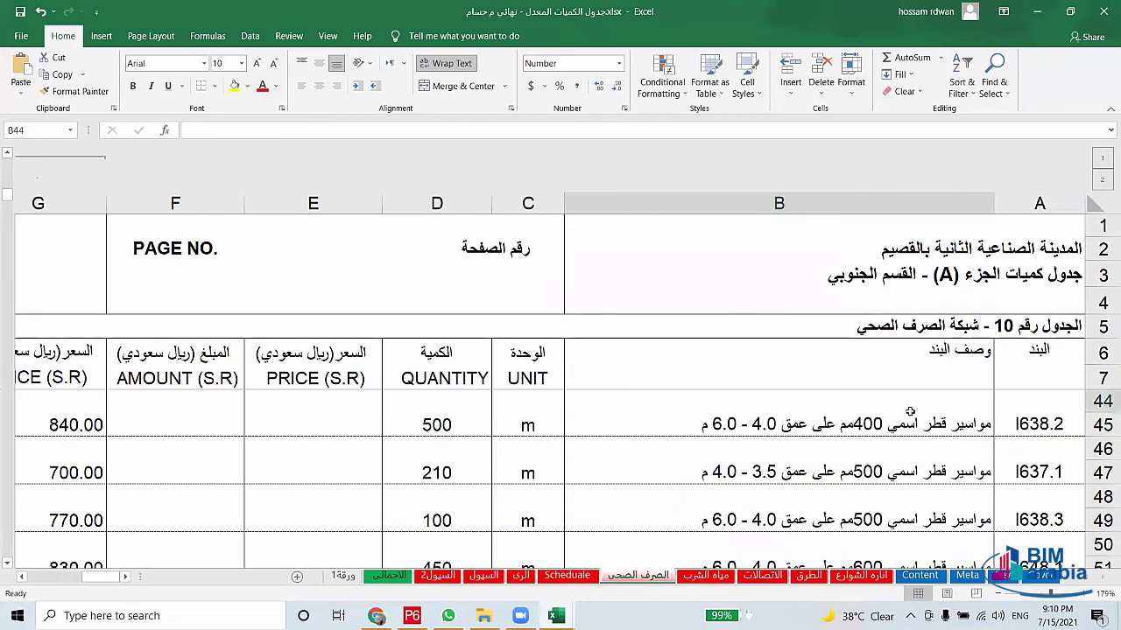
{"action": "left_click", "coordinate": [1027, 427]}
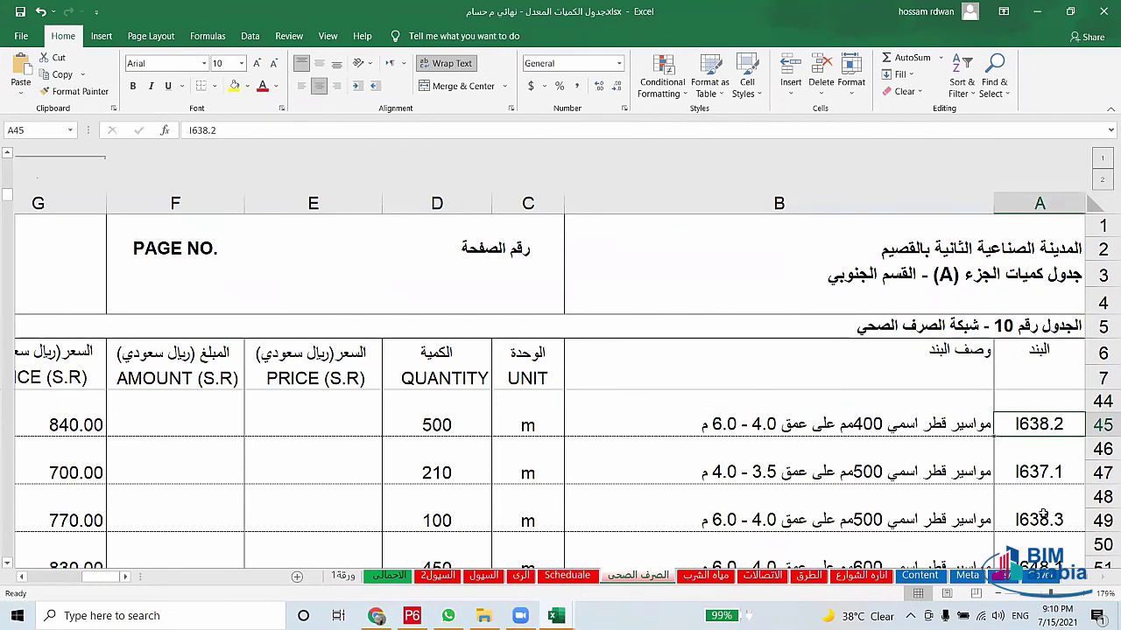
{"action": "key", "text": "Down"}
{"action": "key", "text": "Down"}
{"action": "key", "text": "Down"}
{"action": "key", "text": "Down"}
{"action": "key", "text": "Down"}
{"action": "key", "text": "Down"}
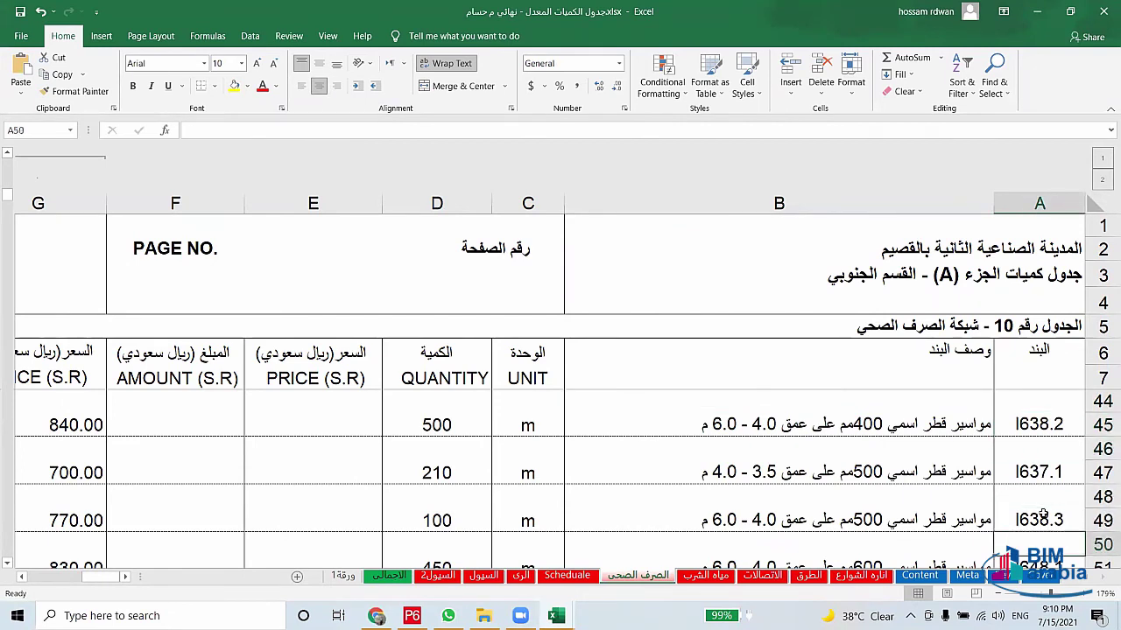
{"action": "key", "text": "Down"}
{"action": "key", "text": "Down"}
{"action": "key", "text": "Down"}
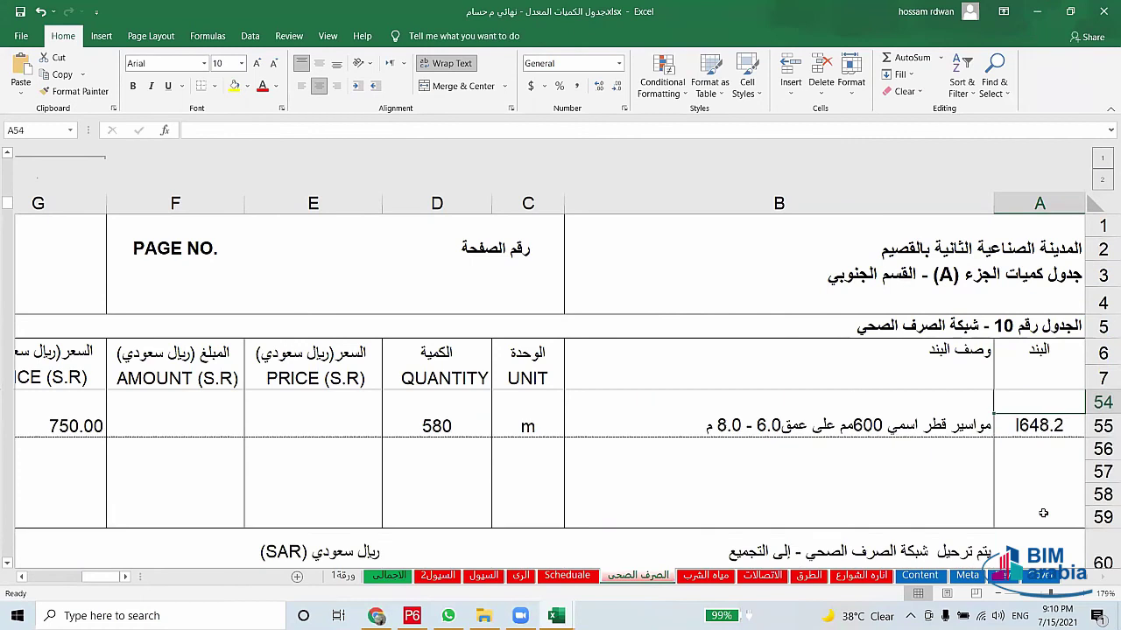
{"action": "key", "text": "Down"}
{"action": "key", "text": "Down"}
{"action": "key", "text": "Down"}
{"action": "key", "text": "Down"}
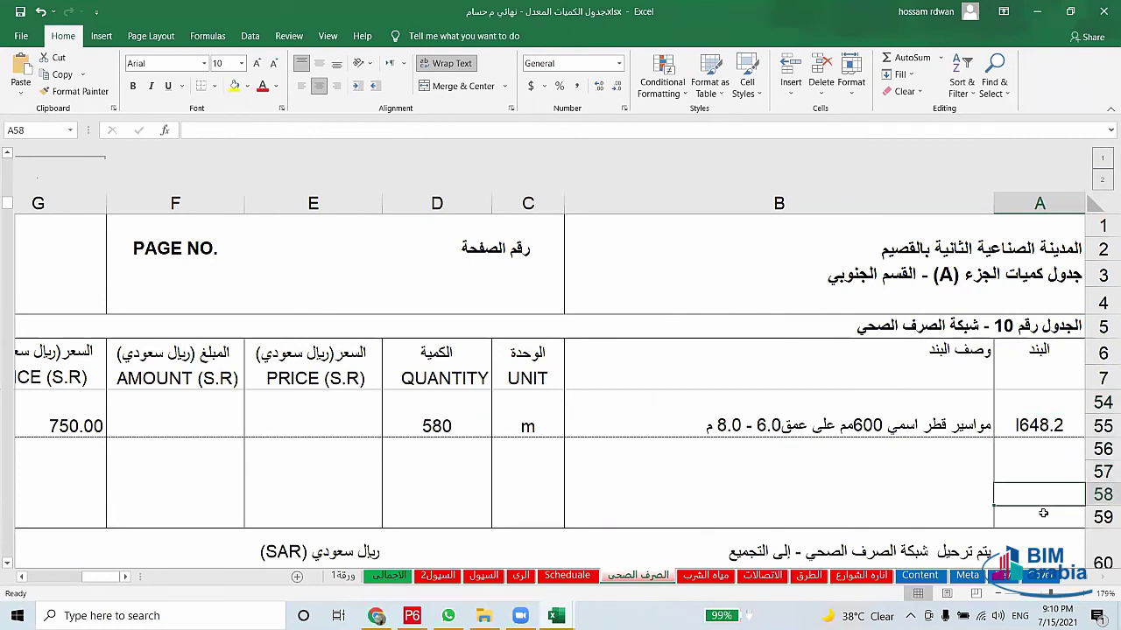
{"action": "key", "text": "Down"}
{"action": "key", "text": "Down"}
{"action": "key", "text": "Down"}
{"action": "key", "text": "Down"}
{"action": "key", "text": "Down"}
{"action": "key", "text": "Down"}
{"action": "key", "text": "Down"}
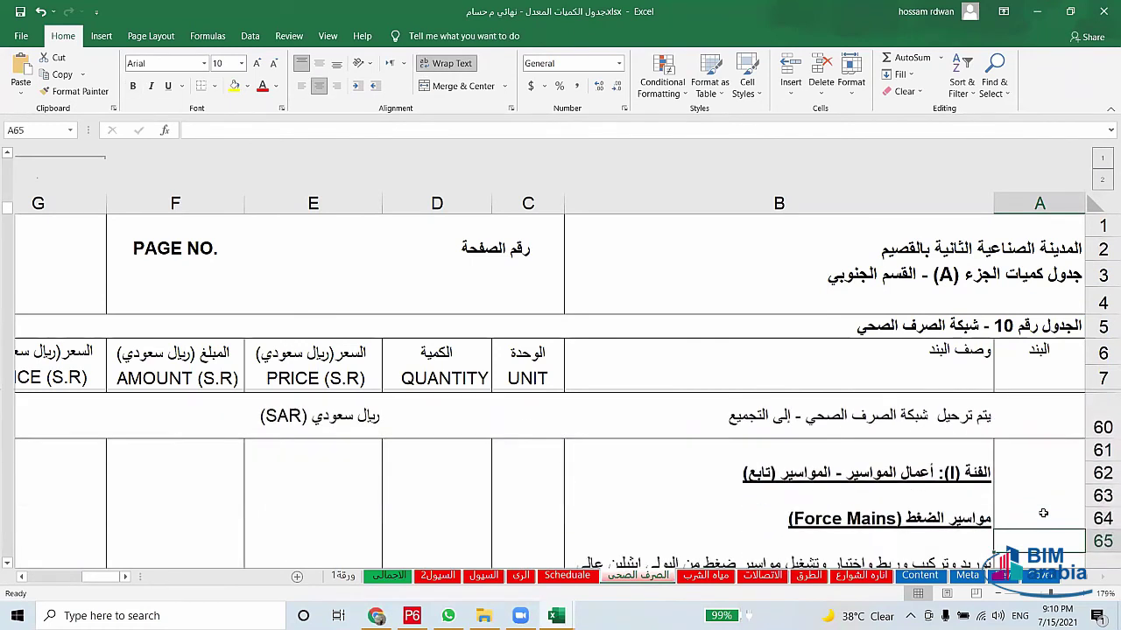
{"action": "key", "text": "Down"}
{"action": "key", "text": "Down"}
{"action": "key", "text": "Down"}
{"action": "key", "text": "Down"}
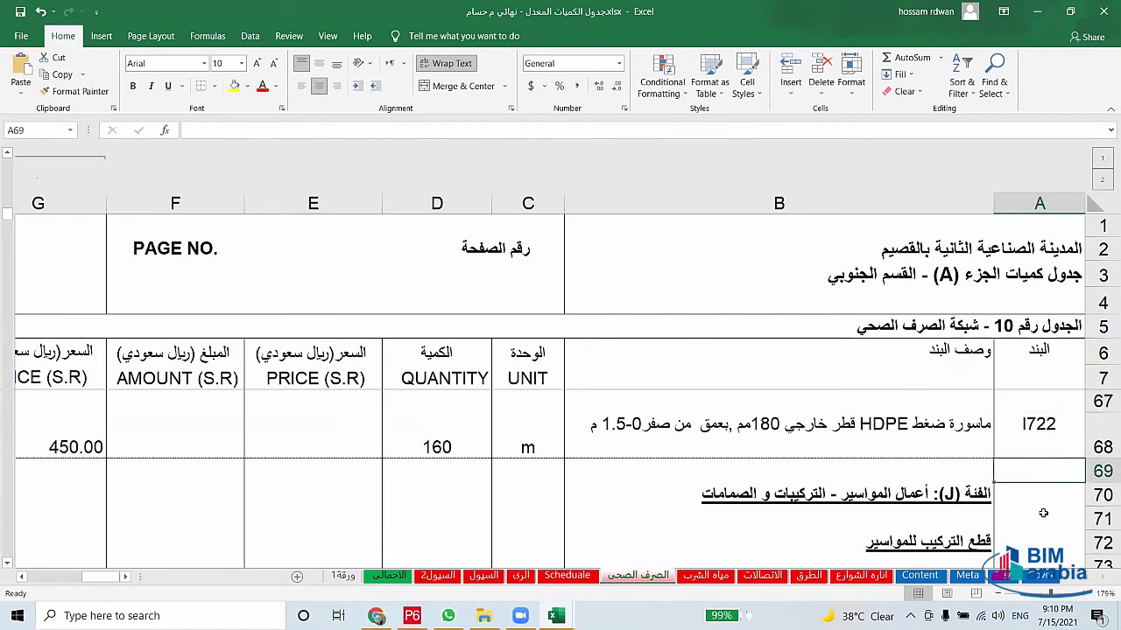
{"action": "key", "text": "Down"}
{"action": "key", "text": "Down"}
{"action": "key", "text": "Down"}
{"action": "key", "text": "Down"}
{"action": "key", "text": "Down"}
{"action": "key", "text": "Down"}
{"action": "key", "text": "Down"}
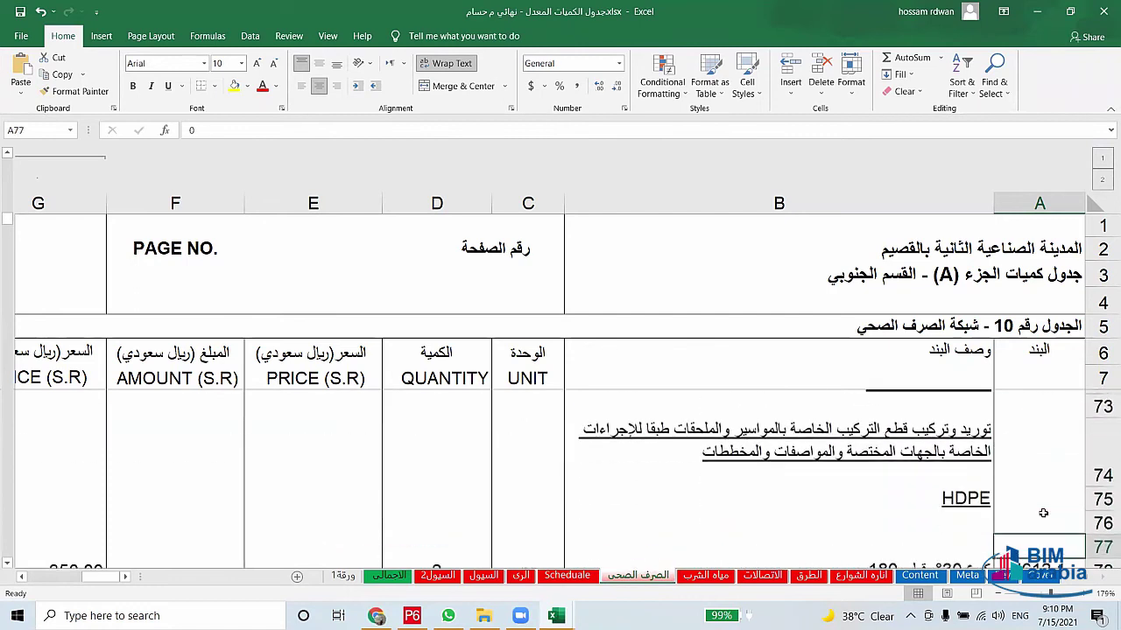
{"action": "key", "text": "Down"}
{"action": "key", "text": "Down"}
{"action": "key", "text": "Down"}
{"action": "key", "text": "Down"}
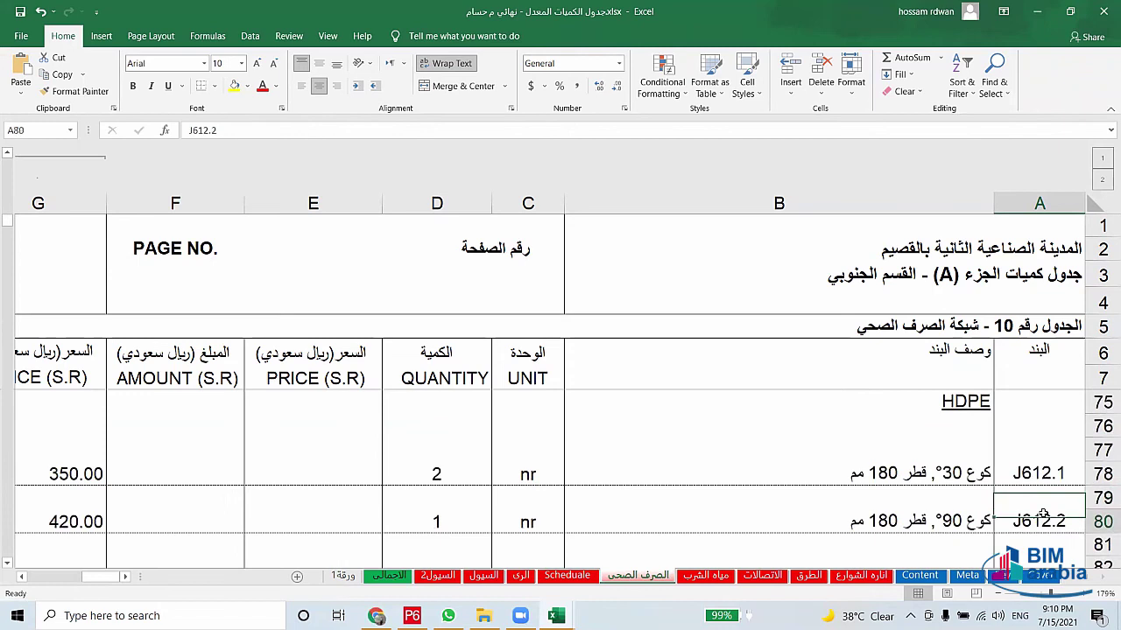
{"action": "key", "text": "Down"}
{"action": "key", "text": "Down"}
{"action": "key", "text": "Down"}
{"action": "key", "text": "Down"}
{"action": "key", "text": "Down"}
{"action": "key", "text": "Down"}
{"action": "key", "text": "Down"}
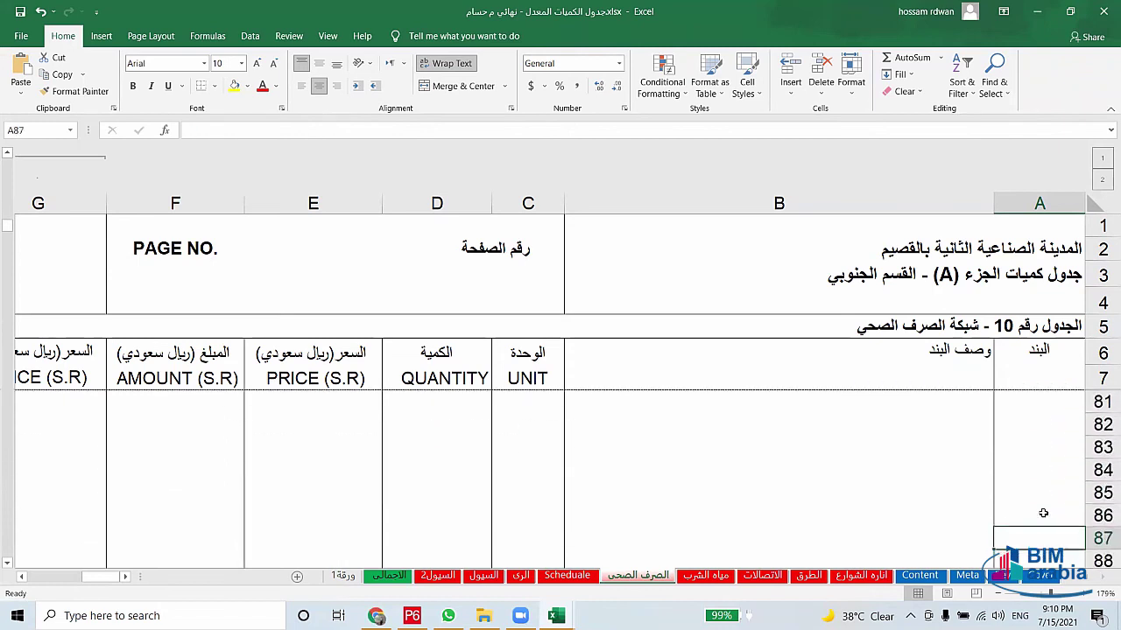
{"action": "key", "text": "Down"}
{"action": "key", "text": "Down"}
{"action": "key", "text": "Down"}
{"action": "key", "text": "Down"}
{"action": "key", "text": "Down"}
{"action": "key", "text": "Down"}
{"action": "key", "text": "Down"}
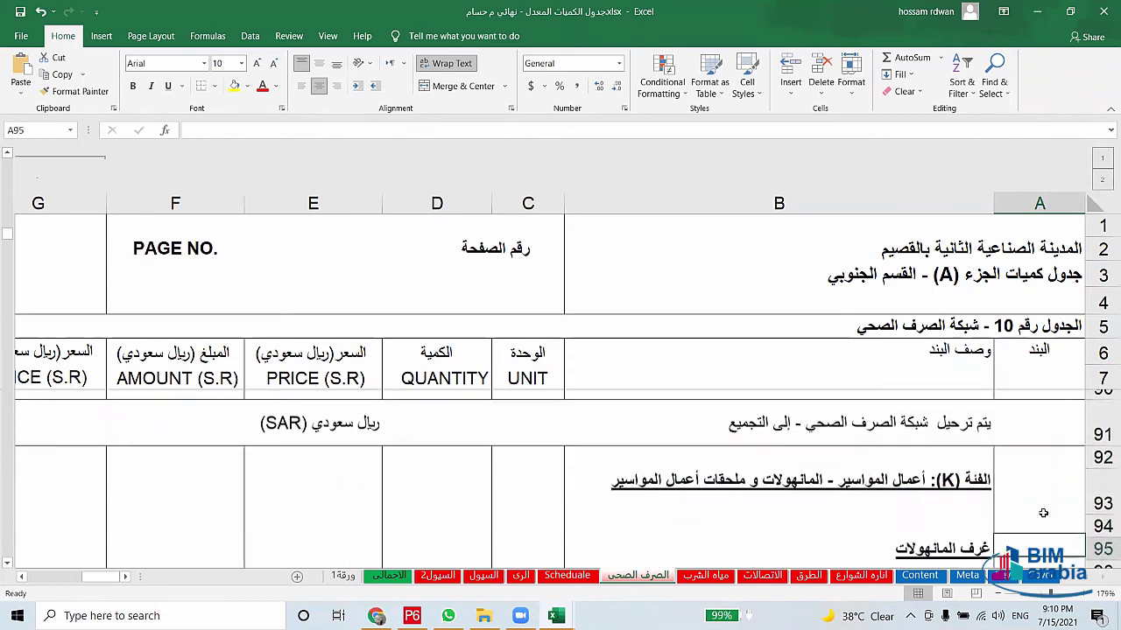
{"action": "key", "text": "Down"}
{"action": "key", "text": "Down"}
{"action": "key", "text": "Down"}
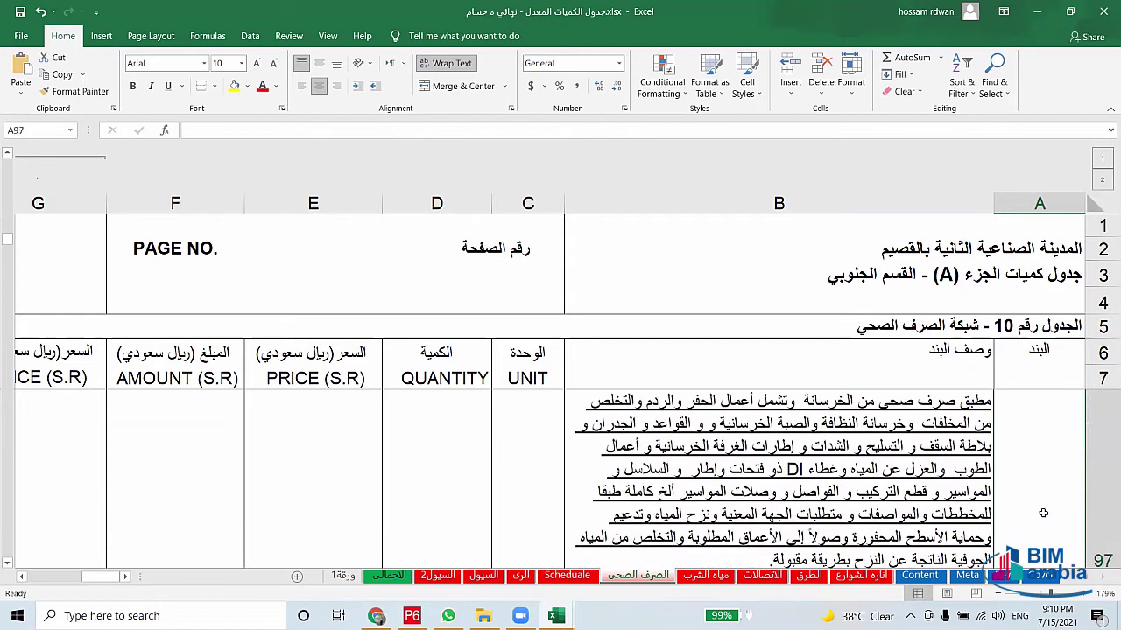
{"action": "key", "text": "Up"}
{"action": "key", "text": "Up"}
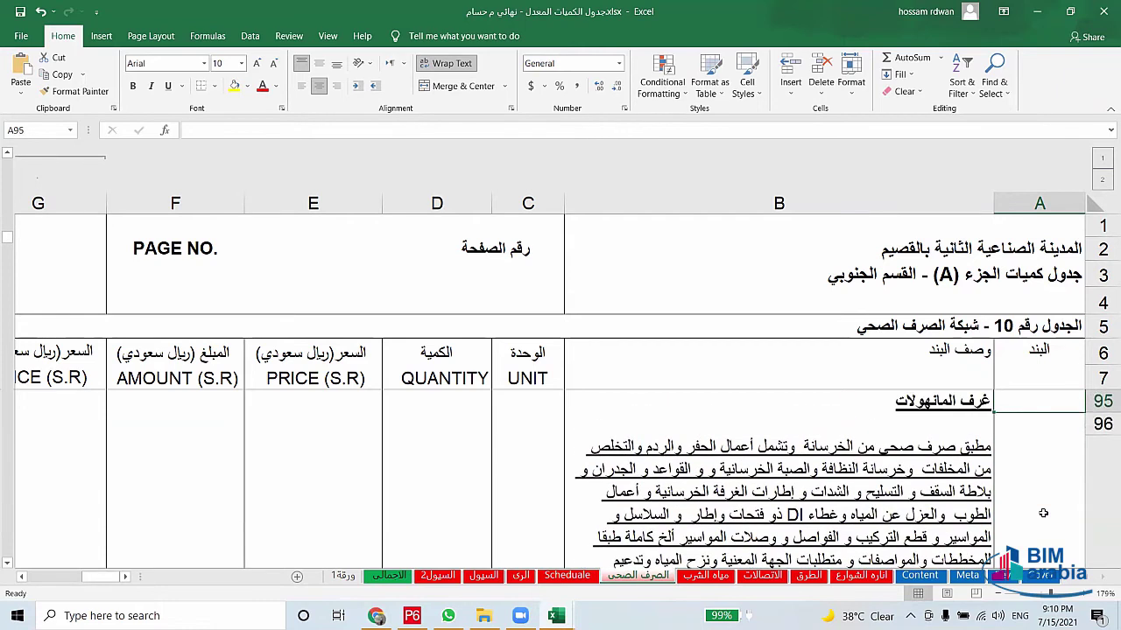
Step down column A through manhole items K152 to K137.4 to the carry-to-collection row
{"action": "key", "text": "Down"}
{"action": "key", "text": "Down"}
{"action": "key", "text": "Down"}
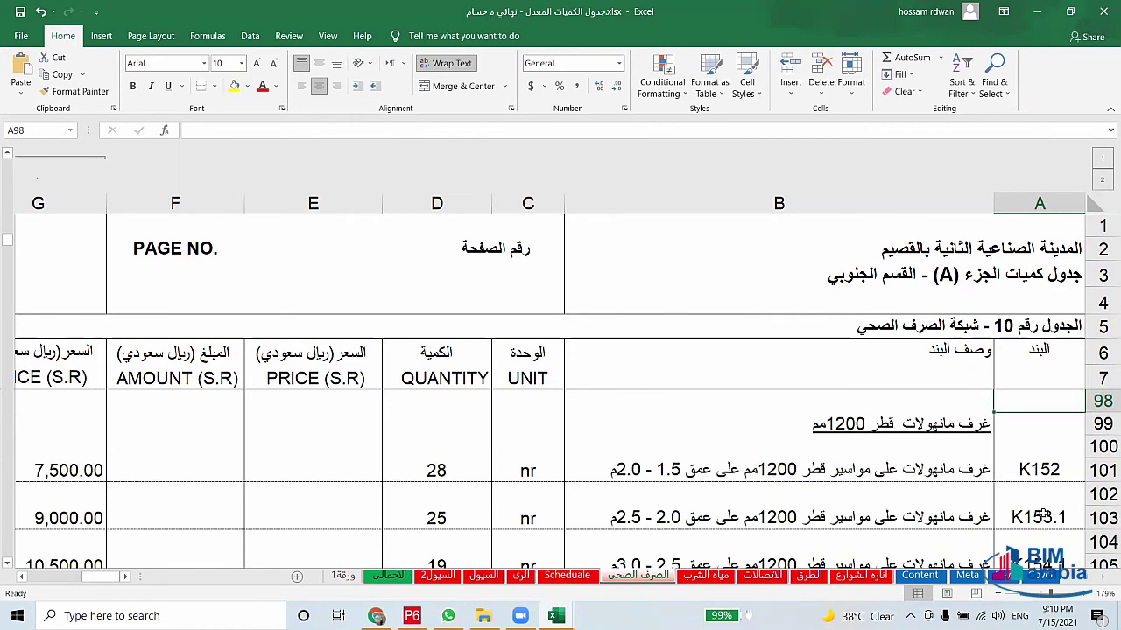
{"action": "key", "text": "Down"}
{"action": "key", "text": "Down"}
{"action": "key", "text": "Down"}
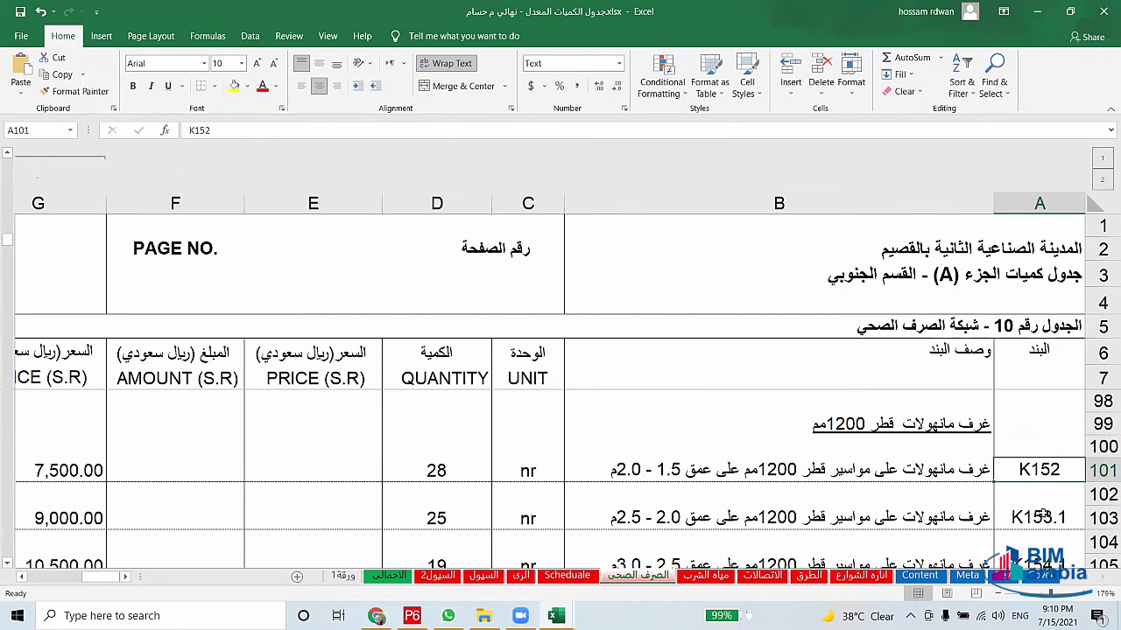
{"action": "key", "text": "Down"}
{"action": "key", "text": "Down"}
{"action": "key", "text": "Down"}
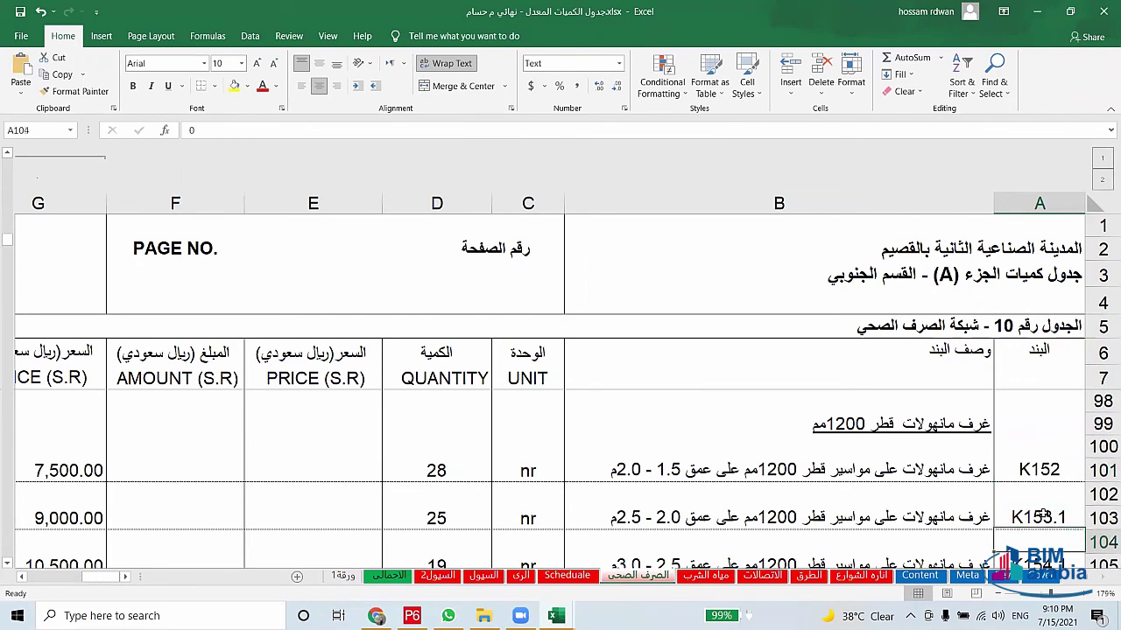
{"action": "key", "text": "Down"}
{"action": "key", "text": "Down"}
{"action": "key", "text": "Down"}
{"action": "key", "text": "Down"}
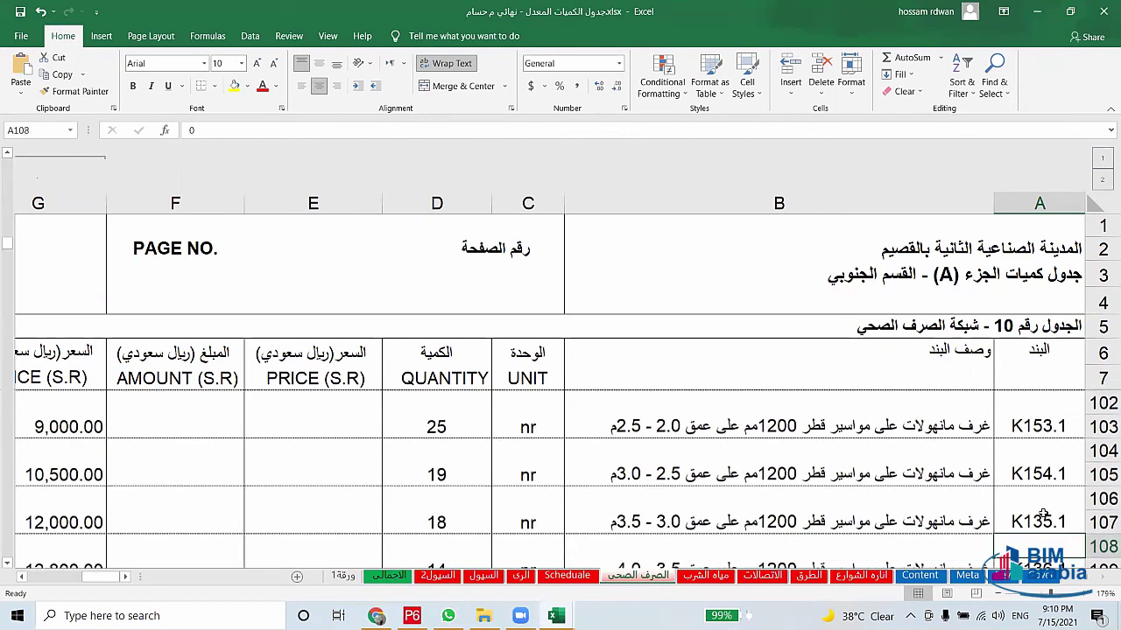
{"action": "key", "text": "Down"}
{"action": "key", "text": "Down"}
{"action": "key", "text": "Down"}
{"action": "key", "text": "Down"}
{"action": "key", "text": "Down"}
{"action": "key", "text": "Down"}
{"action": "key", "text": "Down"}
{"action": "key", "text": "Down"}
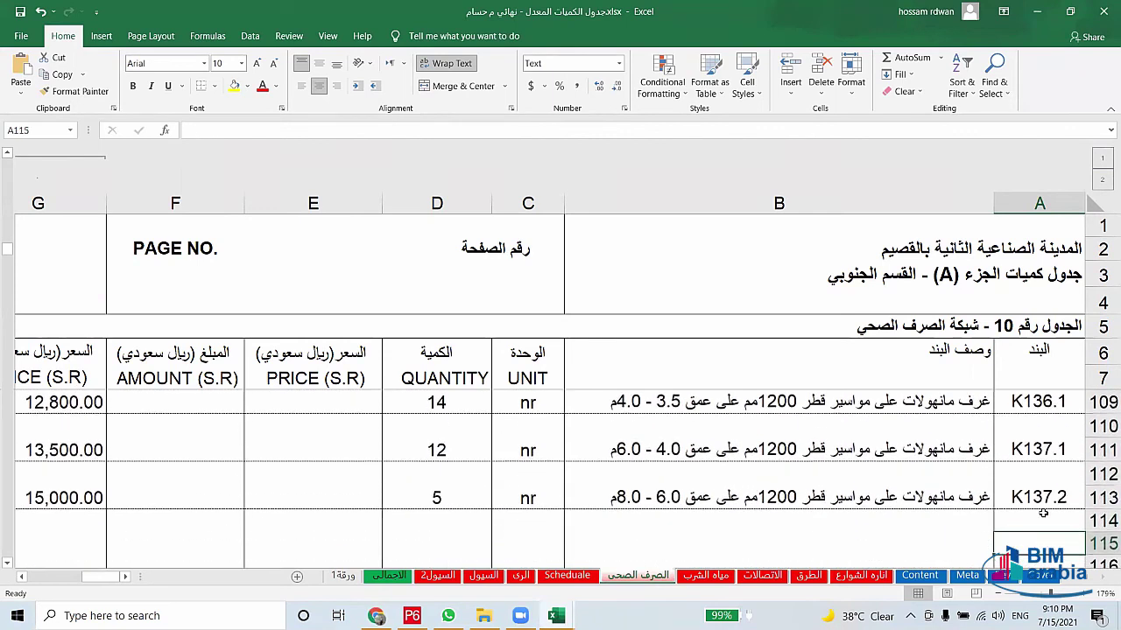
{"action": "key", "text": "Down"}
{"action": "key", "text": "Down"}
{"action": "key", "text": "Down"}
{"action": "key", "text": "Down"}
{"action": "key", "text": "Down"}
{"action": "key", "text": "Down"}
{"action": "key", "text": "Down"}
{"action": "key", "text": "Down"}
{"action": "key", "text": "Down"}
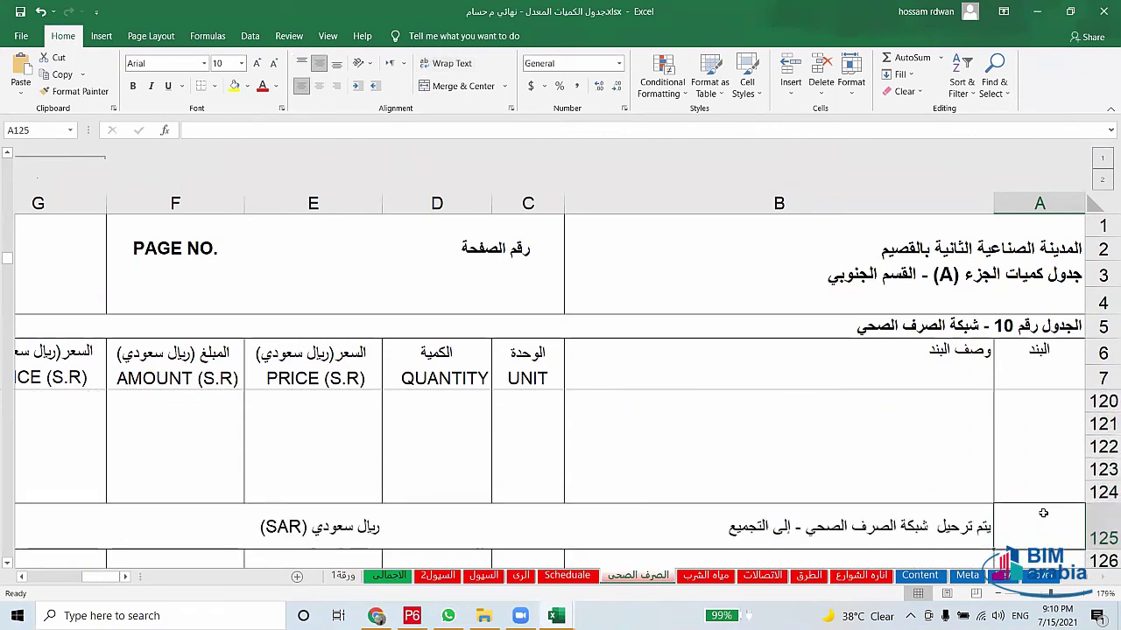
{"action": "key", "text": "Down"}
{"action": "key", "text": "Down"}
{"action": "key", "text": "Down"}
{"action": "key", "text": "Down"}
{"action": "key", "text": "Down"}
{"action": "key", "text": "Down"}
{"action": "key", "text": "Down"}
{"action": "key", "text": "Down"}
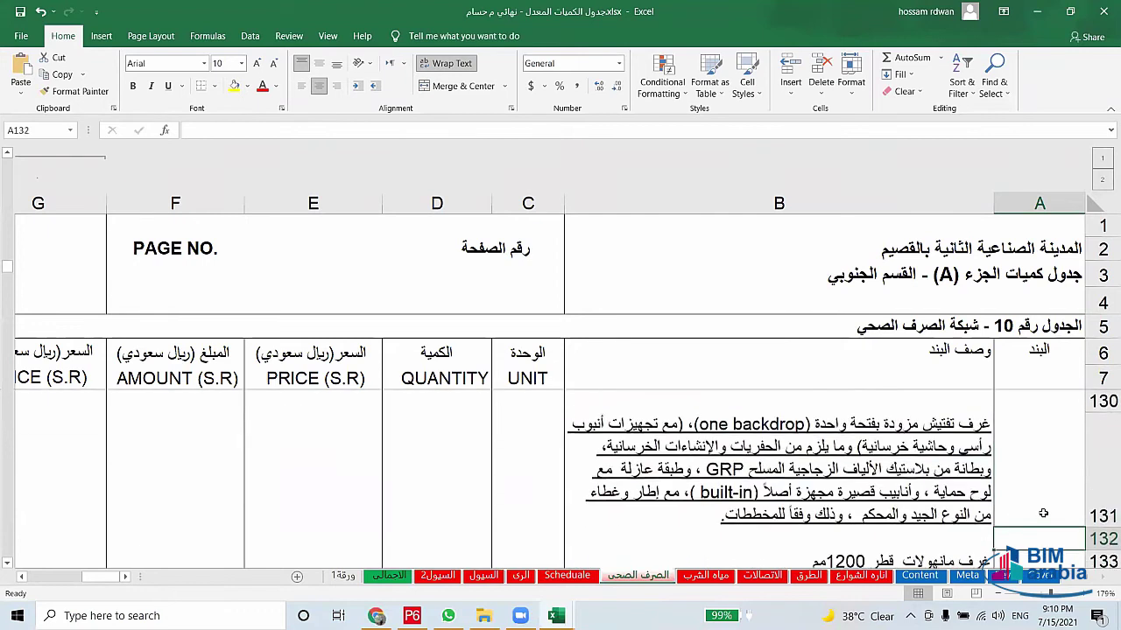
{"action": "key", "text": "Down"}
{"action": "key", "text": "Down"}
{"action": "key", "text": "Down"}
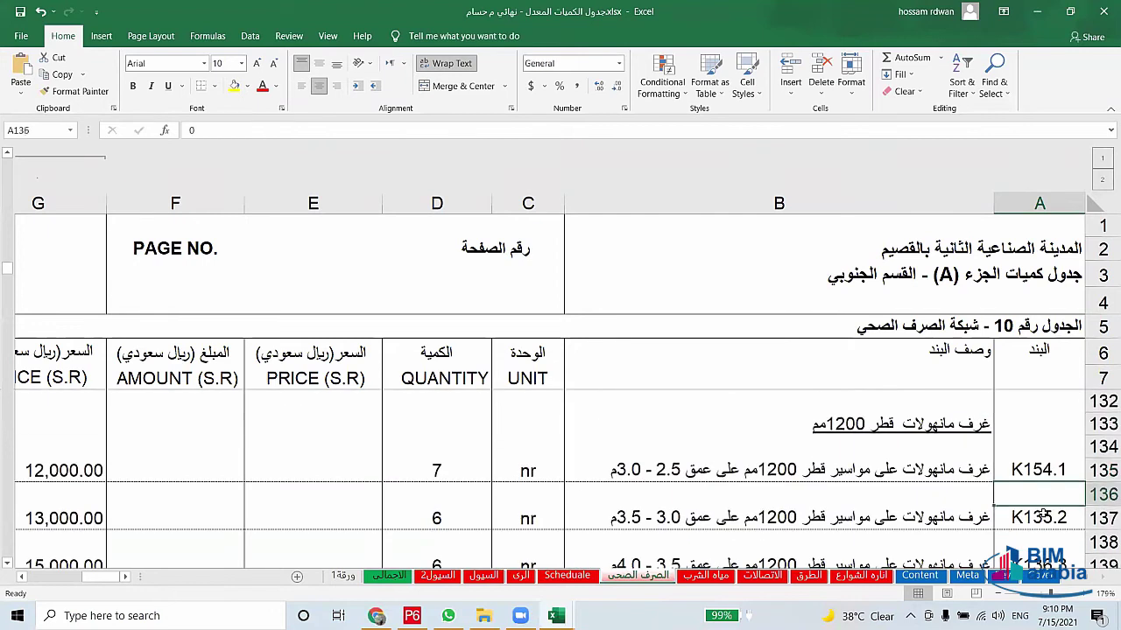
{"action": "key", "text": "Down"}
{"action": "key", "text": "Down"}
{"action": "key", "text": "Down"}
{"action": "key", "text": "Down"}
{"action": "key", "text": "Down"}
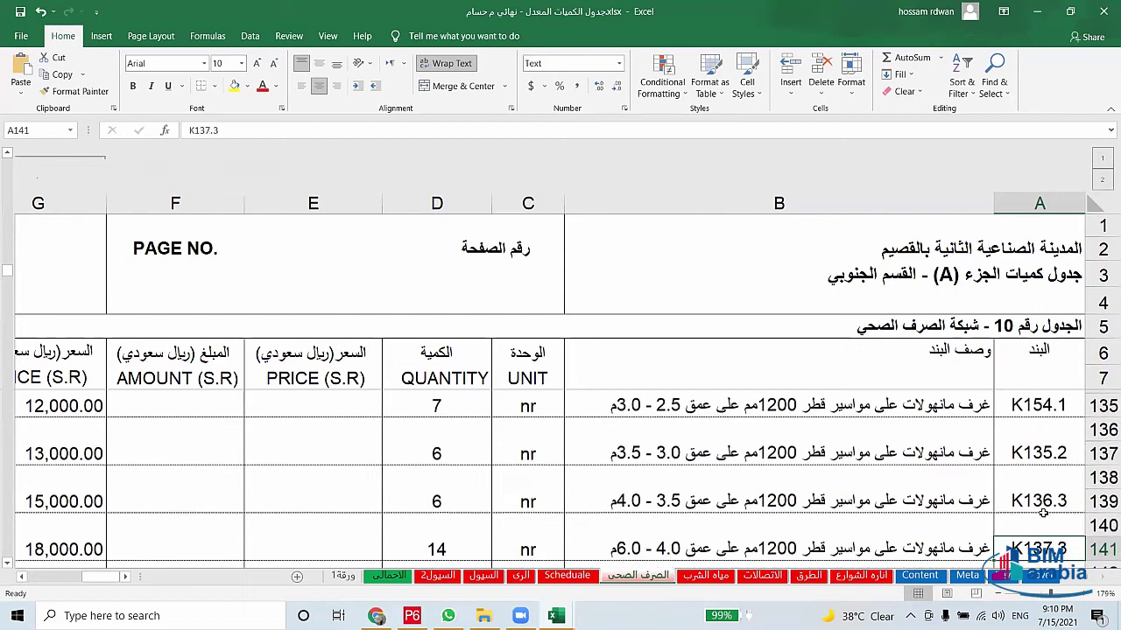
{"action": "key", "text": "Down"}
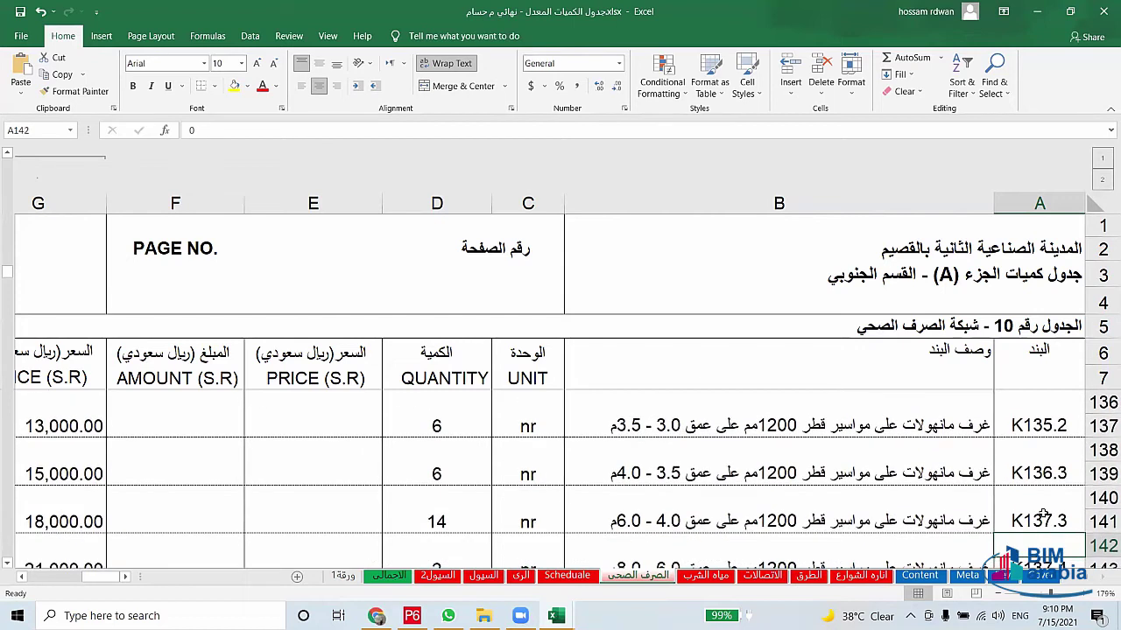
{"action": "key", "text": "Down"}
{"action": "key", "text": "Down"}
{"action": "key", "text": "Down"}
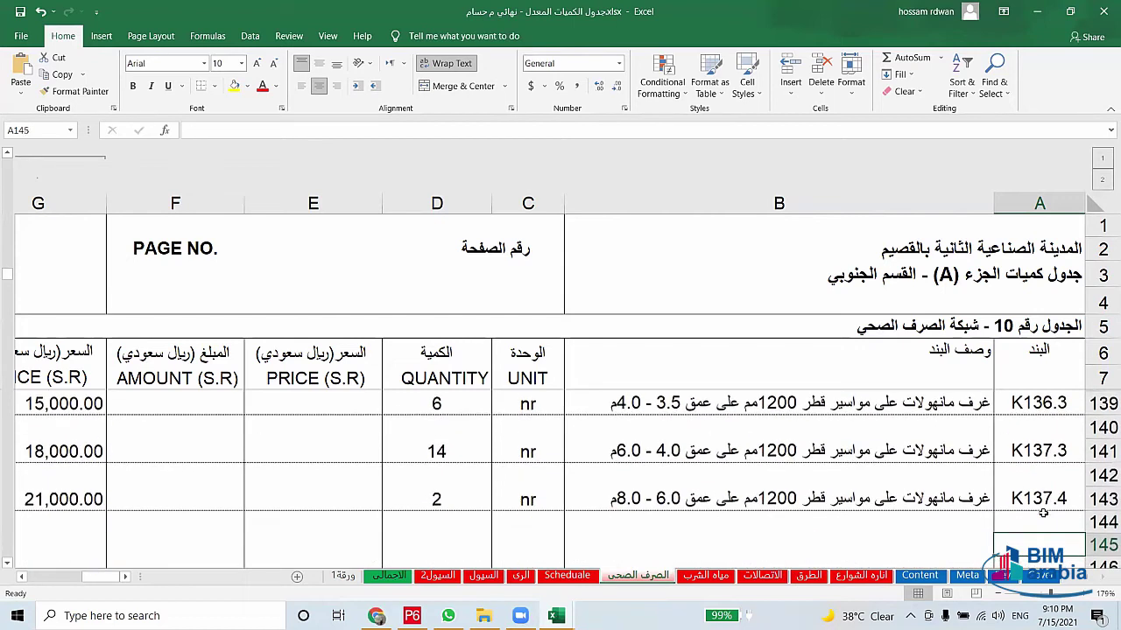
{"action": "key", "text": "Down"}
{"action": "key", "text": "Down"}
{"action": "key", "text": "Down"}
{"action": "key", "text": "Down"}
{"action": "key", "text": "Down"}
{"action": "key", "text": "Down"}
{"action": "key", "text": "Down"}
{"action": "key", "text": "Down"}
{"action": "key", "text": "Down"}
{"action": "key", "text": "Down"}
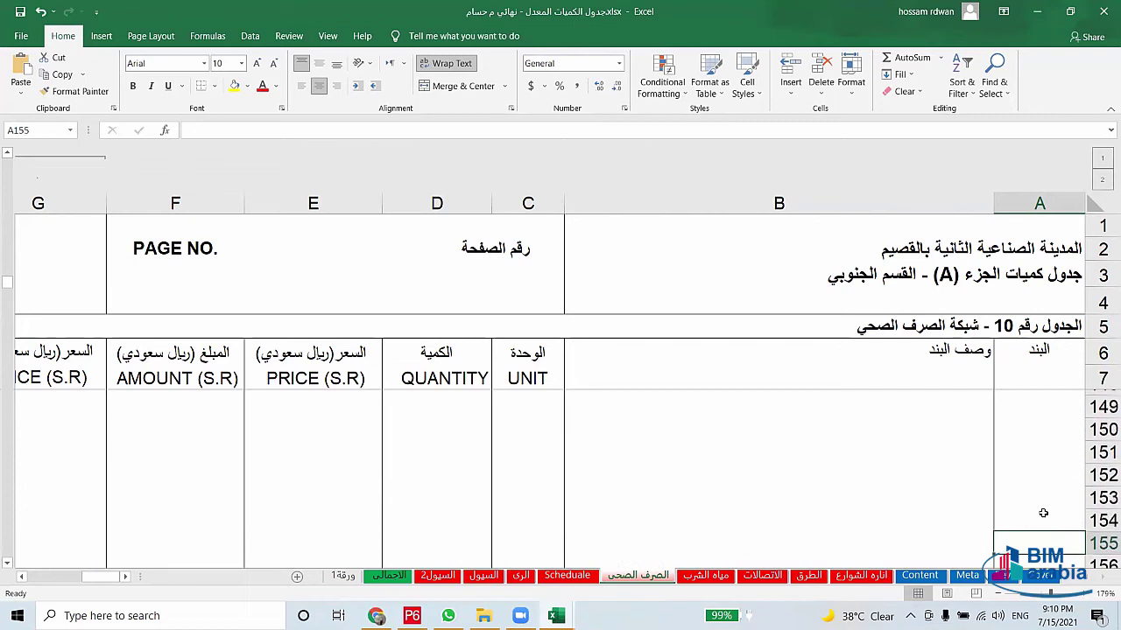
{"action": "key", "text": "Down"}
{"action": "key", "text": "Down"}
{"action": "key", "text": "Down"}
{"action": "key", "text": "Down"}
{"action": "key", "text": "Down"}
{"action": "key", "text": "Down"}
{"action": "key", "text": "Down"}
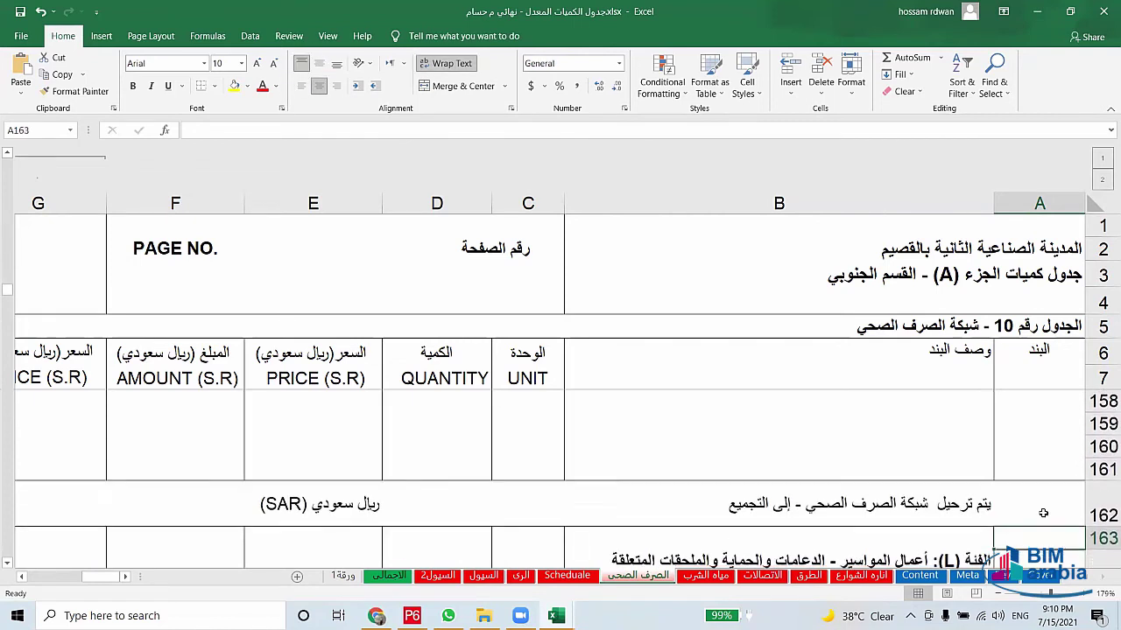
{"action": "key", "text": "Down"}
Step through the Type A bedding items L531–L533 in column A
{"action": "key", "text": "Down"}
{"action": "key", "text": "Down"}
{"action": "key", "text": "Down"}
{"action": "key", "text": "Down"}
{"action": "key", "text": "Down"}
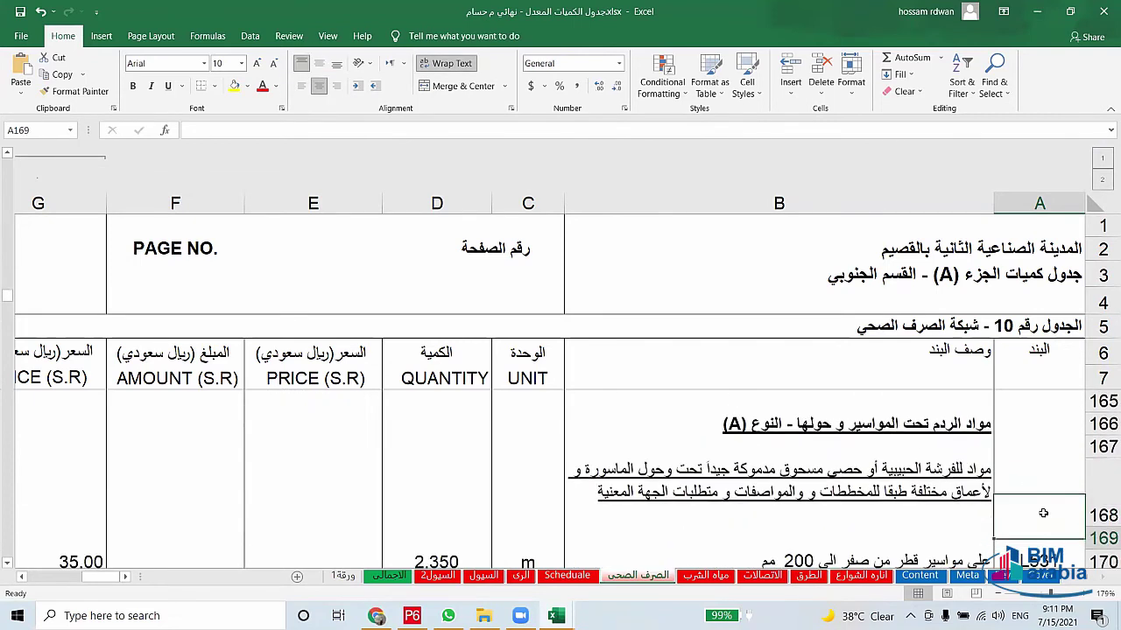
{"action": "key", "text": "Down"}
{"action": "key", "text": "Down"}
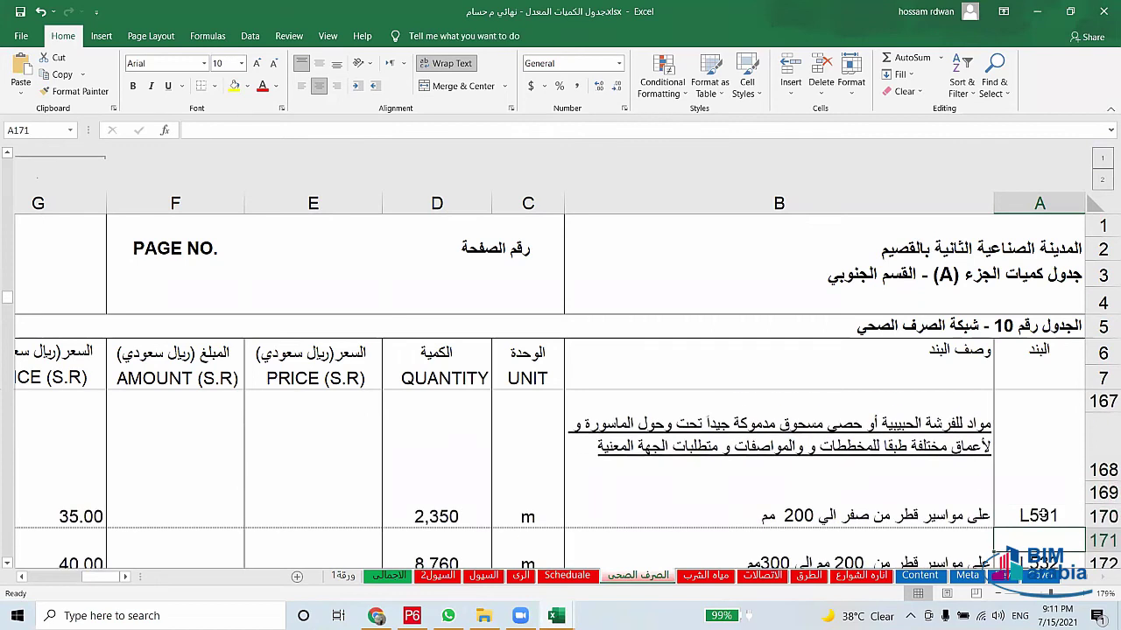
{"action": "key", "text": "Up"}
{"action": "key", "text": "Up"}
{"action": "key", "text": "Up"}
{"action": "key", "text": "Up"}
{"action": "key", "text": "Up"}
{"action": "key", "text": "Up"}
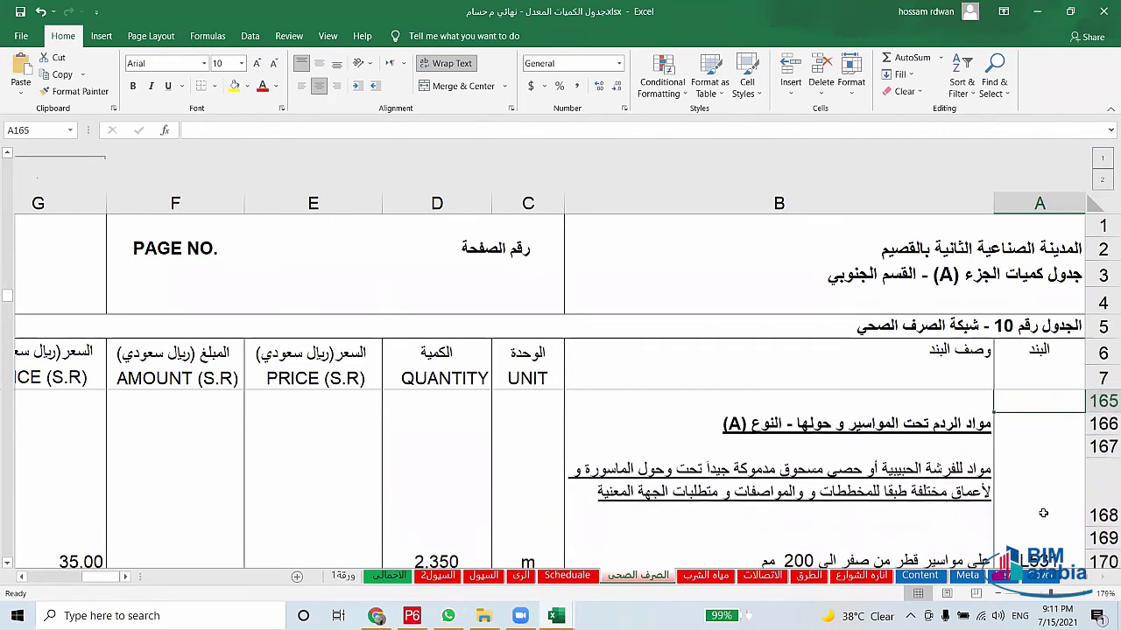
{"action": "key", "text": "Down"}
{"action": "key", "text": "Down"}
{"action": "key", "text": "Down"}
{"action": "key", "text": "Down"}
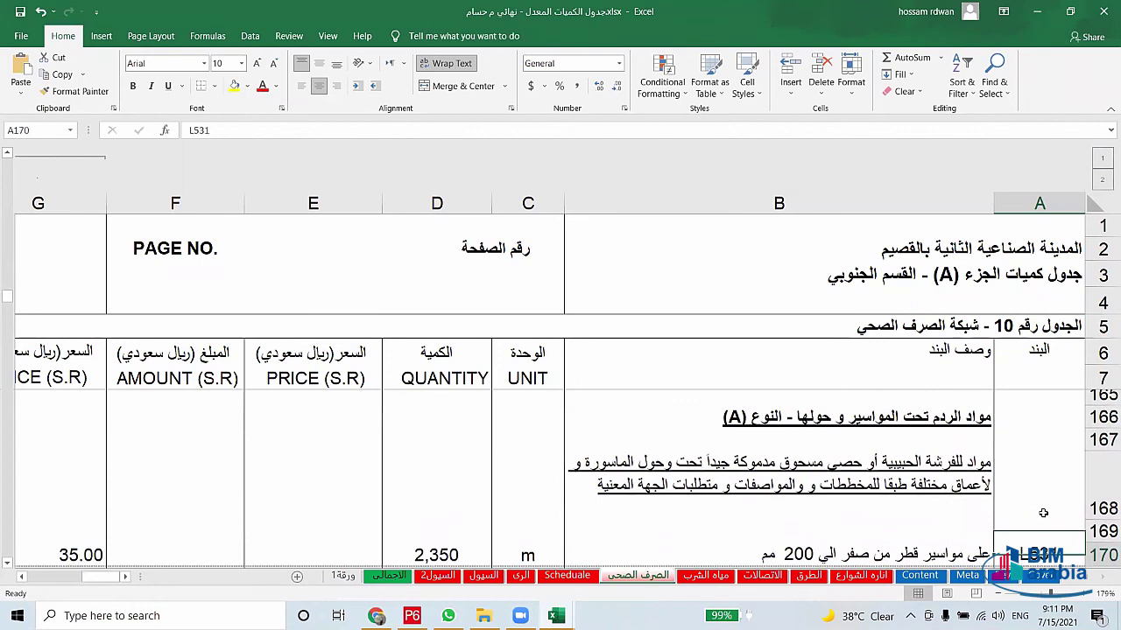
{"action": "key", "text": "Down"}
{"action": "key", "text": "Down"}
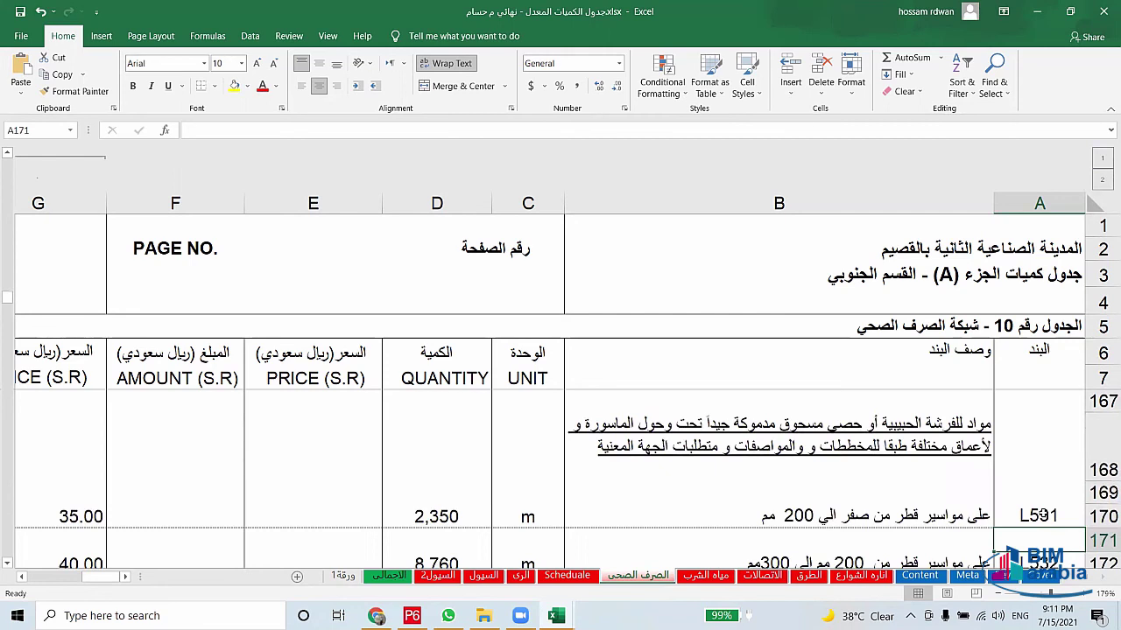
{"action": "key", "text": "Down"}
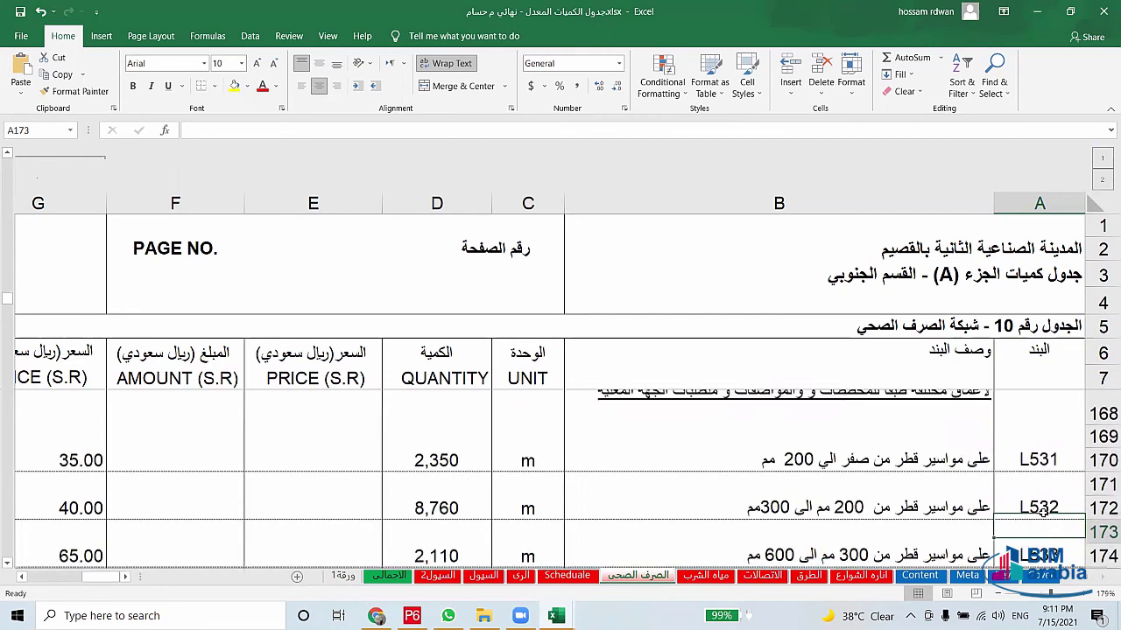
{"action": "key", "text": "Down"}
{"action": "key", "text": "Down"}
{"action": "key", "text": "Down"}
{"action": "key", "text": "Down"}
{"action": "key", "text": "Down"}
{"action": "key", "text": "Down"}
{"action": "key", "text": "Down"}
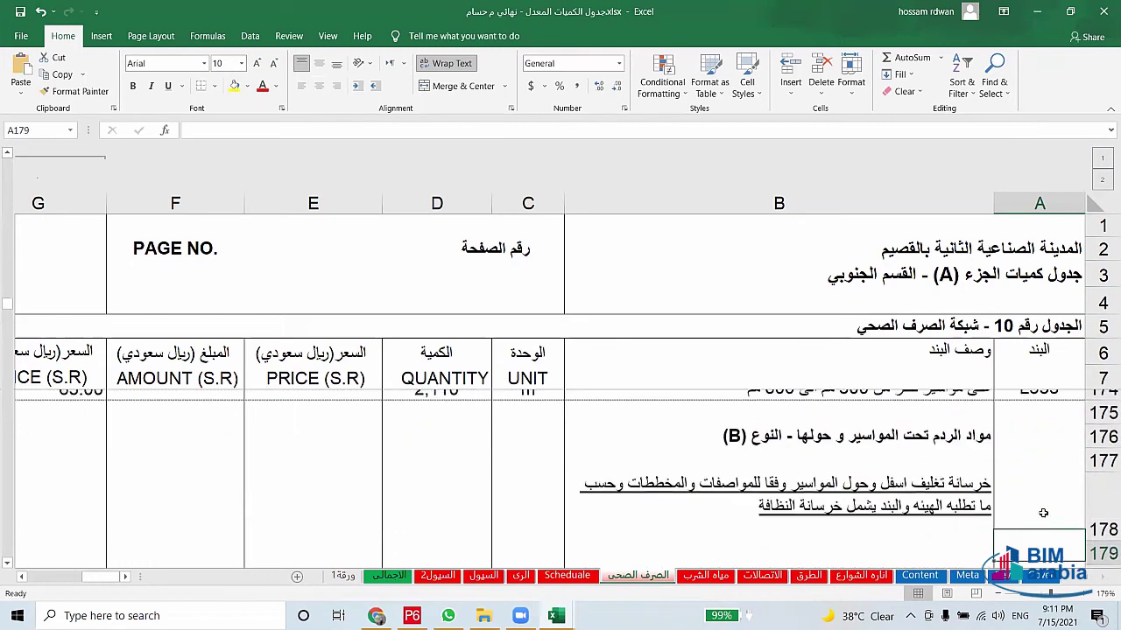
{"action": "key", "text": "Down"}
{"action": "key", "text": "Up"}
{"action": "key", "text": "Up"}
{"action": "key", "text": "Up"}
{"action": "key", "text": "Up"}
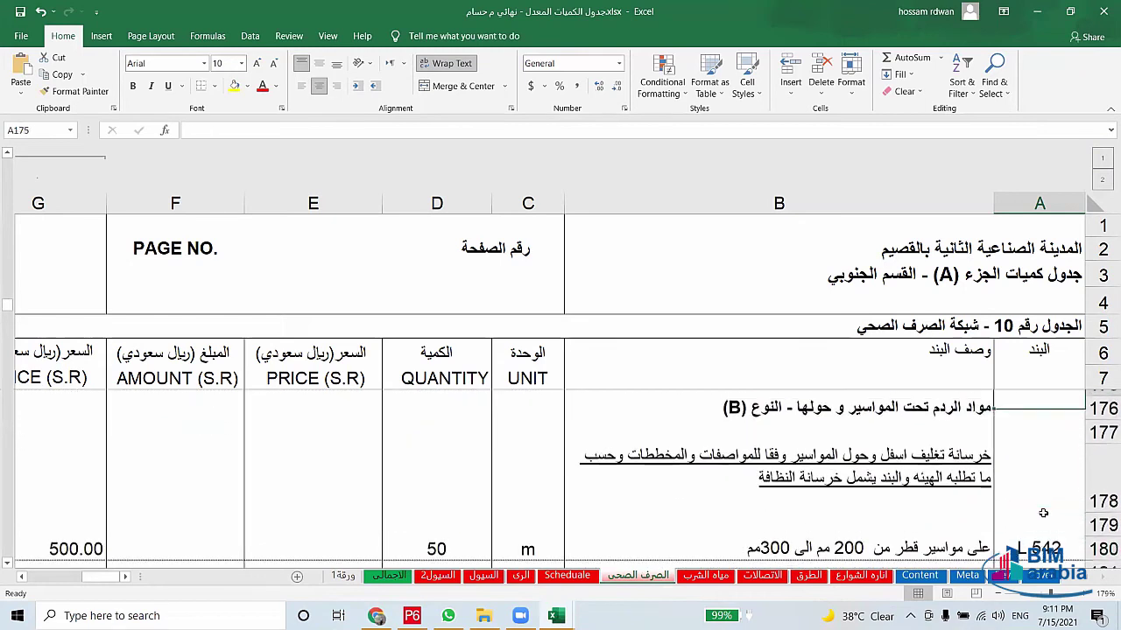
{"action": "key", "text": "Up"}
{"action": "key", "text": "Up"}
{"action": "key", "text": "Up"}
{"action": "key", "text": "Up"}
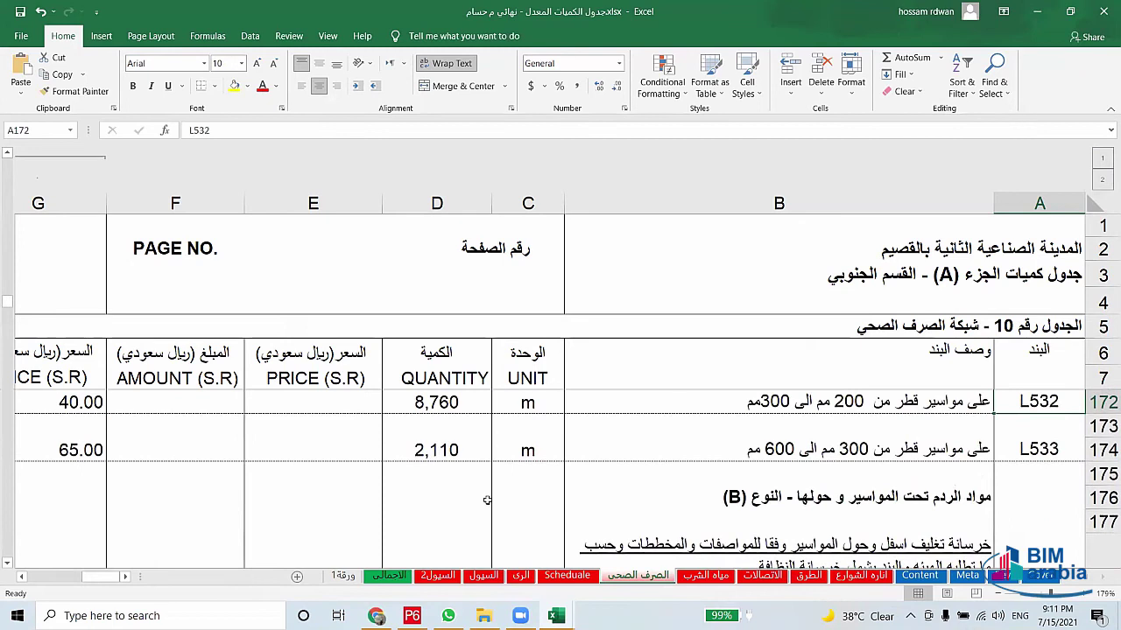
Scroll back and select the 35.00 unit price of item L531
{"action": "scroll", "coordinate": [304, 482], "scroll_direction": "up", "scroll_amount": 3}
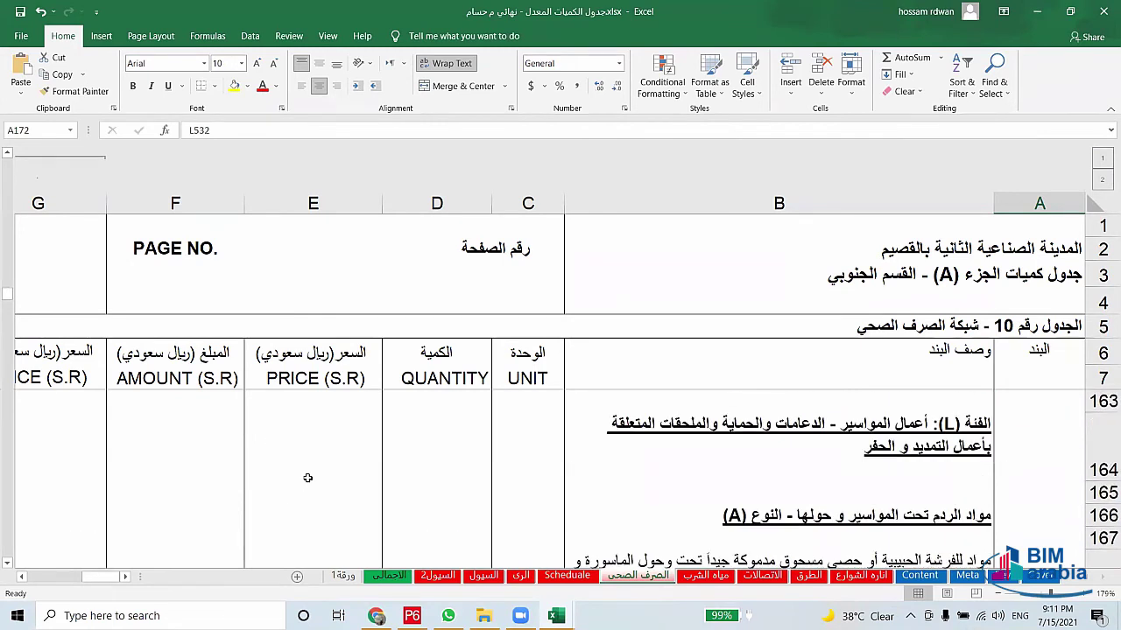
{"action": "scroll", "coordinate": [301, 453], "scroll_direction": "up", "scroll_amount": 3}
{"action": "scroll", "coordinate": [303, 498], "scroll_direction": "down", "scroll_amount": 3}
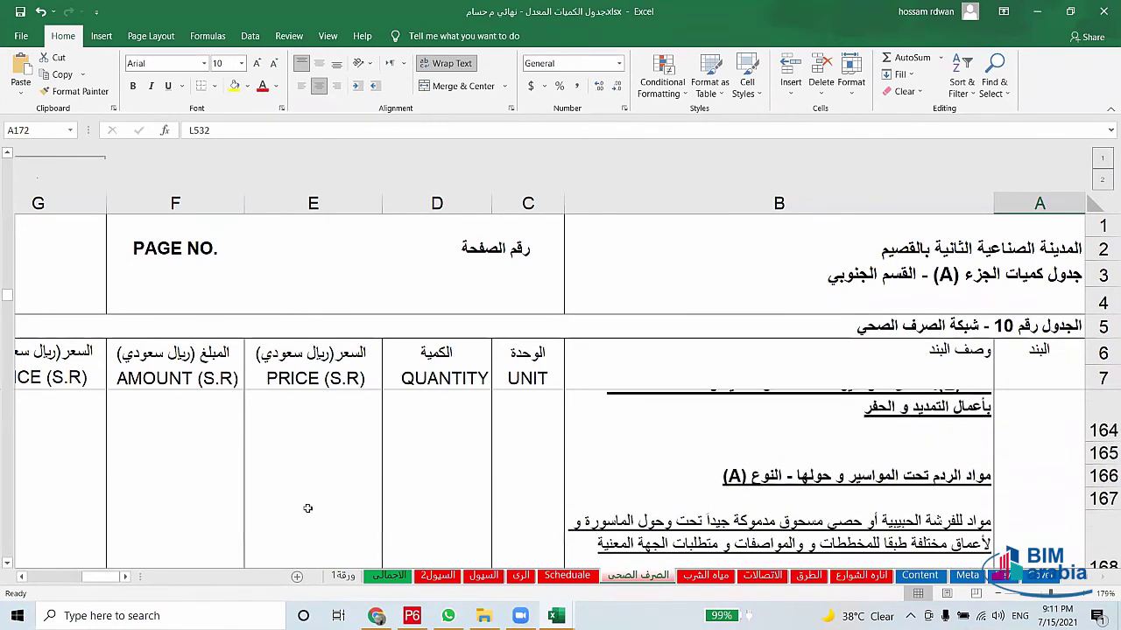
{"action": "scroll", "coordinate": [307, 508], "scroll_direction": "down", "scroll_amount": 1}
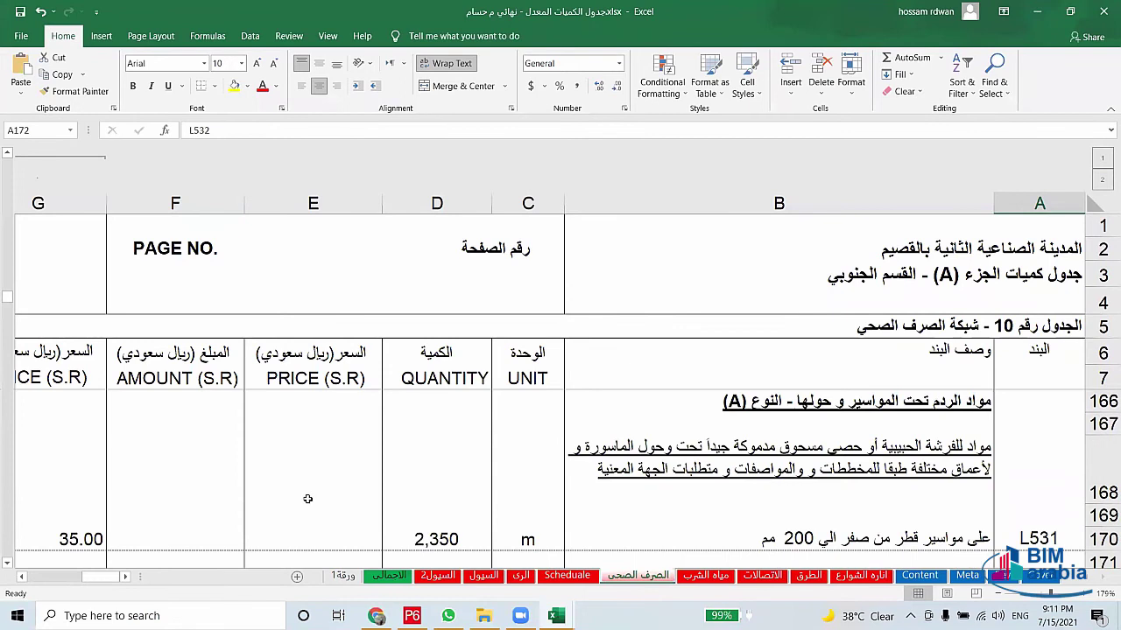
{"action": "left_click", "coordinate": [55, 538]}
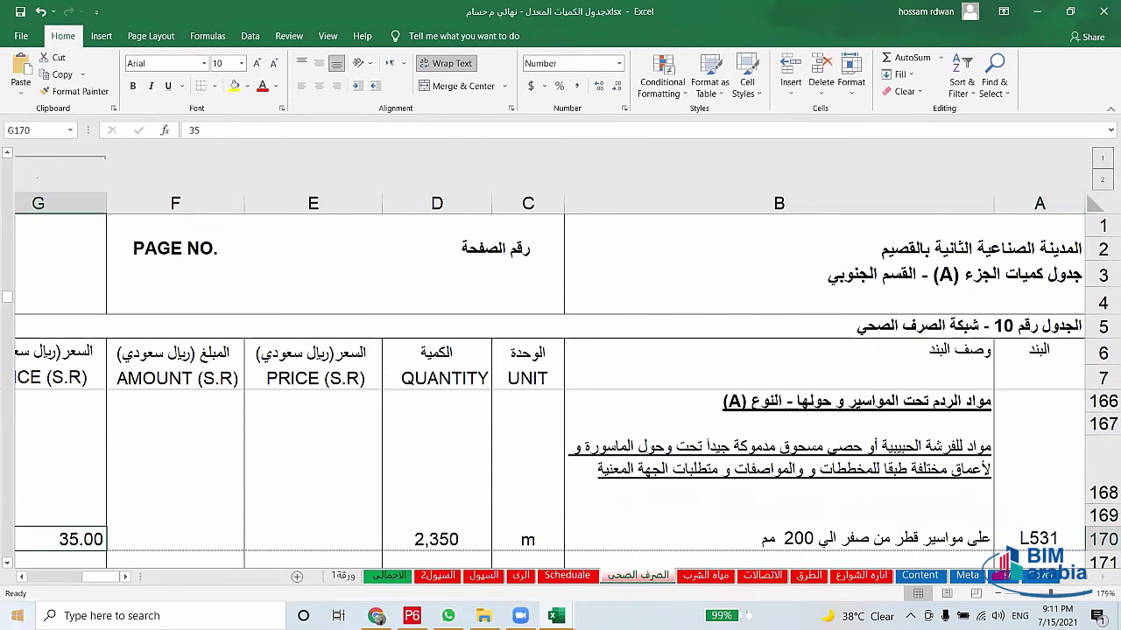
{"action": "left_click", "coordinate": [19, 576]}
{"action": "scroll", "coordinate": [156, 526], "scroll_direction": "down", "scroll_amount": 1}
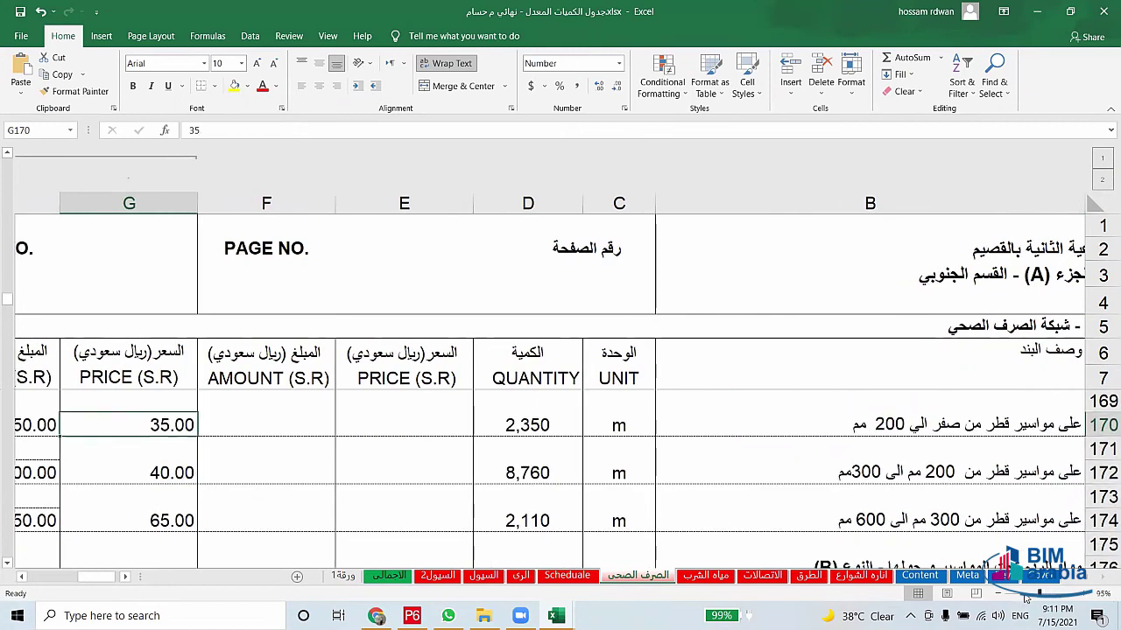
Zoom out, inspect item L532's total formula, and select the PS1 pump station heading
{"action": "left_click_drag", "start_coordinate": [1049, 594], "coordinate": [1039, 594]}
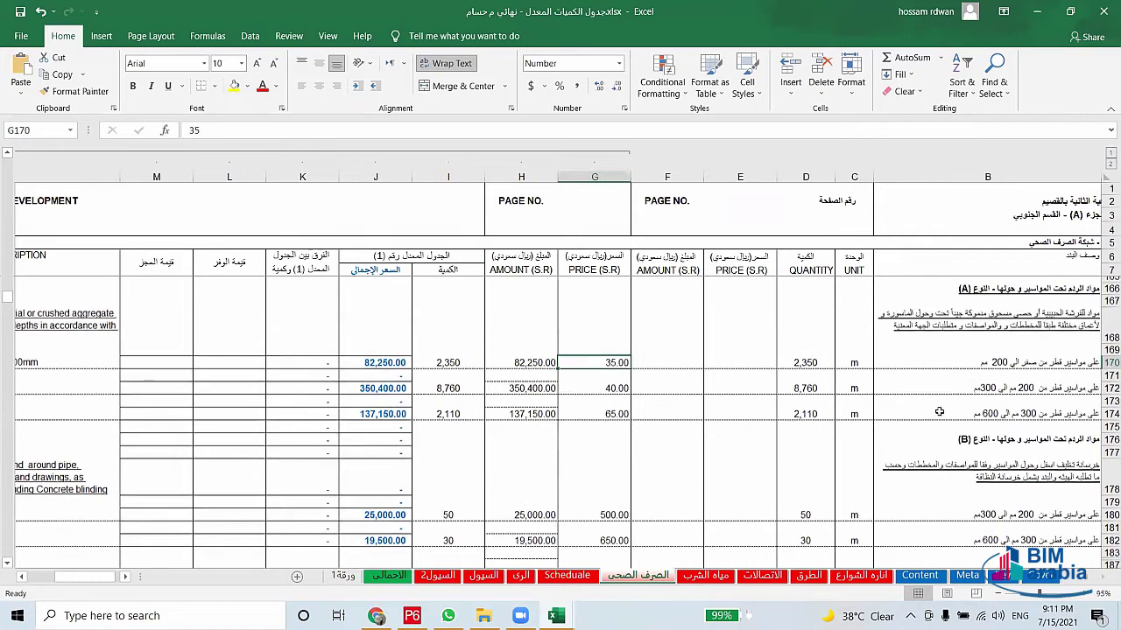
{"action": "scroll", "coordinate": [265, 222], "scroll_direction": "down", "scroll_amount": 1}
{"action": "left_click", "coordinate": [380, 284]}
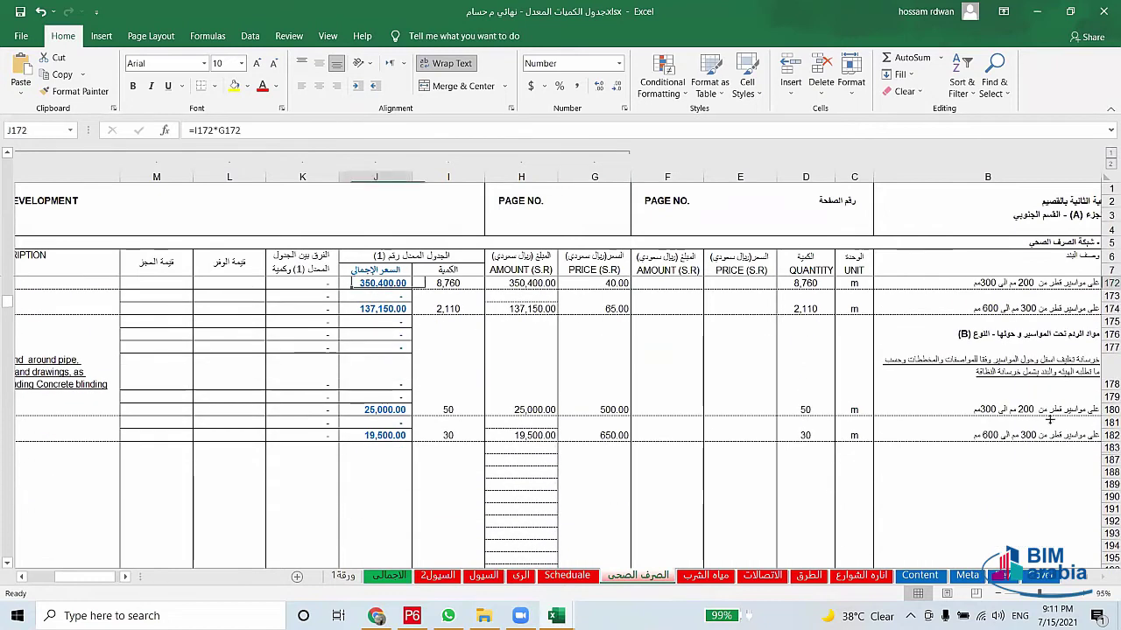
{"action": "left_click", "coordinate": [1028, 418]}
{"action": "scroll", "coordinate": [958, 447], "scroll_direction": "down", "scroll_amount": 6}
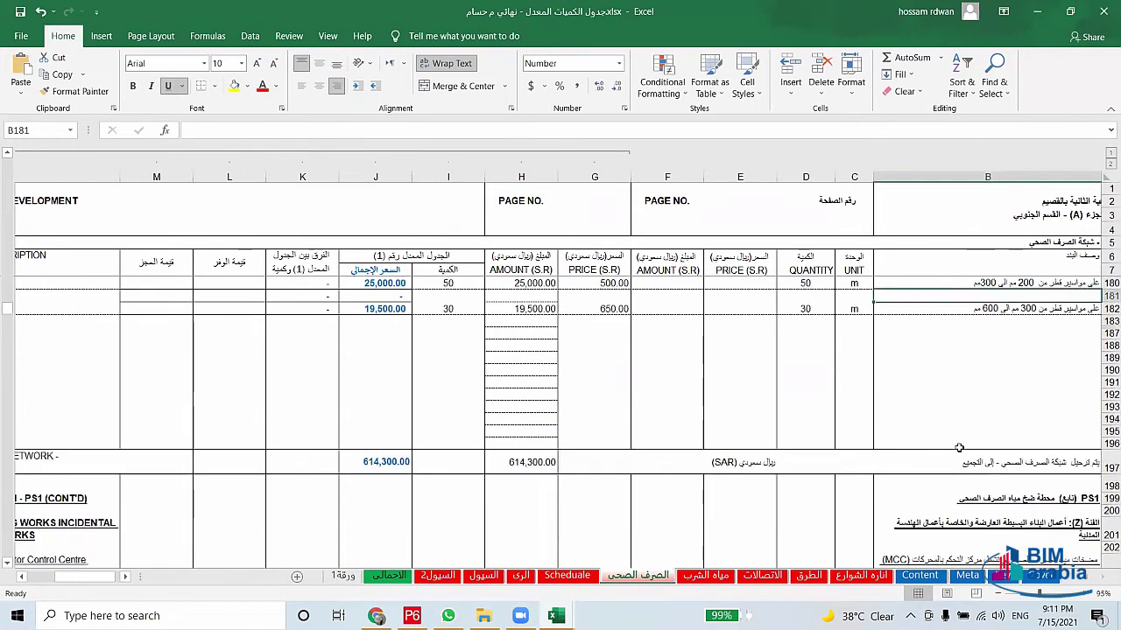
{"action": "scroll", "coordinate": [958, 447], "scroll_direction": "down", "scroll_amount": 3}
{"action": "scroll", "coordinate": [956, 447], "scroll_direction": "down", "scroll_amount": 1}
{"action": "scroll", "coordinate": [954, 446], "scroll_direction": "down", "scroll_amount": 1}
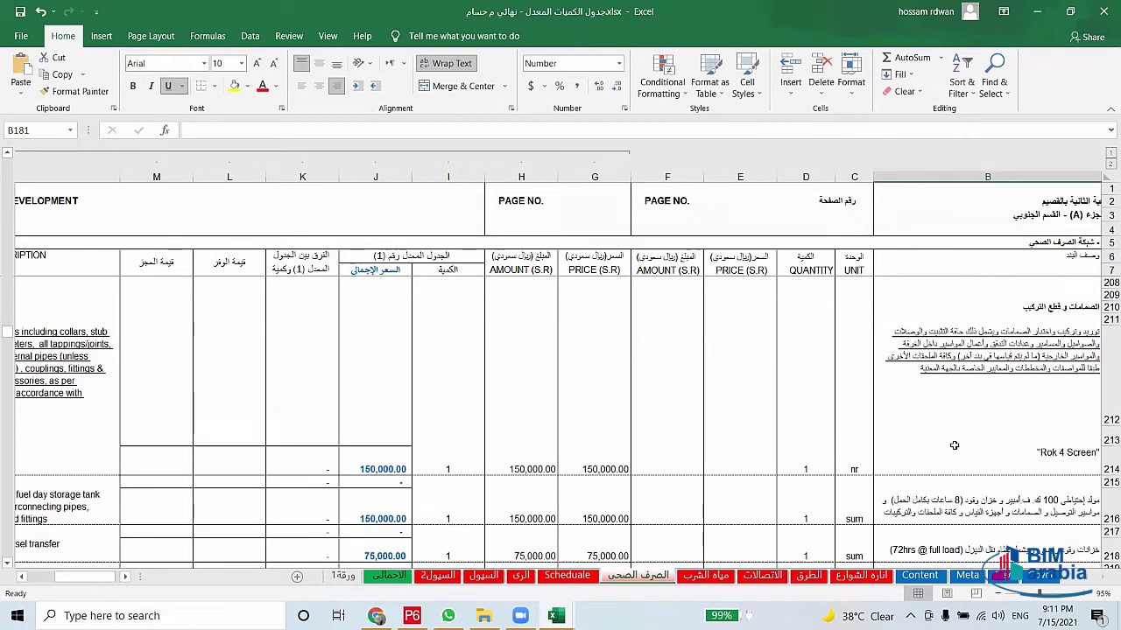
{"action": "scroll", "coordinate": [954, 445], "scroll_direction": "up", "scroll_amount": 1}
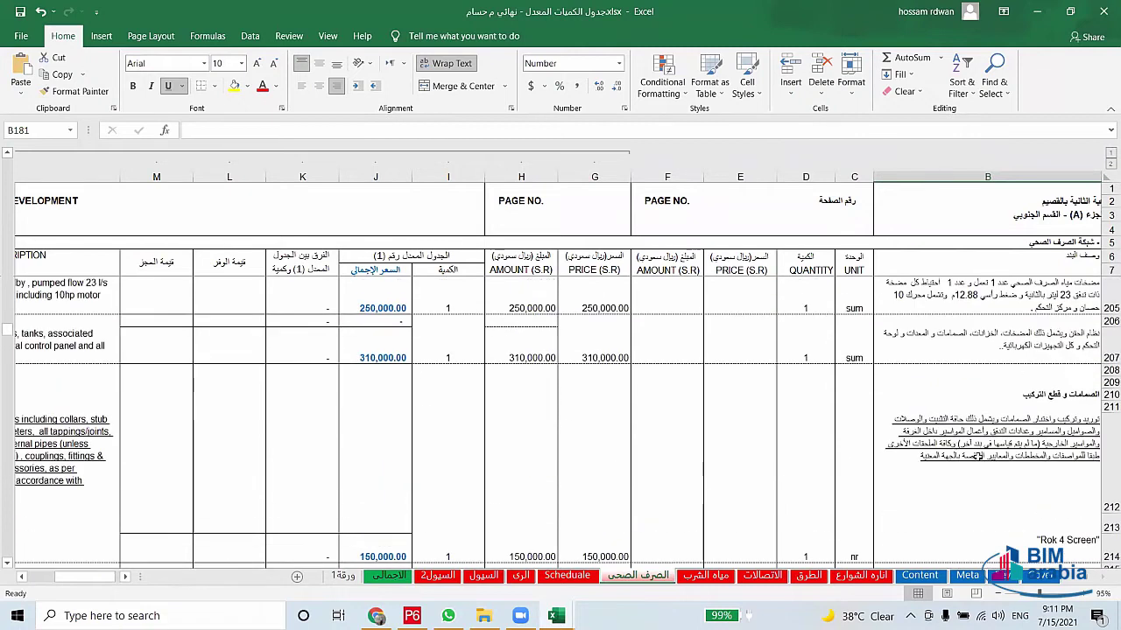
{"action": "scroll", "coordinate": [978, 456], "scroll_direction": "up", "scroll_amount": 1}
{"action": "scroll", "coordinate": [997, 473], "scroll_direction": "up", "scroll_amount": 1}
{"action": "scroll", "coordinate": [1010, 488], "scroll_direction": "up", "scroll_amount": 1}
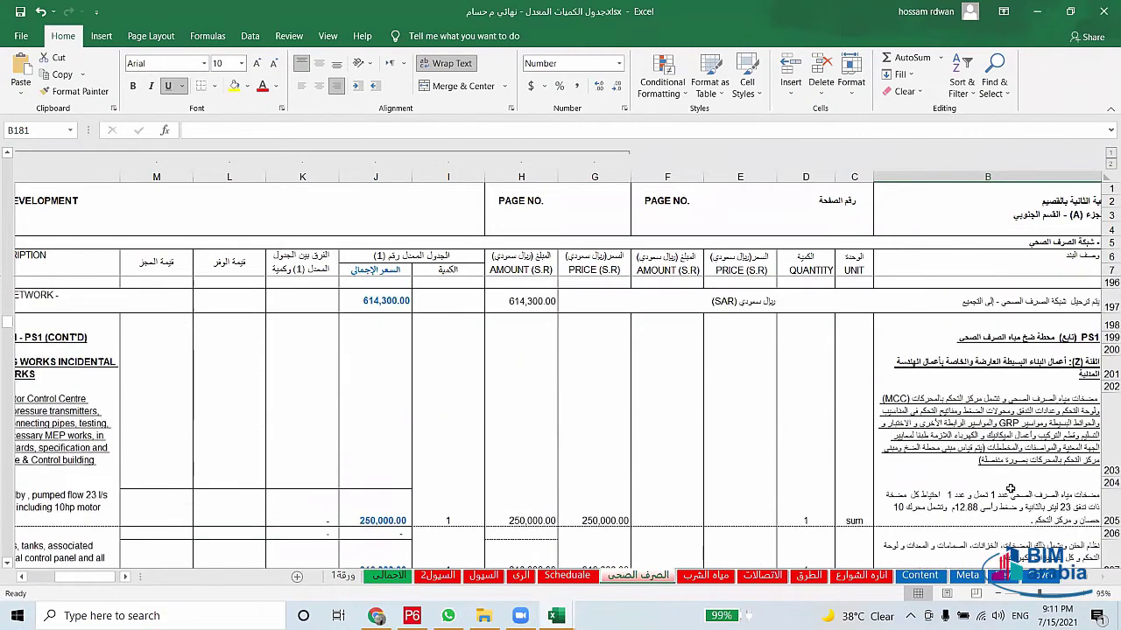
{"action": "scroll", "coordinate": [1007, 402], "scroll_direction": "up", "scroll_amount": 1}
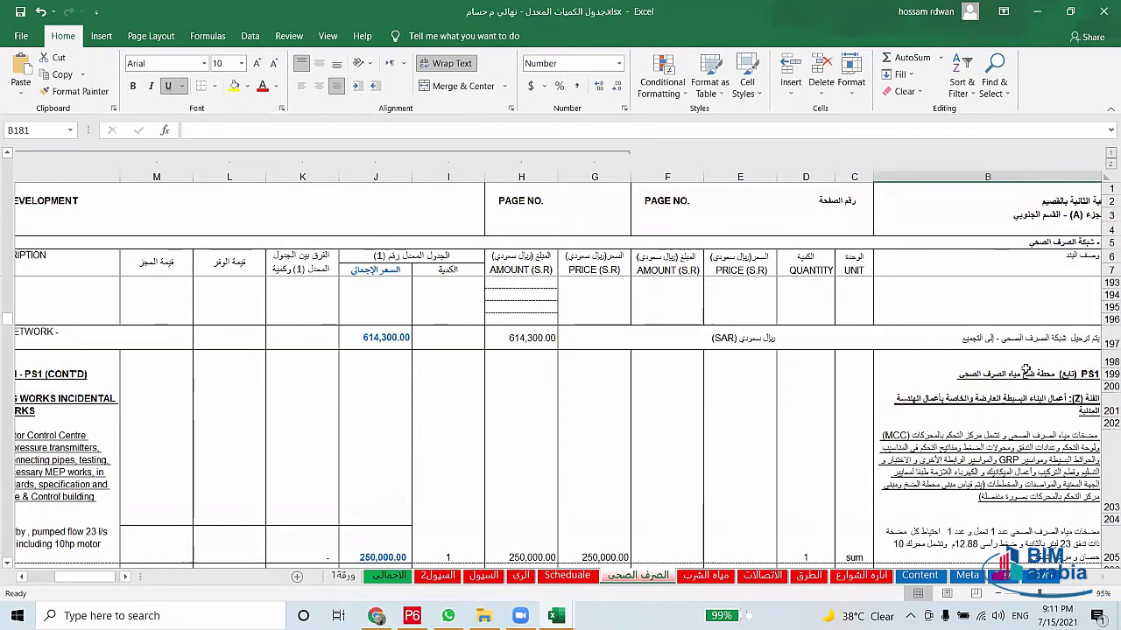
{"action": "left_click", "coordinate": [1026, 372]}
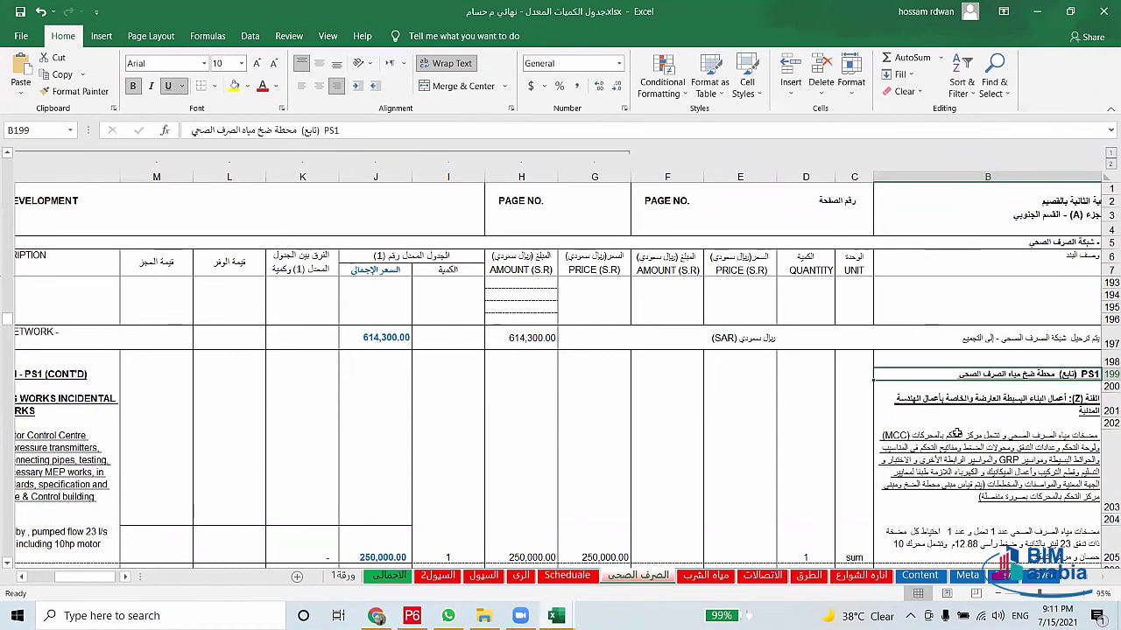
Check the amount formula in J172, then scroll down through the sewer sheet
{"action": "scroll", "coordinate": [957, 434], "scroll_direction": "up", "scroll_amount": 2}
{"action": "scroll", "coordinate": [957, 433], "scroll_direction": "up", "scroll_amount": 2}
{"action": "scroll", "coordinate": [957, 433], "scroll_direction": "up", "scroll_amount": 3}
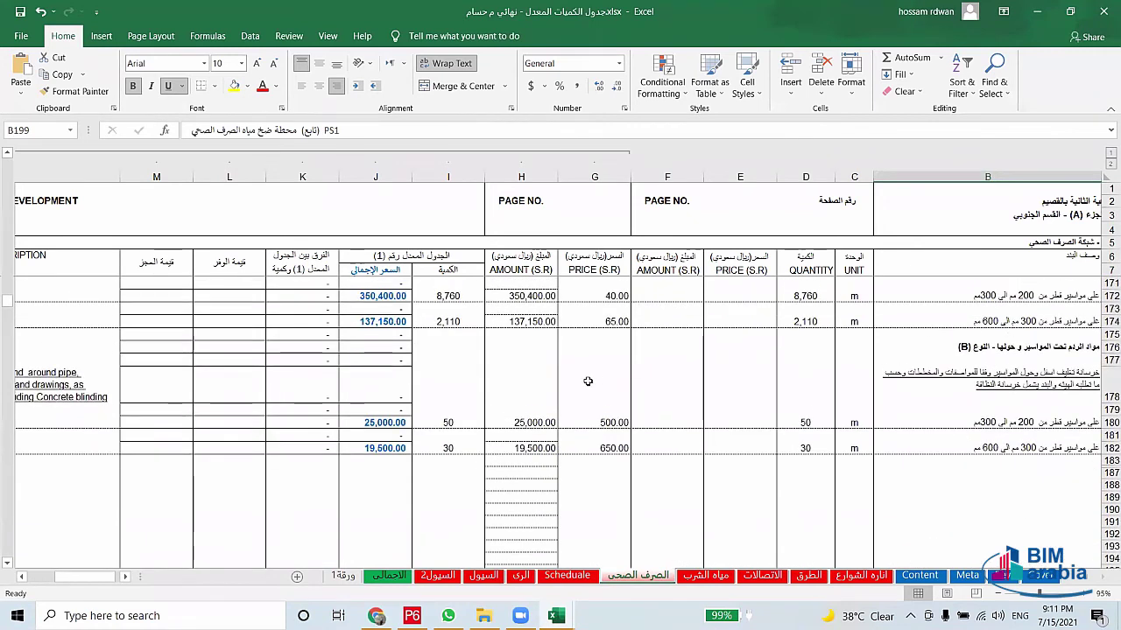
{"action": "left_click", "coordinate": [361, 296]}
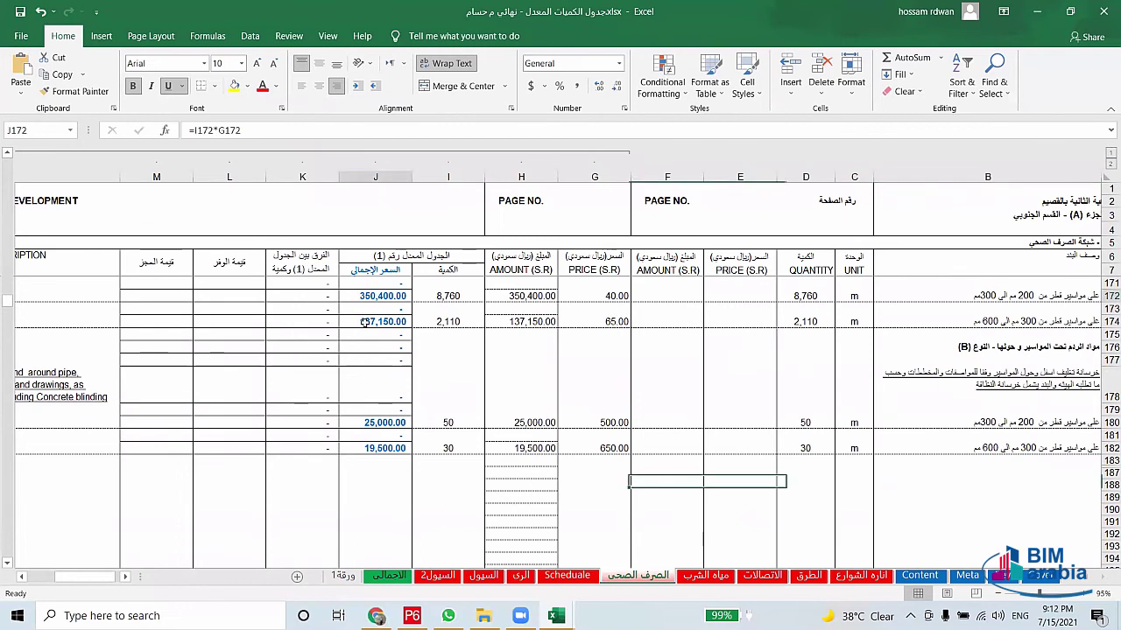
{"action": "scroll", "coordinate": [935, 433], "scroll_direction": "down", "scroll_amount": 2}
{"action": "scroll", "coordinate": [935, 434], "scroll_direction": "down", "scroll_amount": 3}
{"action": "scroll", "coordinate": [935, 434], "scroll_direction": "down", "scroll_amount": 2}
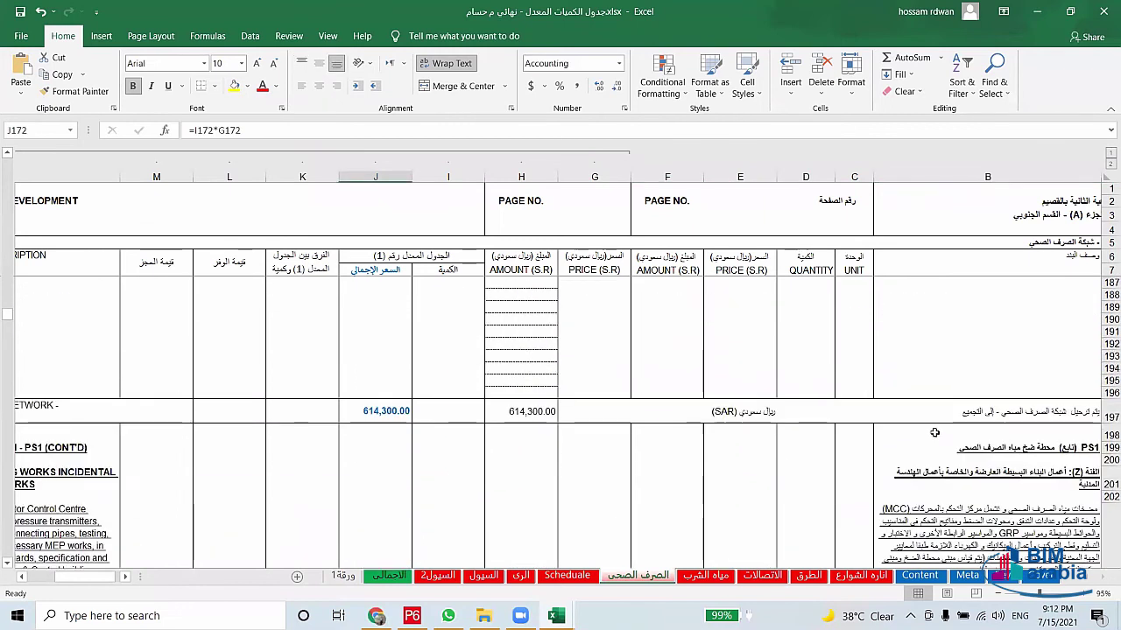
{"action": "scroll", "coordinate": [935, 434], "scroll_direction": "down", "scroll_amount": 2}
{"action": "scroll", "coordinate": [935, 435], "scroll_direction": "down", "scroll_amount": 1}
{"action": "scroll", "coordinate": [935, 435], "scroll_direction": "down", "scroll_amount": 1}
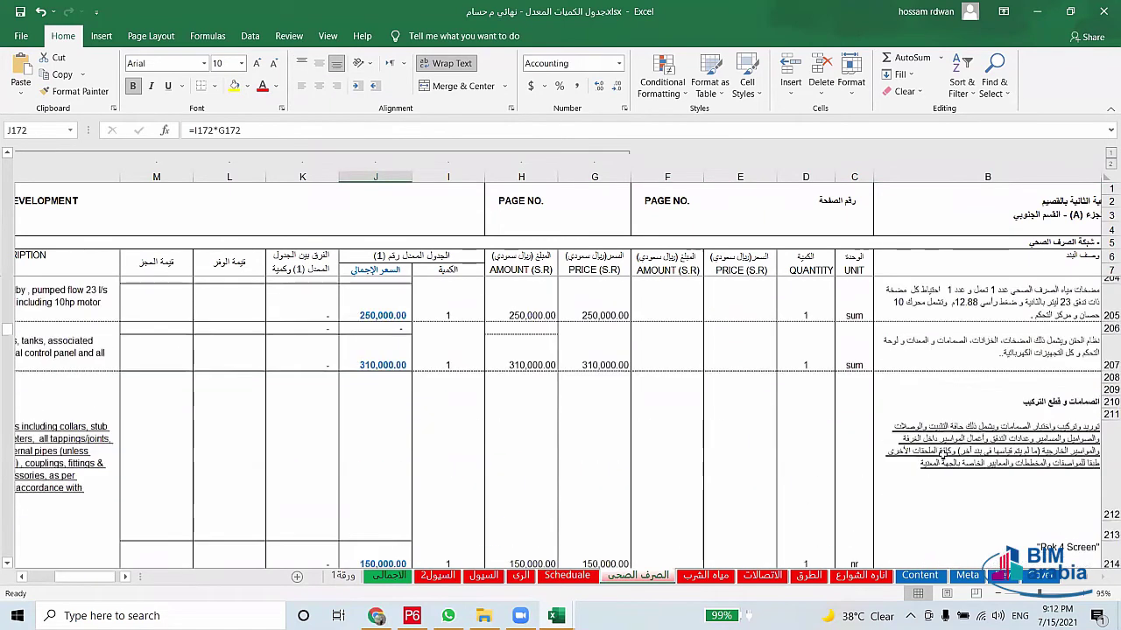
{"action": "scroll", "coordinate": [963, 425], "scroll_direction": "down", "scroll_amount": 1}
{"action": "scroll", "coordinate": [991, 415], "scroll_direction": "down", "scroll_amount": 1}
{"action": "scroll", "coordinate": [992, 415], "scroll_direction": "down", "scroll_amount": 1}
{"action": "scroll", "coordinate": [963, 433], "scroll_direction": "down", "scroll_amount": 1}
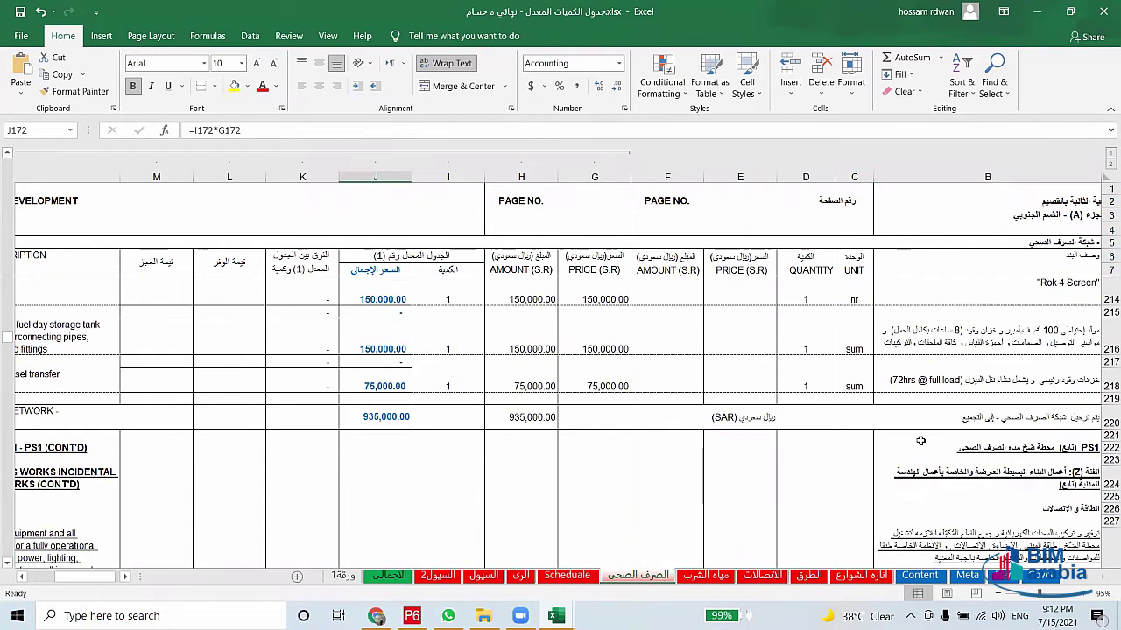
{"action": "scroll", "coordinate": [876, 464], "scroll_direction": "down", "scroll_amount": 2}
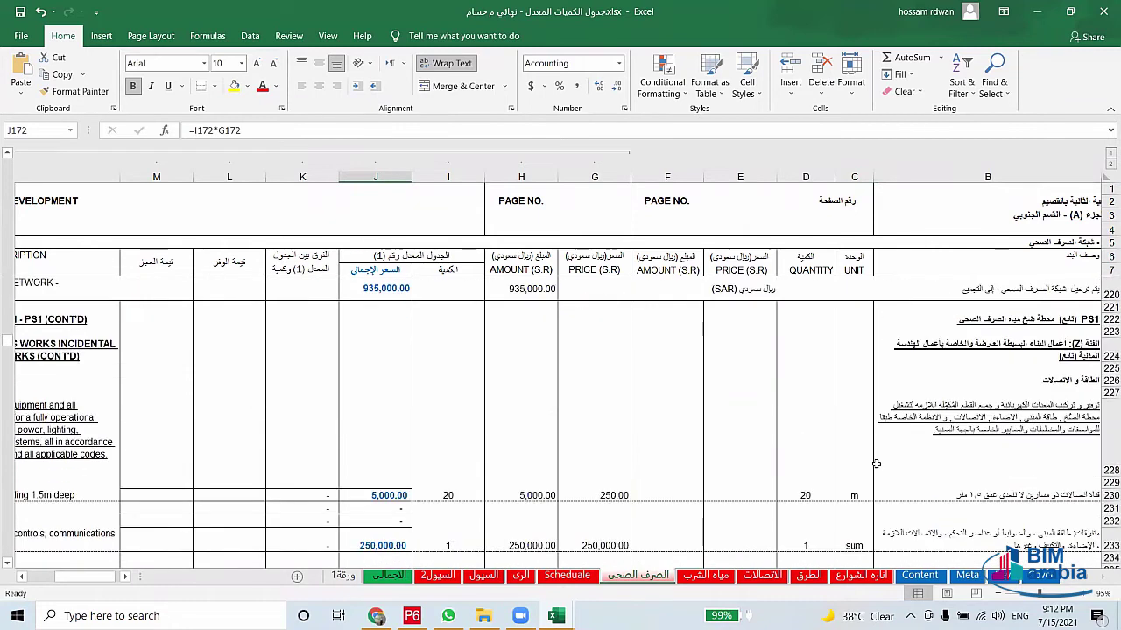
{"action": "scroll", "coordinate": [945, 420], "scroll_direction": "down", "scroll_amount": 1}
{"action": "scroll", "coordinate": [1022, 381], "scroll_direction": "down", "scroll_amount": 2}
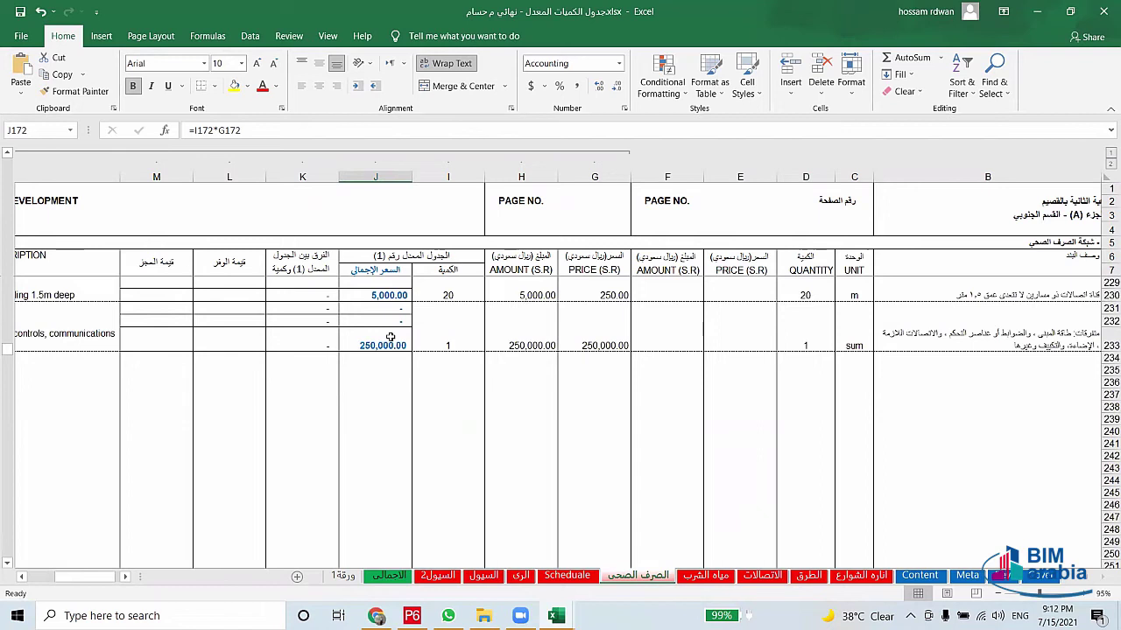
{"action": "scroll", "coordinate": [458, 387], "scroll_direction": "down", "scroll_amount": 2}
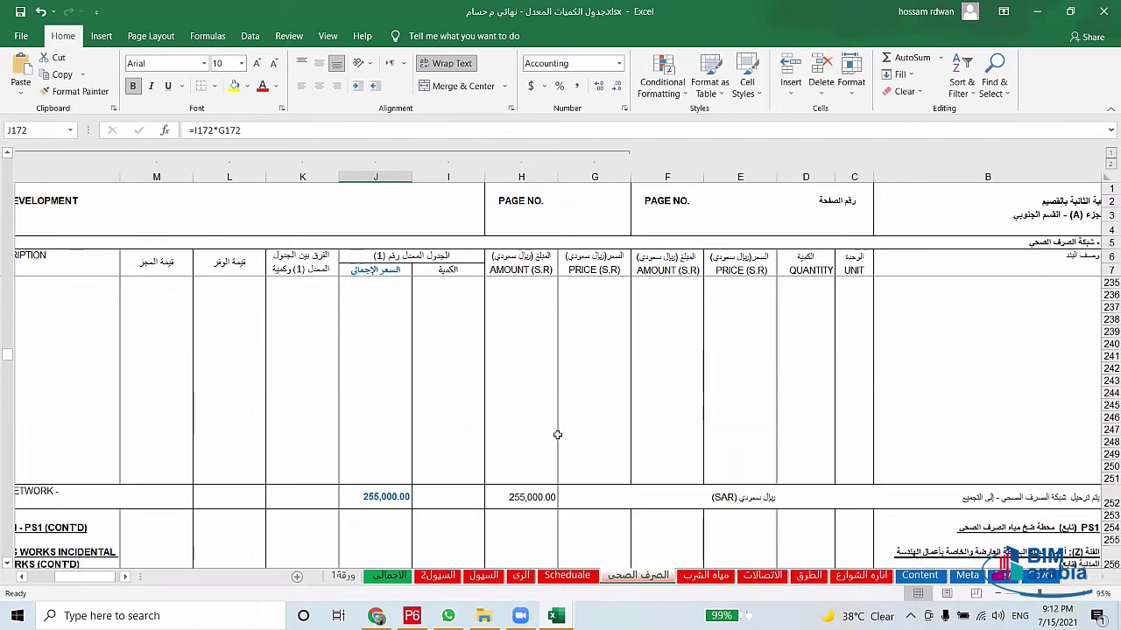
{"action": "scroll", "coordinate": [556, 434], "scroll_direction": "down", "scroll_amount": 2}
{"action": "scroll", "coordinate": [592, 443], "scroll_direction": "down", "scroll_amount": 2}
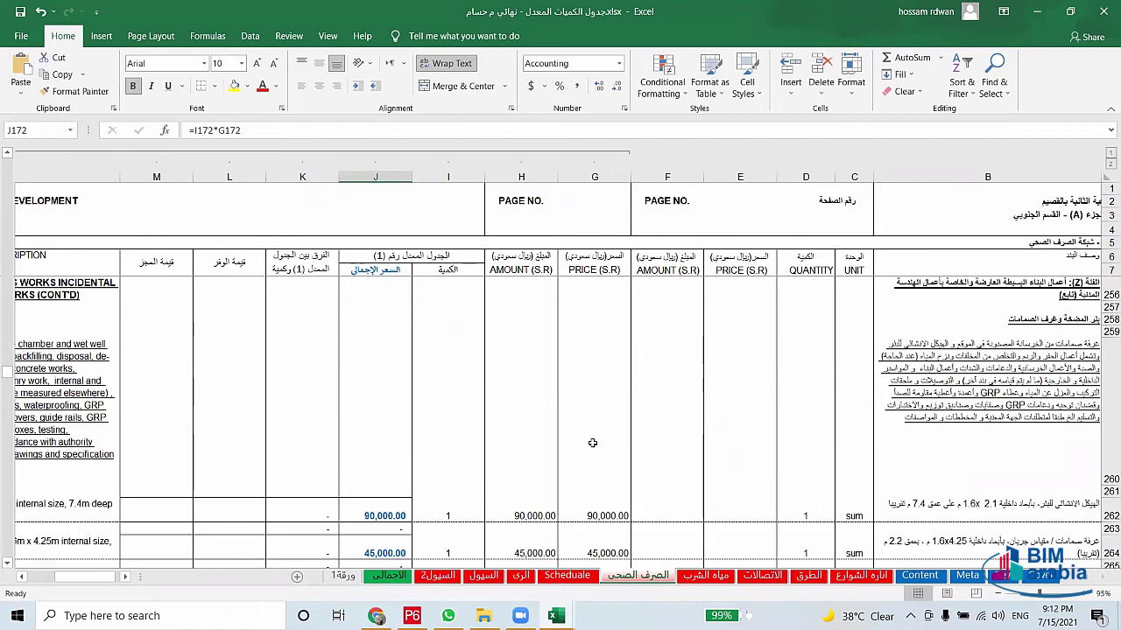
{"action": "scroll", "coordinate": [592, 443], "scroll_direction": "down", "scroll_amount": 3}
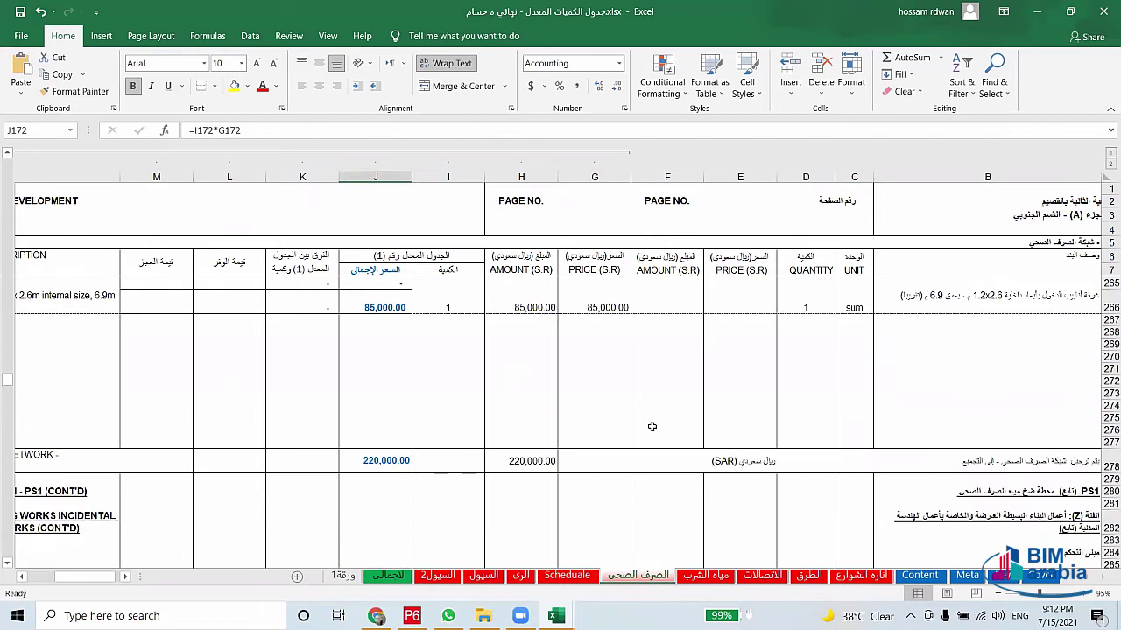
{"action": "scroll", "coordinate": [605, 420], "scroll_direction": "up", "scroll_amount": 1}
{"action": "scroll", "coordinate": [605, 417], "scroll_direction": "up", "scroll_amount": 3}
{"action": "scroll", "coordinate": [606, 417], "scroll_direction": "up", "scroll_amount": 1}
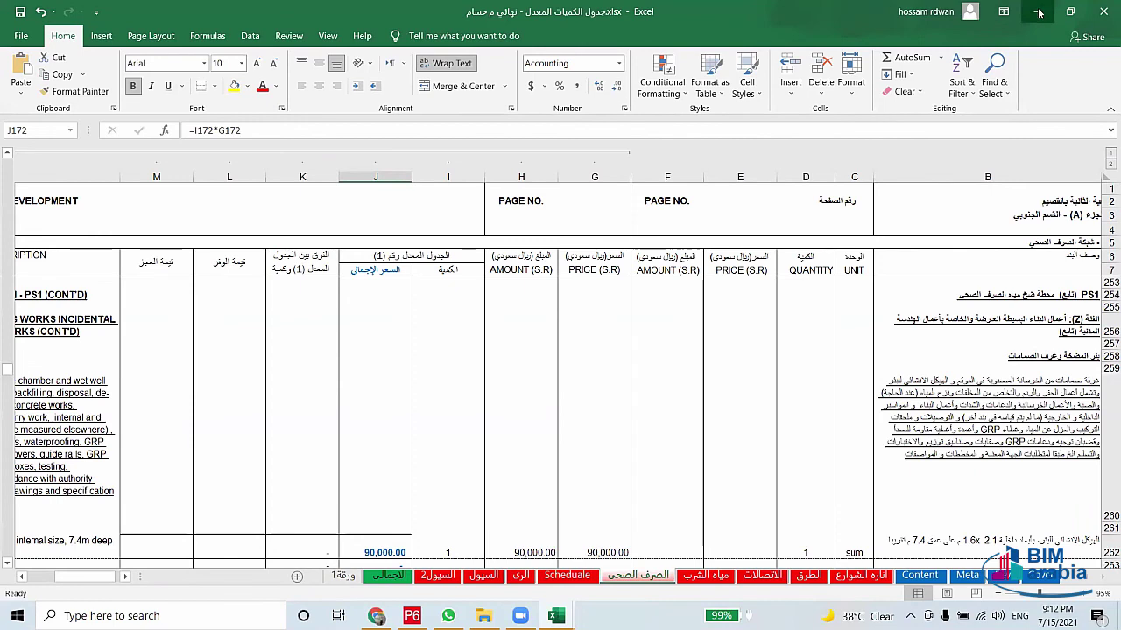
Minimize Excel and open the Master Time Schedule PDF from the Session -14 folder
{"action": "key", "text": "super+d"}
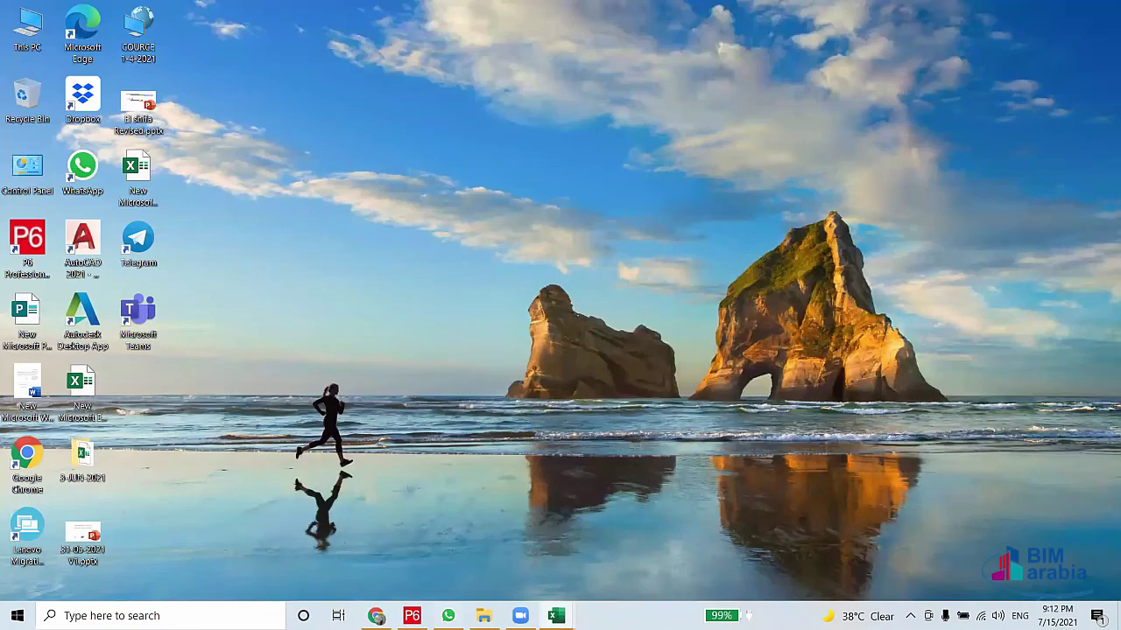
{"action": "left_click", "coordinate": [483, 616]}
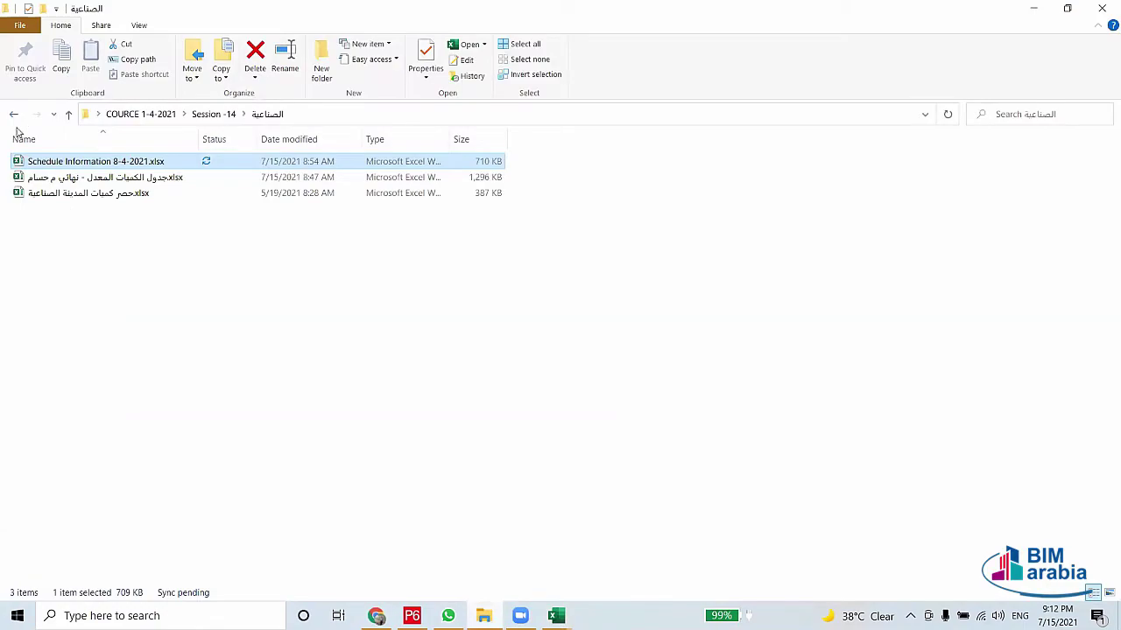
{"action": "left_click", "coordinate": [13, 114]}
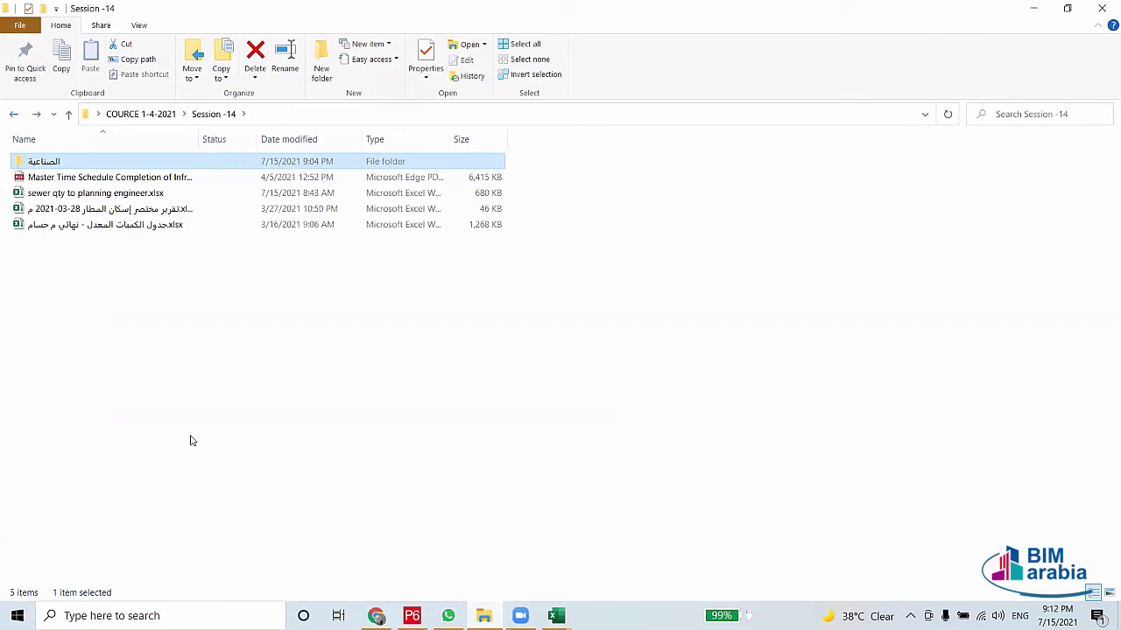
{"action": "double_click", "coordinate": [155, 179]}
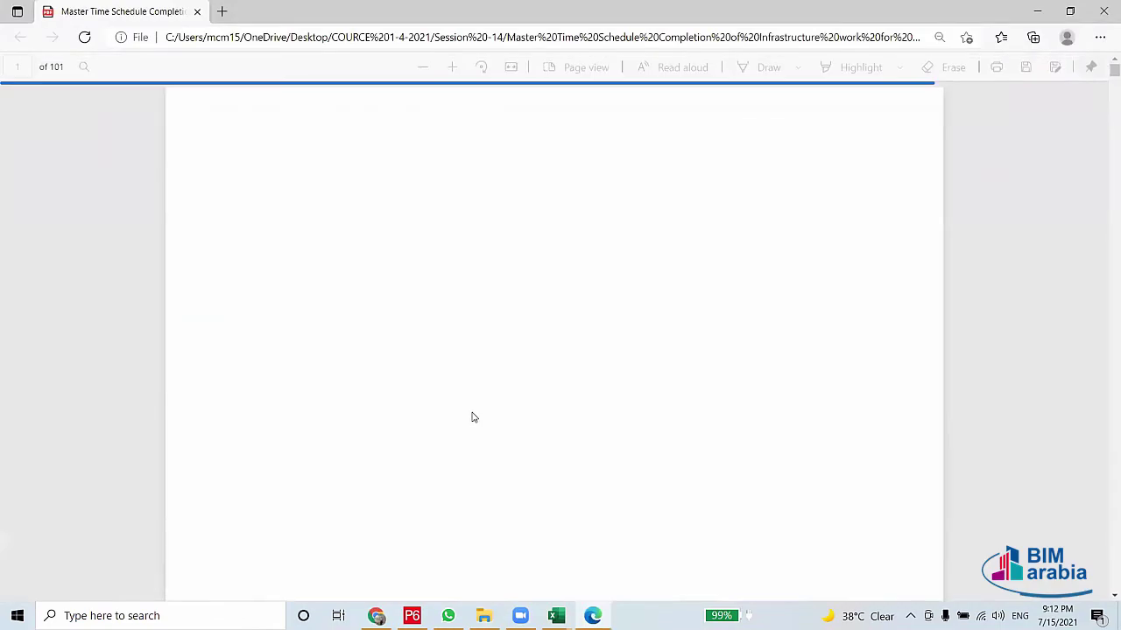
Scroll the PDF to page 7's Site Layout figure showing the project zones
{"action": "scroll", "coordinate": [454, 466], "scroll_direction": "down", "scroll_amount": 5}
{"action": "scroll", "coordinate": [453, 470], "scroll_direction": "down", "scroll_amount": 5}
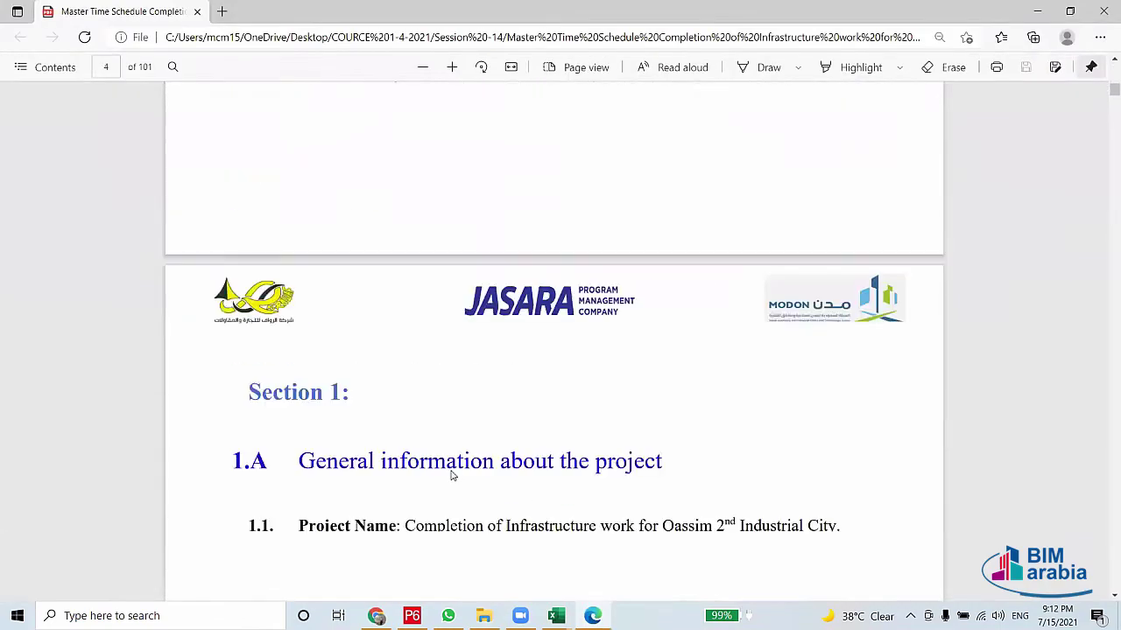
{"action": "scroll", "coordinate": [452, 470], "scroll_direction": "down", "scroll_amount": 5}
{"action": "scroll", "coordinate": [452, 490], "scroll_direction": "down", "scroll_amount": 5}
{"action": "scroll", "coordinate": [453, 497], "scroll_direction": "down", "scroll_amount": 5}
{"action": "scroll", "coordinate": [452, 496], "scroll_direction": "down", "scroll_amount": 2}
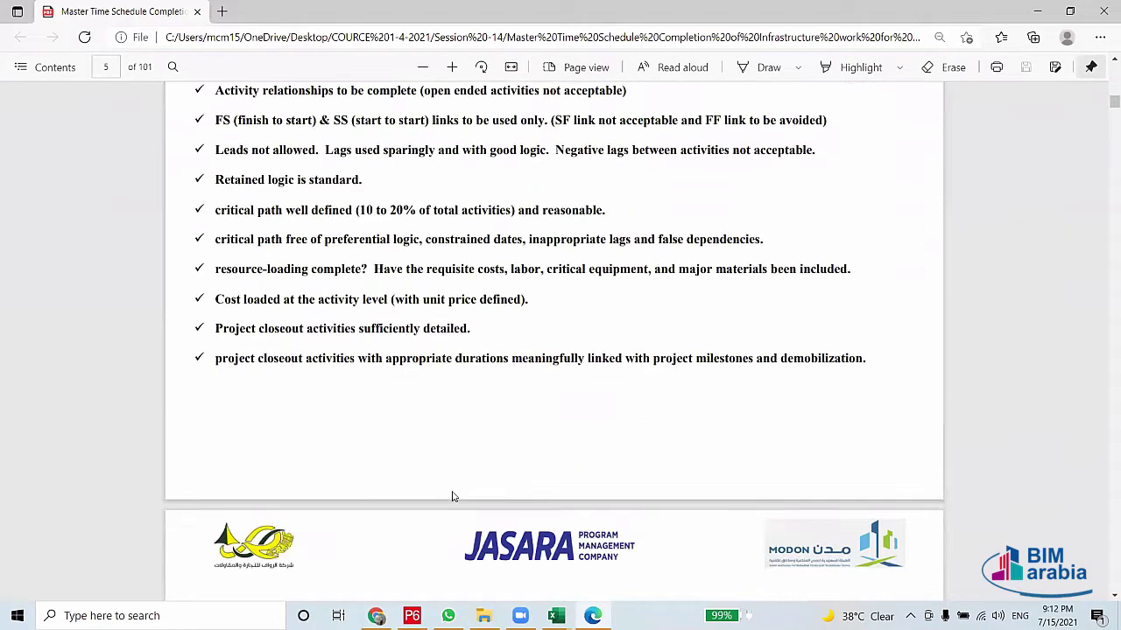
{"action": "scroll", "coordinate": [448, 262], "scroll_direction": "down", "scroll_amount": 10}
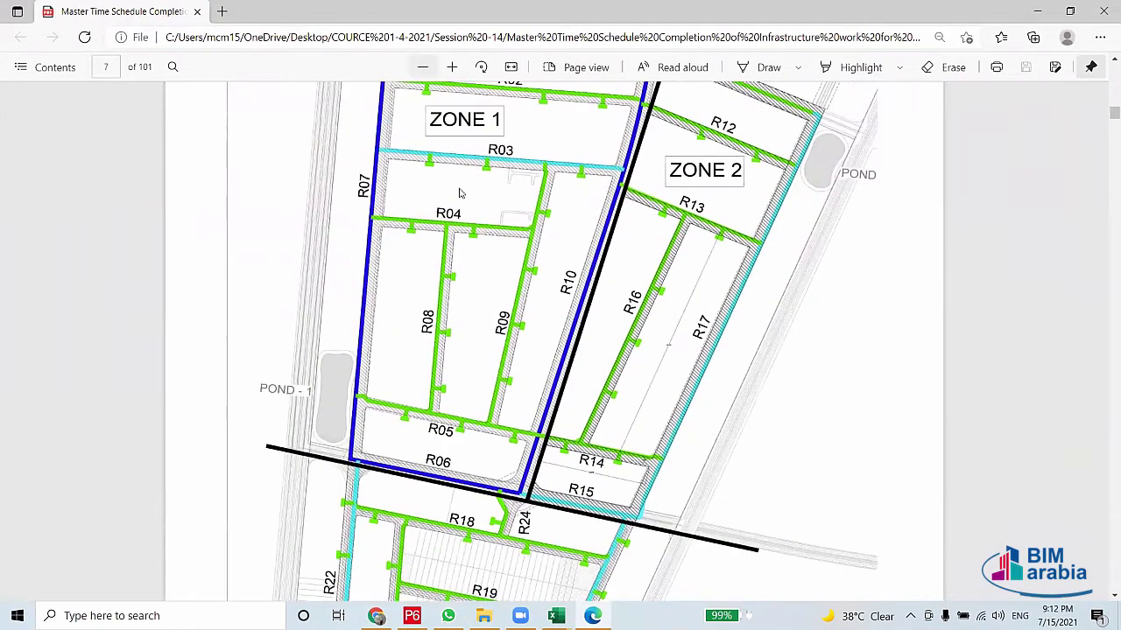
{"action": "scroll", "coordinate": [528, 323], "scroll_direction": "up", "scroll_amount": 1}
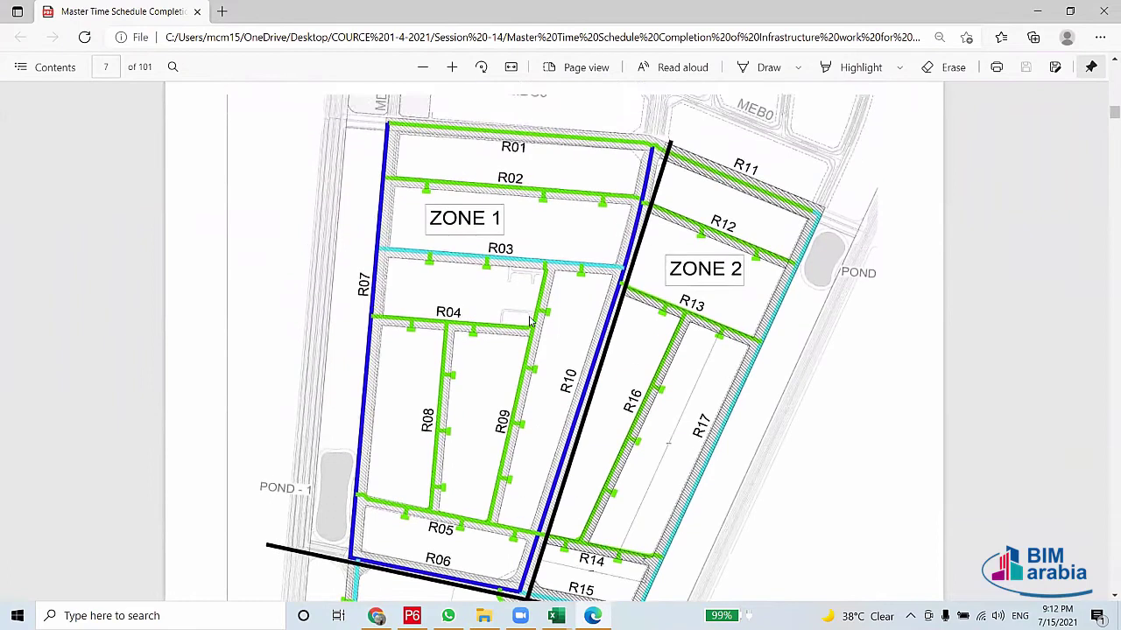
{"action": "scroll", "coordinate": [528, 323], "scroll_direction": "up", "scroll_amount": 2}
{"action": "scroll", "coordinate": [529, 322], "scroll_direction": "down", "scroll_amount": 2}
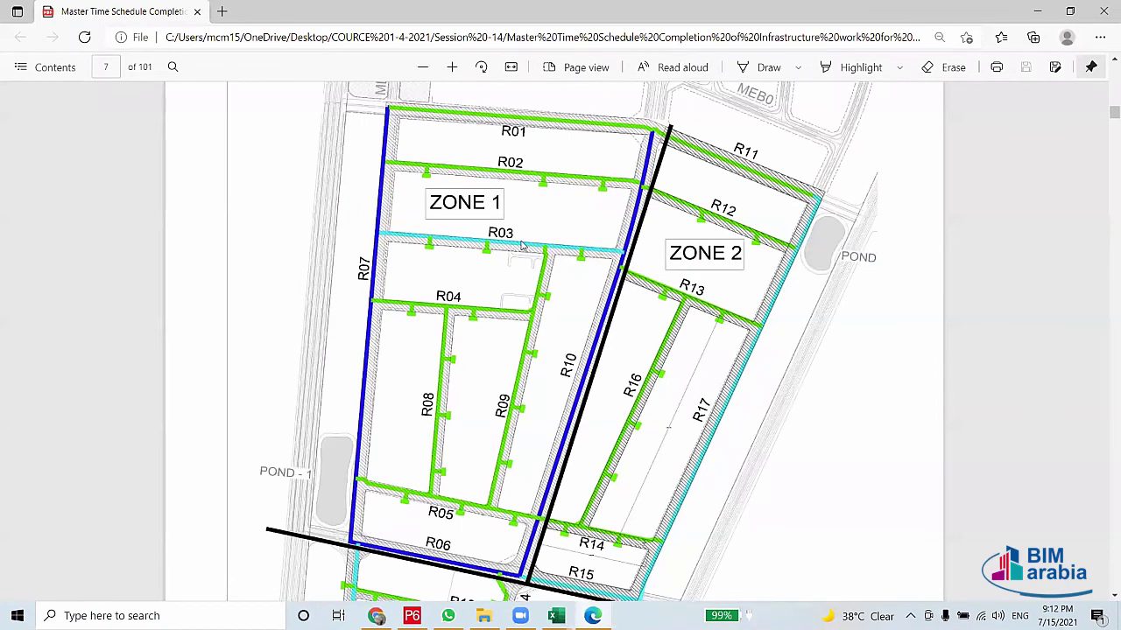
{"action": "scroll", "coordinate": [710, 250], "scroll_direction": "down", "scroll_amount": 1}
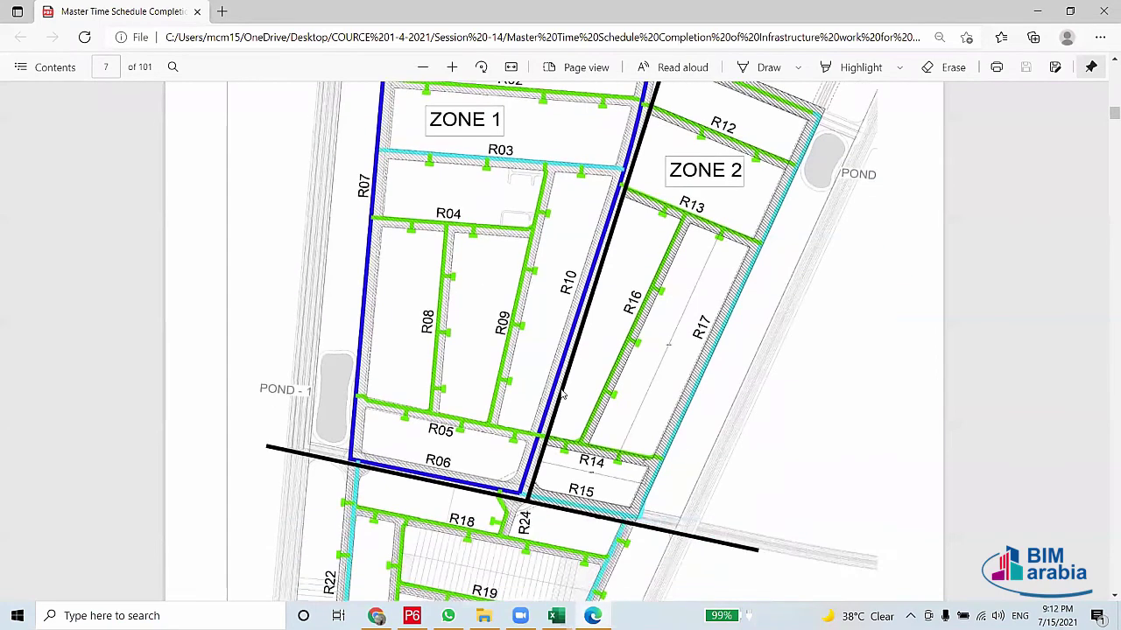
{"action": "scroll", "coordinate": [561, 393], "scroll_direction": "down", "scroll_amount": 1}
{"action": "scroll", "coordinate": [561, 381], "scroll_direction": "down", "scroll_amount": 1}
{"action": "scroll", "coordinate": [589, 338], "scroll_direction": "down", "scroll_amount": 2}
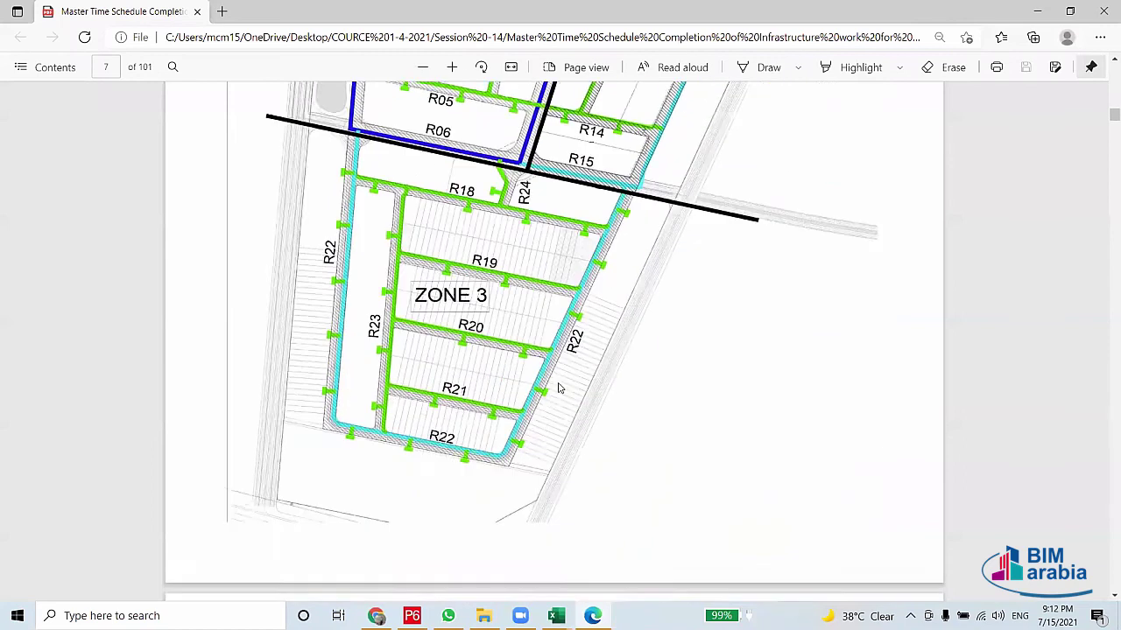
{"action": "scroll", "coordinate": [602, 331], "scroll_direction": "up", "scroll_amount": 3}
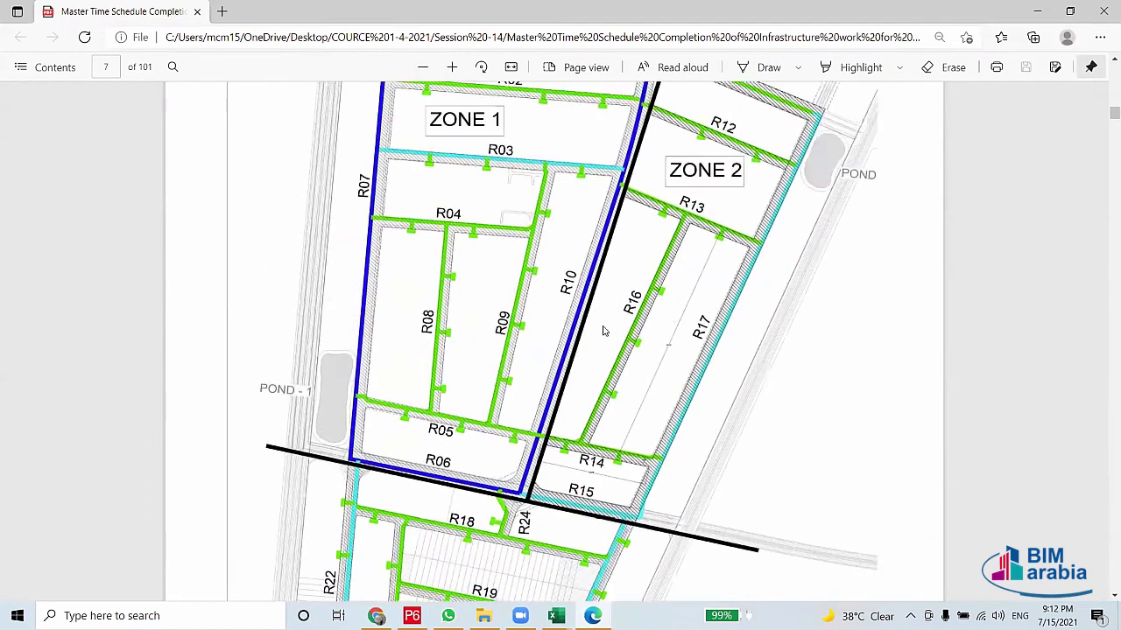
{"action": "scroll", "coordinate": [602, 331], "scroll_direction": "up", "scroll_amount": 1}
{"action": "scroll", "coordinate": [961, 192], "scroll_direction": "up", "scroll_amount": 1}
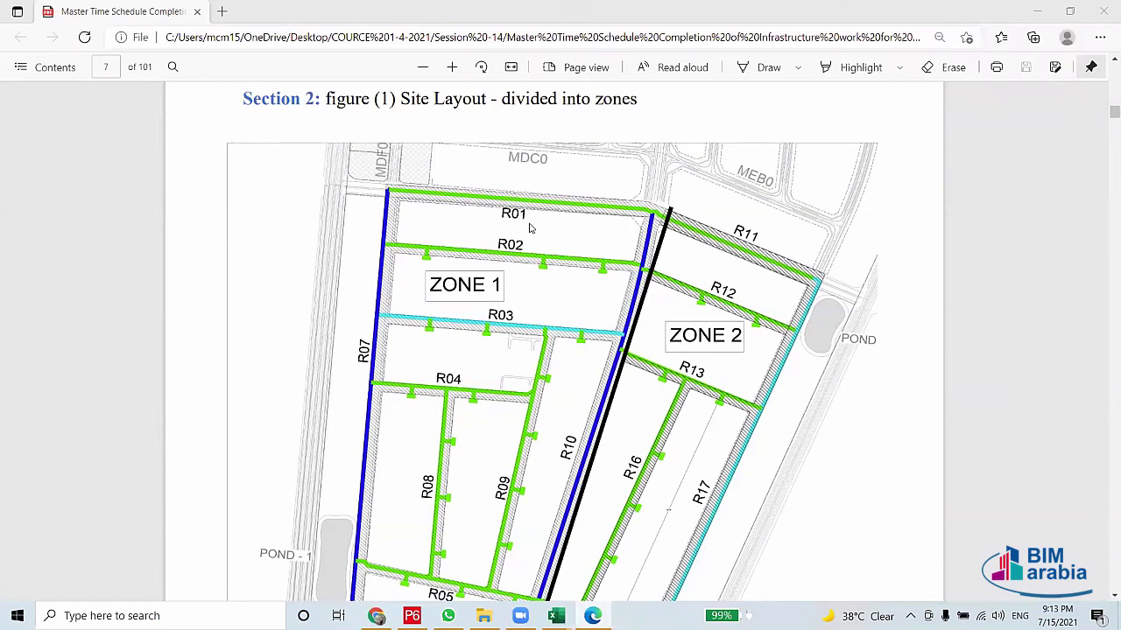
Return to File Explorer and open the الصناعية folder under Session -14
{"action": "mouse_move", "coordinate": [556, 616]}
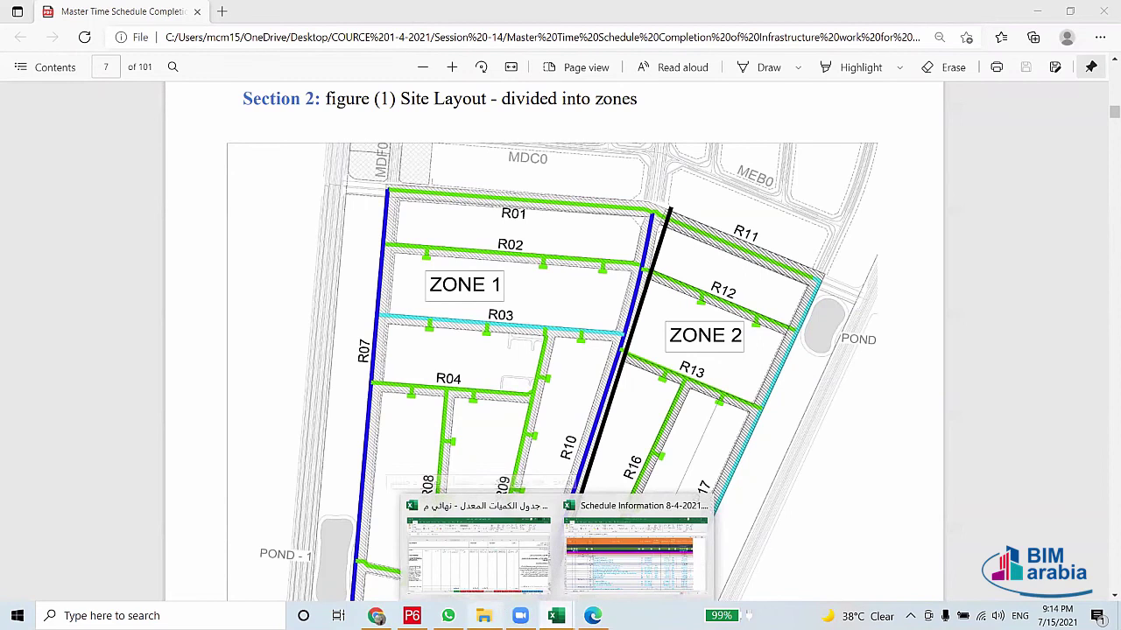
{"action": "left_click", "coordinate": [484, 616]}
{"action": "double_click", "coordinate": [42, 162]}
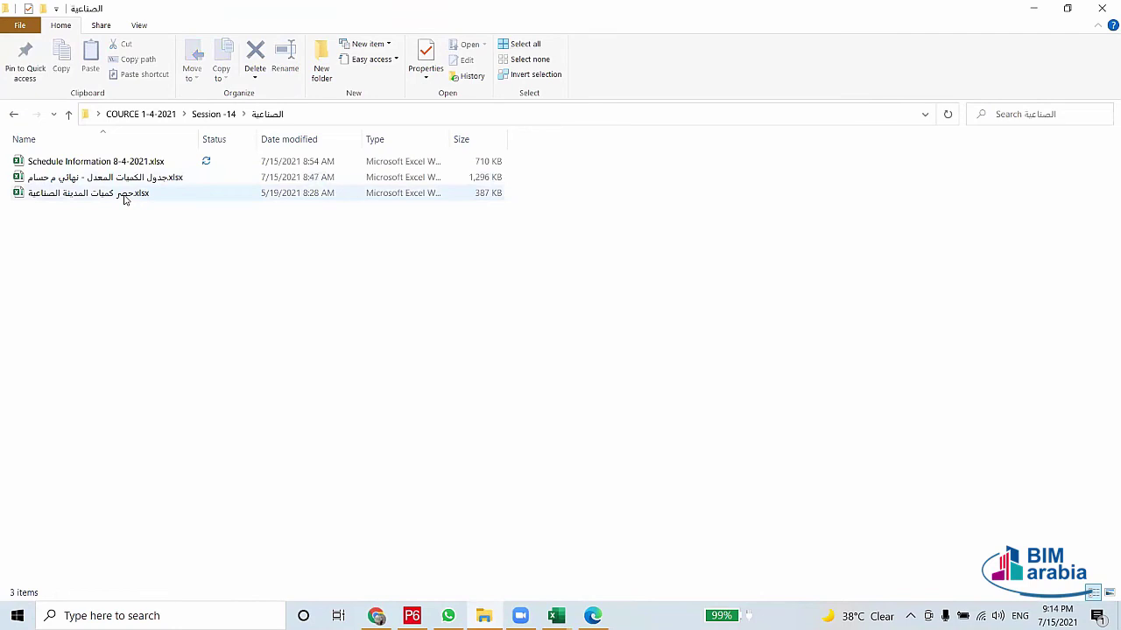
Open the third file, حصر كميات المدينة الصناعية.xlsx, in Excel
{"action": "left_click", "coordinate": [125, 198]}
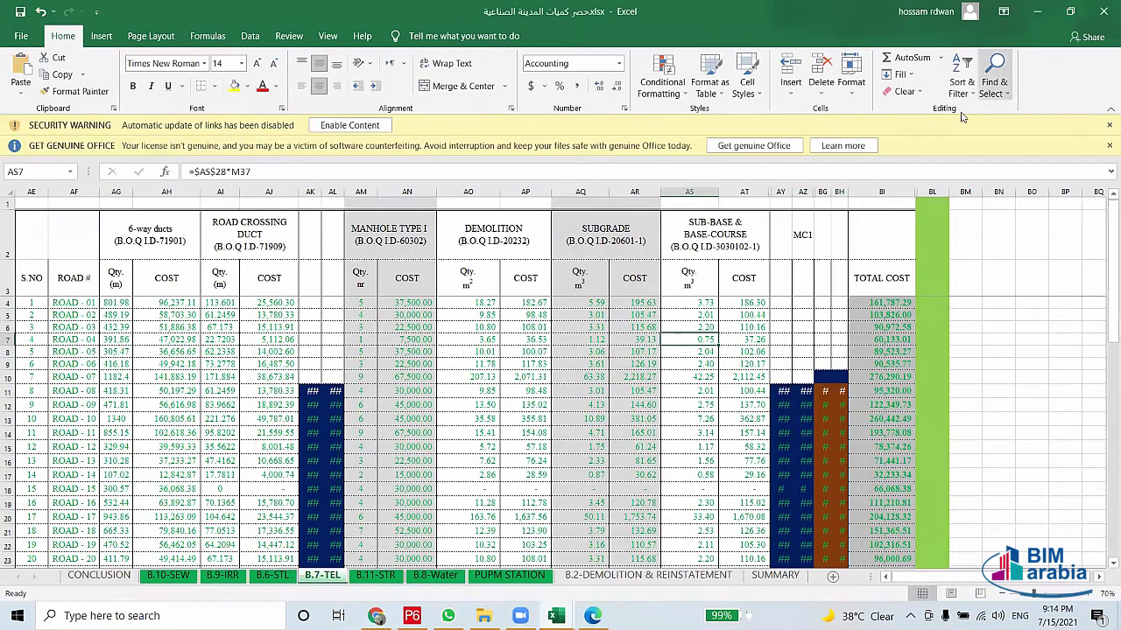
{"action": "left_click", "coordinate": [1109, 125]}
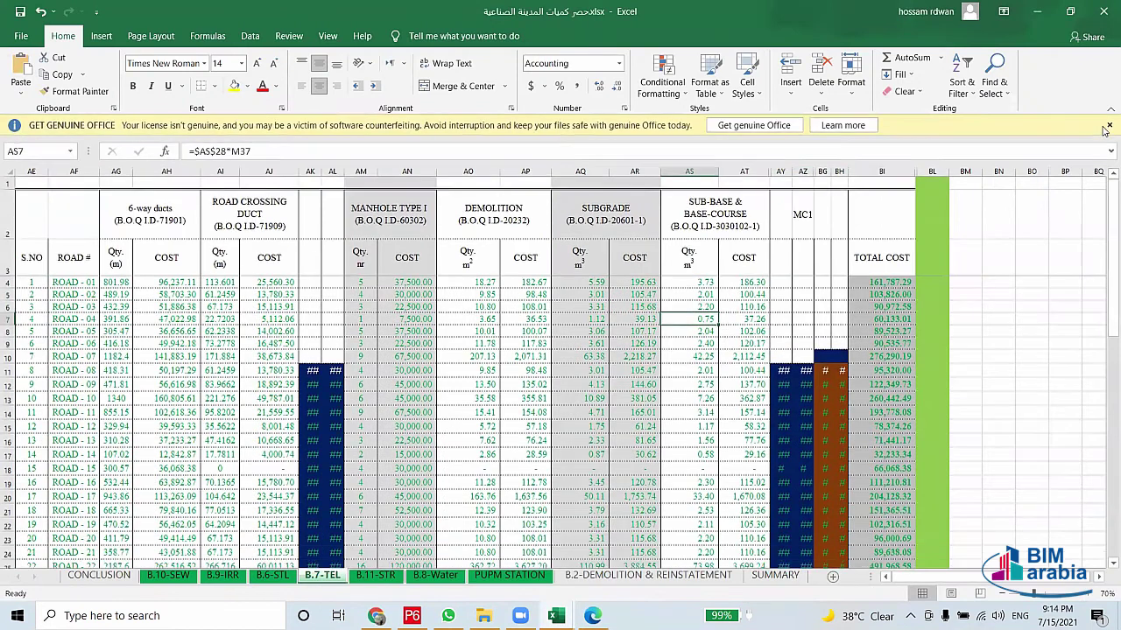
{"action": "left_click", "coordinate": [1107, 126]}
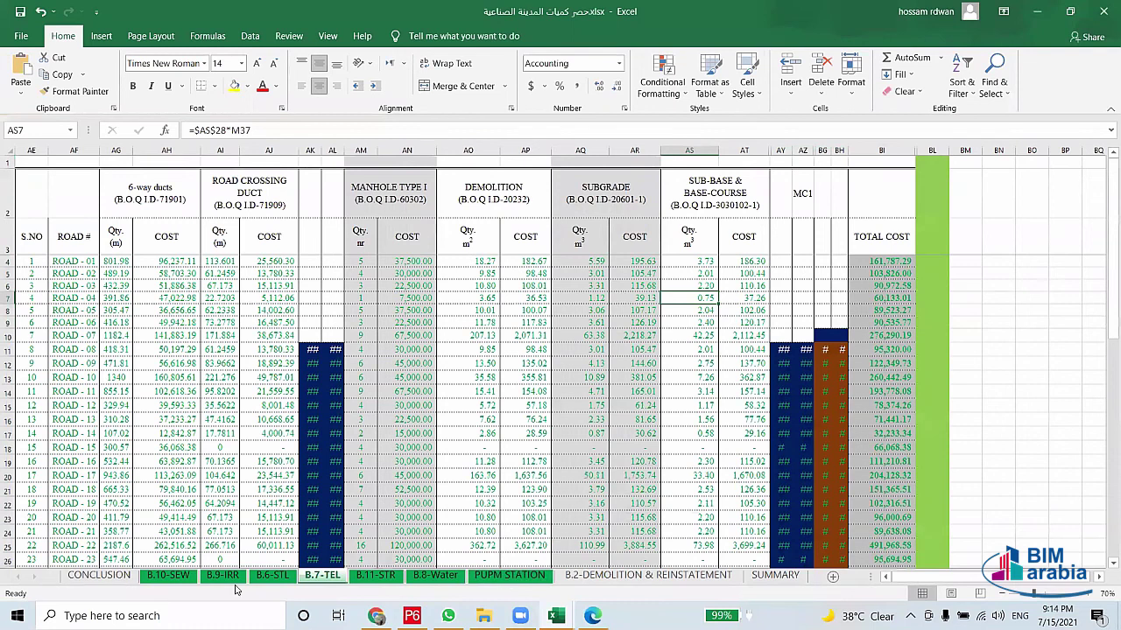
{"action": "left_click", "coordinate": [65, 261]}
{"action": "left_click", "coordinate": [63, 276]}
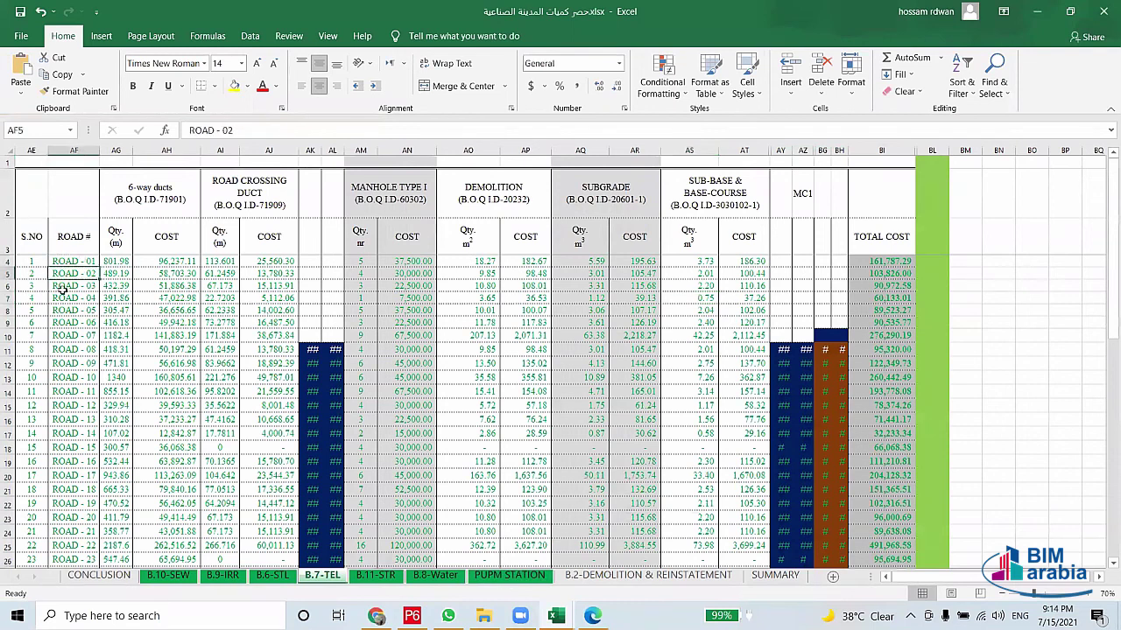
{"action": "left_click", "coordinate": [61, 287]}
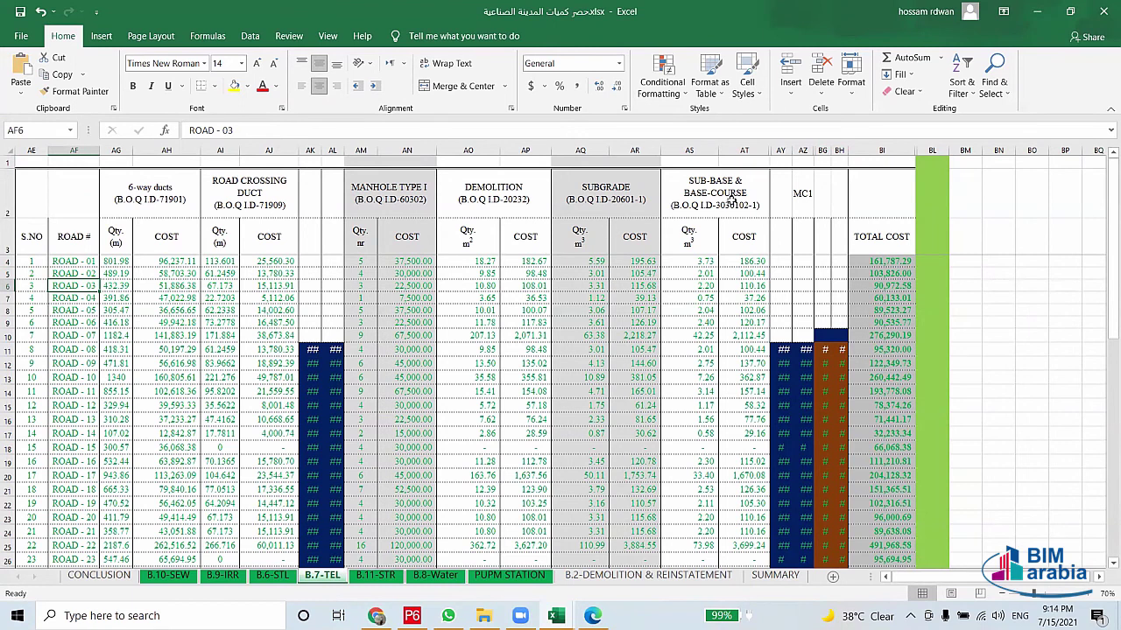
{"action": "left_click", "coordinate": [126, 262]}
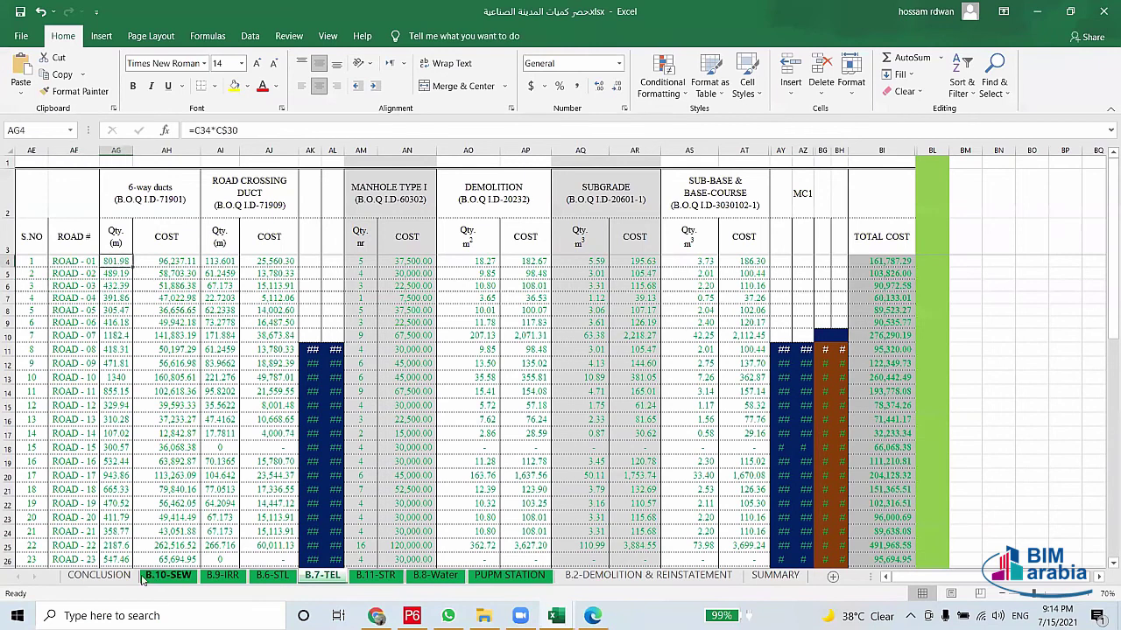
Switch to the B.10-SEW sheet and scroll back to column A
{"action": "left_click", "coordinate": [168, 575]}
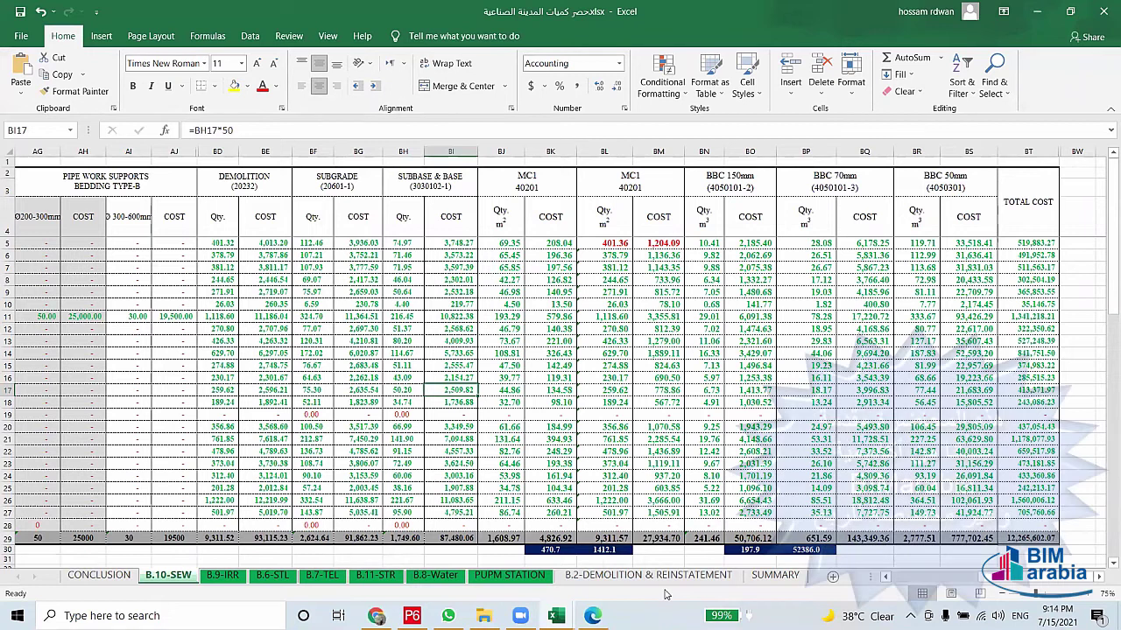
{"action": "scroll", "coordinate": [560, 358], "scroll_direction": "left", "scroll_amount": 2}
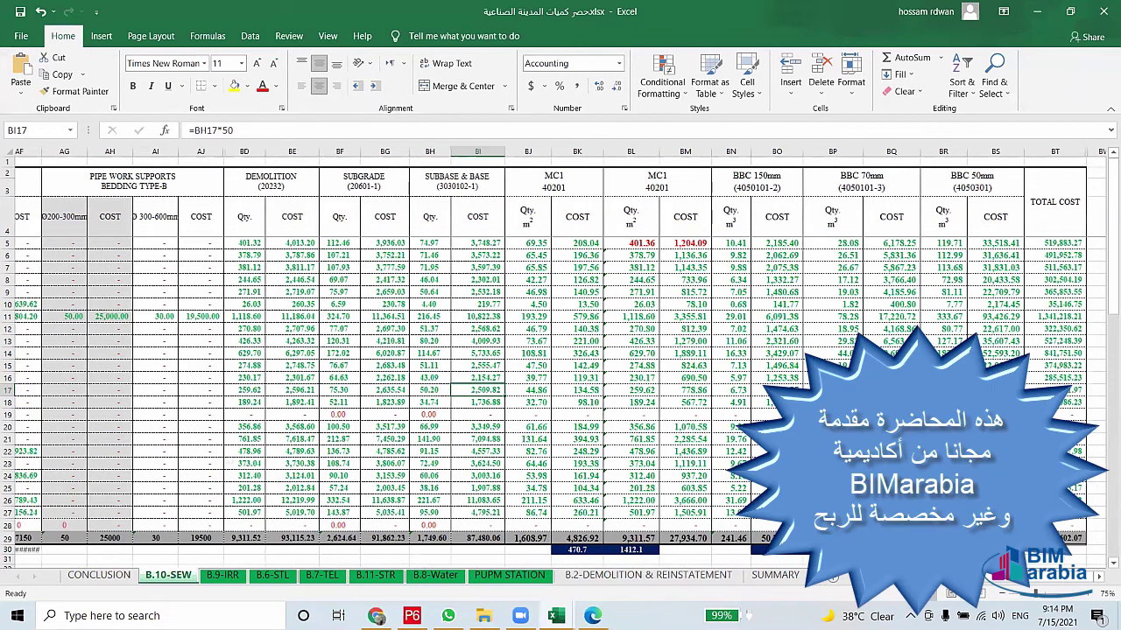
{"action": "scroll", "coordinate": [560, 357], "scroll_direction": "left", "scroll_amount": 2}
{"action": "scroll", "coordinate": [560, 357], "scroll_direction": "left", "scroll_amount": 2}
{"action": "scroll", "coordinate": [560, 357], "scroll_direction": "left", "scroll_amount": 2}
{"action": "scroll", "coordinate": [560, 357], "scroll_direction": "left", "scroll_amount": 2}
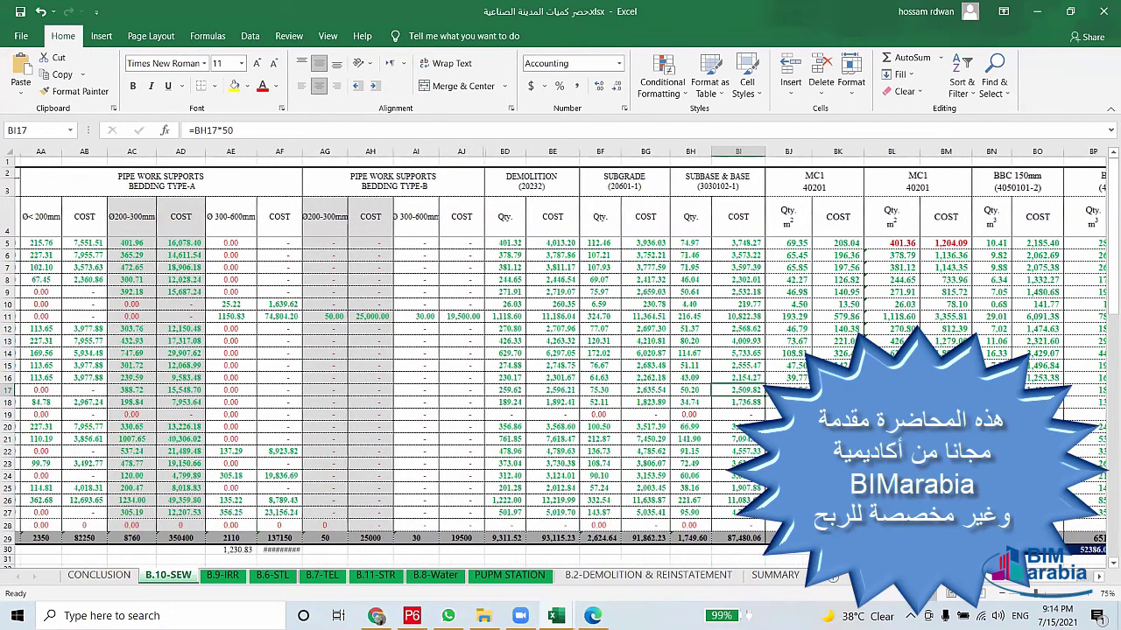
{"action": "scroll", "coordinate": [897, 592], "scroll_direction": "left", "scroll_amount": 8}
{"action": "scroll", "coordinate": [897, 592], "scroll_direction": "left", "scroll_amount": 1}
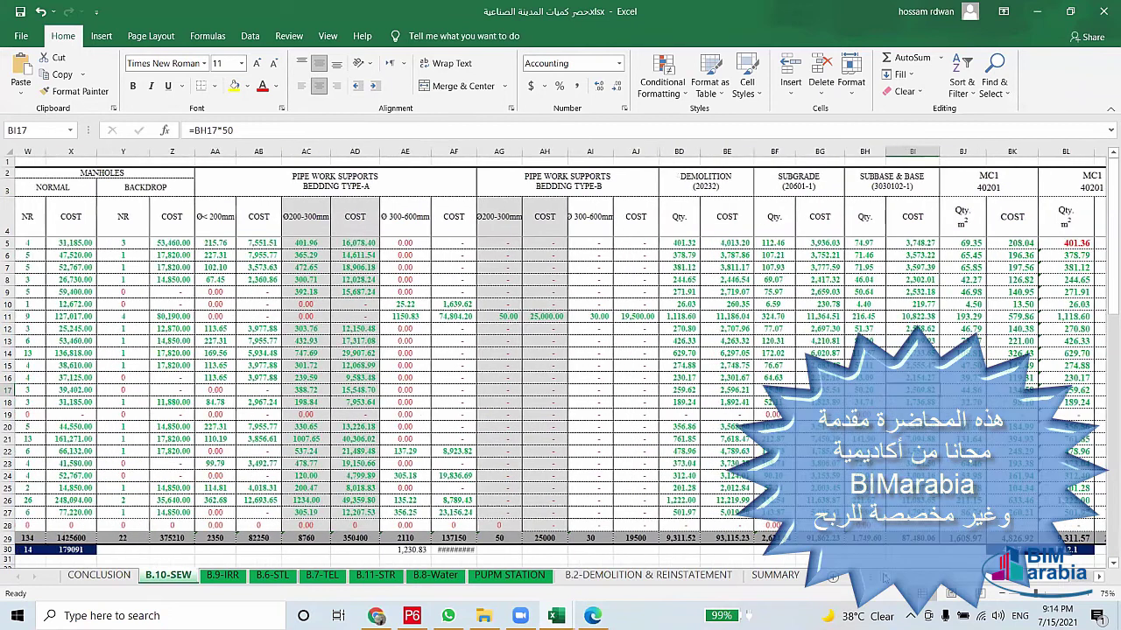
{"action": "scroll", "coordinate": [897, 593], "scroll_direction": "left", "scroll_amount": 10}
{"action": "scroll", "coordinate": [897, 592], "scroll_direction": "left", "scroll_amount": 4}
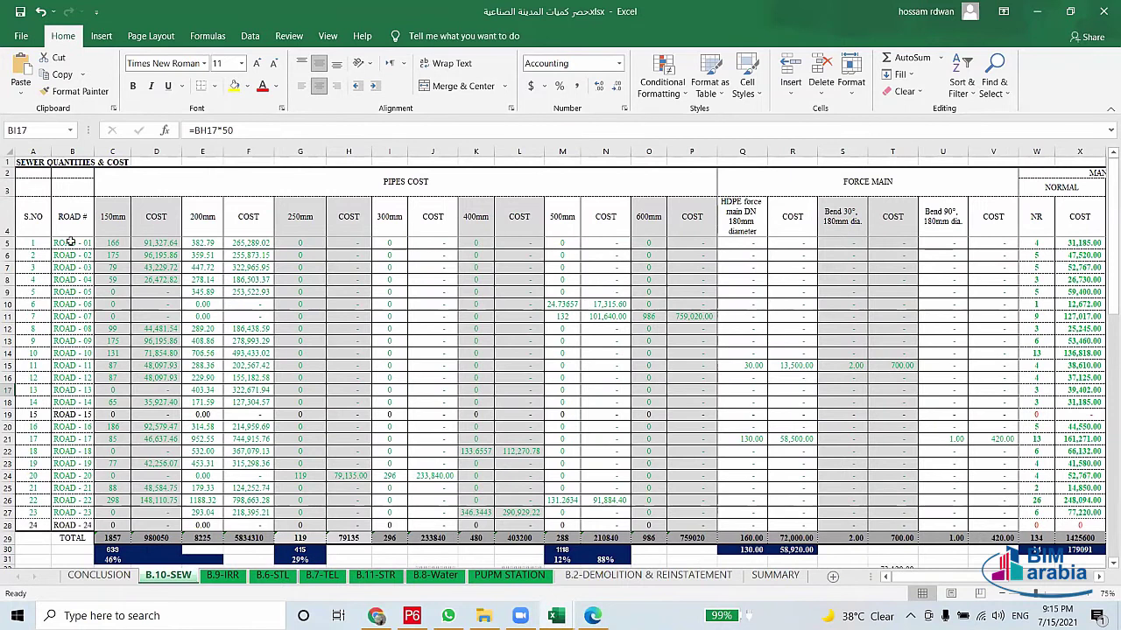
Inspect ROAD - 01's 150 mm and 200 mm pipe quantities and costs
{"action": "left_click", "coordinate": [70, 241]}
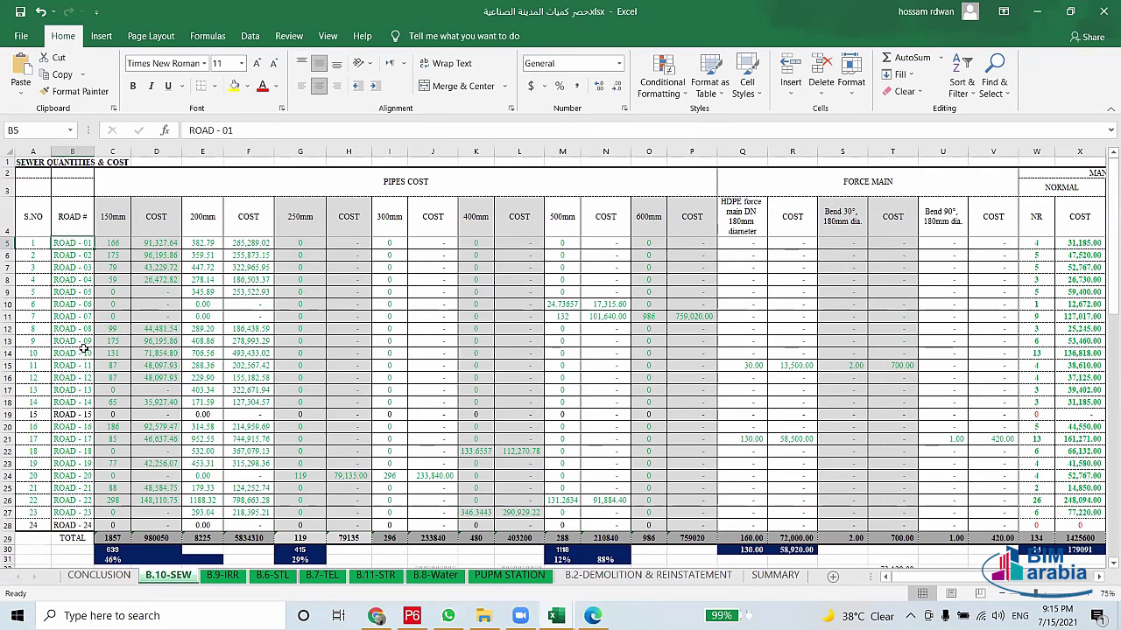
{"action": "left_click", "coordinate": [8, 243]}
{"action": "left_click", "coordinate": [113, 257]}
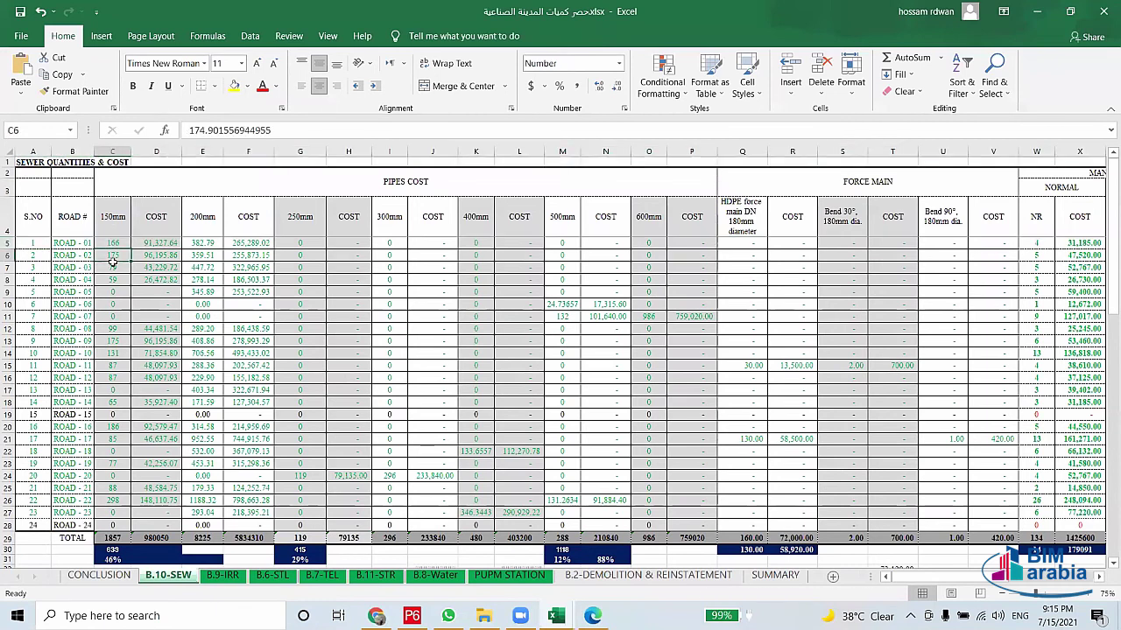
{"action": "left_click", "coordinate": [112, 218]}
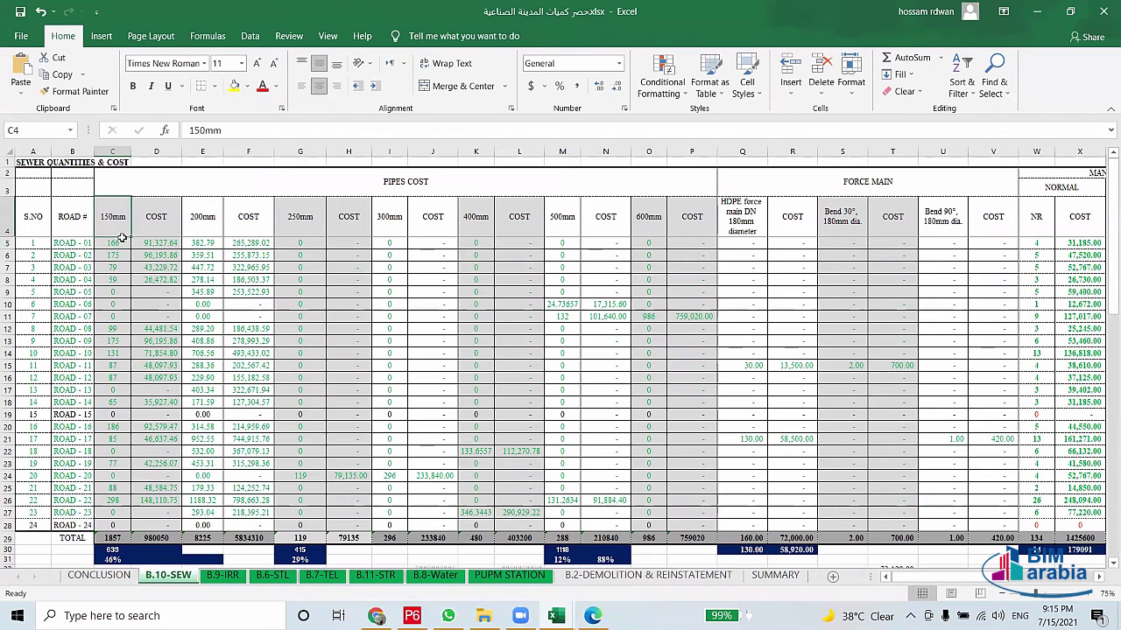
{"action": "left_click", "coordinate": [117, 245]}
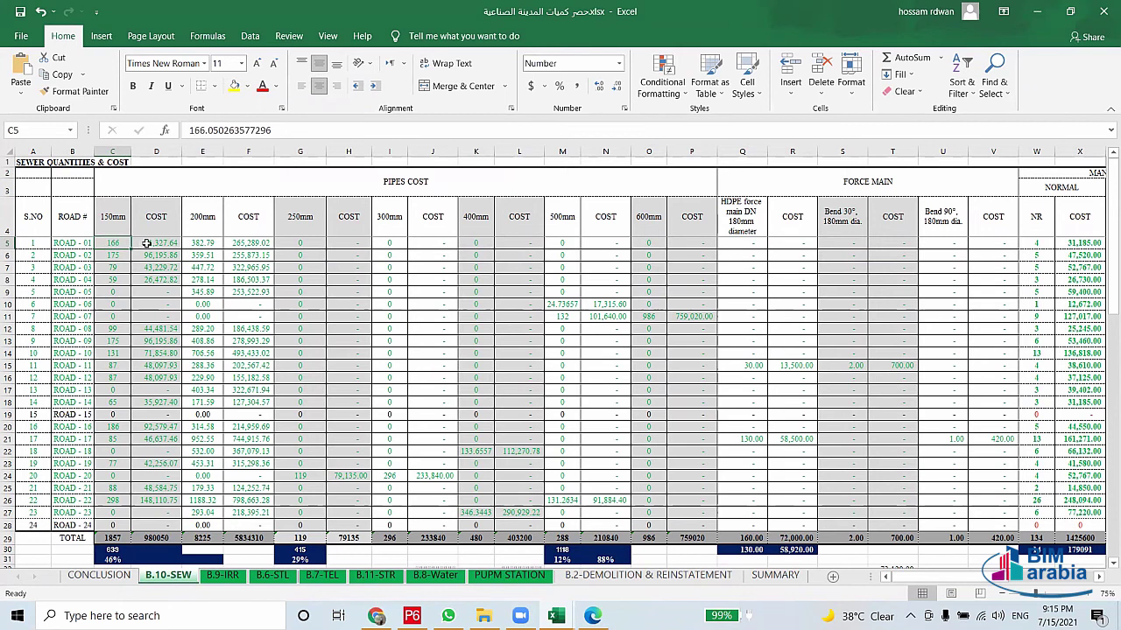
{"action": "left_click", "coordinate": [146, 244]}
{"action": "left_click", "coordinate": [197, 242]}
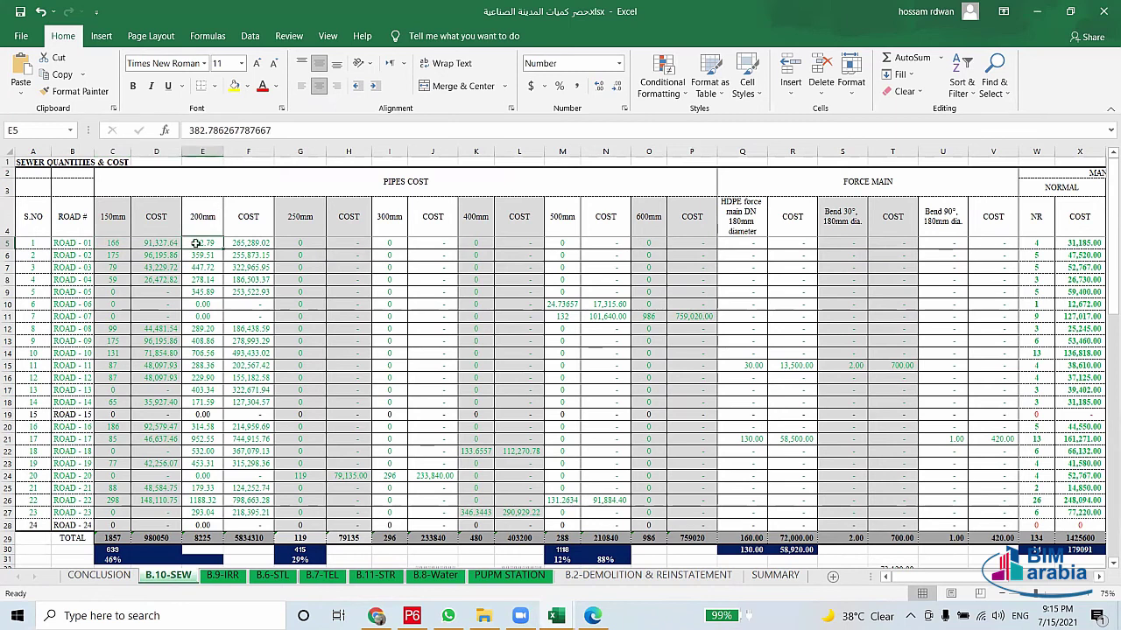
{"action": "left_click", "coordinate": [243, 246]}
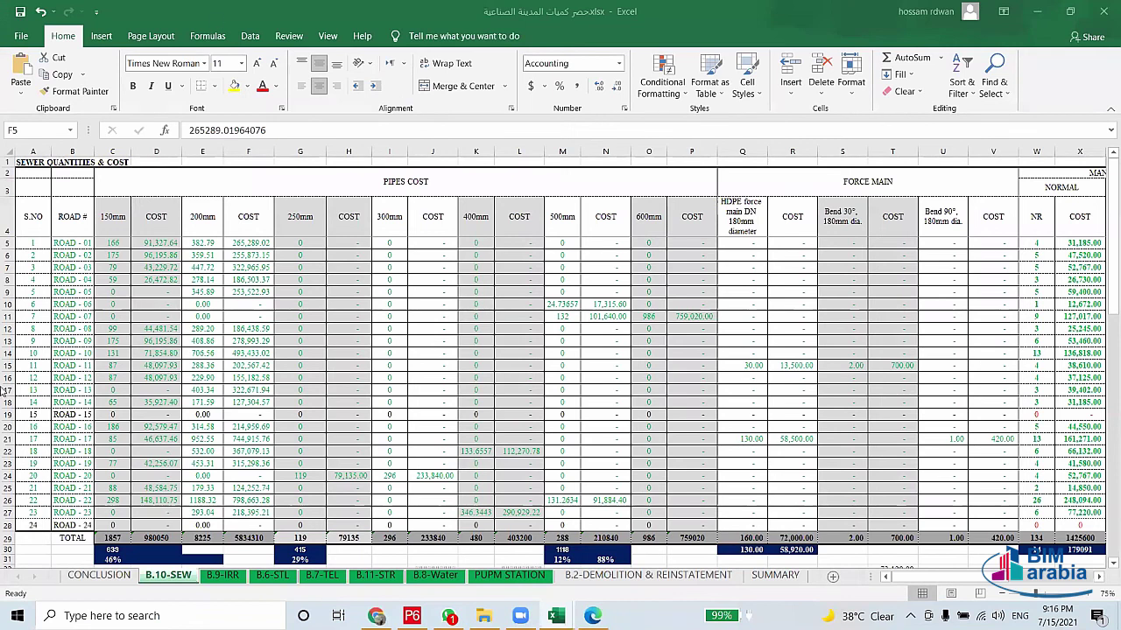
{"action": "left_click", "coordinate": [77, 244]}
{"action": "left_click", "coordinate": [75, 258]}
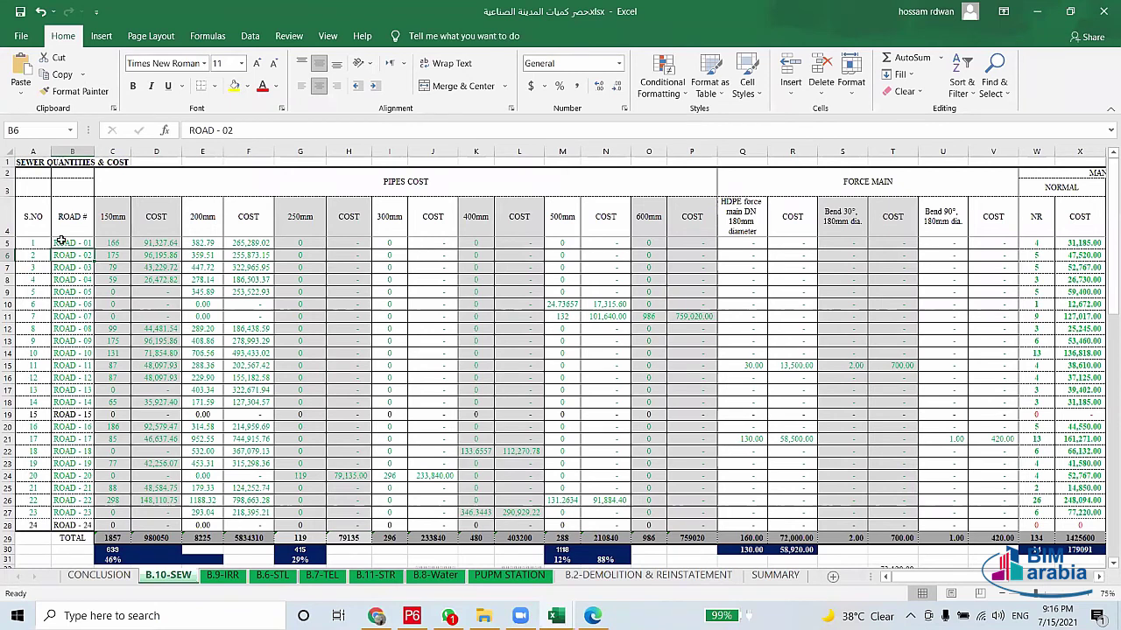
{"action": "left_click", "coordinate": [74, 151]}
{"action": "left_click", "coordinate": [76, 242]}
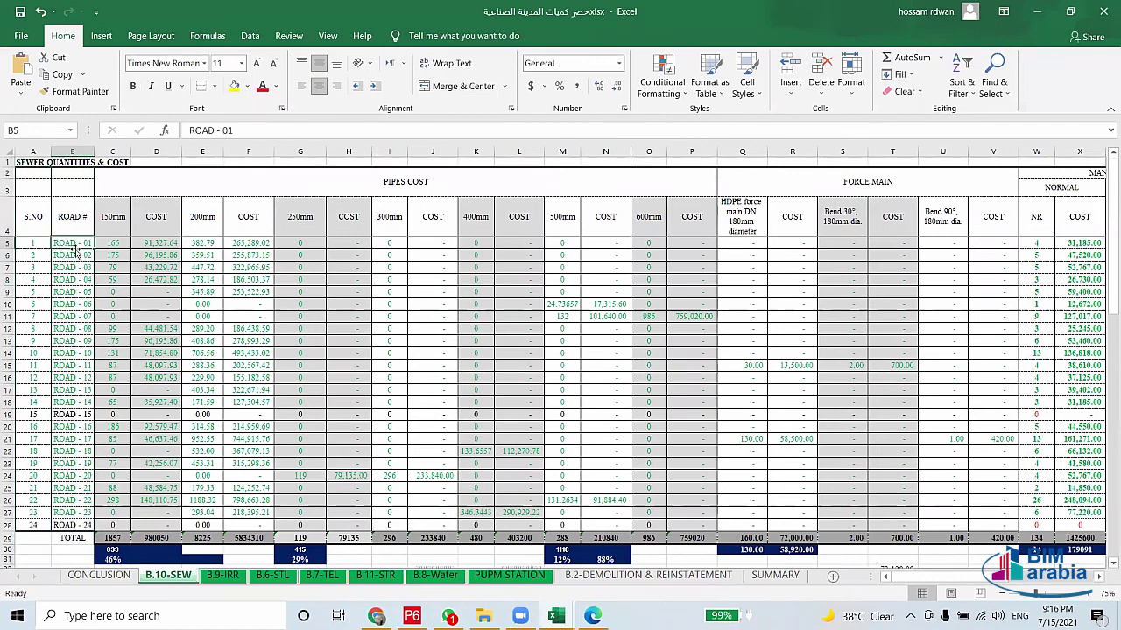
{"action": "scroll", "coordinate": [83, 378], "scroll_direction": "down", "scroll_amount": 2}
{"action": "scroll", "coordinate": [83, 378], "scroll_direction": "up", "scroll_amount": 1}
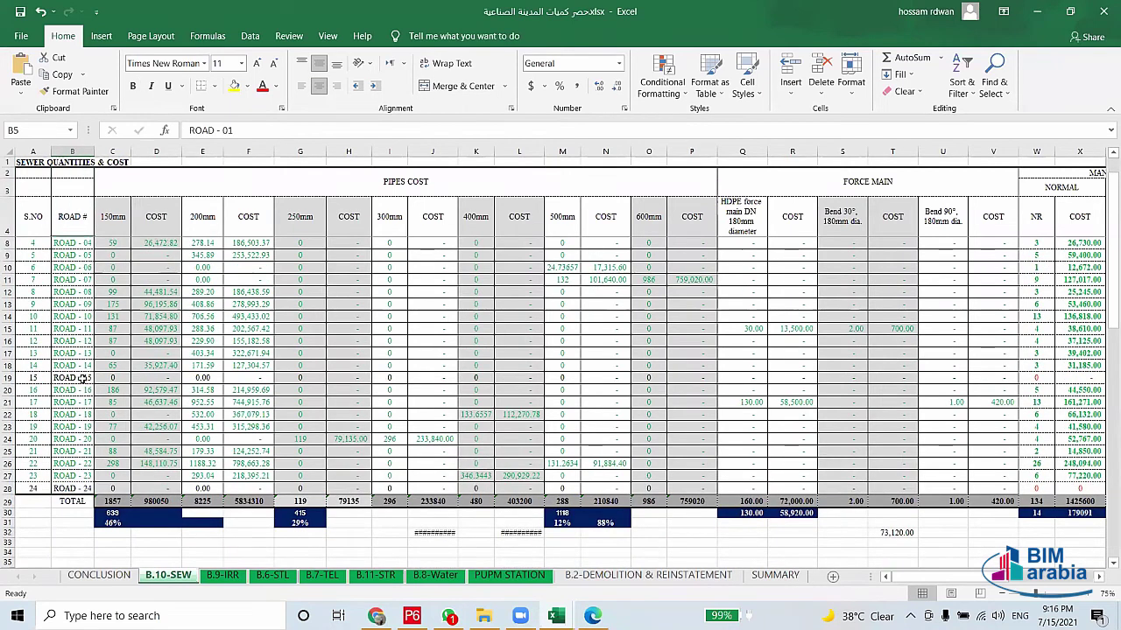
{"action": "left_click", "coordinate": [77, 488]}
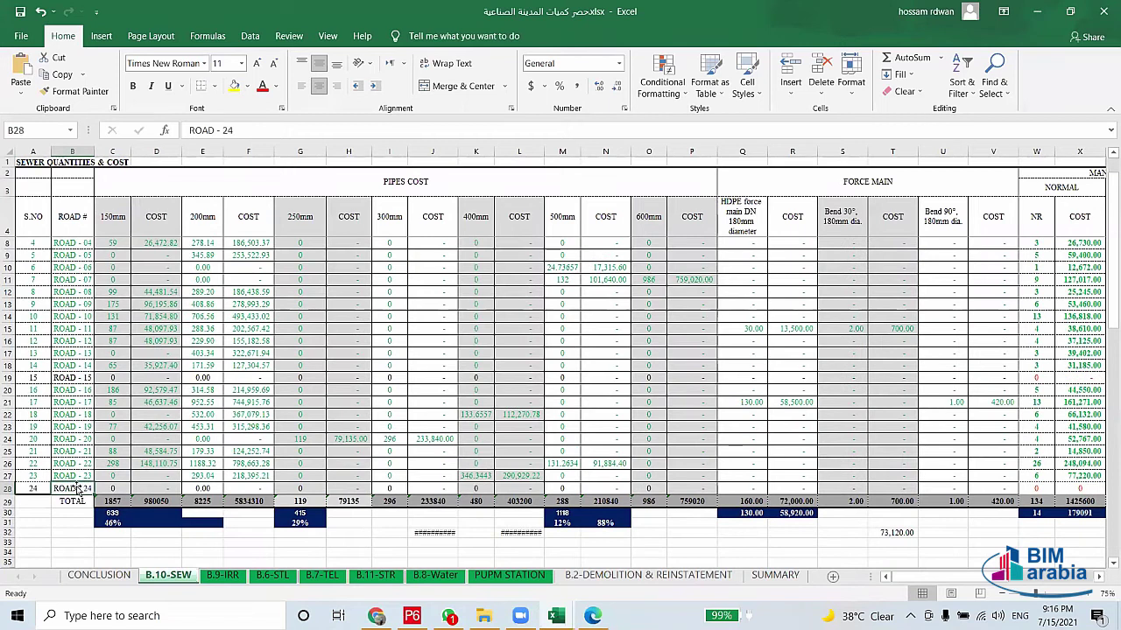
{"action": "left_click", "coordinate": [81, 464]}
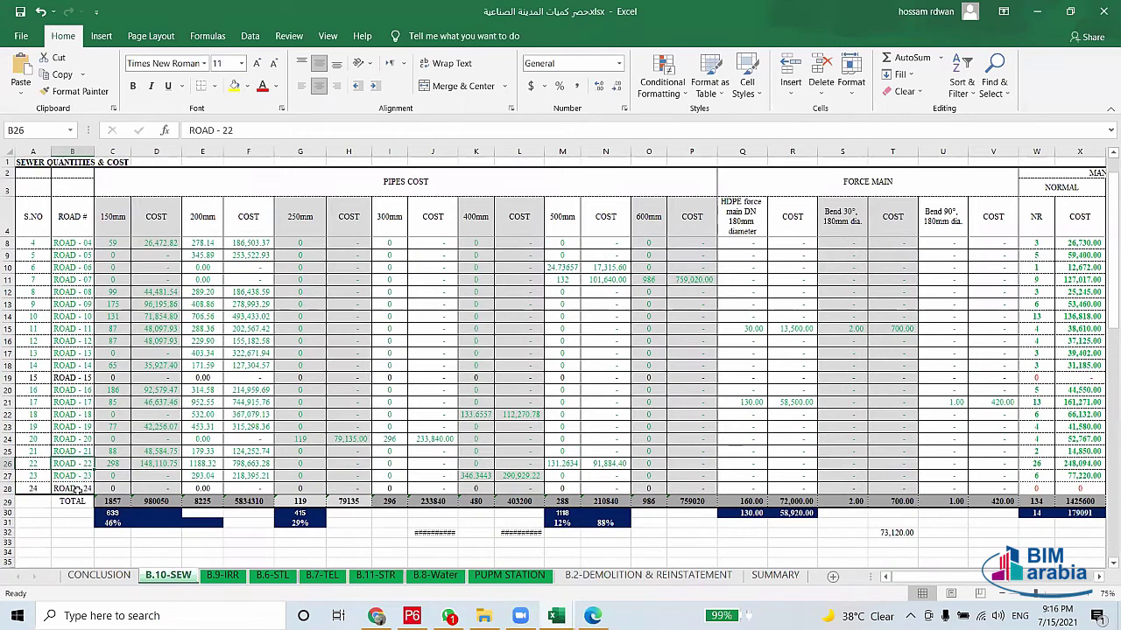
{"action": "left_click", "coordinate": [77, 488]}
{"action": "scroll", "coordinate": [76, 327], "scroll_direction": "up", "scroll_amount": 1}
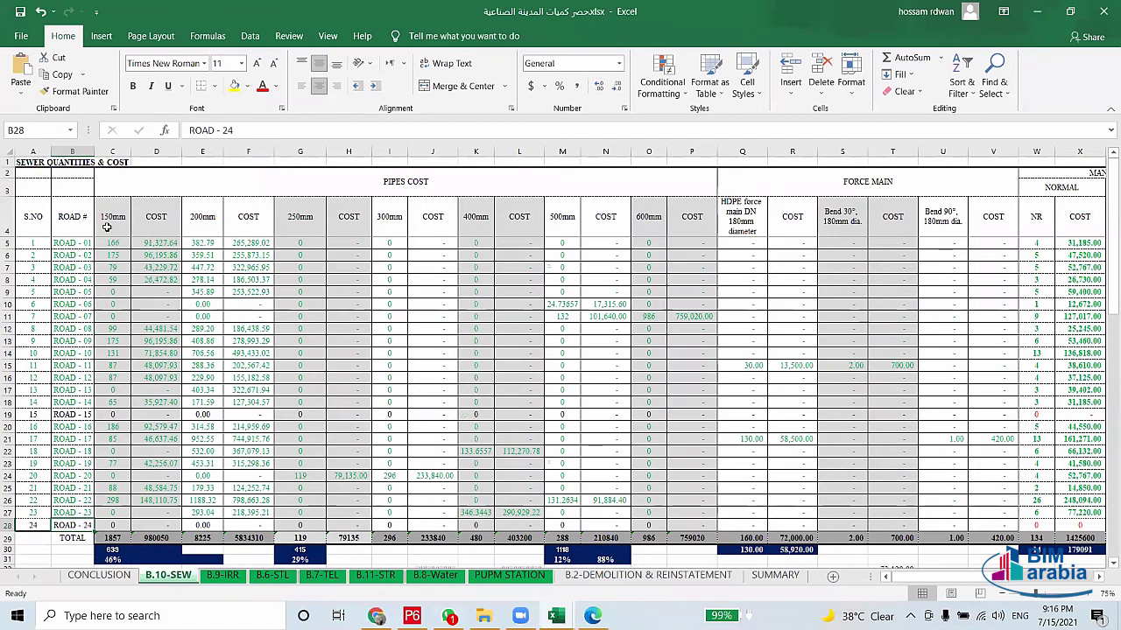
{"action": "left_click", "coordinate": [106, 245]}
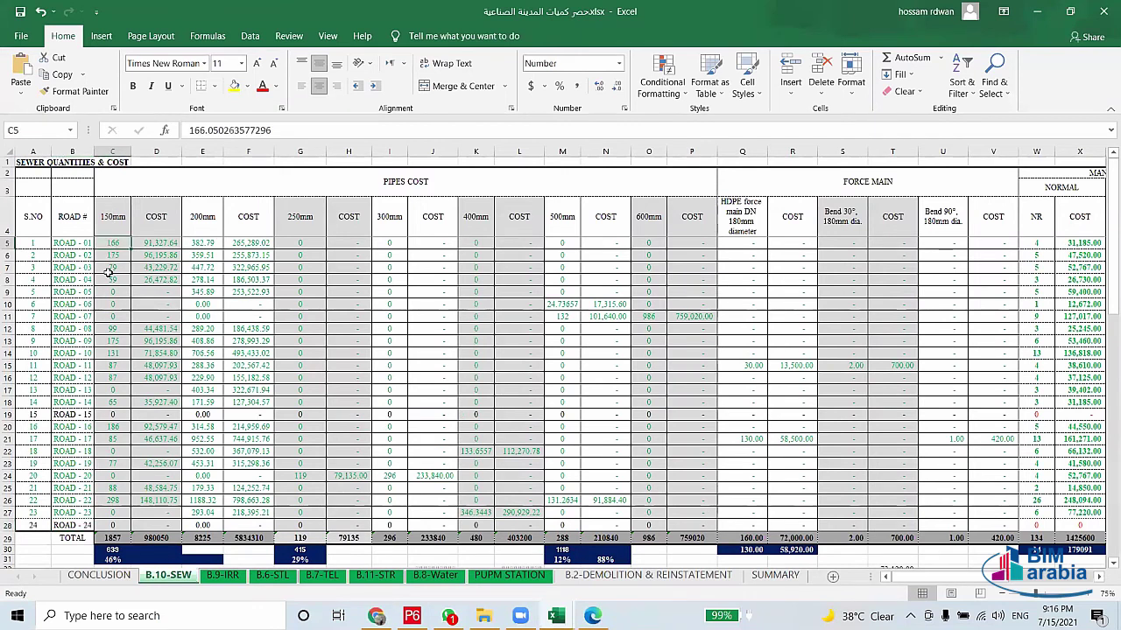
{"action": "left_click", "coordinate": [163, 243]}
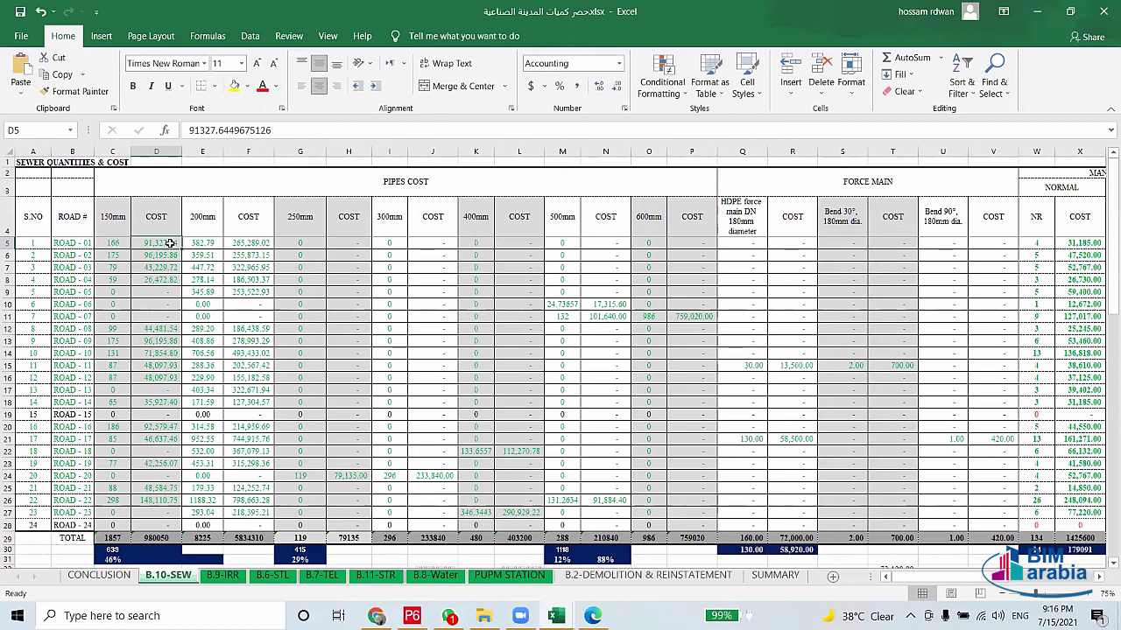
{"action": "left_click", "coordinate": [198, 243]}
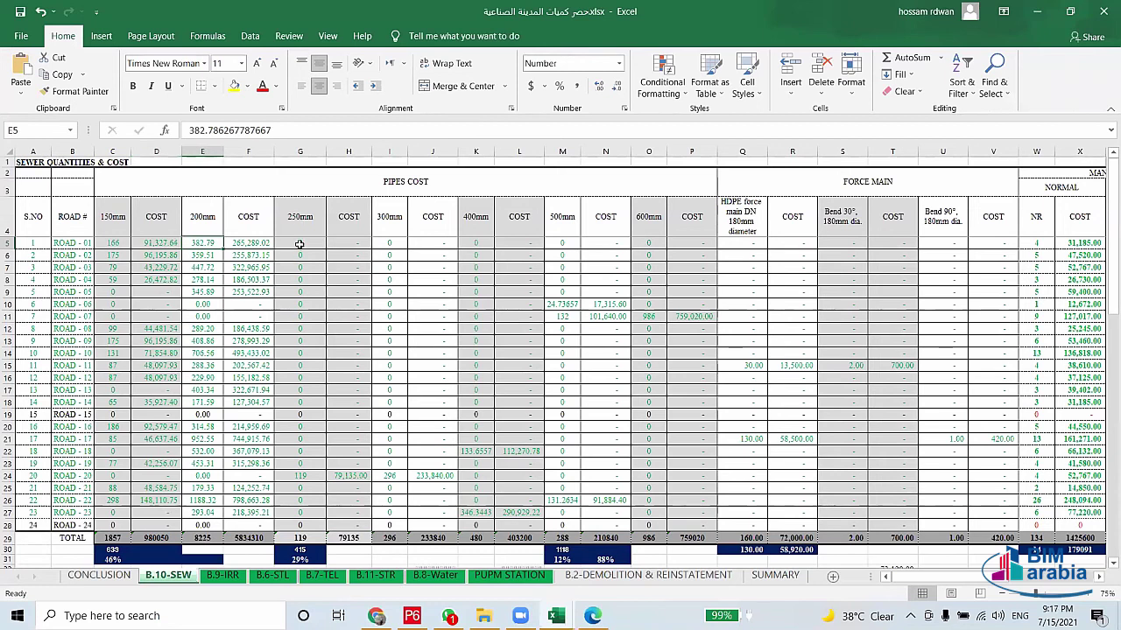
{"action": "mouse_move", "coordinate": [300, 244]}
{"action": "left_mouse_down"}
{"action": "mouse_move", "coordinate": [696, 253]}
{"action": "mouse_move", "coordinate": [982, 244]}
{"action": "left_mouse_up"}
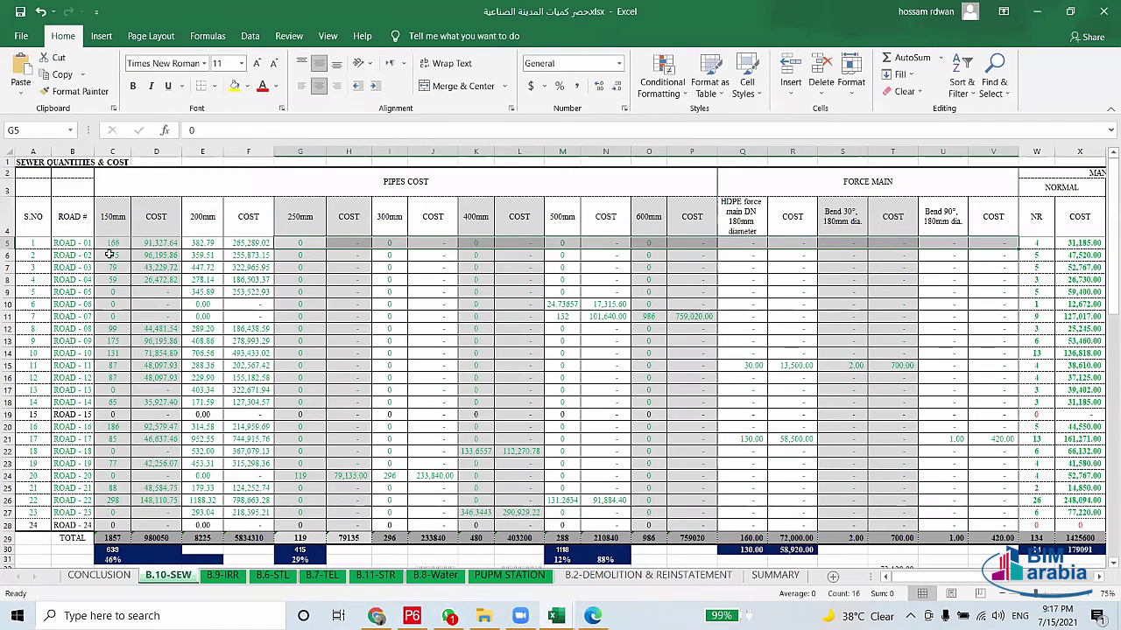
{"action": "left_click_drag", "start_coordinate": [61, 245], "coordinate": [260, 239]}
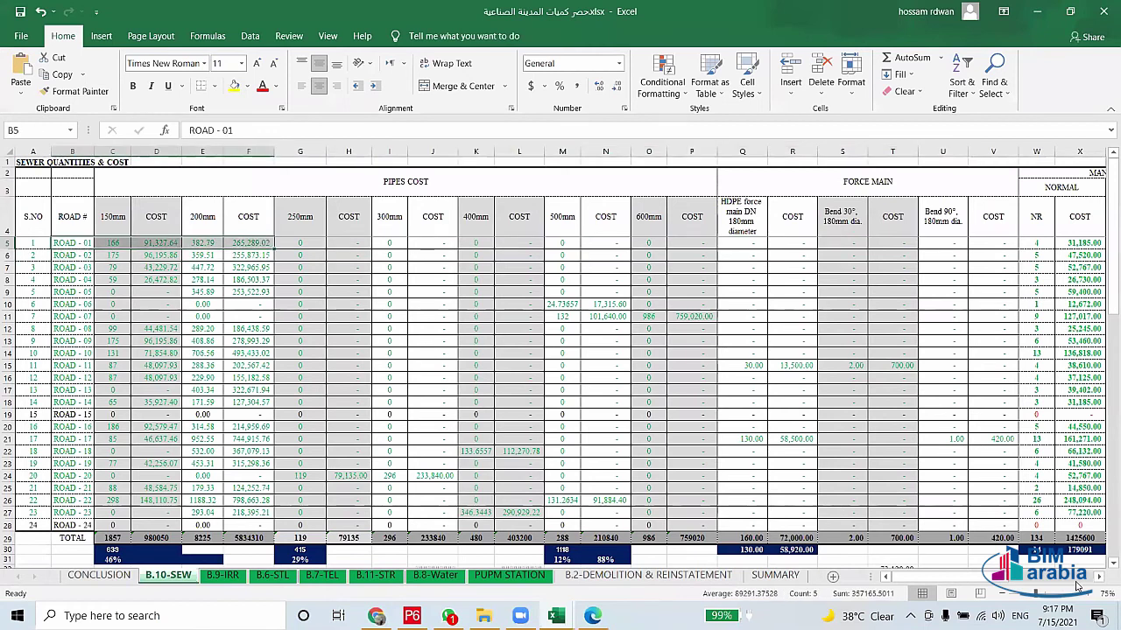
{"action": "left_click_drag", "start_coordinate": [1099, 582], "coordinate": [1100, 582]}
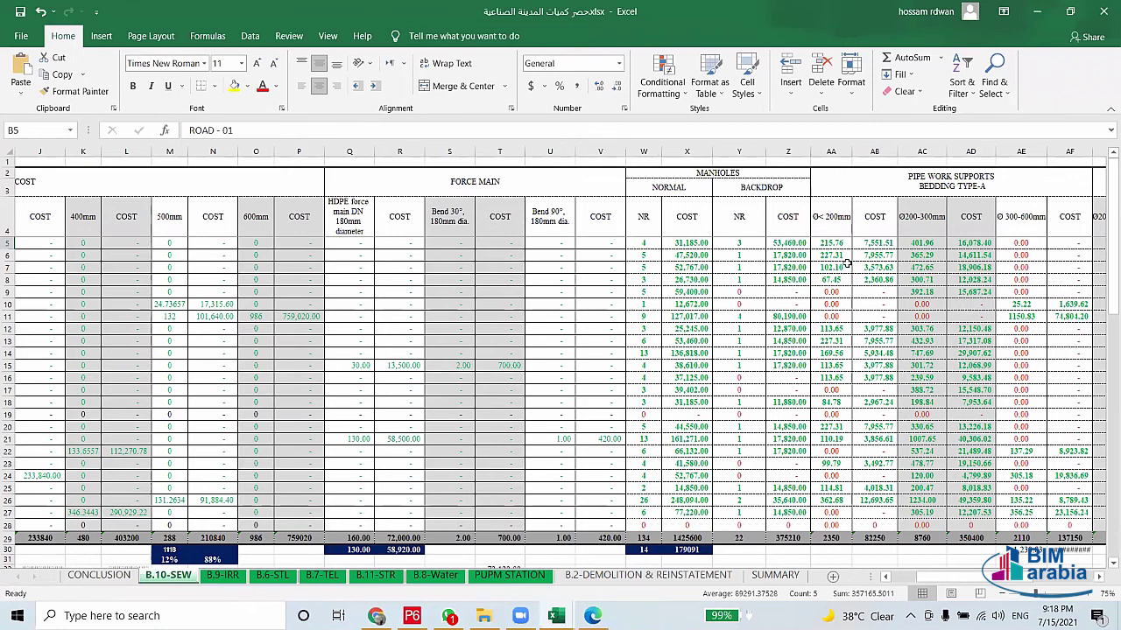
{"action": "left_click", "coordinate": [1100, 577]}
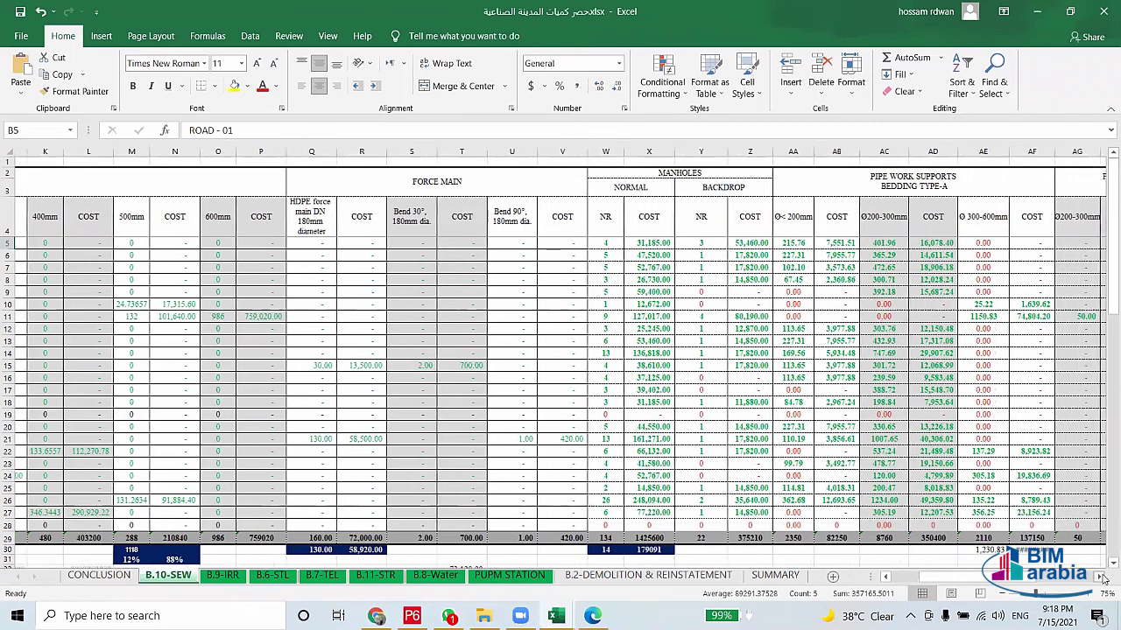
{"action": "left_click", "coordinate": [1101, 577]}
{"action": "left_click", "coordinate": [1101, 577]}
{"action": "left_click", "coordinate": [1101, 576]}
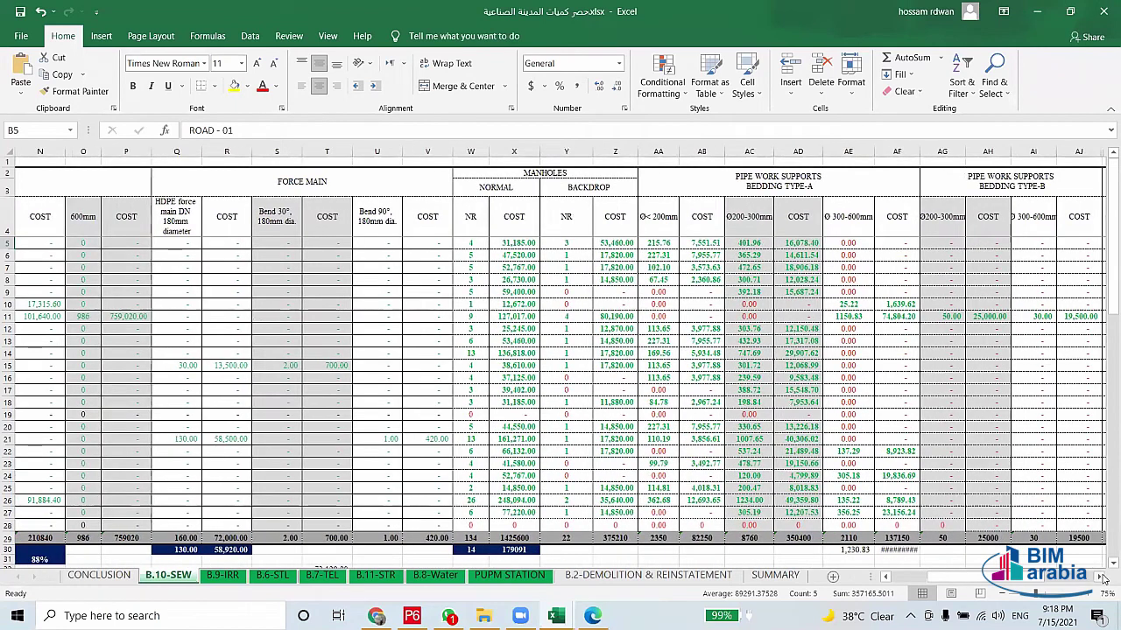
{"action": "left_click", "coordinate": [1101, 577]}
{"action": "left_click", "coordinate": [1100, 577]}
{"action": "left_click", "coordinate": [1100, 576]}
{"action": "left_click", "coordinate": [1101, 577]}
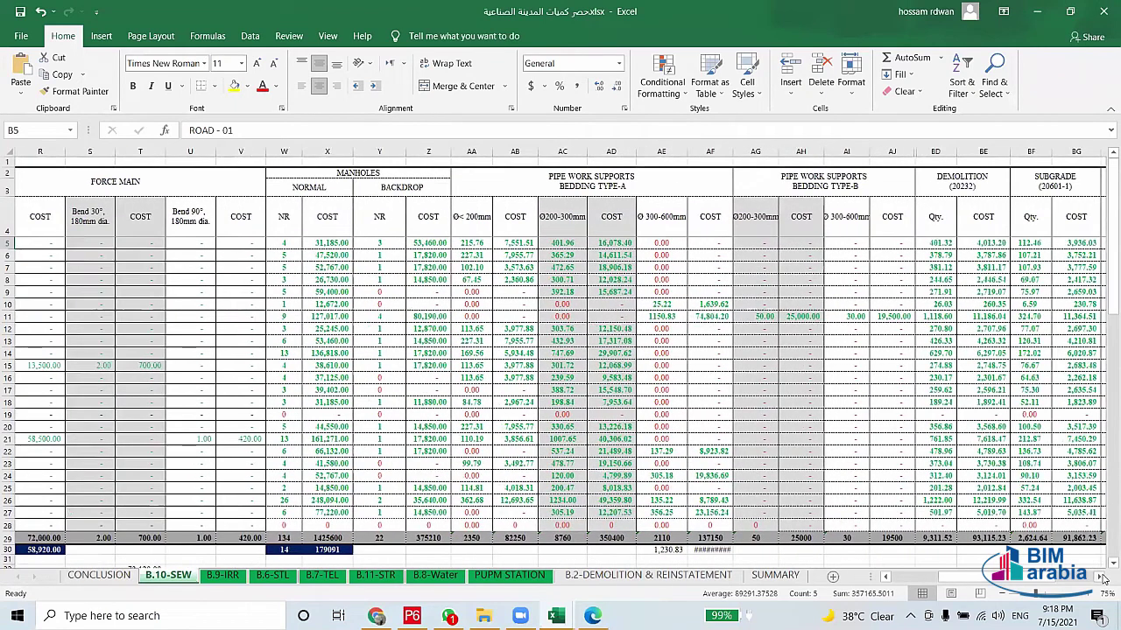
{"action": "left_click", "coordinate": [1100, 577]}
{"action": "left_click", "coordinate": [1100, 577]}
{"action": "left_click", "coordinate": [1100, 577]}
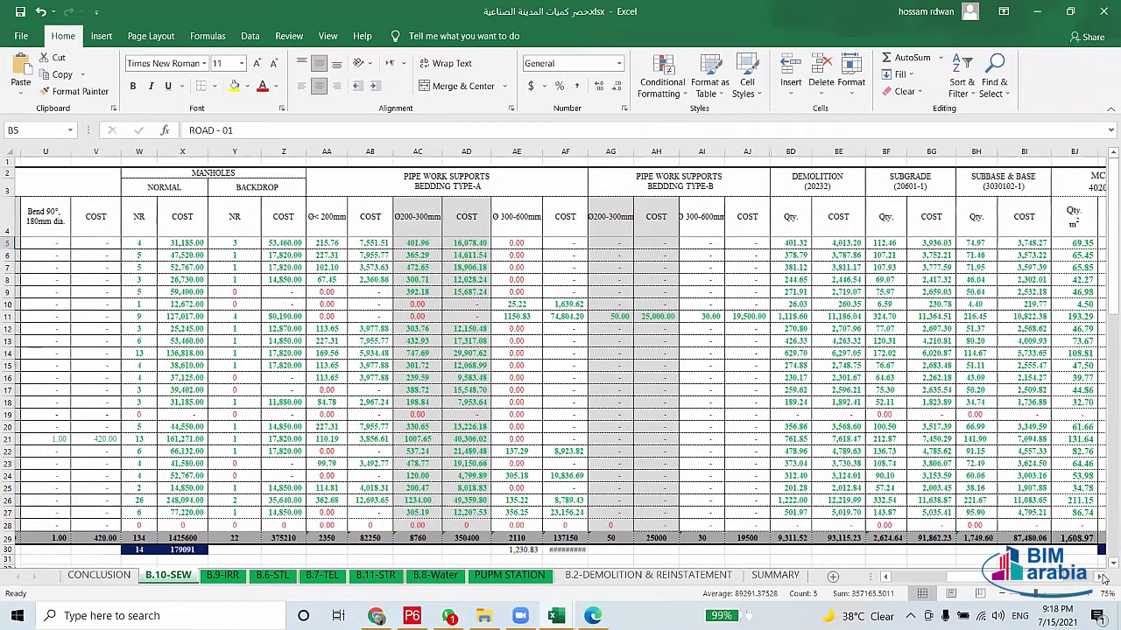
{"action": "left_click", "coordinate": [1100, 577]}
{"action": "left_click", "coordinate": [1100, 577]}
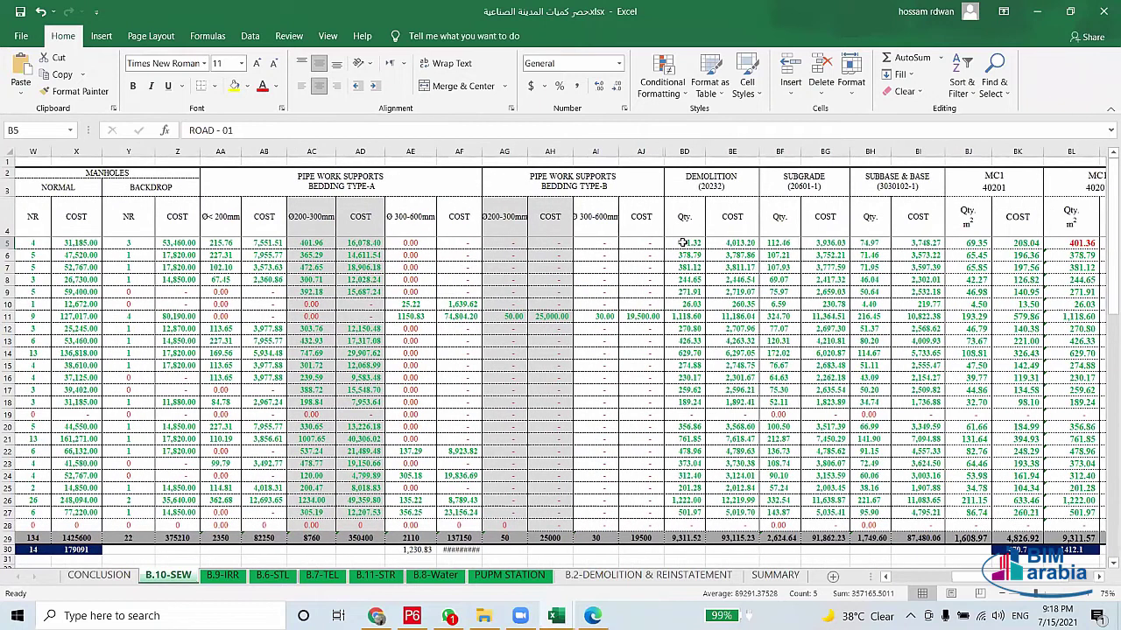
{"action": "left_click", "coordinate": [684, 242]}
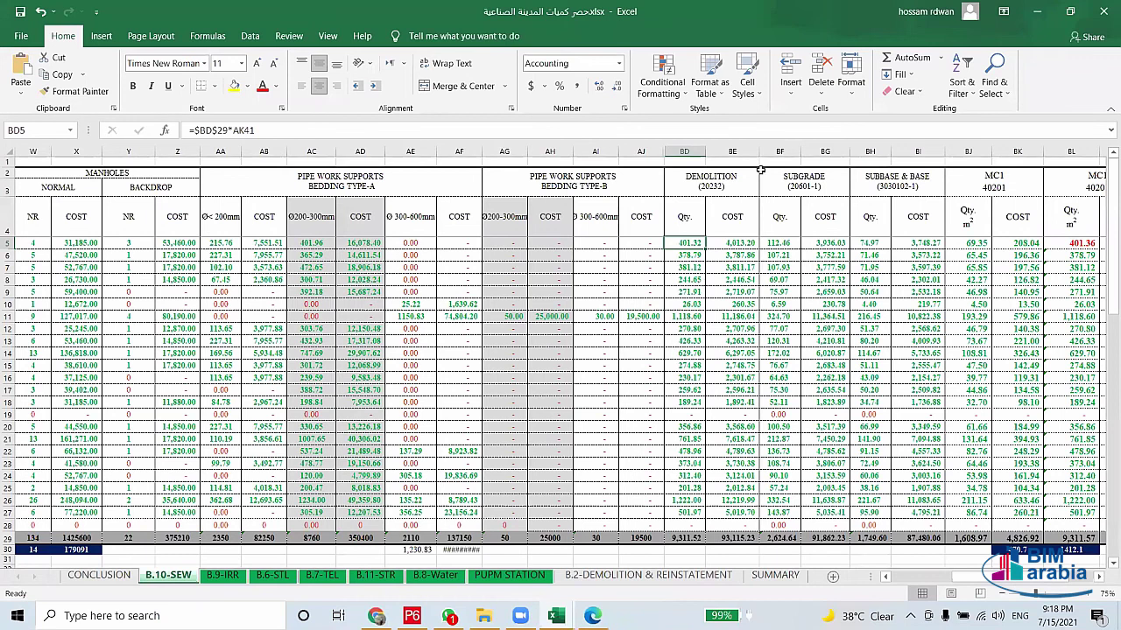
{"action": "left_click", "coordinate": [772, 245]}
{"action": "left_click", "coordinate": [832, 243]}
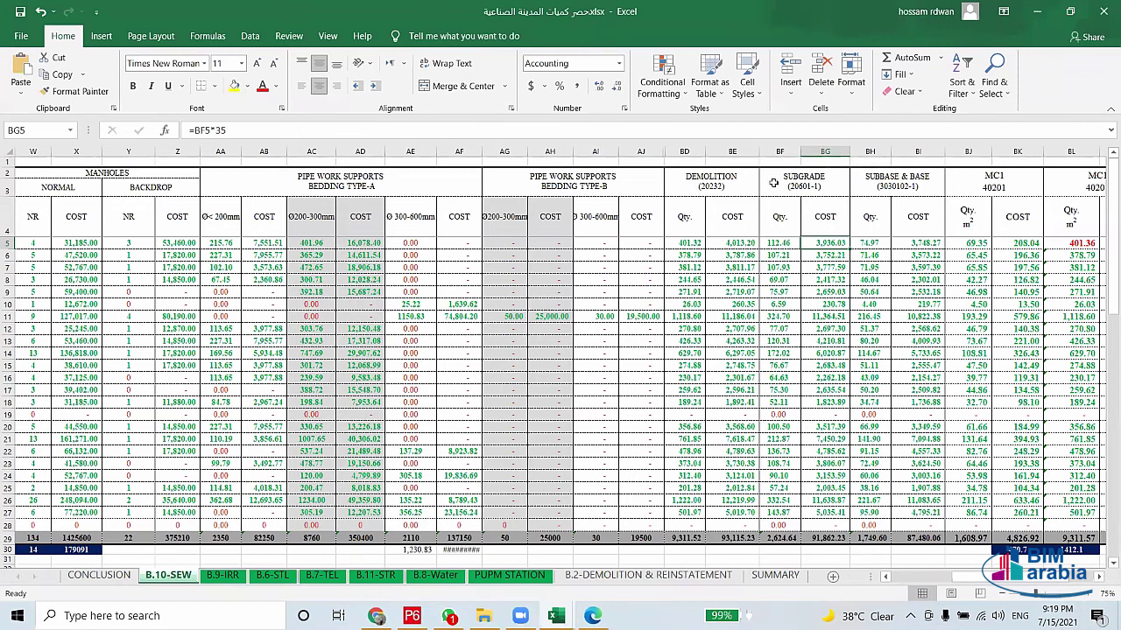
{"action": "left_click", "coordinate": [665, 175]}
{"action": "mouse_move", "coordinate": [769, 171]}
{"action": "left_mouse_down"}
{"action": "mouse_move", "coordinate": [846, 187]}
{"action": "mouse_move", "coordinate": [1059, 182]}
{"action": "left_mouse_up"}
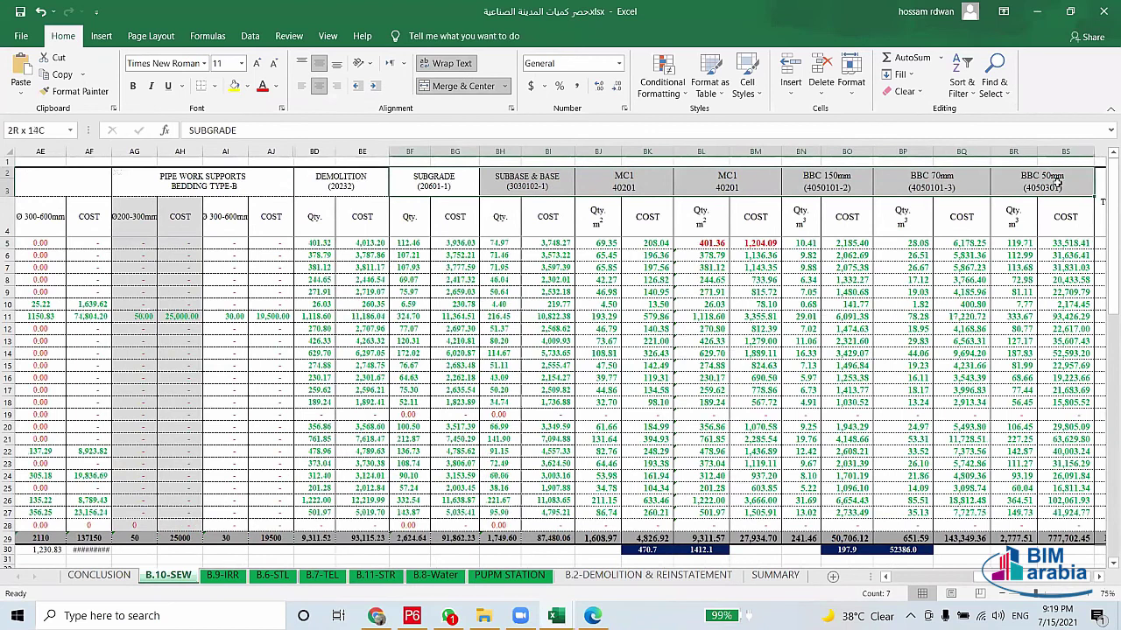
{"action": "scroll", "coordinate": [946, 391], "scroll_direction": "right", "scroll_amount": 2}
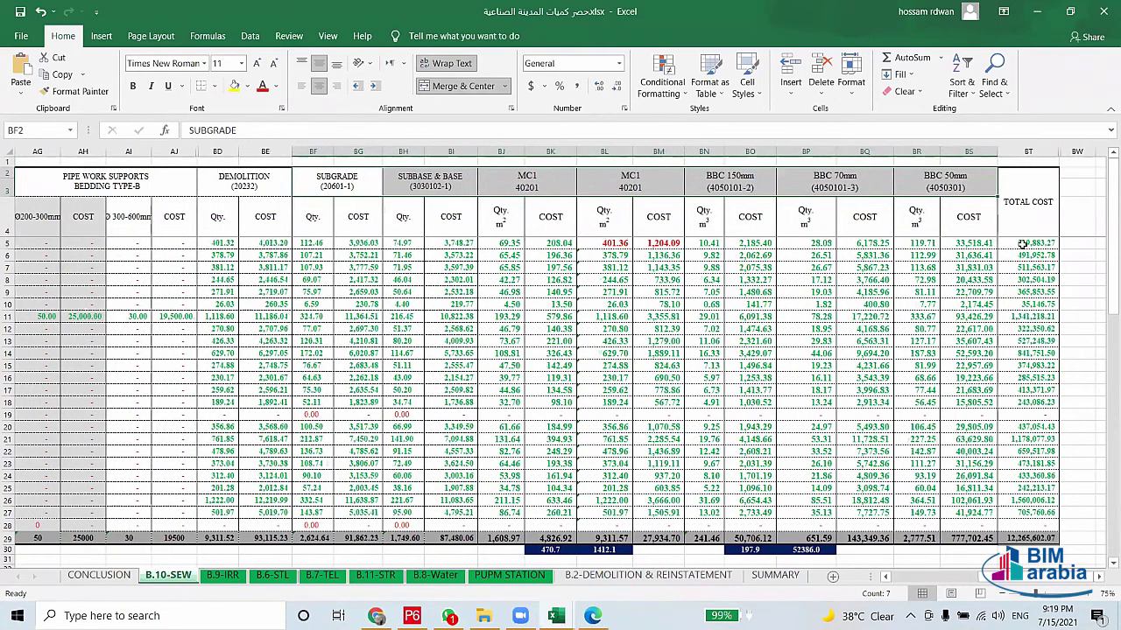
{"action": "left_click", "coordinate": [1022, 244]}
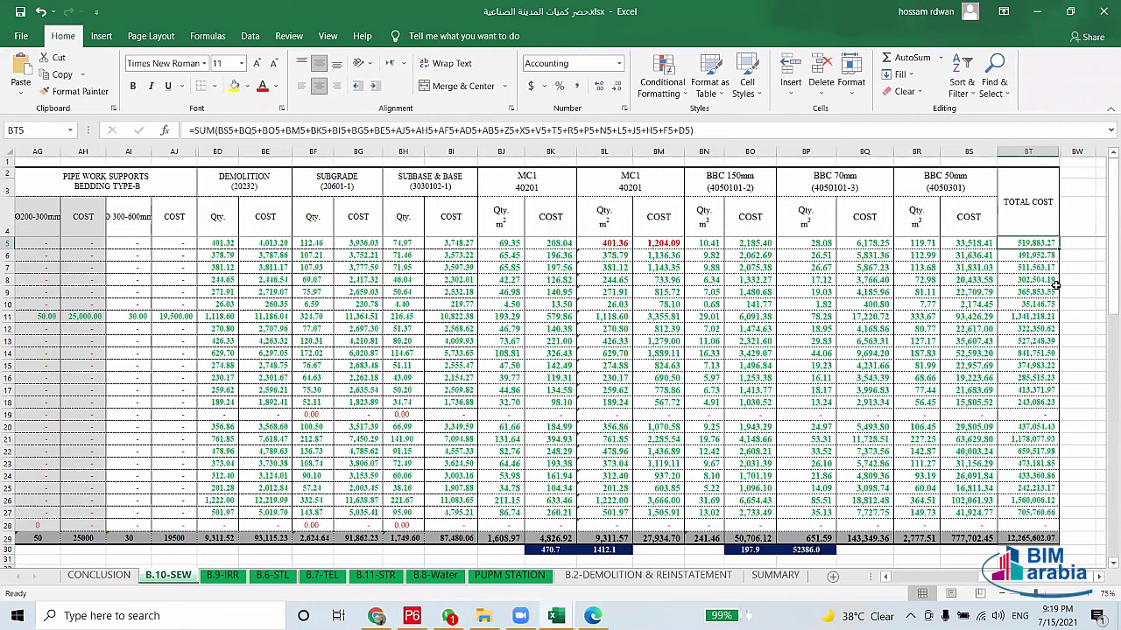
{"action": "left_click", "coordinate": [749, 615]}
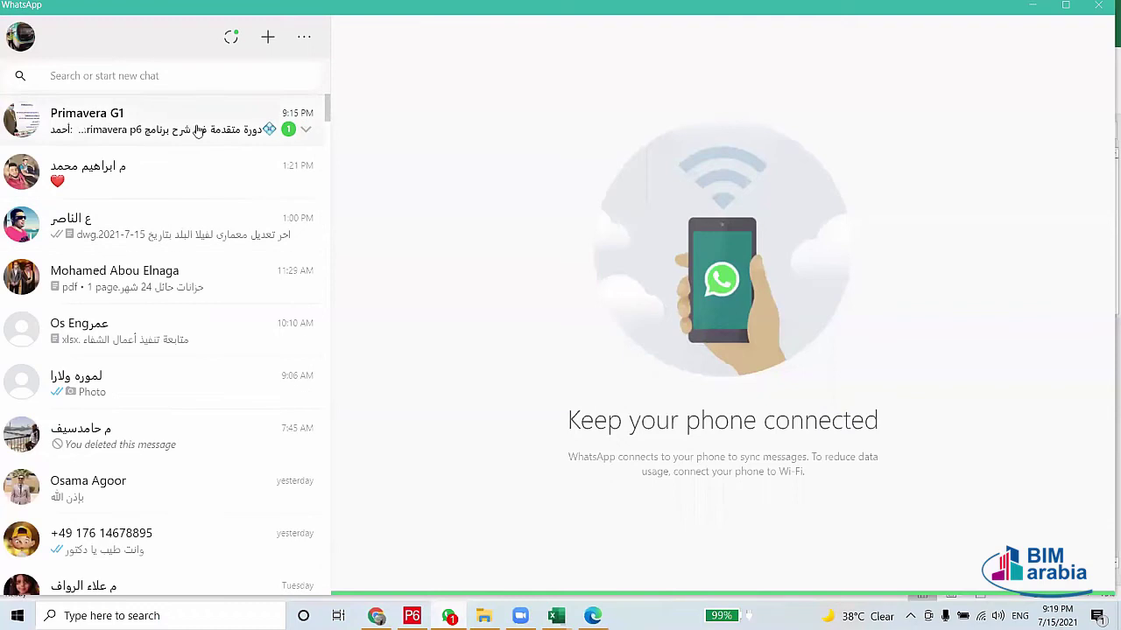
{"action": "left_click", "coordinate": [201, 133]}
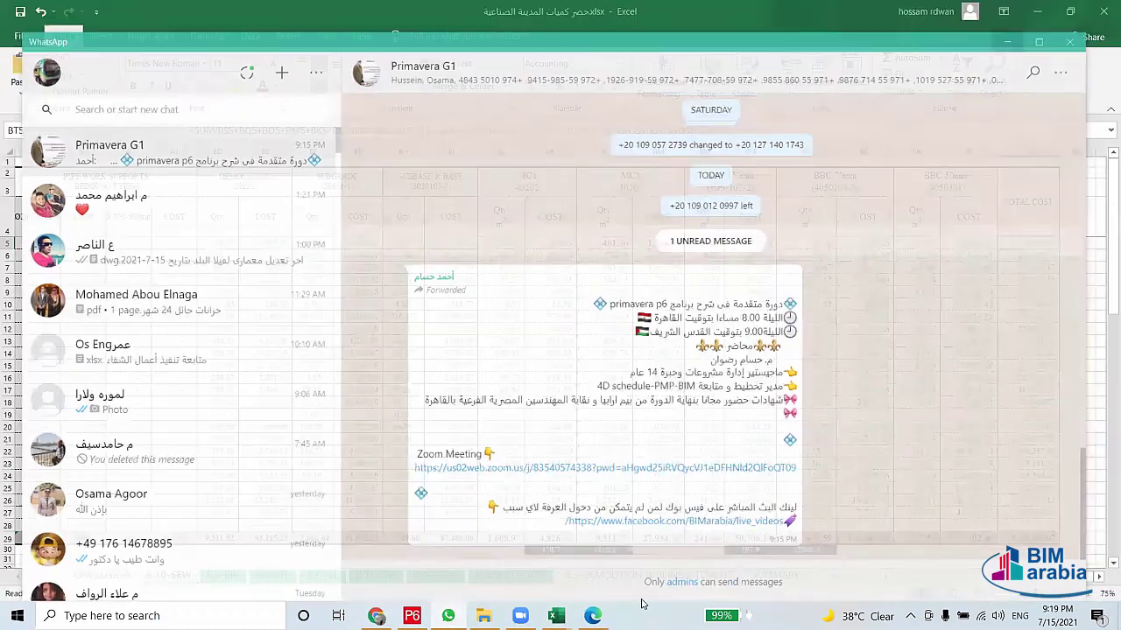
{"action": "left_click", "coordinate": [1040, 5]}
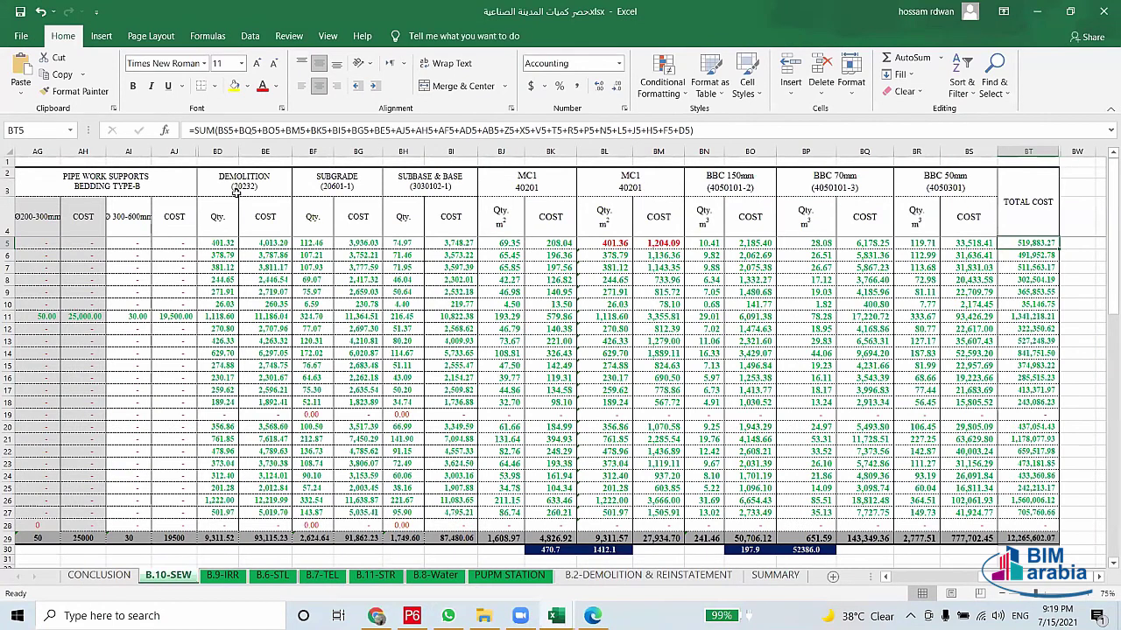
{"action": "left_click_drag", "start_coordinate": [235, 190], "coordinate": [1034, 163]}
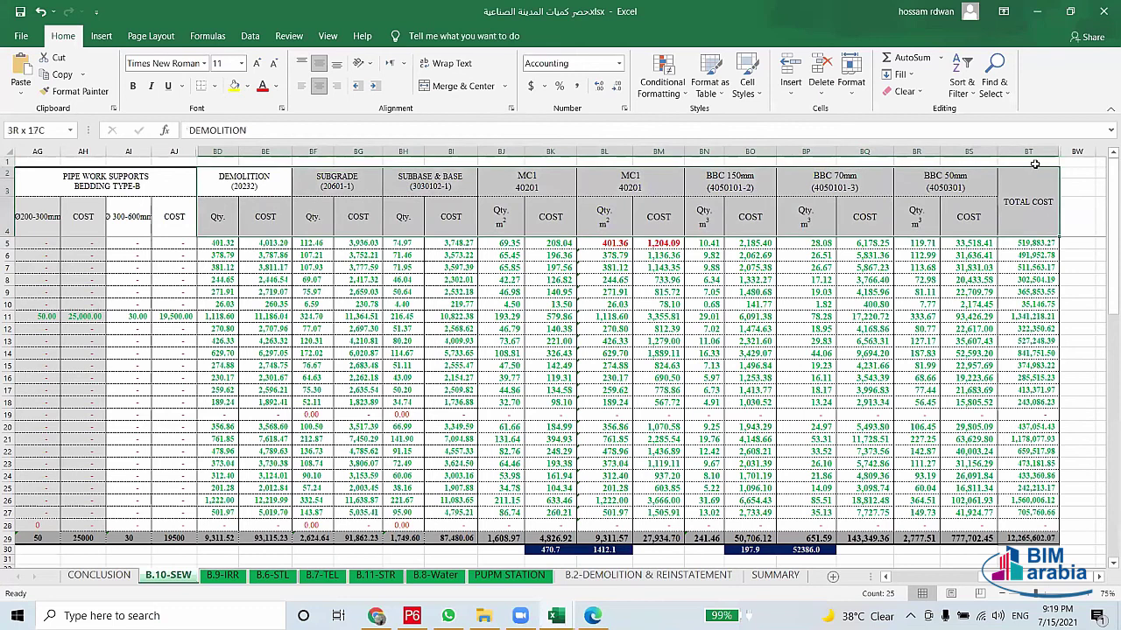
{"action": "left_click_drag", "start_coordinate": [1034, 164], "coordinate": [1023, 188]}
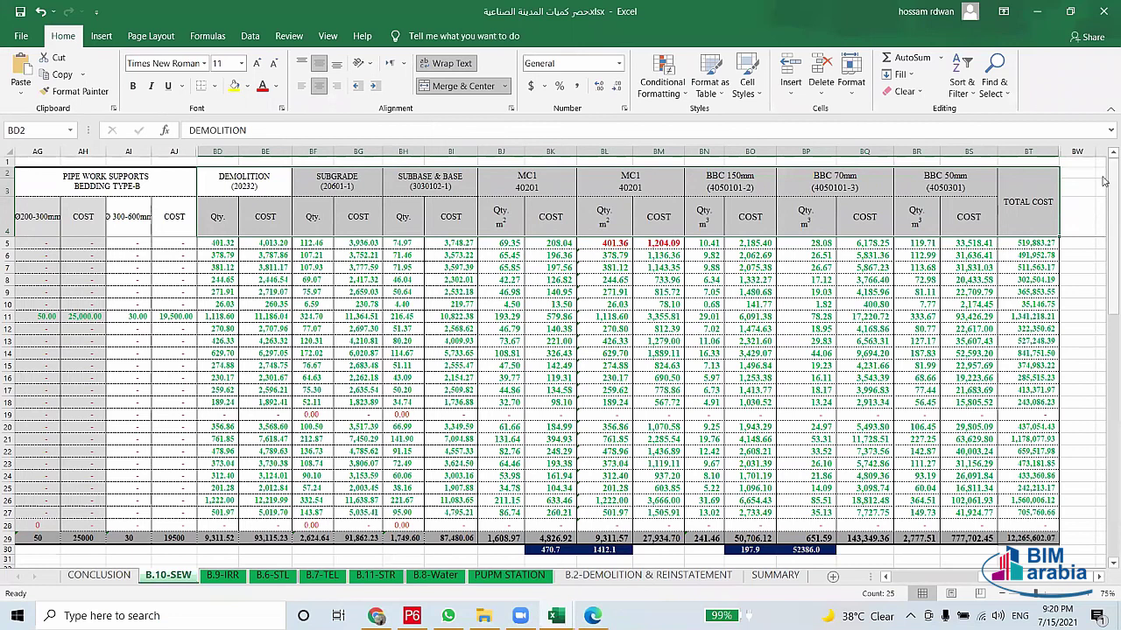
{"action": "left_click", "coordinate": [889, 577]}
{"action": "left_click", "coordinate": [889, 578]}
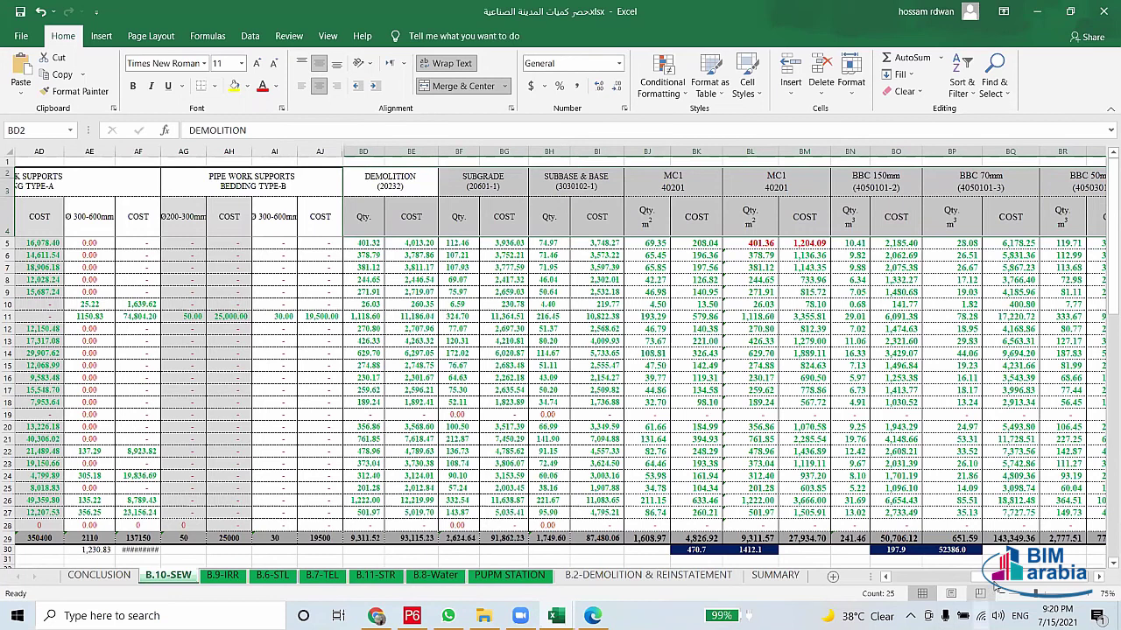
Select the ROAD - 02, 06, 07 and 11 pipe ranges and the ROAD - 10 and 11 rows
{"action": "mouse_move", "coordinate": [945, 578]}
{"action": "left_mouse_down"}
{"action": "mouse_move", "coordinate": [905, 589]}
{"action": "mouse_move", "coordinate": [70, 243]}
{"action": "left_mouse_up"}
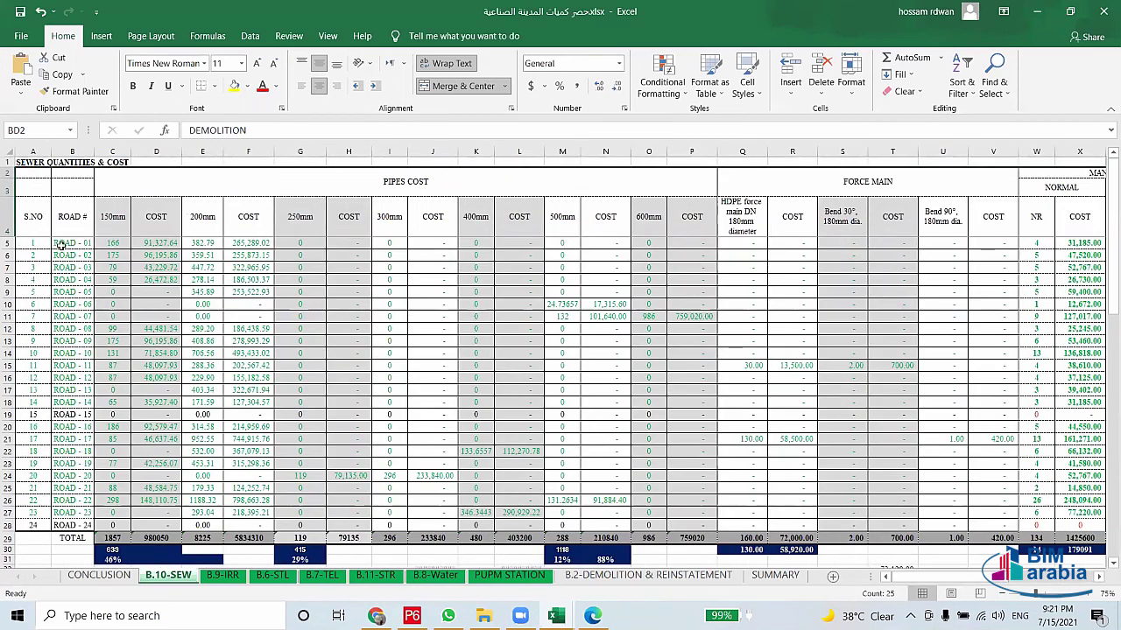
{"action": "mouse_move", "coordinate": [63, 258]}
{"action": "left_mouse_down"}
{"action": "mouse_move", "coordinate": [311, 254]}
{"action": "mouse_move", "coordinate": [248, 256]}
{"action": "left_mouse_up"}
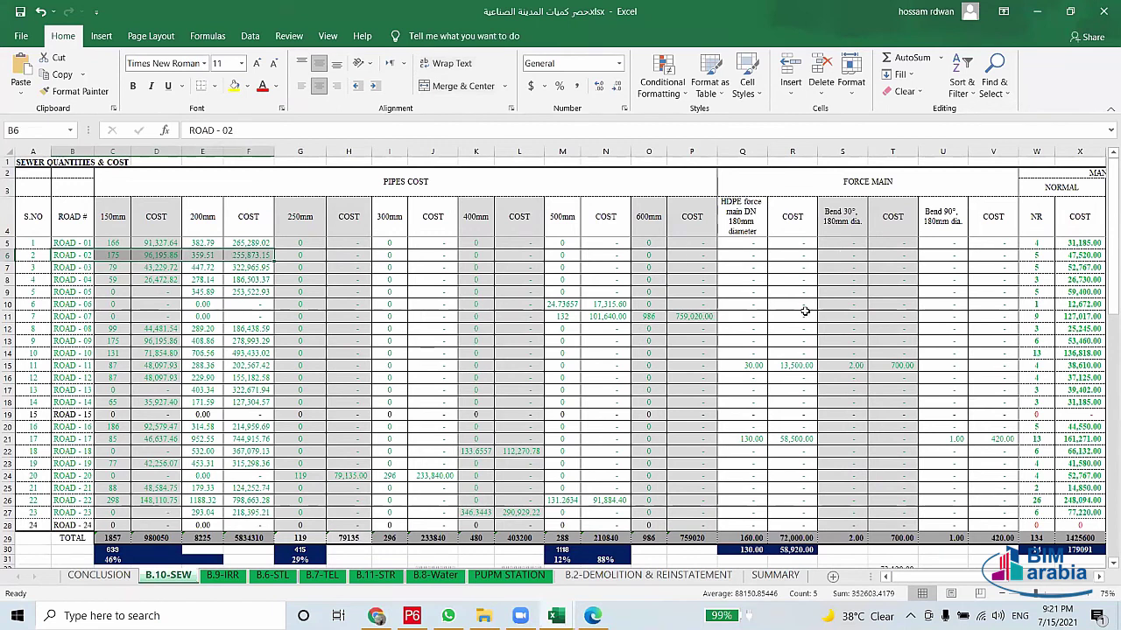
{"action": "left_click_drag", "start_coordinate": [551, 302], "coordinate": [711, 317]}
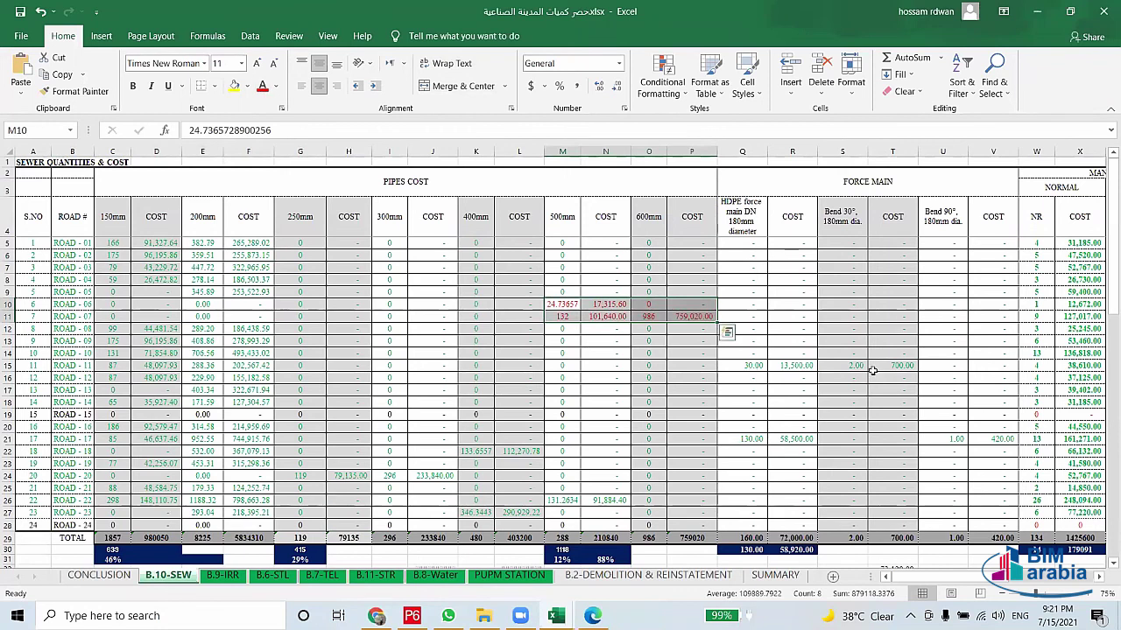
{"action": "left_click_drag", "start_coordinate": [753, 366], "coordinate": [874, 368]}
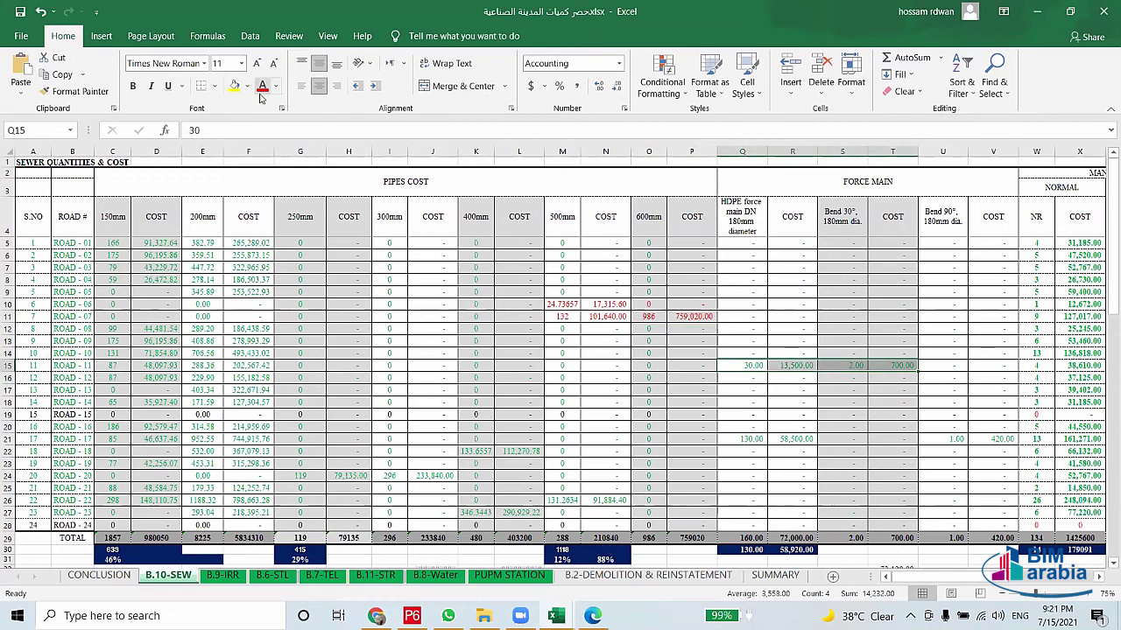
{"action": "left_click", "coordinate": [7, 354]}
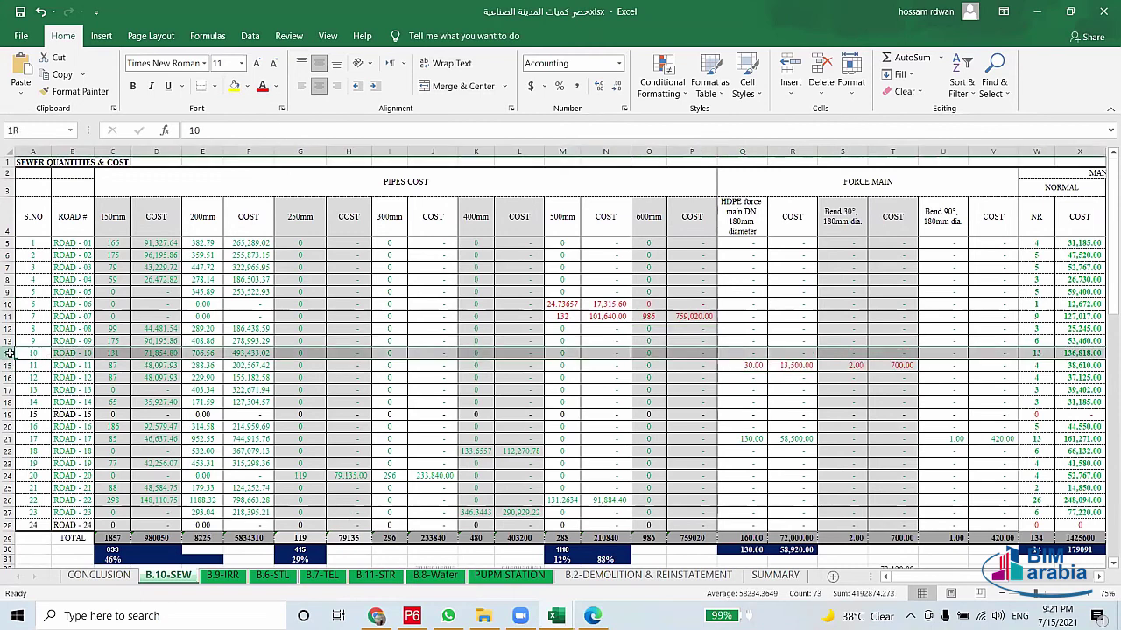
{"action": "left_click", "coordinate": [7, 366]}
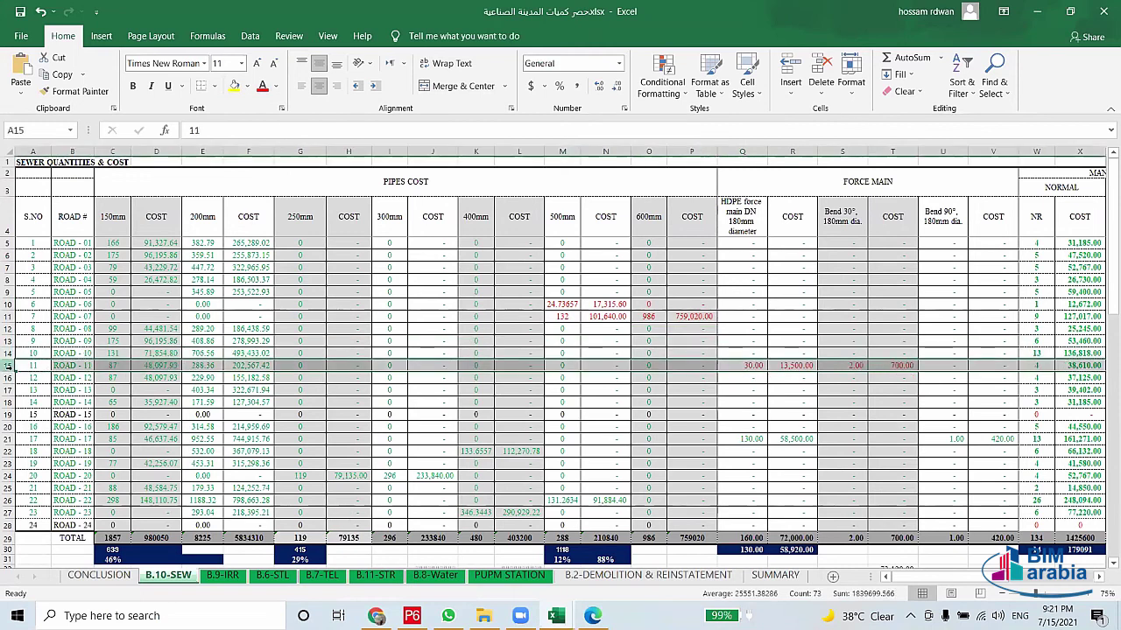
{"action": "scroll", "coordinate": [318, 512], "scroll_direction": "down", "scroll_amount": 2}
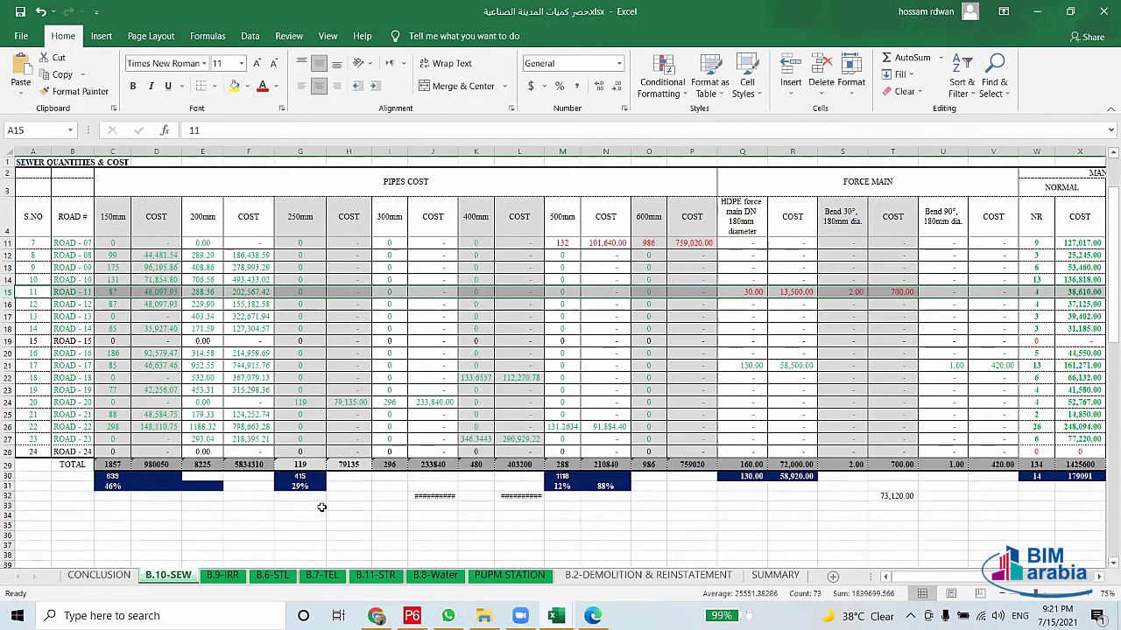
{"action": "scroll", "coordinate": [376, 499], "scroll_direction": "up", "scroll_amount": 2}
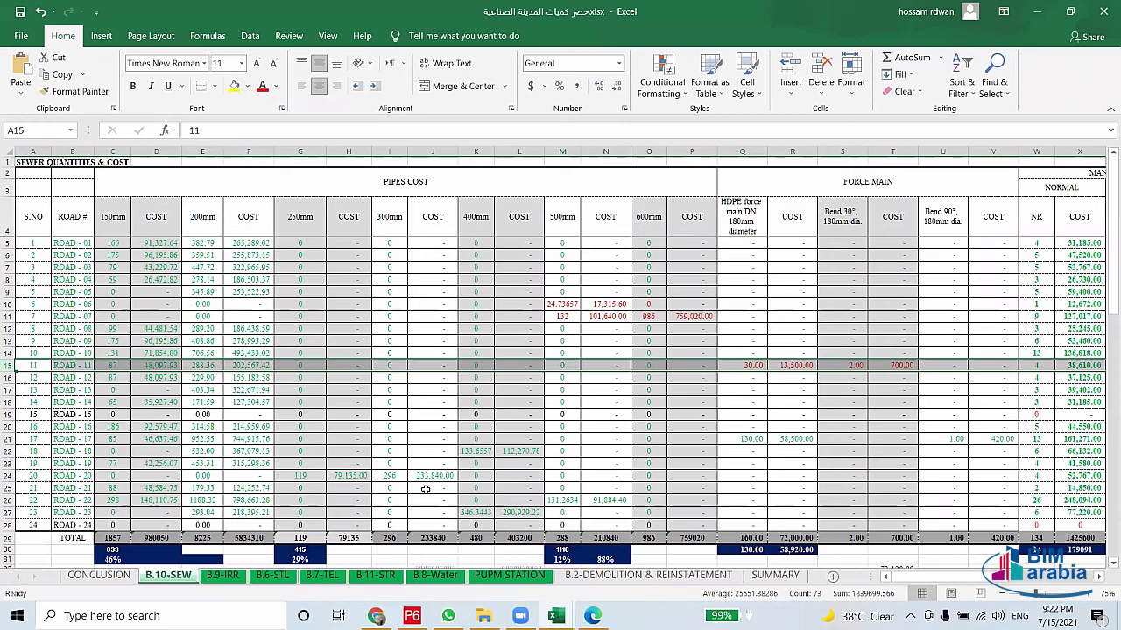
Select the ROAD - 01 to ROAD - 14 rows and pipe quantities, then go to the zone map PDF
{"action": "mouse_move", "coordinate": [556, 615]}
{"action": "left_click_drag", "start_coordinate": [70, 243], "coordinate": [68, 365]}
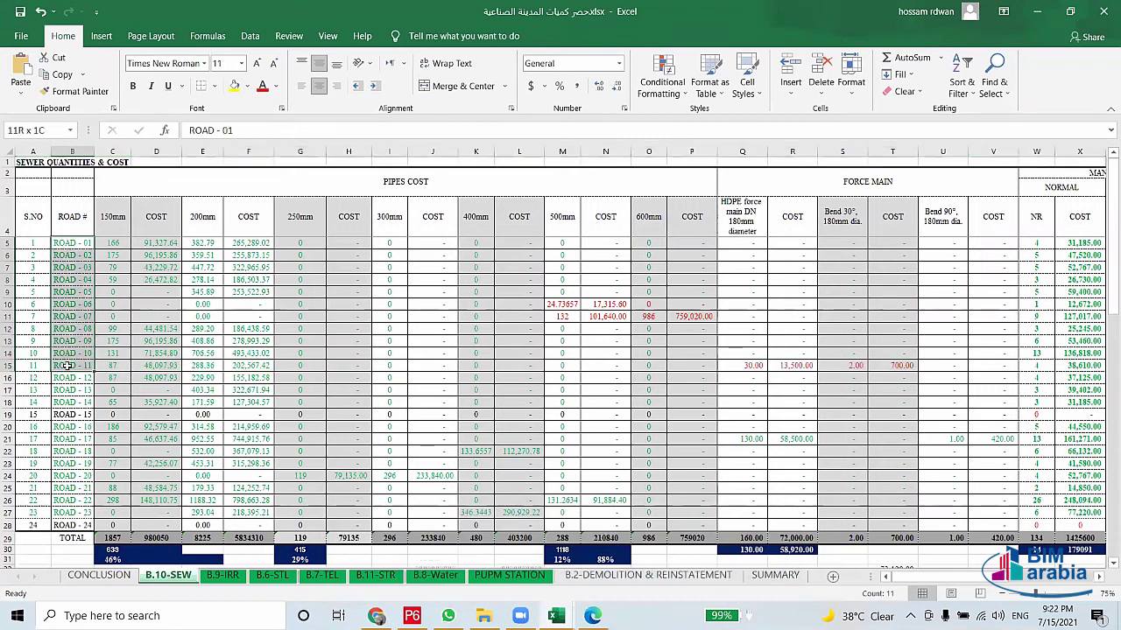
{"action": "left_click_drag", "start_coordinate": [486, 372], "coordinate": [1073, 364]}
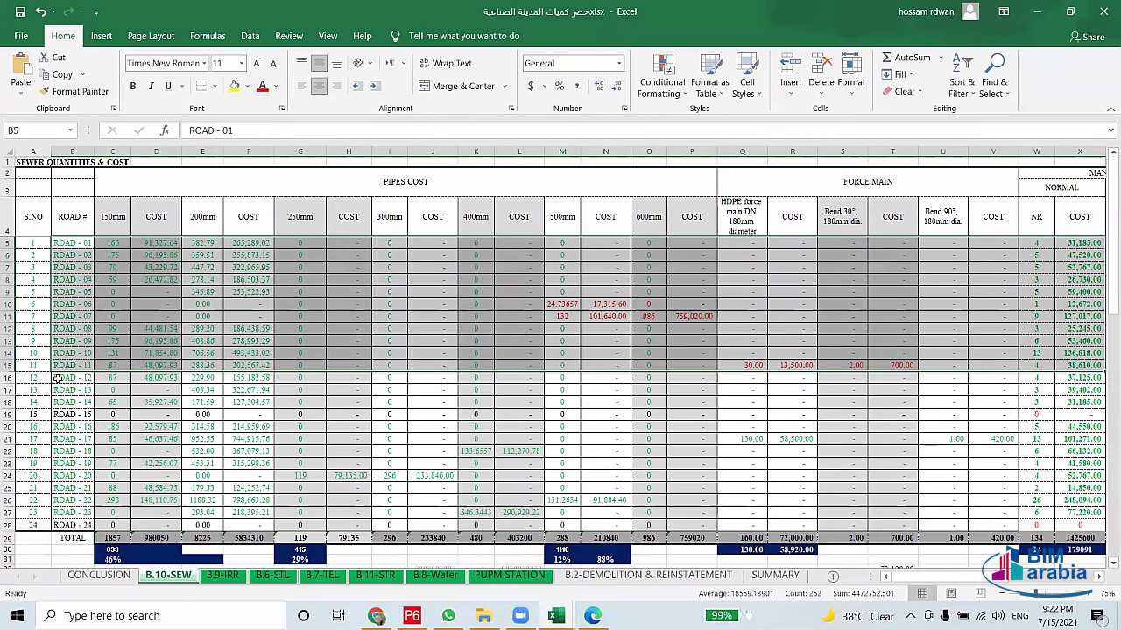
{"action": "left_click", "coordinate": [88, 377]}
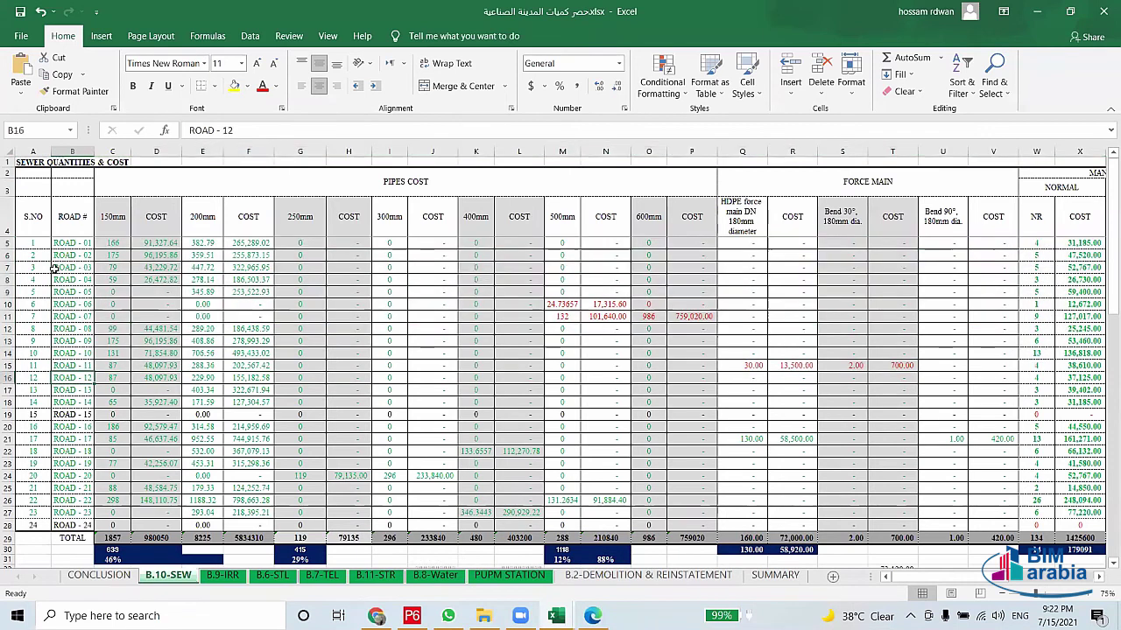
{"action": "left_click_drag", "start_coordinate": [65, 245], "coordinate": [604, 414]}
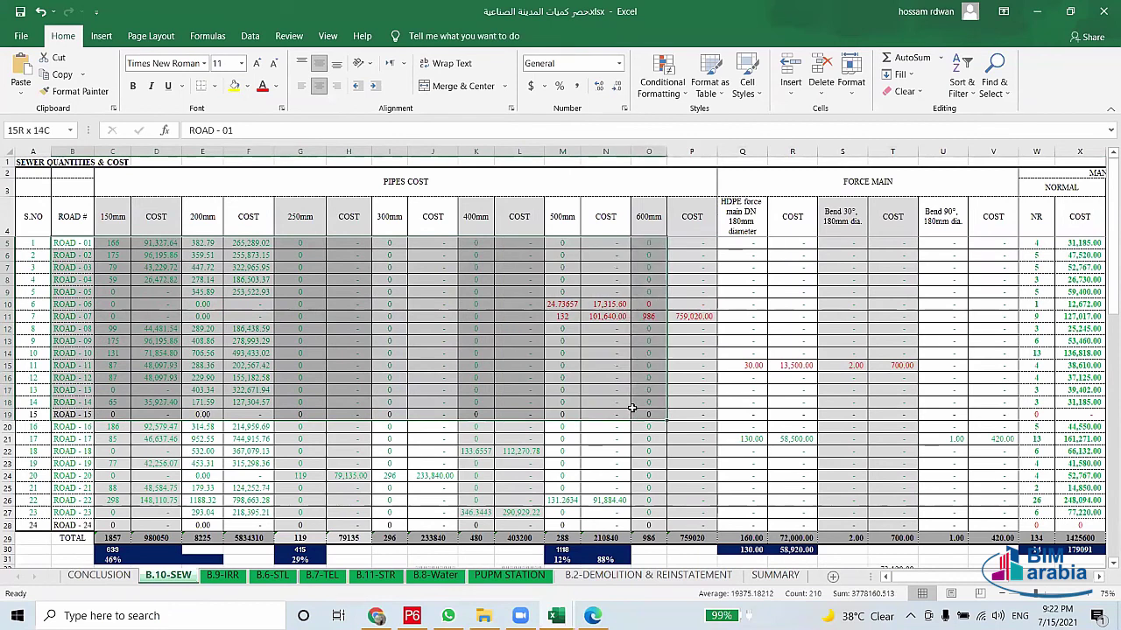
{"action": "left_click_drag", "start_coordinate": [613, 415], "coordinate": [633, 410]}
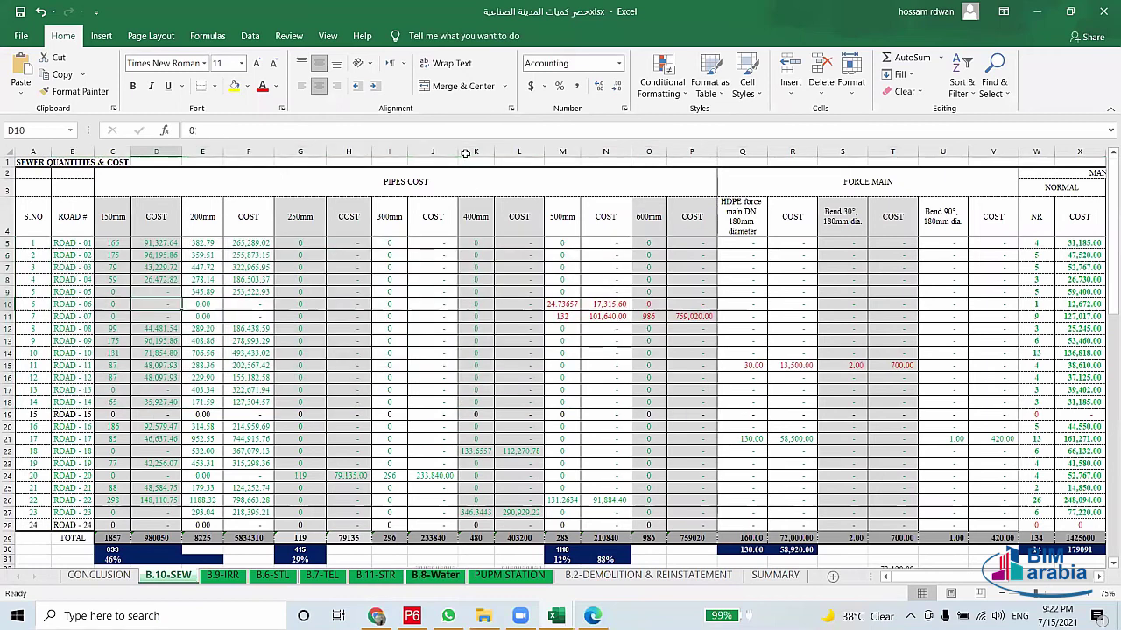
{"action": "key", "text": "alt+Tab"}
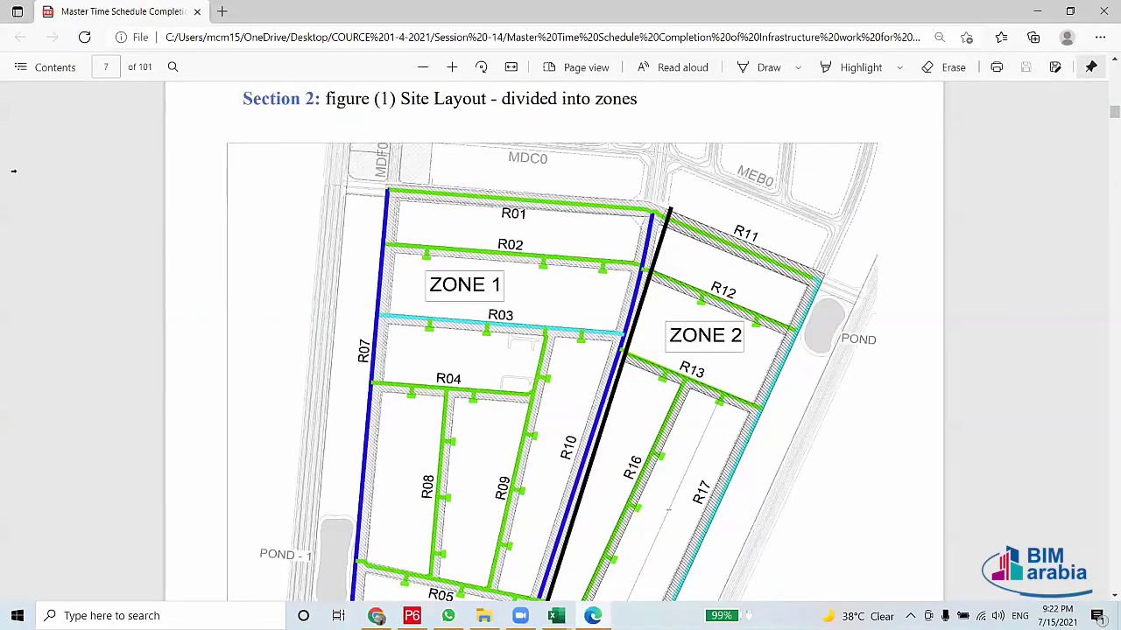
Scroll through the Site Layout zone map page of the PDF
{"action": "scroll", "coordinate": [9, 194], "scroll_direction": "down", "scroll_amount": 2}
{"action": "scroll", "coordinate": [9, 195], "scroll_direction": "down", "scroll_amount": 2}
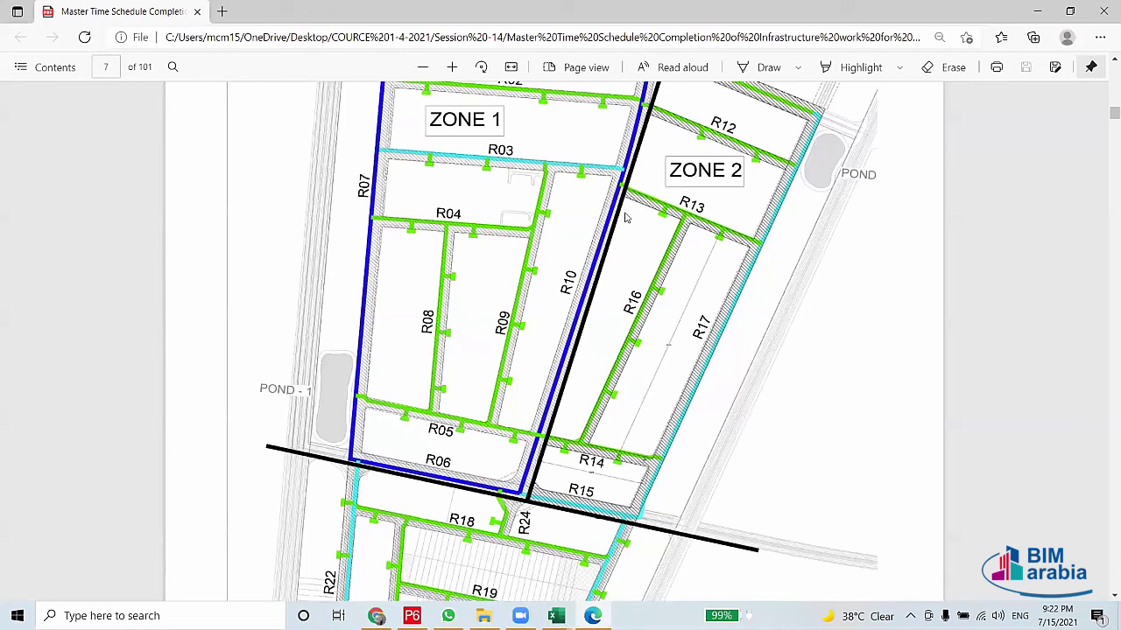
{"action": "scroll", "coordinate": [592, 304], "scroll_direction": "down", "scroll_amount": 3}
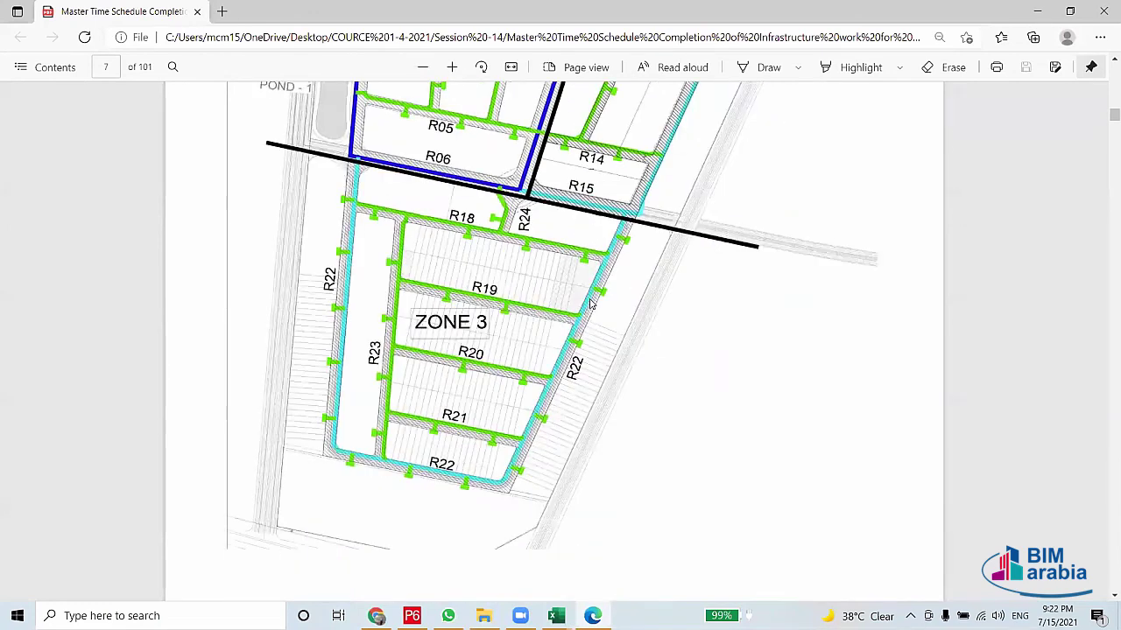
{"action": "scroll", "coordinate": [578, 327], "scroll_direction": "up", "scroll_amount": 3}
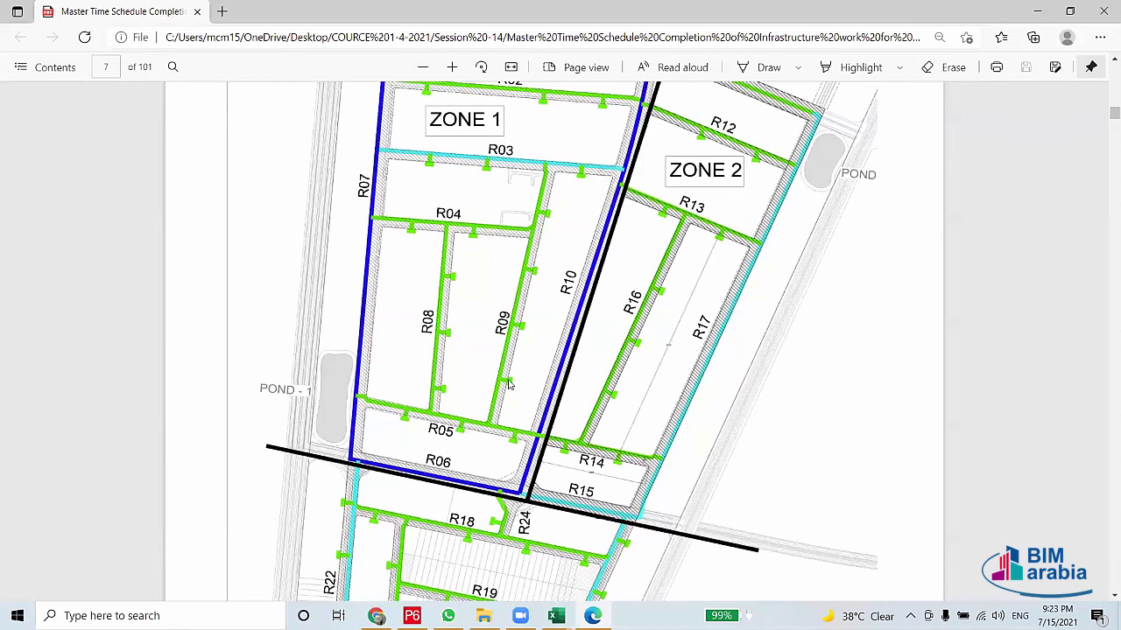
{"action": "scroll", "coordinate": [508, 387], "scroll_direction": "up", "scroll_amount": 1}
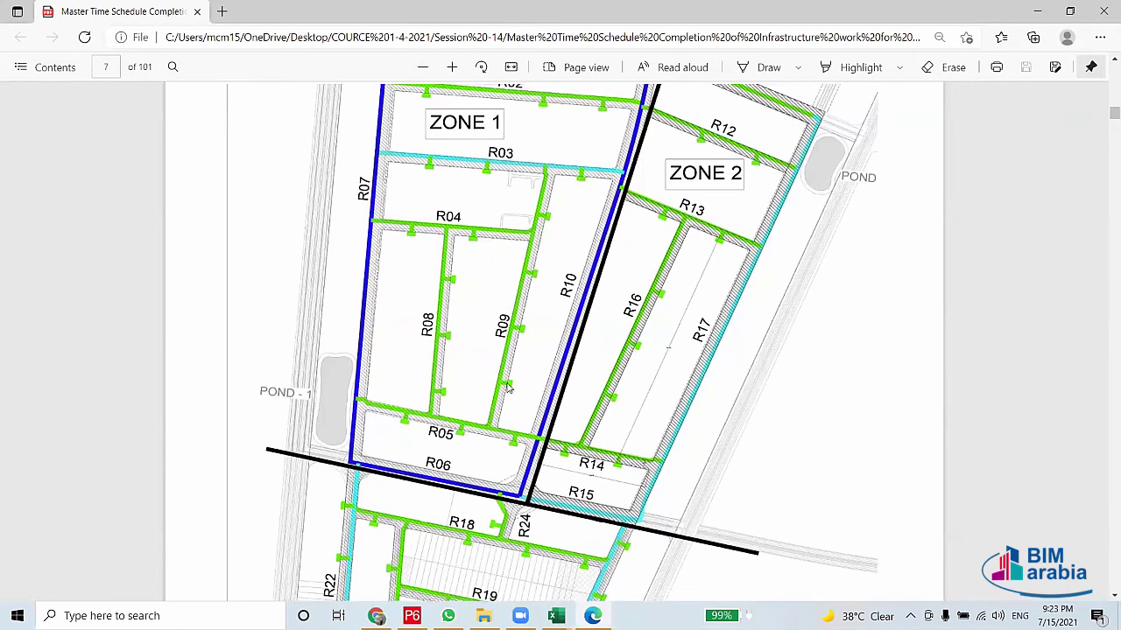
{"action": "scroll", "coordinate": [508, 378], "scroll_direction": "up", "scroll_amount": 1}
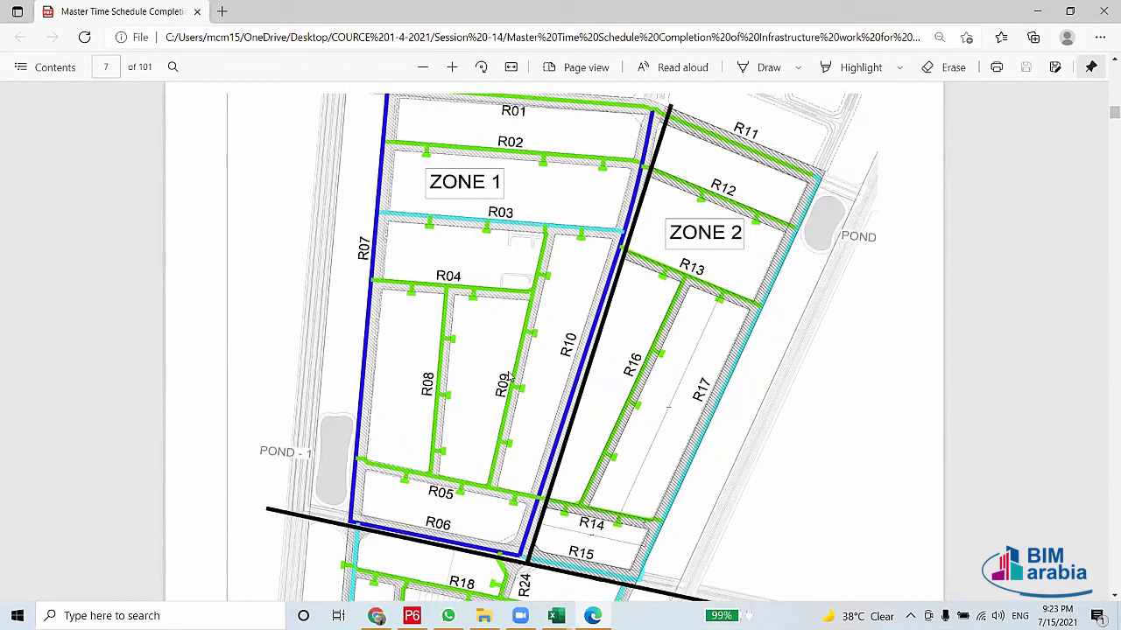
{"action": "scroll", "coordinate": [512, 351], "scroll_direction": "up", "scroll_amount": 1}
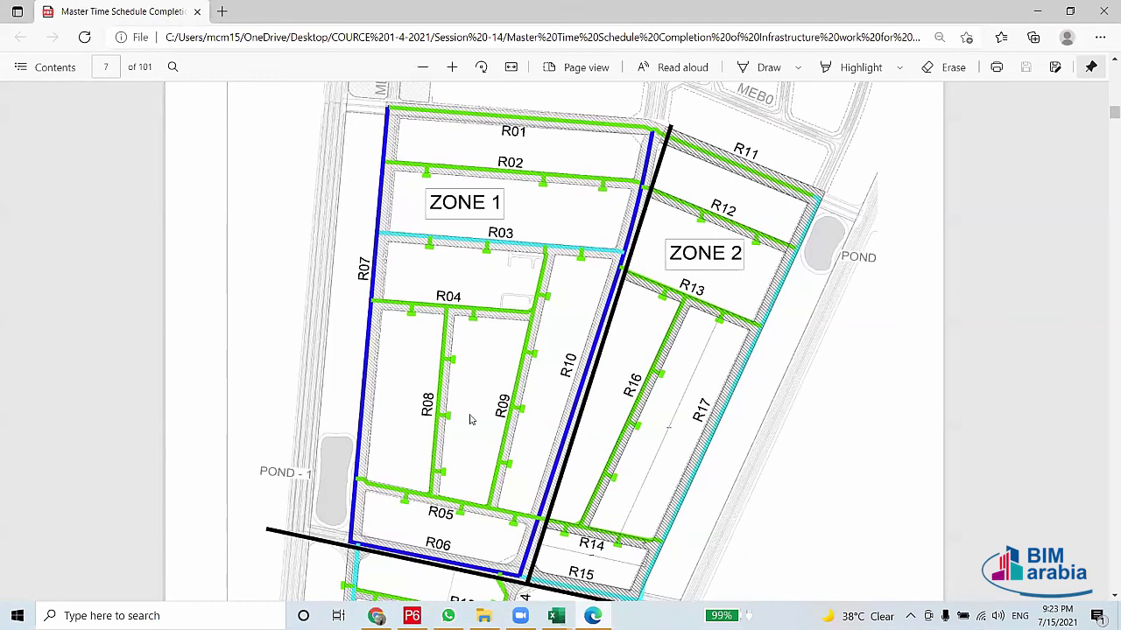
Switch through the BOQ workbook back to Schedule Information 8-4-2021 in Excel
{"action": "left_click", "coordinate": [556, 616]}
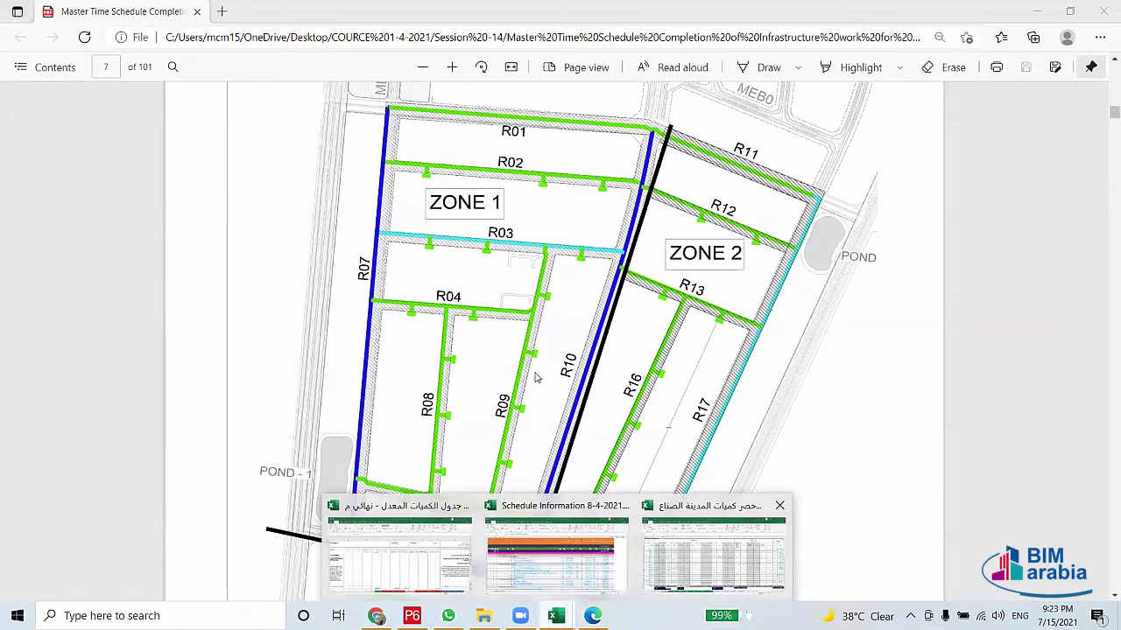
{"action": "left_click", "coordinate": [713, 547]}
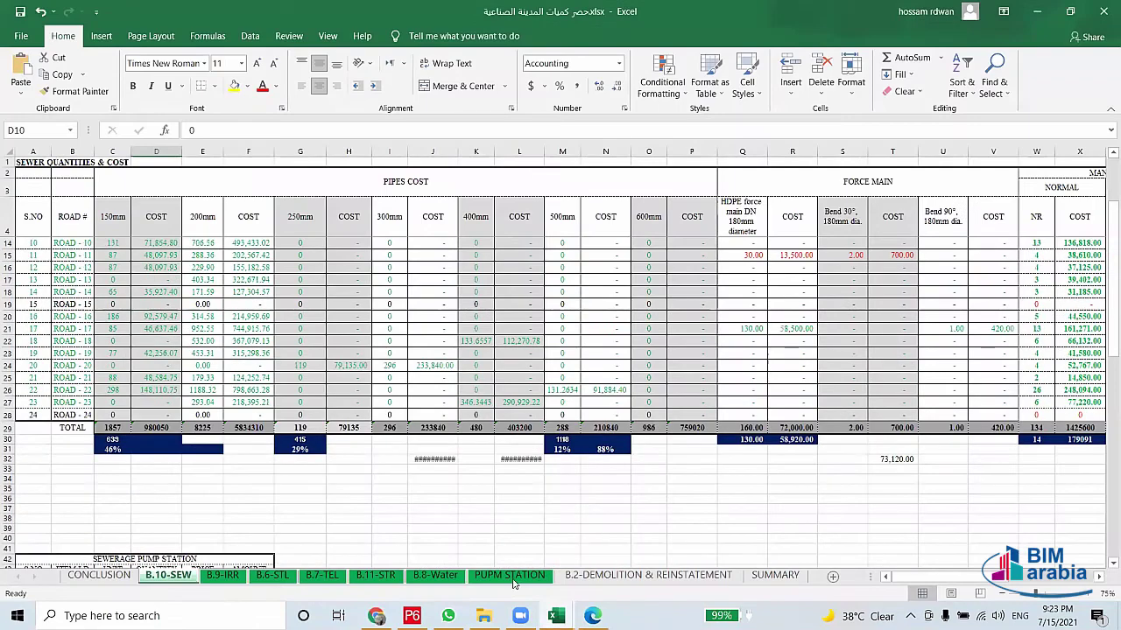
{"action": "left_click", "coordinate": [556, 616]}
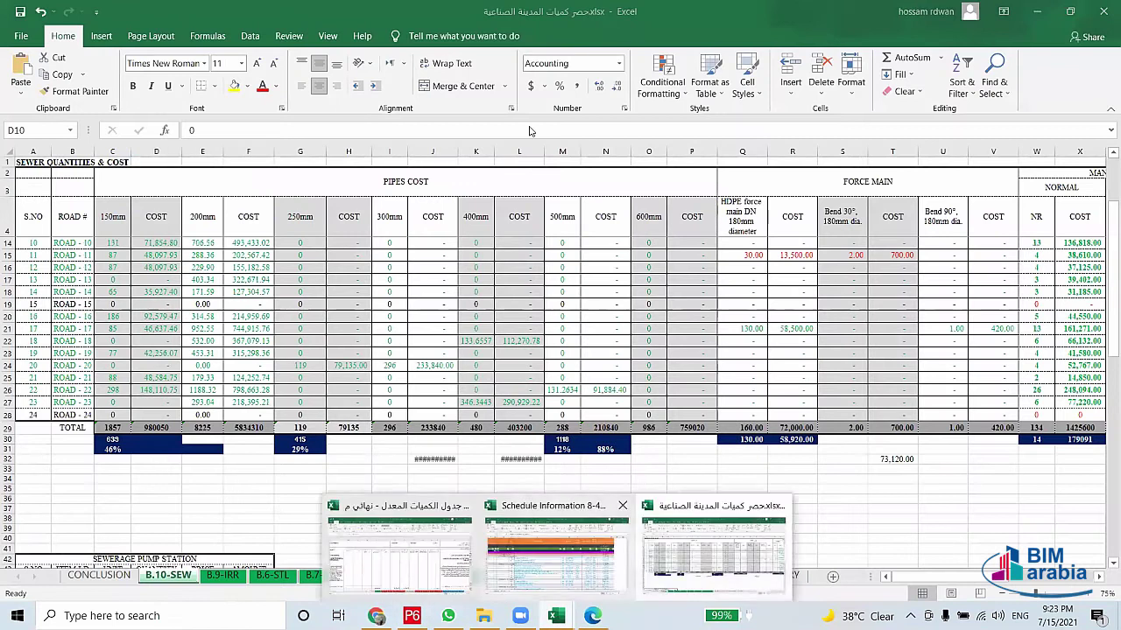
{"action": "left_click", "coordinate": [516, 543]}
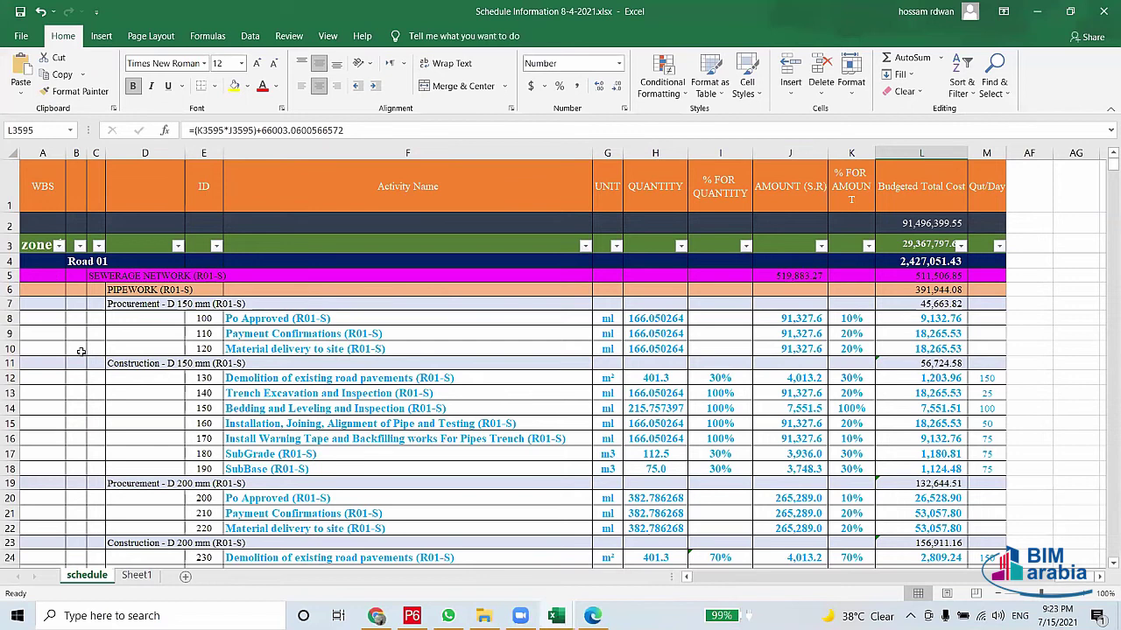
Unfreeze the panes on the schedule sheet from the View tab
{"action": "scroll", "coordinate": [83, 350], "scroll_direction": "left", "scroll_amount": 5}
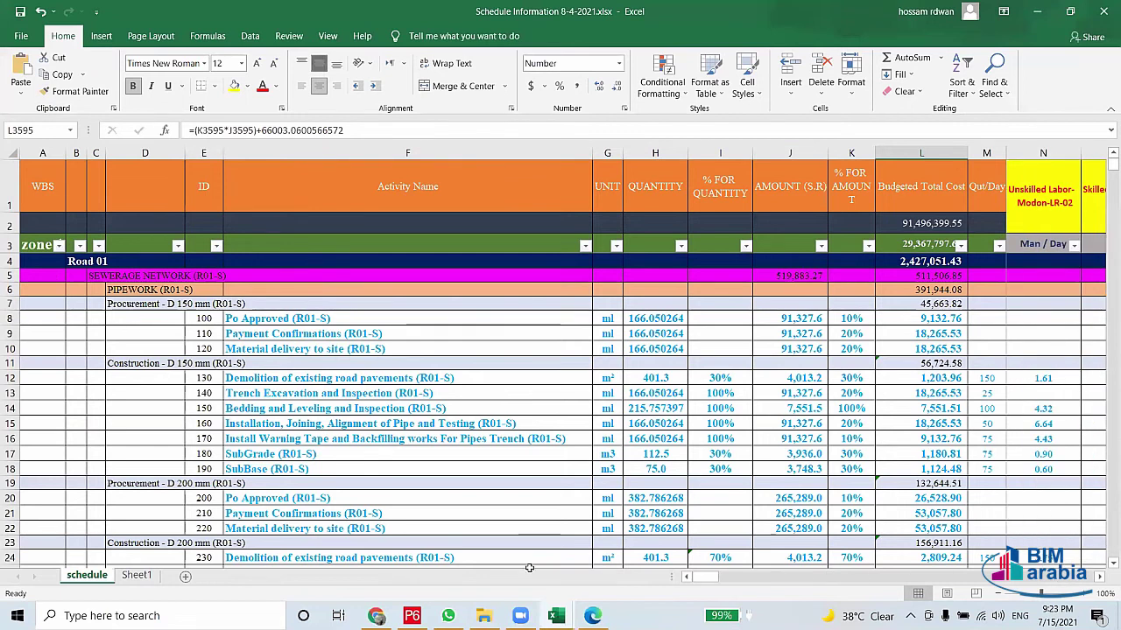
{"action": "left_click", "coordinate": [327, 36]}
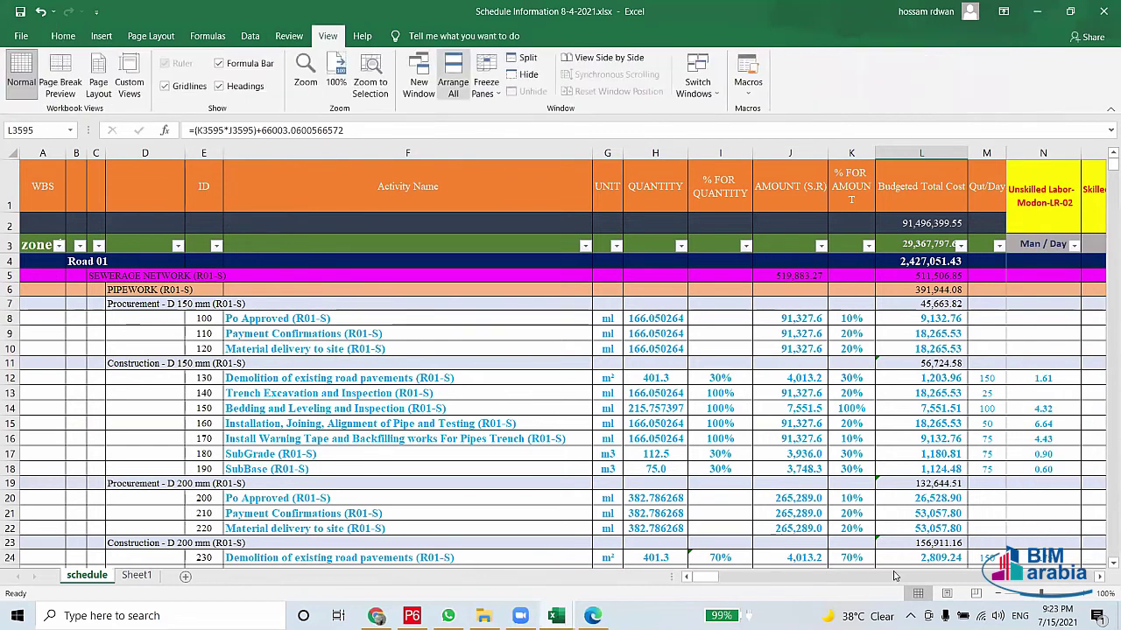
{"action": "left_click", "coordinate": [486, 81]}
{"action": "left_click", "coordinate": [569, 120]}
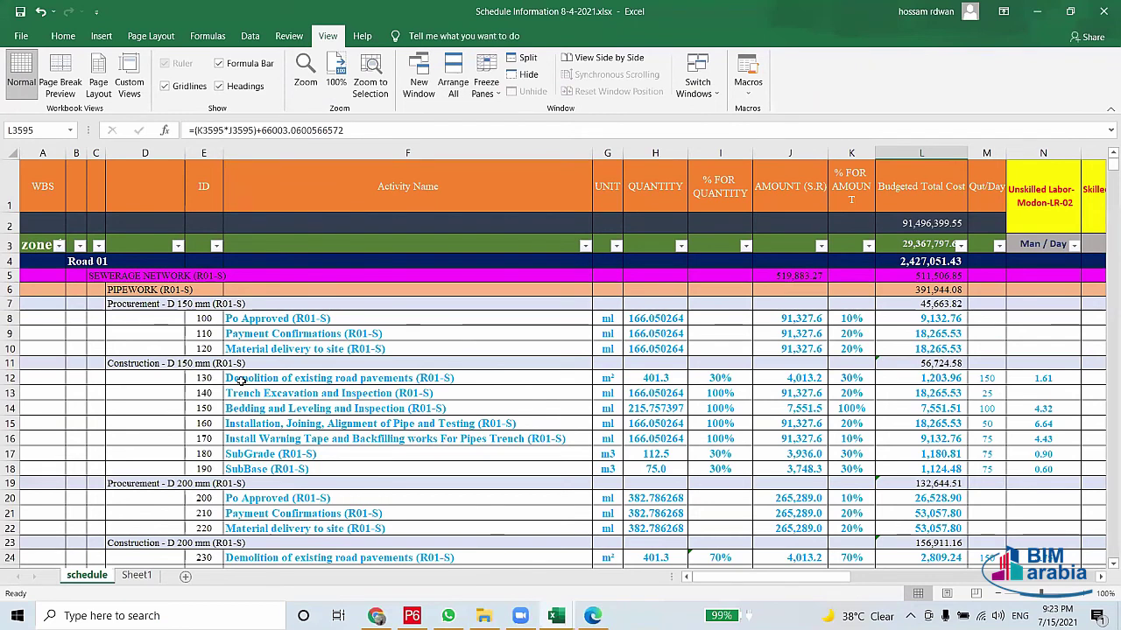
Check the demolition row's quantity, I12:I17 percentages, budgeted cost and daily quantity 150
{"action": "left_click", "coordinate": [240, 381]}
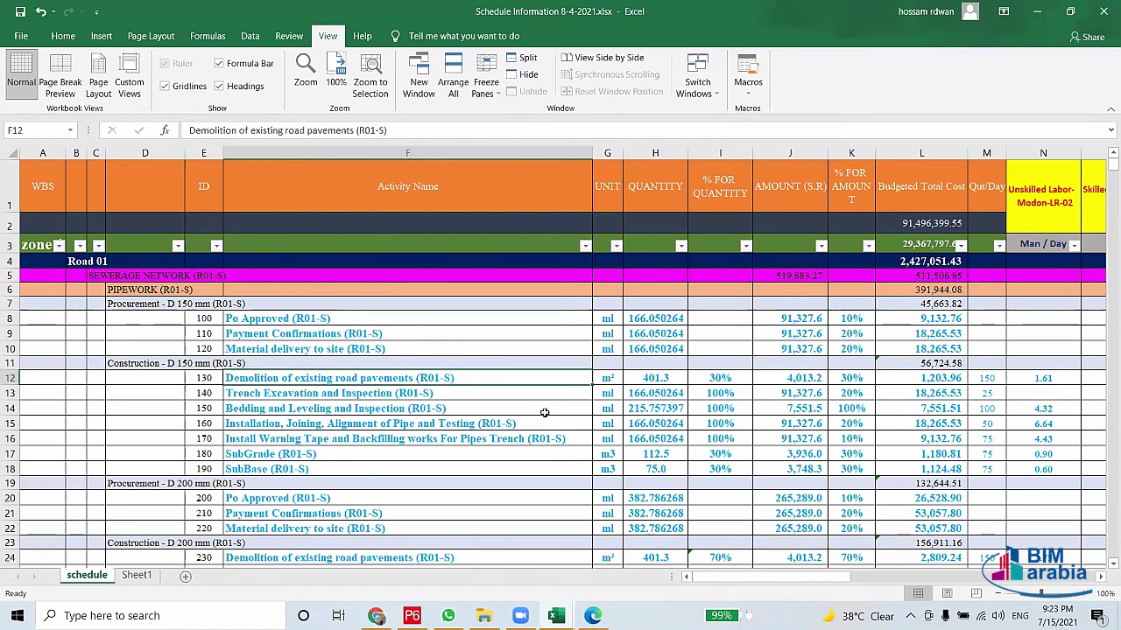
{"action": "left_click", "coordinate": [662, 379]}
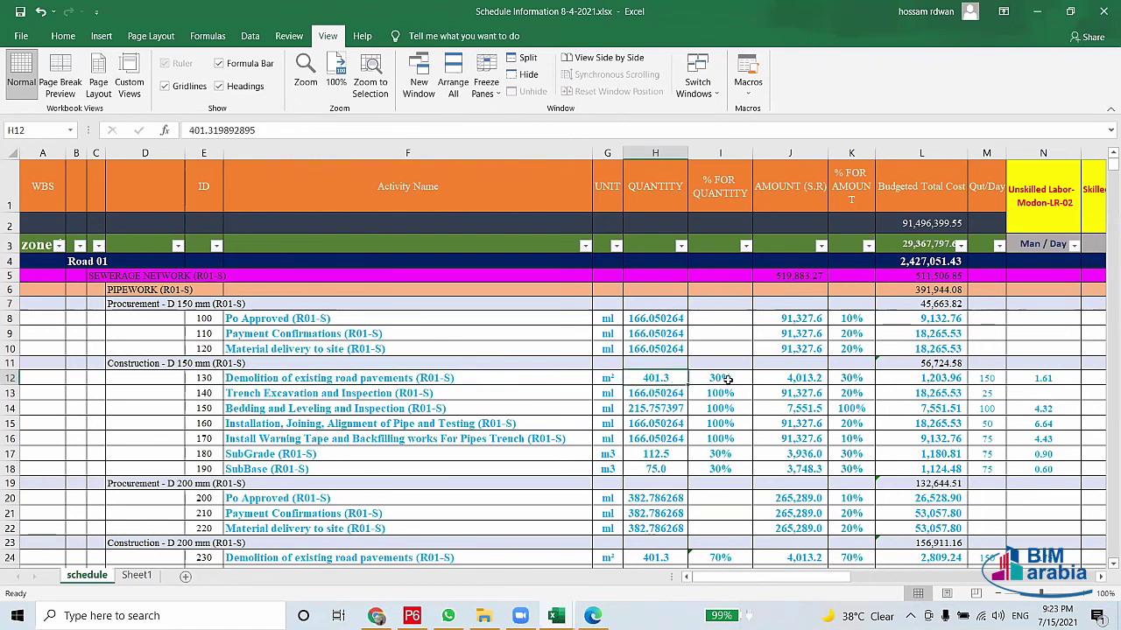
{"action": "left_click_drag", "start_coordinate": [725, 378], "coordinate": [722, 470]}
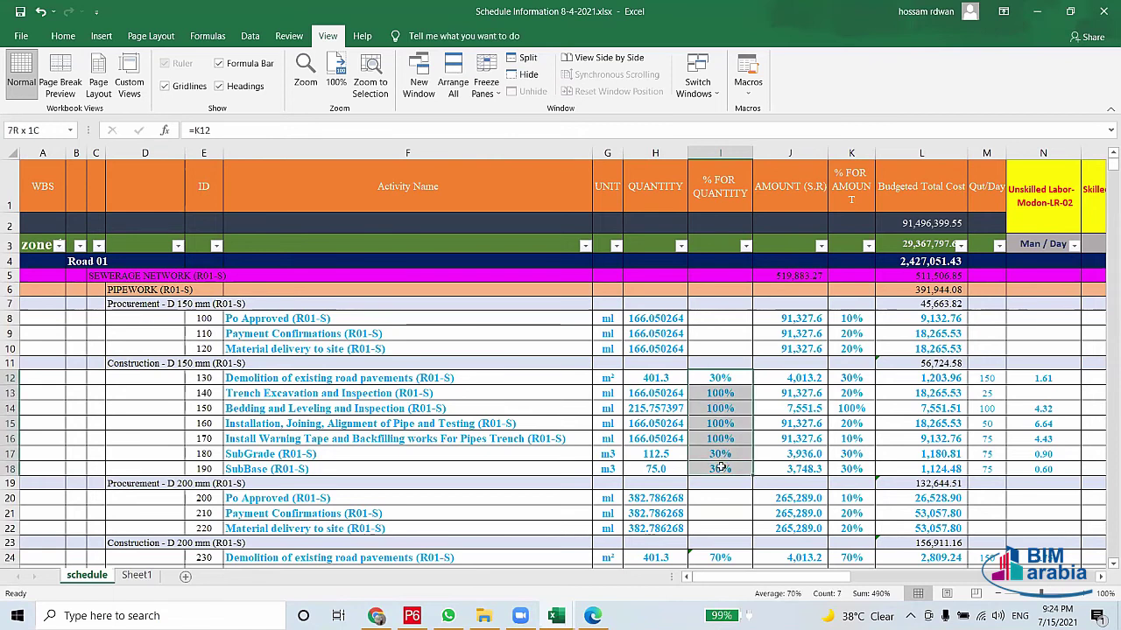
{"action": "left_click", "coordinate": [938, 374]}
{"action": "left_click", "coordinate": [981, 379]}
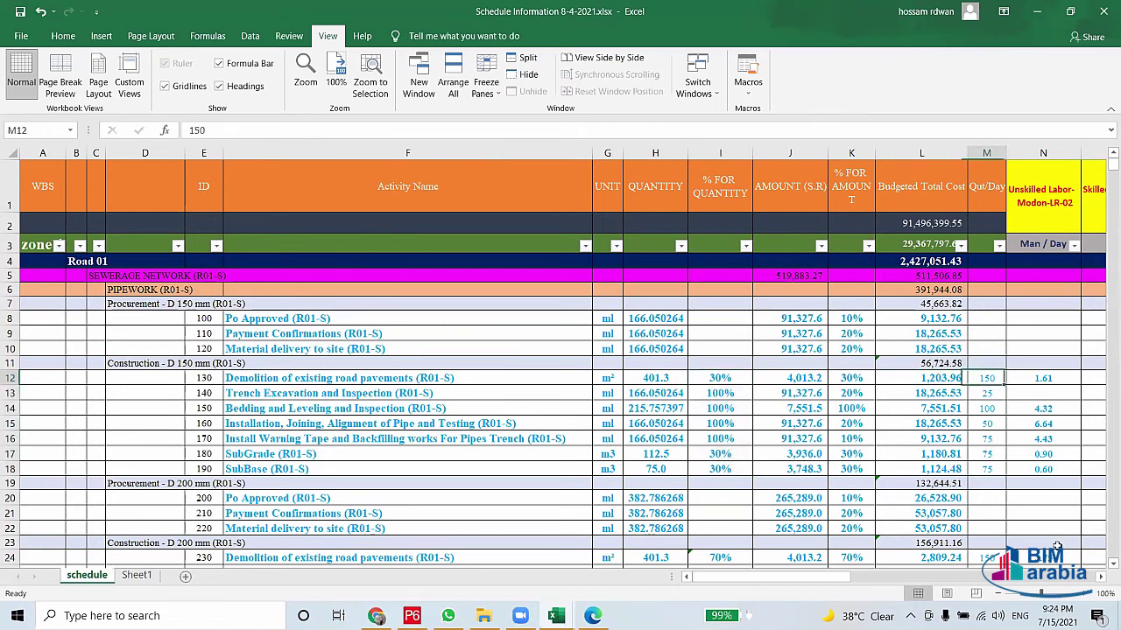
Scroll through the labour and equipment columns and back to Trench Excavation and Inspection
{"action": "left_click", "coordinate": [1101, 578]}
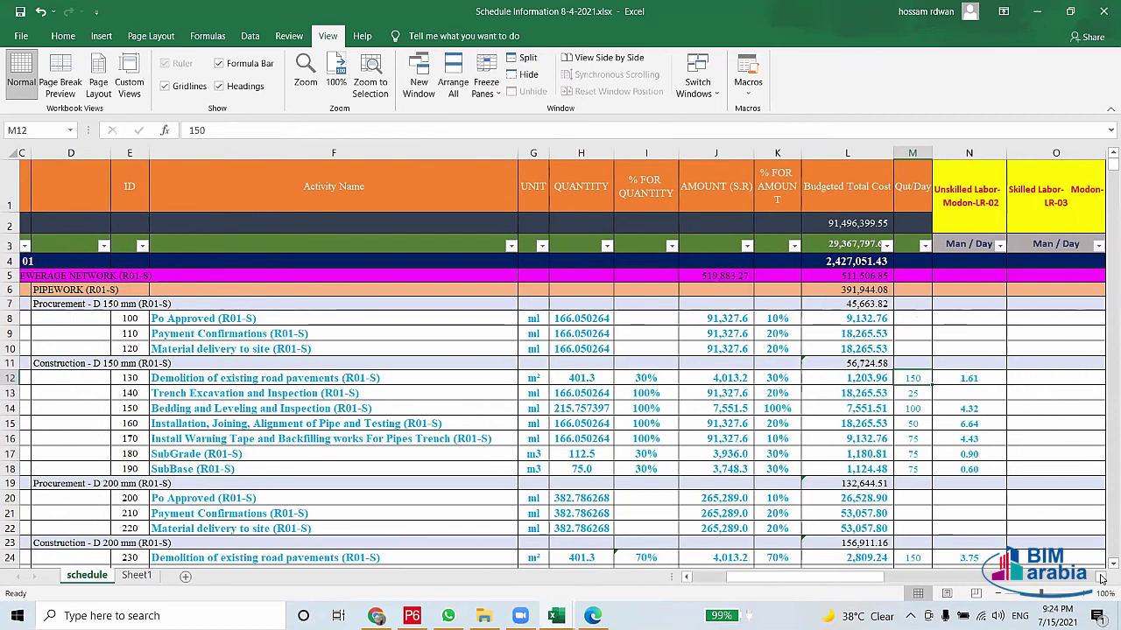
{"action": "left_click", "coordinate": [1101, 578]}
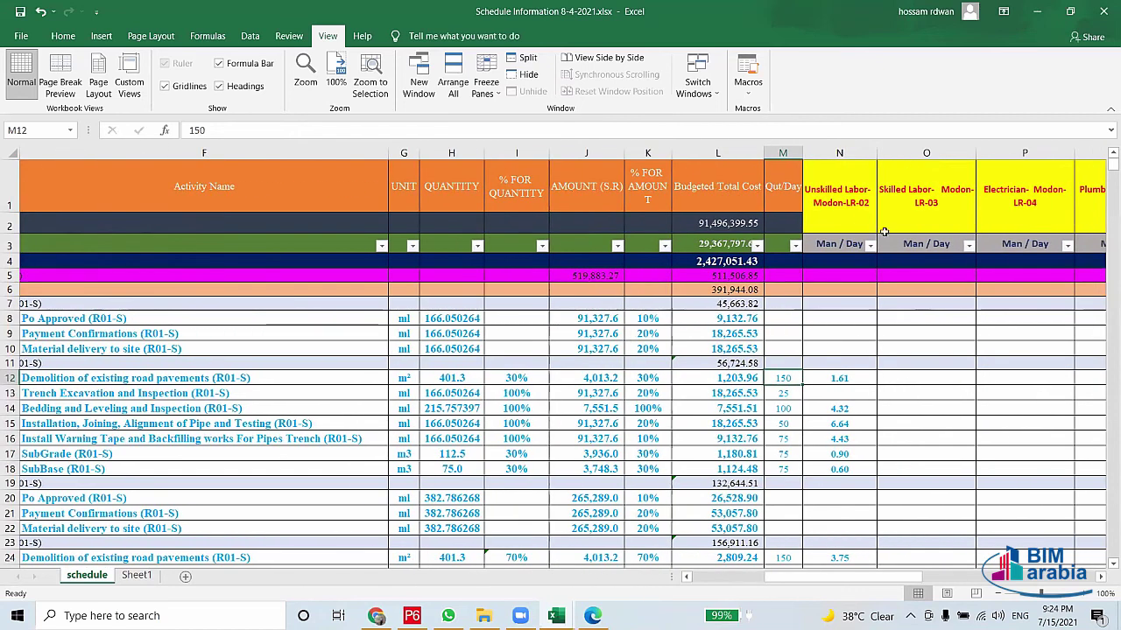
{"action": "left_click", "coordinate": [1101, 582]}
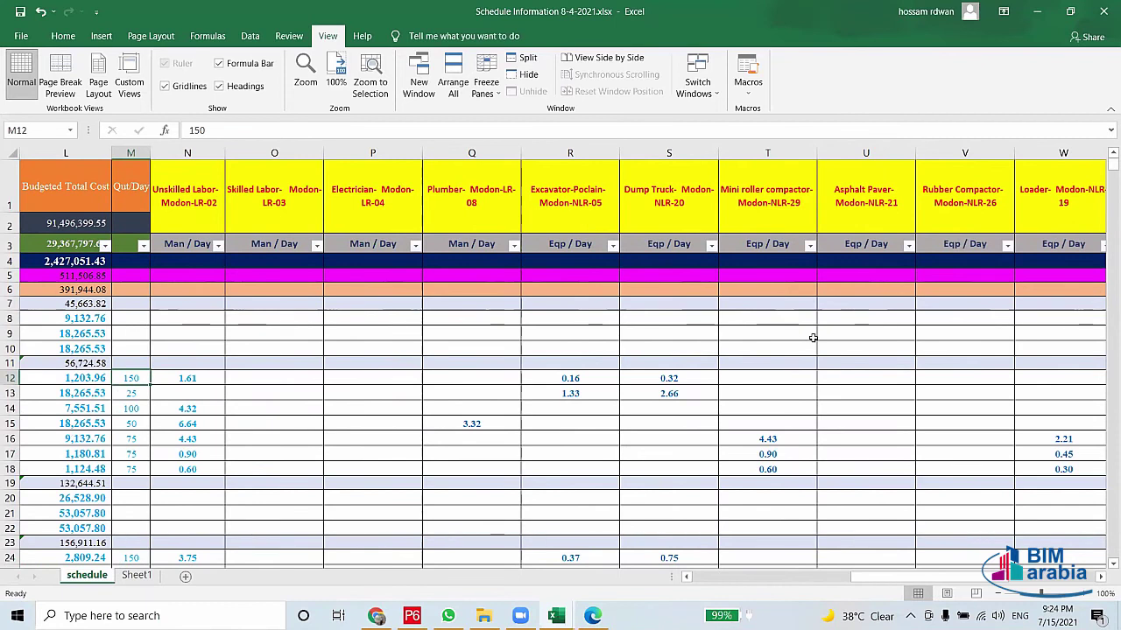
{"action": "mouse_move", "coordinate": [853, 577]}
{"action": "left_mouse_down"}
{"action": "mouse_move", "coordinate": [757, 591]}
{"action": "mouse_move", "coordinate": [443, 518]}
{"action": "left_mouse_up"}
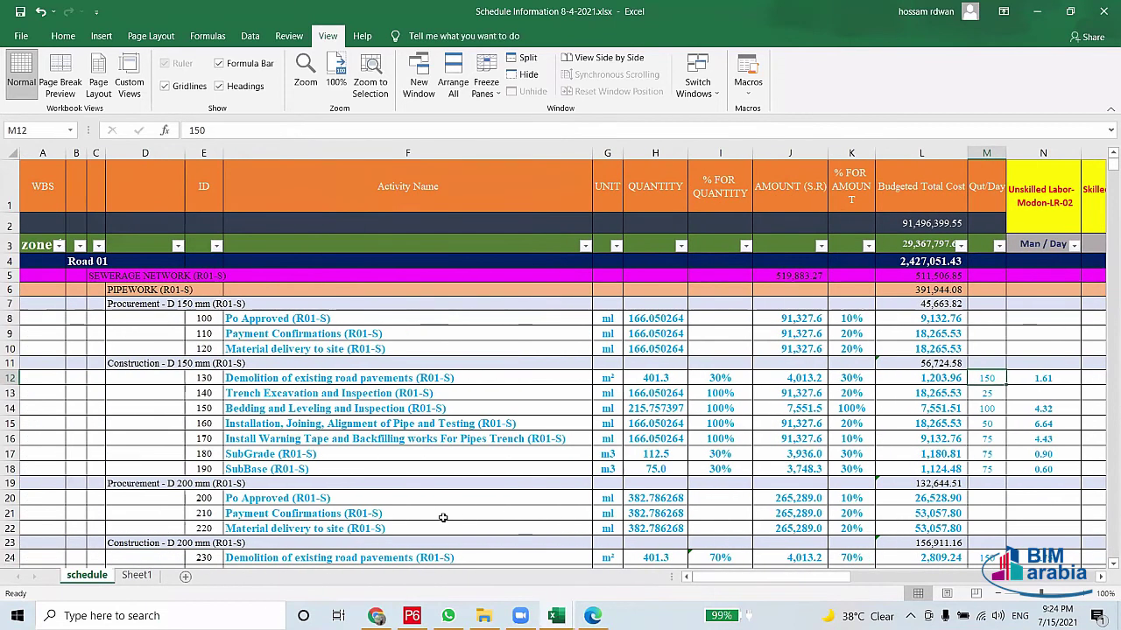
{"action": "left_click", "coordinate": [358, 395]}
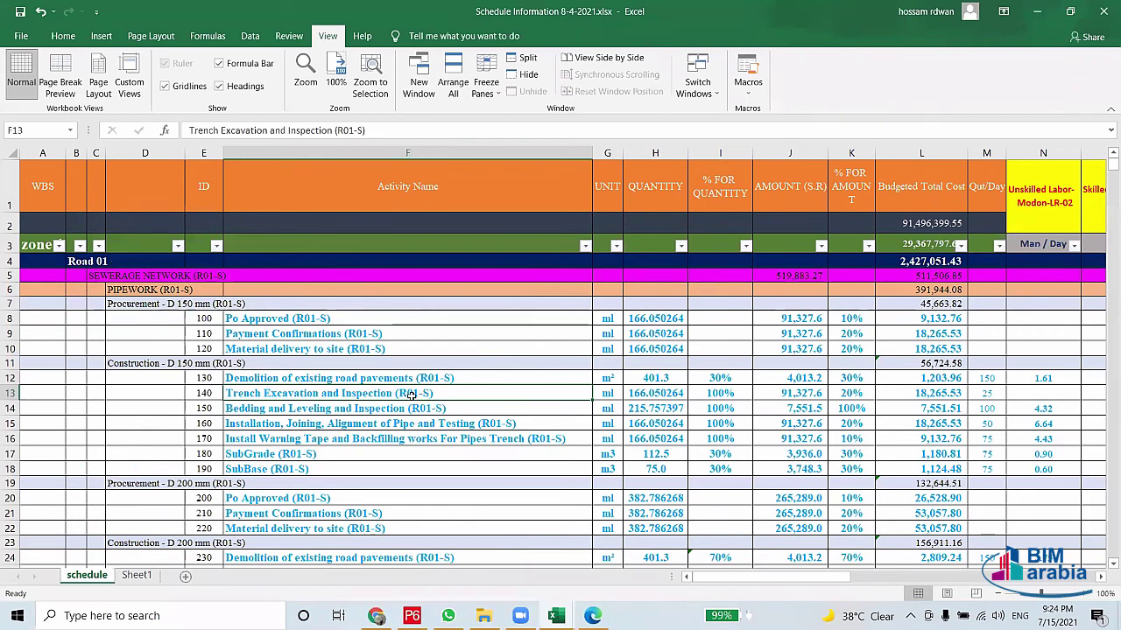
{"action": "scroll", "coordinate": [263, 88], "scroll_direction": "up", "scroll_amount": 6}
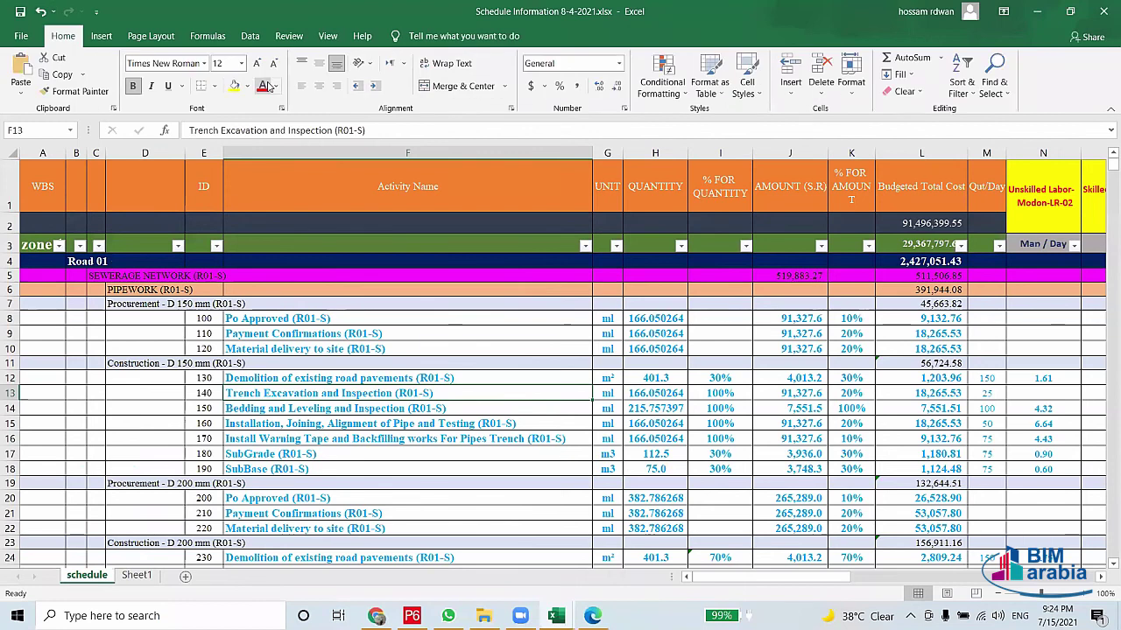
Make Trench Excavation and Inspection (R01-S) red, then switch to the BOQ workbook
{"action": "left_click", "coordinate": [265, 88]}
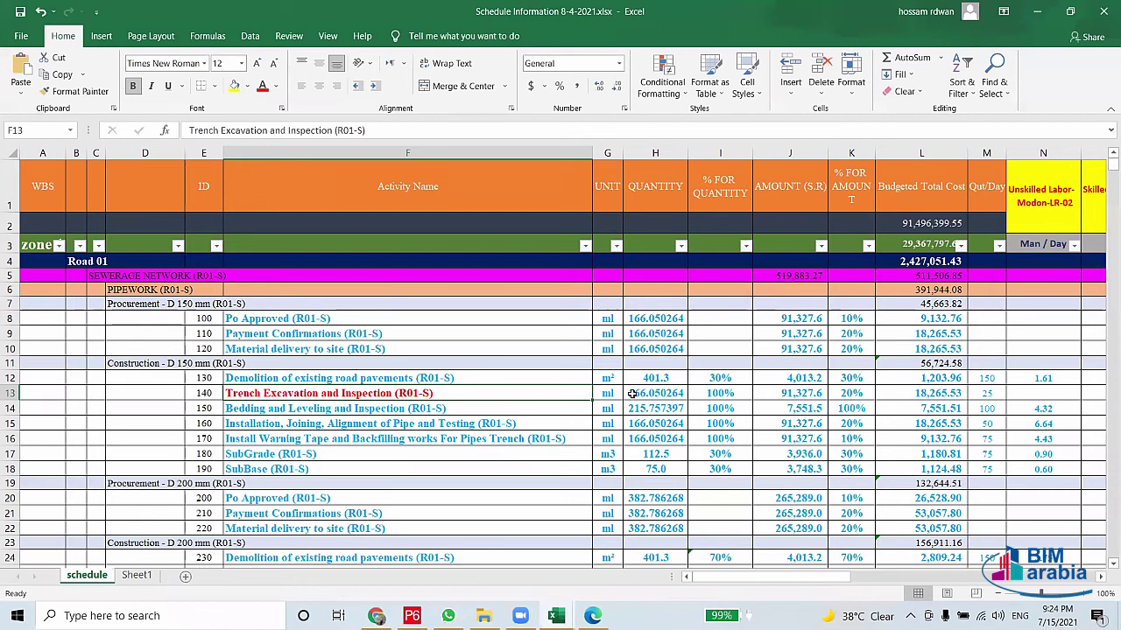
{"action": "left_click", "coordinate": [632, 393]}
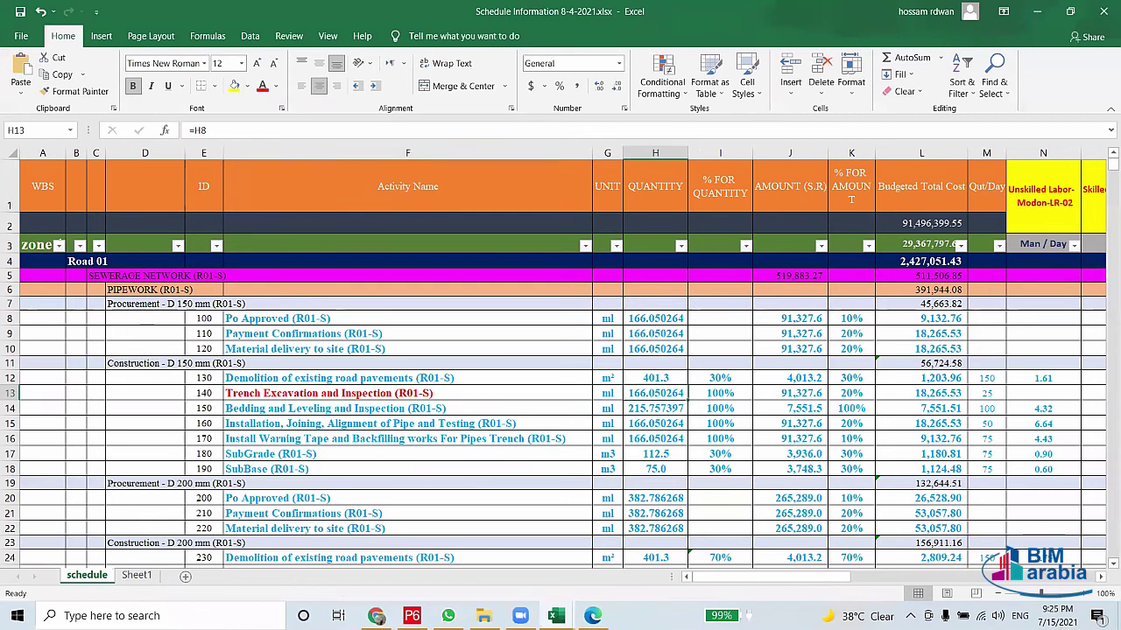
{"action": "mouse_move", "coordinate": [556, 616]}
{"action": "left_click", "coordinate": [767, 569]}
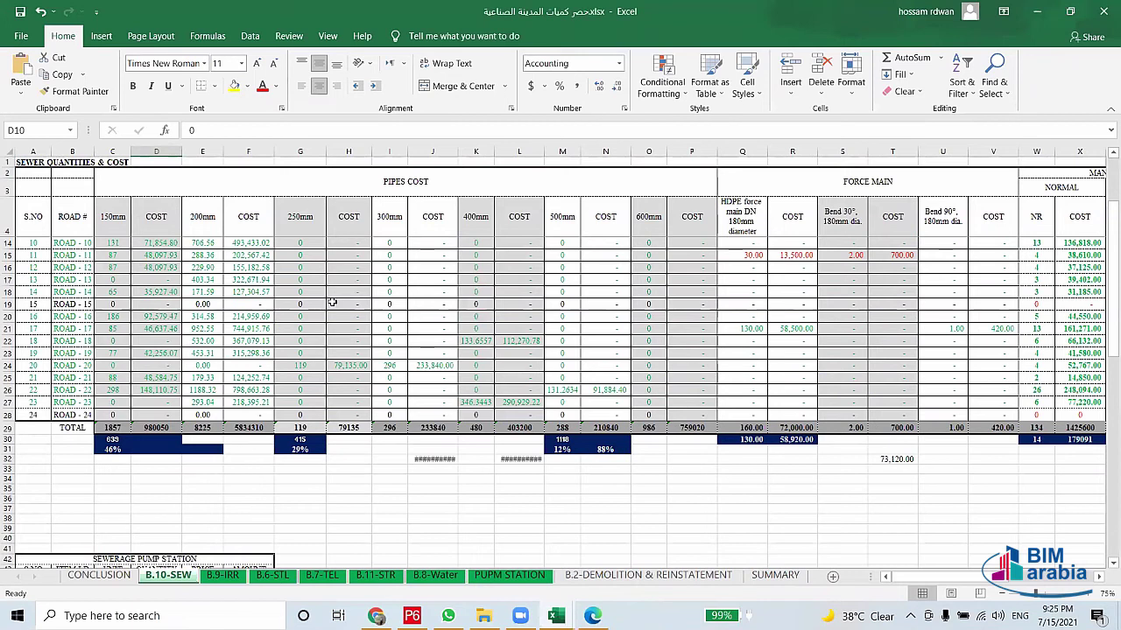
Scroll up the B.10-SEW sheet and return to Schedule Information 8-4-2021
{"action": "scroll", "coordinate": [333, 302], "scroll_direction": "up", "scroll_amount": 3}
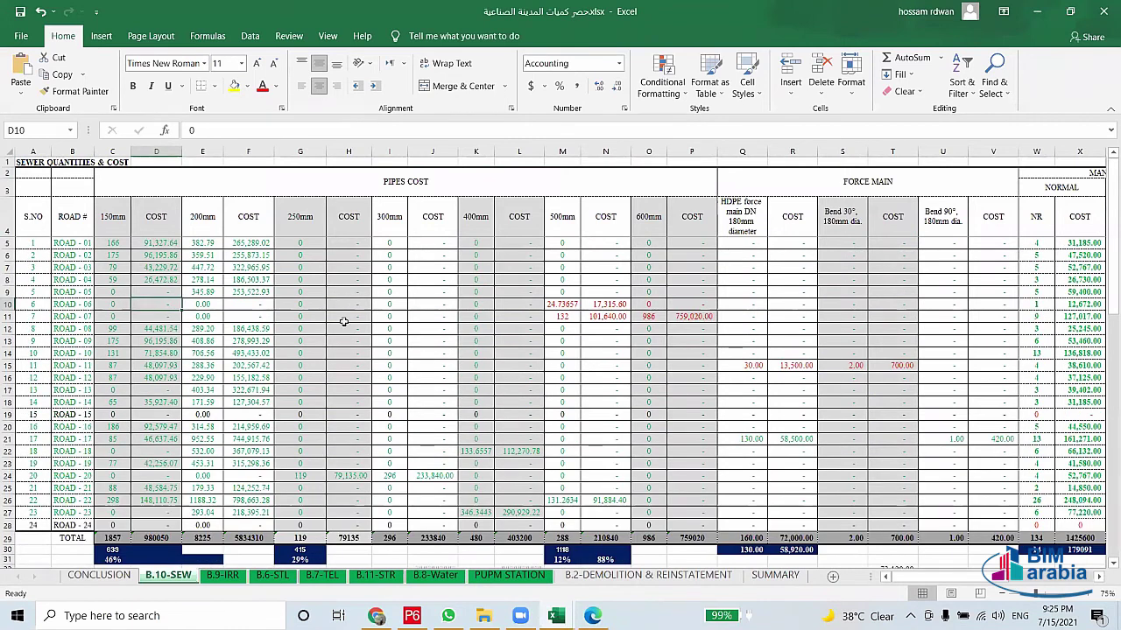
{"action": "mouse_move", "coordinate": [558, 615]}
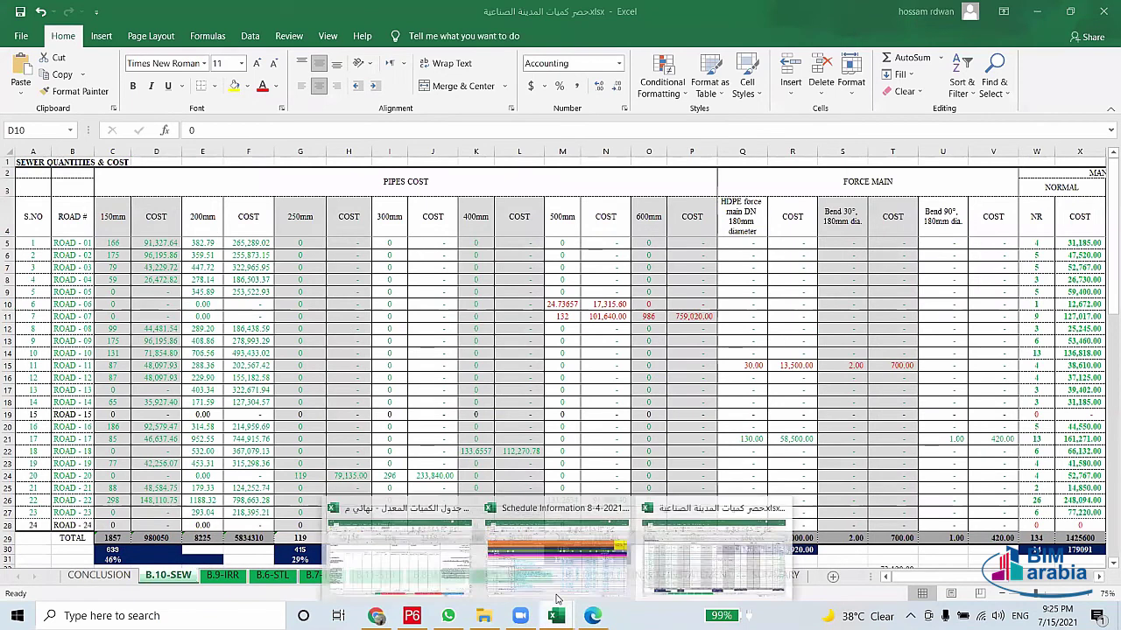
{"action": "left_click", "coordinate": [525, 557]}
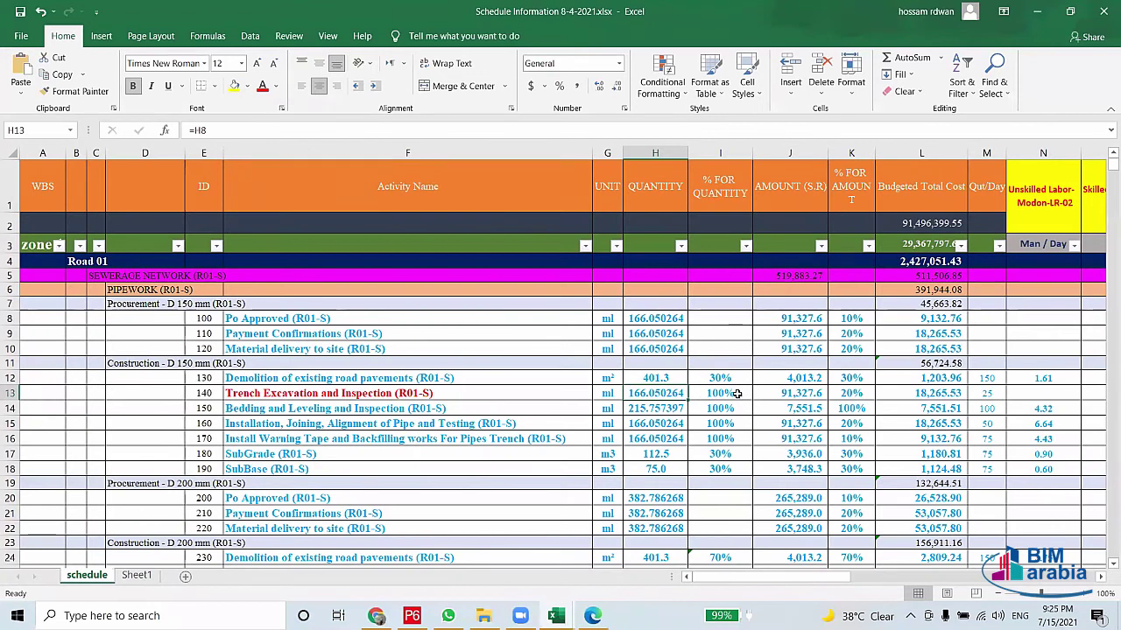
{"action": "left_click", "coordinate": [737, 394]}
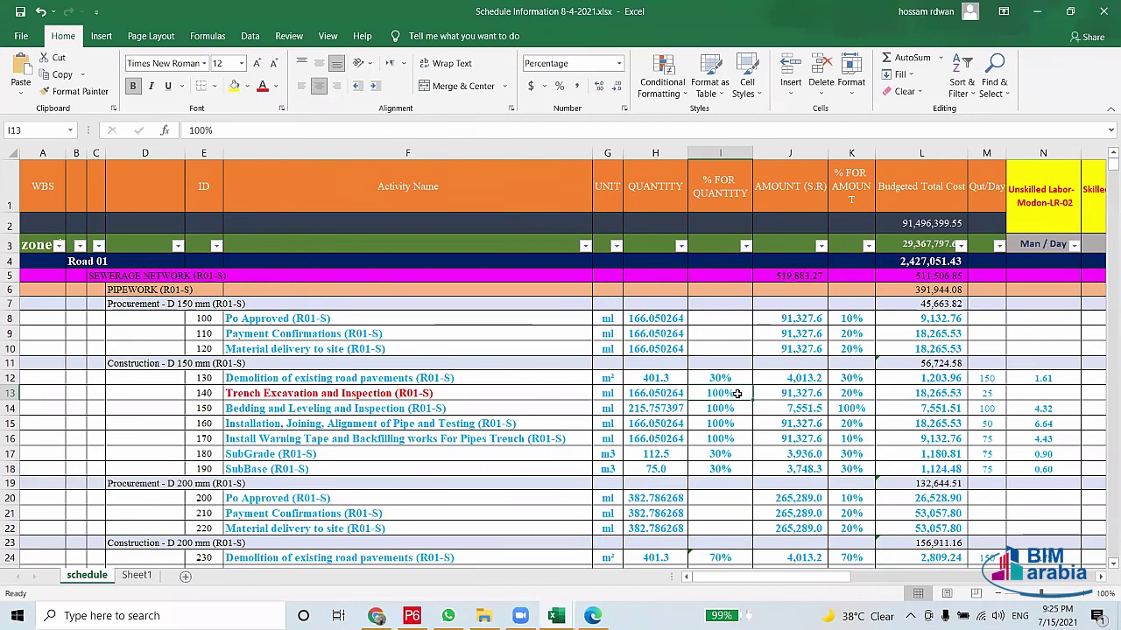
{"action": "left_click", "coordinate": [10, 393]}
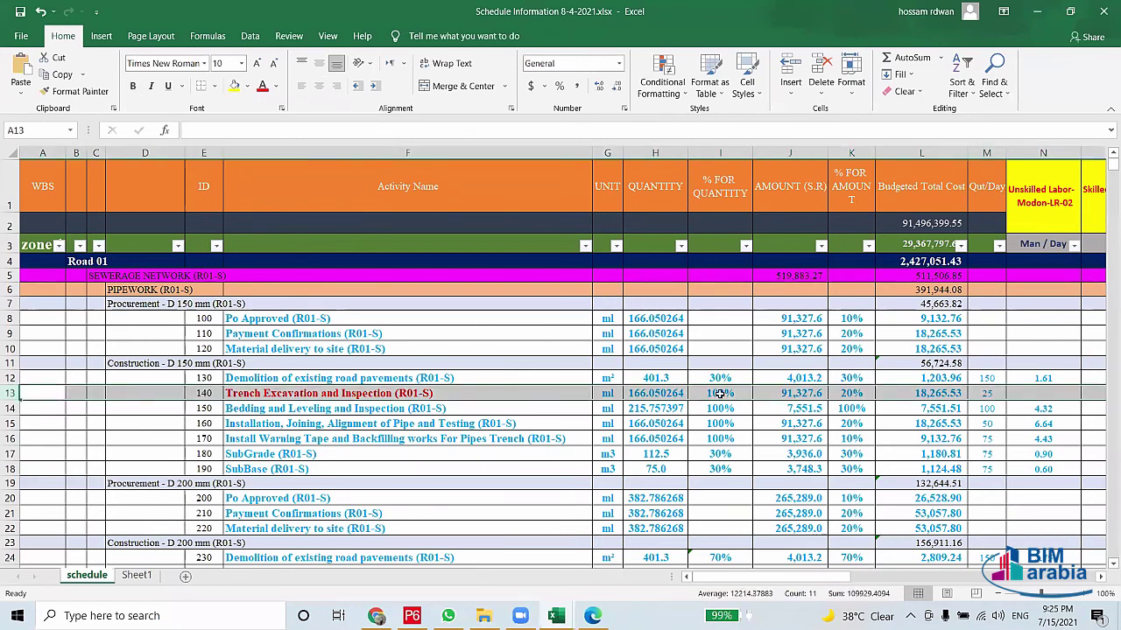
{"action": "left_click", "coordinate": [720, 394]}
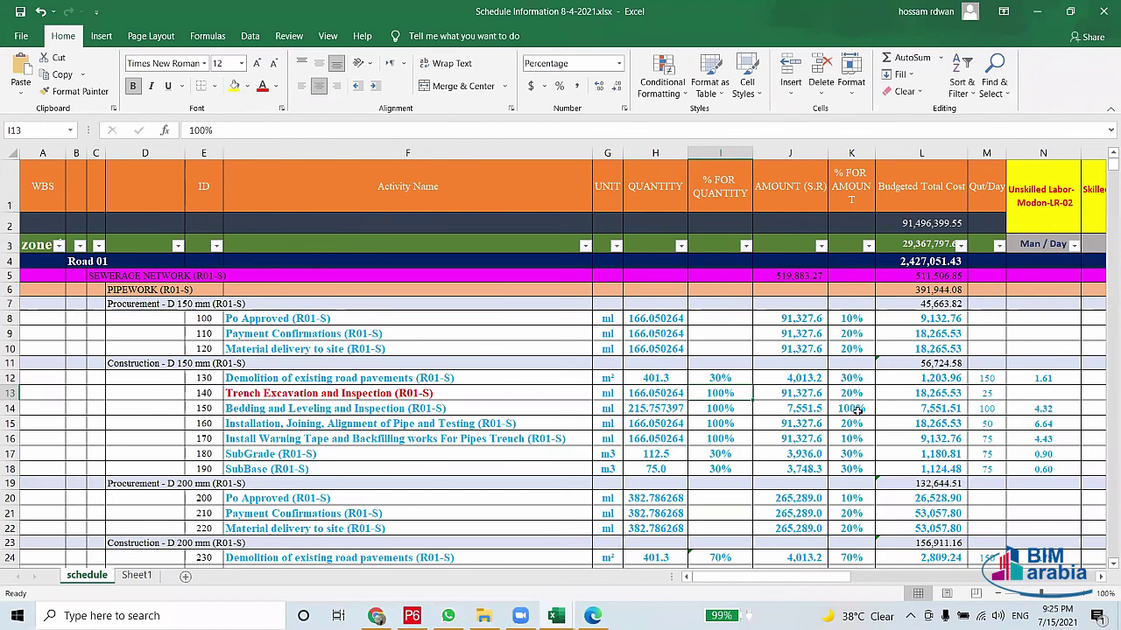
{"action": "left_click_drag", "start_coordinate": [720, 393], "coordinate": [720, 393]}
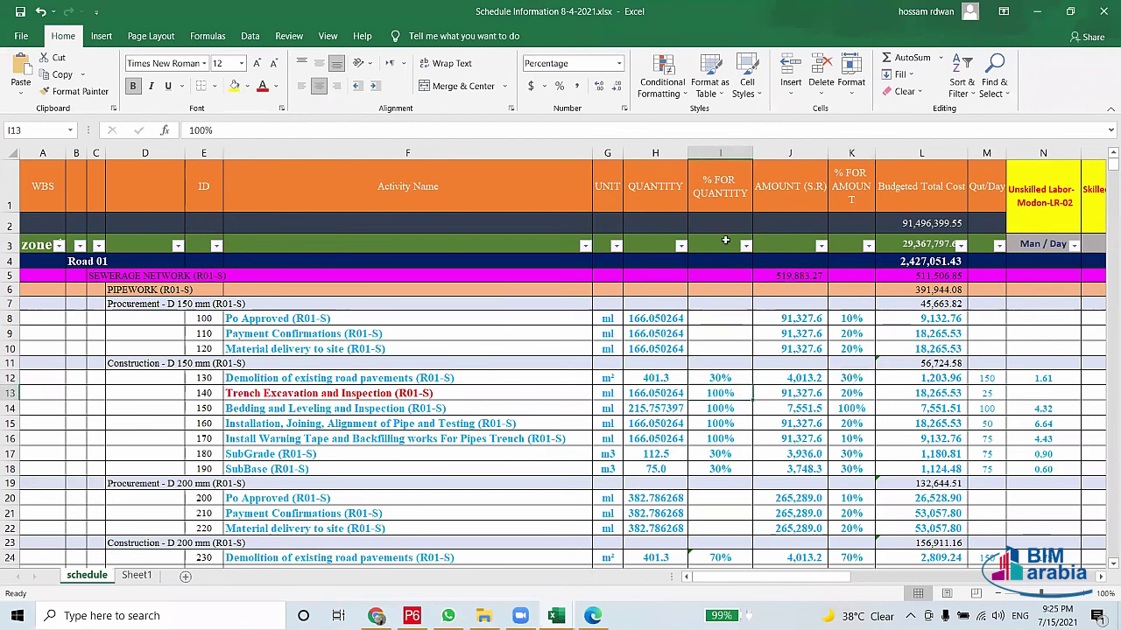
{"action": "left_click", "coordinate": [718, 150]}
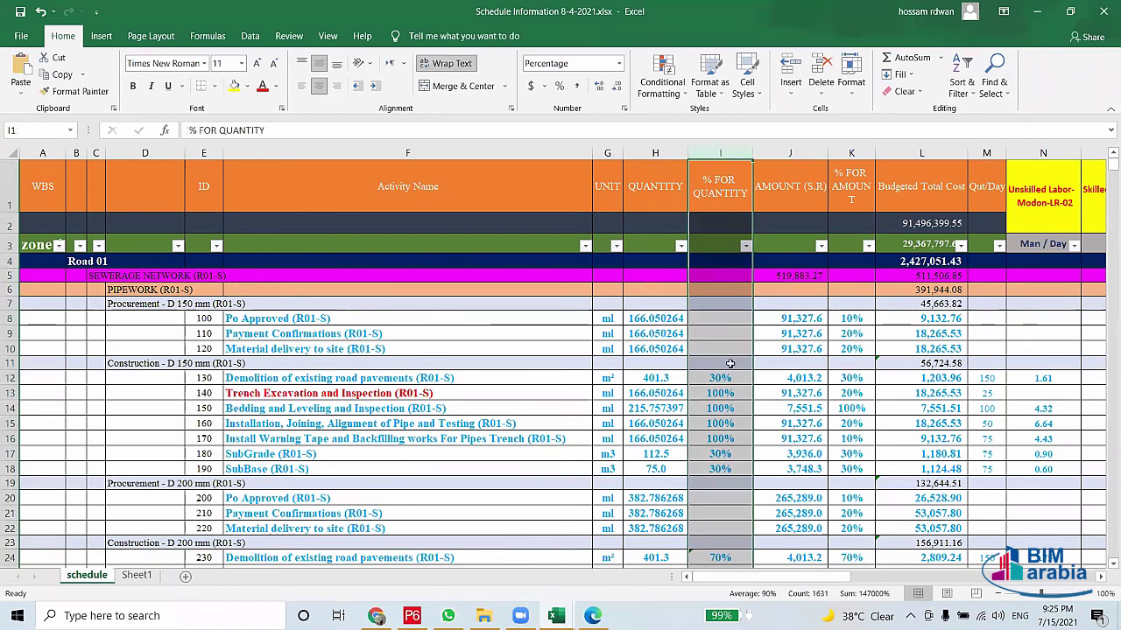
{"action": "left_click", "coordinate": [711, 375]}
{"action": "left_click_drag", "start_coordinate": [711, 374], "coordinate": [720, 469]}
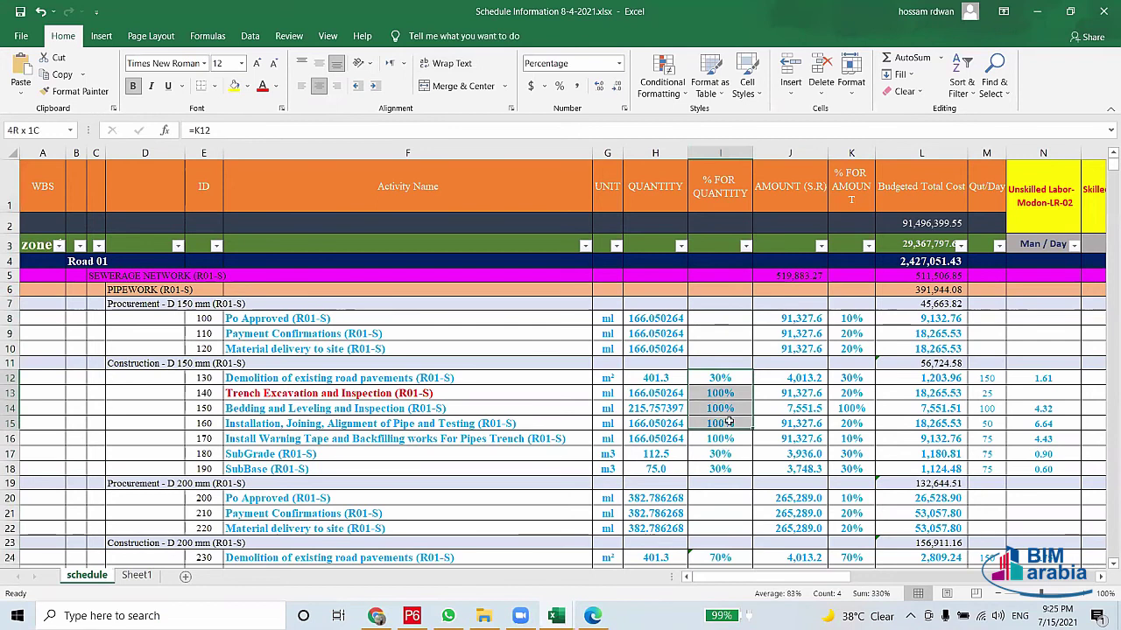
{"action": "left_click_drag", "start_coordinate": [863, 375], "coordinate": [858, 470]}
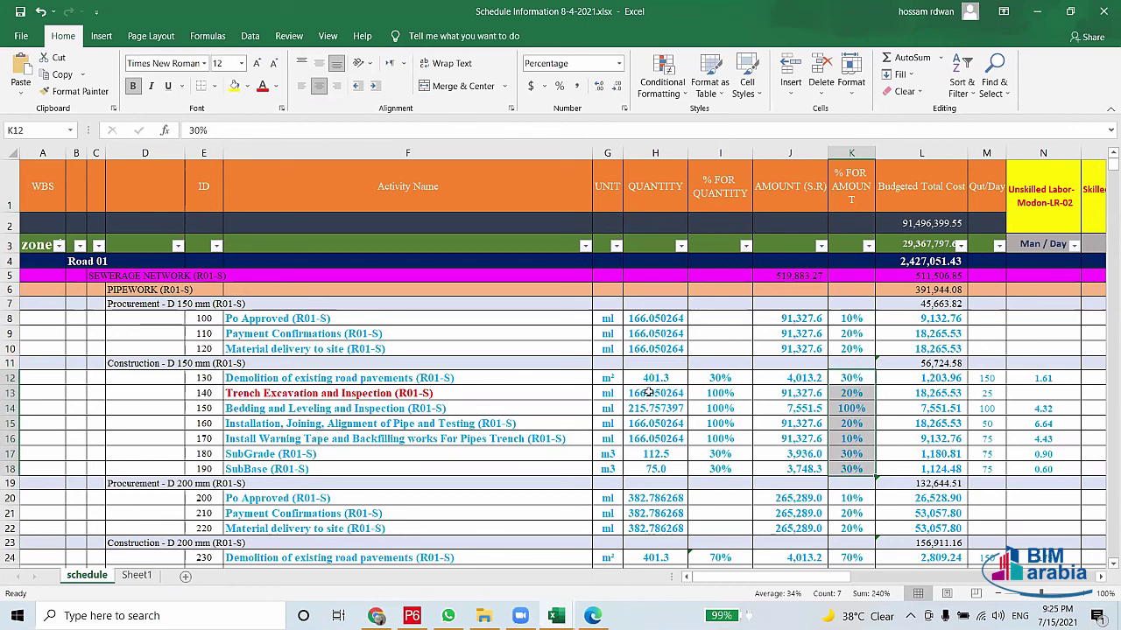
{"action": "left_click", "coordinate": [597, 384]}
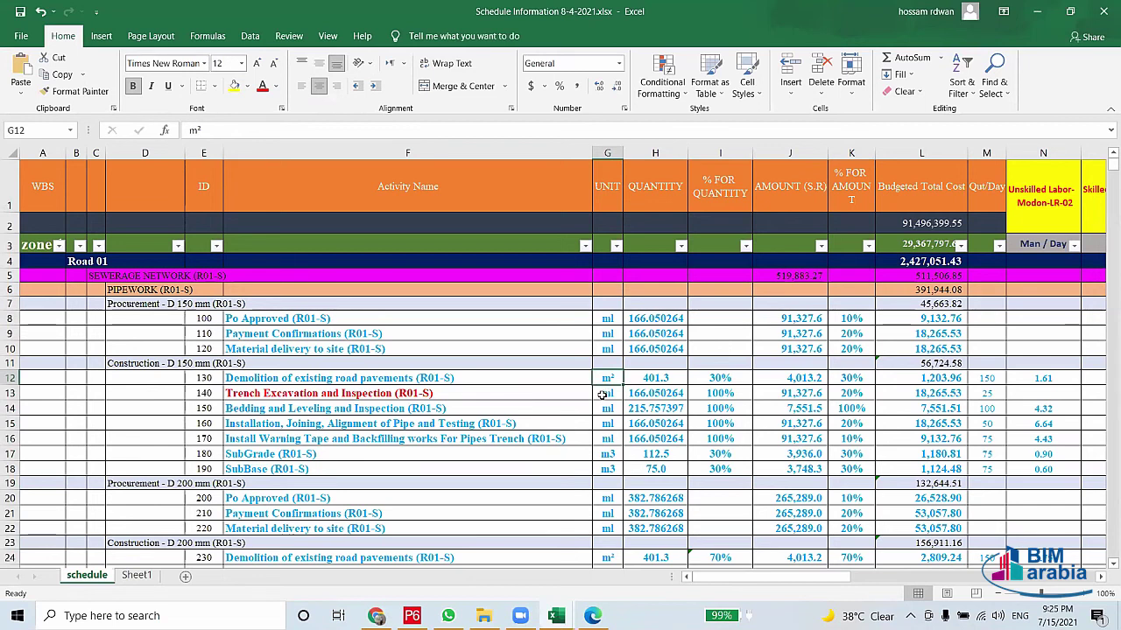
{"action": "left_click", "coordinate": [267, 376]}
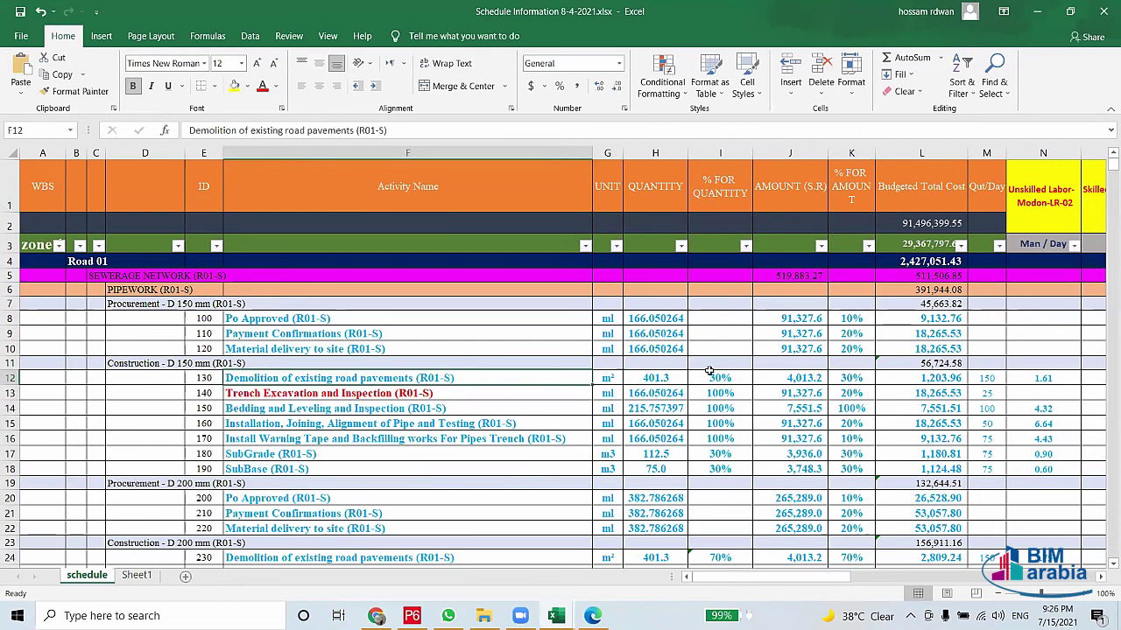
{"action": "left_click", "coordinate": [608, 379]}
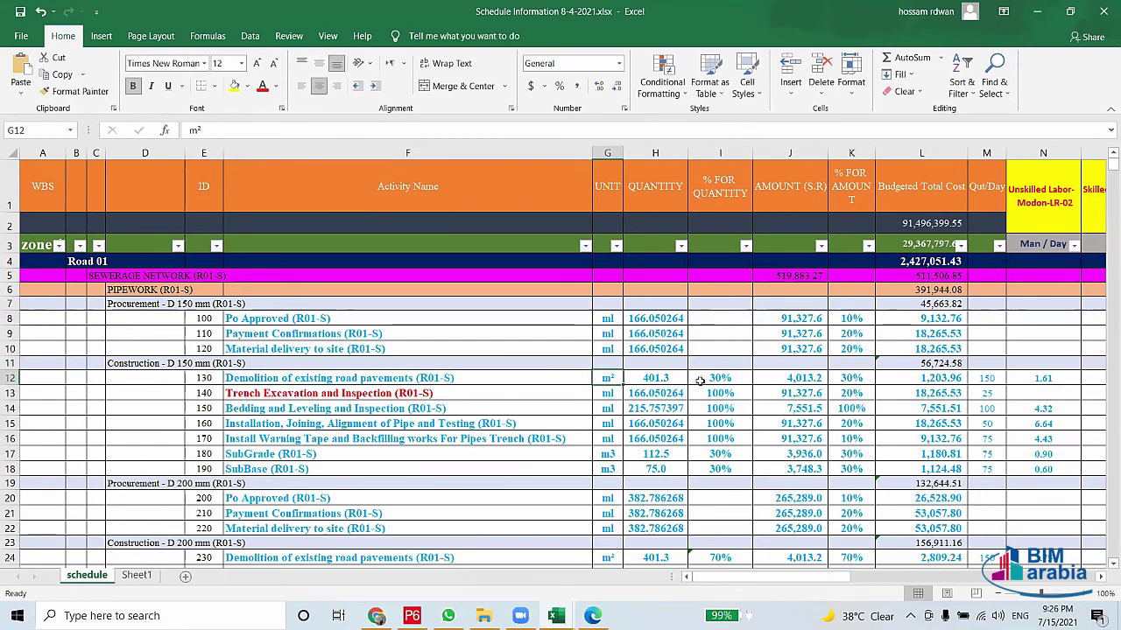
{"action": "left_click", "coordinate": [707, 377]}
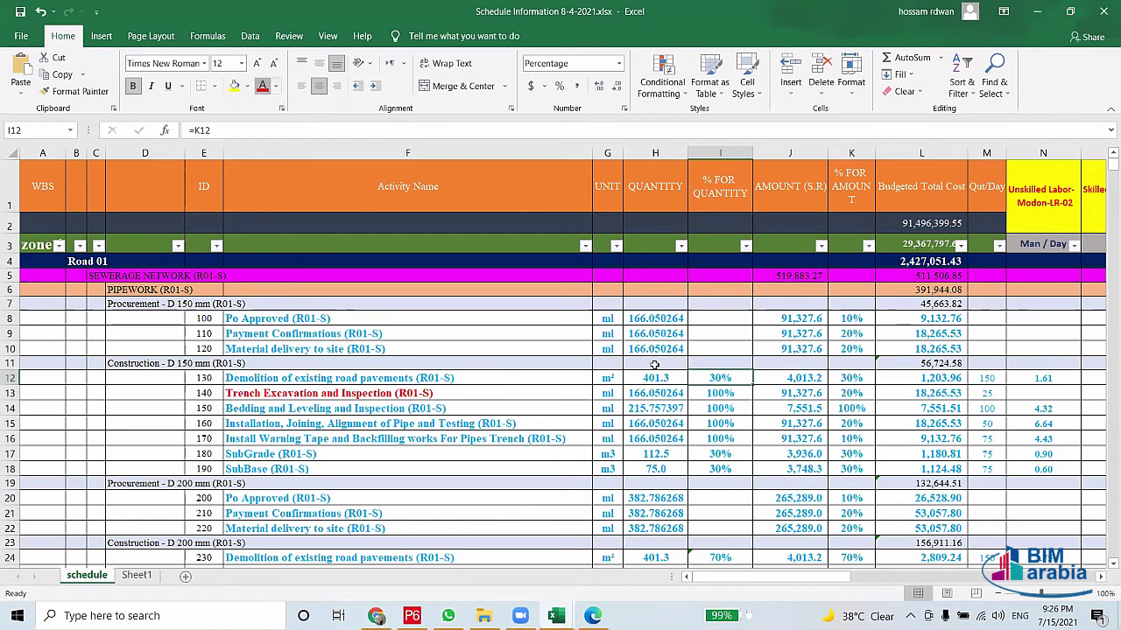
Color the 30% (I12) and 70% (I24) demolition quantity percentages red
{"action": "left_click", "coordinate": [262, 88]}
{"action": "scroll", "coordinate": [269, 97], "scroll_direction": "down", "scroll_amount": 1}
{"action": "left_click", "coordinate": [720, 465]}
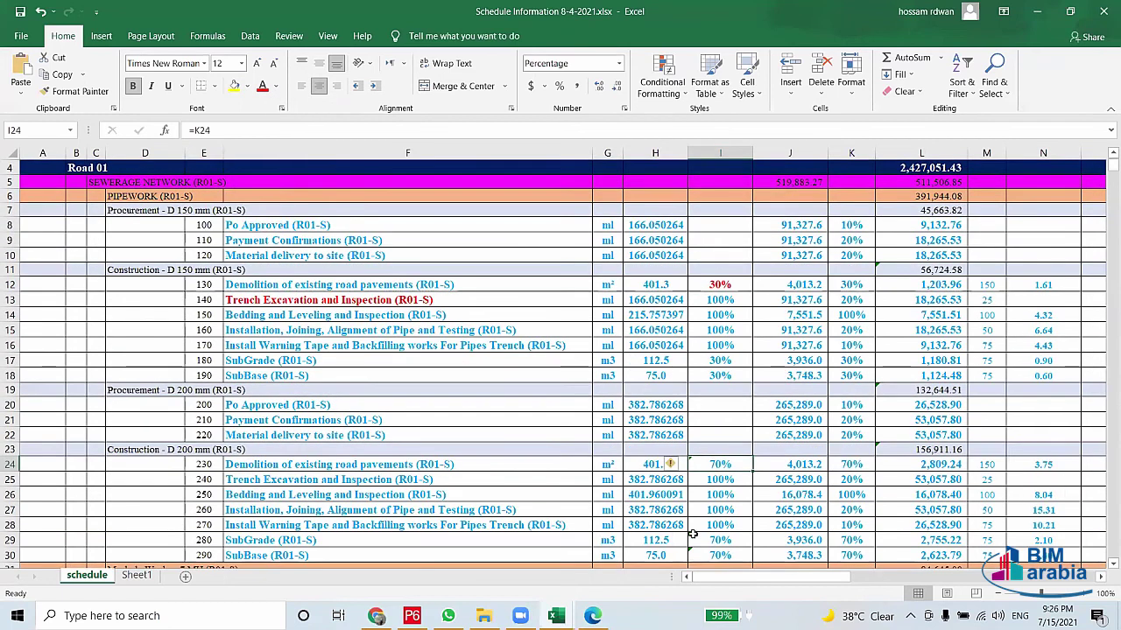
{"action": "left_click", "coordinate": [261, 88]}
{"action": "scroll", "coordinate": [258, 97], "scroll_direction": "up", "scroll_amount": 1}
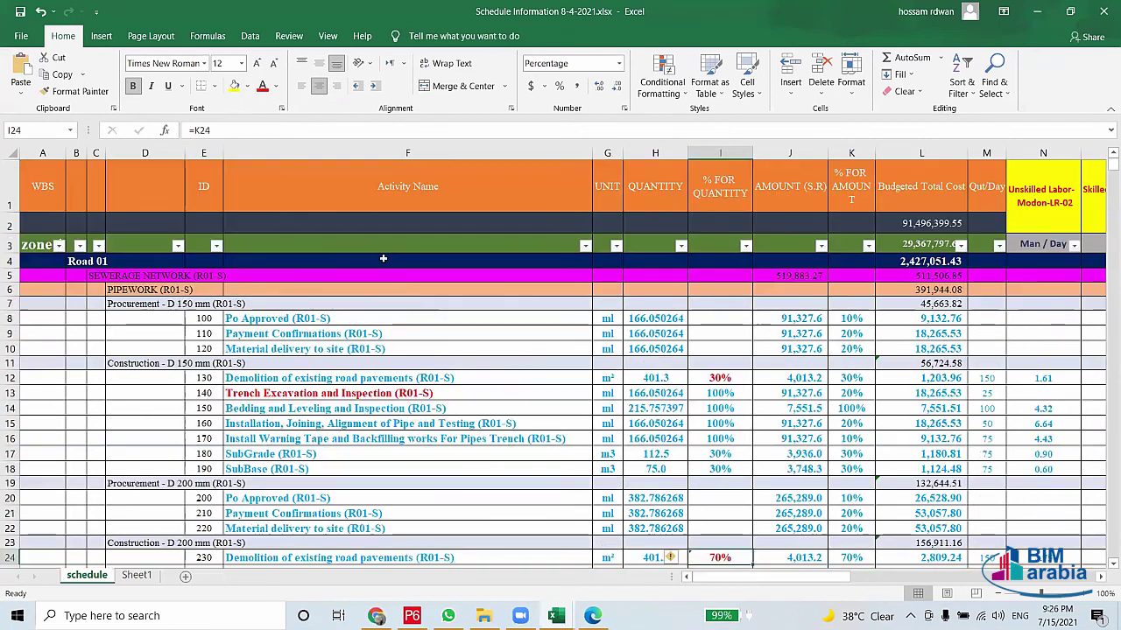
{"action": "scroll", "coordinate": [568, 431], "scroll_direction": "down", "scroll_amount": 1}
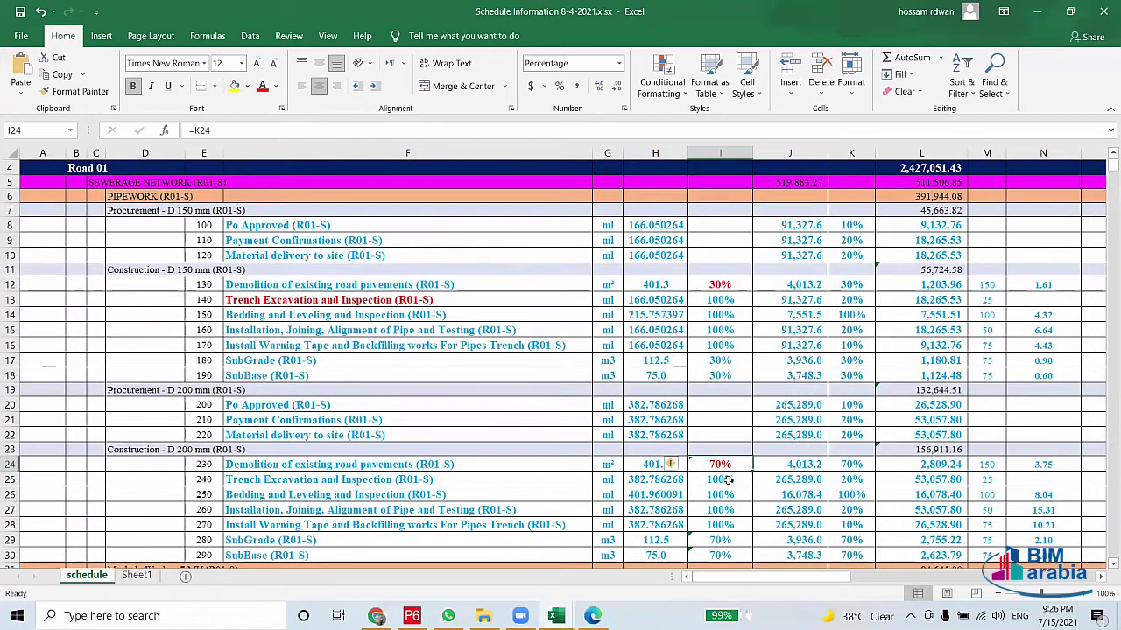
{"action": "scroll", "coordinate": [713, 367], "scroll_direction": "up", "scroll_amount": 1}
{"action": "scroll", "coordinate": [724, 535], "scroll_direction": "down", "scroll_amount": 1}
{"action": "left_click", "coordinate": [115, 271]}
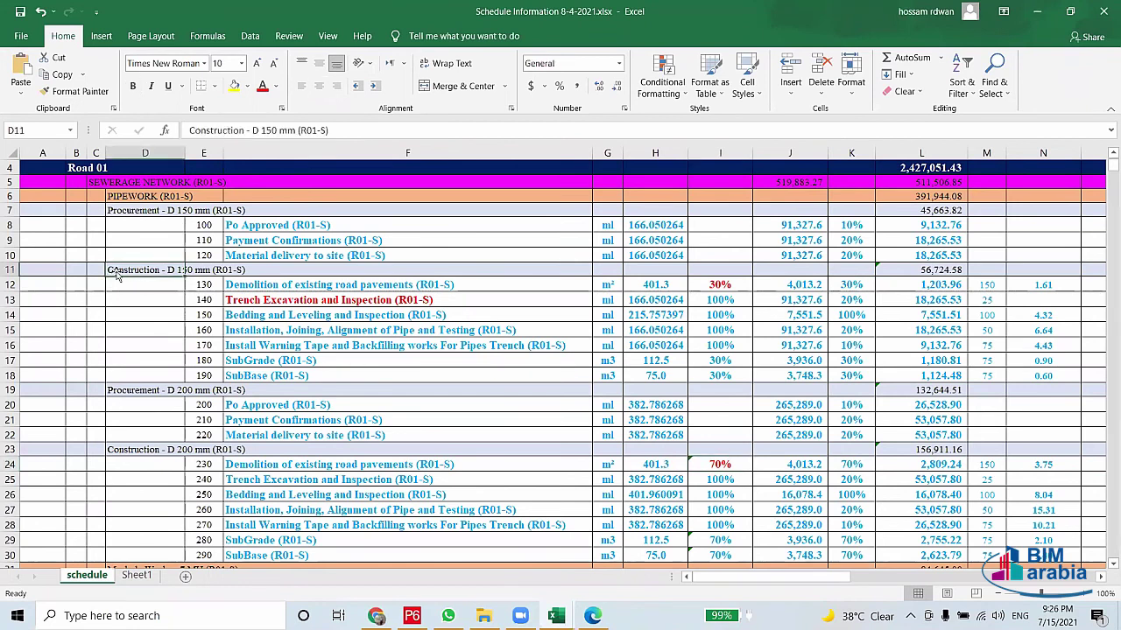
{"action": "left_click", "coordinate": [9, 270]}
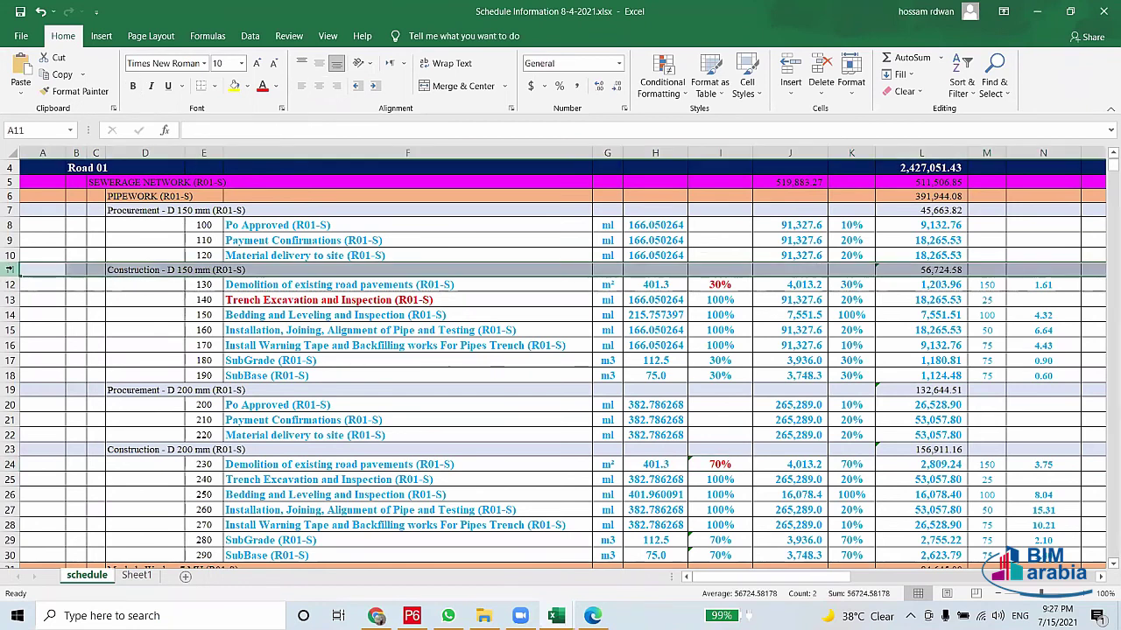
{"action": "left_click", "coordinate": [9, 389]}
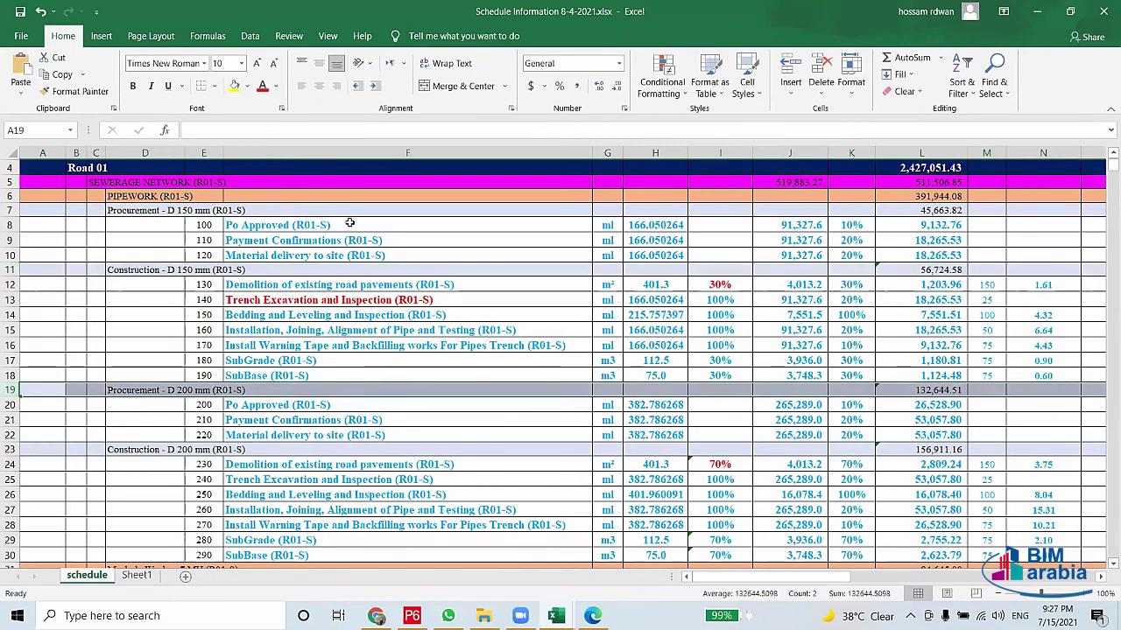
{"action": "left_click_drag", "start_coordinate": [355, 225], "coordinate": [393, 371]}
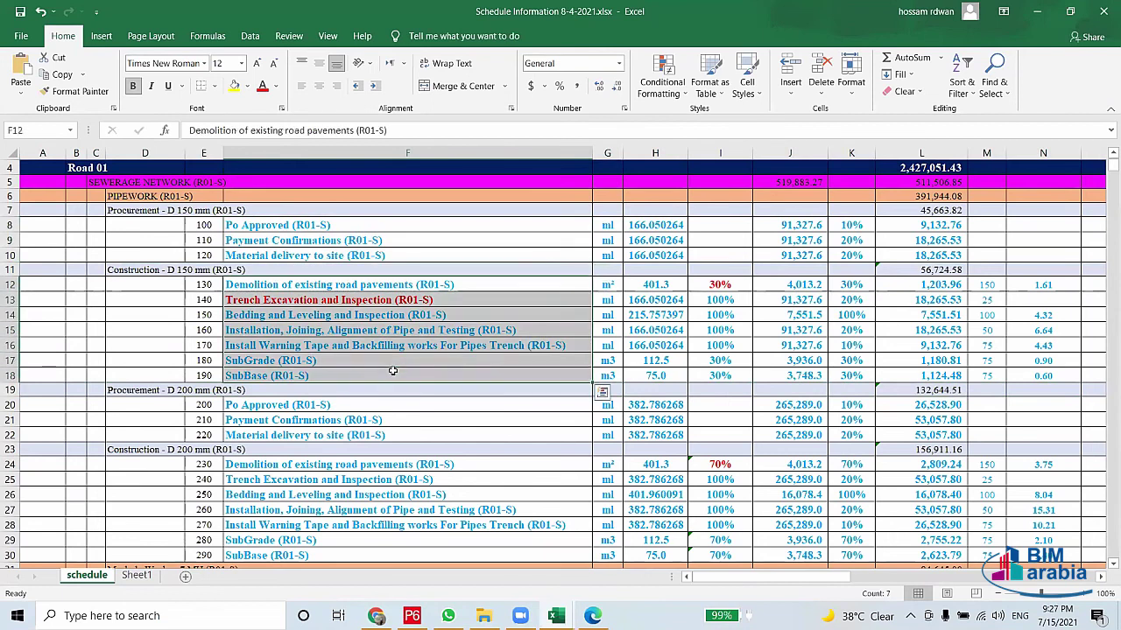
{"action": "left_click", "coordinate": [427, 284]}
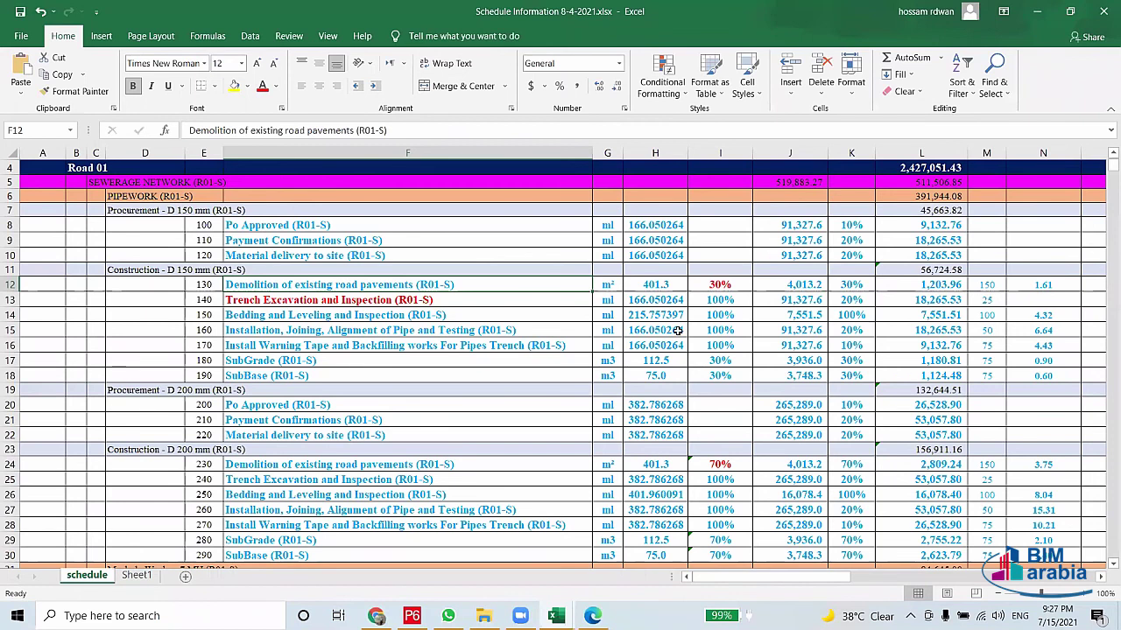
{"action": "left_click", "coordinate": [724, 281]}
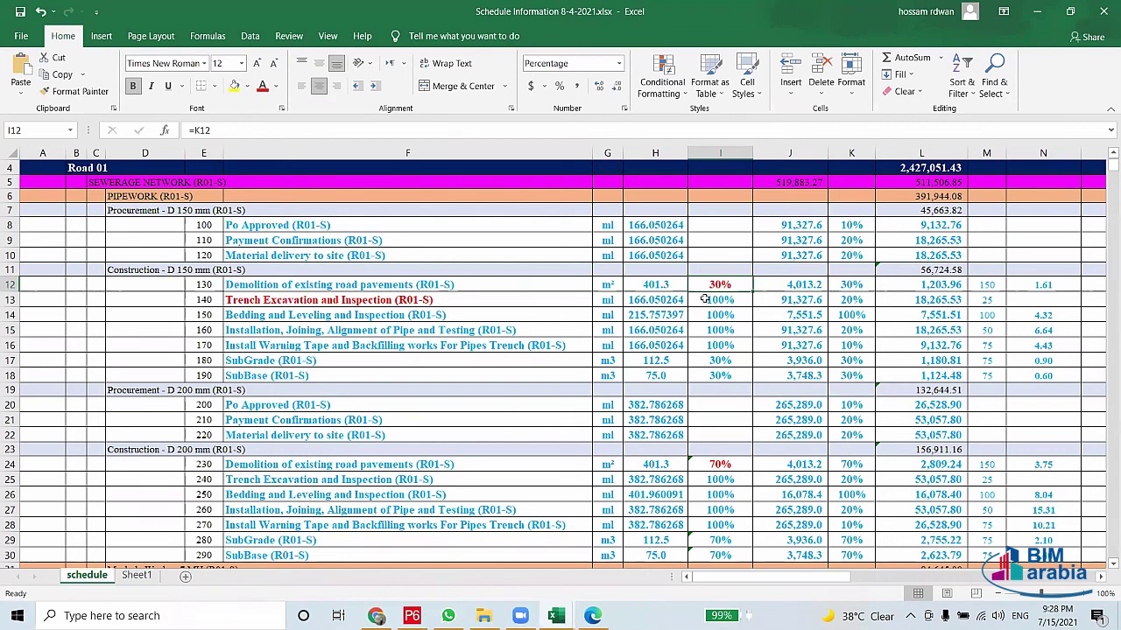
{"action": "left_click_drag", "start_coordinate": [705, 299], "coordinate": [705, 315]}
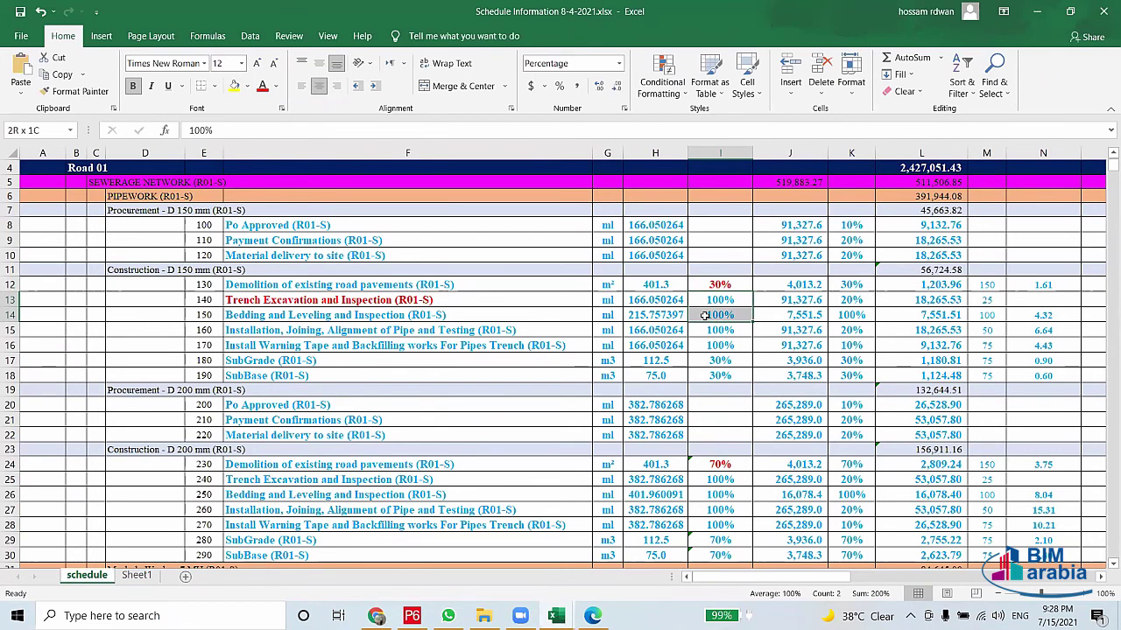
{"action": "left_click", "coordinate": [235, 346]}
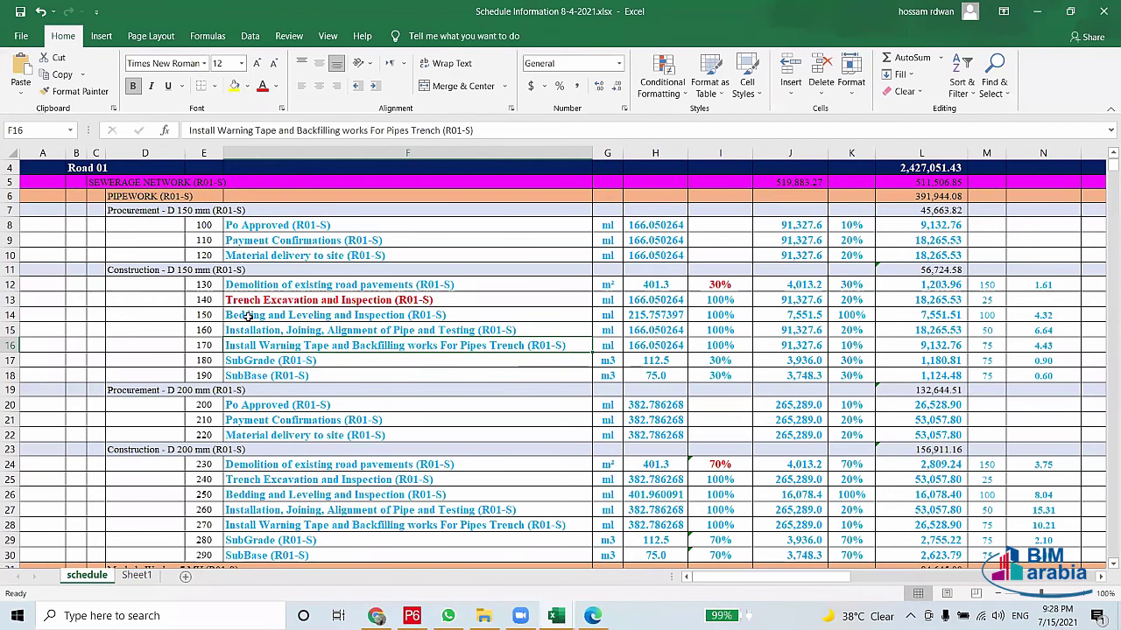
{"action": "left_click_drag", "start_coordinate": [248, 317], "coordinate": [249, 335]}
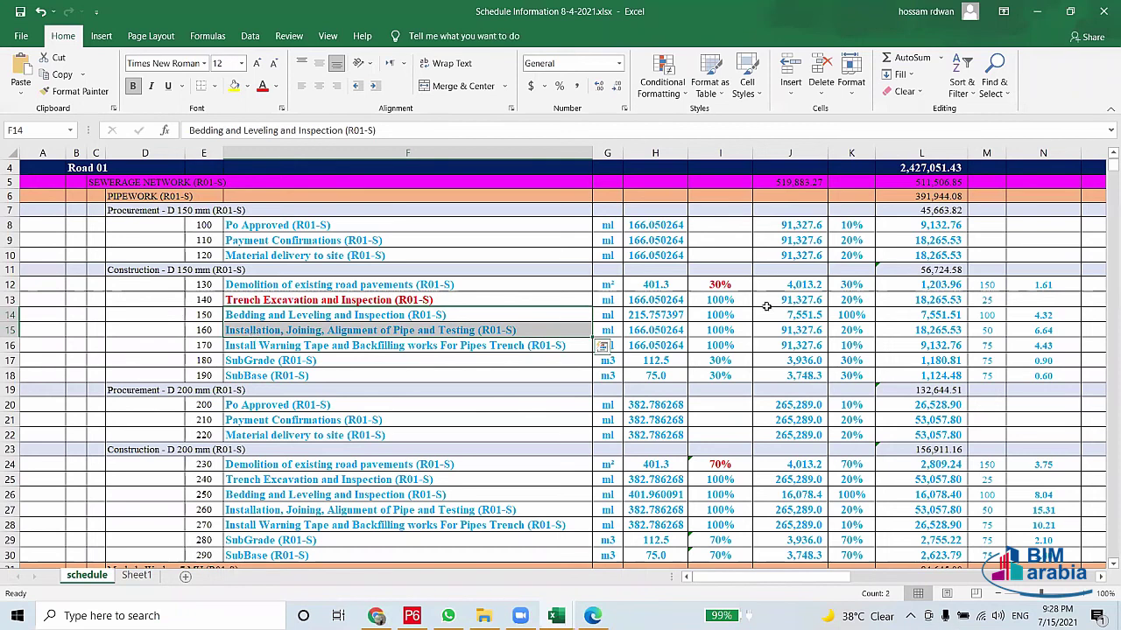
{"action": "left_click_drag", "start_coordinate": [859, 285], "coordinate": [861, 288]}
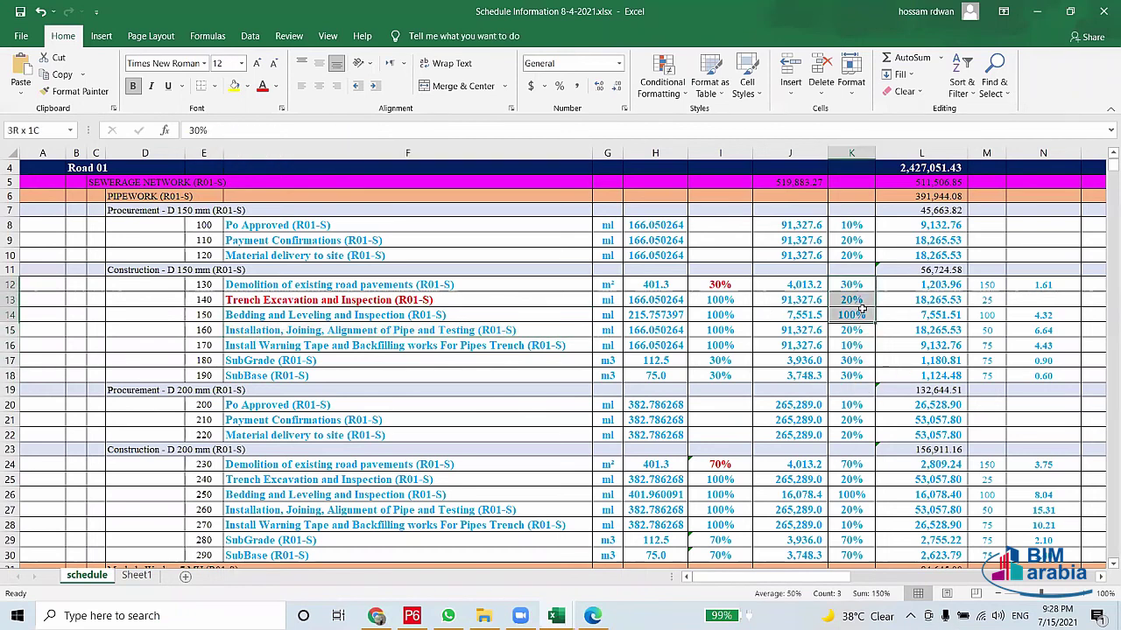
{"action": "left_click", "coordinate": [851, 468]}
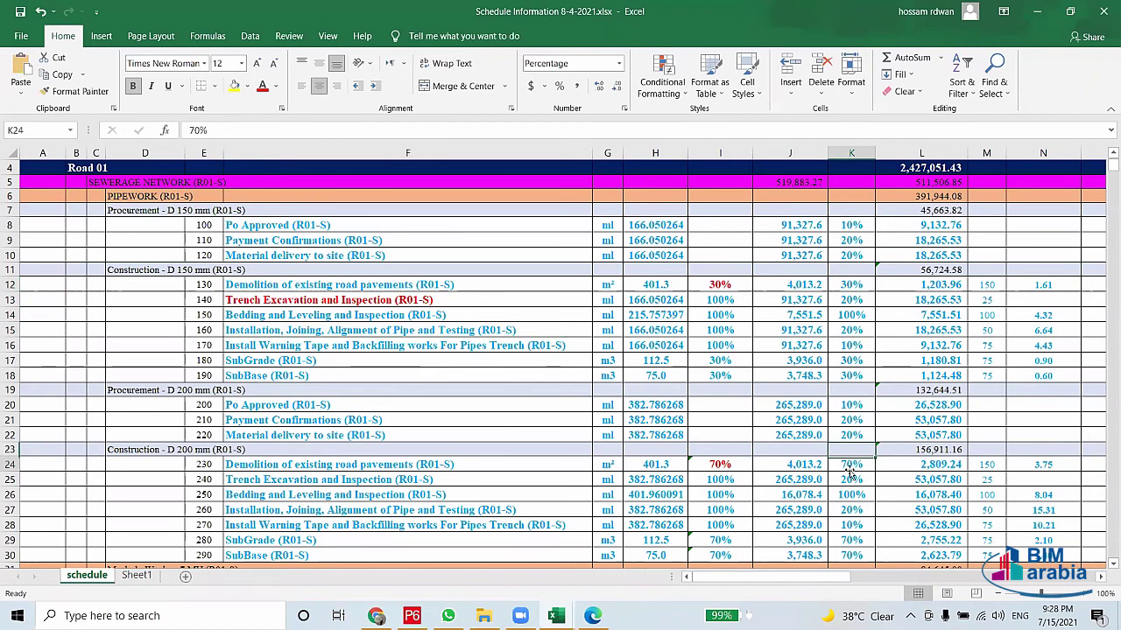
{"action": "left_click", "coordinate": [732, 285]}
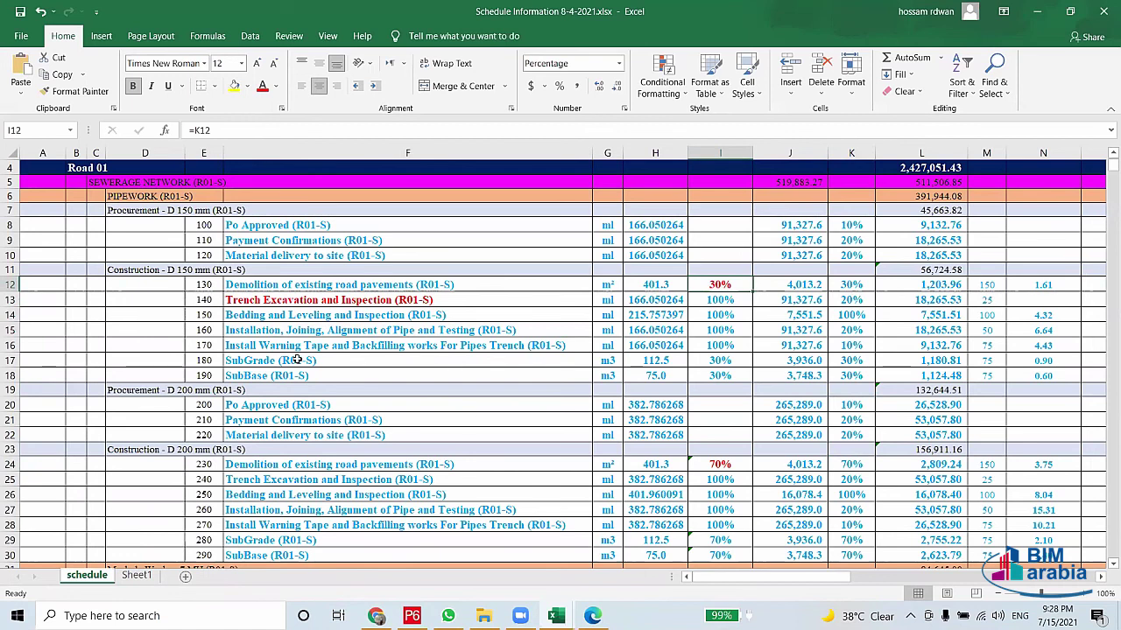
{"action": "left_click", "coordinate": [10, 315]}
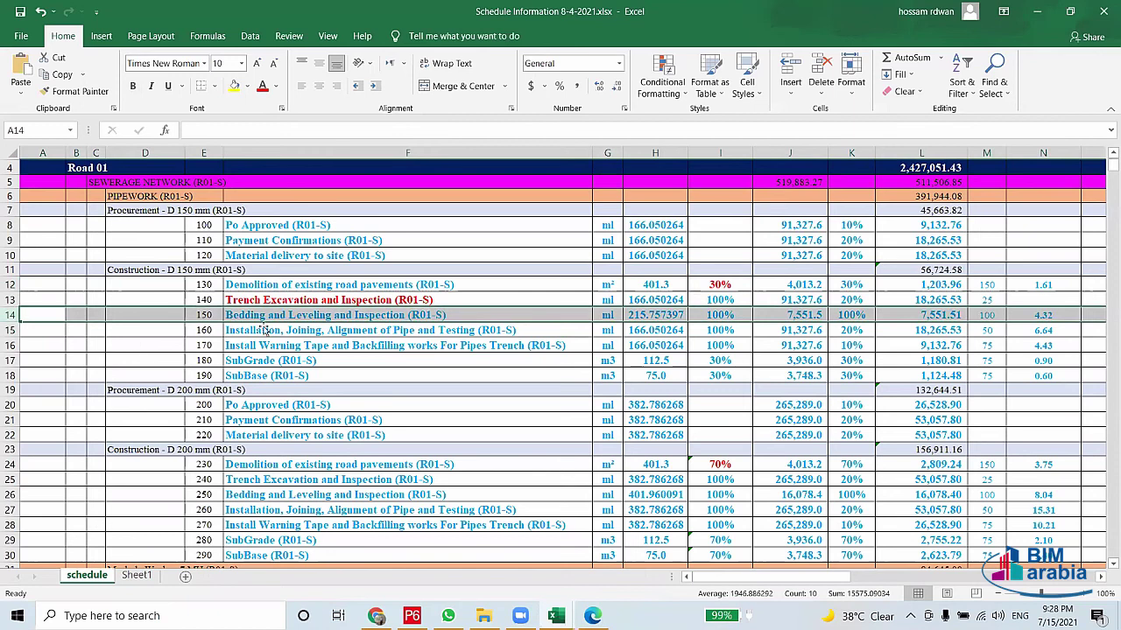
{"action": "left_click", "coordinate": [10, 300]}
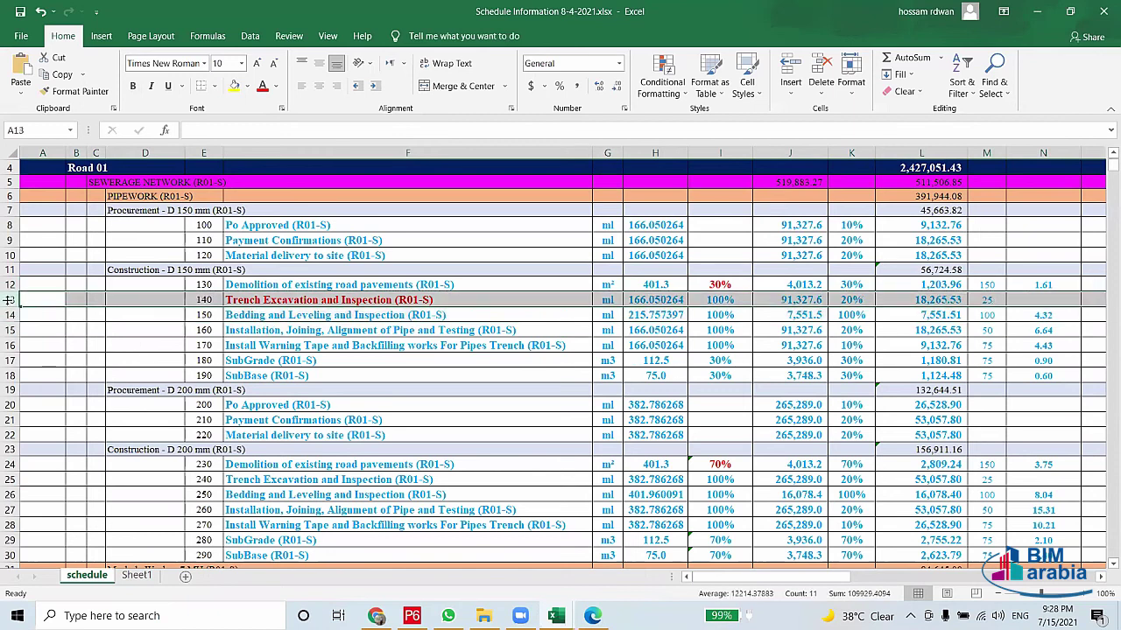
{"action": "left_click", "coordinate": [864, 300]}
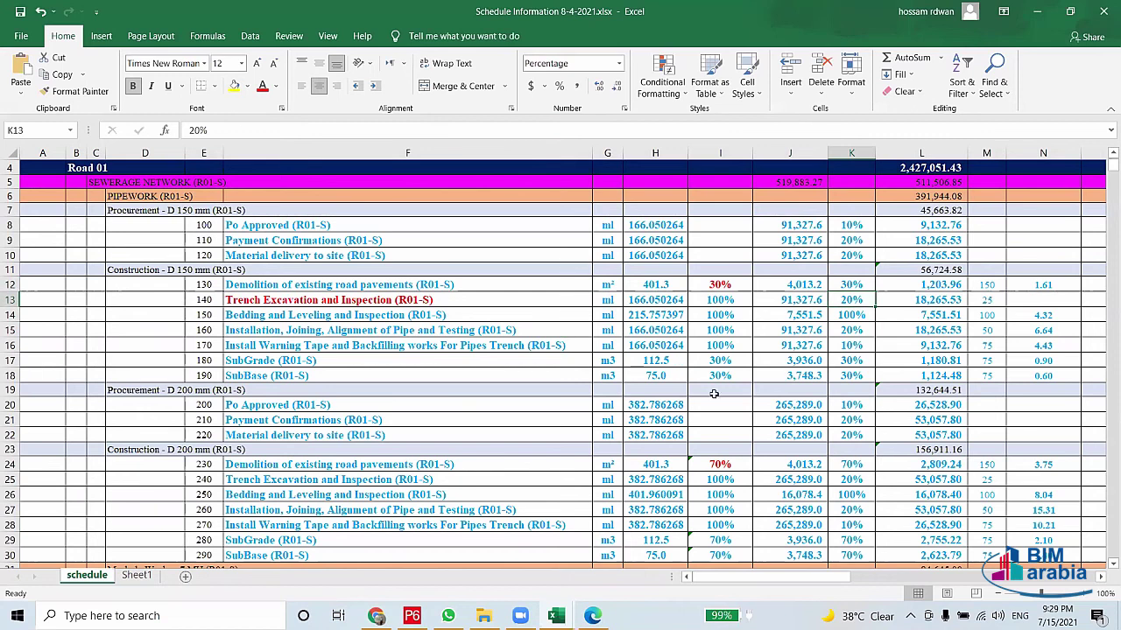
Repeat the red font with F4 on the 20% amounts in K13 and K25
{"action": "key", "text": "F4"}
{"action": "left_click", "coordinate": [855, 480]}
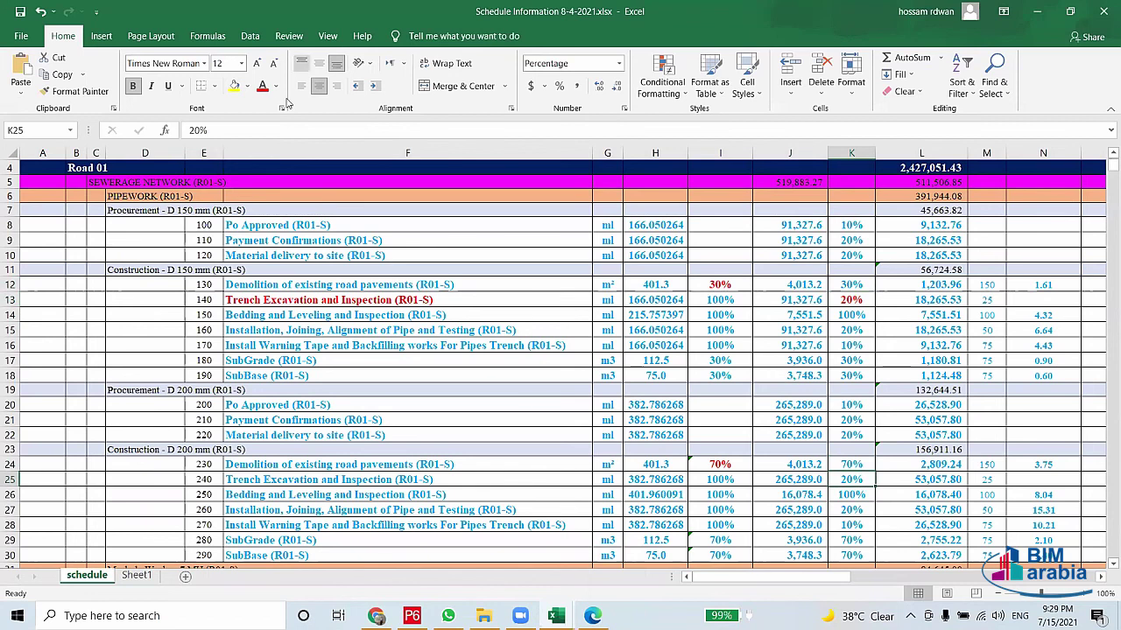
{"action": "key", "text": "F4"}
Review the Road 01 rows and select the three D 150 procurement activity names
{"action": "scroll", "coordinate": [683, 532], "scroll_direction": "down", "scroll_amount": 2}
{"action": "scroll", "coordinate": [683, 532], "scroll_direction": "down", "scroll_amount": 1}
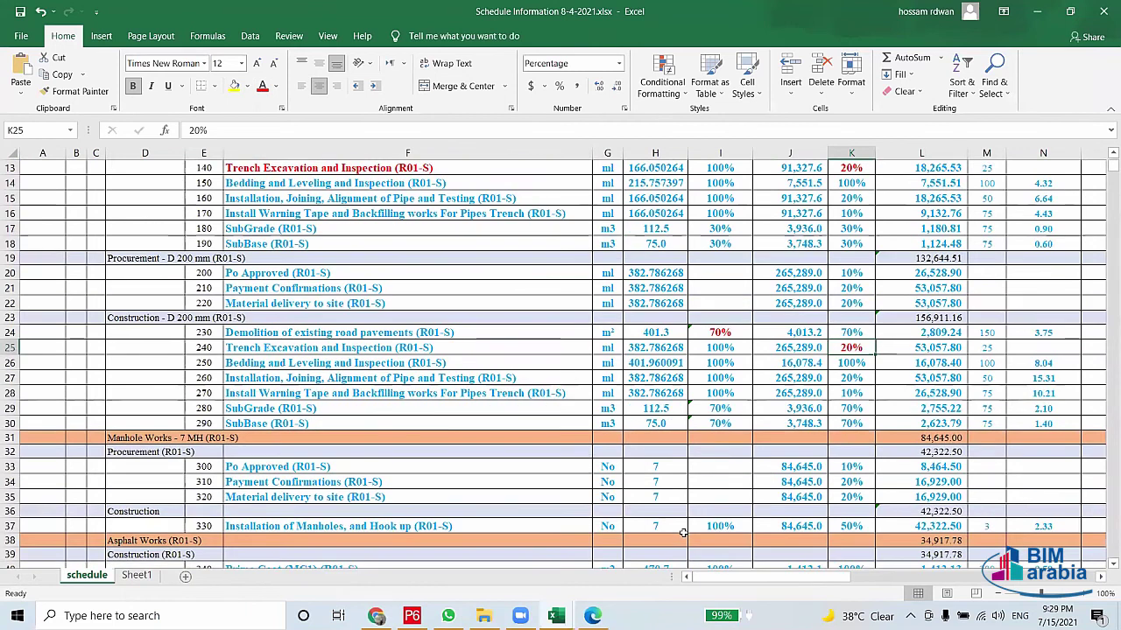
{"action": "scroll", "coordinate": [683, 532], "scroll_direction": "up", "scroll_amount": 4}
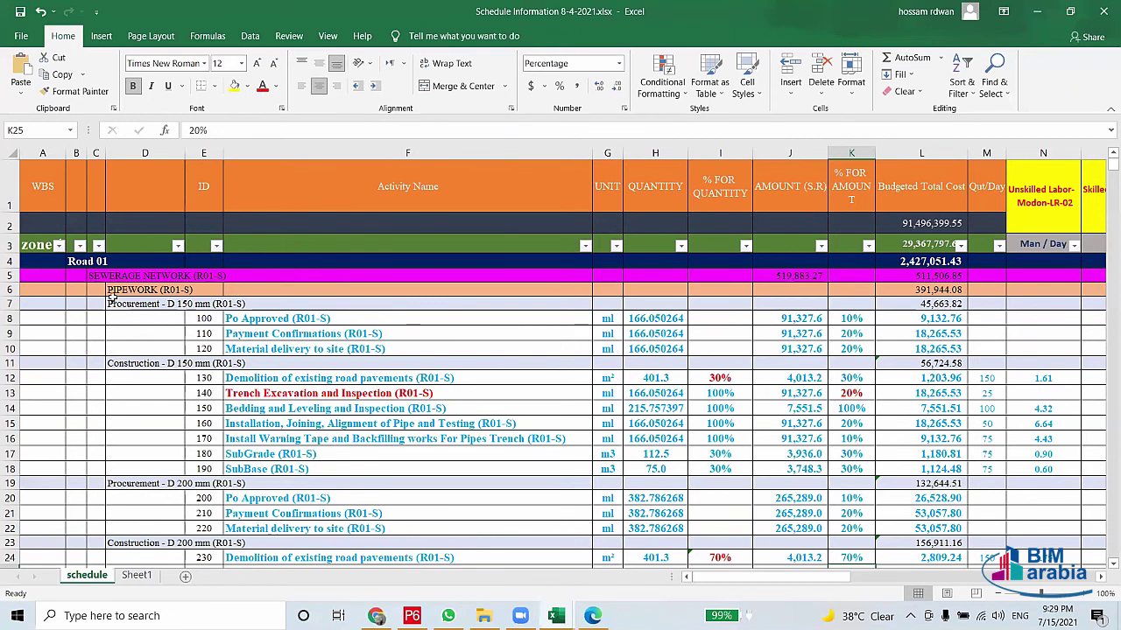
{"action": "left_click", "coordinate": [99, 261]}
{"action": "scroll", "coordinate": [99, 262], "scroll_direction": "down", "scroll_amount": 2}
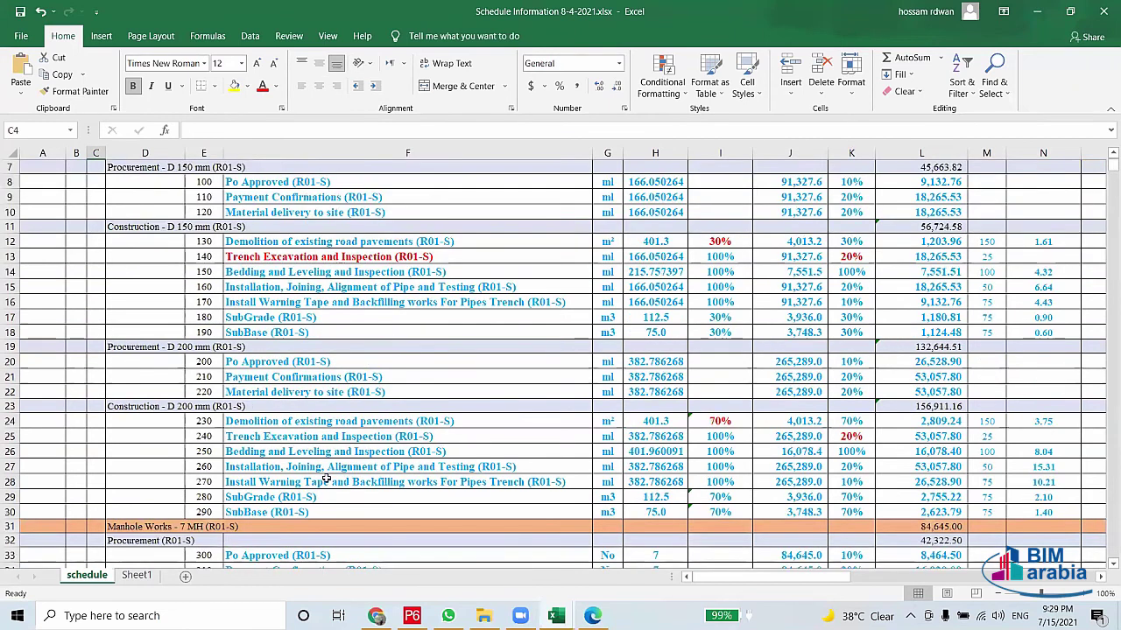
{"action": "scroll", "coordinate": [199, 396], "scroll_direction": "up", "scroll_amount": 2}
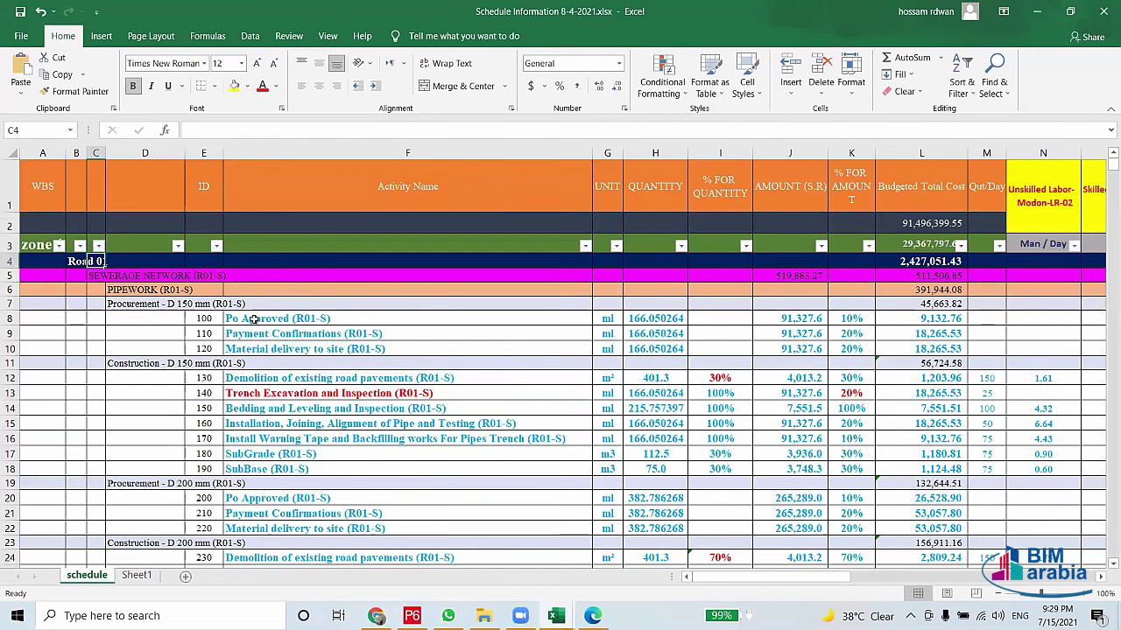
{"action": "left_click_drag", "start_coordinate": [254, 320], "coordinate": [250, 350]}
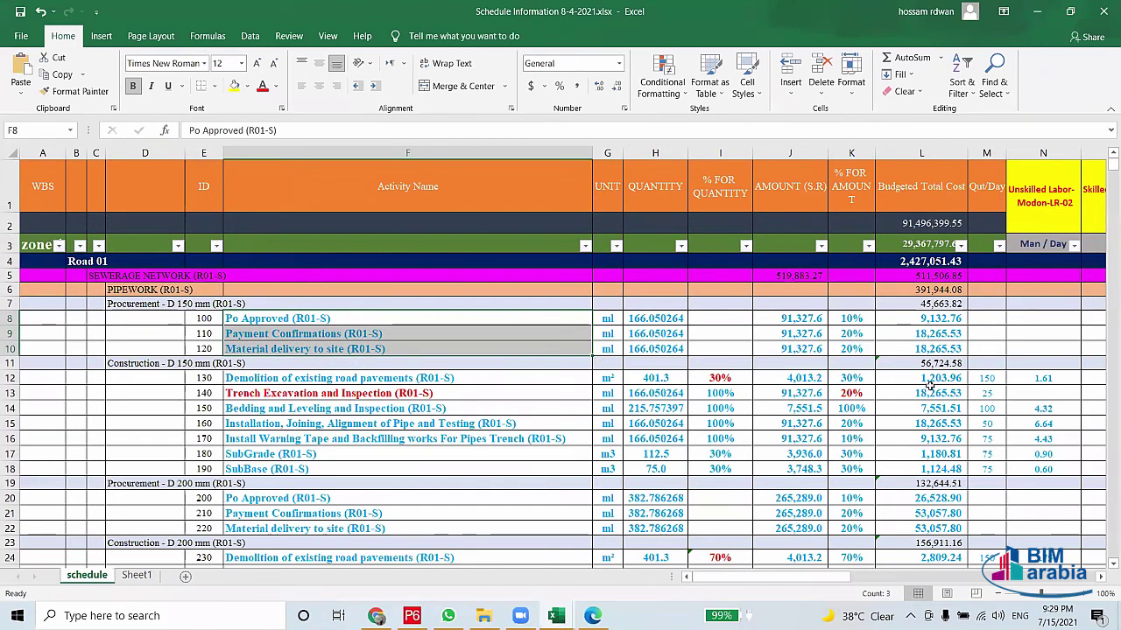
{"action": "left_click", "coordinate": [861, 320]}
{"action": "left_click_drag", "start_coordinate": [861, 319], "coordinate": [850, 350]}
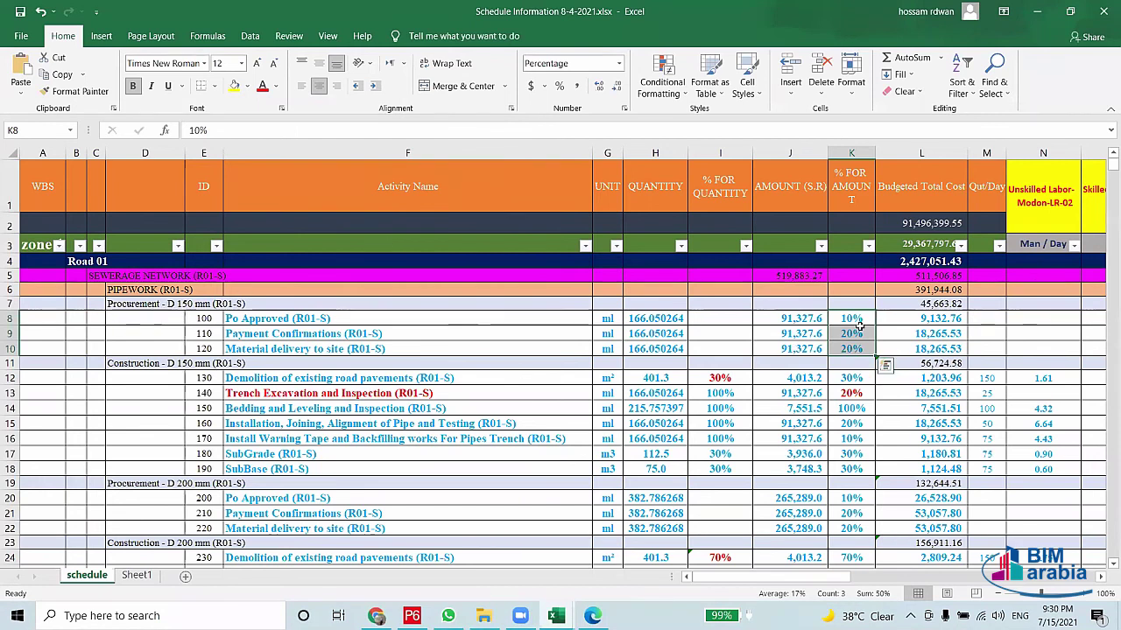
{"action": "left_click", "coordinate": [858, 324]}
{"action": "key", "text": "shift+Down"}
{"action": "key", "text": "shift+Down"}
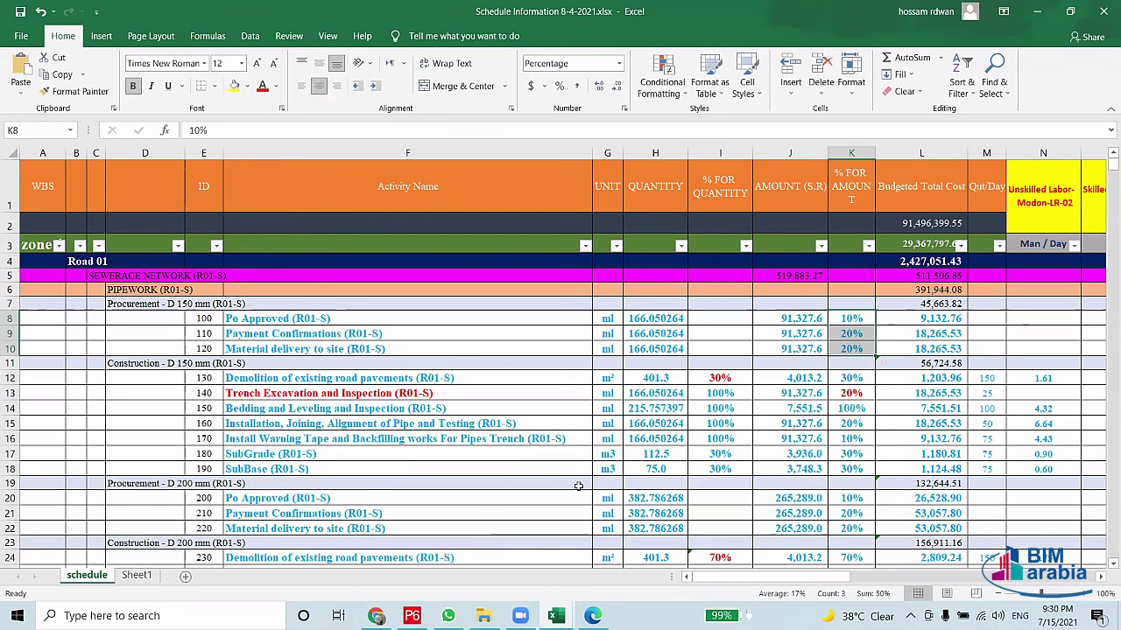
{"action": "left_click", "coordinate": [227, 394]}
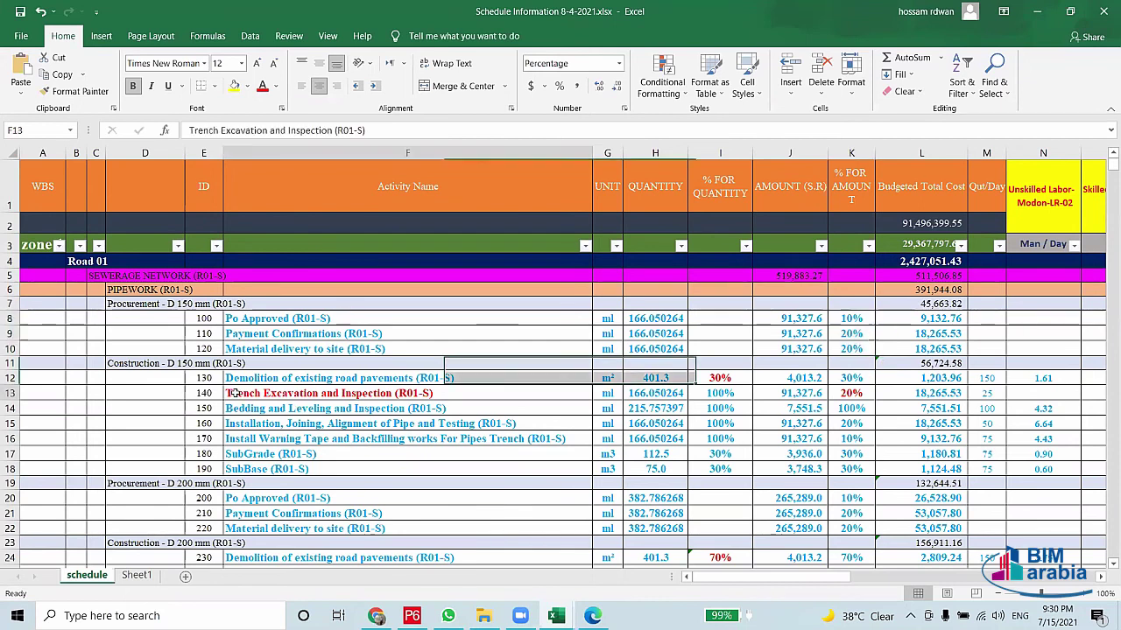
Colour activities 160 and 170 (D 150 pipe installation, warning tape) dark red across F15:K16
{"action": "left_click", "coordinate": [11, 423]}
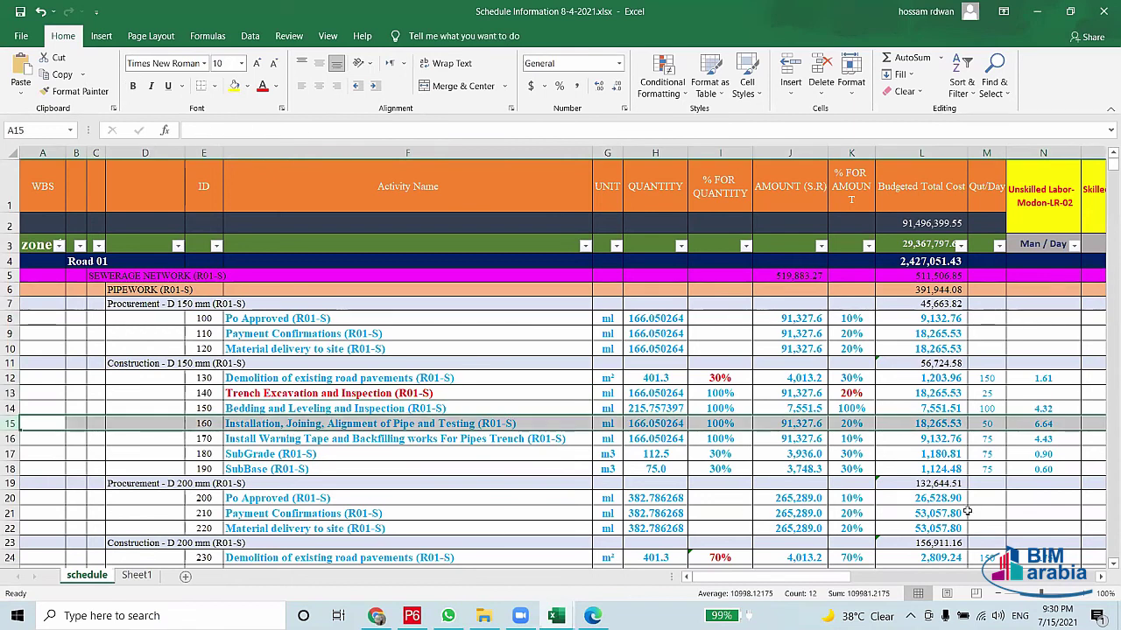
{"action": "left_click", "coordinate": [851, 424]}
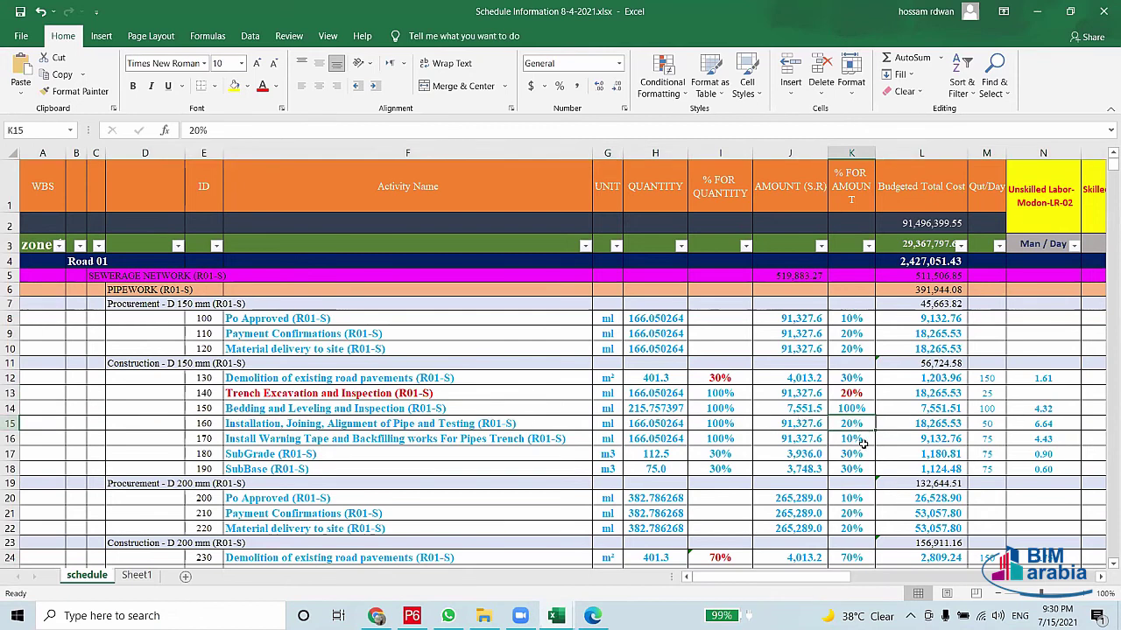
{"action": "mouse_move", "coordinate": [862, 444]}
{"action": "left_mouse_down"}
{"action": "mouse_move", "coordinate": [364, 441]}
{"action": "mouse_move", "coordinate": [286, 429]}
{"action": "left_mouse_up"}
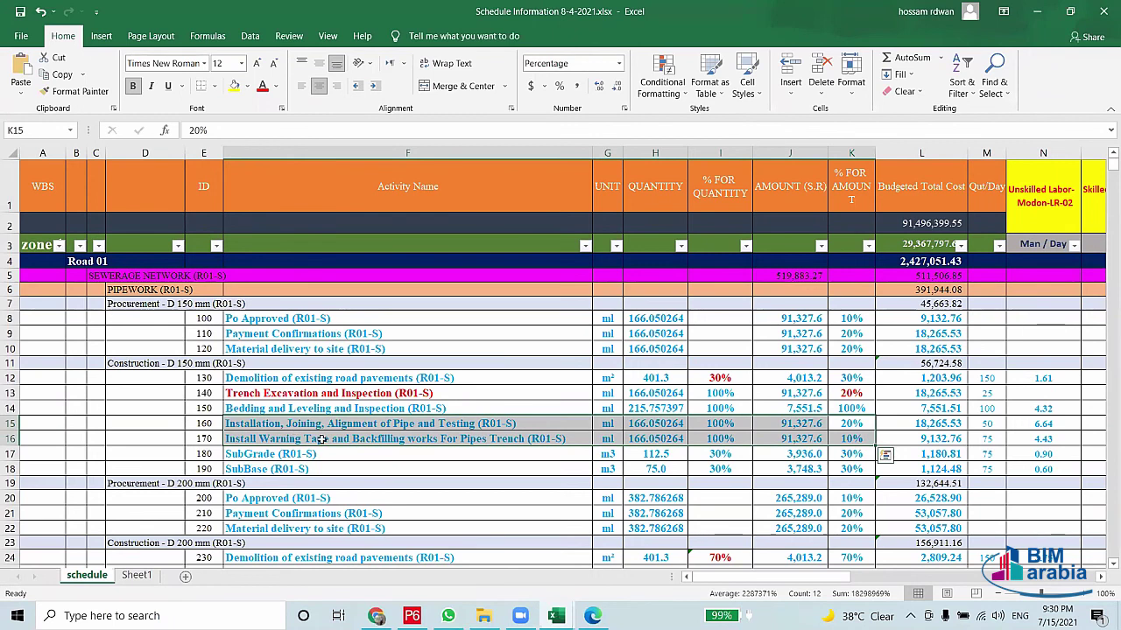
{"action": "left_click", "coordinate": [262, 85]}
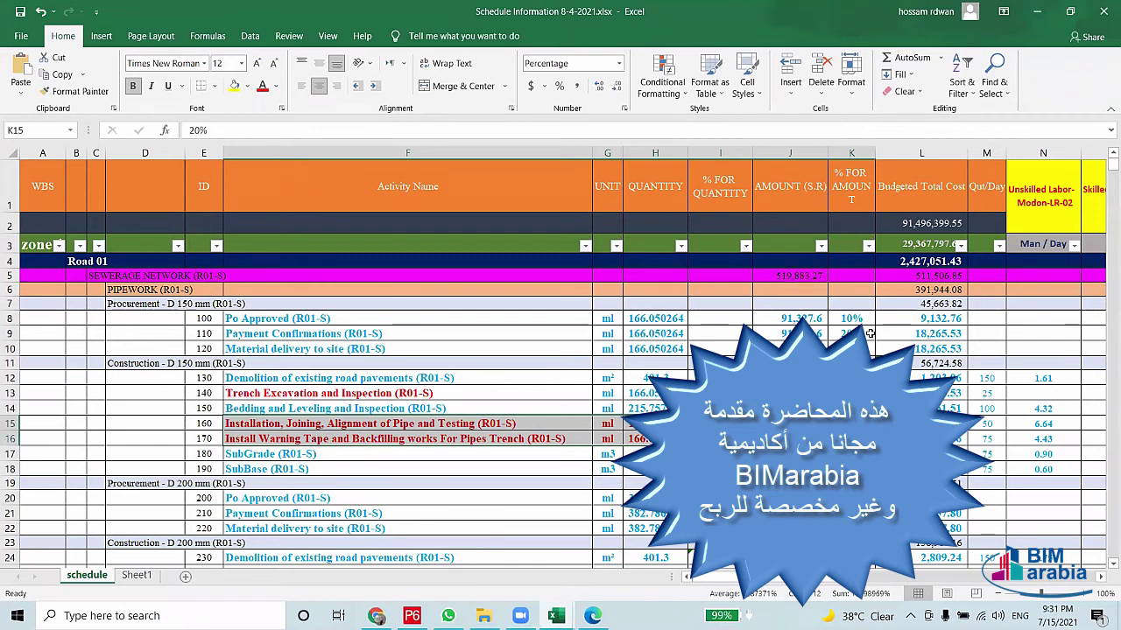
{"action": "key", "text": "Down"}
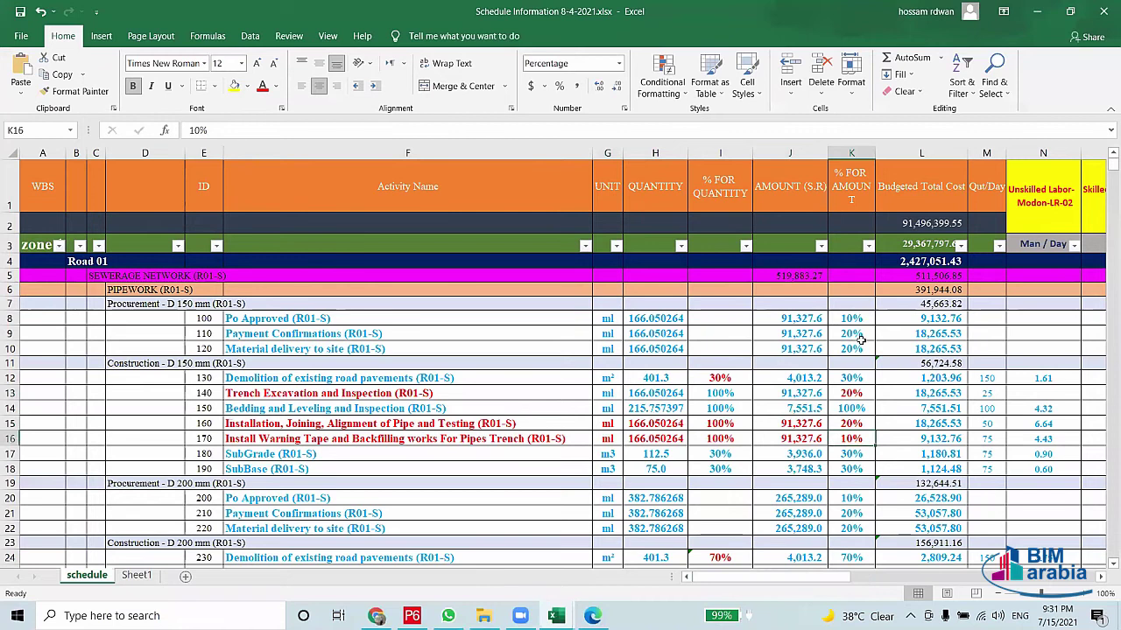
Check the K8:K10 procurement percentages and activity 140's budget formula, then bring up the zone map and BOQ workbook
{"action": "left_click_drag", "start_coordinate": [862, 320], "coordinate": [860, 349]}
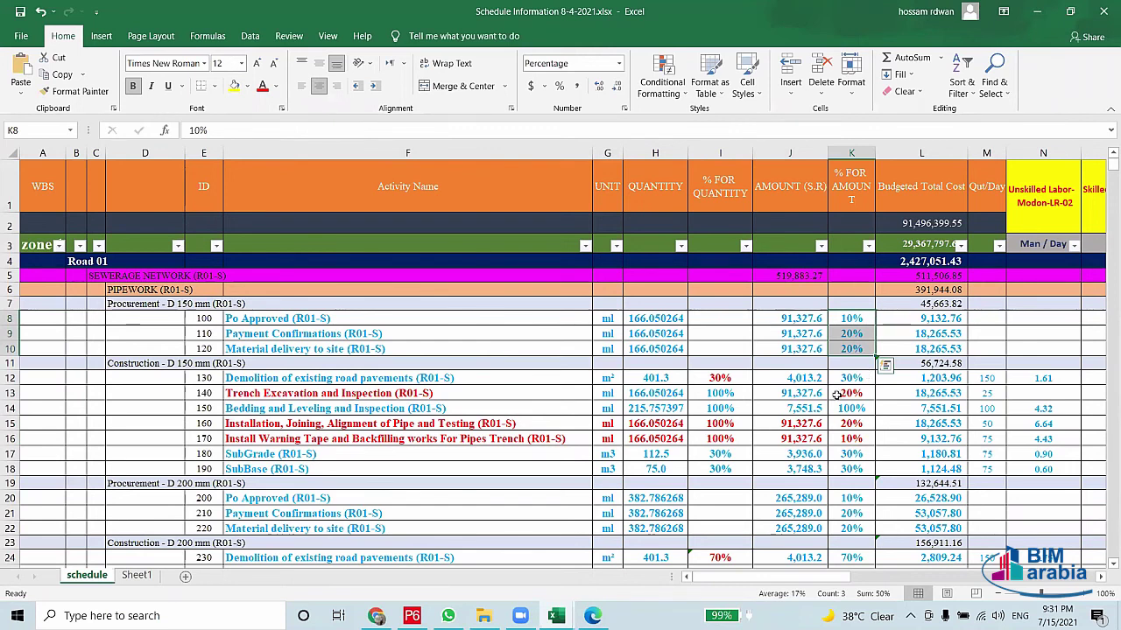
{"action": "left_click", "coordinate": [913, 395]}
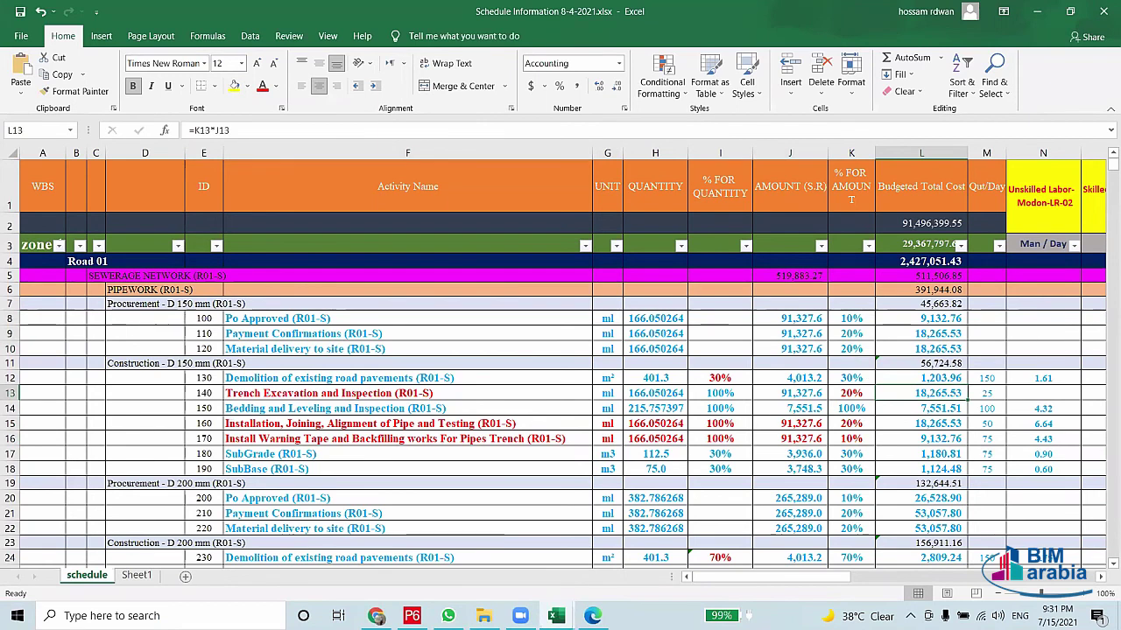
{"action": "left_click", "coordinate": [593, 616]}
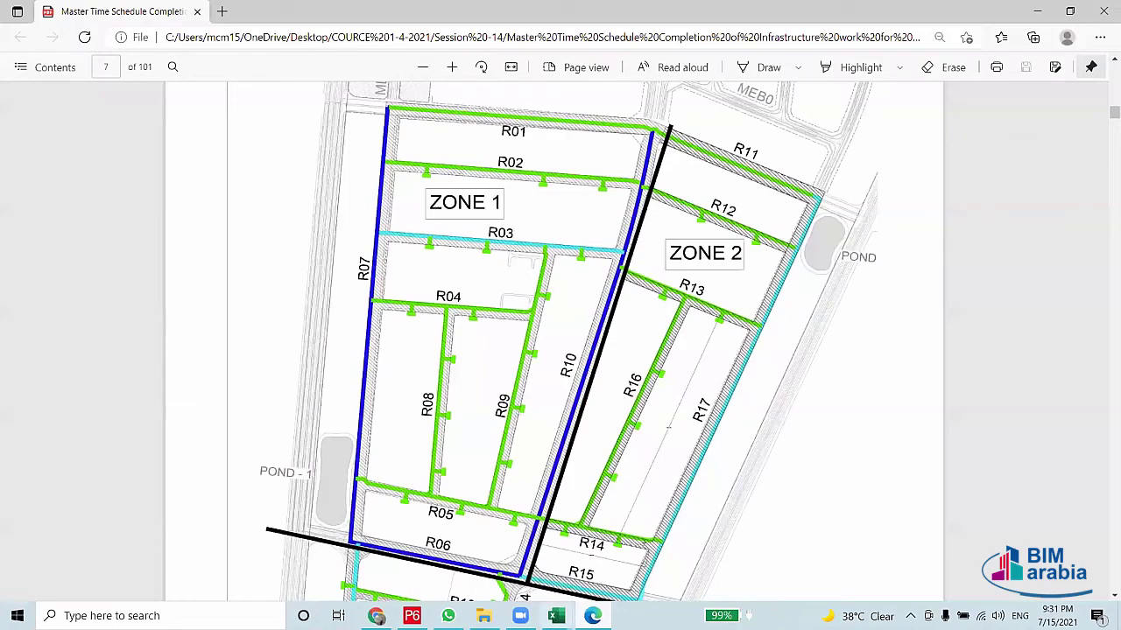
{"action": "mouse_move", "coordinate": [556, 615]}
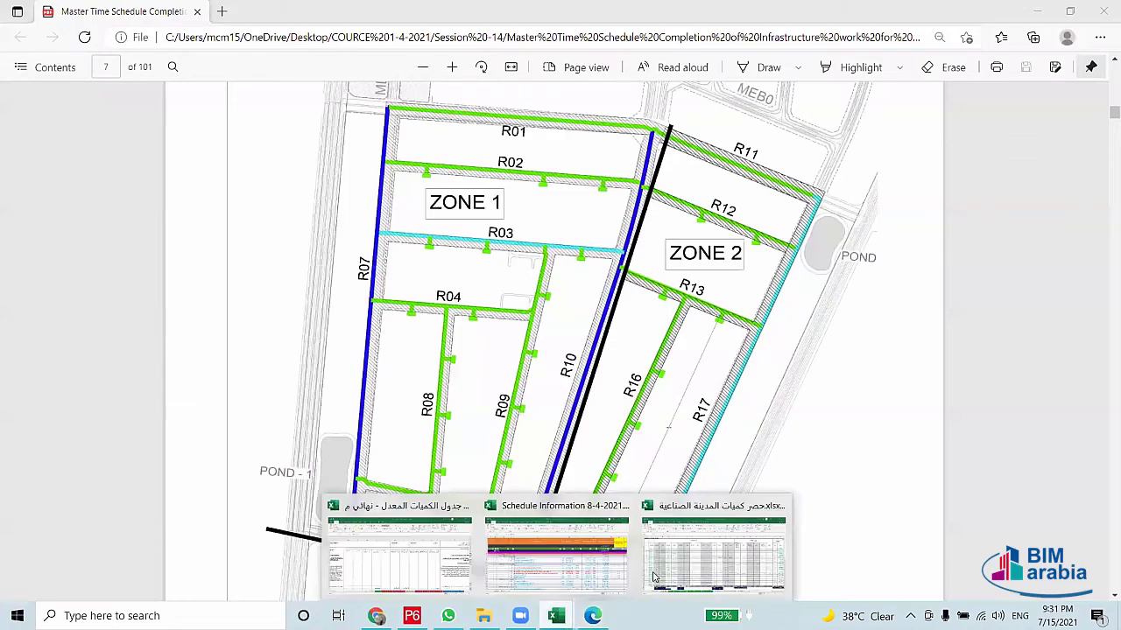
{"action": "left_click", "coordinate": [401, 561]}
Inspect the GRP pipe item in the BOQ sewerage sheet, then return to Schedule Information 8-4-2021
{"action": "scroll", "coordinate": [1066, 383], "scroll_direction": "up", "scroll_amount": 12}
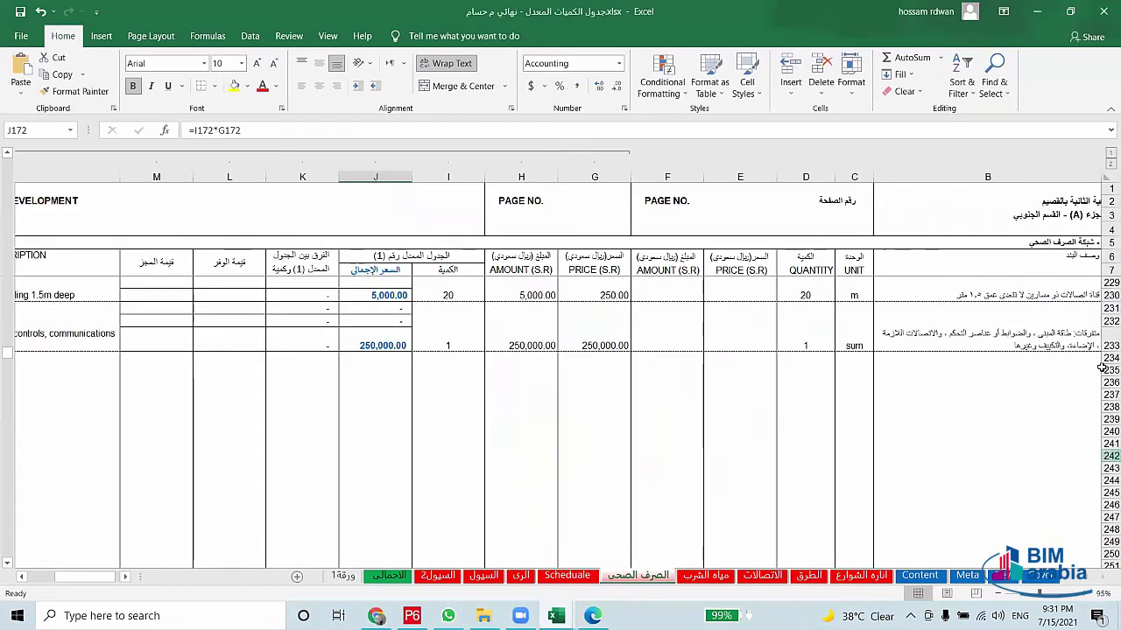
{"action": "scroll", "coordinate": [1066, 383], "scroll_direction": "up", "scroll_amount": 12}
{"action": "scroll", "coordinate": [1066, 383], "scroll_direction": "up", "scroll_amount": 12}
{"action": "scroll", "coordinate": [1067, 384], "scroll_direction": "up", "scroll_amount": 8}
{"action": "scroll", "coordinate": [1051, 385], "scroll_direction": "up", "scroll_amount": 8}
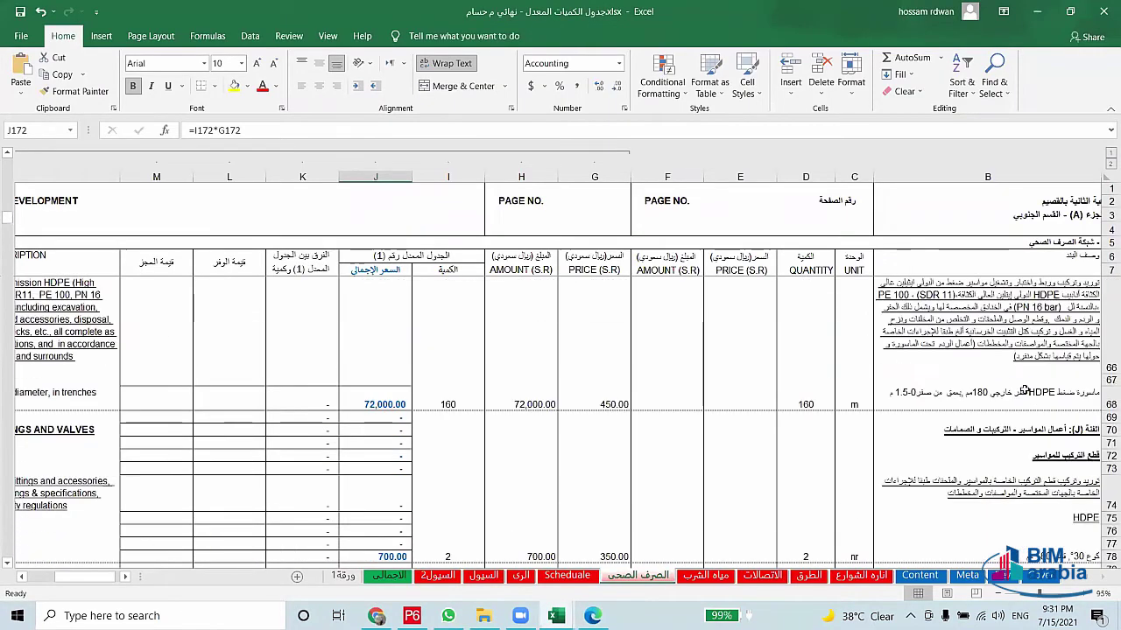
{"action": "scroll", "coordinate": [1037, 389], "scroll_direction": "up", "scroll_amount": 8}
{"action": "scroll", "coordinate": [1024, 392], "scroll_direction": "up", "scroll_amount": 8}
{"action": "scroll", "coordinate": [1026, 391], "scroll_direction": "up", "scroll_amount": 6}
{"action": "scroll", "coordinate": [1030, 392], "scroll_direction": "up", "scroll_amount": 6}
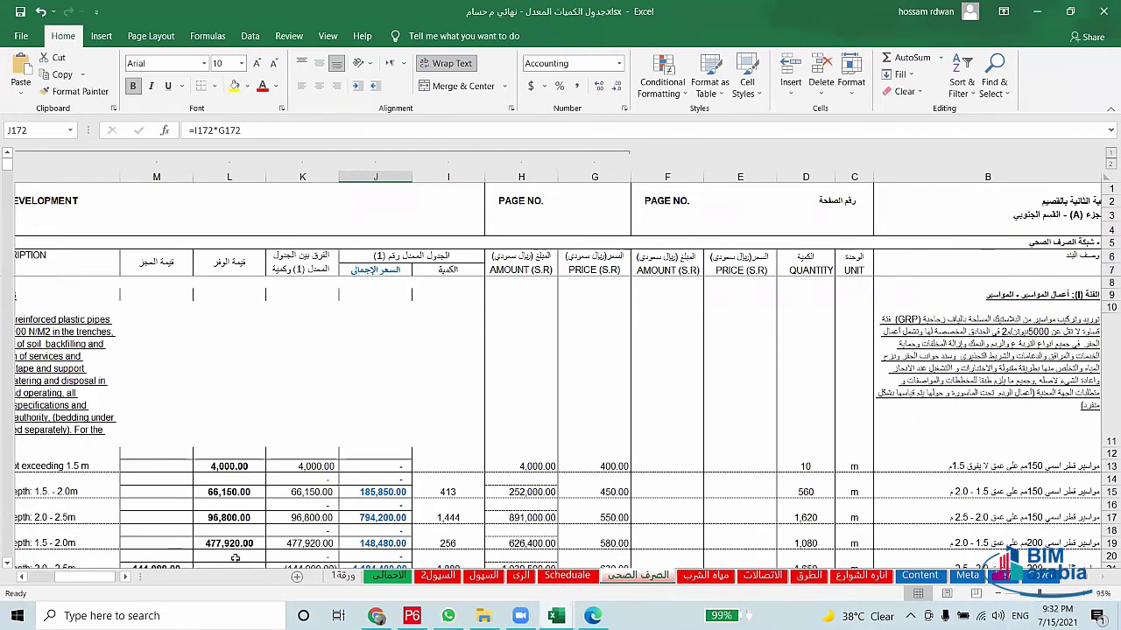
{"action": "left_click", "coordinate": [126, 576]}
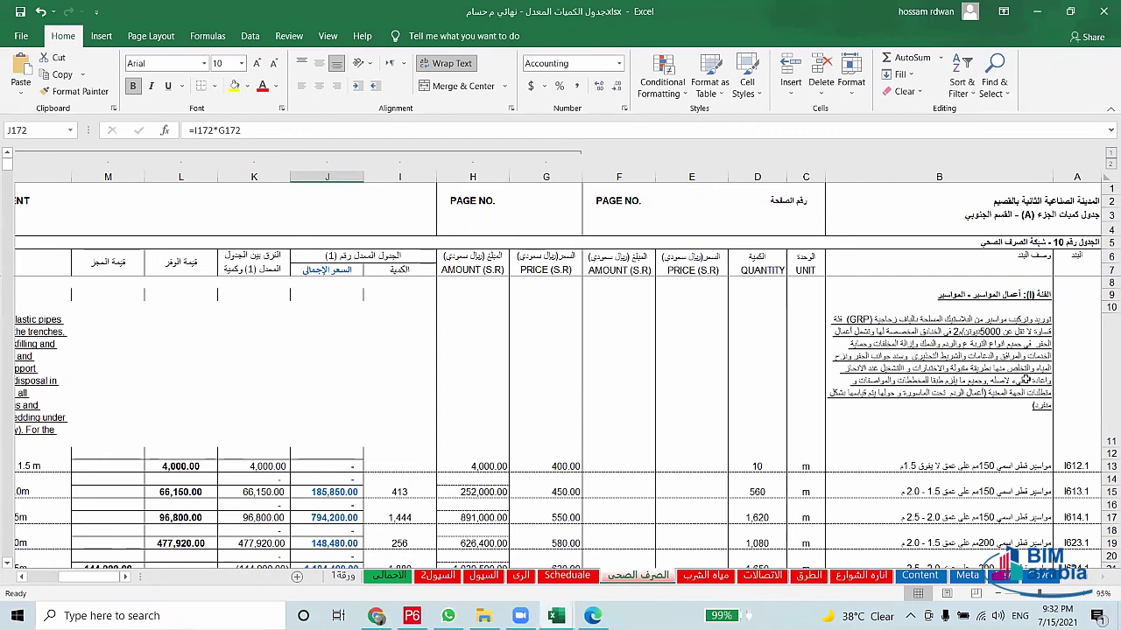
{"action": "left_click", "coordinate": [1024, 377]}
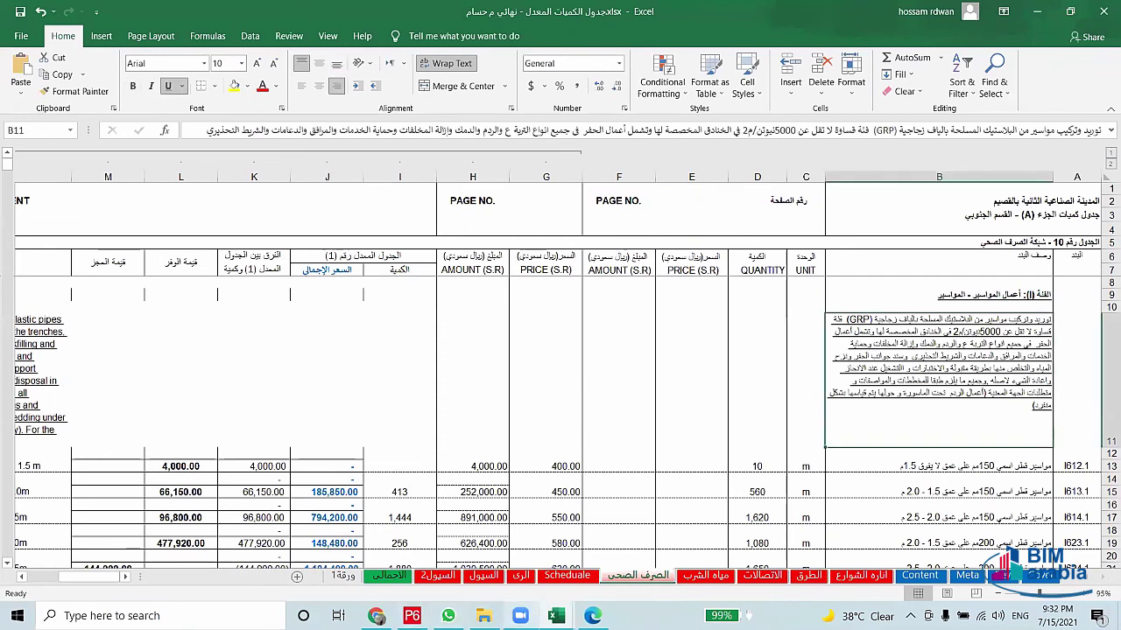
{"action": "left_click", "coordinate": [556, 615]}
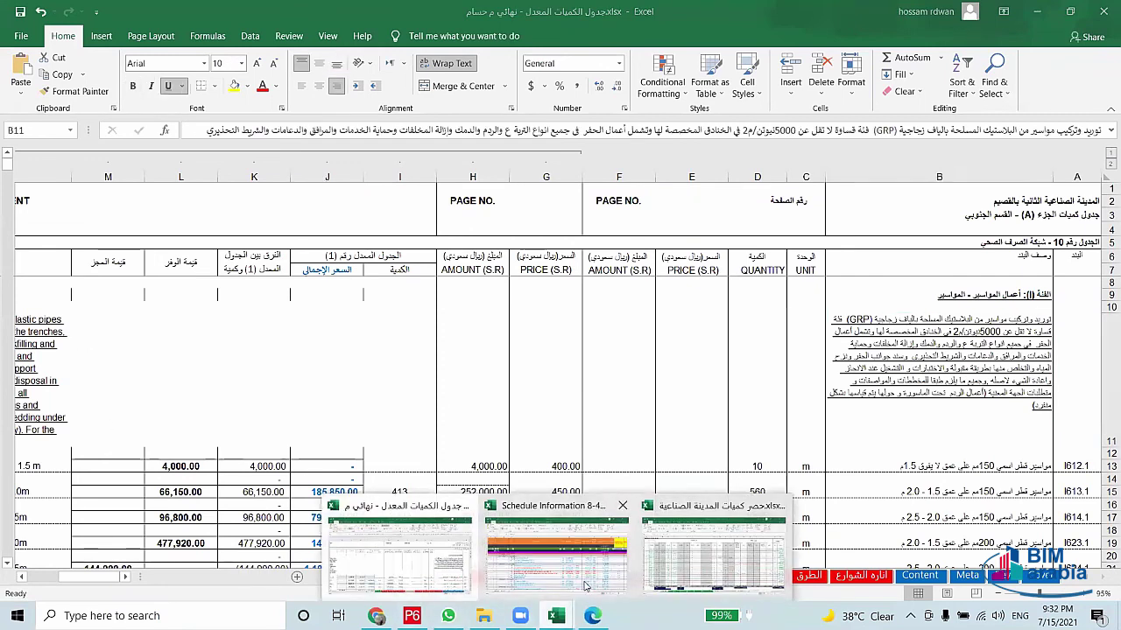
{"action": "left_click", "coordinate": [582, 585]}
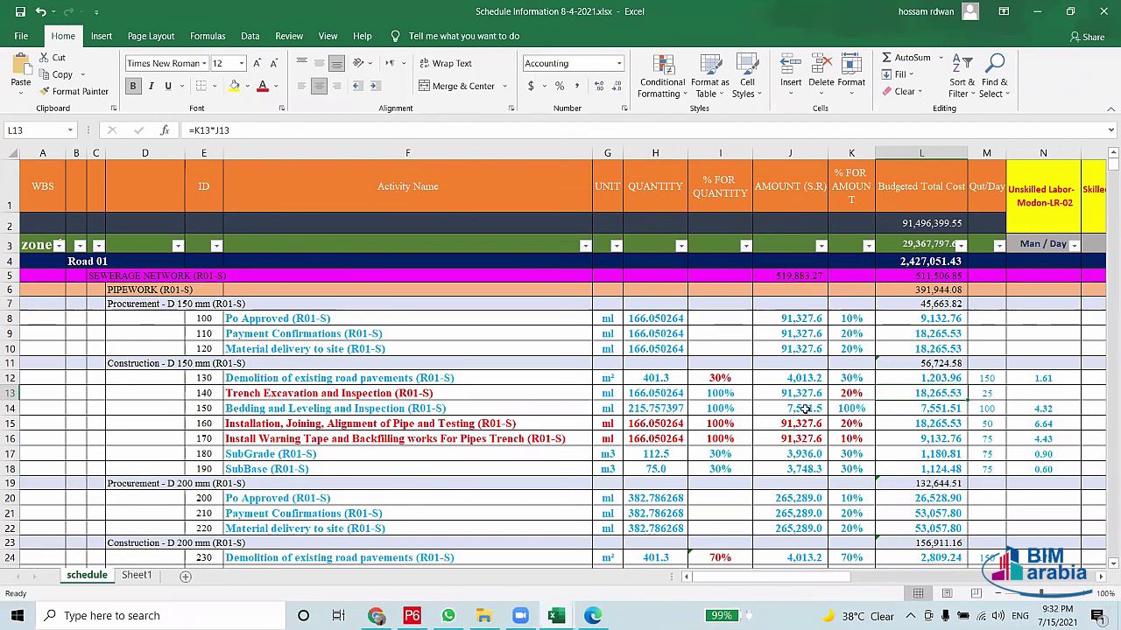
{"action": "left_click", "coordinate": [842, 391]}
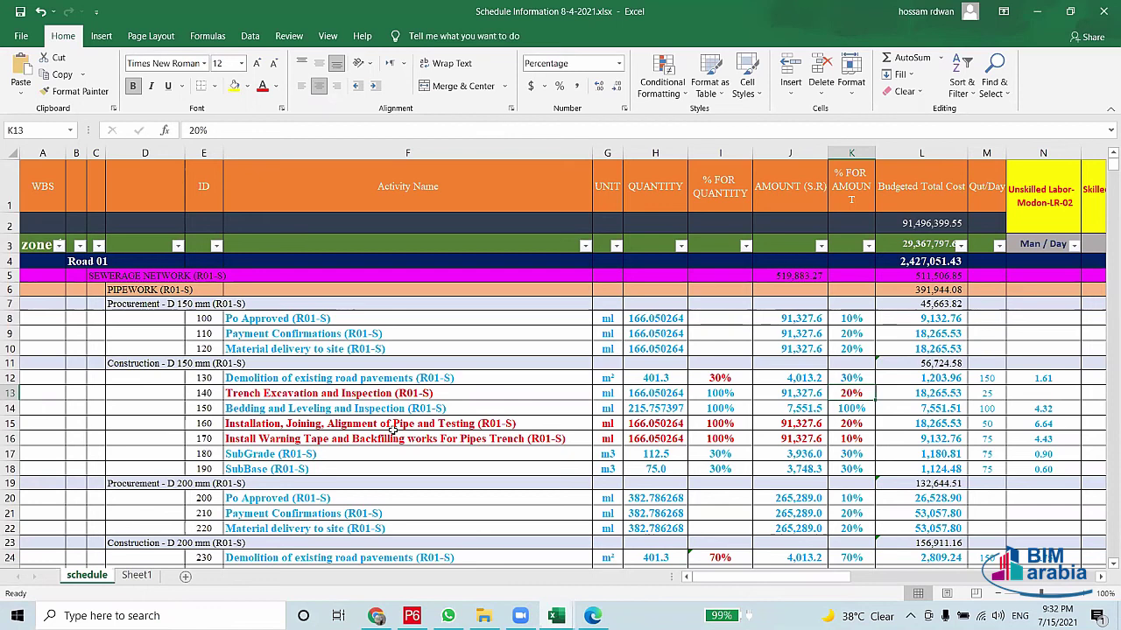
{"action": "left_click", "coordinate": [7, 398]}
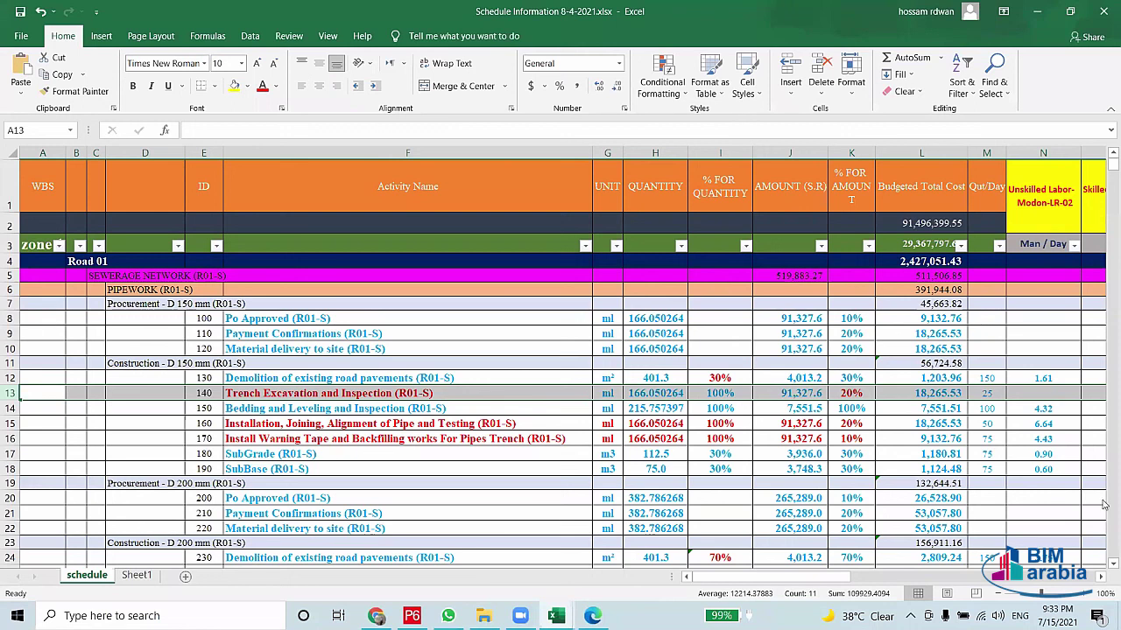
{"action": "left_click", "coordinate": [987, 394]}
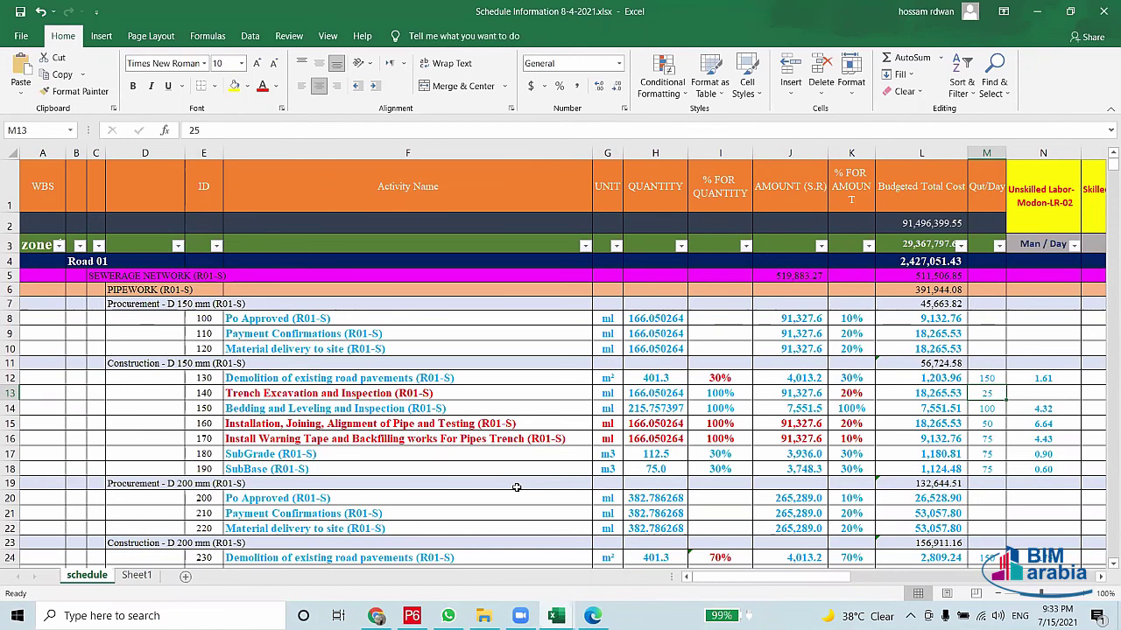
{"action": "left_click", "coordinate": [10, 393]}
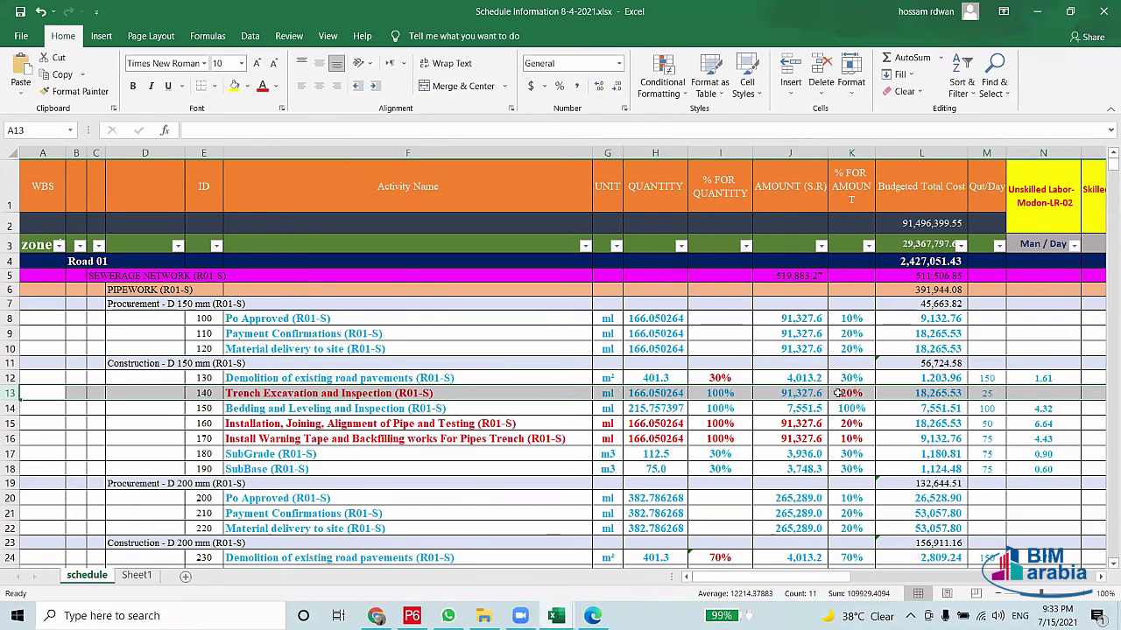
{"action": "left_click", "coordinate": [846, 395]}
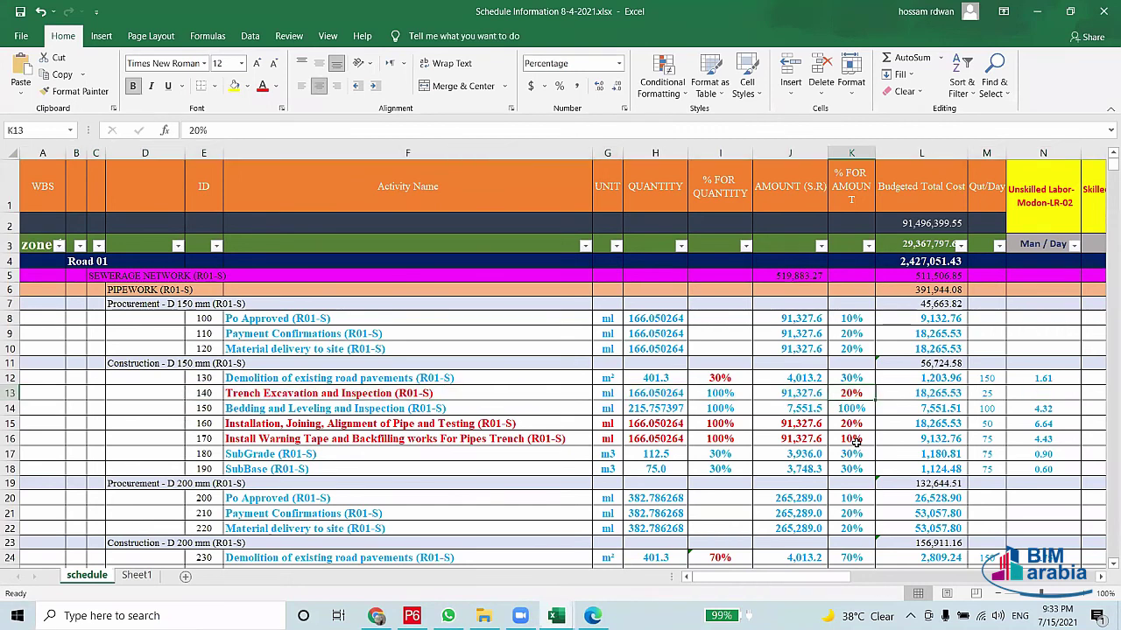
{"action": "scroll", "coordinate": [855, 469], "scroll_direction": "down", "scroll_amount": 2}
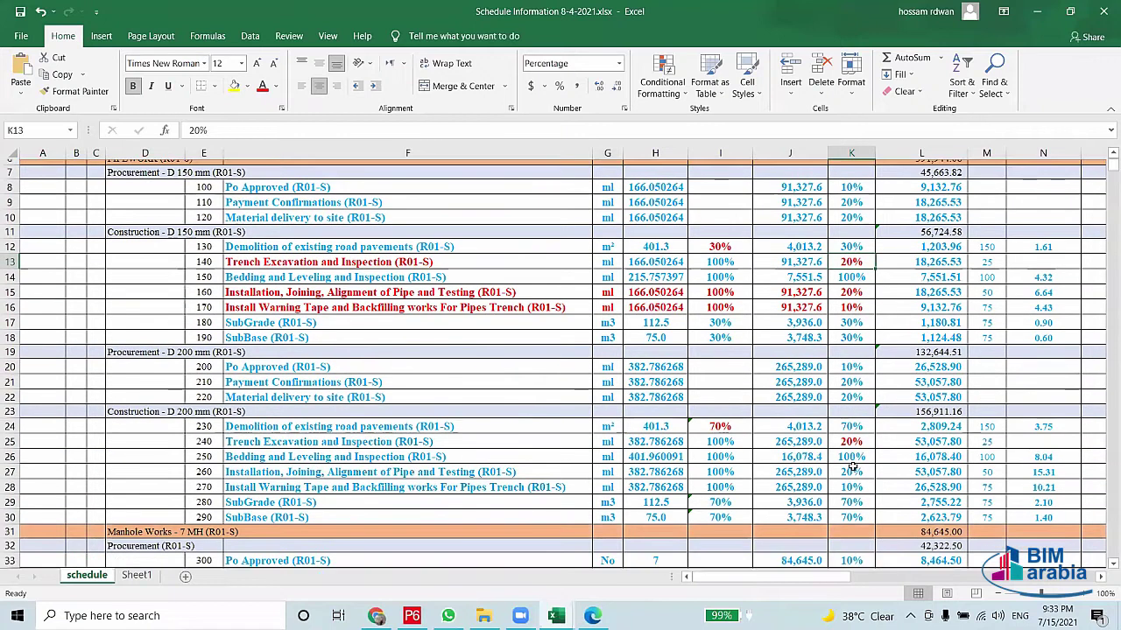
{"action": "scroll", "coordinate": [853, 467], "scroll_direction": "down", "scroll_amount": 3}
{"action": "scroll", "coordinate": [851, 466], "scroll_direction": "up", "scroll_amount": 5}
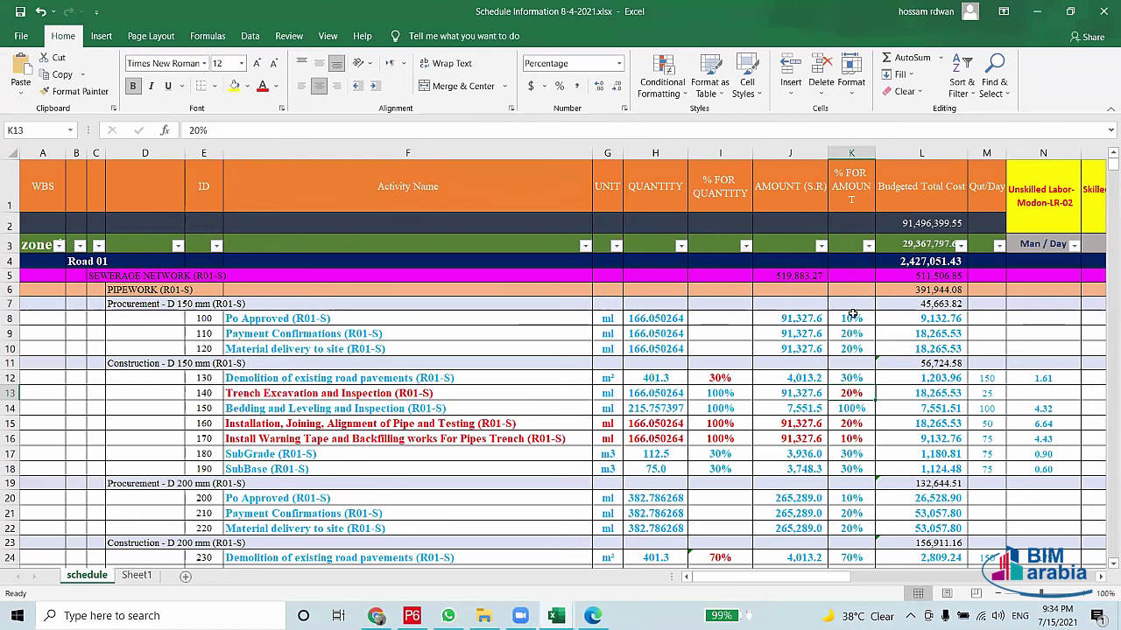
{"action": "left_click_drag", "start_coordinate": [851, 314], "coordinate": [844, 345]}
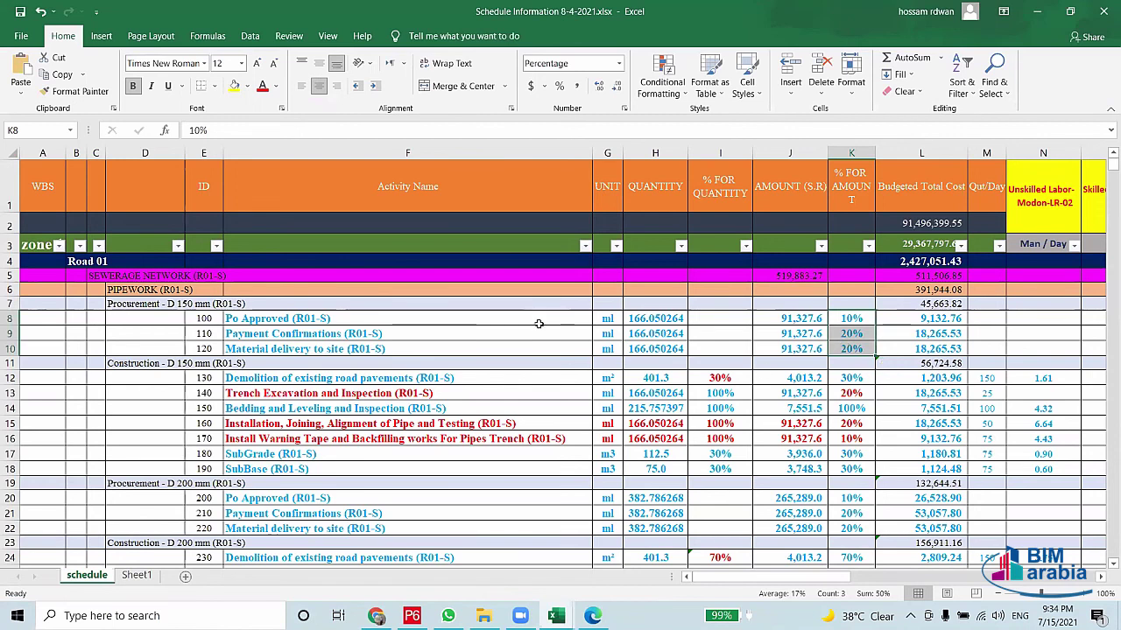
{"action": "mouse_move", "coordinate": [272, 320]}
{"action": "left_mouse_down"}
{"action": "mouse_move", "coordinate": [290, 356]}
{"action": "mouse_move", "coordinate": [850, 350]}
{"action": "left_mouse_up"}
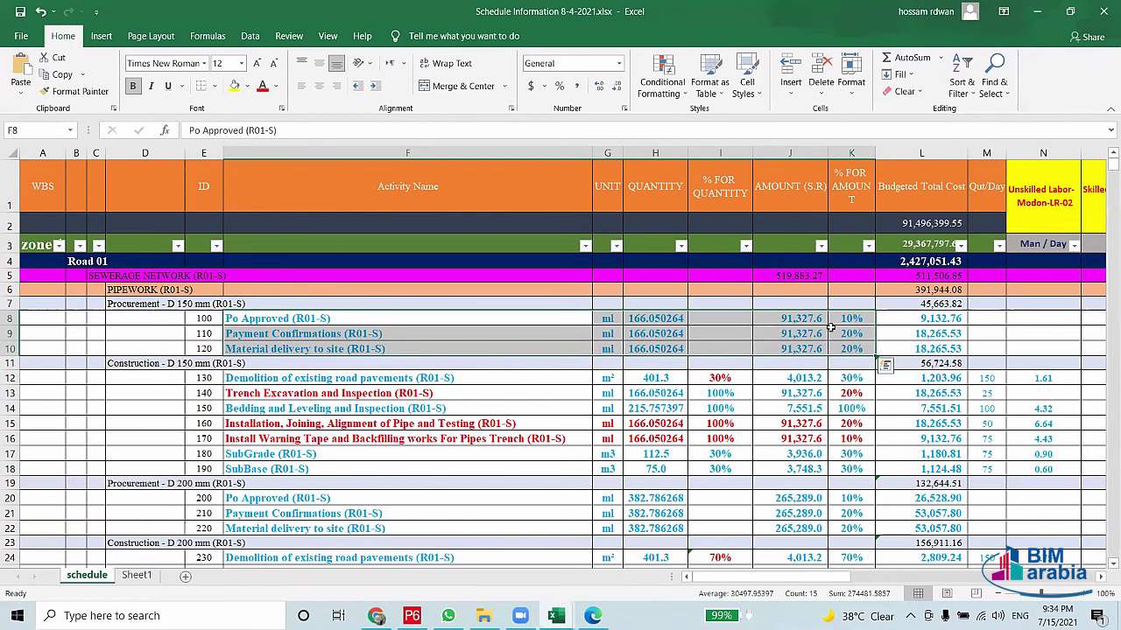
{"action": "left_click_drag", "start_coordinate": [851, 319], "coordinate": [860, 341]}
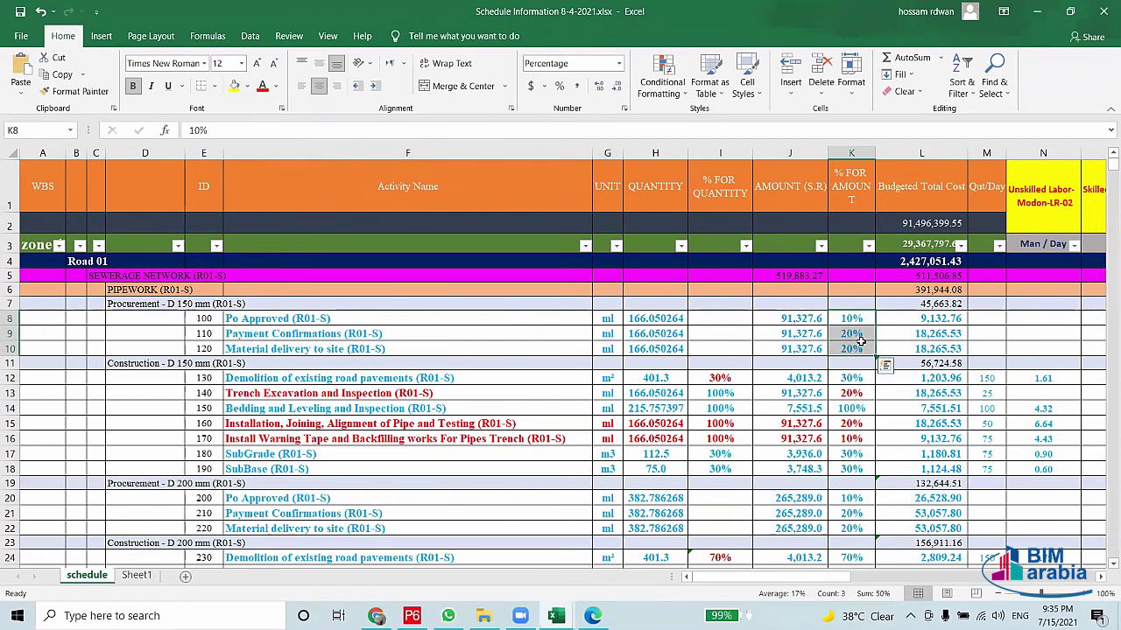
{"action": "left_click", "coordinate": [846, 319]}
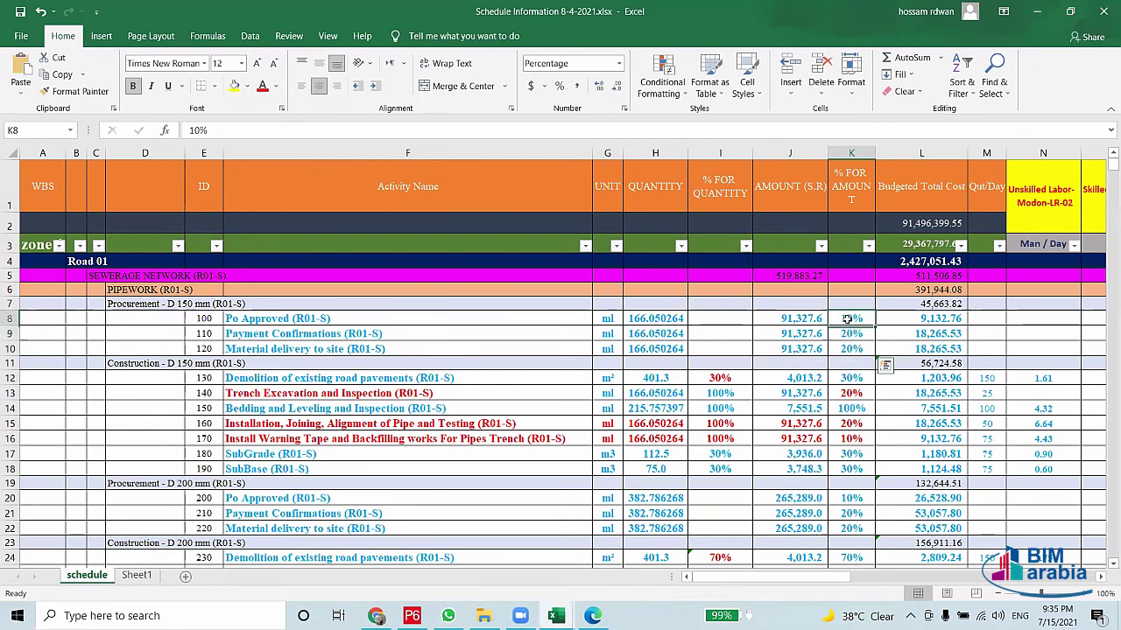
{"action": "left_click_drag", "start_coordinate": [846, 319], "coordinate": [847, 357]}
{"action": "left_click", "coordinate": [860, 319]}
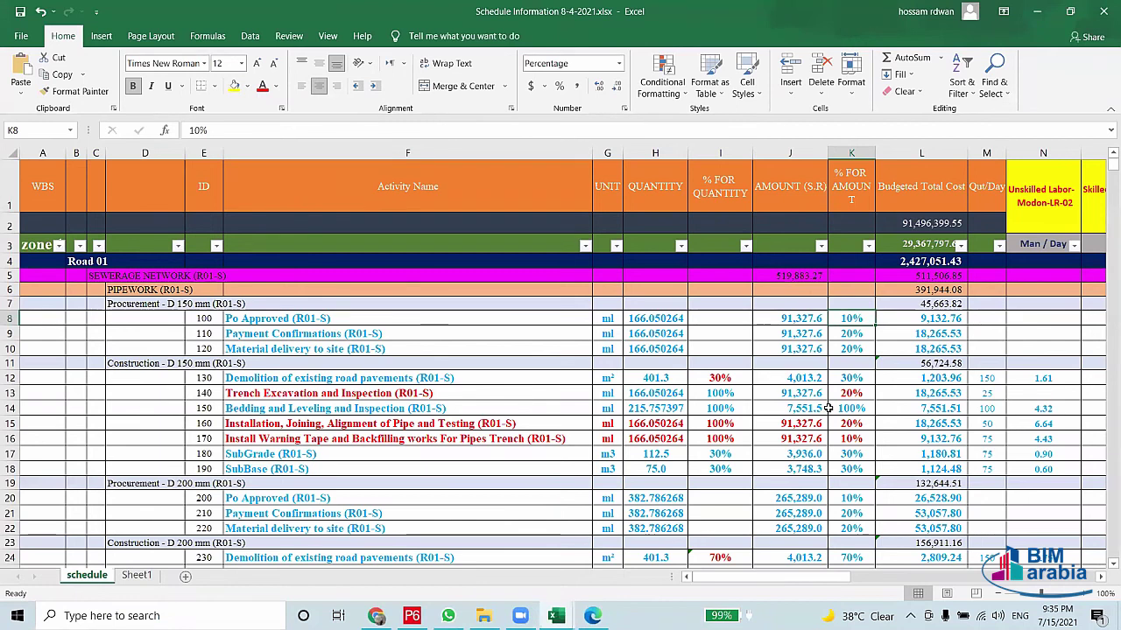
{"action": "left_click_drag", "start_coordinate": [854, 317], "coordinate": [856, 347]}
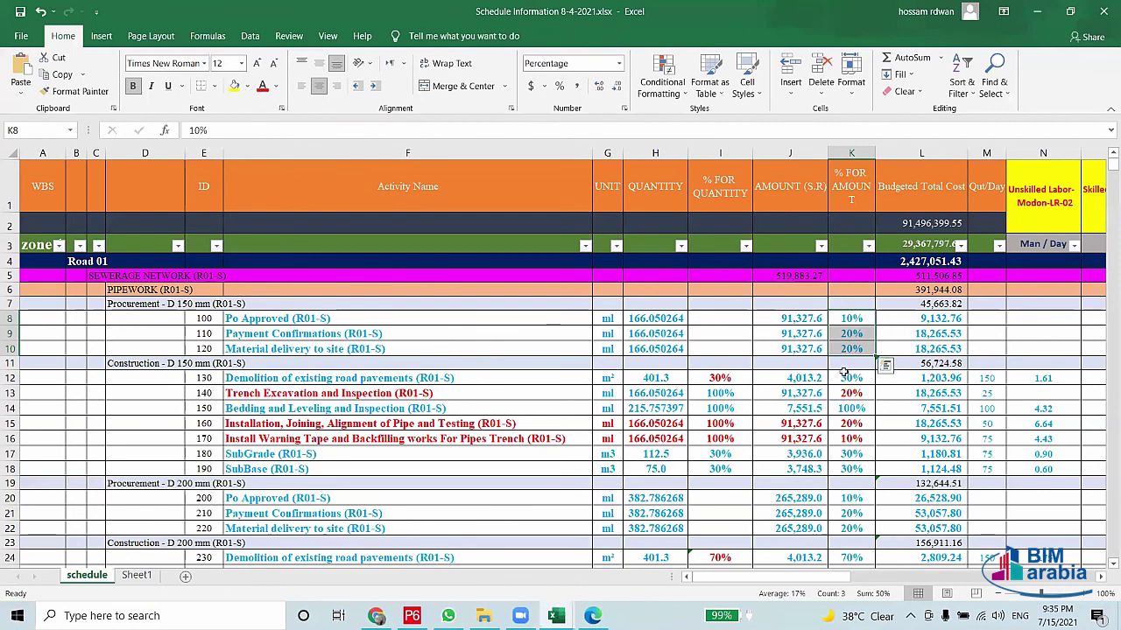
{"action": "left_click_drag", "start_coordinate": [843, 374], "coordinate": [843, 466]}
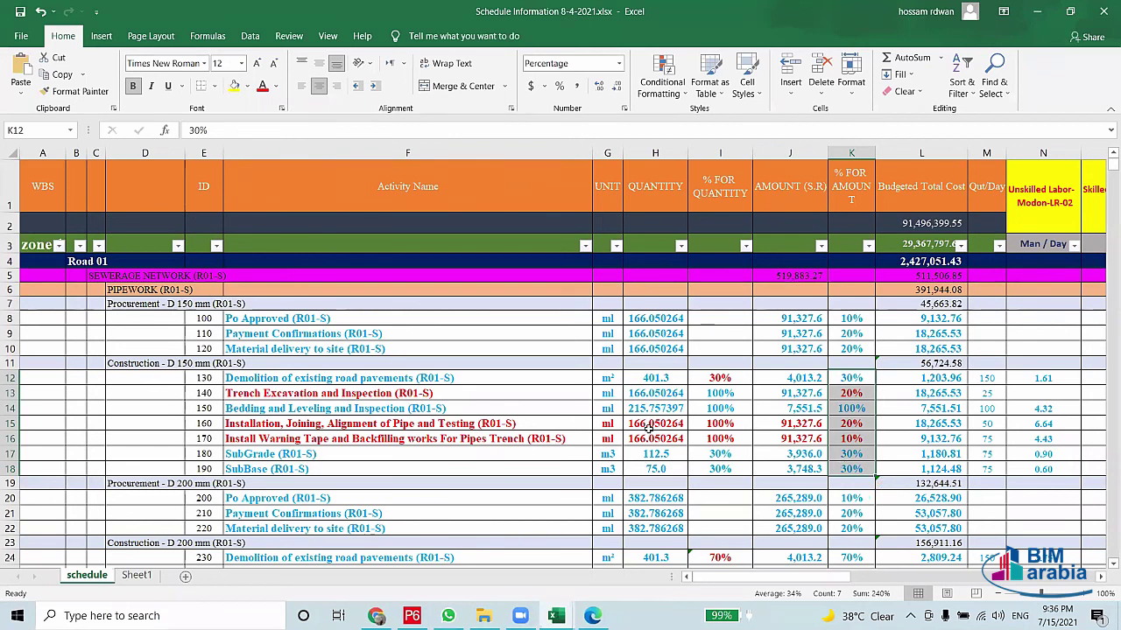
Review the three procurement rows, selecting their quantity cells and activity names
{"action": "scroll", "coordinate": [650, 429], "scroll_direction": "down", "scroll_amount": 2}
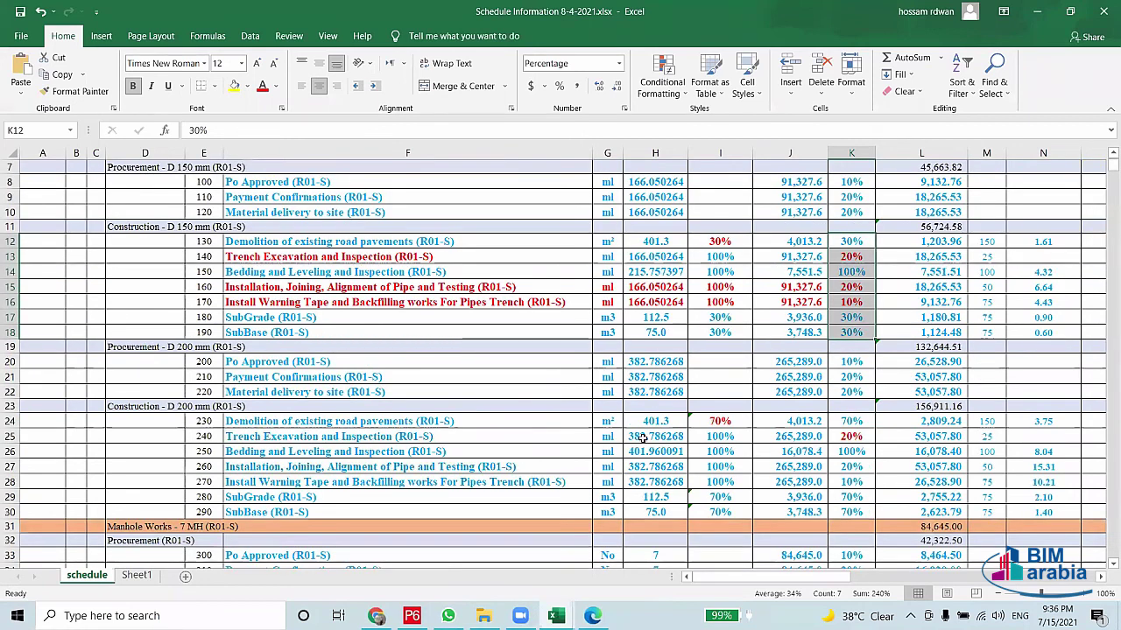
{"action": "scroll", "coordinate": [646, 481], "scroll_direction": "up", "scroll_amount": 2}
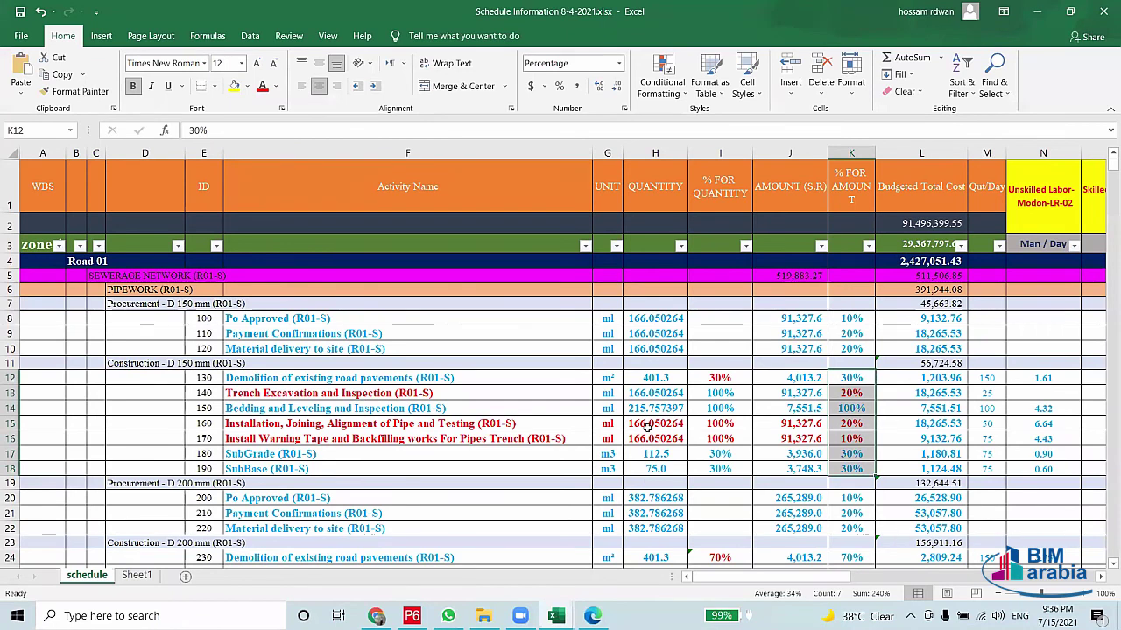
{"action": "mouse_move", "coordinate": [642, 317]}
{"action": "left_mouse_down"}
{"action": "mouse_move", "coordinate": [642, 356]}
{"action": "mouse_move", "coordinate": [921, 349]}
{"action": "left_mouse_up"}
{"action": "left_click_drag", "start_coordinate": [253, 320], "coordinate": [420, 347]}
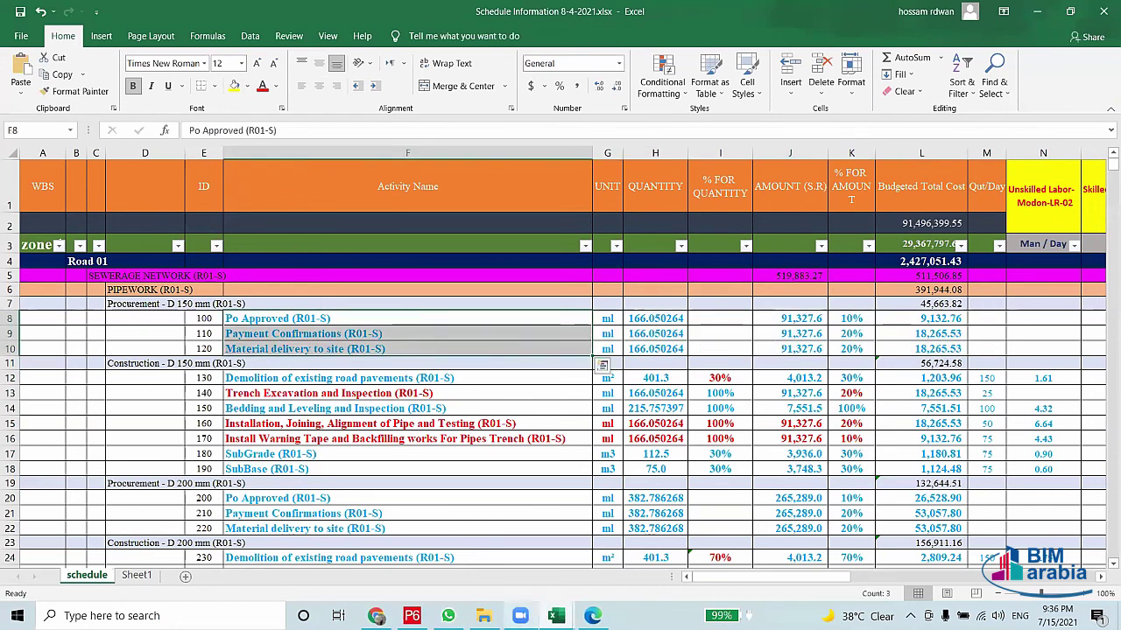
{"action": "mouse_move", "coordinate": [556, 615]}
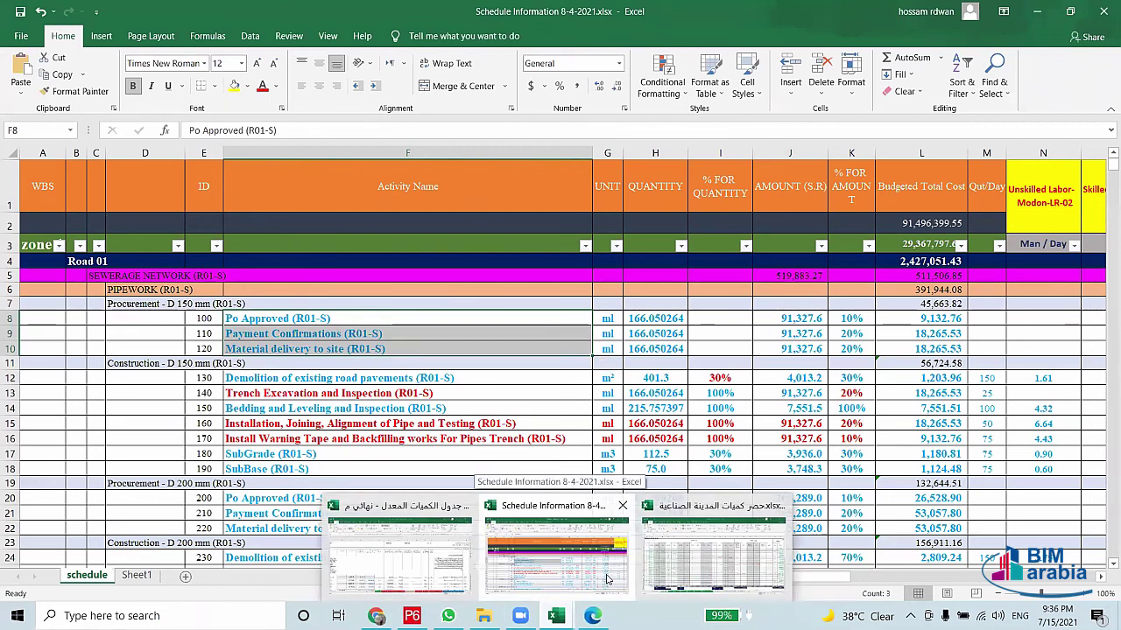
Switch to P6 and take a first look at the Remaining Works print preview
{"action": "left_click", "coordinate": [411, 615]}
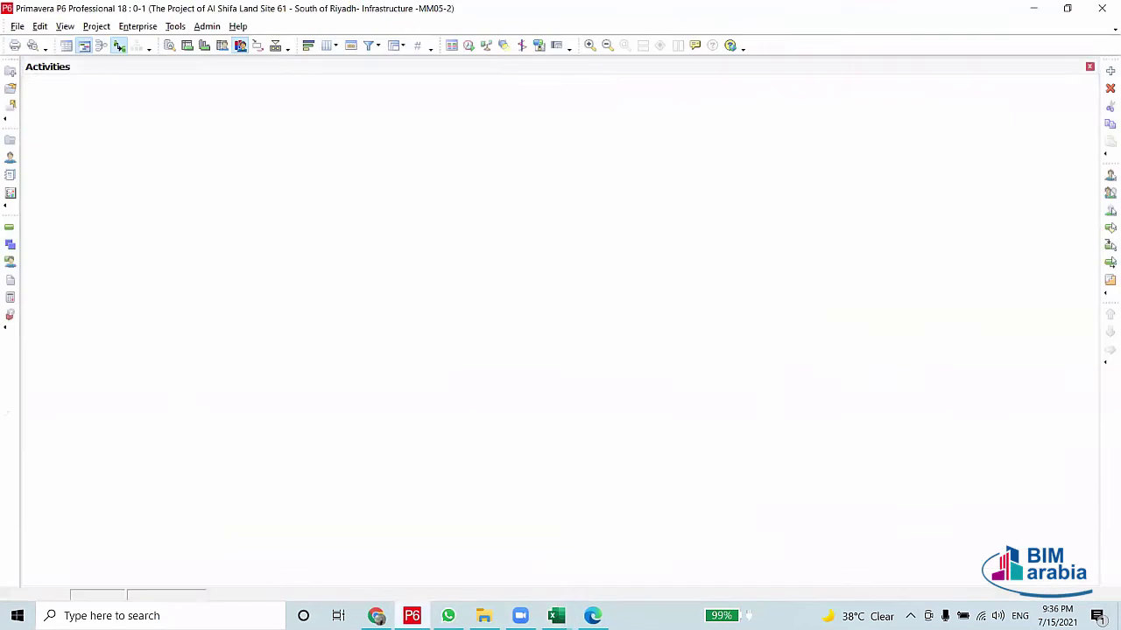
{"action": "scroll", "coordinate": [610, 131], "scroll_direction": "up", "scroll_amount": 3}
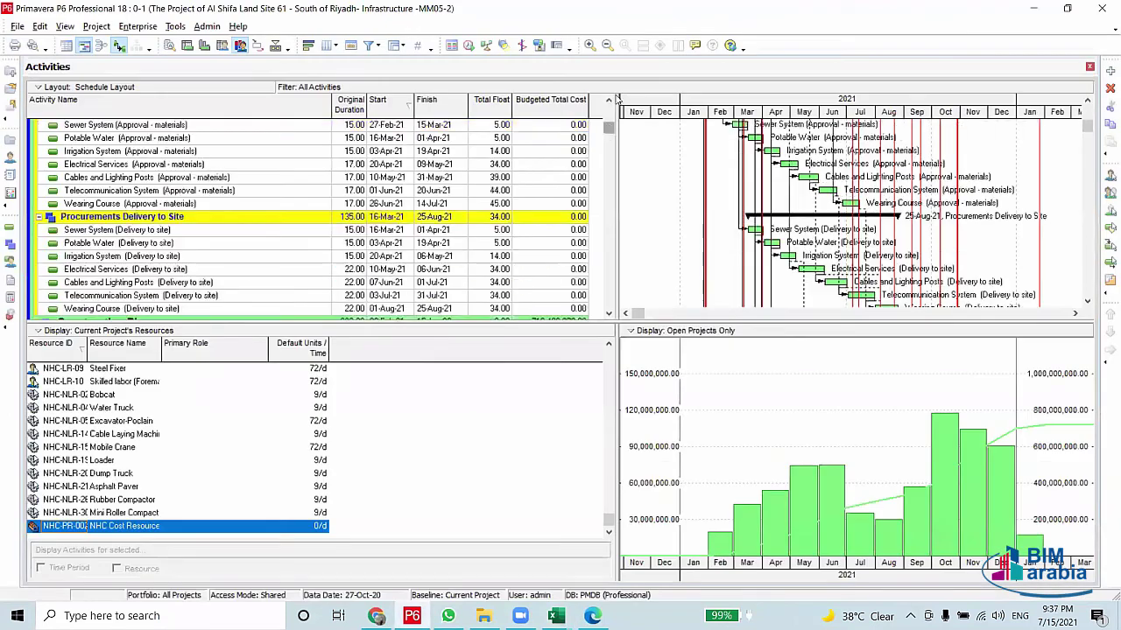
{"action": "scroll", "coordinate": [616, 122], "scroll_direction": "up", "scroll_amount": 5}
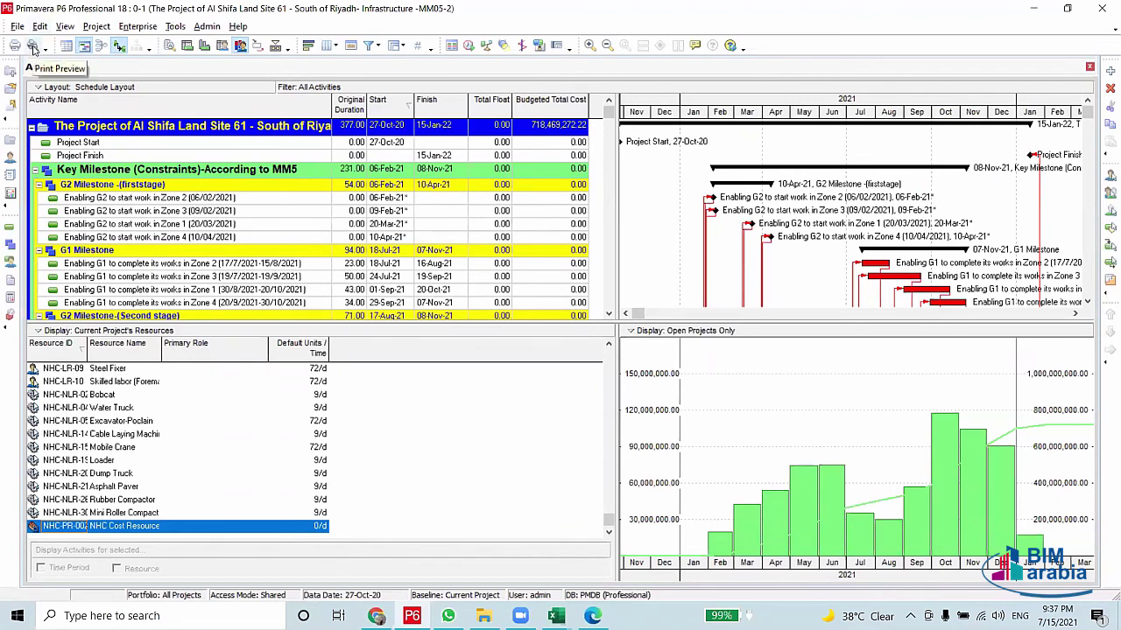
{"action": "left_click", "coordinate": [33, 47]}
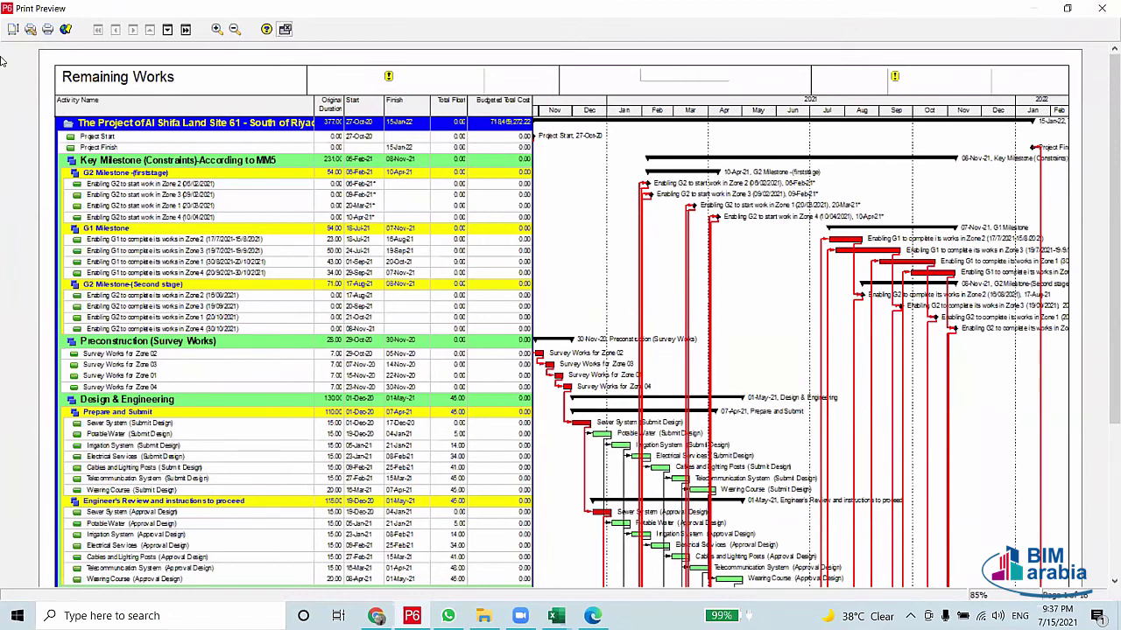
{"action": "left_click", "coordinate": [17, 29]}
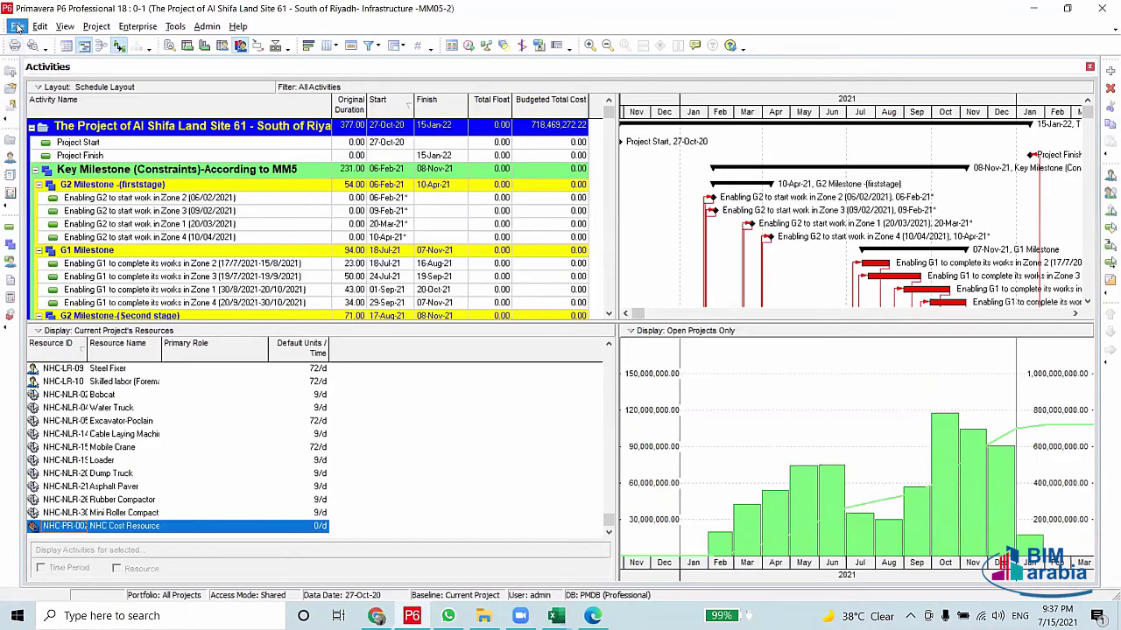
Browse the File and Edit command menus, then return to the activities
{"action": "left_click", "coordinate": [18, 28]}
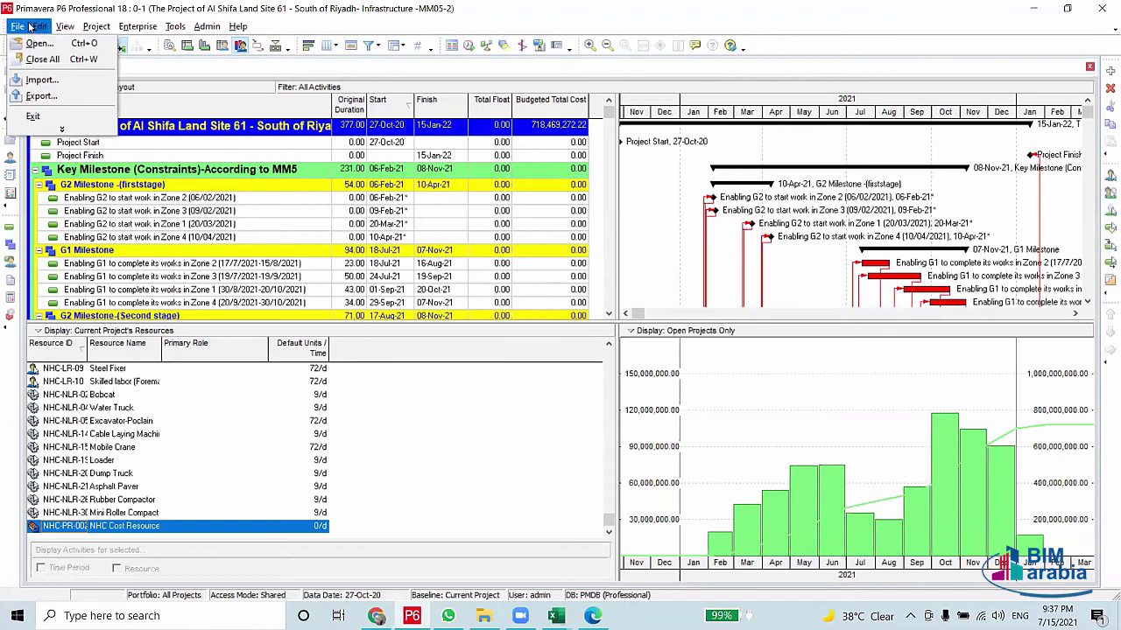
{"action": "mouse_move", "coordinate": [40, 27]}
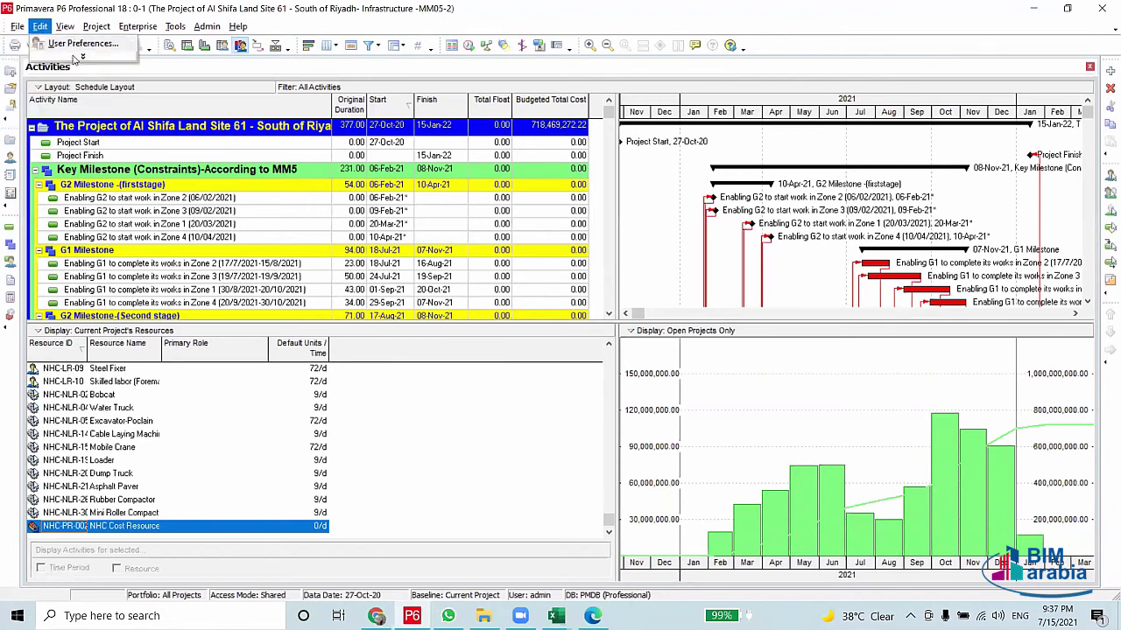
{"action": "left_click", "coordinate": [76, 57]}
{"action": "mouse_move", "coordinate": [21, 28]}
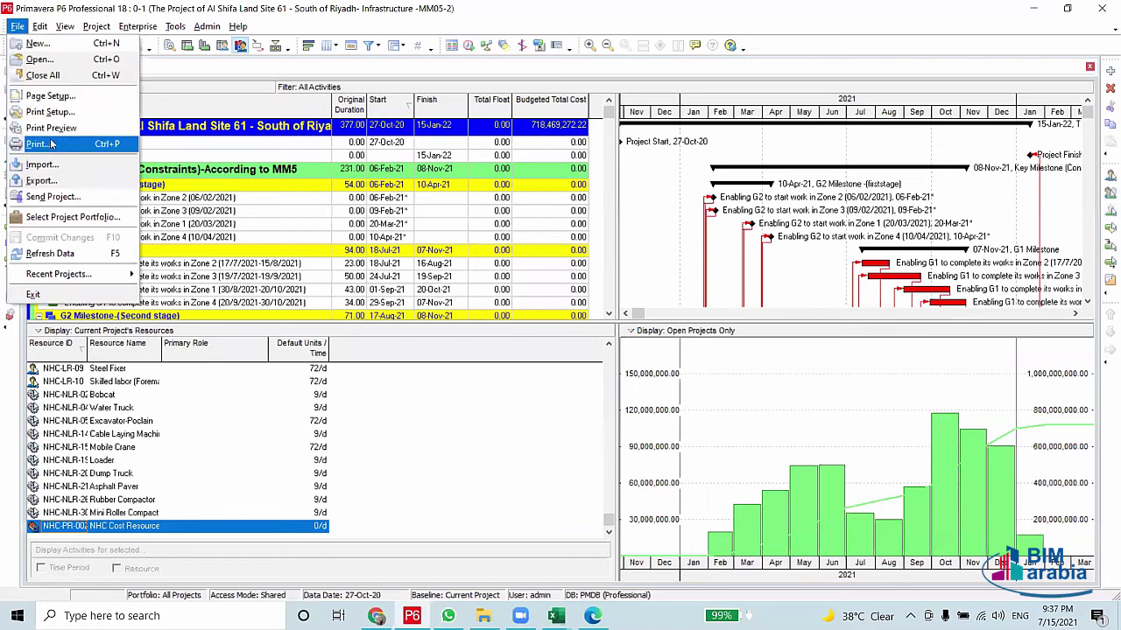
{"action": "left_click", "coordinate": [219, 100]}
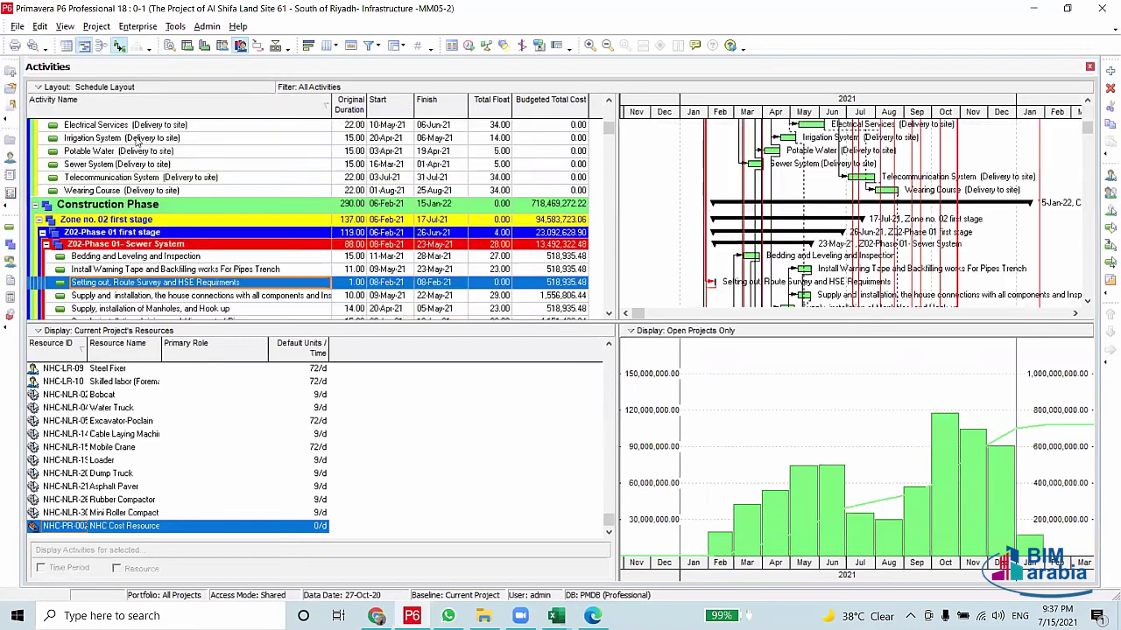
Preview the Remaining Works printout again and page down through two pages
{"action": "left_click", "coordinate": [32, 45]}
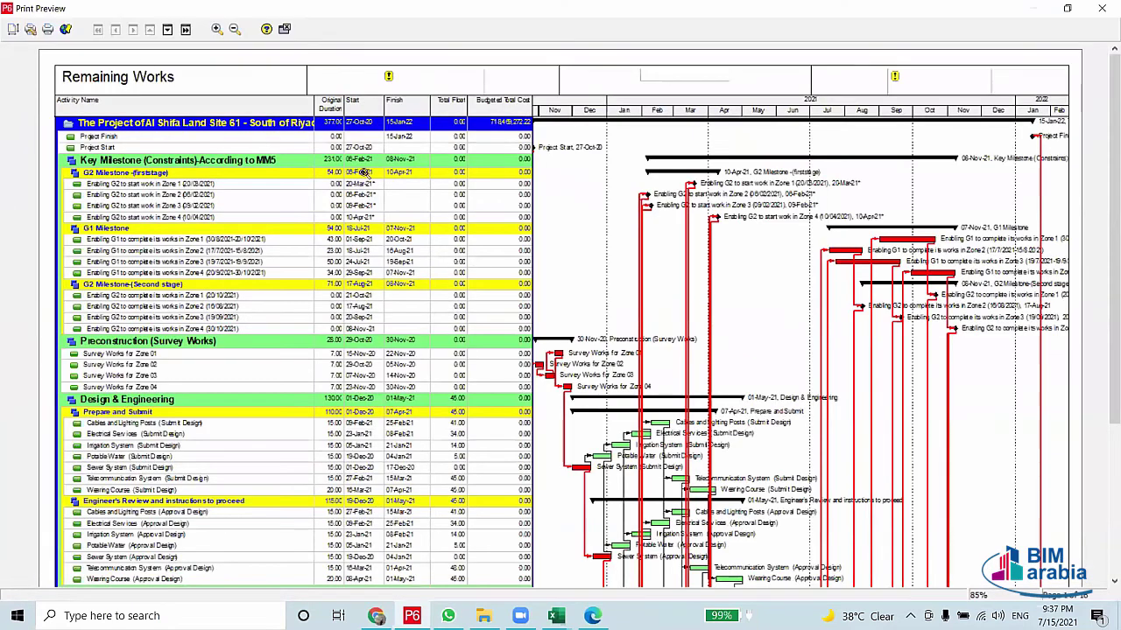
{"action": "key", "text": "Page_Down"}
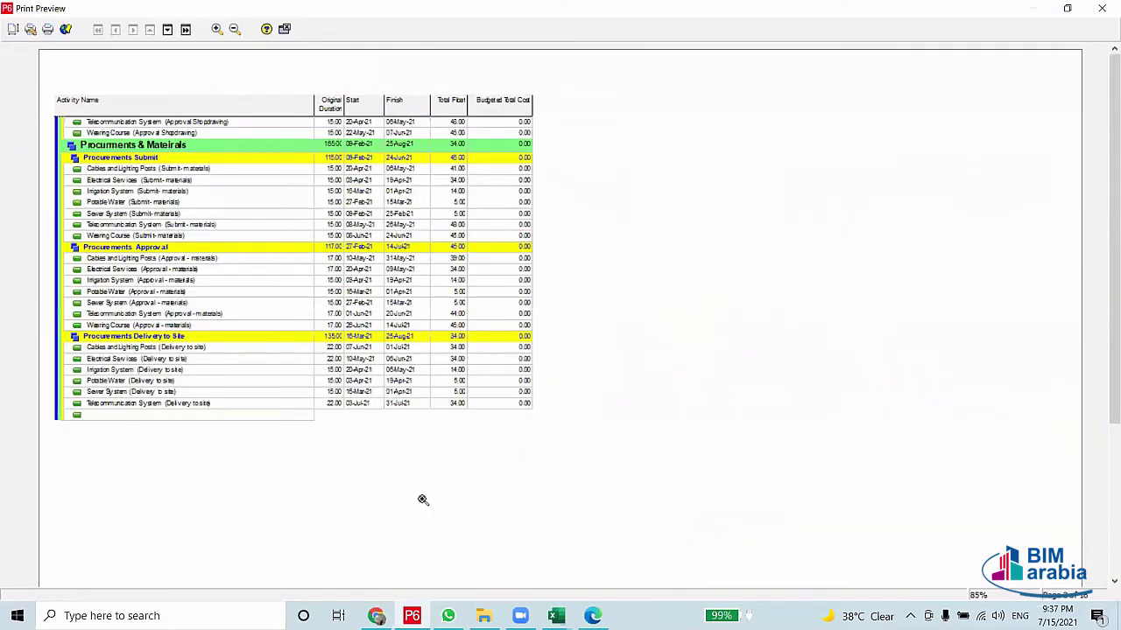
{"action": "key", "text": "Page_Down"}
{"action": "key", "text": "Escape"}
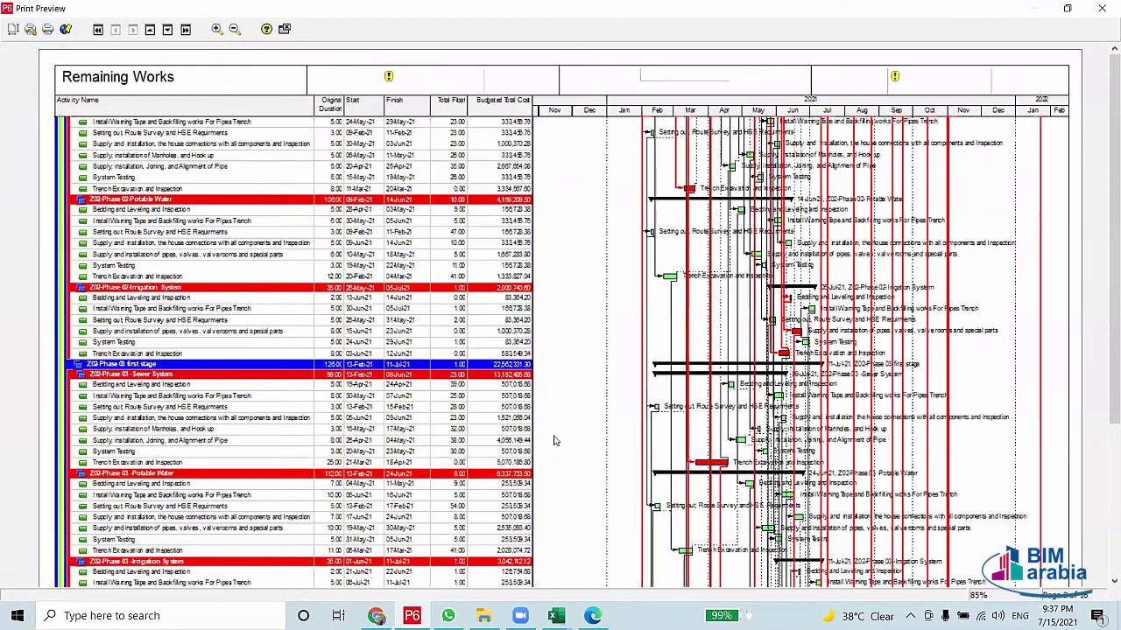
{"action": "key", "text": "alt+Tab"}
Scroll past the site-layout pages to the page 15 Qassim 2nd infrastructure Gantt schedule
{"action": "scroll", "coordinate": [548, 442], "scroll_direction": "up", "scroll_amount": 4}
{"action": "scroll", "coordinate": [565, 375], "scroll_direction": "up", "scroll_amount": 4}
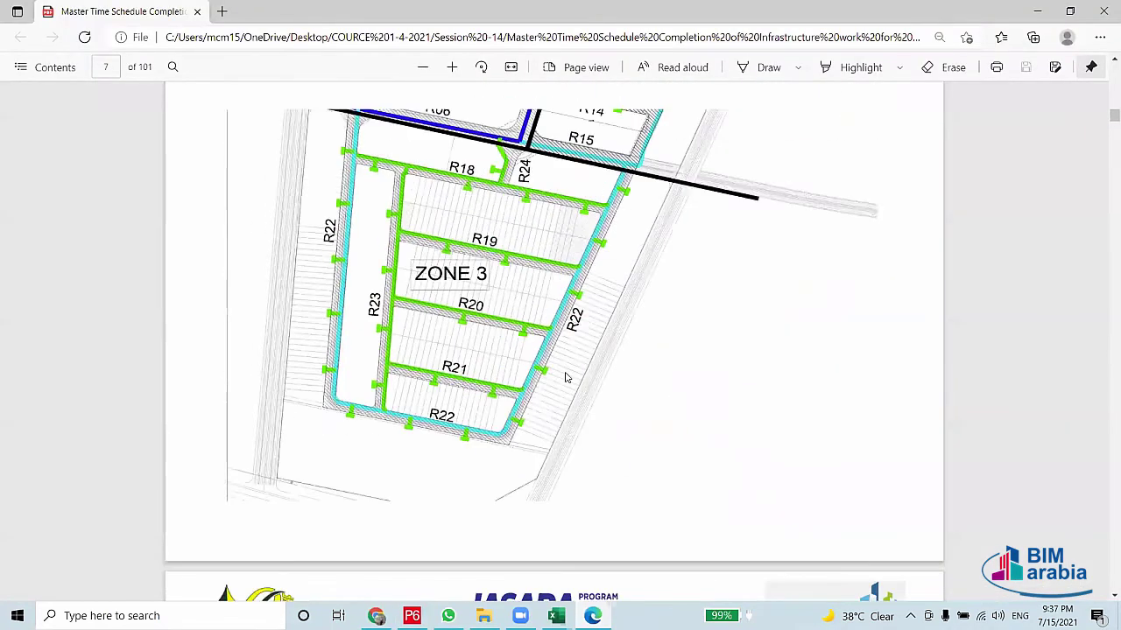
{"action": "scroll", "coordinate": [540, 408], "scroll_direction": "up", "scroll_amount": 3}
{"action": "scroll", "coordinate": [541, 412], "scroll_direction": "up", "scroll_amount": 3}
{"action": "scroll", "coordinate": [541, 412], "scroll_direction": "up", "scroll_amount": 5}
{"action": "scroll", "coordinate": [540, 410], "scroll_direction": "up", "scroll_amount": 3}
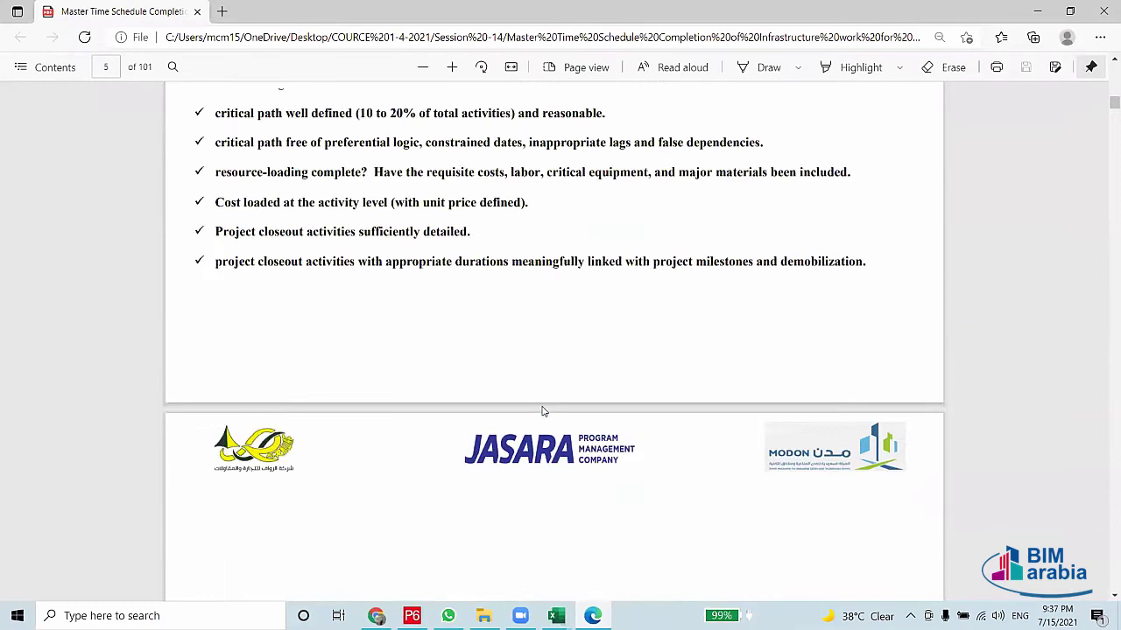
{"action": "scroll", "coordinate": [532, 295], "scroll_direction": "up", "scroll_amount": 1}
{"action": "scroll", "coordinate": [440, 222], "scroll_direction": "up", "scroll_amount": 3}
{"action": "scroll", "coordinate": [440, 222], "scroll_direction": "up", "scroll_amount": 3}
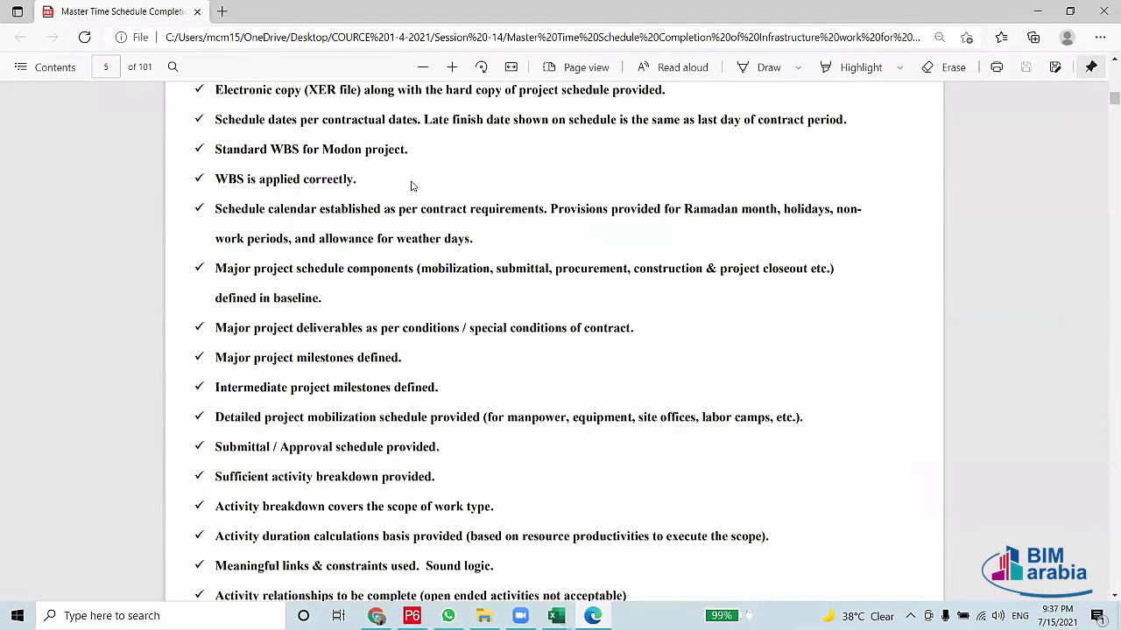
{"action": "scroll", "coordinate": [425, 225], "scroll_direction": "down", "scroll_amount": 5}
{"action": "scroll", "coordinate": [483, 210], "scroll_direction": "down", "scroll_amount": 8}
{"action": "scroll", "coordinate": [477, 246], "scroll_direction": "down", "scroll_amount": 3}
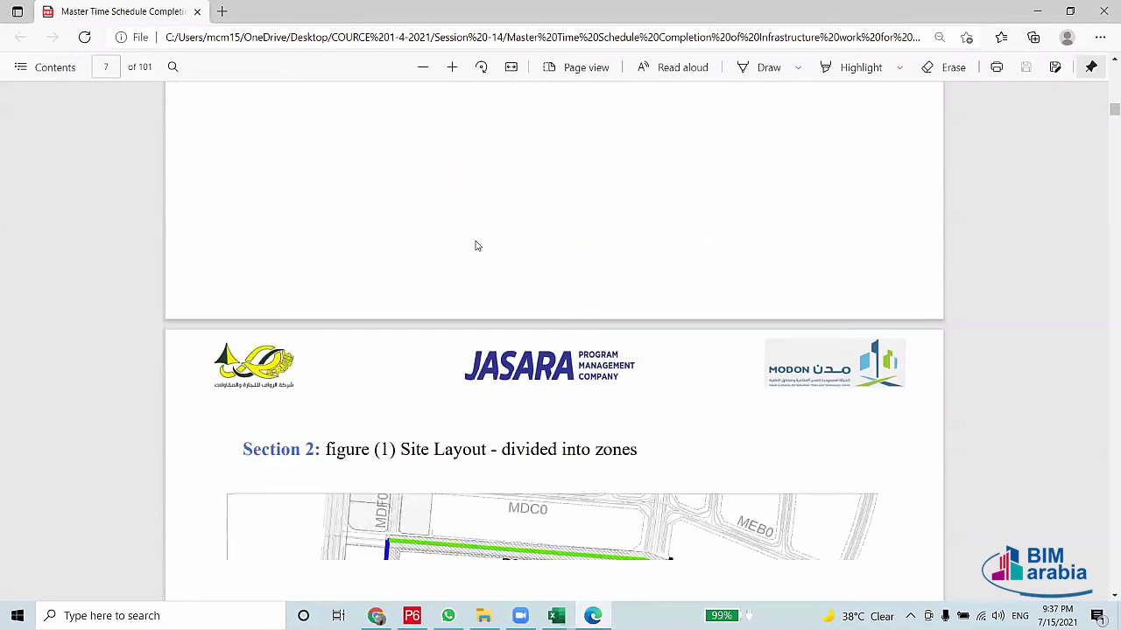
{"action": "scroll", "coordinate": [474, 246], "scroll_direction": "down", "scroll_amount": 5}
{"action": "scroll", "coordinate": [473, 245], "scroll_direction": "down", "scroll_amount": 3}
{"action": "scroll", "coordinate": [475, 262], "scroll_direction": "down", "scroll_amount": 15}
{"action": "scroll", "coordinate": [473, 275], "scroll_direction": "up", "scroll_amount": 2}
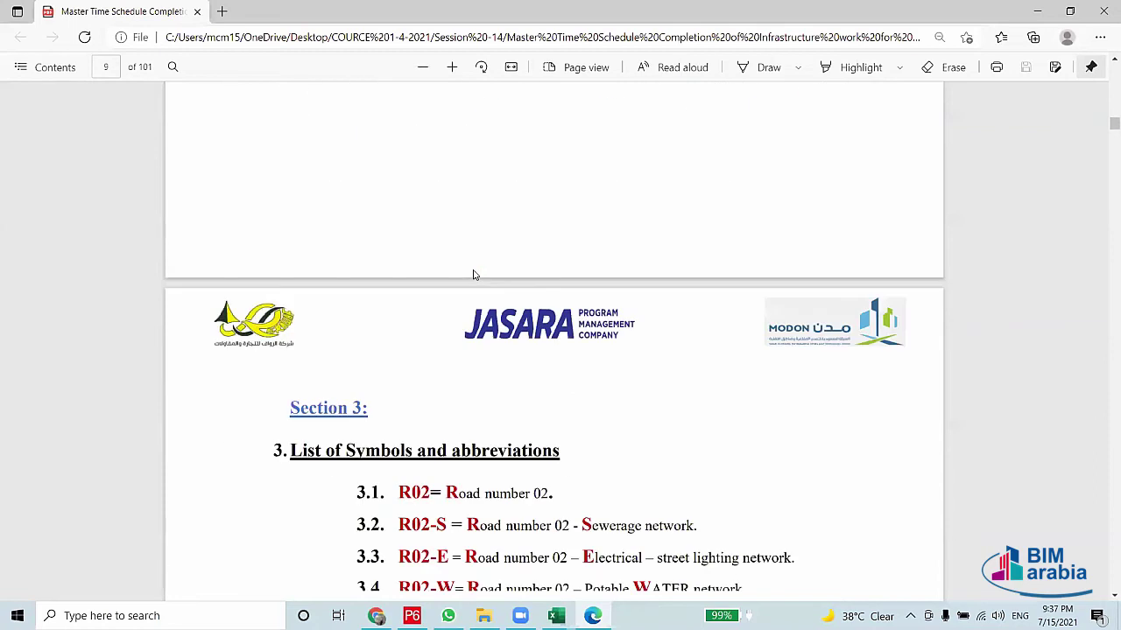
{"action": "scroll", "coordinate": [473, 275], "scroll_direction": "down", "scroll_amount": 7}
{"action": "scroll", "coordinate": [470, 273], "scroll_direction": "down", "scroll_amount": 2}
{"action": "scroll", "coordinate": [469, 267], "scroll_direction": "down", "scroll_amount": 8}
{"action": "scroll", "coordinate": [471, 273], "scroll_direction": "down", "scroll_amount": 5}
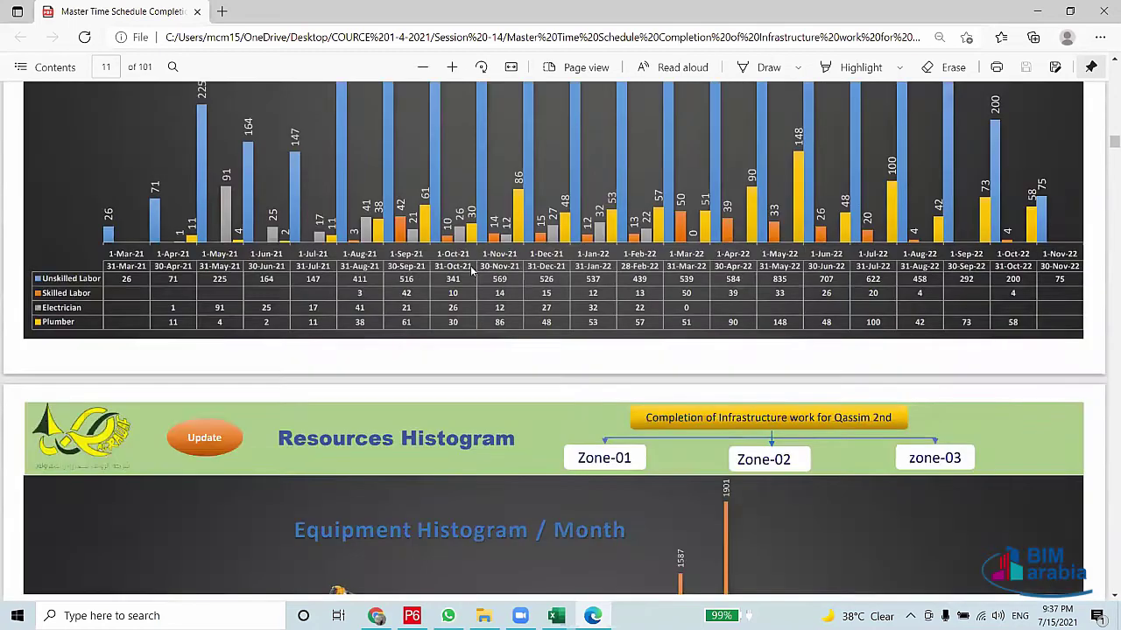
{"action": "scroll", "coordinate": [471, 273], "scroll_direction": "up", "scroll_amount": 1}
{"action": "scroll", "coordinate": [471, 273], "scroll_direction": "up", "scroll_amount": 2}
{"action": "scroll", "coordinate": [471, 272], "scroll_direction": "down", "scroll_amount": 7}
{"action": "scroll", "coordinate": [471, 272], "scroll_direction": "down", "scroll_amount": 4}
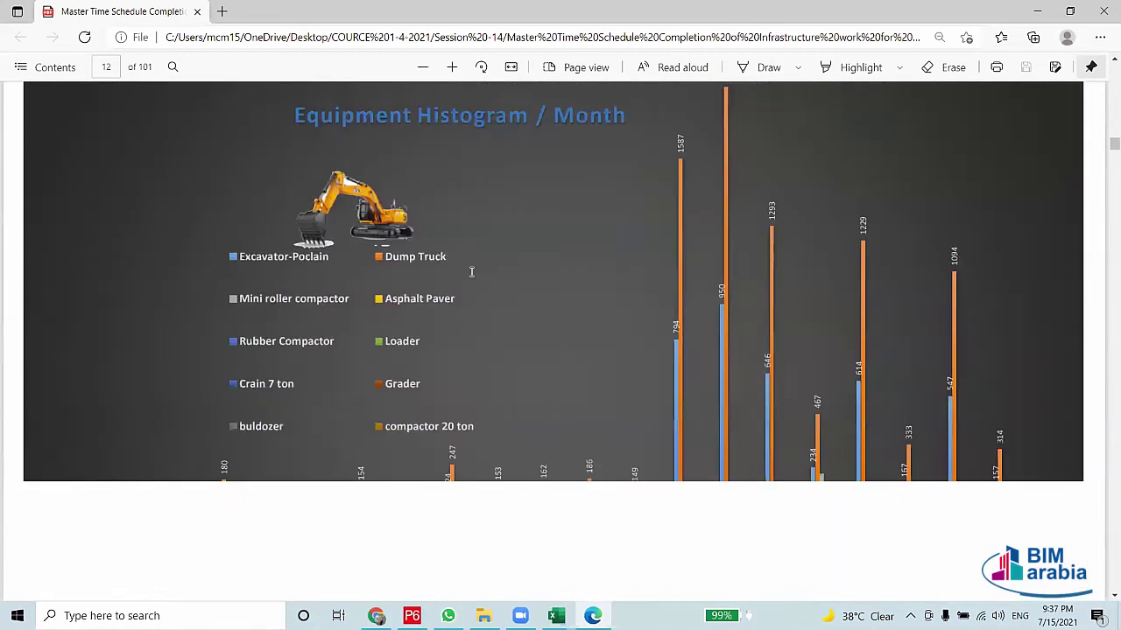
{"action": "scroll", "coordinate": [471, 272], "scroll_direction": "down", "scroll_amount": 5}
{"action": "scroll", "coordinate": [471, 272], "scroll_direction": "down", "scroll_amount": 6}
{"action": "scroll", "coordinate": [471, 272], "scroll_direction": "down", "scroll_amount": 6}
{"action": "scroll", "coordinate": [711, 329], "scroll_direction": "down", "scroll_amount": 5}
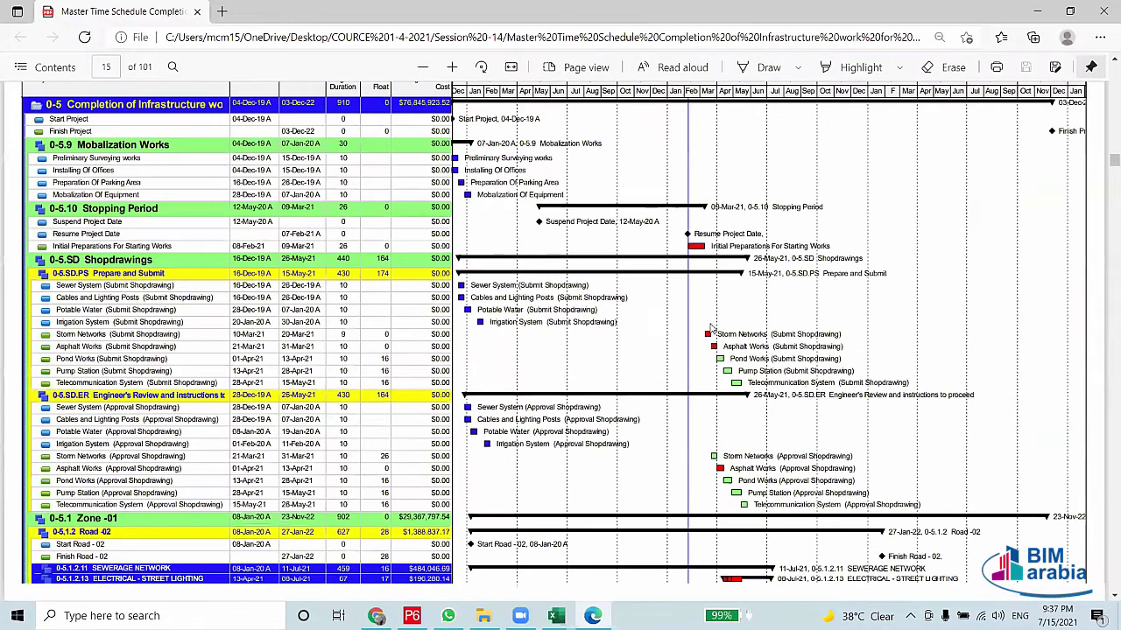
{"action": "scroll", "coordinate": [707, 329], "scroll_direction": "down", "scroll_amount": 2}
{"action": "scroll", "coordinate": [703, 328], "scroll_direction": "down", "scroll_amount": 4}
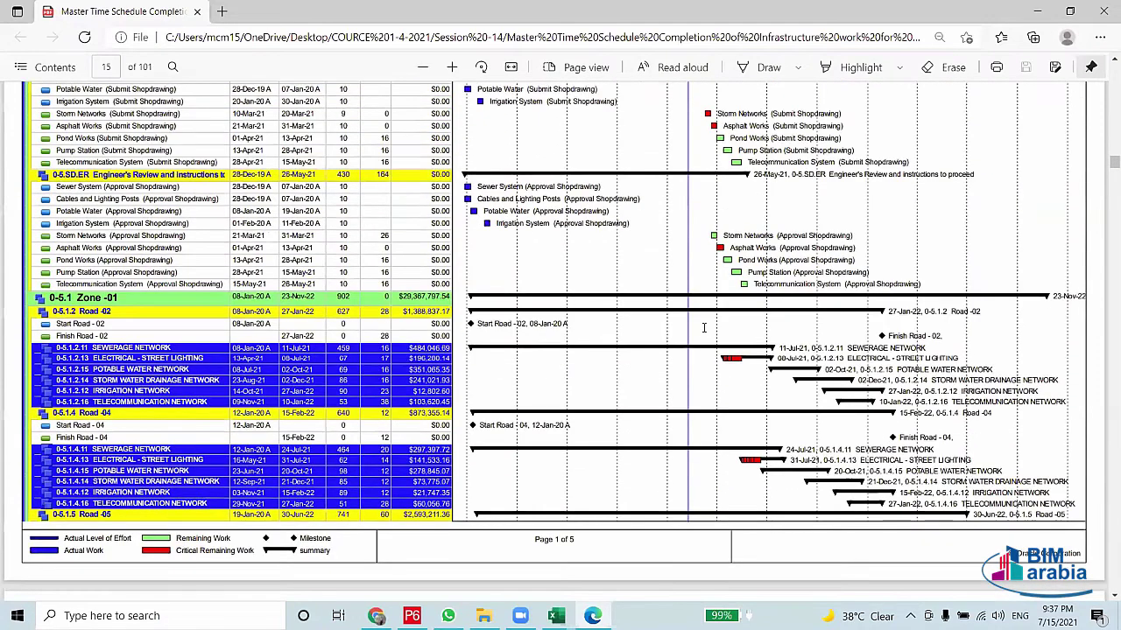
{"action": "scroll", "coordinate": [703, 327], "scroll_direction": "up", "scroll_amount": 3}
{"action": "scroll", "coordinate": [702, 328], "scroll_direction": "up", "scroll_amount": 3}
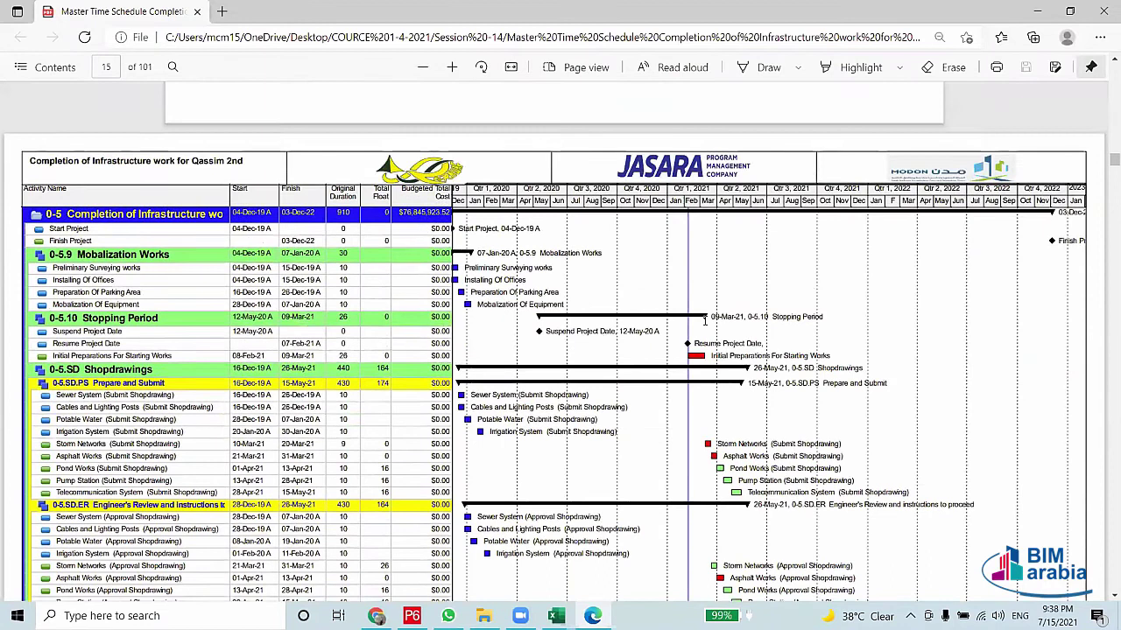
{"action": "scroll", "coordinate": [704, 320], "scroll_direction": "up", "scroll_amount": 7}
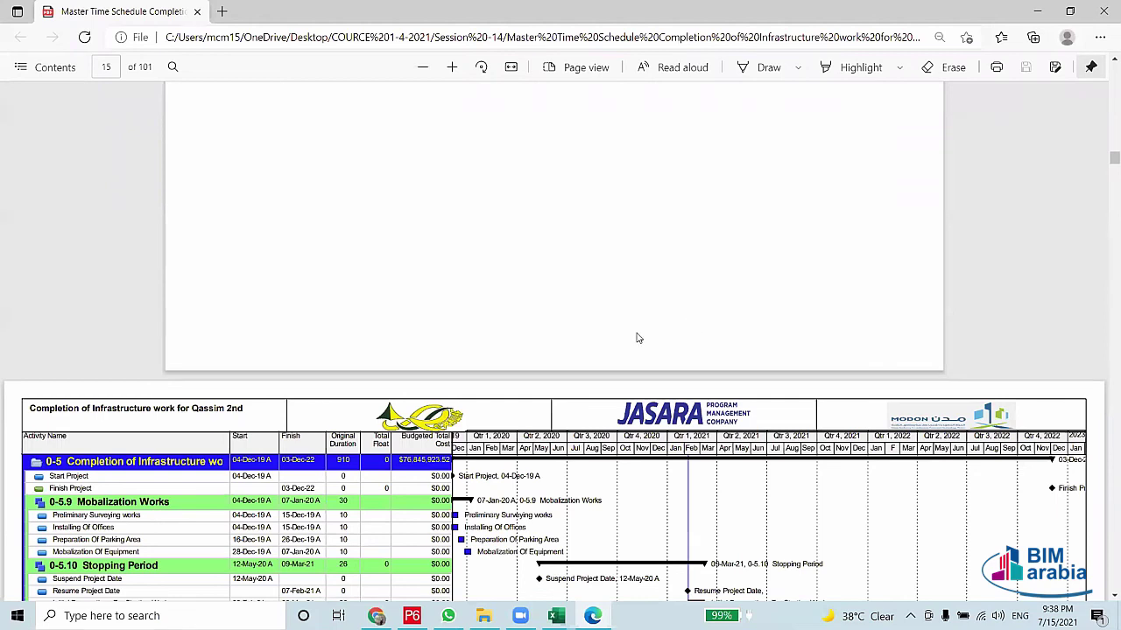
Return to the P6 print preview, scroll through its pages, and bring up Page Setup
{"action": "left_click", "coordinate": [412, 615]}
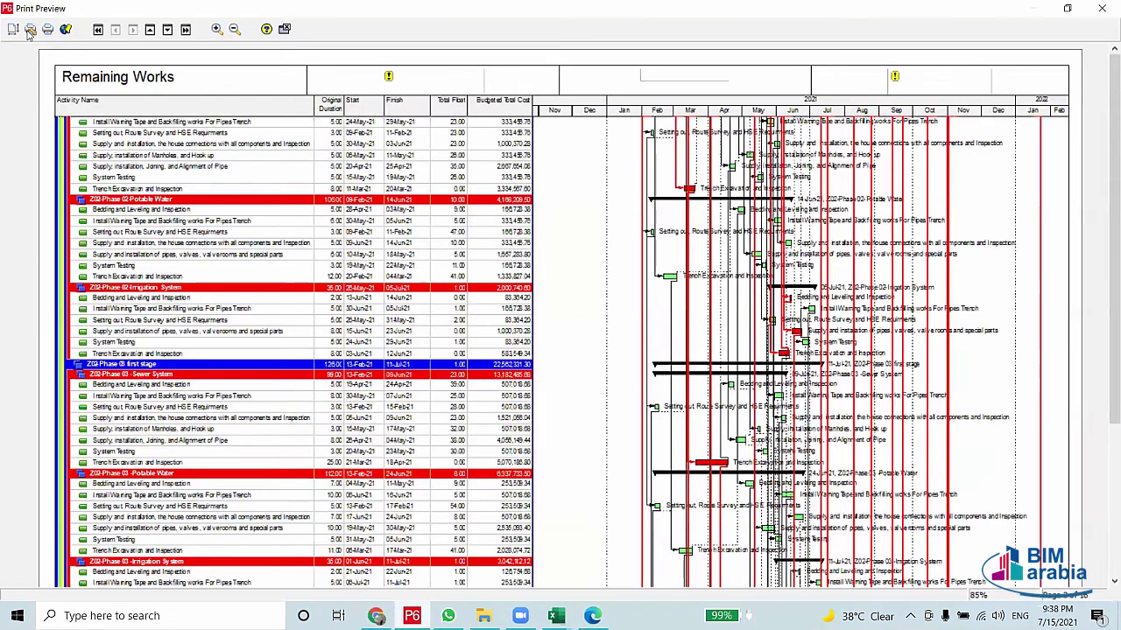
{"action": "scroll", "coordinate": [696, 316], "scroll_direction": "down", "scroll_amount": 1}
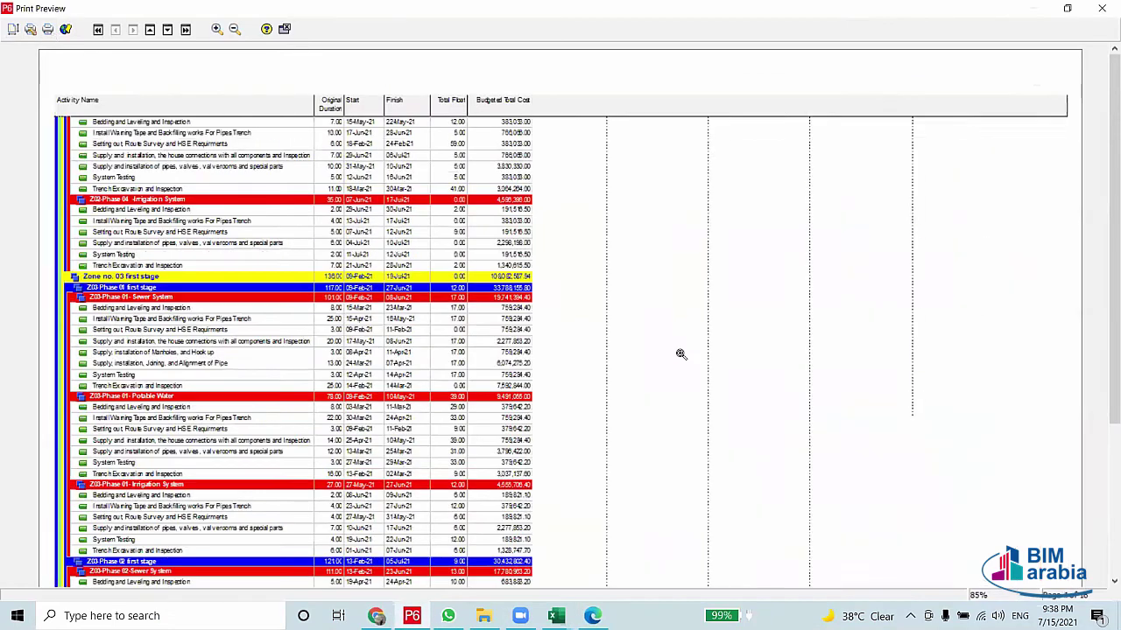
{"action": "scroll", "coordinate": [1102, 290], "scroll_direction": "down", "scroll_amount": 2}
{"action": "scroll", "coordinate": [1105, 525], "scroll_direction": "down", "scroll_amount": 2}
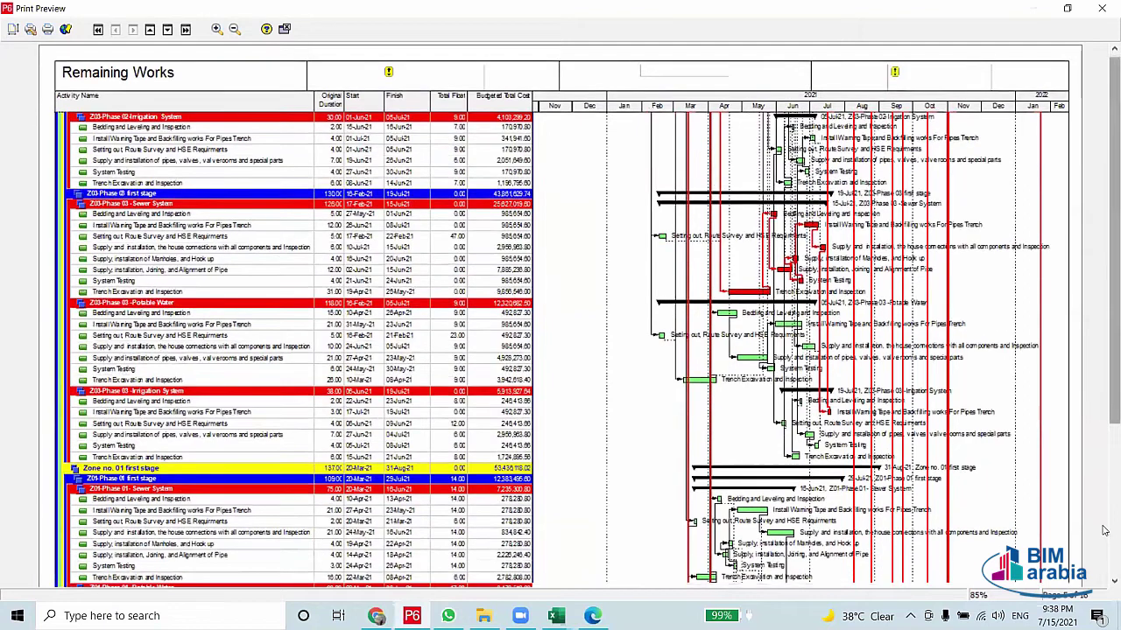
{"action": "scroll", "coordinate": [1105, 530], "scroll_direction": "down", "scroll_amount": 3}
{"action": "scroll", "coordinate": [1105, 529], "scroll_direction": "down", "scroll_amount": 1}
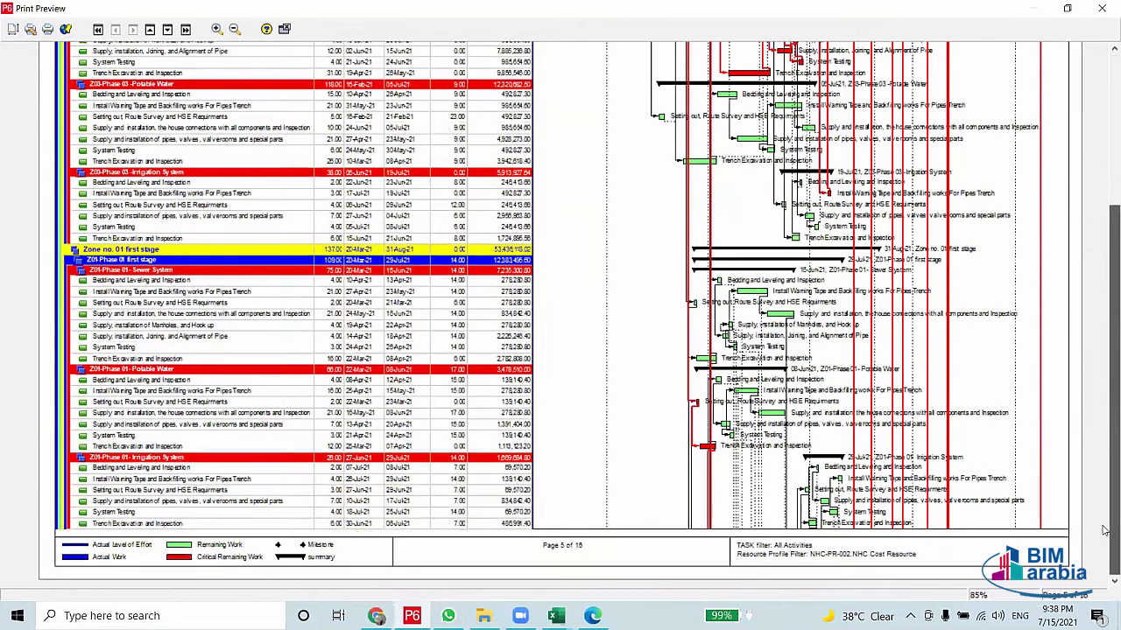
{"action": "scroll", "coordinate": [1103, 193], "scroll_direction": "up", "scroll_amount": 2}
{"action": "scroll", "coordinate": [1050, 236], "scroll_direction": "up", "scroll_amount": 2}
{"action": "scroll", "coordinate": [1015, 270], "scroll_direction": "up", "scroll_amount": 1}
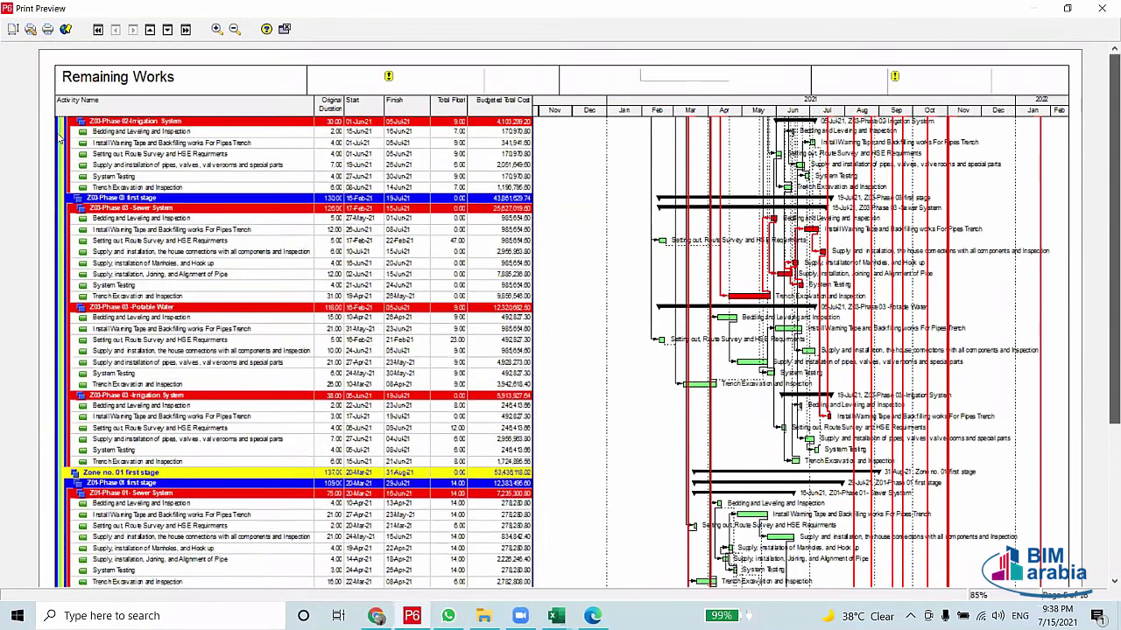
{"action": "left_click", "coordinate": [12, 29]}
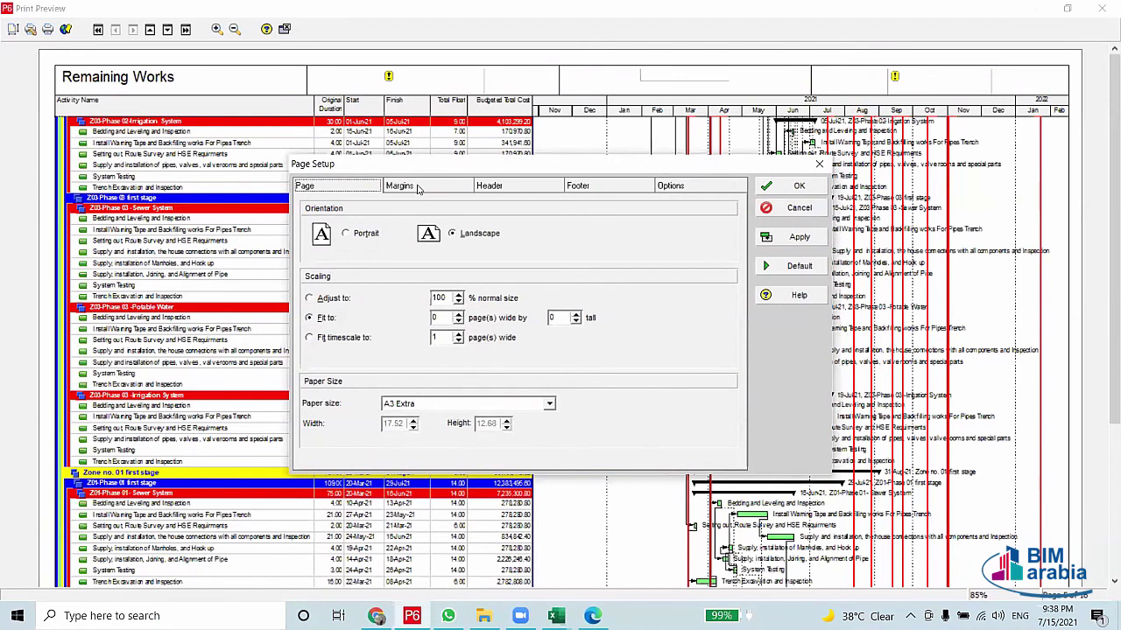
Keep A3 Extra paper and check the 4-section, 0.5-height header shown on all pages
{"action": "left_click", "coordinate": [550, 404]}
{"action": "left_click", "coordinate": [549, 405]}
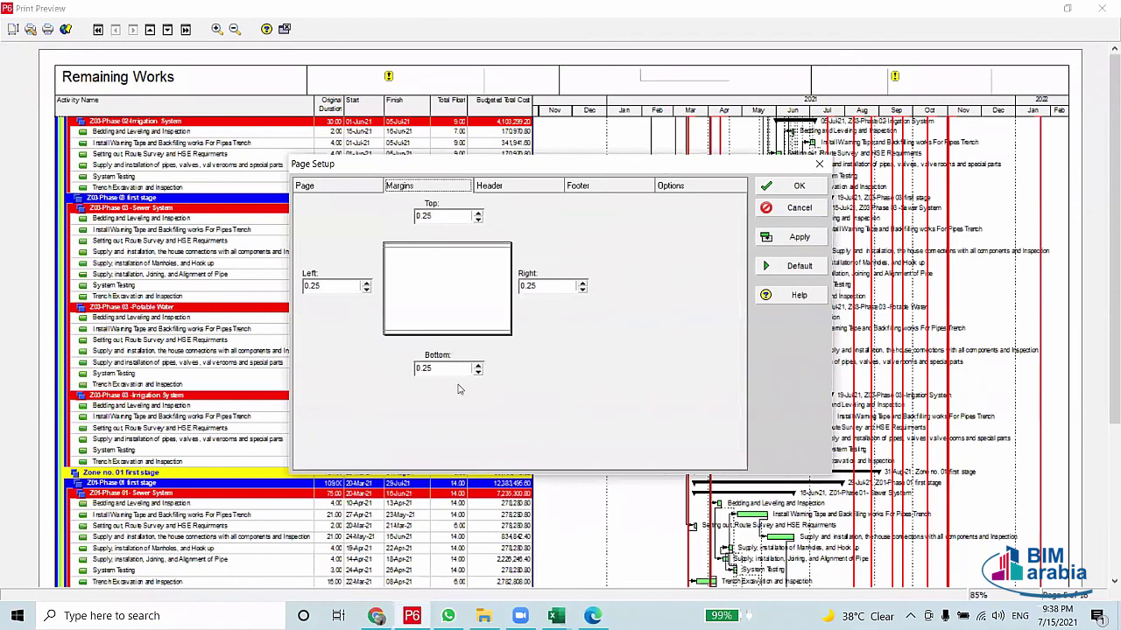
{"action": "left_click", "coordinate": [532, 185]}
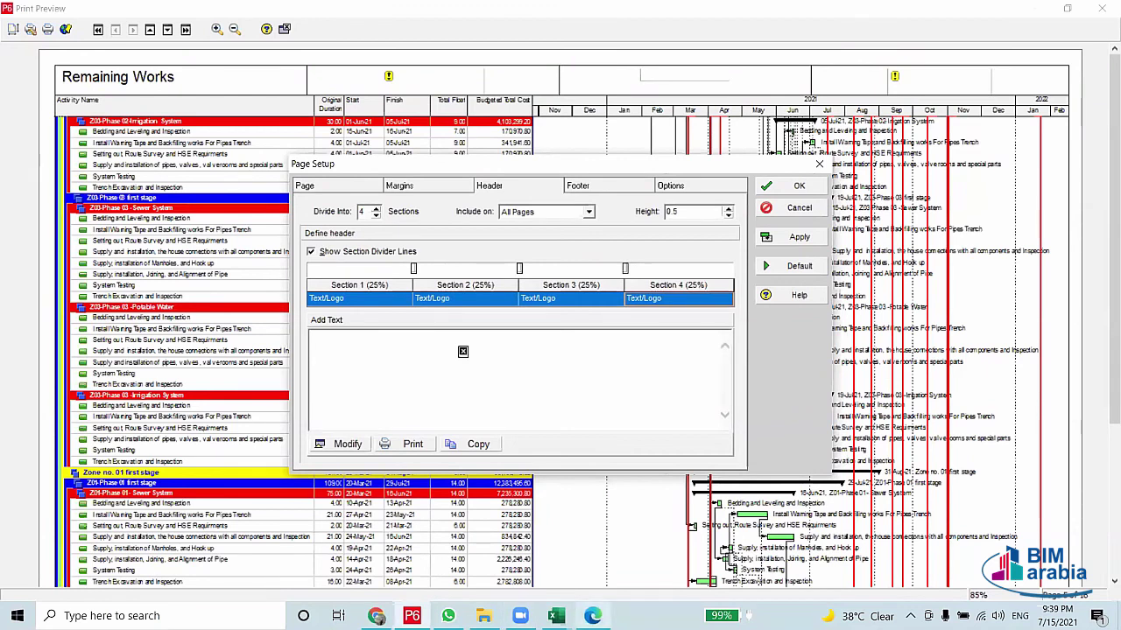
{"action": "left_click", "coordinate": [608, 575]}
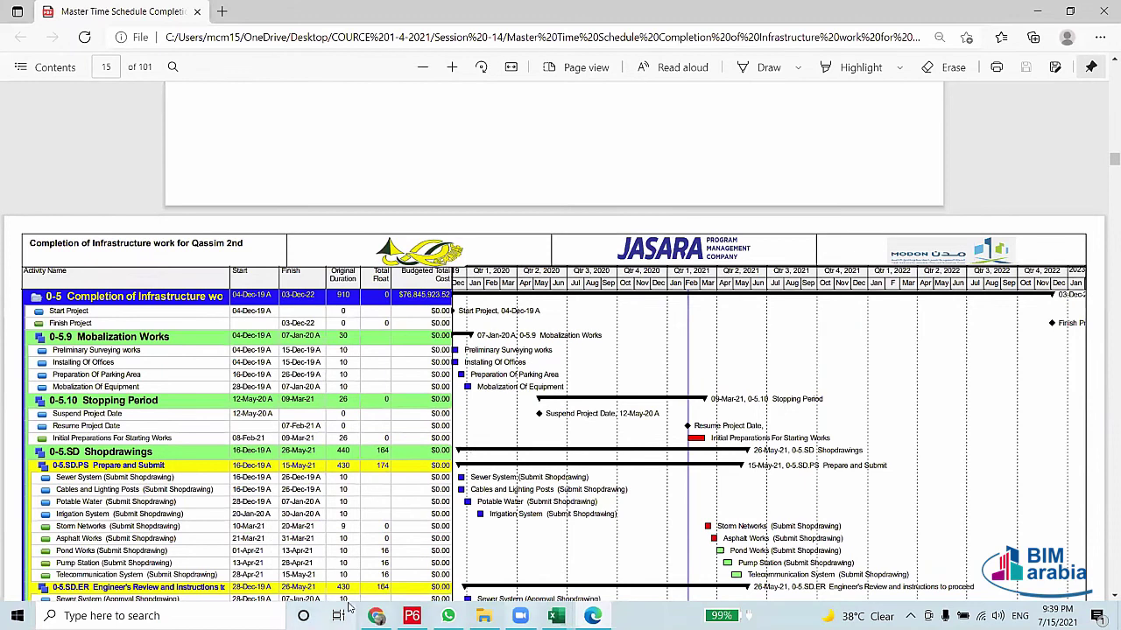
{"action": "left_click", "coordinate": [520, 616]}
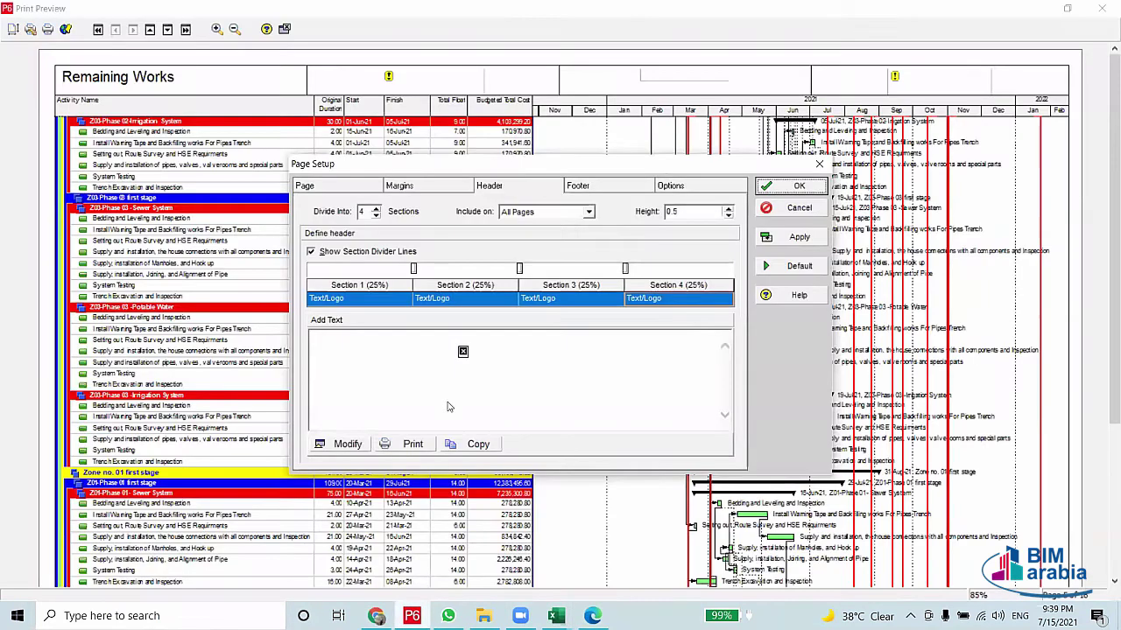
Replace the header's placeholder picture with the مدن.jpg MODON logo
{"action": "left_click", "coordinate": [367, 446]}
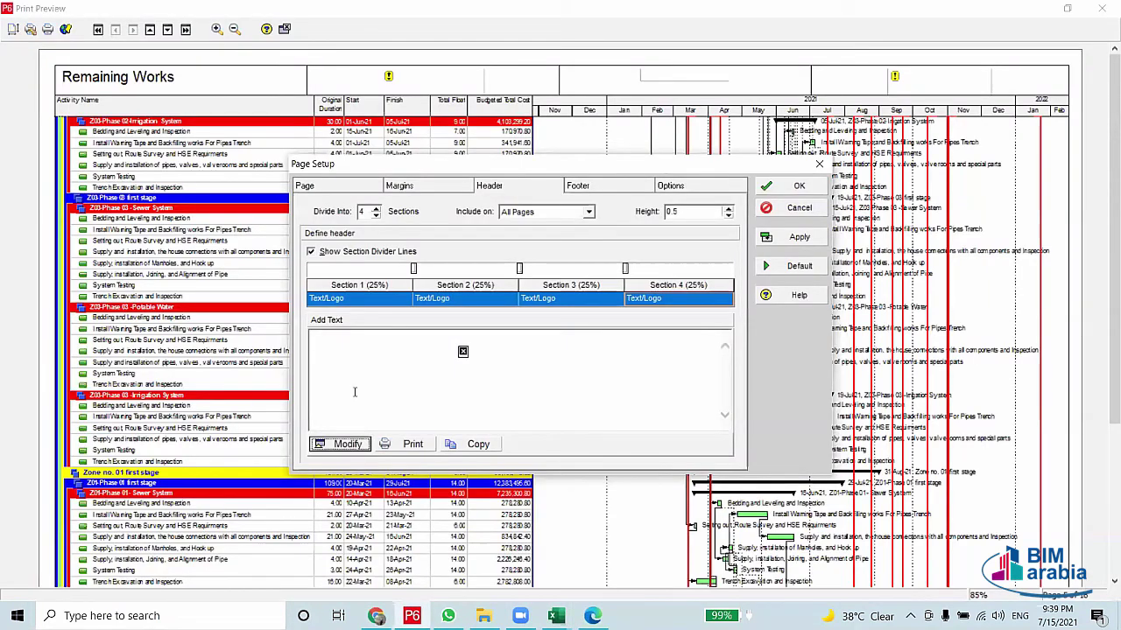
{"action": "left_click", "coordinate": [290, 165]}
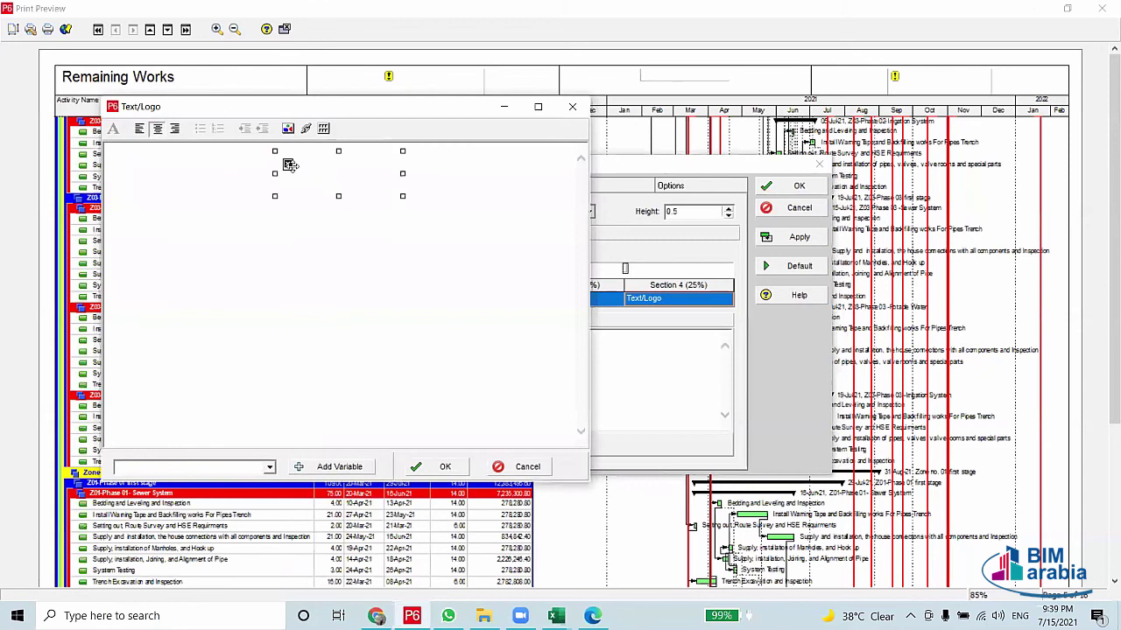
{"action": "double_click", "coordinate": [288, 165]}
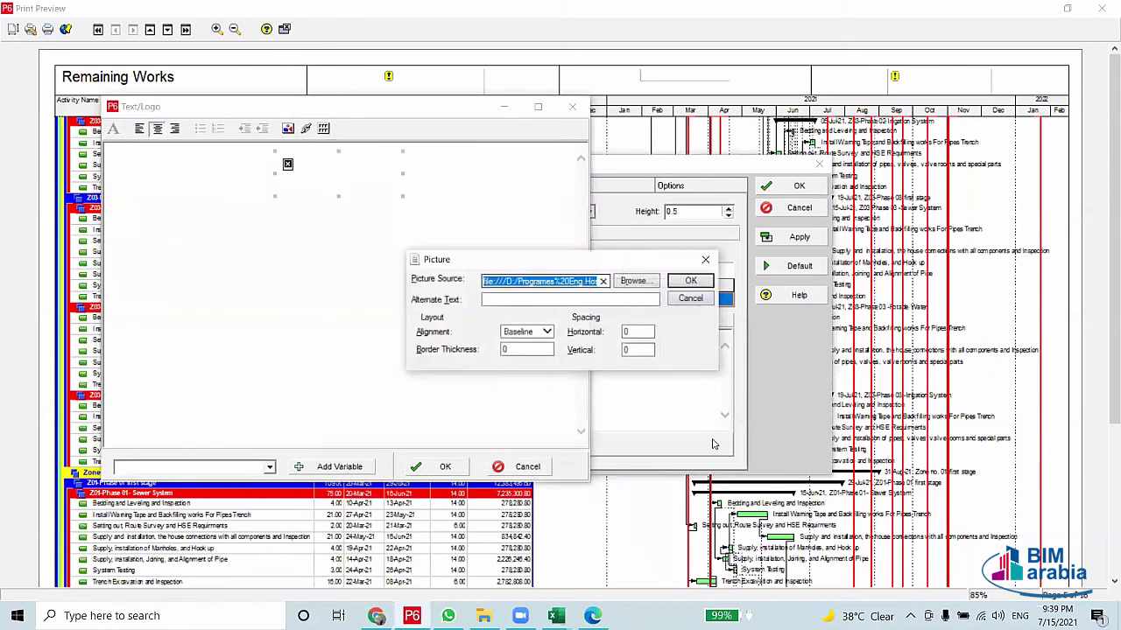
{"action": "left_click", "coordinate": [634, 281]}
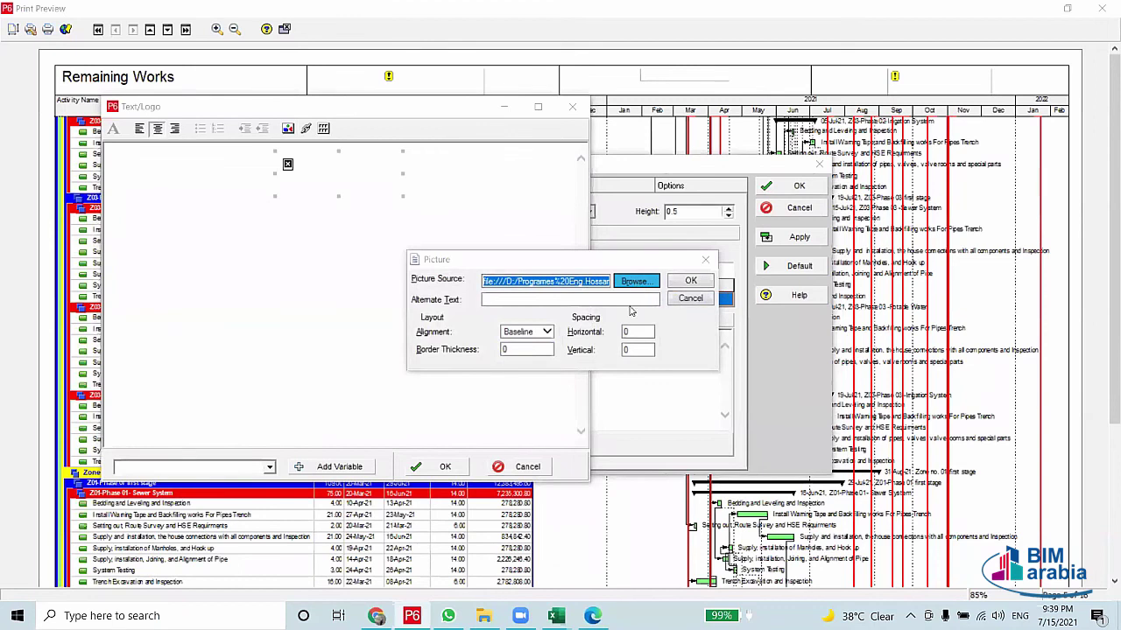
{"action": "left_click", "coordinate": [653, 461]}
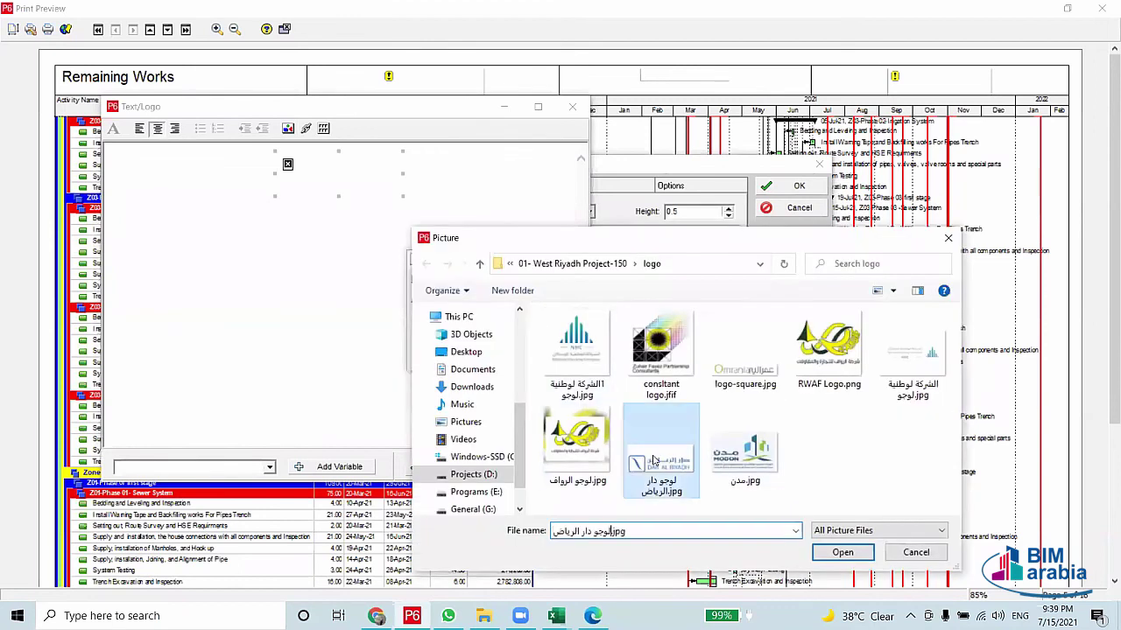
{"action": "left_click", "coordinate": [750, 457]}
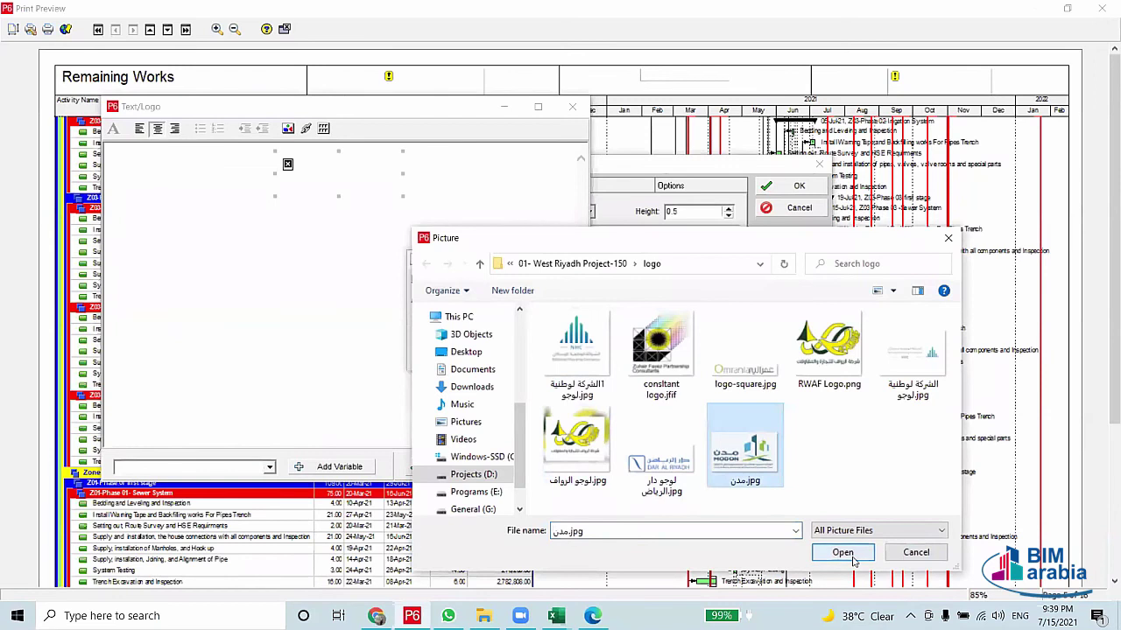
{"action": "left_click", "coordinate": [851, 558]}
{"action": "left_click", "coordinate": [700, 280]}
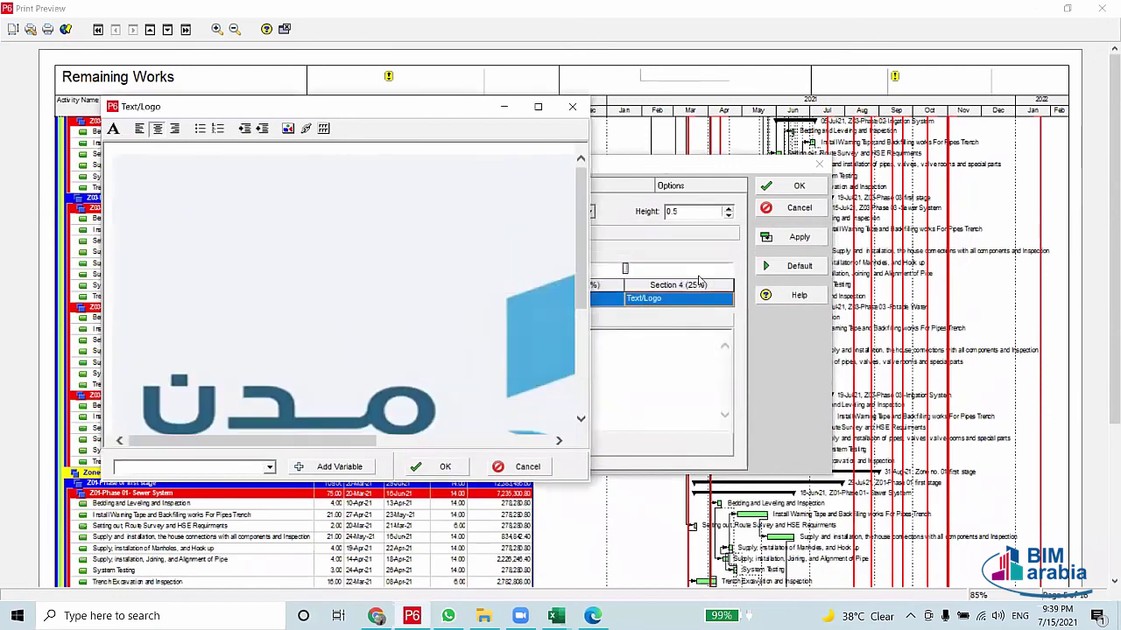
Shrink the logo to fit the section and close the Text/Logo editor
{"action": "left_click", "coordinate": [299, 258]}
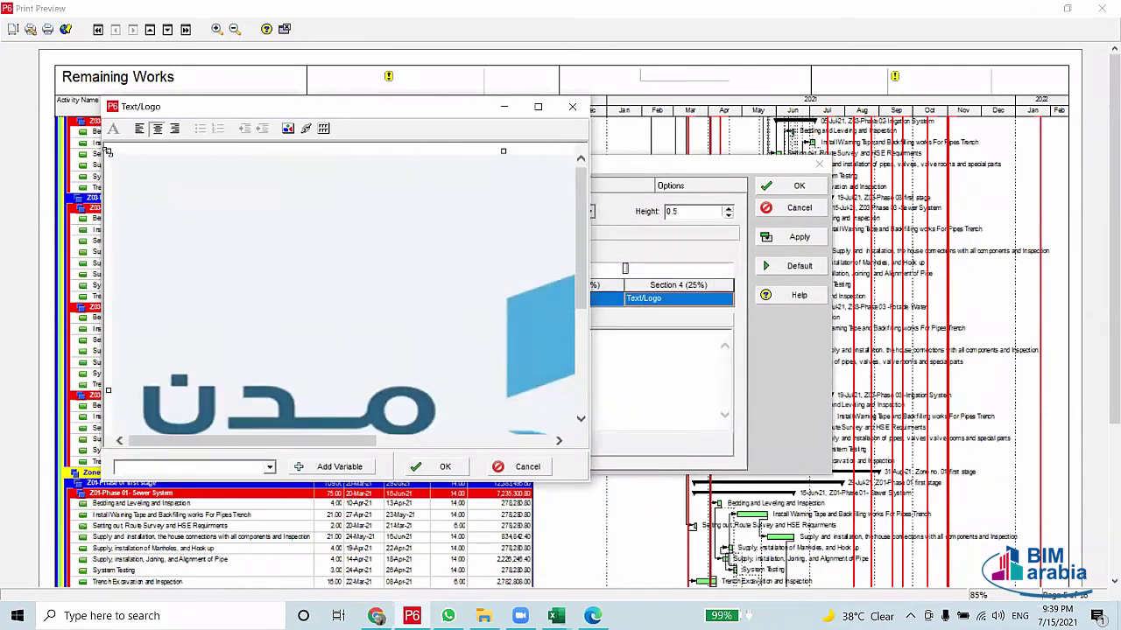
{"action": "left_click_drag", "start_coordinate": [108, 151], "coordinate": [463, 342]}
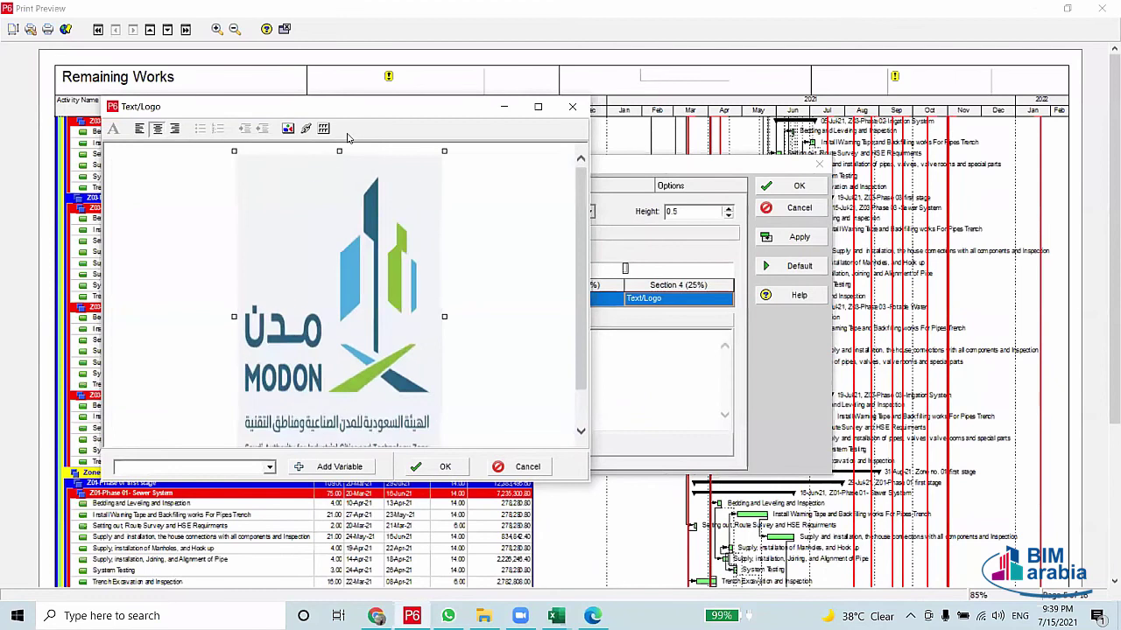
{"action": "key", "text": "ctrl+a"}
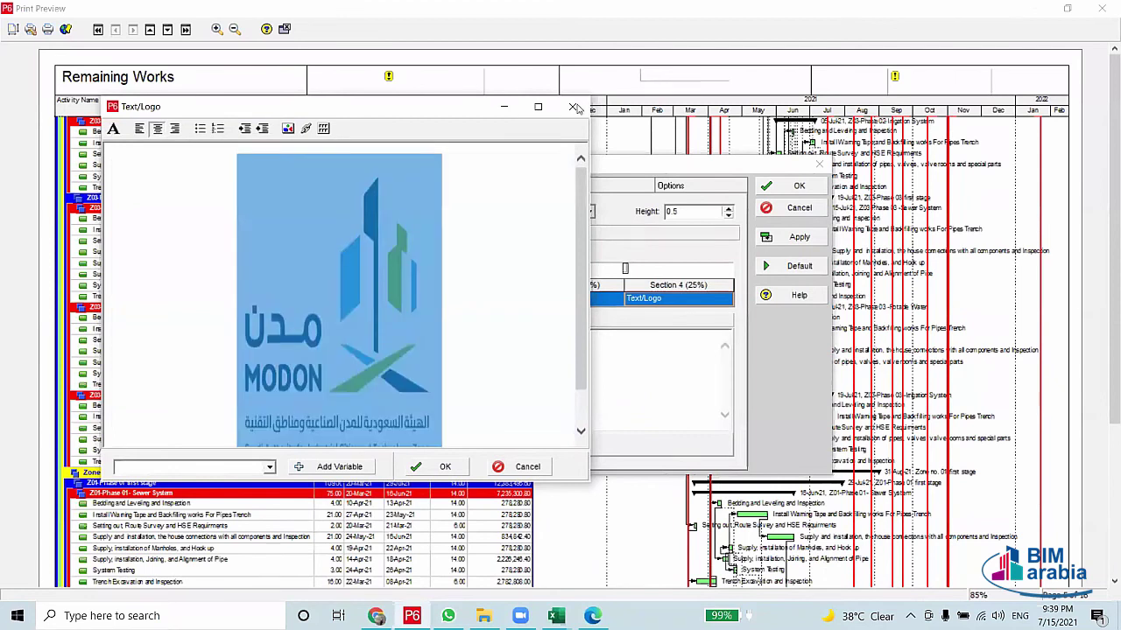
{"action": "left_click", "coordinate": [573, 107]}
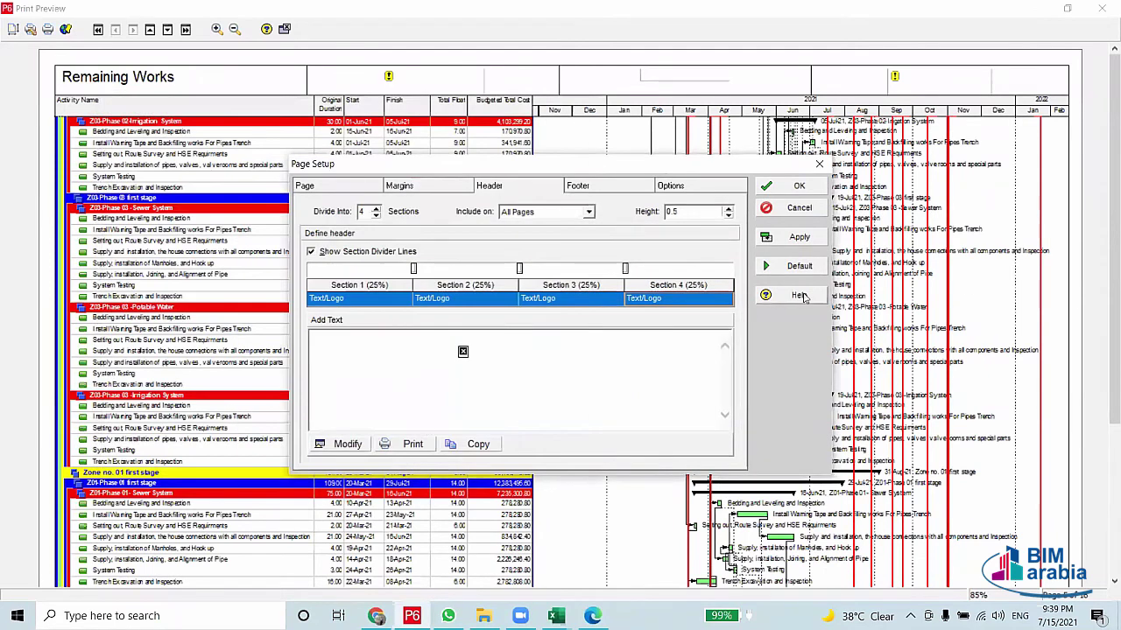
{"action": "left_click", "coordinate": [606, 298]}
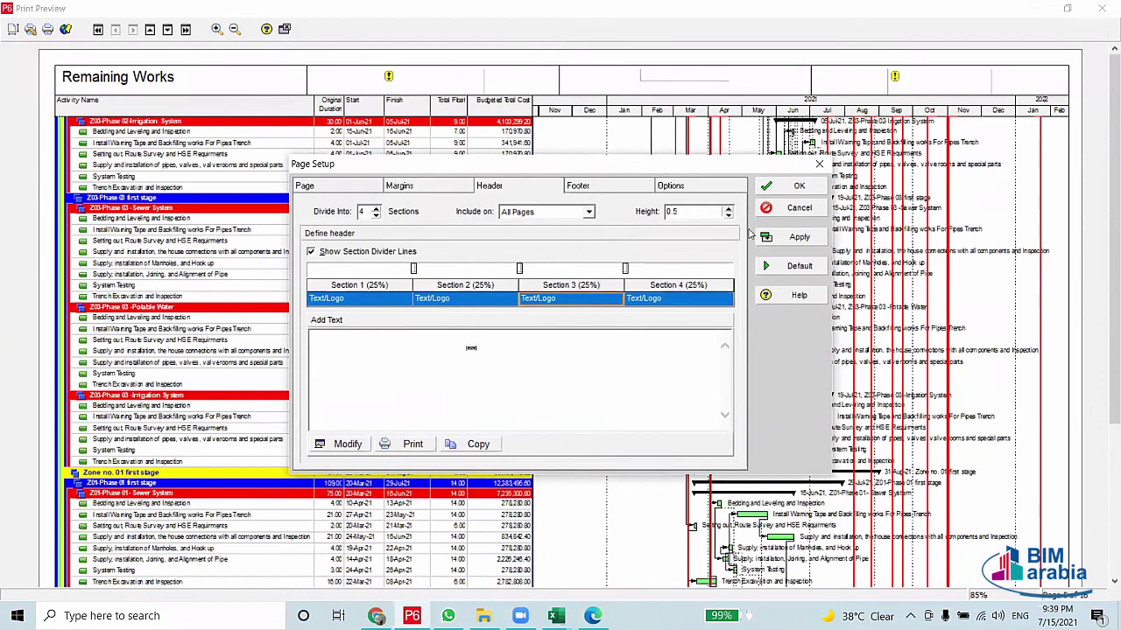
Print all pages of the Remaining Works layout to pdfFactory Pro
{"action": "left_click", "coordinate": [819, 165]}
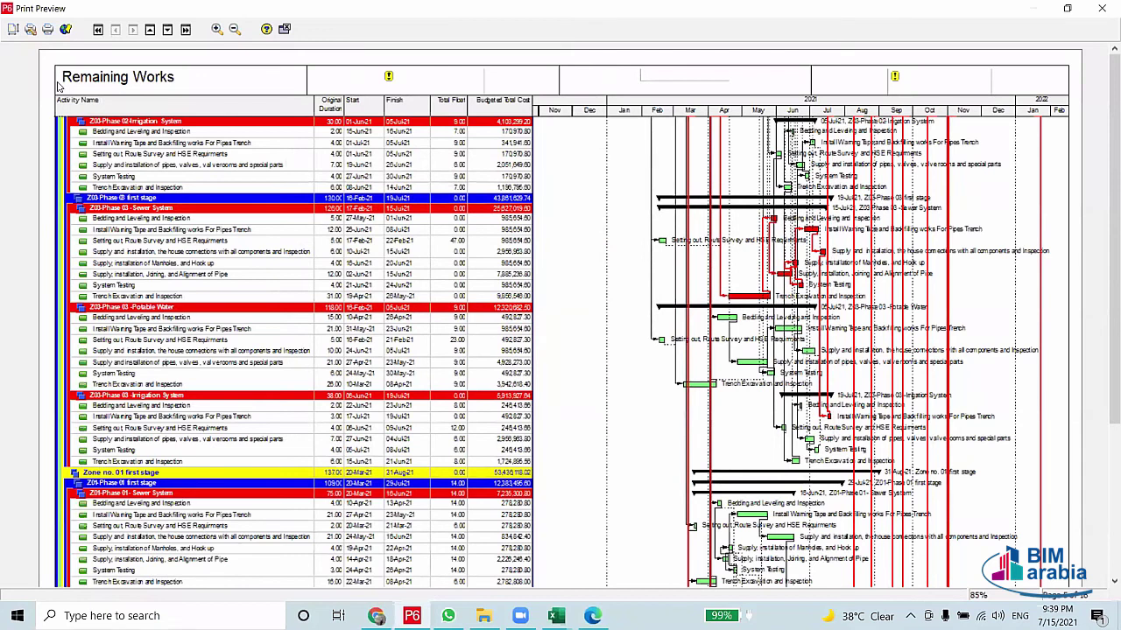
{"action": "left_click", "coordinate": [48, 30]}
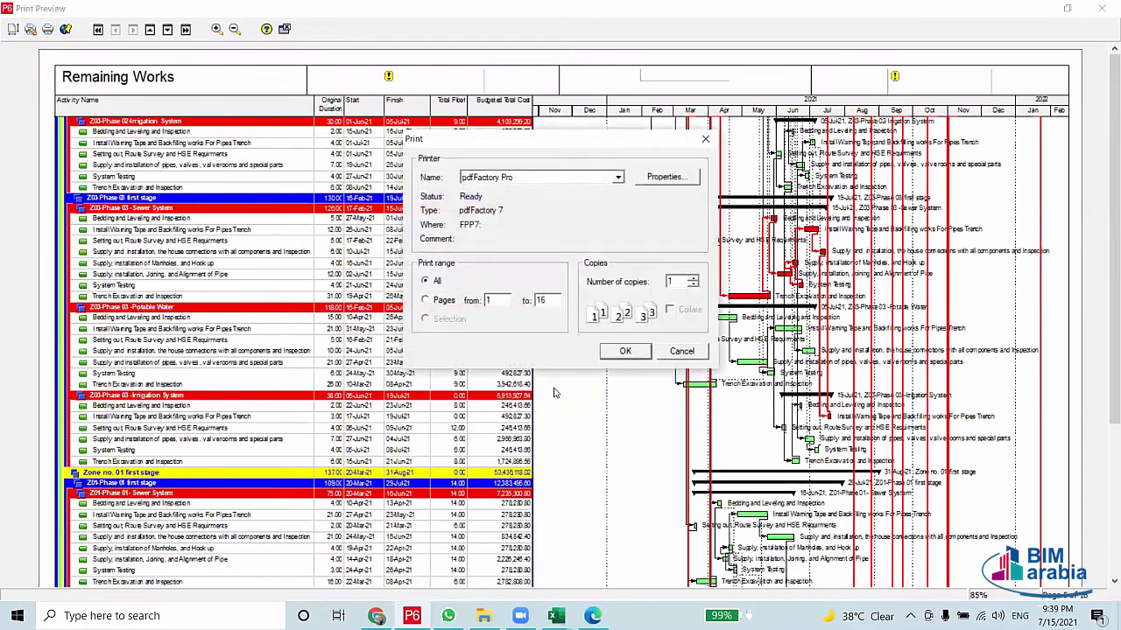
{"action": "left_click", "coordinate": [625, 351]}
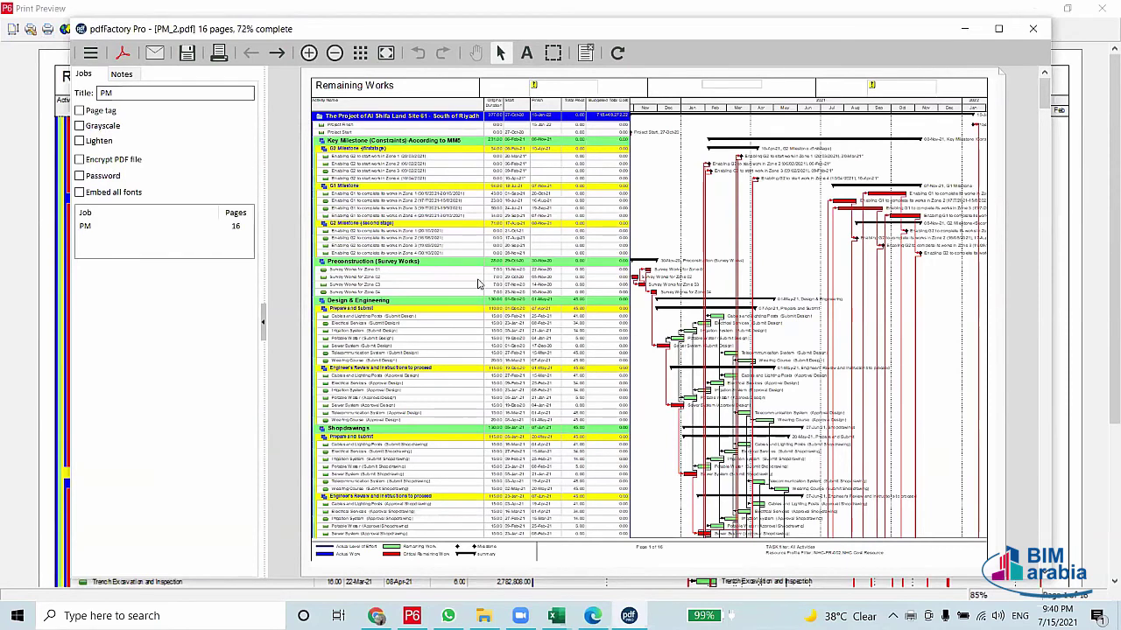
Check the 16-page PM job in pdfFactory, then return to the Master Time Schedule PDF
{"action": "left_click", "coordinate": [90, 230]}
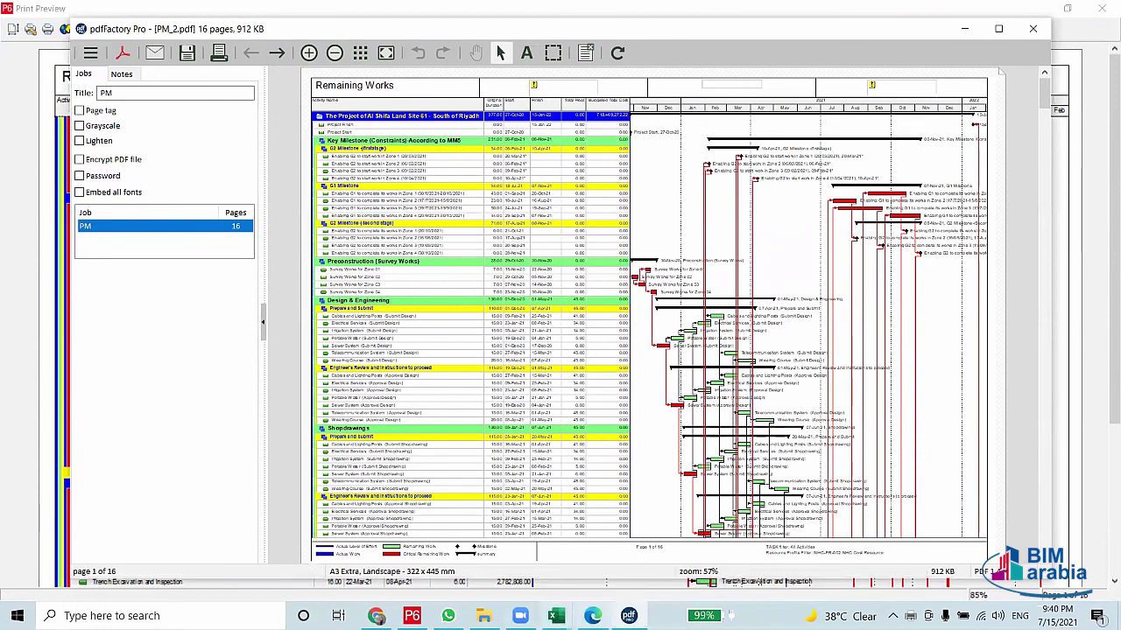
{"action": "left_click", "coordinate": [592, 616]}
Look over the revised and sewer quantity workbooks, then minimize both Excel windows
{"action": "mouse_move", "coordinate": [556, 615]}
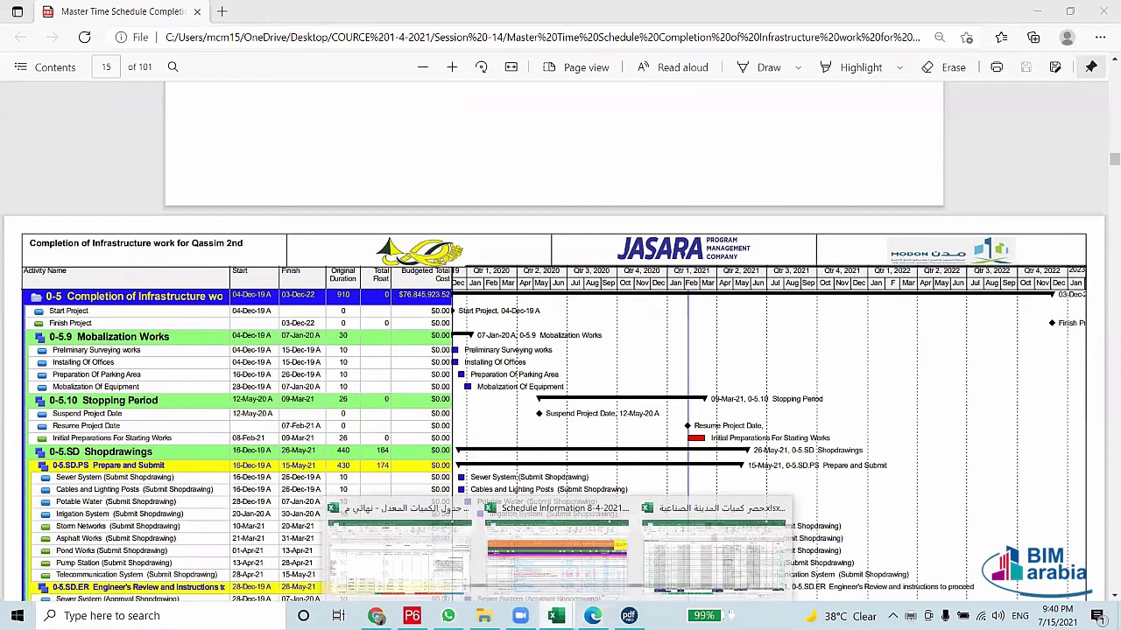
{"action": "left_click", "coordinate": [453, 570]}
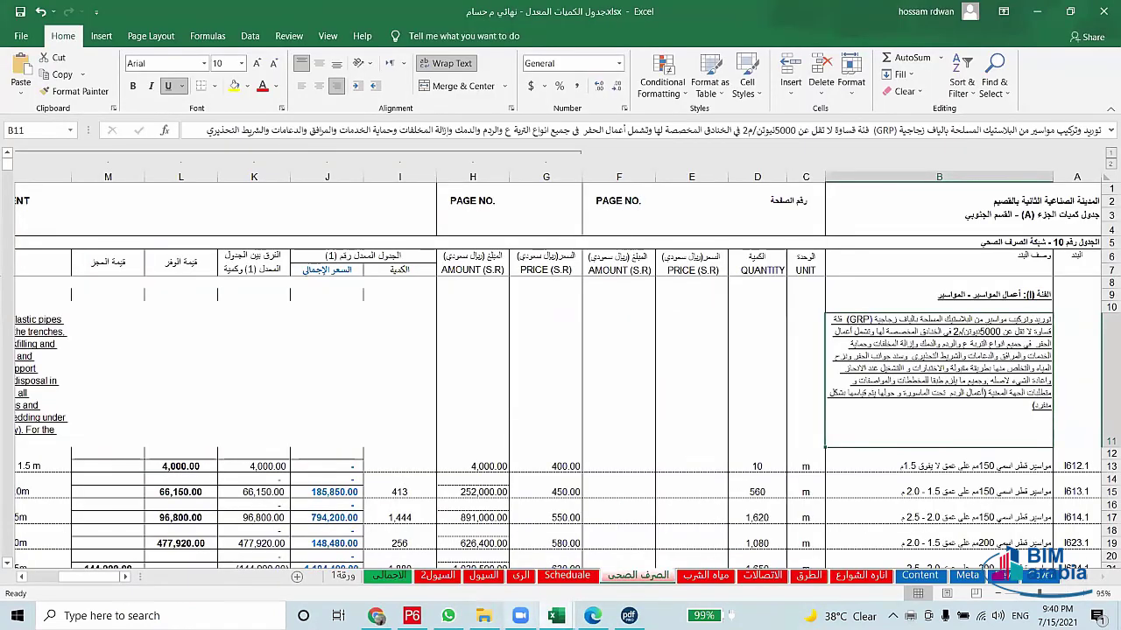
{"action": "mouse_move", "coordinate": [556, 615]}
{"action": "left_click", "coordinate": [700, 567]}
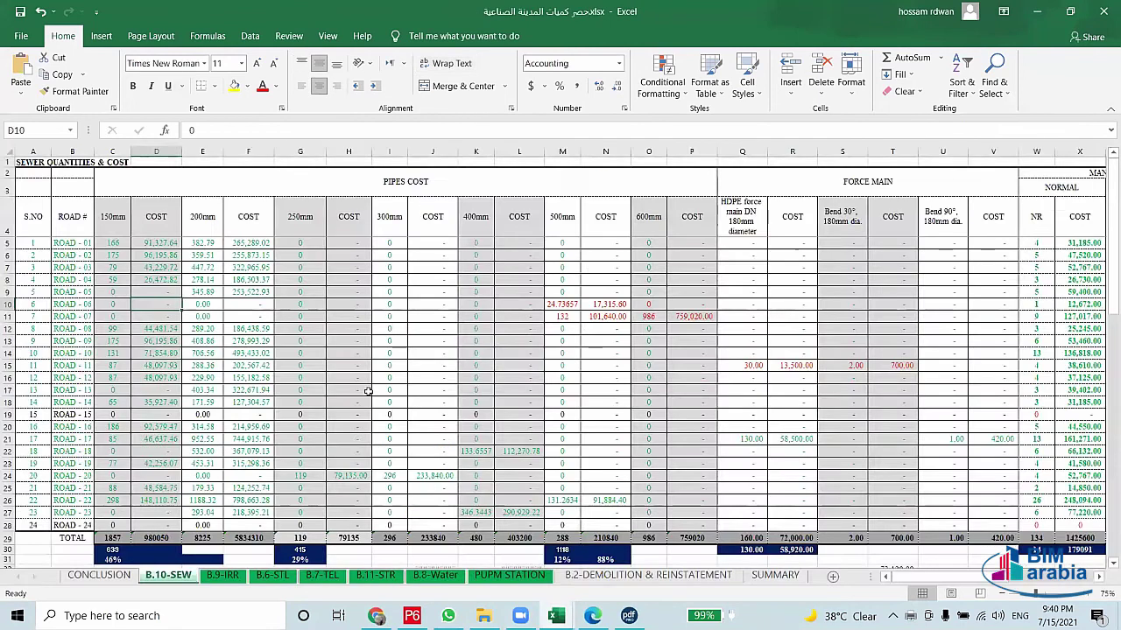
{"action": "left_click", "coordinate": [980, 594]}
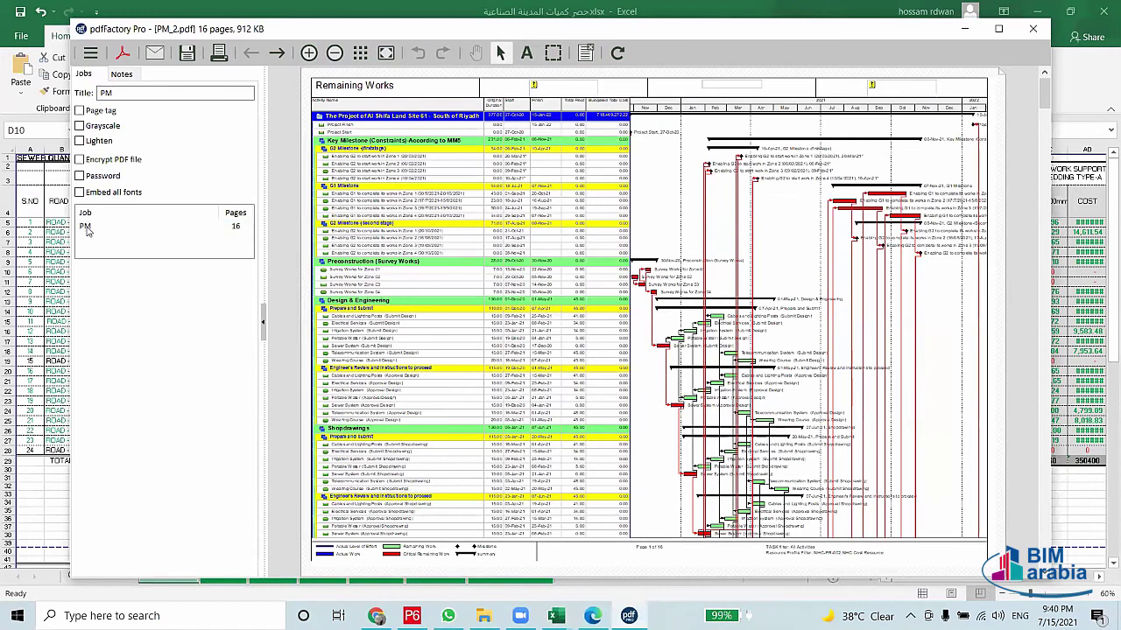
{"action": "left_click", "coordinate": [88, 226]}
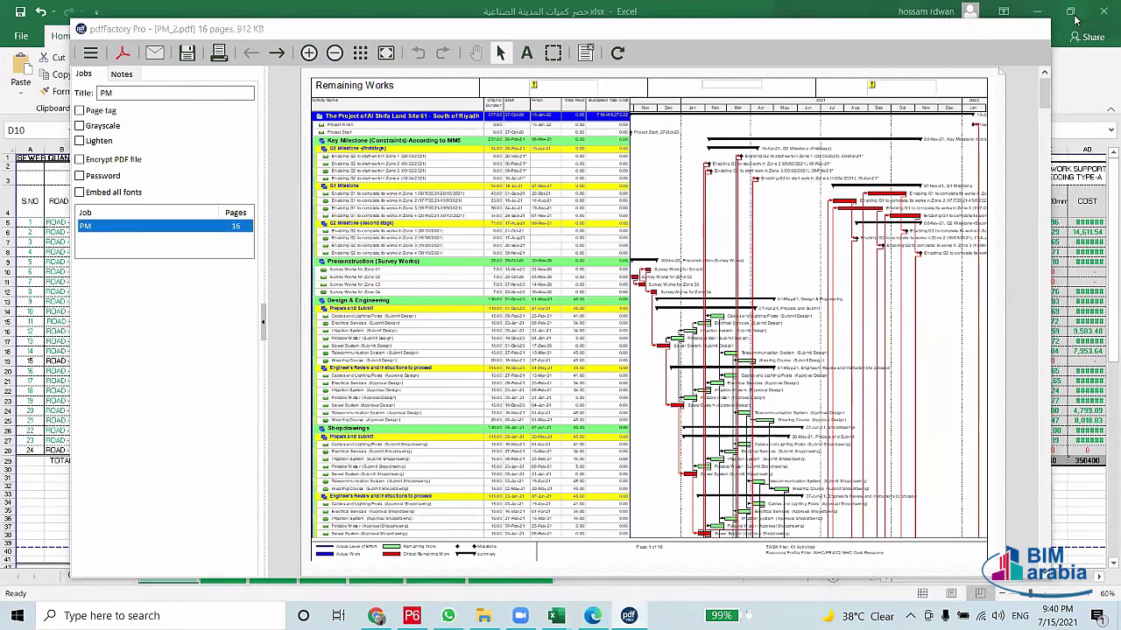
{"action": "left_click", "coordinate": [1031, 18]}
{"action": "left_click", "coordinate": [1039, 15]}
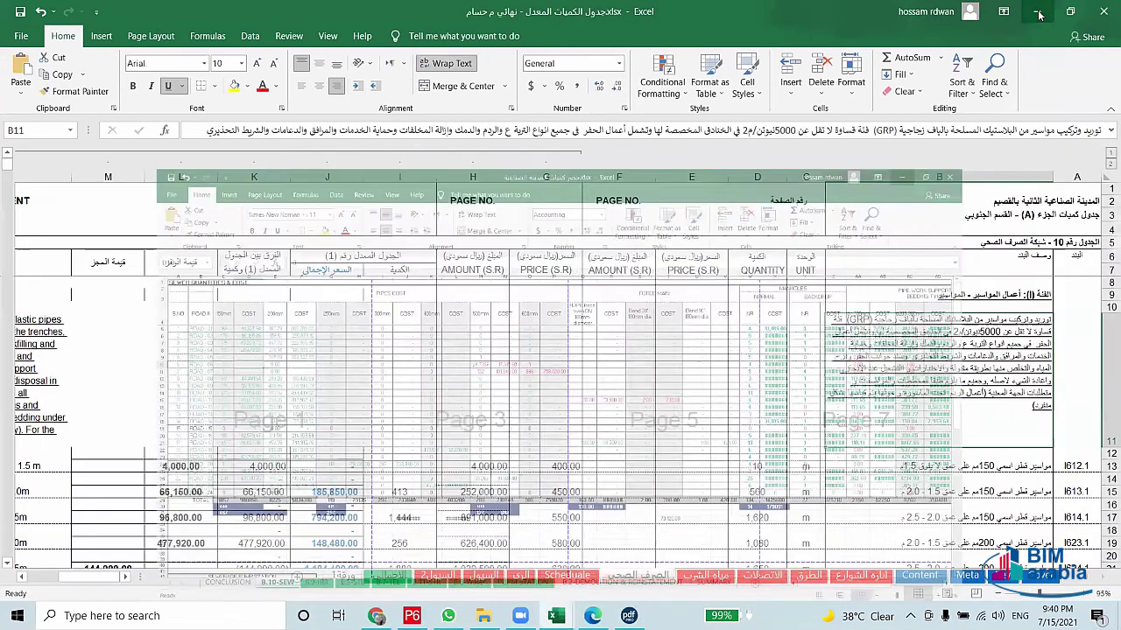
{"action": "left_click", "coordinate": [1039, 15]}
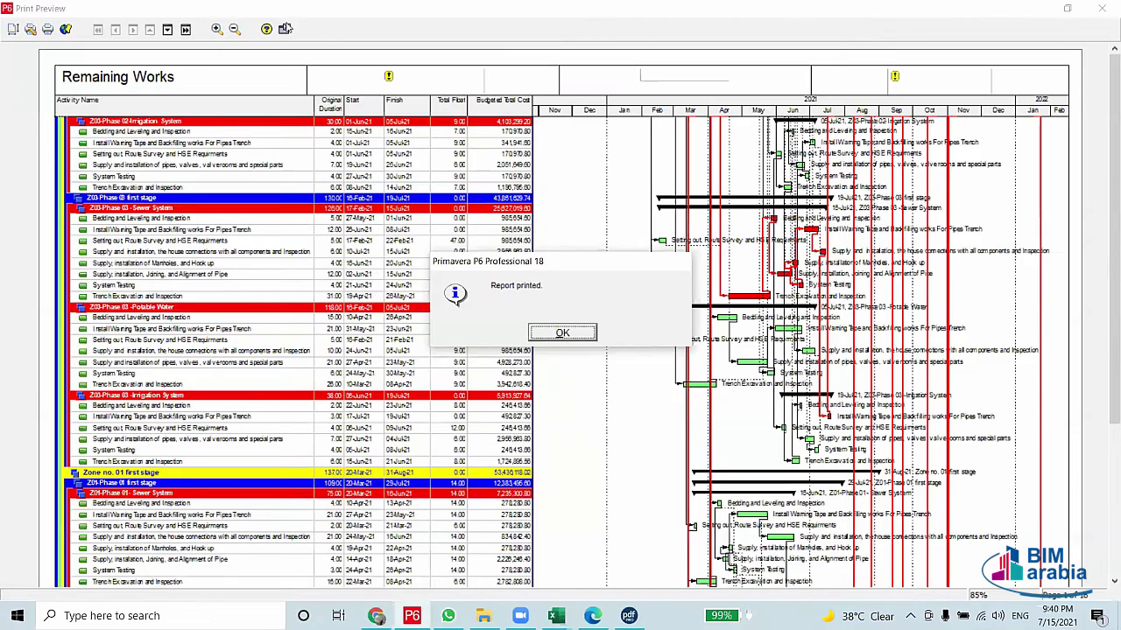
Dismiss the 'Report printed.' message and close Print Preview to return to Activities
{"action": "key", "text": "Return"}
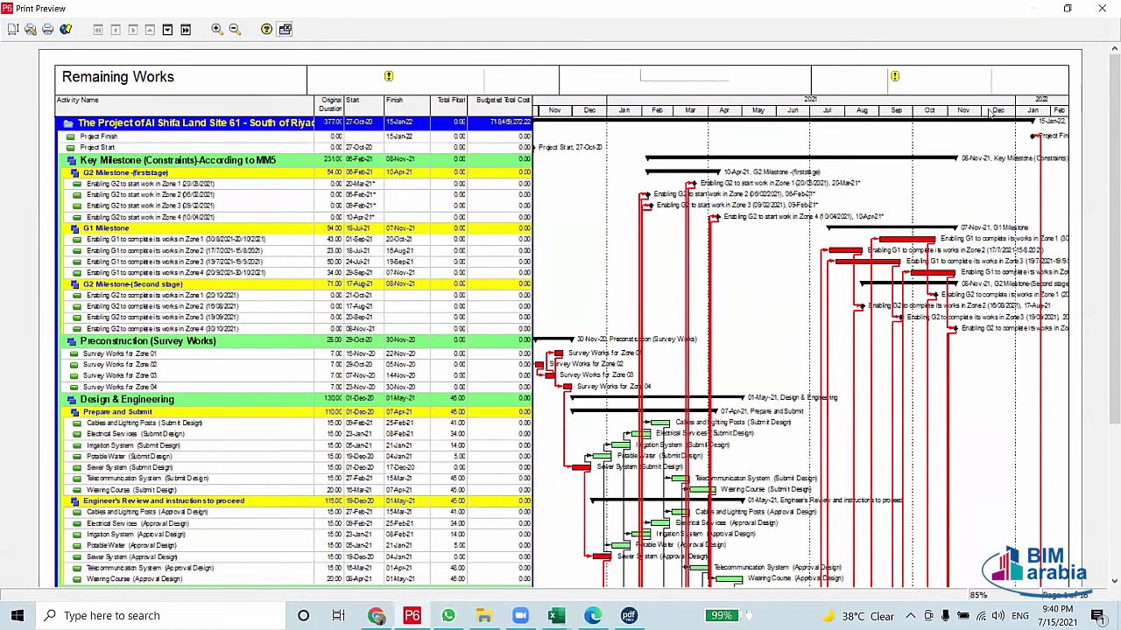
{"action": "left_click", "coordinate": [1034, 8]}
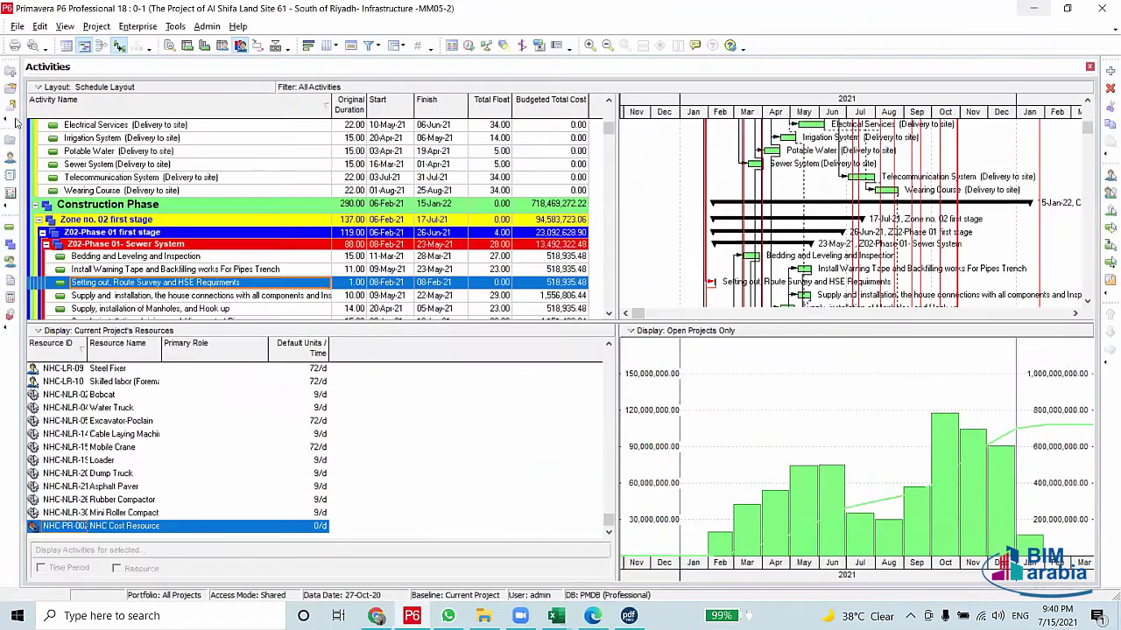
Open ev.pdf from the course's General folder in Microsoft Edge
{"action": "key", "text": "alt+Up"}
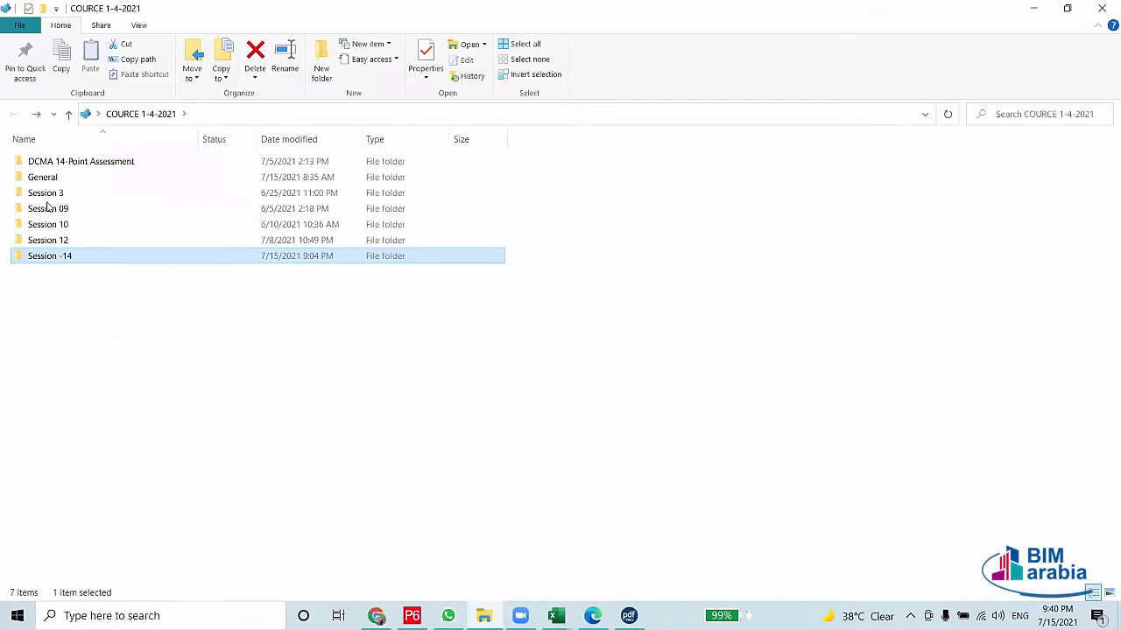
{"action": "double_click", "coordinate": [44, 176]}
{"action": "double_click", "coordinate": [40, 193]}
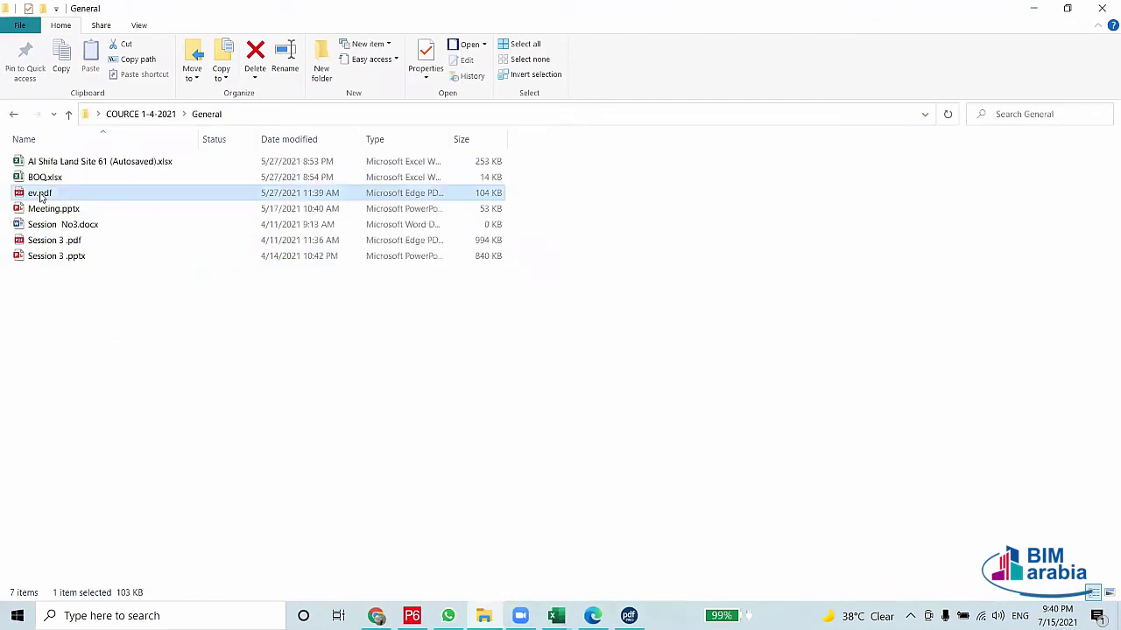
{"action": "scroll", "coordinate": [700, 453], "scroll_direction": "down", "scroll_amount": 2}
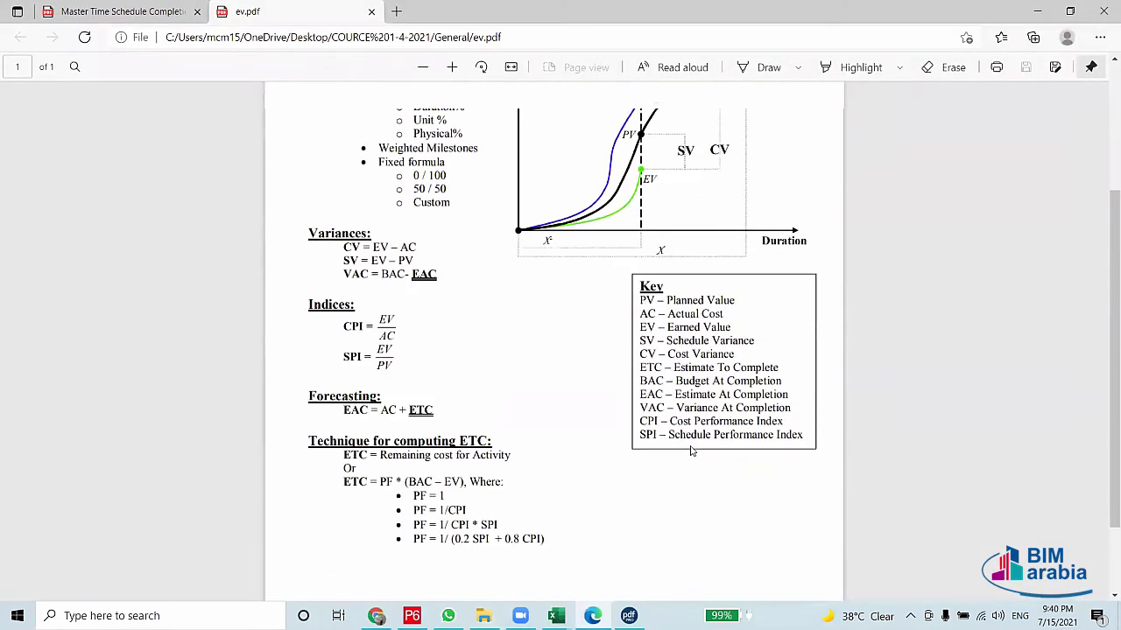
{"action": "scroll", "coordinate": [687, 464], "scroll_direction": "up", "scroll_amount": 3}
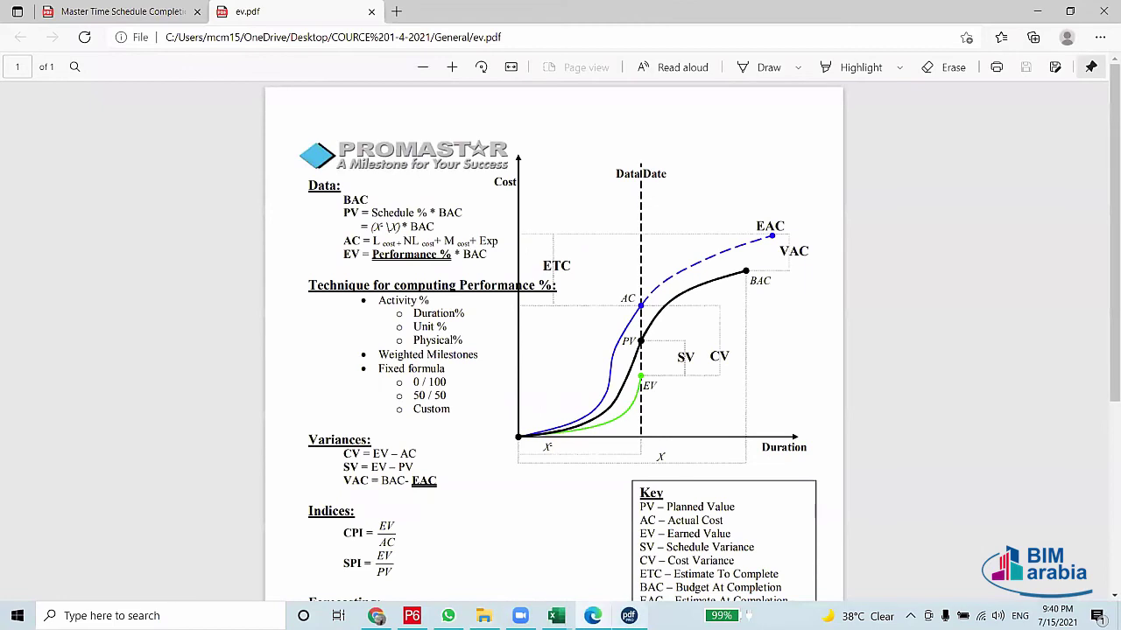
Print ev.pdf to the pdfFactory Pro printer as an additional job
{"action": "left_click", "coordinate": [996, 66]}
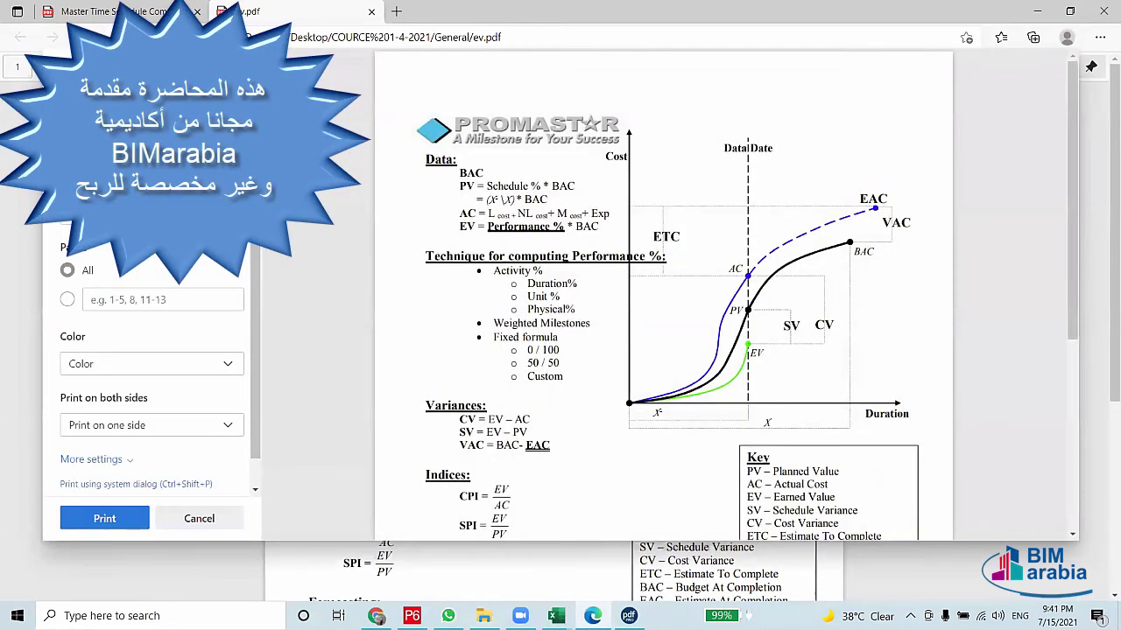
{"action": "left_click", "coordinate": [151, 109]}
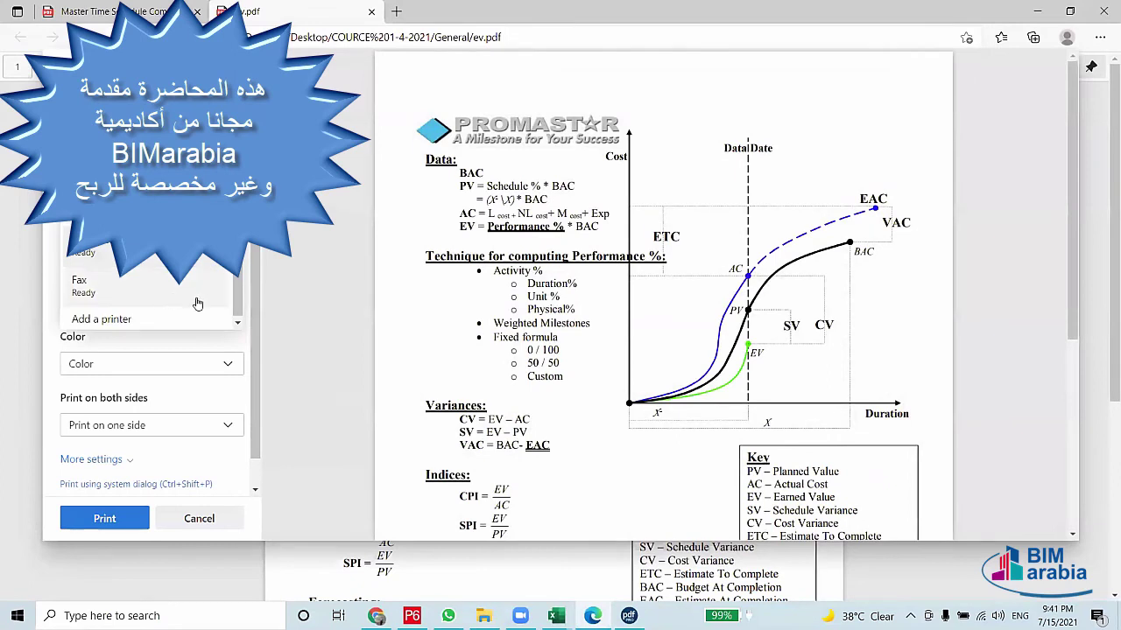
{"action": "scroll", "coordinate": [235, 281], "scroll_direction": "up", "scroll_amount": 5}
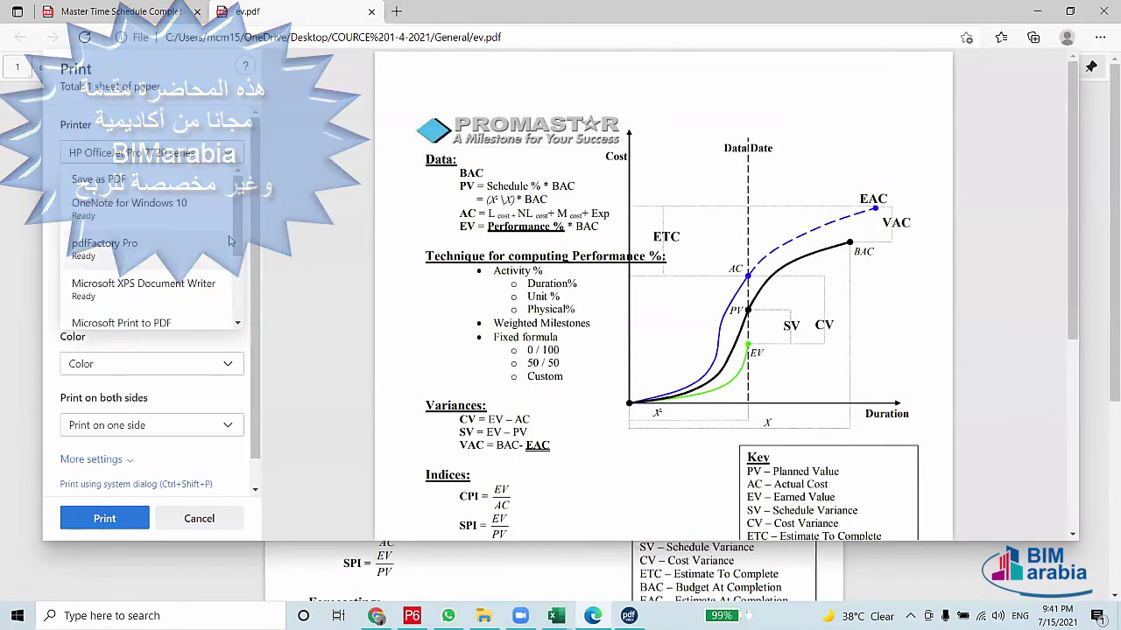
{"action": "left_click", "coordinate": [153, 252]}
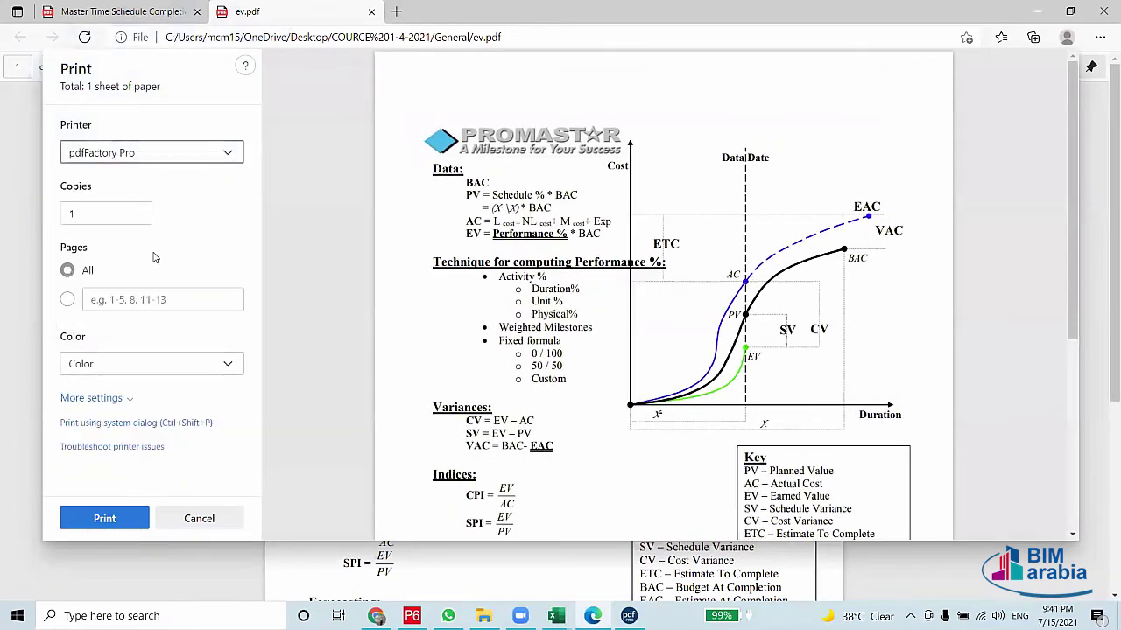
{"action": "left_click", "coordinate": [104, 518]}
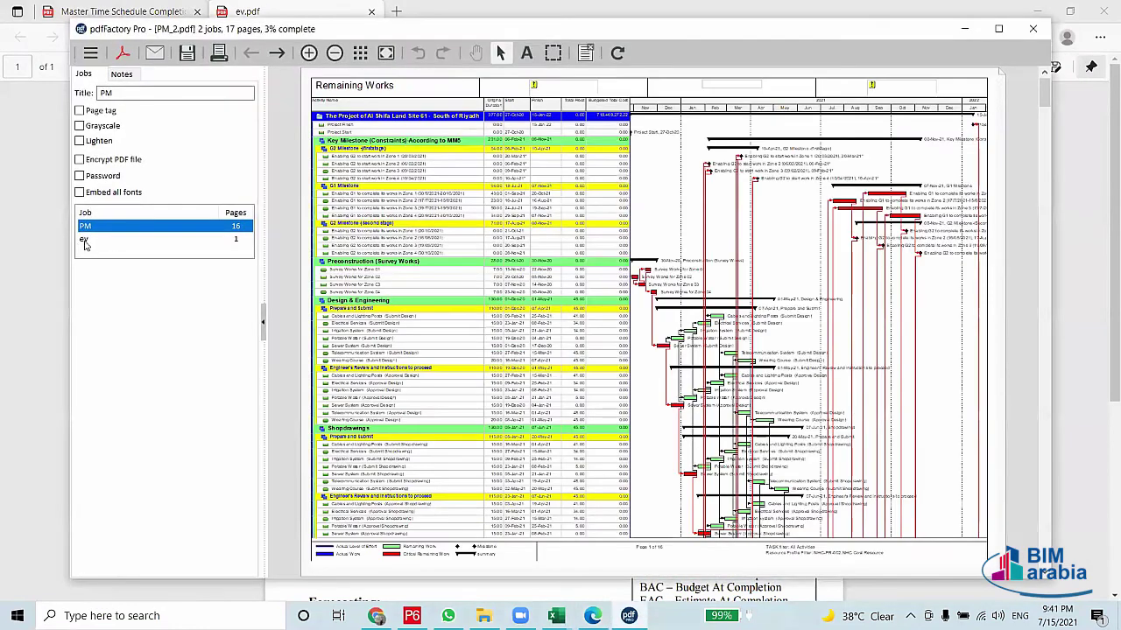
Drag the ev job above the PM job in pdfFactory Pro, then preview PM
{"action": "left_click", "coordinate": [103, 241]}
{"action": "left_click_drag", "start_coordinate": [104, 244], "coordinate": [107, 227]}
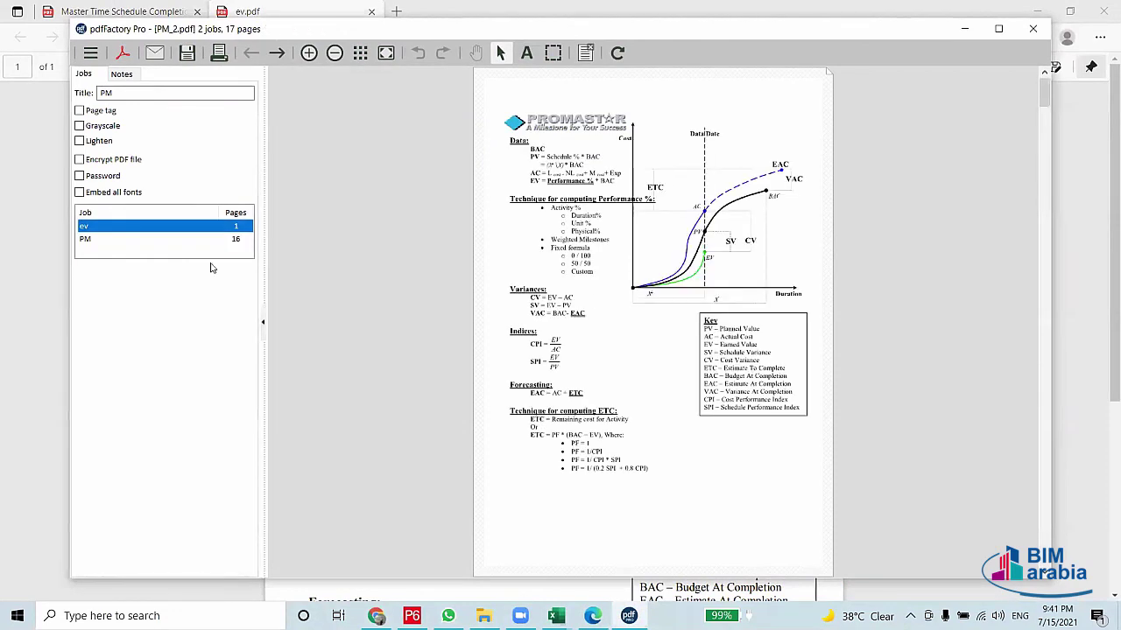
{"action": "left_click", "coordinate": [222, 241]}
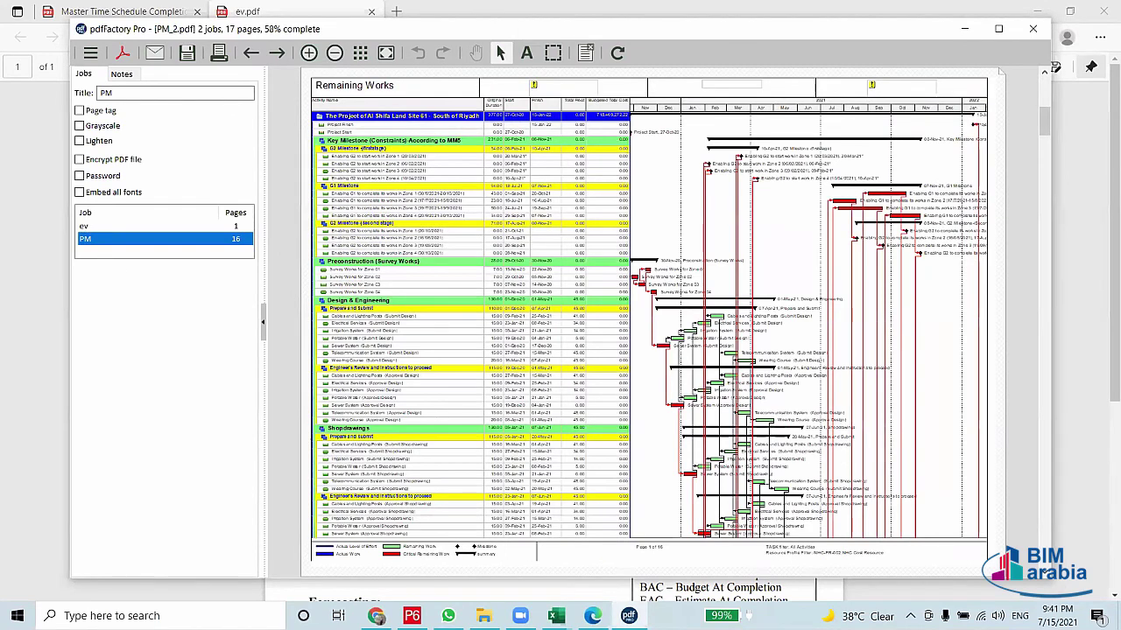
Bring ev.pdf to the front in Edge and scroll through its earned-value notes
{"action": "left_click", "coordinate": [556, 615]}
{"action": "left_click", "coordinate": [593, 616]}
{"action": "scroll", "coordinate": [585, 331], "scroll_direction": "down", "scroll_amount": 1}
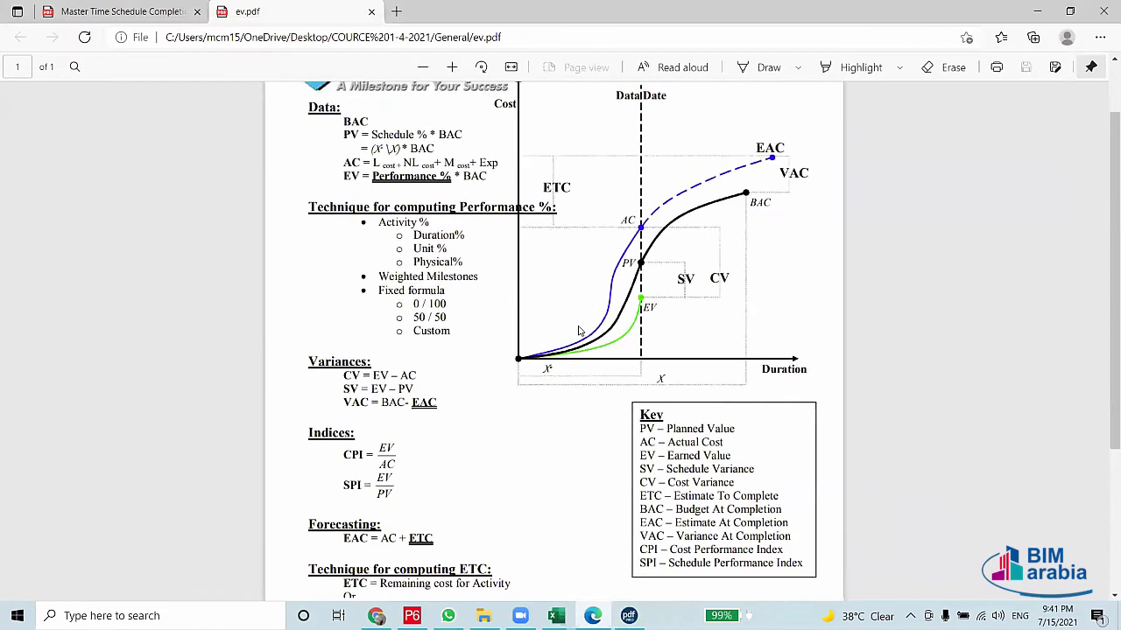
{"action": "scroll", "coordinate": [585, 330], "scroll_direction": "down", "scroll_amount": 4}
{"action": "scroll", "coordinate": [238, 178], "scroll_direction": "up", "scroll_amount": 5}
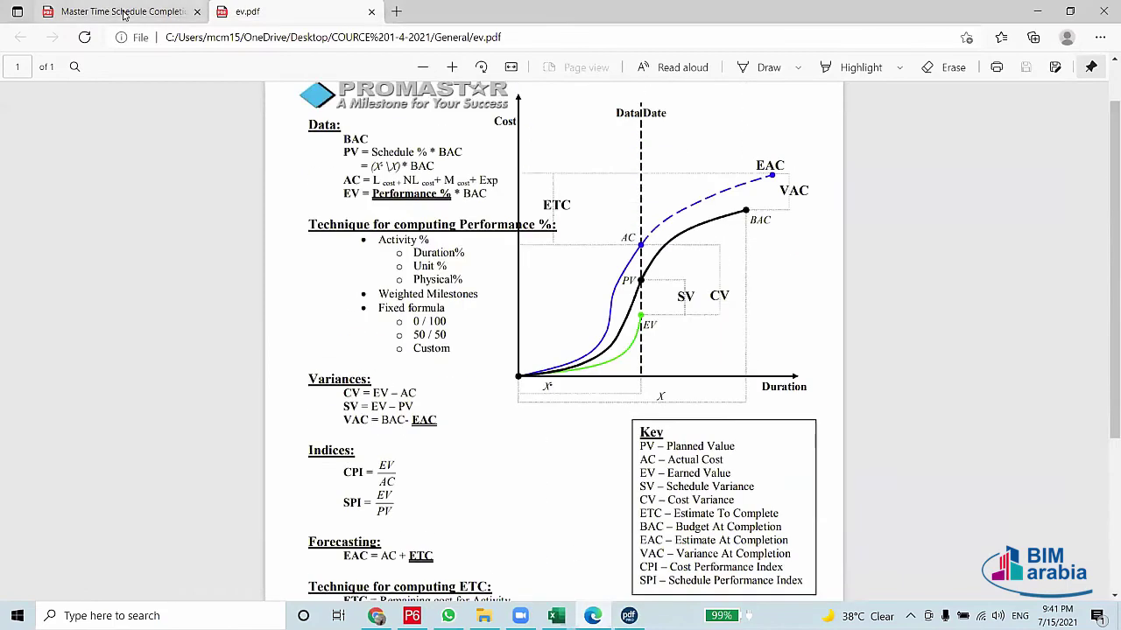
Scroll through the Master Time Schedule document, then return to Primavera P6
{"action": "left_click", "coordinate": [122, 11]}
{"action": "scroll", "coordinate": [630, 420], "scroll_direction": "up", "scroll_amount": 10}
{"action": "scroll", "coordinate": [612, 412], "scroll_direction": "up", "scroll_amount": 5}
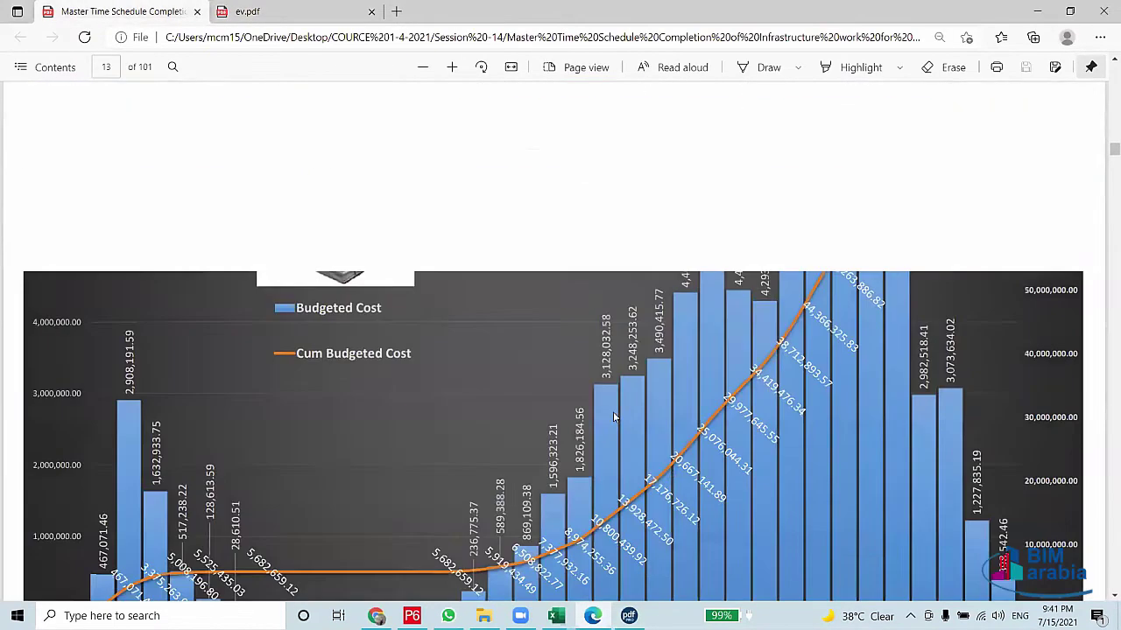
{"action": "scroll", "coordinate": [612, 411], "scroll_direction": "down", "scroll_amount": 5}
{"action": "scroll", "coordinate": [561, 350], "scroll_direction": "down", "scroll_amount": 1}
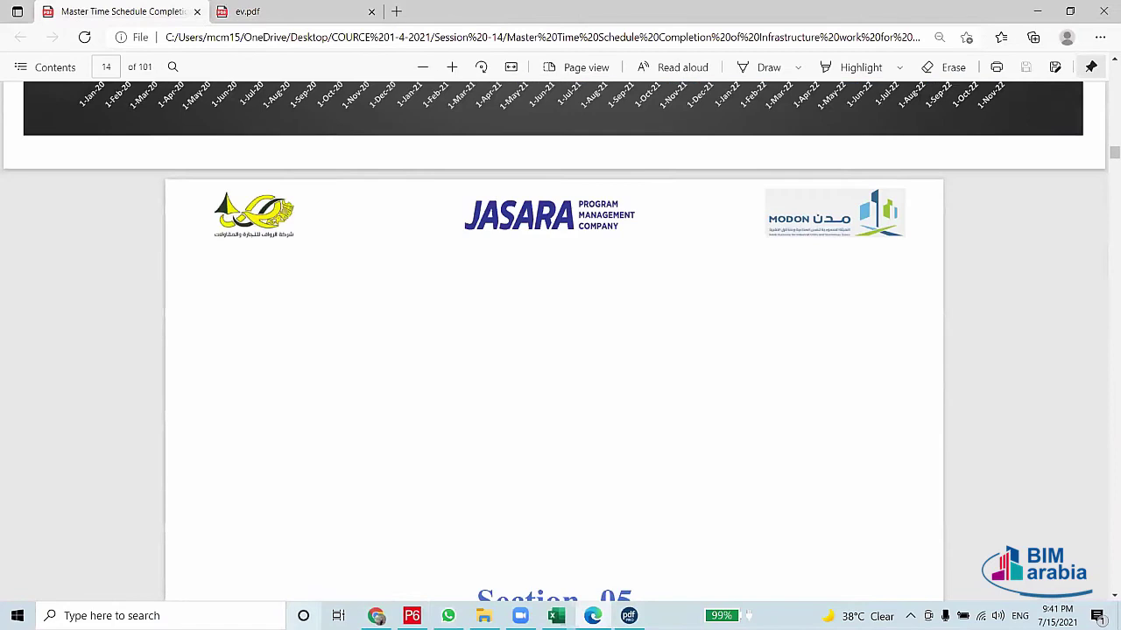
{"action": "left_click", "coordinate": [412, 616]}
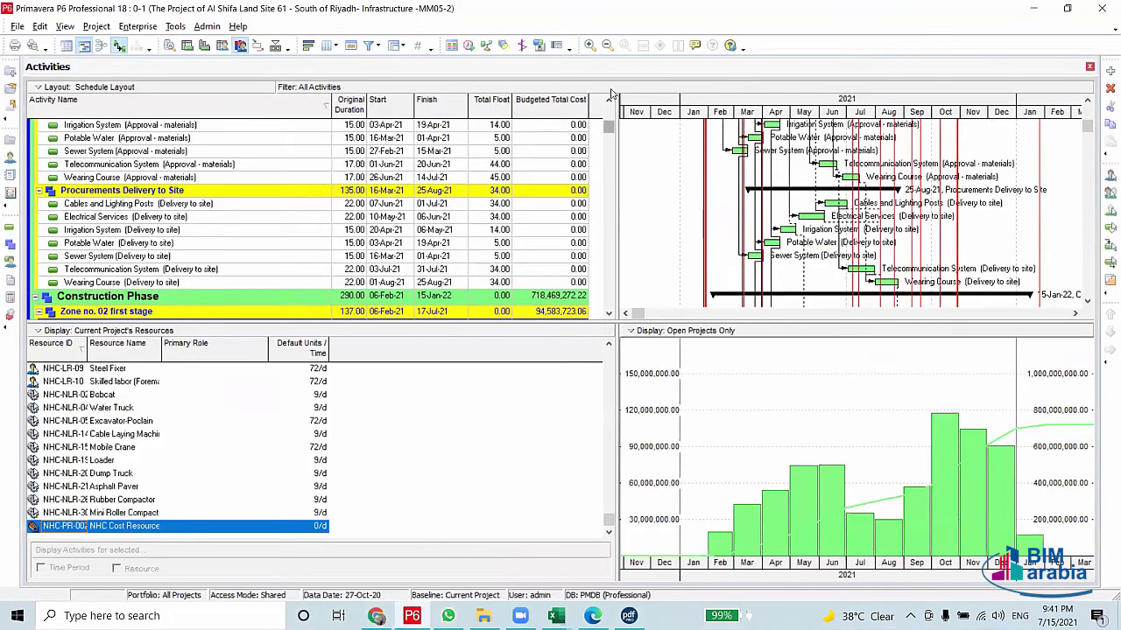
Close all open projects with File > Close All and confirm
{"action": "left_click_drag", "start_coordinate": [607, 127], "coordinate": [607, 110]}
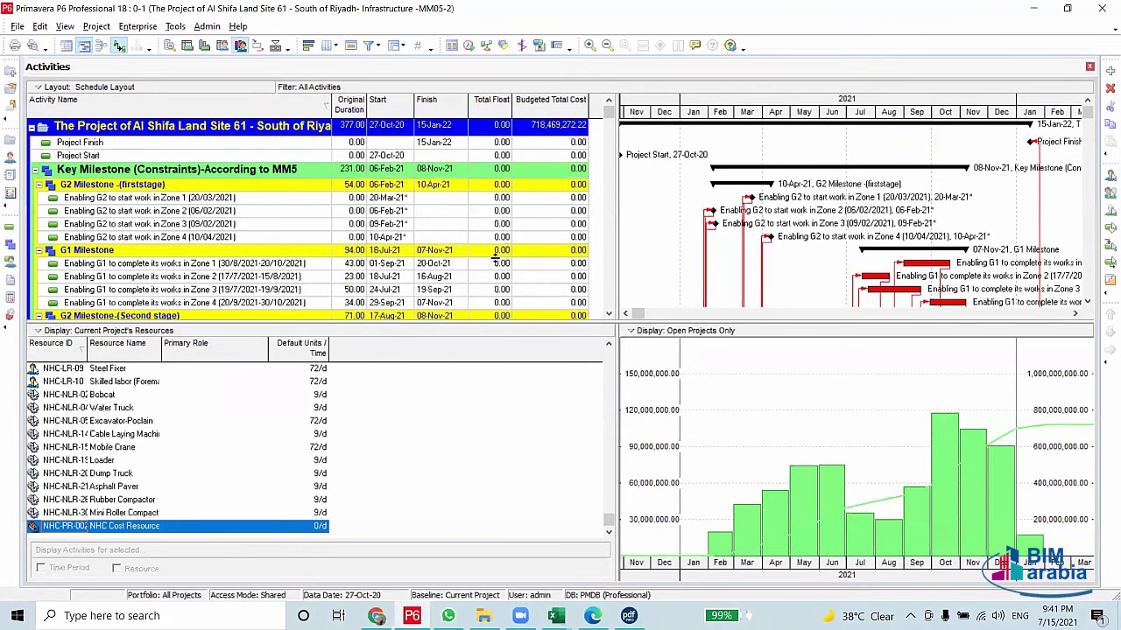
{"action": "left_click", "coordinate": [17, 26]}
{"action": "key", "text": "Return"}
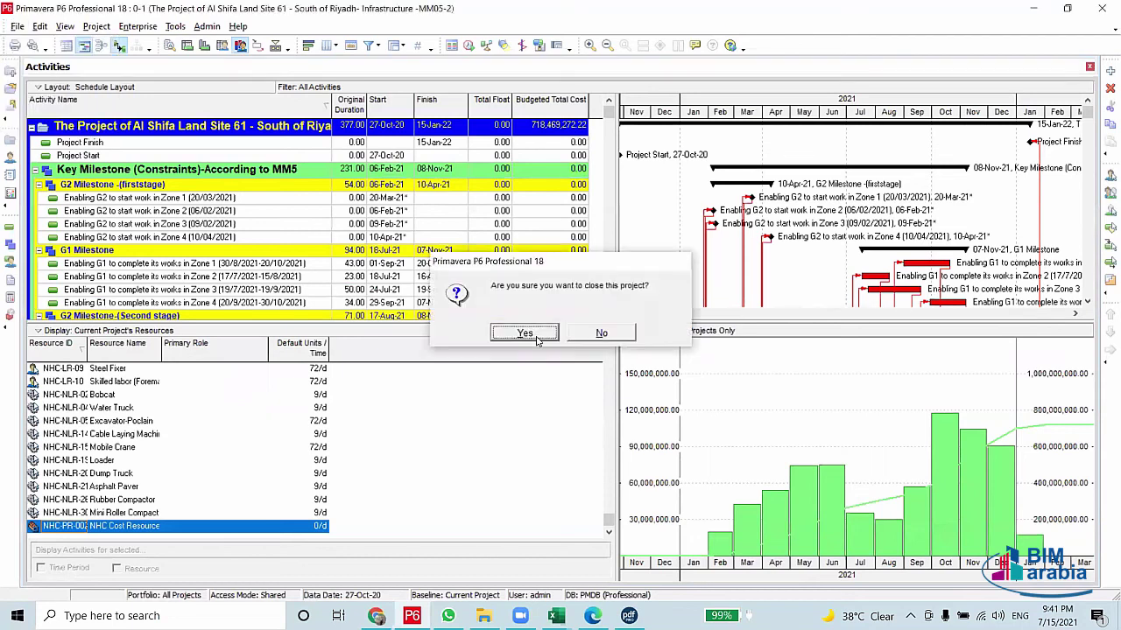
{"action": "left_click", "coordinate": [530, 336]}
Open project 0-3, The Project of Al Shifa Land Site 61, from the Projects window
{"action": "left_click", "coordinate": [11, 140]}
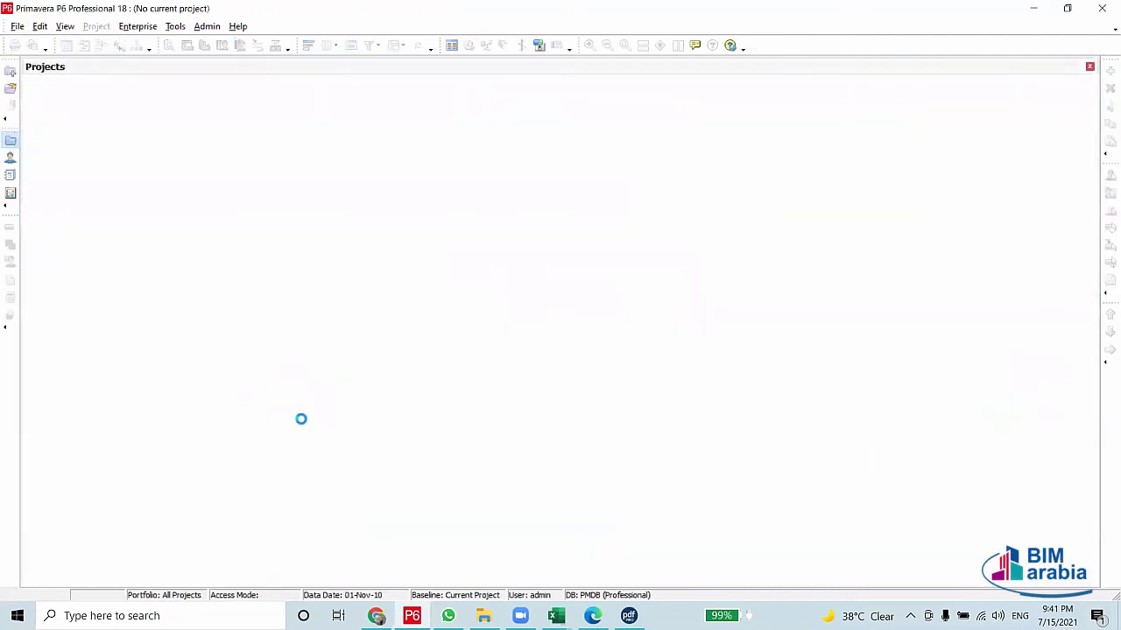
{"action": "left_click", "coordinate": [328, 194]}
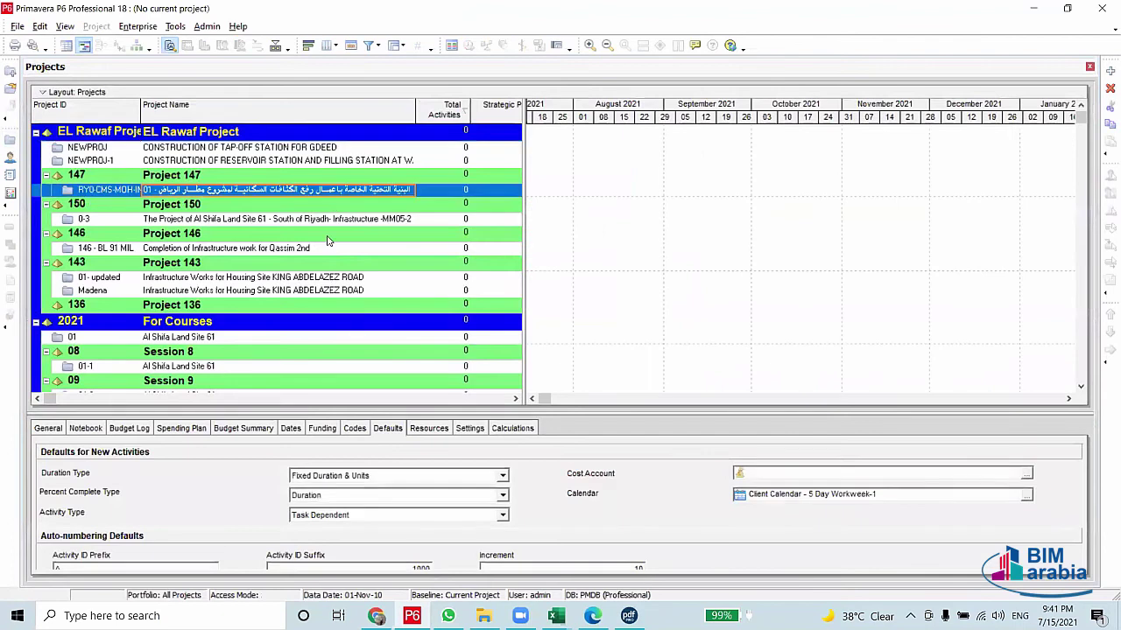
{"action": "right_click", "coordinate": [327, 223]}
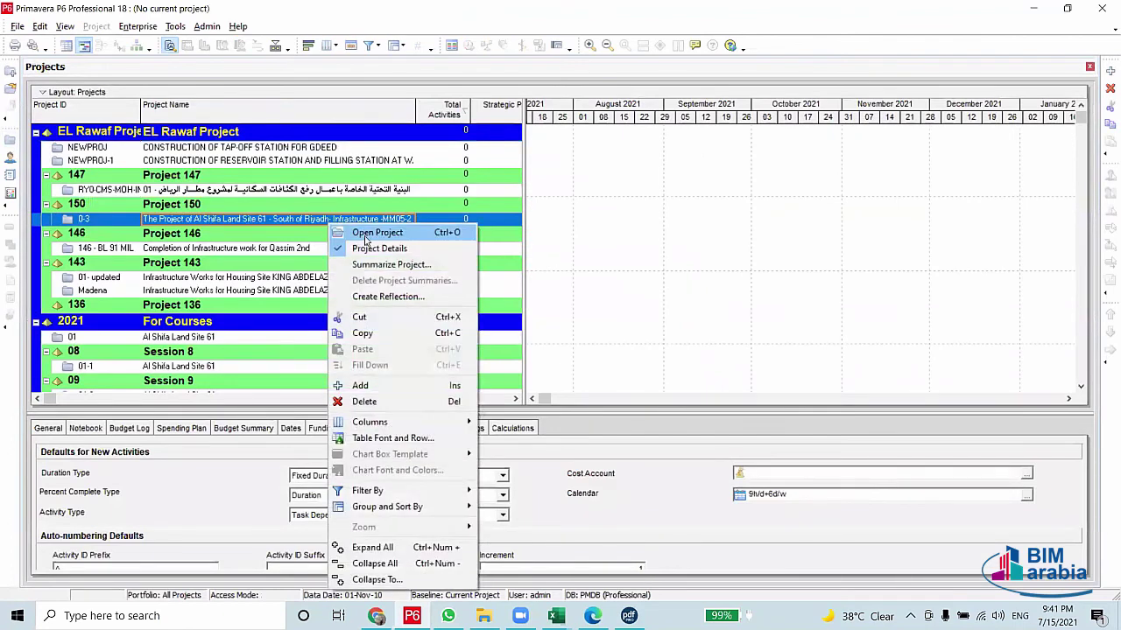
{"action": "left_click", "coordinate": [363, 233]}
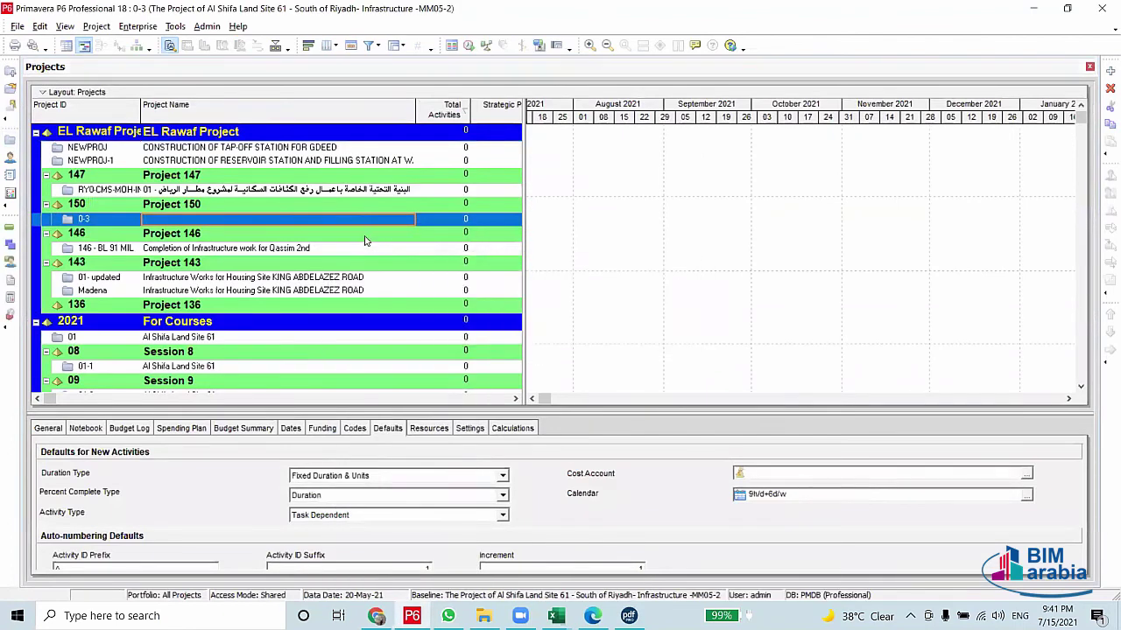
{"action": "scroll", "coordinate": [610, 138], "scroll_direction": "up", "scroll_amount": 5}
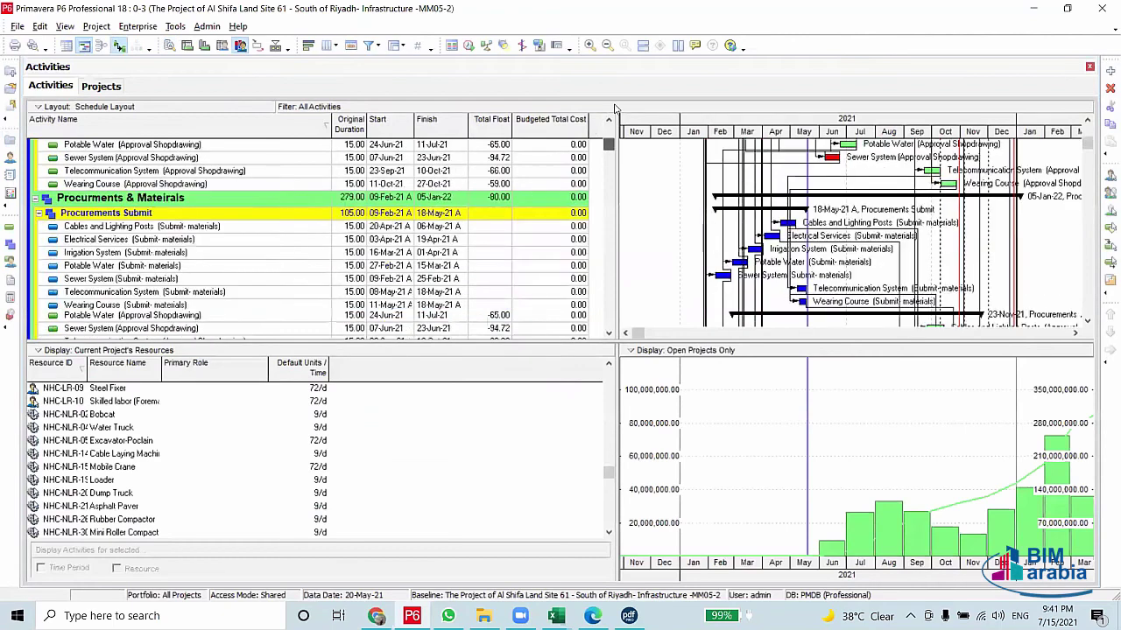
{"action": "scroll", "coordinate": [609, 138], "scroll_direction": "up", "scroll_amount": 10}
Scroll the master schedule PDF from page 15 to page 16, then return to Primavera P6
{"action": "key", "text": "alt+Tab"}
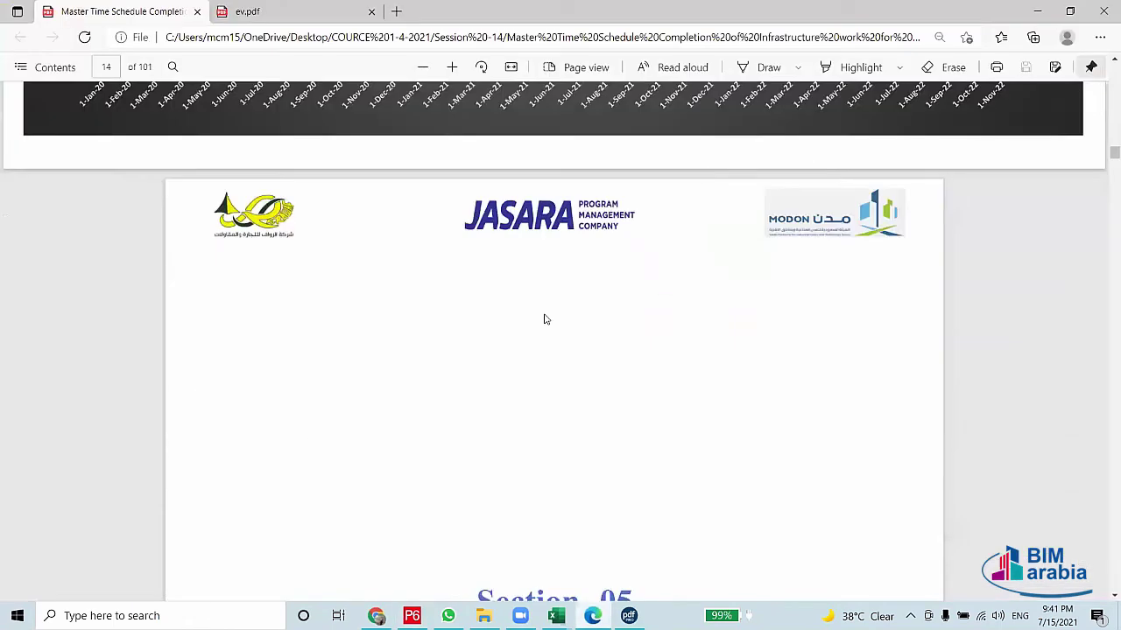
{"action": "scroll", "coordinate": [498, 395], "scroll_direction": "down", "scroll_amount": 5}
{"action": "scroll", "coordinate": [494, 403], "scroll_direction": "down", "scroll_amount": 5}
{"action": "scroll", "coordinate": [494, 404], "scroll_direction": "down", "scroll_amount": 3}
{"action": "scroll", "coordinate": [495, 404], "scroll_direction": "down", "scroll_amount": 5}
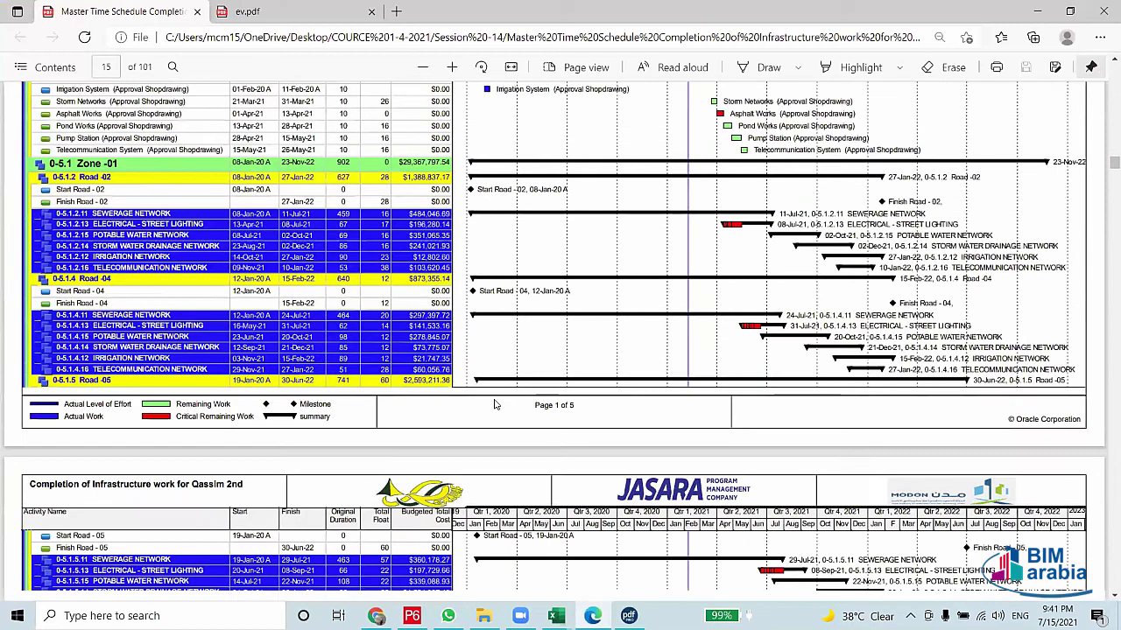
{"action": "scroll", "coordinate": [494, 404], "scroll_direction": "down", "scroll_amount": 5}
{"action": "scroll", "coordinate": [494, 404], "scroll_direction": "down", "scroll_amount": 5}
{"action": "scroll", "coordinate": [497, 401], "scroll_direction": "up", "scroll_amount": 2}
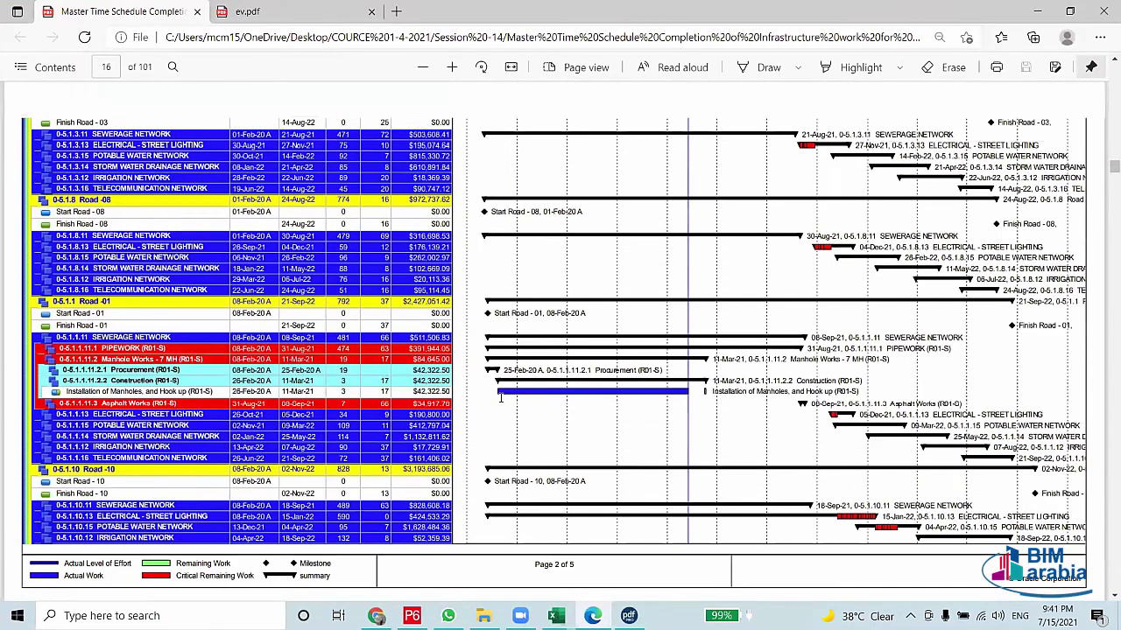
{"action": "scroll", "coordinate": [500, 399], "scroll_direction": "up", "scroll_amount": 3}
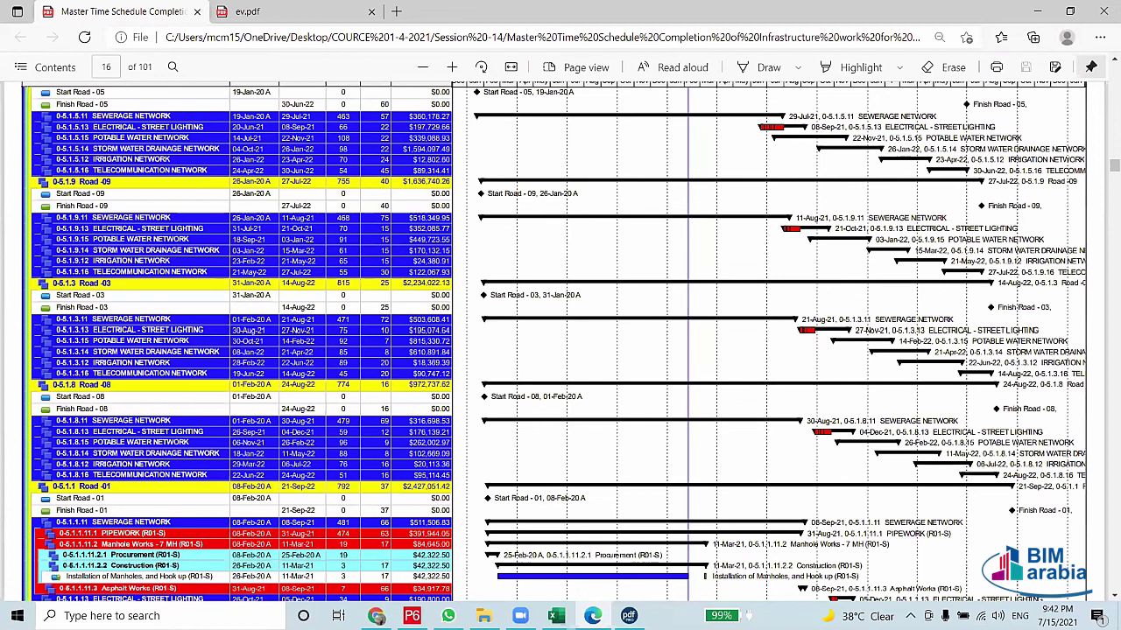
{"action": "key", "text": "alt+Tab"}
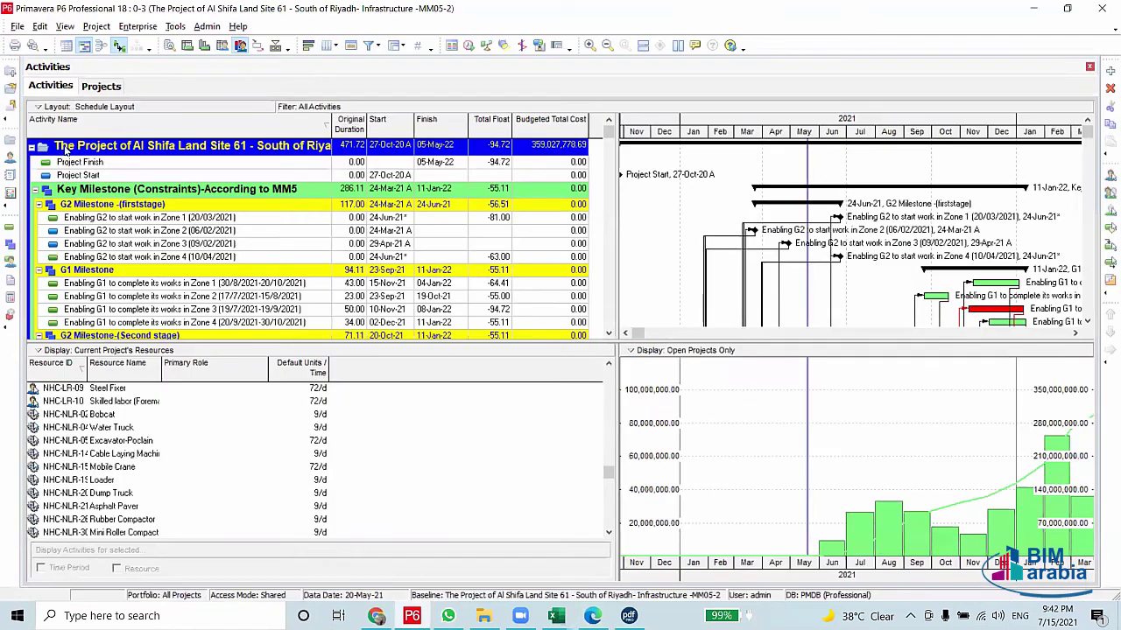
In Maintain Baselines, add a baseline to project 0-3 as a saved copy of the current project
{"action": "left_click", "coordinate": [96, 26]}
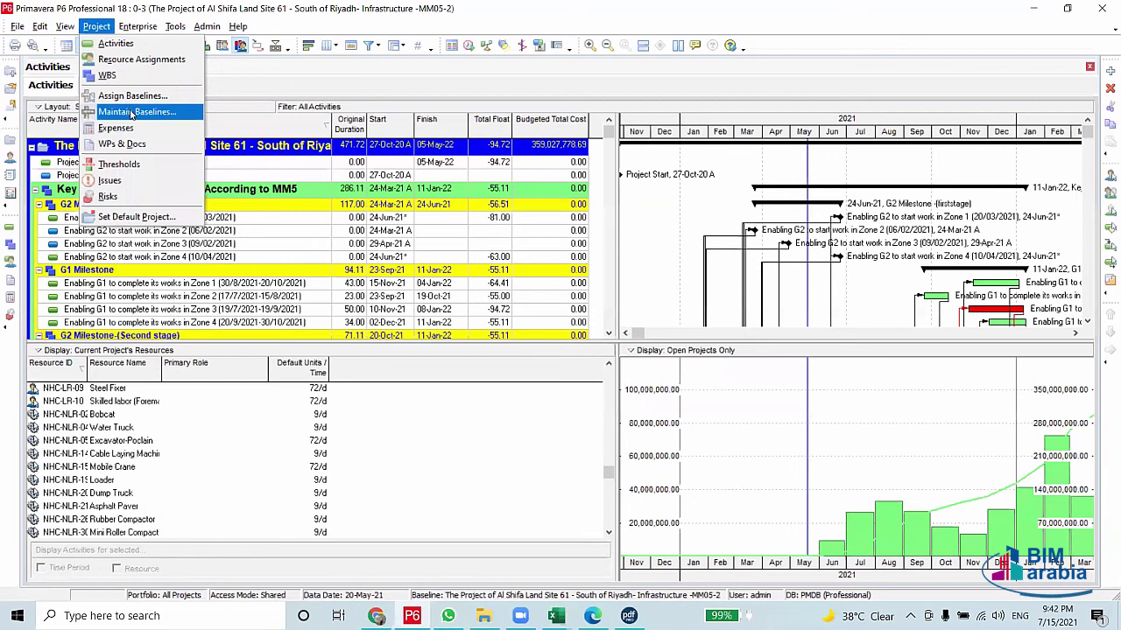
{"action": "left_click", "coordinate": [132, 112]}
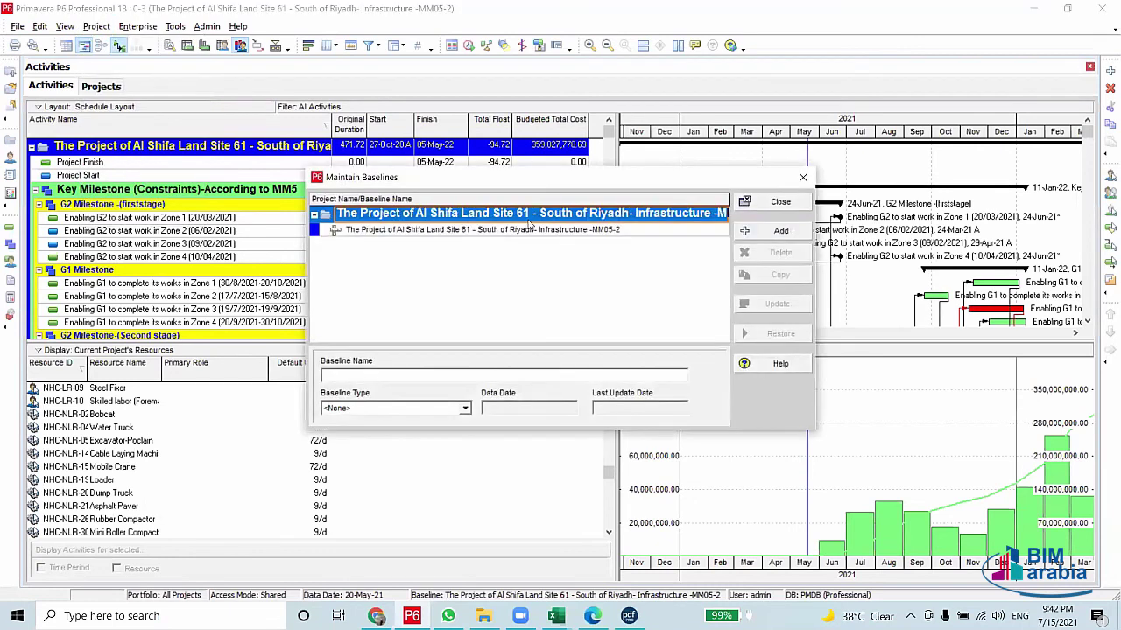
{"action": "left_click", "coordinate": [491, 231]}
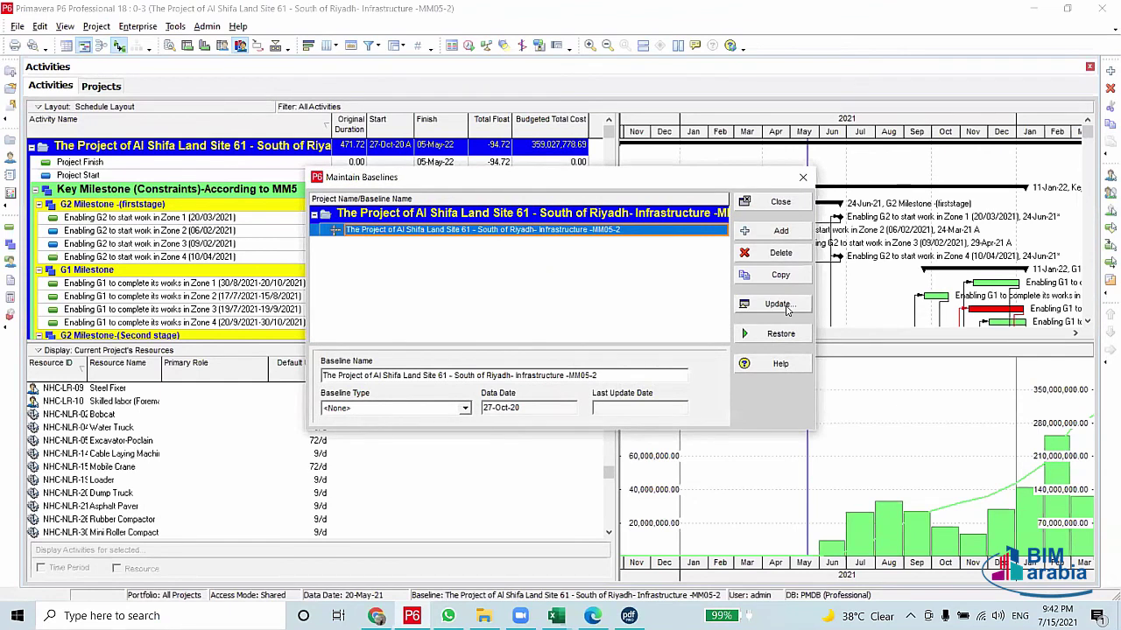
{"action": "left_click", "coordinate": [794, 236]}
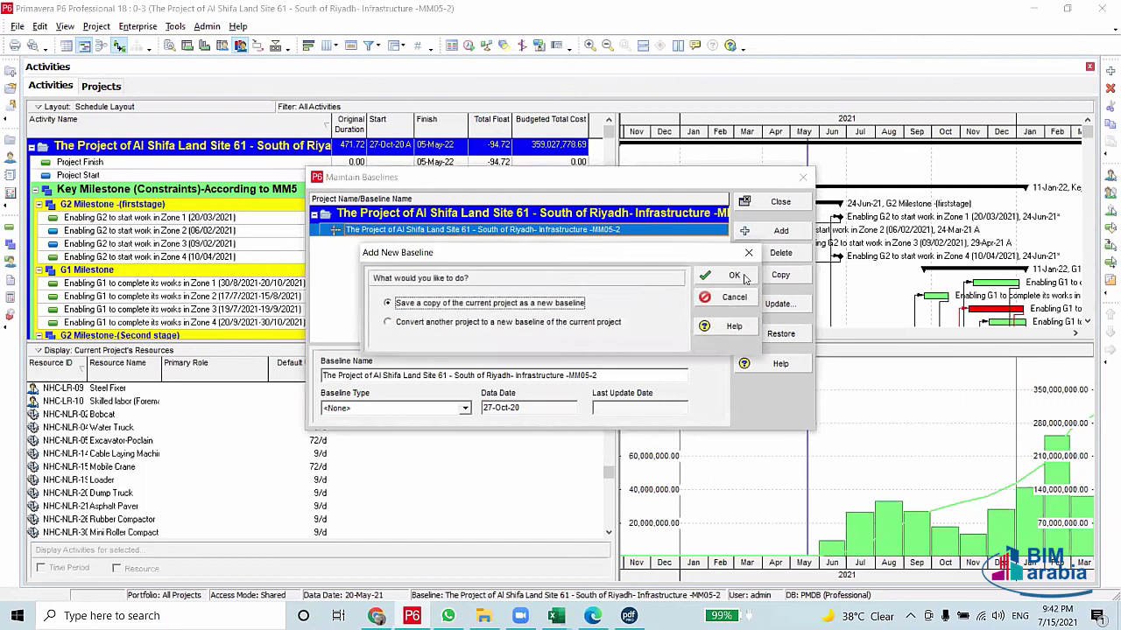
{"action": "left_click_drag", "start_coordinate": [661, 257], "coordinate": [658, 286]}
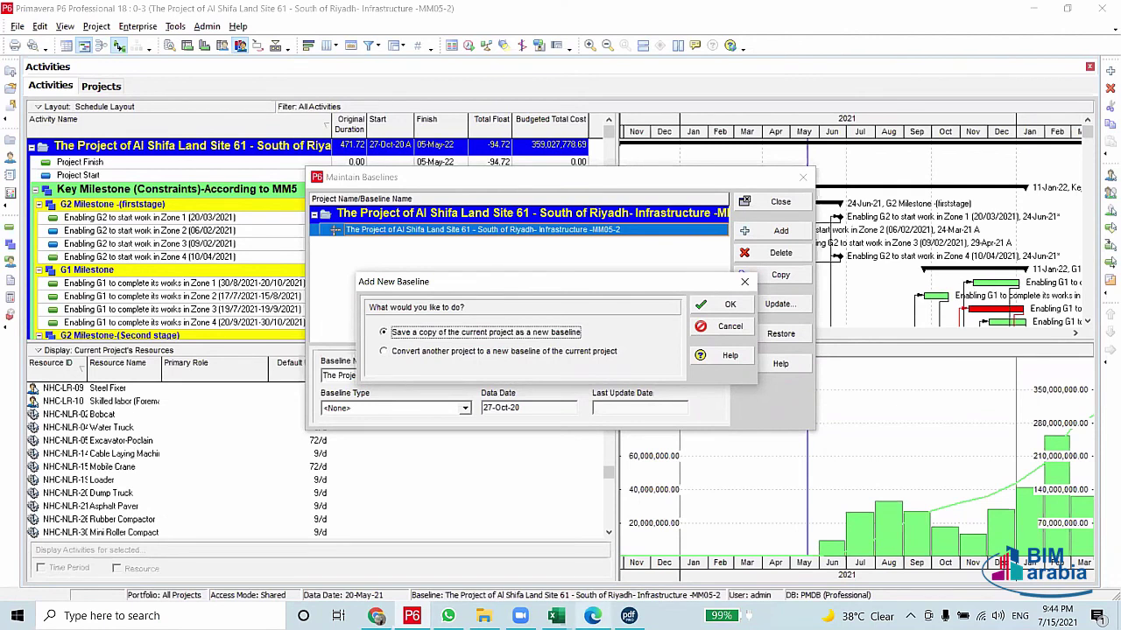
{"action": "left_click", "coordinate": [593, 615]}
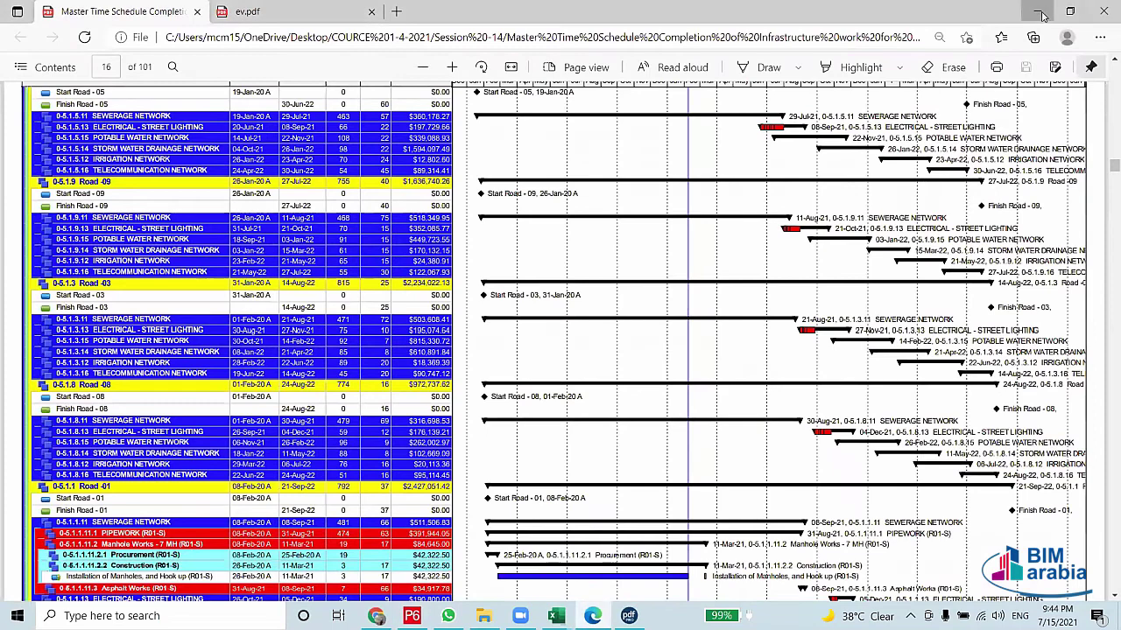
{"action": "left_click", "coordinate": [1042, 14]}
{"action": "left_click", "coordinate": [730, 306]}
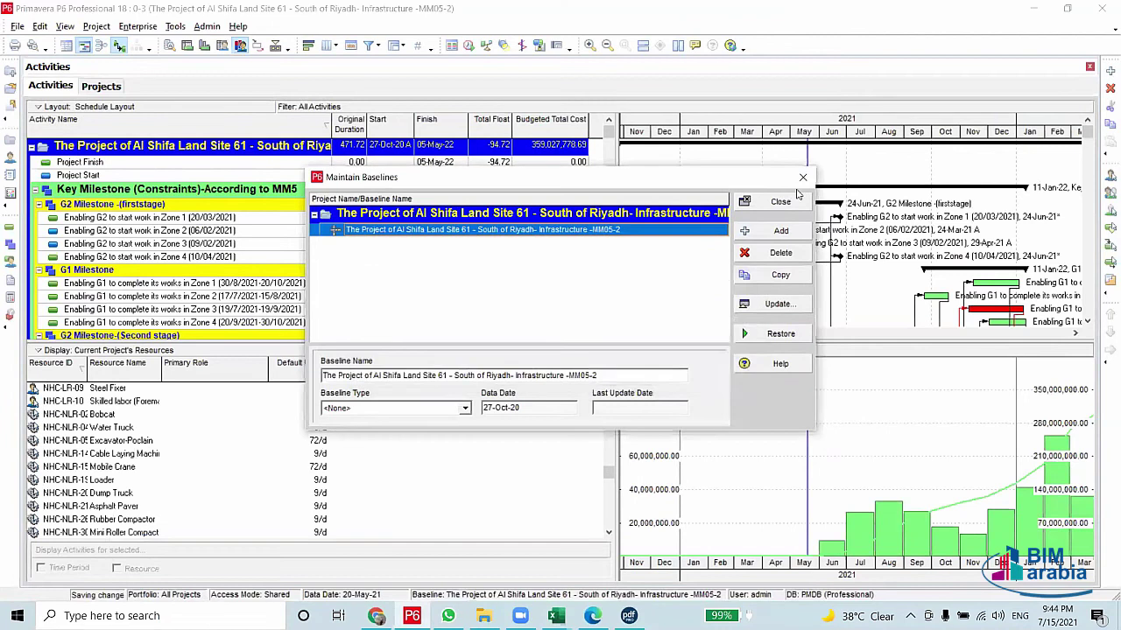
Close Maintain Baselines and scroll through the excavation Model.pdf in Edge
{"action": "left_click", "coordinate": [780, 203]}
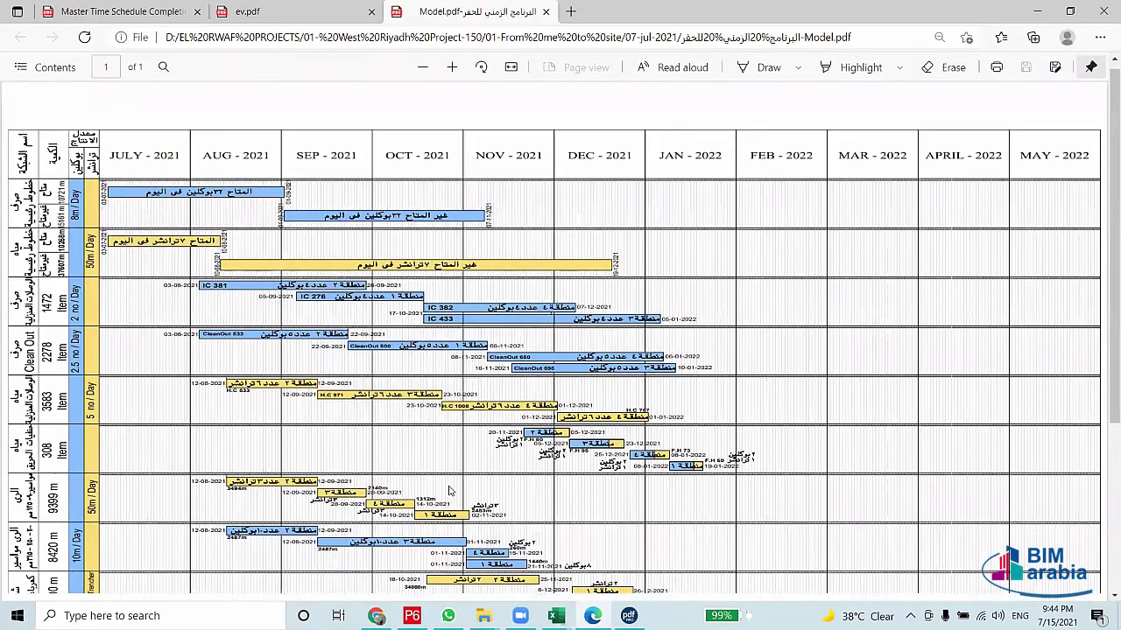
{"action": "scroll", "coordinate": [449, 491], "scroll_direction": "down", "scroll_amount": 2}
{"action": "scroll", "coordinate": [450, 490], "scroll_direction": "up", "scroll_amount": 2}
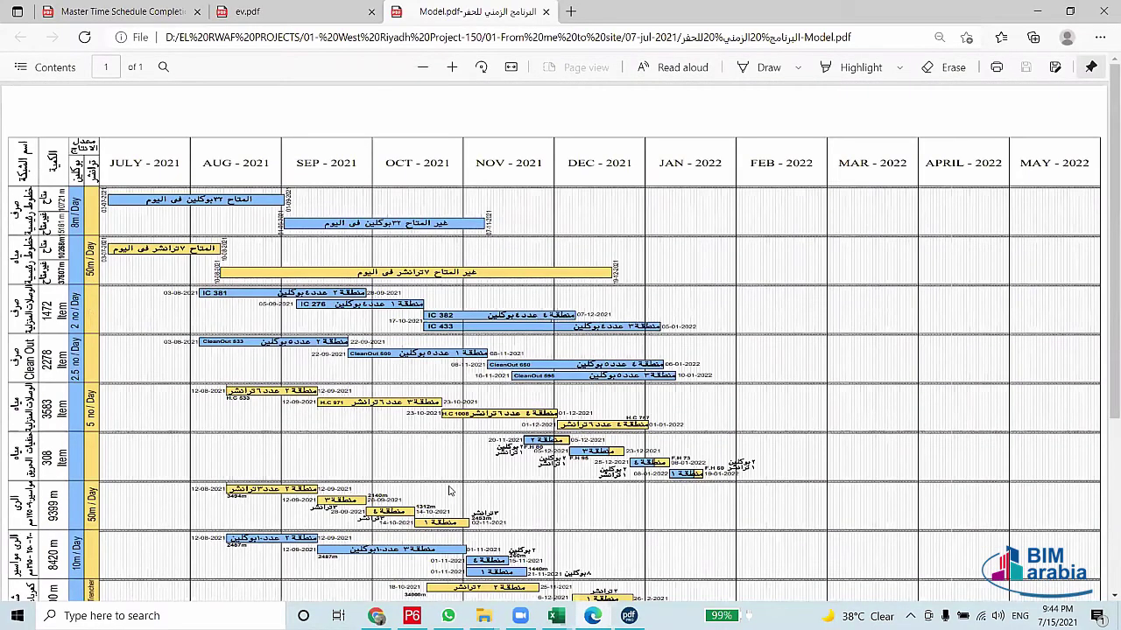
{"action": "scroll", "coordinate": [449, 491], "scroll_direction": "down", "scroll_amount": 3}
{"action": "scroll", "coordinate": [449, 490], "scroll_direction": "up", "scroll_amount": 3}
Zoom the Model.pdf Gantt chart in two levels to read the bars
{"action": "left_click", "coordinate": [451, 69]}
{"action": "left_click", "coordinate": [451, 68]}
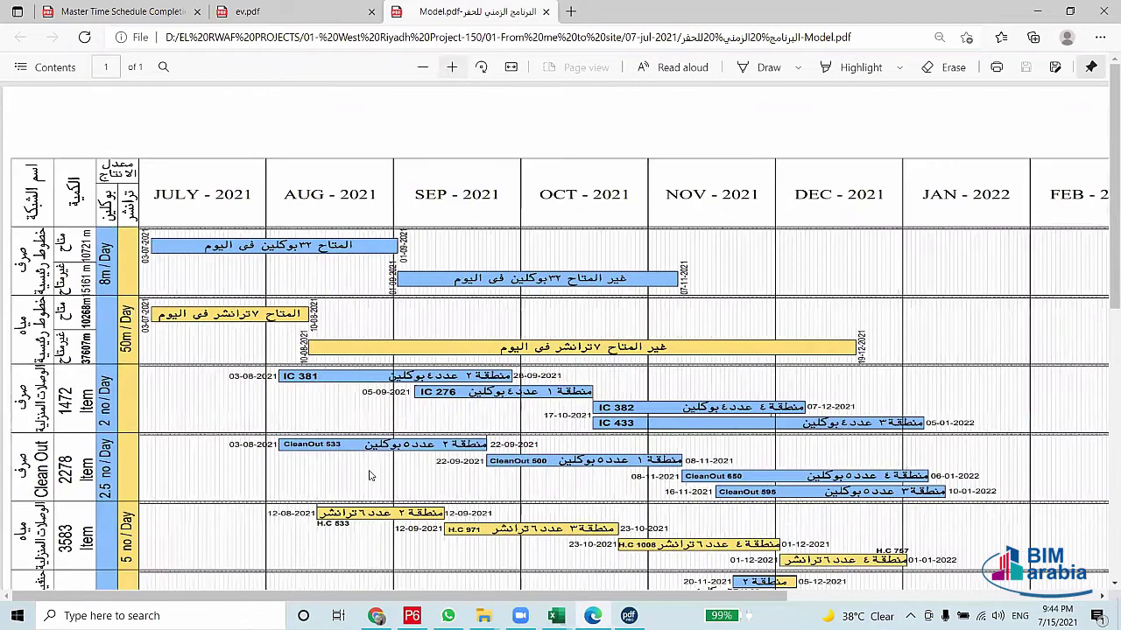
{"action": "mouse_move", "coordinate": [333, 294]}
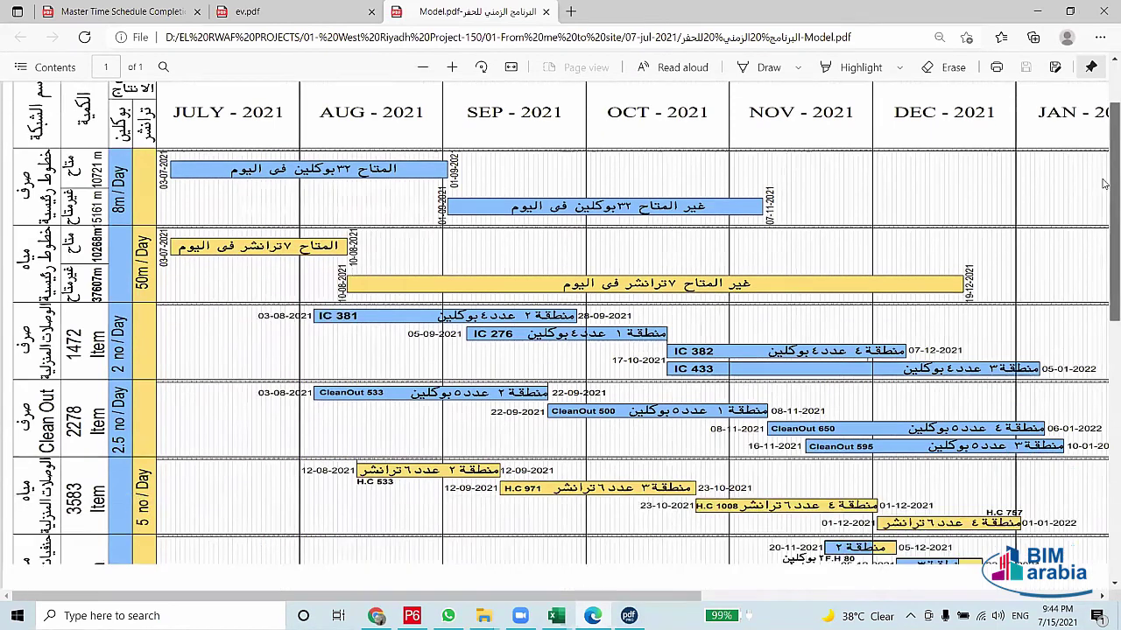
{"action": "mouse_move", "coordinate": [1105, 146]}
{"action": "left_mouse_down"}
{"action": "mouse_move", "coordinate": [1104, 238]}
{"action": "mouse_move", "coordinate": [1104, 132]}
{"action": "left_mouse_up"}
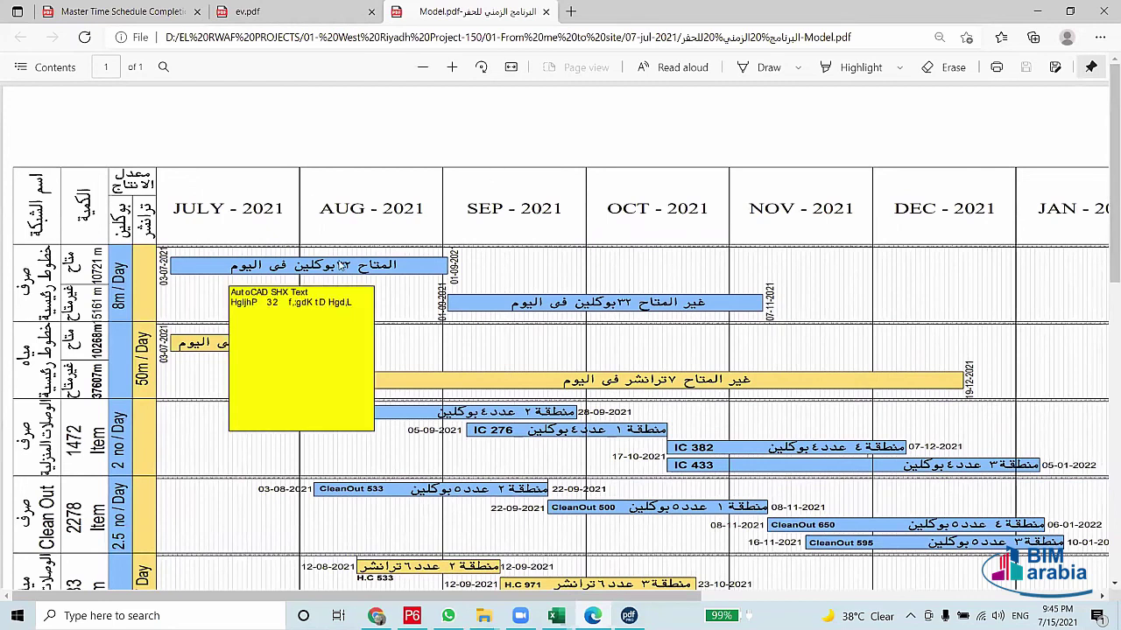
{"action": "mouse_move", "coordinate": [89, 291]}
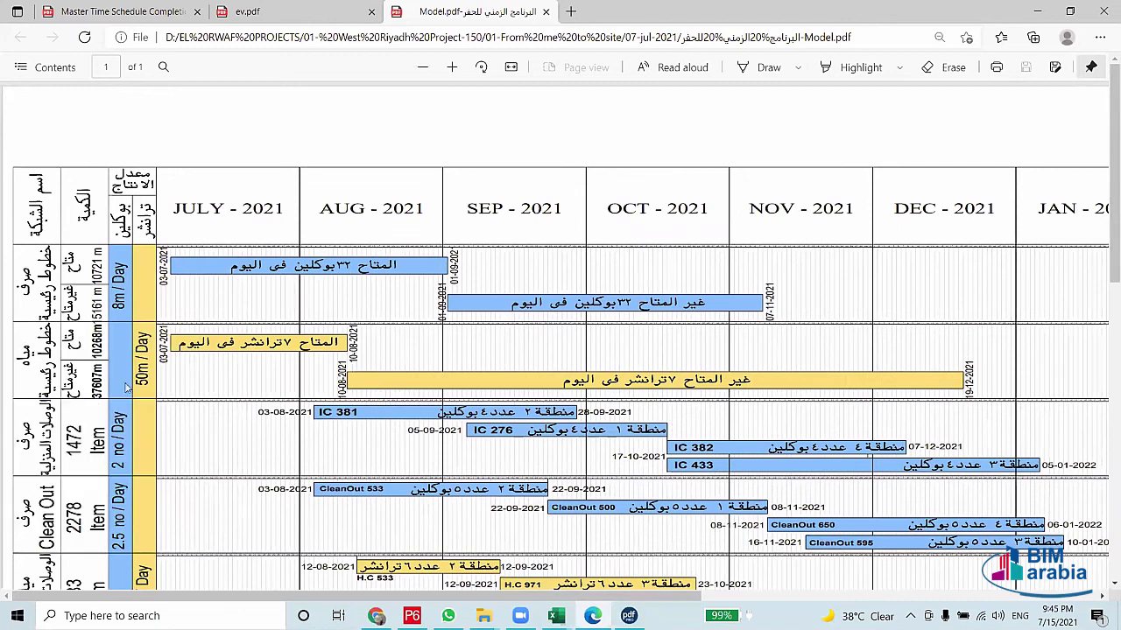
{"action": "mouse_move", "coordinate": [14, 415]}
{"action": "mouse_move", "coordinate": [8, 308]}
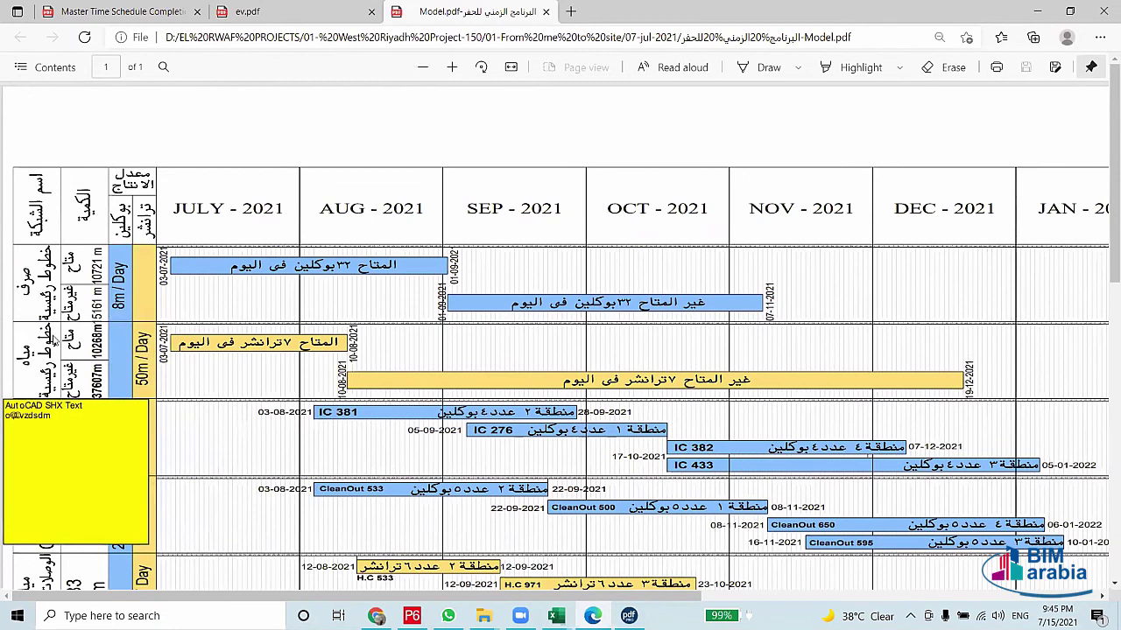
{"action": "mouse_move", "coordinate": [50, 327]}
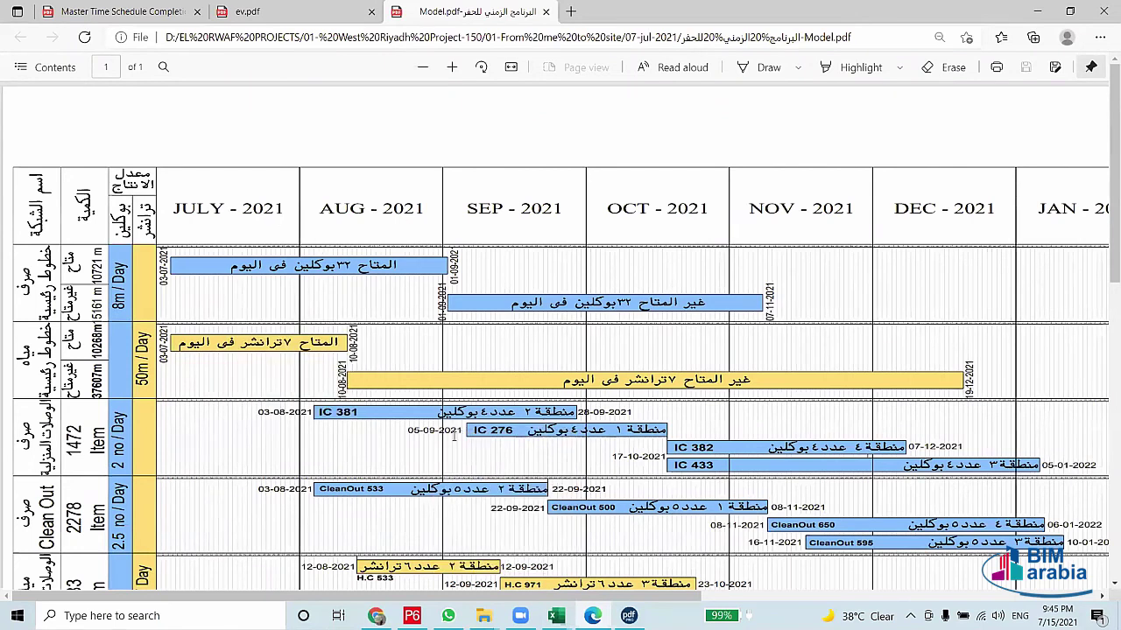
{"action": "scroll", "coordinate": [452, 453], "scroll_direction": "down", "scroll_amount": 2}
{"action": "scroll", "coordinate": [453, 453], "scroll_direction": "up", "scroll_amount": 2}
{"action": "scroll", "coordinate": [690, 433], "scroll_direction": "down", "scroll_amount": 3}
{"action": "scroll", "coordinate": [690, 432], "scroll_direction": "up", "scroll_amount": 3}
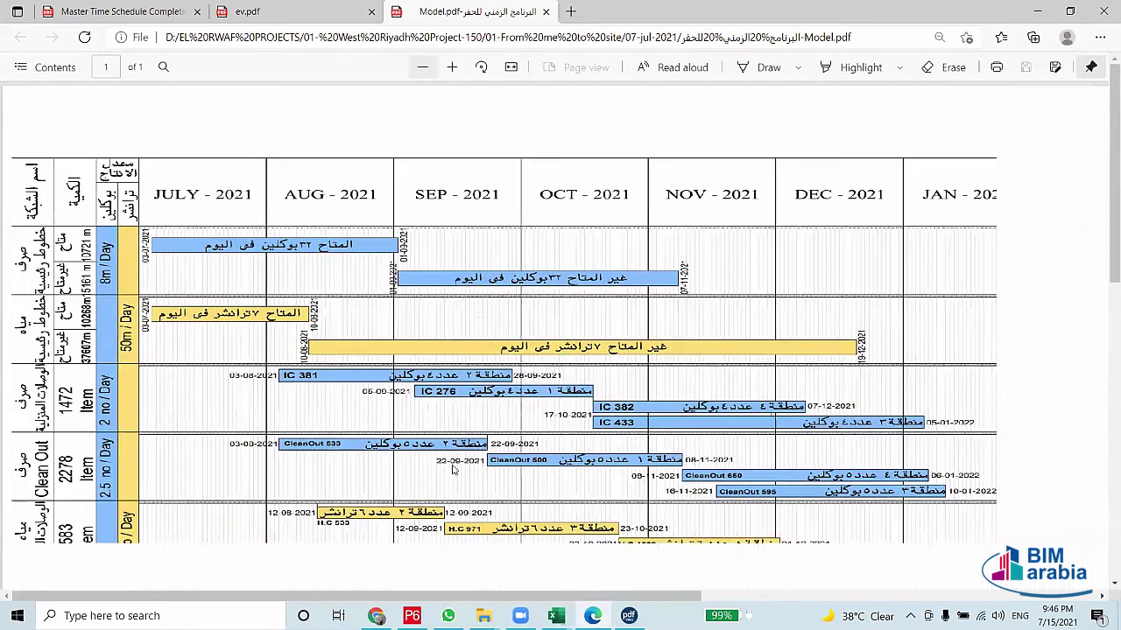
Zoom Model.pdf out two levels, scroll to the excavator and trencher totals and back, then zoom in
{"action": "left_click", "coordinate": [424, 68]}
{"action": "left_click", "coordinate": [425, 68]}
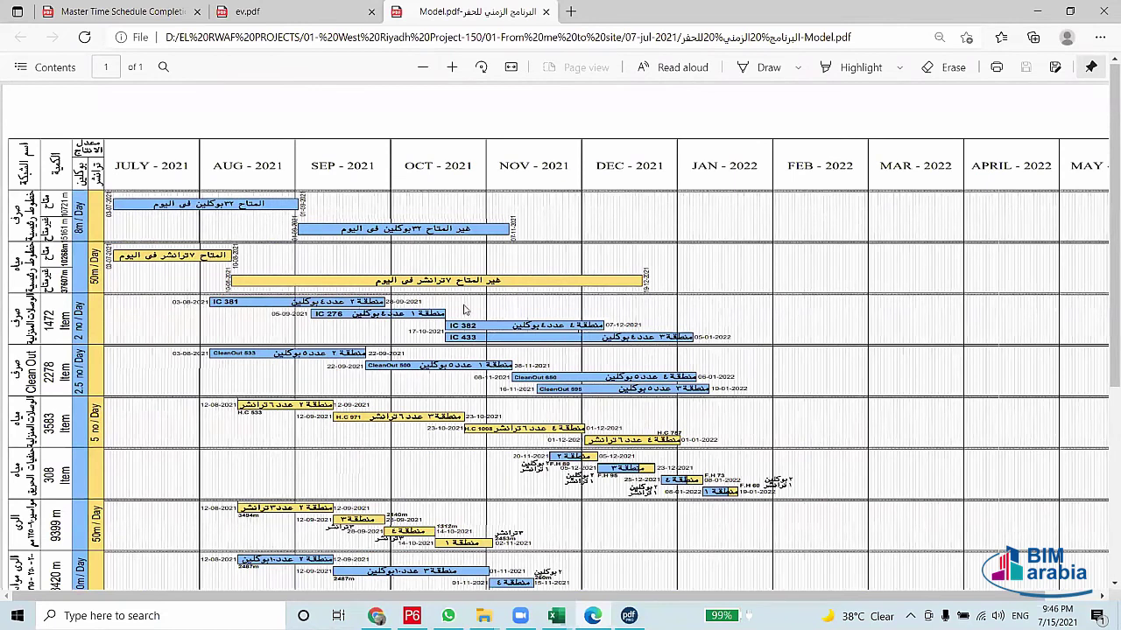
{"action": "scroll", "coordinate": [271, 262], "scroll_direction": "down", "scroll_amount": 1}
{"action": "scroll", "coordinate": [271, 372], "scroll_direction": "down", "scroll_amount": 5}
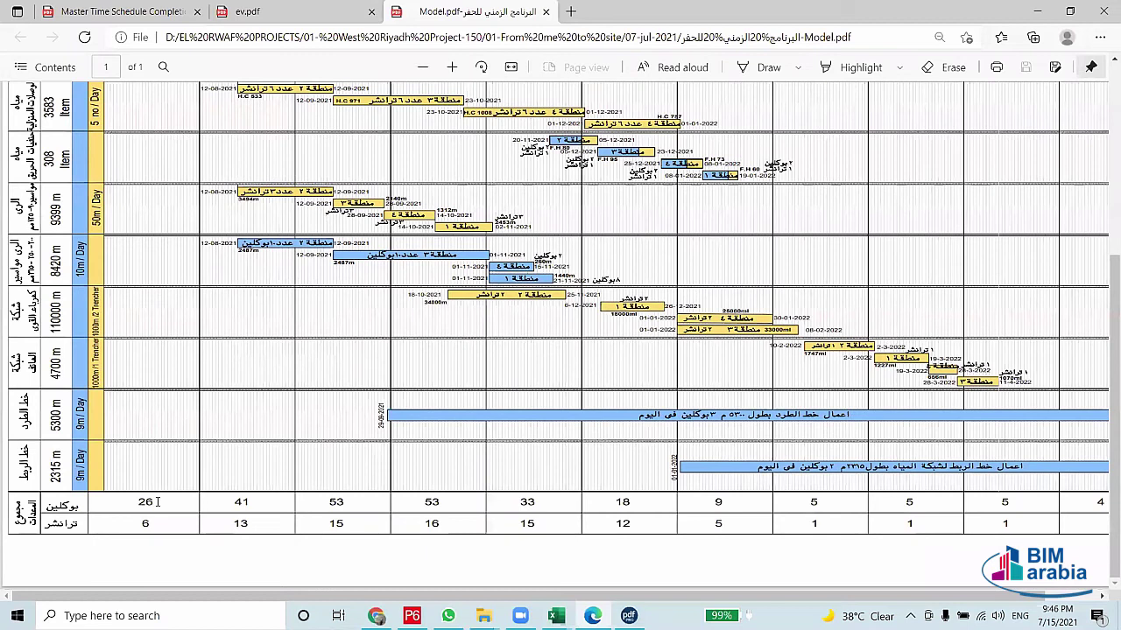
{"action": "scroll", "coordinate": [164, 508], "scroll_direction": "up", "scroll_amount": 5}
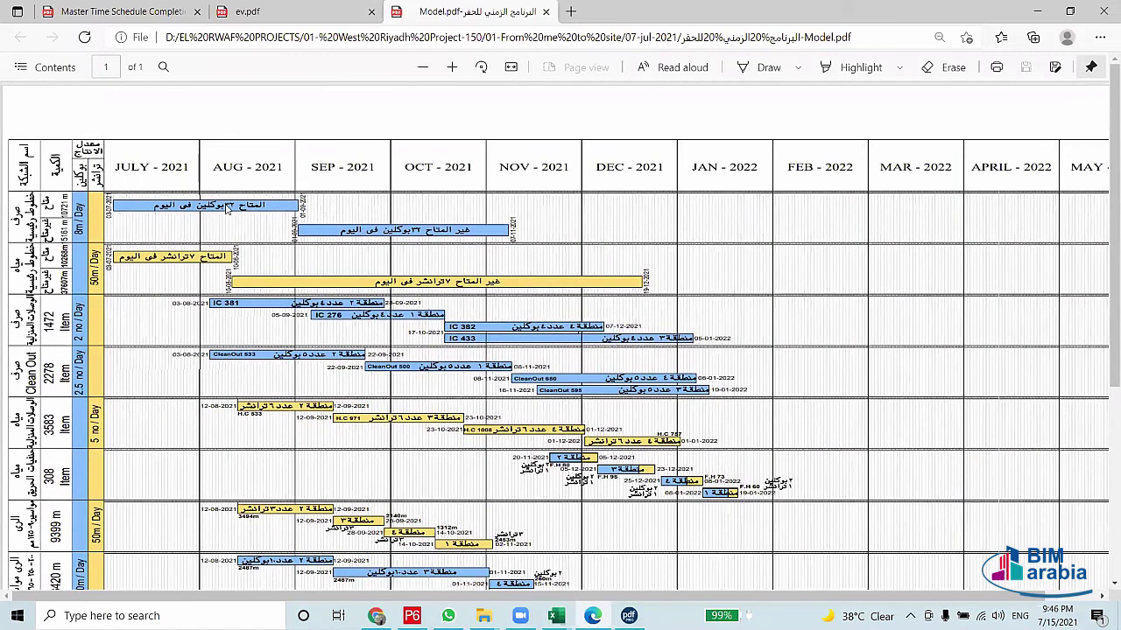
{"action": "mouse_move", "coordinate": [244, 212]}
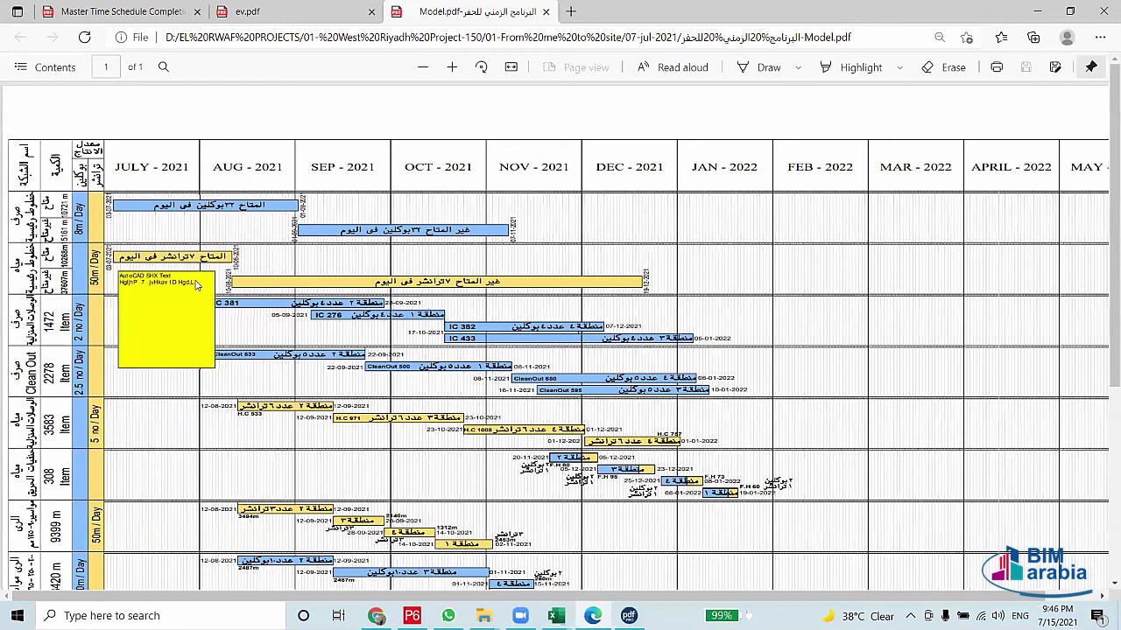
{"action": "scroll", "coordinate": [135, 262], "scroll_direction": "down", "scroll_amount": 3}
{"action": "scroll", "coordinate": [120, 501], "scroll_direction": "down", "scroll_amount": 2}
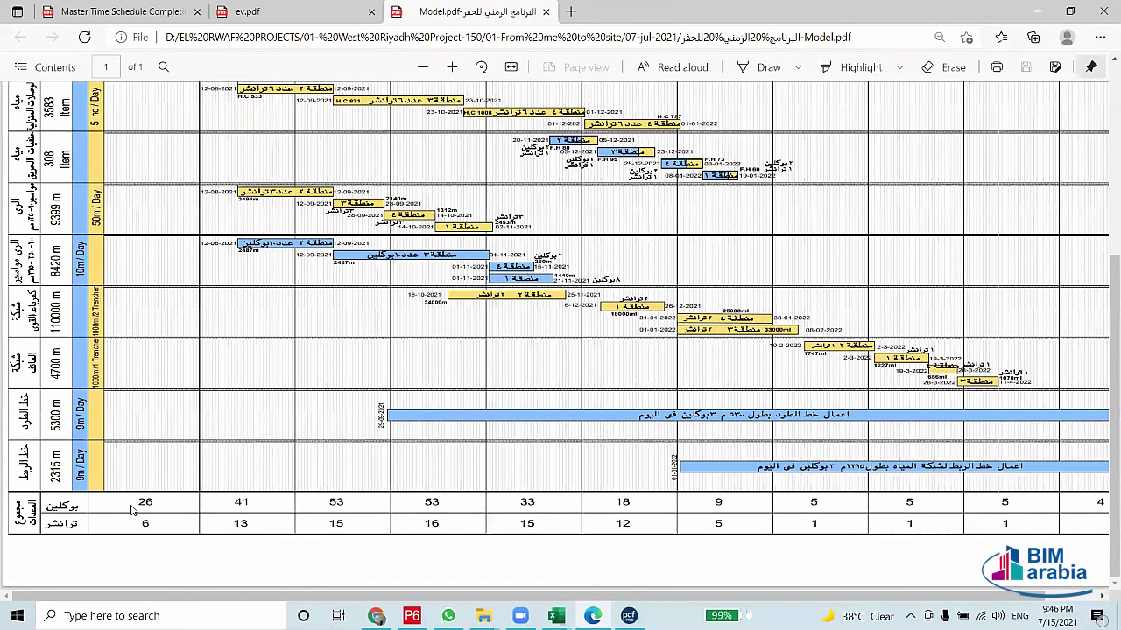
{"action": "scroll", "coordinate": [160, 430], "scroll_direction": "up", "scroll_amount": 5}
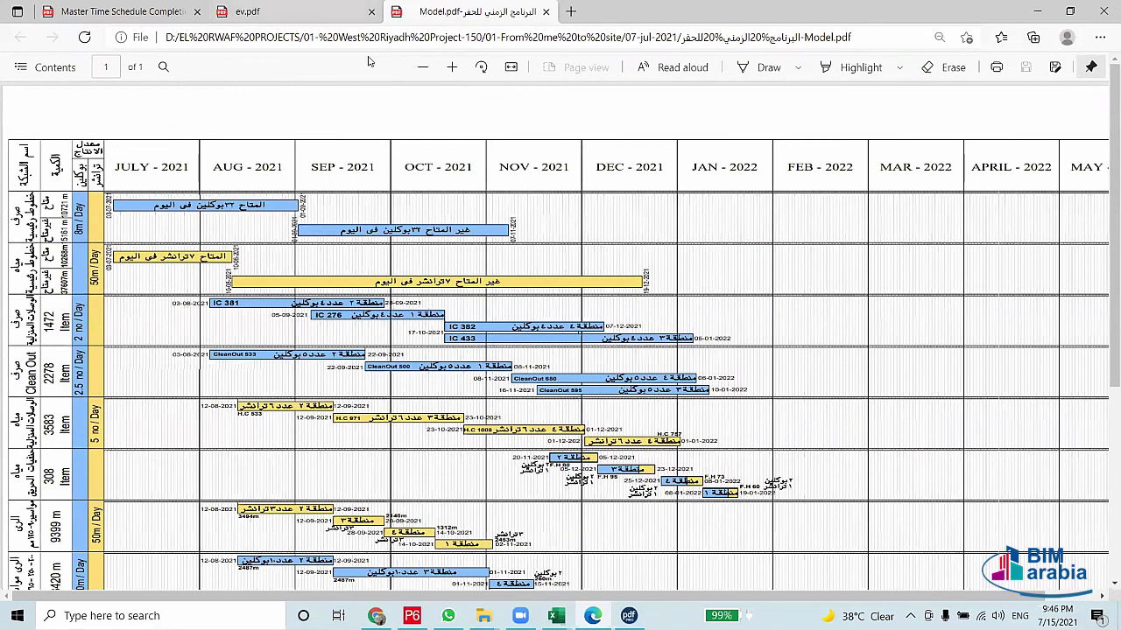
{"action": "left_click", "coordinate": [450, 67]}
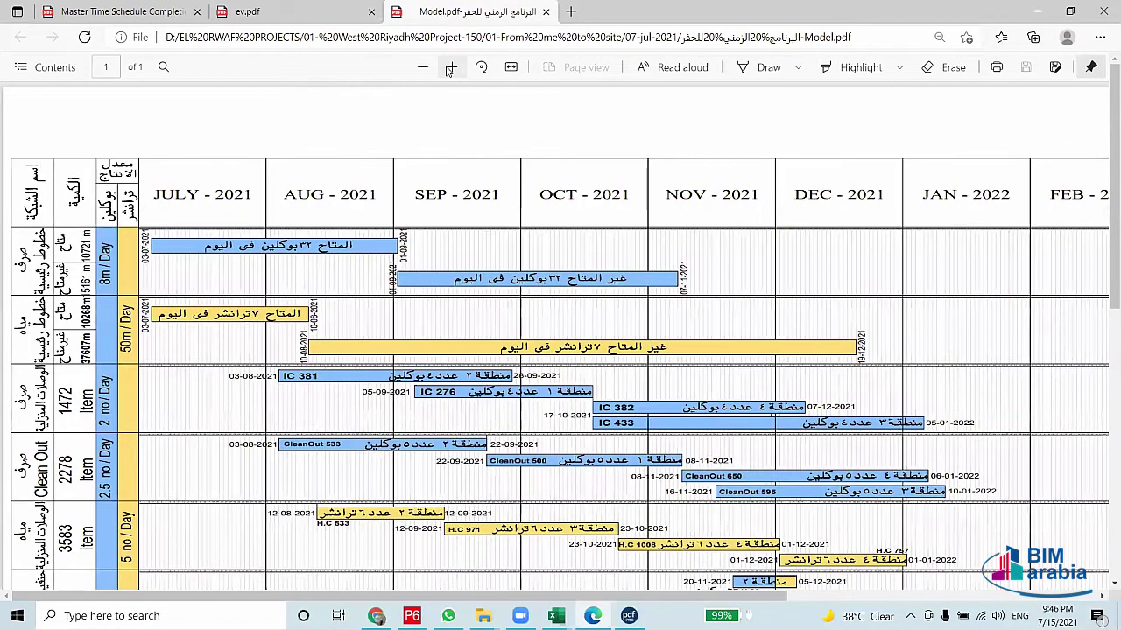
{"action": "left_click", "coordinate": [450, 67]}
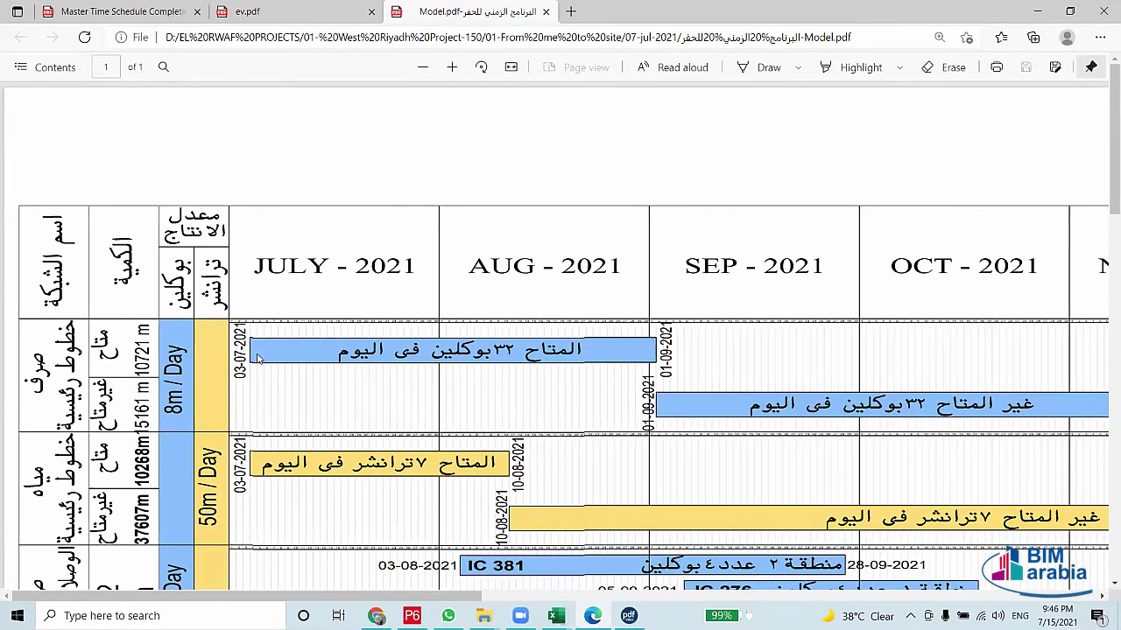
{"action": "scroll", "coordinate": [355, 414], "scroll_direction": "down", "scroll_amount": 3}
{"action": "scroll", "coordinate": [351, 420], "scroll_direction": "down", "scroll_amount": 2}
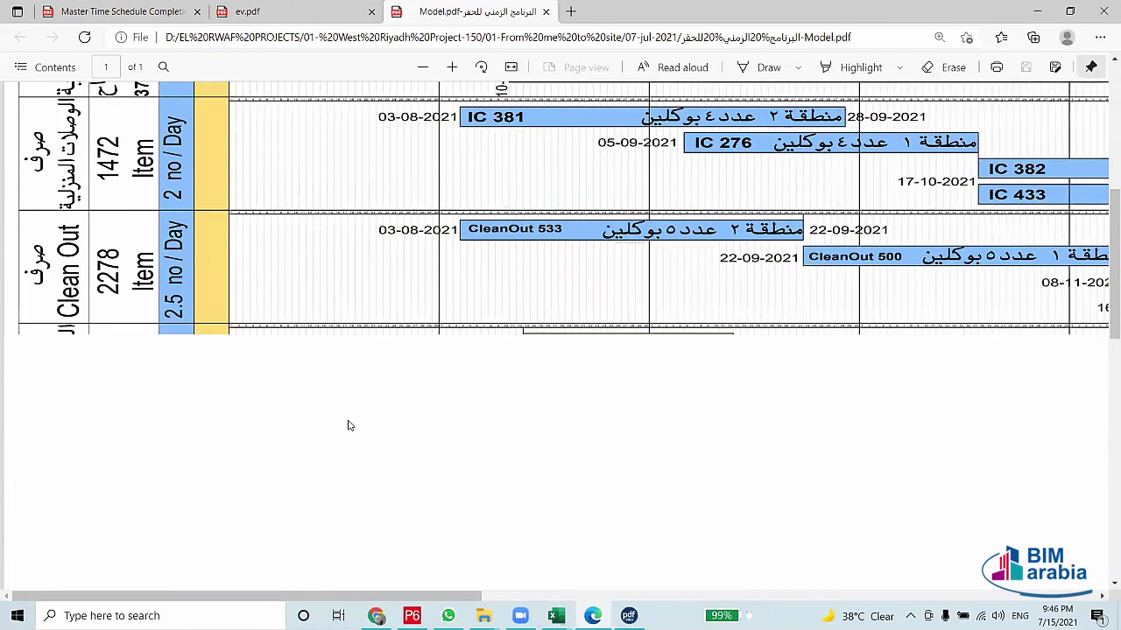
{"action": "scroll", "coordinate": [352, 407], "scroll_direction": "down", "scroll_amount": 5}
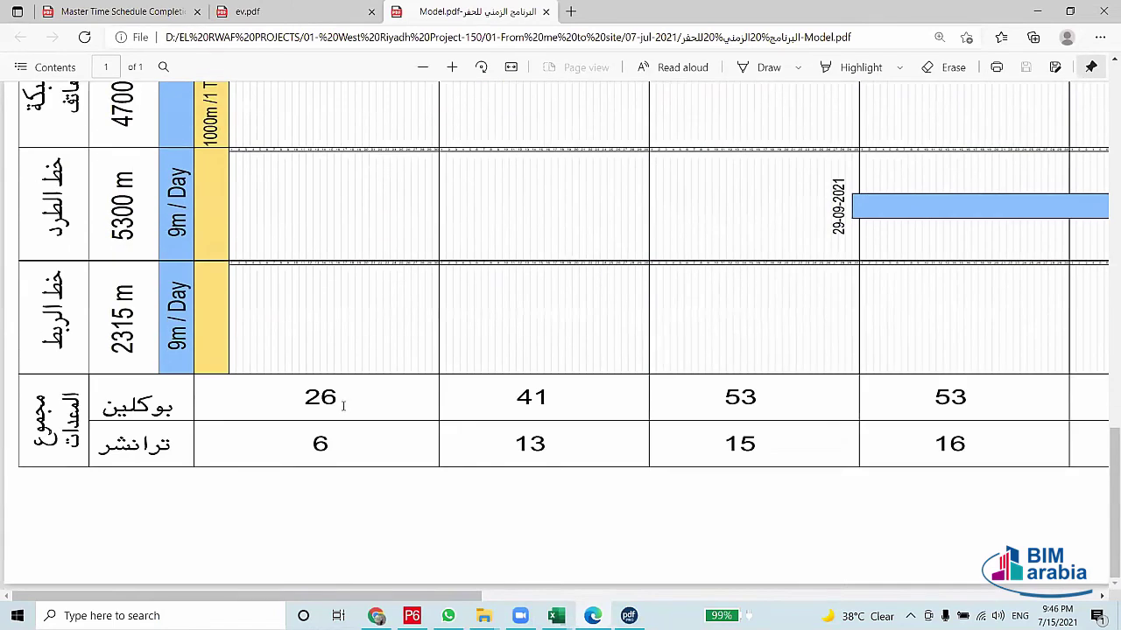
{"action": "scroll", "coordinate": [327, 411], "scroll_direction": "up", "scroll_amount": 5}
{"action": "scroll", "coordinate": [328, 411], "scroll_direction": "up", "scroll_amount": 3}
{"action": "scroll", "coordinate": [393, 359], "scroll_direction": "up", "scroll_amount": 5}
{"action": "scroll", "coordinate": [386, 345], "scroll_direction": "up", "scroll_amount": 3}
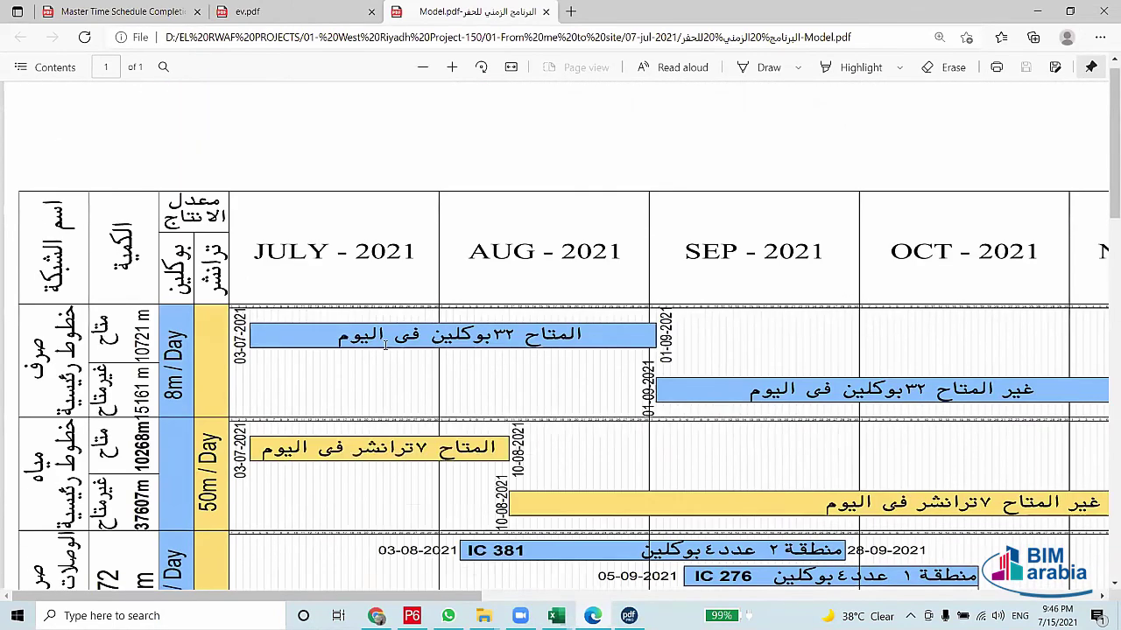
{"action": "left_click", "coordinate": [385, 345]}
{"action": "scroll", "coordinate": [385, 345], "scroll_direction": "down", "scroll_amount": 1}
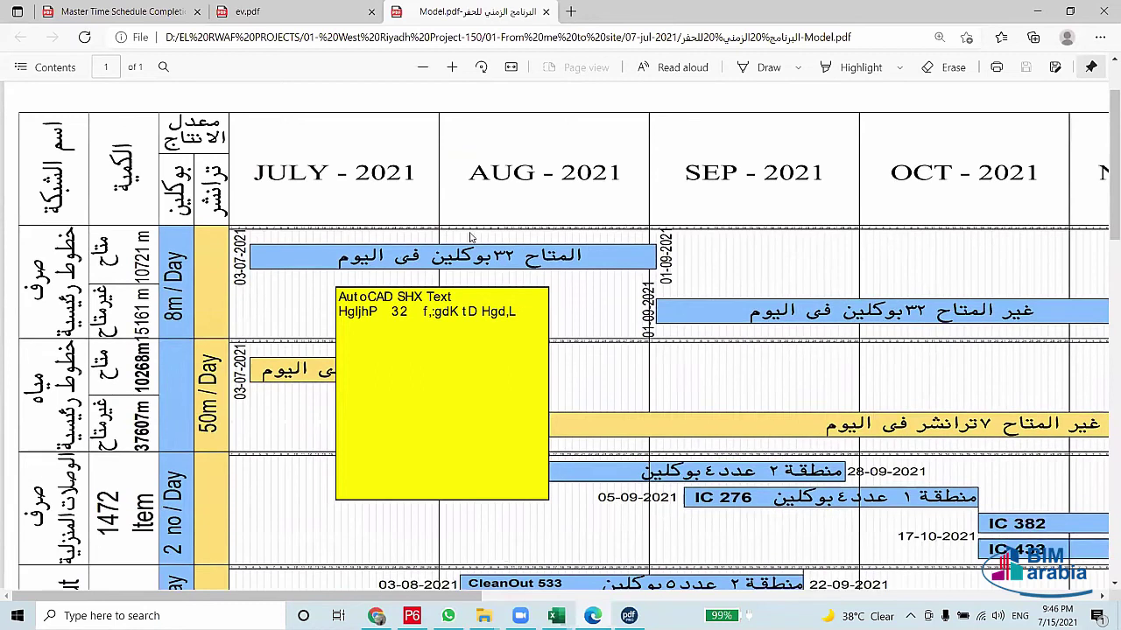
{"action": "scroll", "coordinate": [470, 237], "scroll_direction": "down", "scroll_amount": 1}
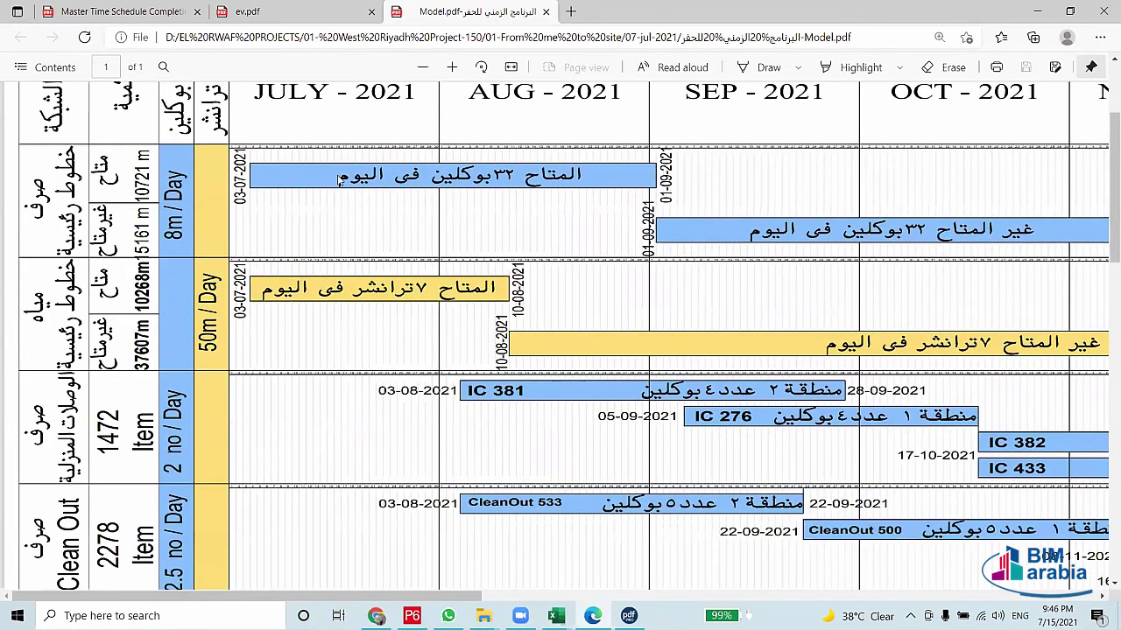
{"action": "scroll", "coordinate": [341, 179], "scroll_direction": "down", "scroll_amount": 1}
{"action": "scroll", "coordinate": [344, 179], "scroll_direction": "up", "scroll_amount": 1}
{"action": "mouse_move", "coordinate": [346, 180]}
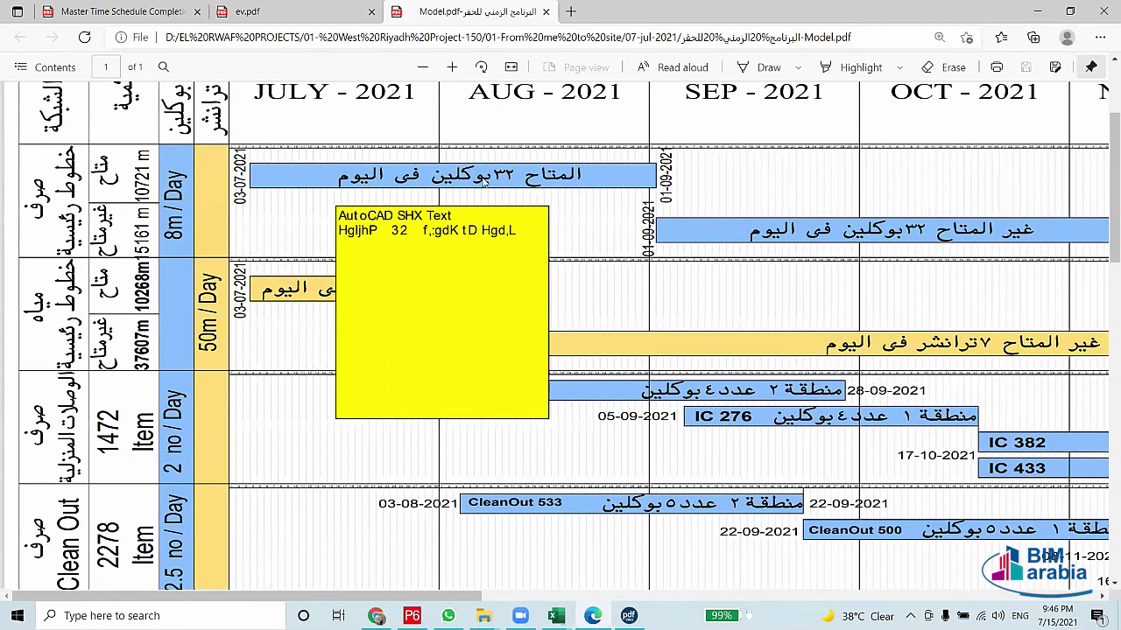
{"action": "scroll", "coordinate": [484, 178], "scroll_direction": "down", "scroll_amount": 2}
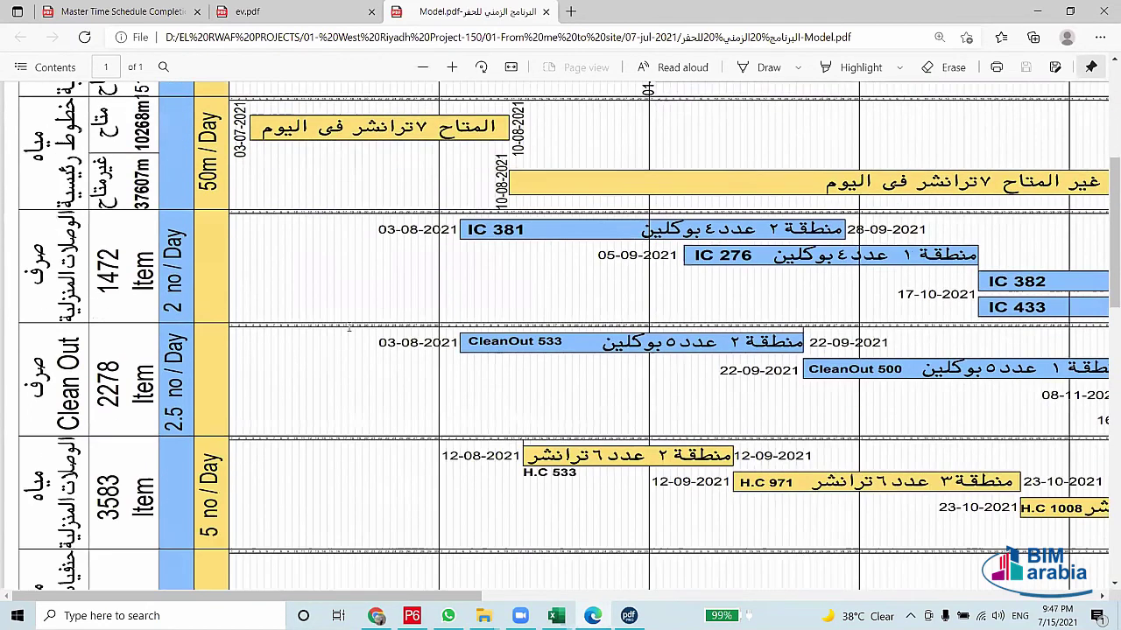
{"action": "scroll", "coordinate": [361, 363], "scroll_direction": "down", "scroll_amount": 2}
{"action": "scroll", "coordinate": [375, 368], "scroll_direction": "down", "scroll_amount": 1}
{"action": "scroll", "coordinate": [375, 368], "scroll_direction": "up", "scroll_amount": 7}
{"action": "scroll", "coordinate": [363, 271], "scroll_direction": "up", "scroll_amount": 1}
{"action": "mouse_move", "coordinate": [364, 272]}
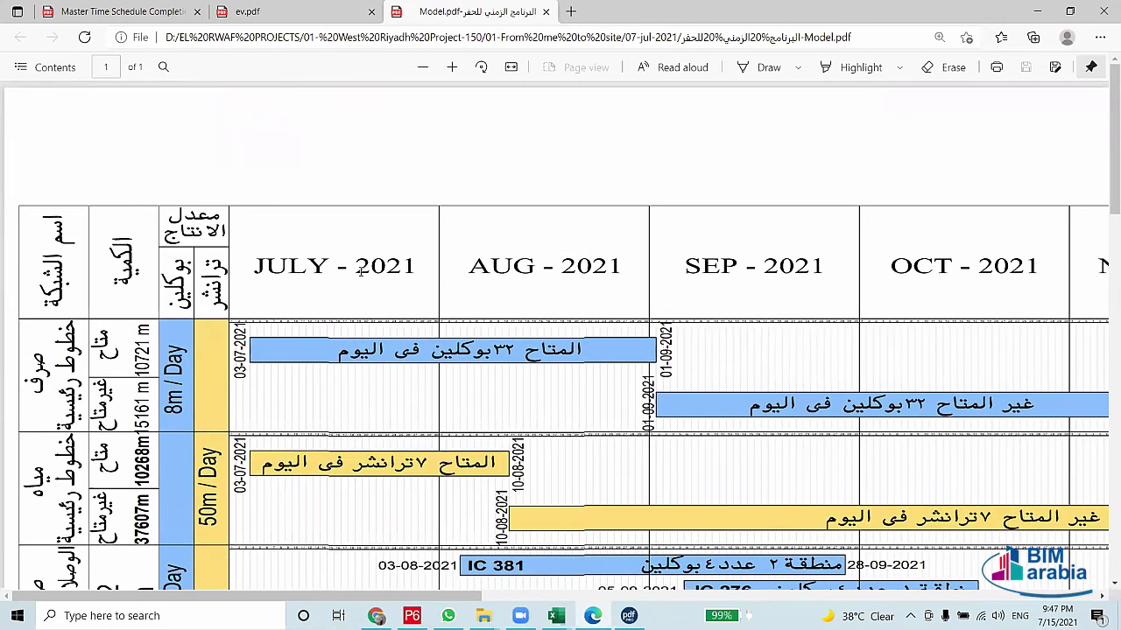
{"action": "scroll", "coordinate": [361, 289], "scroll_direction": "down", "scroll_amount": 4}
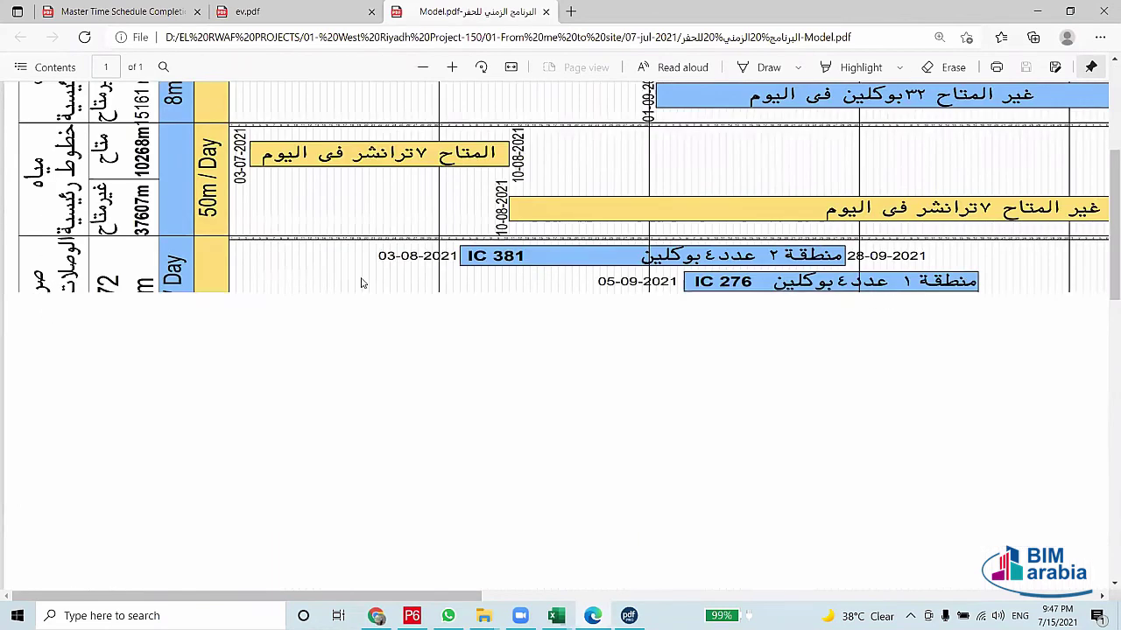
{"action": "scroll", "coordinate": [363, 312], "scroll_direction": "down", "scroll_amount": 4}
{"action": "scroll", "coordinate": [363, 313], "scroll_direction": "down", "scroll_amount": 3}
{"action": "scroll", "coordinate": [363, 313], "scroll_direction": "down", "scroll_amount": 4}
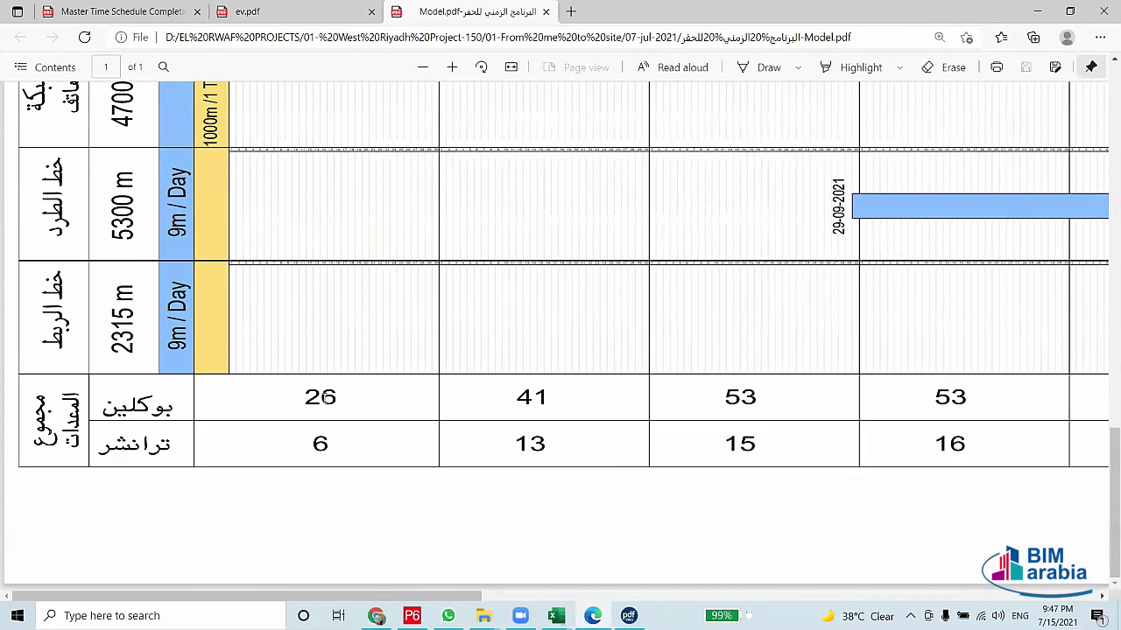
{"action": "scroll", "coordinate": [648, 452], "scroll_direction": "up", "scroll_amount": 4}
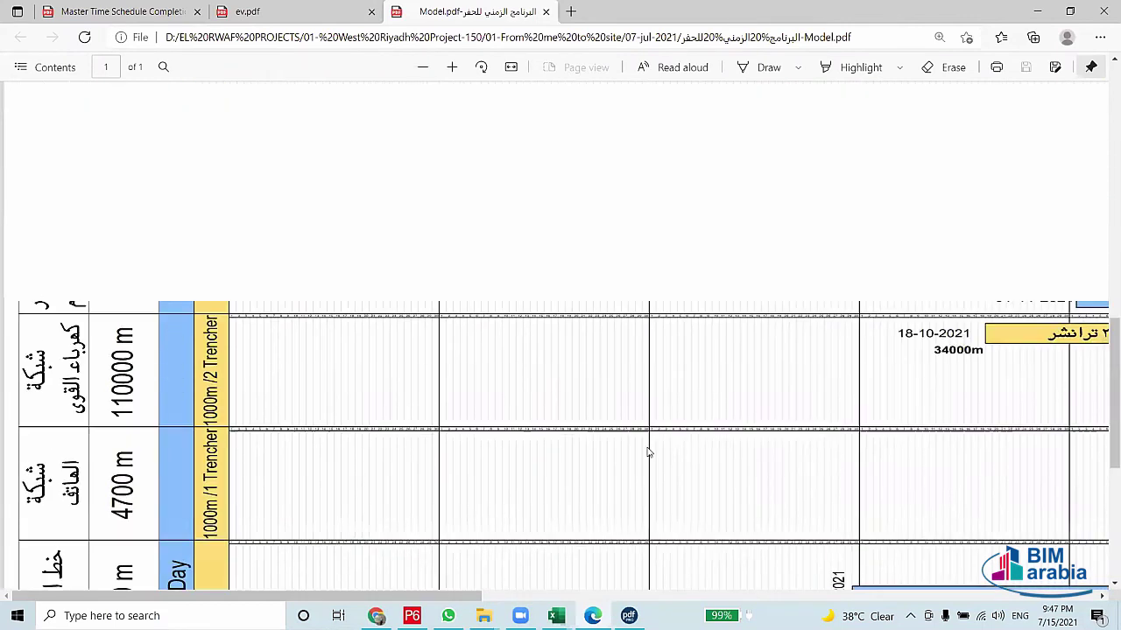
{"action": "scroll", "coordinate": [648, 453], "scroll_direction": "up", "scroll_amount": 4}
{"action": "scroll", "coordinate": [647, 450], "scroll_direction": "up", "scroll_amount": 3}
{"action": "scroll", "coordinate": [648, 452], "scroll_direction": "up", "scroll_amount": 4}
{"action": "scroll", "coordinate": [622, 368], "scroll_direction": "up", "scroll_amount": 1}
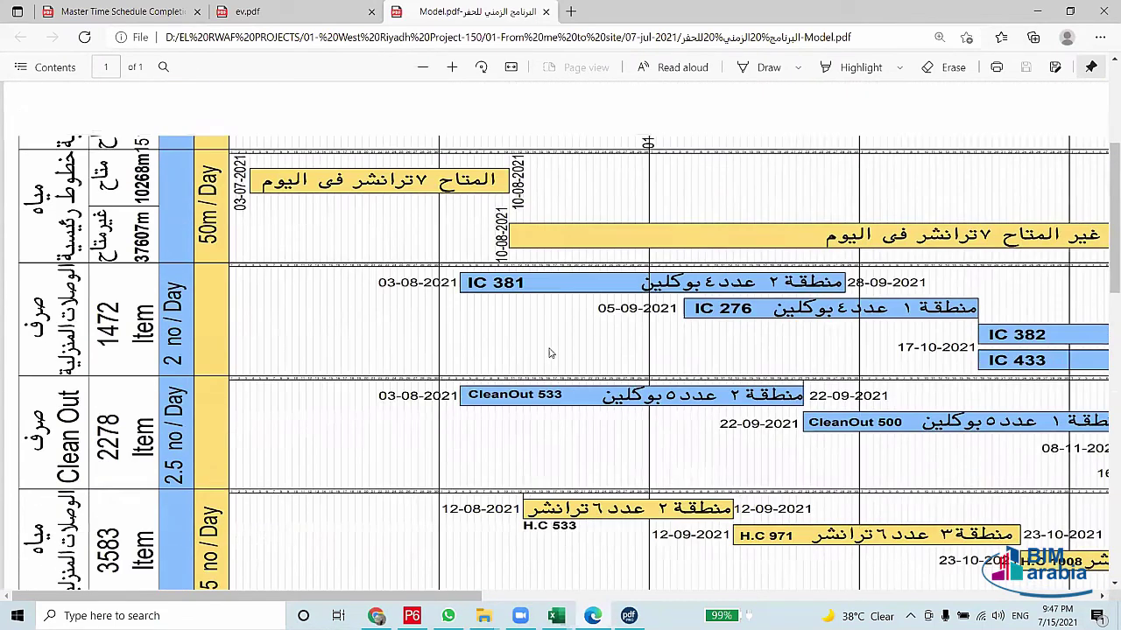
{"action": "scroll", "coordinate": [595, 289], "scroll_direction": "up", "scroll_amount": 4}
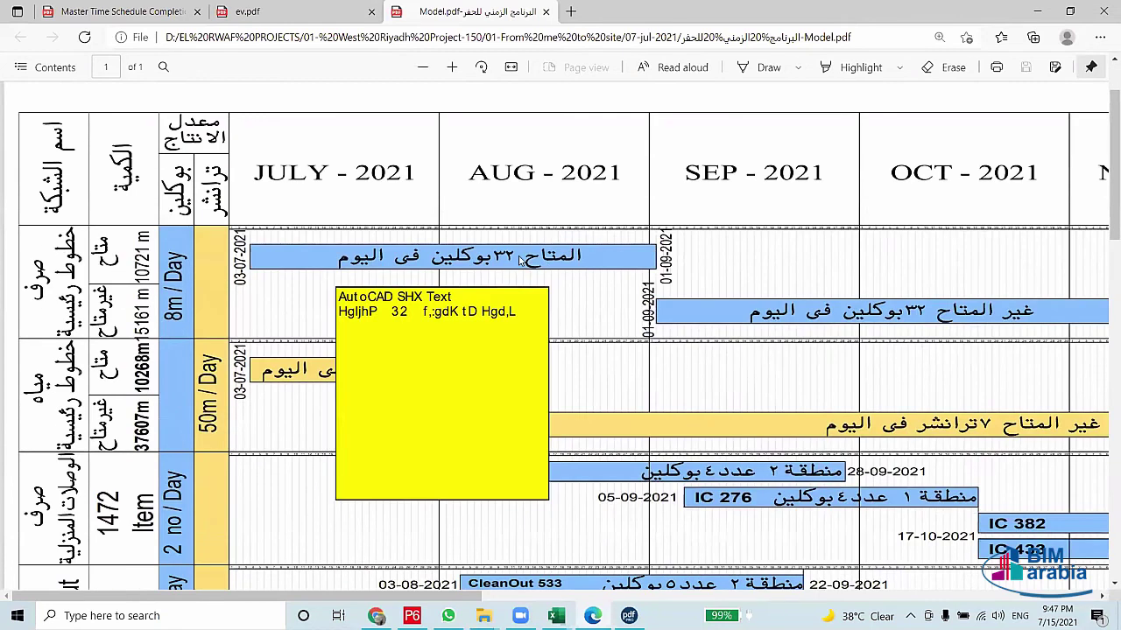
{"action": "scroll", "coordinate": [513, 201], "scroll_direction": "down", "scroll_amount": 3}
{"action": "scroll", "coordinate": [426, 173], "scroll_direction": "down", "scroll_amount": 2}
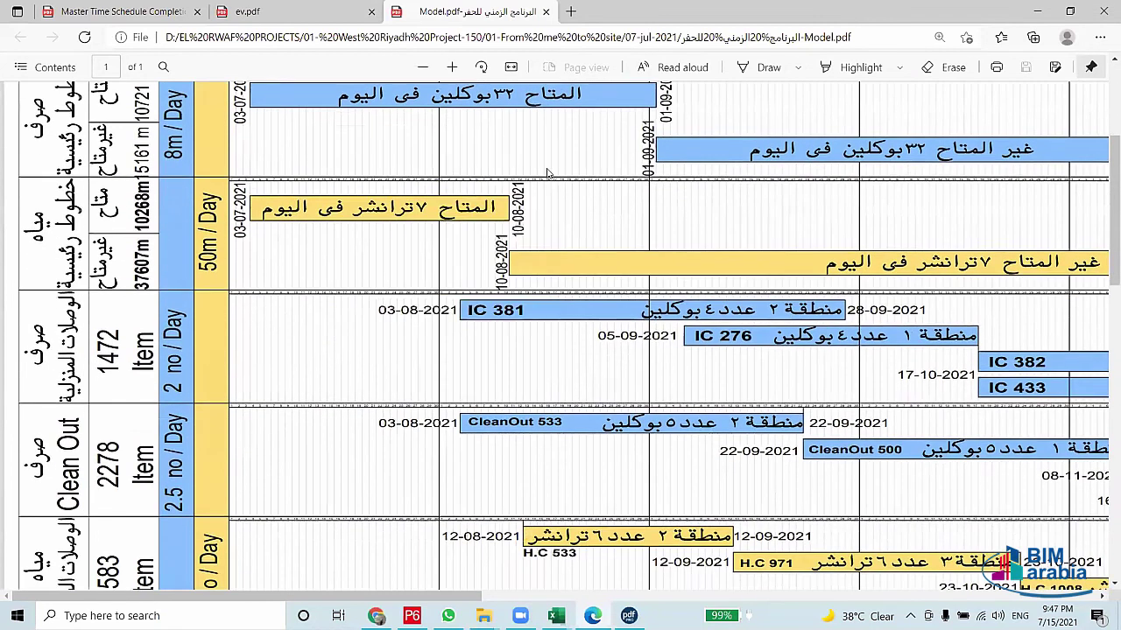
{"action": "scroll", "coordinate": [550, 175], "scroll_direction": "up", "scroll_amount": 3}
{"action": "scroll", "coordinate": [616, 397], "scroll_direction": "down", "scroll_amount": 3}
{"action": "mouse_move", "coordinate": [769, 309]}
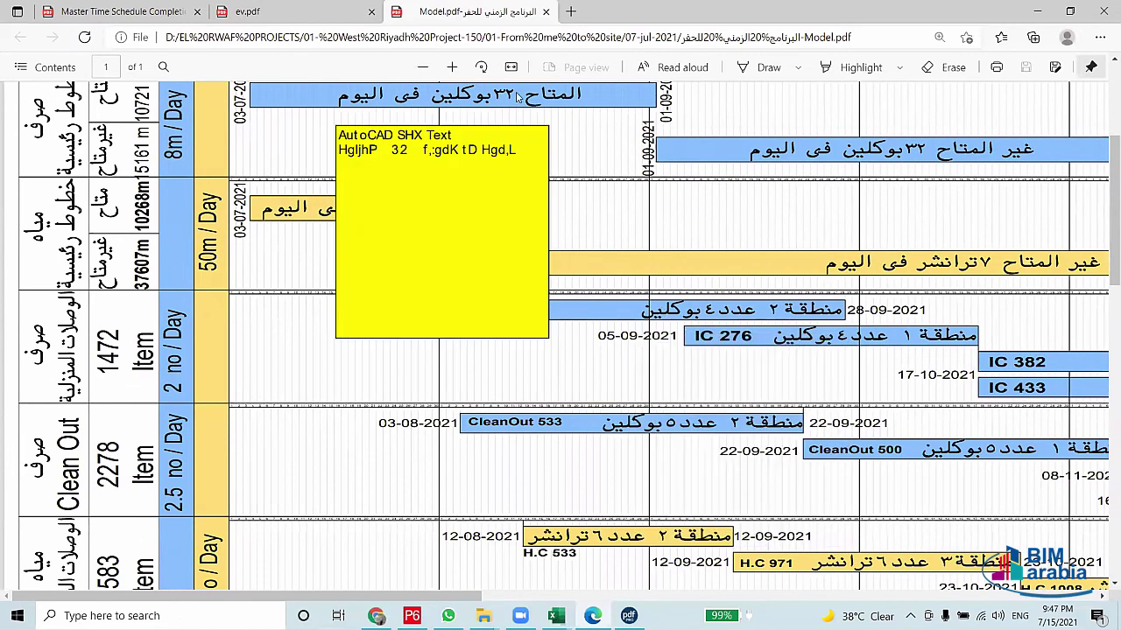
{"action": "mouse_move", "coordinate": [727, 297]}
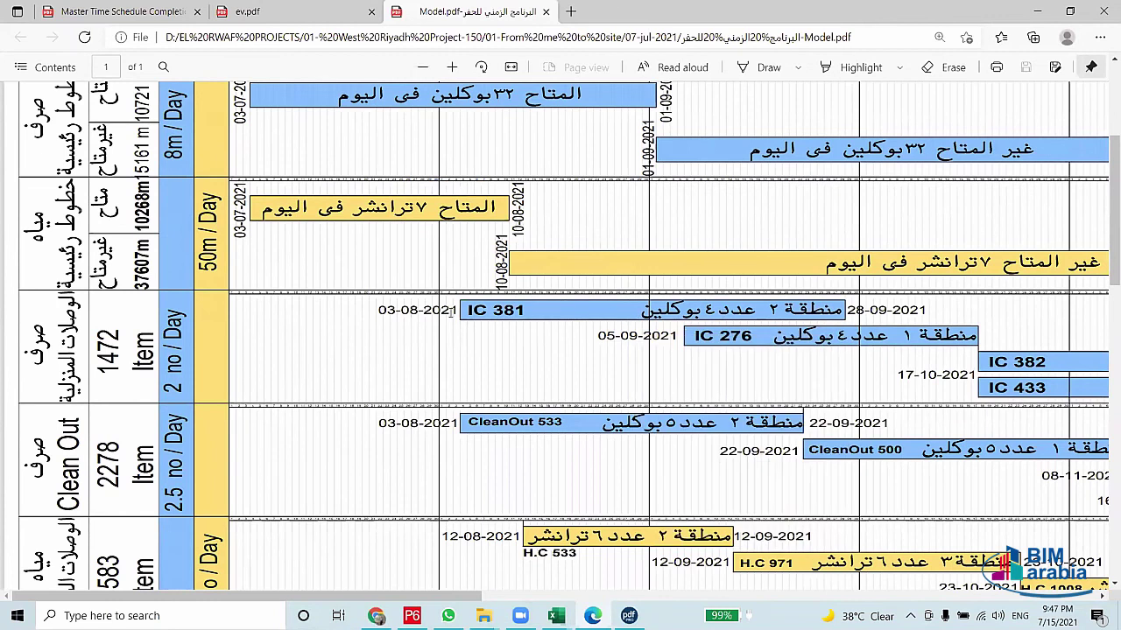
{"action": "mouse_move", "coordinate": [685, 424]}
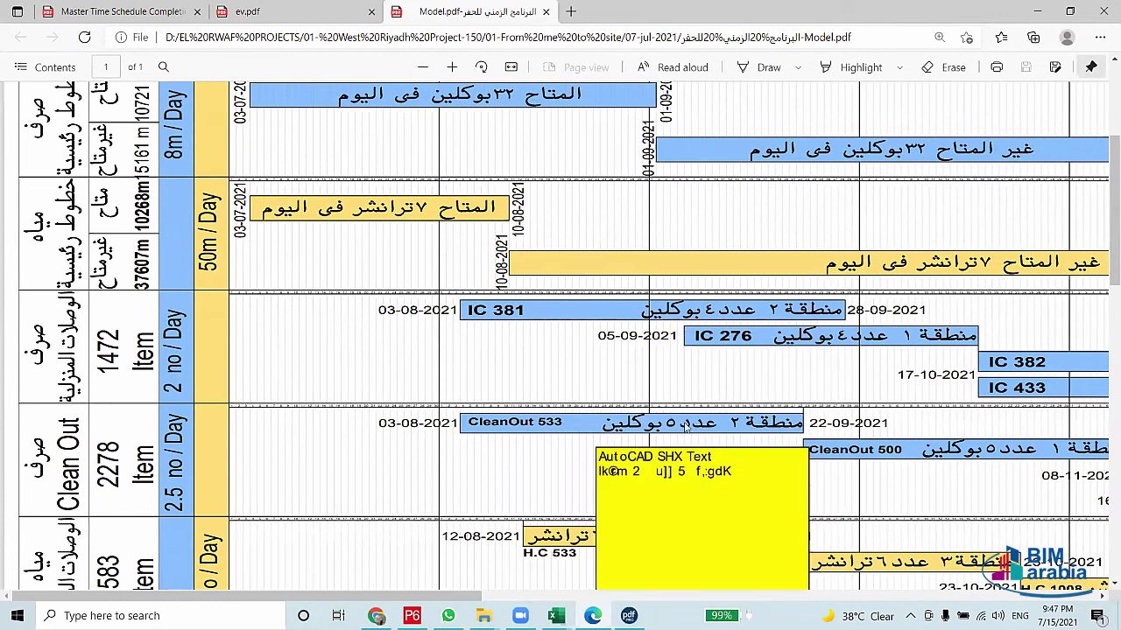
{"action": "scroll", "coordinate": [492, 443], "scroll_direction": "down", "scroll_amount": 2}
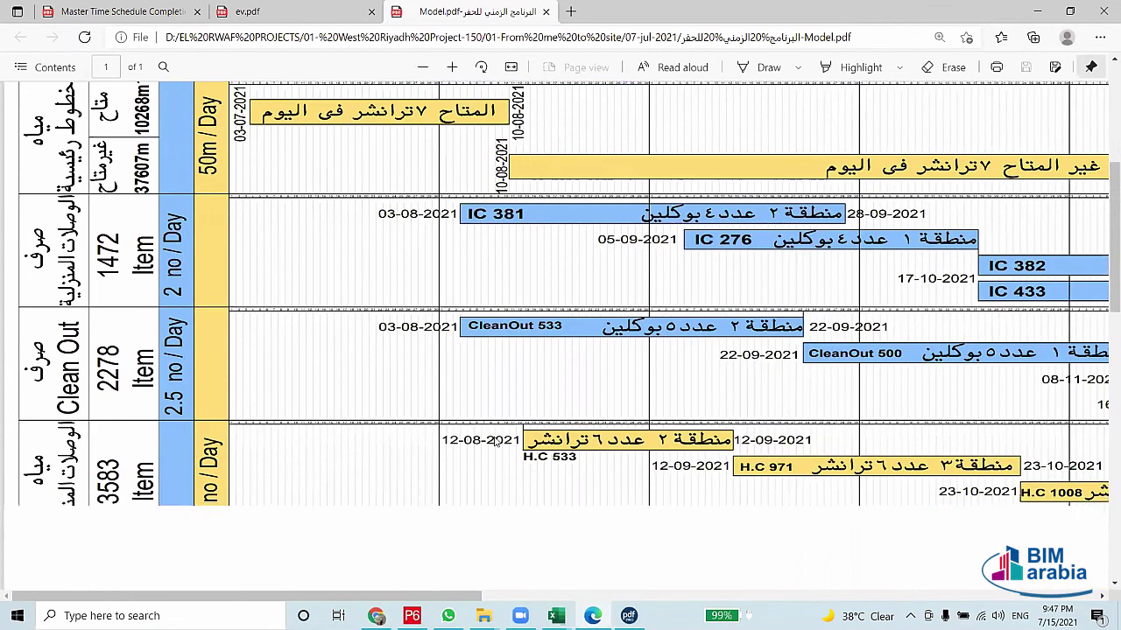
{"action": "scroll", "coordinate": [499, 436], "scroll_direction": "down", "scroll_amount": 2}
{"action": "scroll", "coordinate": [508, 425], "scroll_direction": "down", "scroll_amount": 1}
{"action": "scroll", "coordinate": [525, 411], "scroll_direction": "down", "scroll_amount": 3}
{"action": "scroll", "coordinate": [608, 300], "scroll_direction": "down", "scroll_amount": 3}
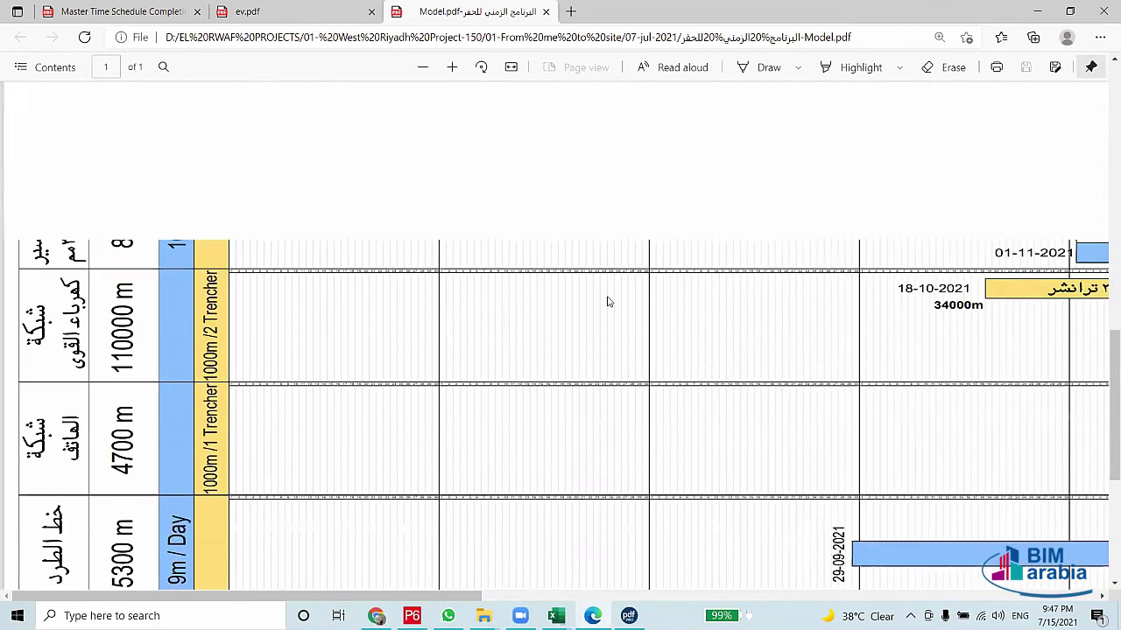
{"action": "scroll", "coordinate": [604, 263], "scroll_direction": "up", "scroll_amount": 2}
{"action": "mouse_move", "coordinate": [454, 230]}
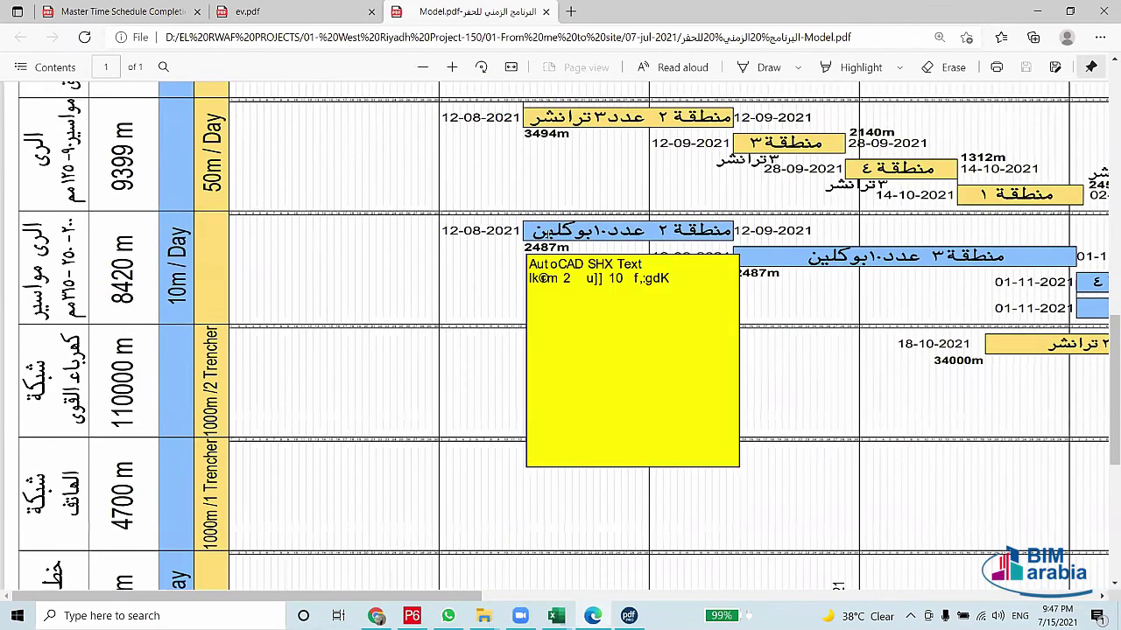
{"action": "scroll", "coordinate": [525, 284], "scroll_direction": "down", "scroll_amount": 1}
{"action": "scroll", "coordinate": [501, 308], "scroll_direction": "down", "scroll_amount": 4}
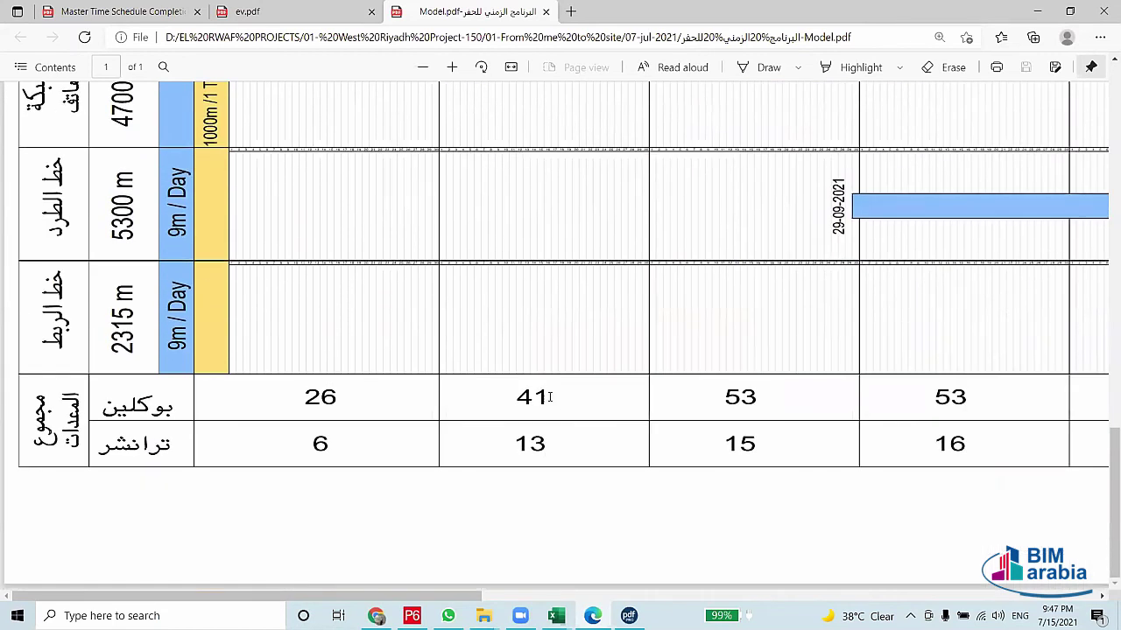
{"action": "scroll", "coordinate": [569, 482], "scroll_direction": "up", "scroll_amount": 5}
{"action": "scroll", "coordinate": [575, 477], "scroll_direction": "up", "scroll_amount": 5}
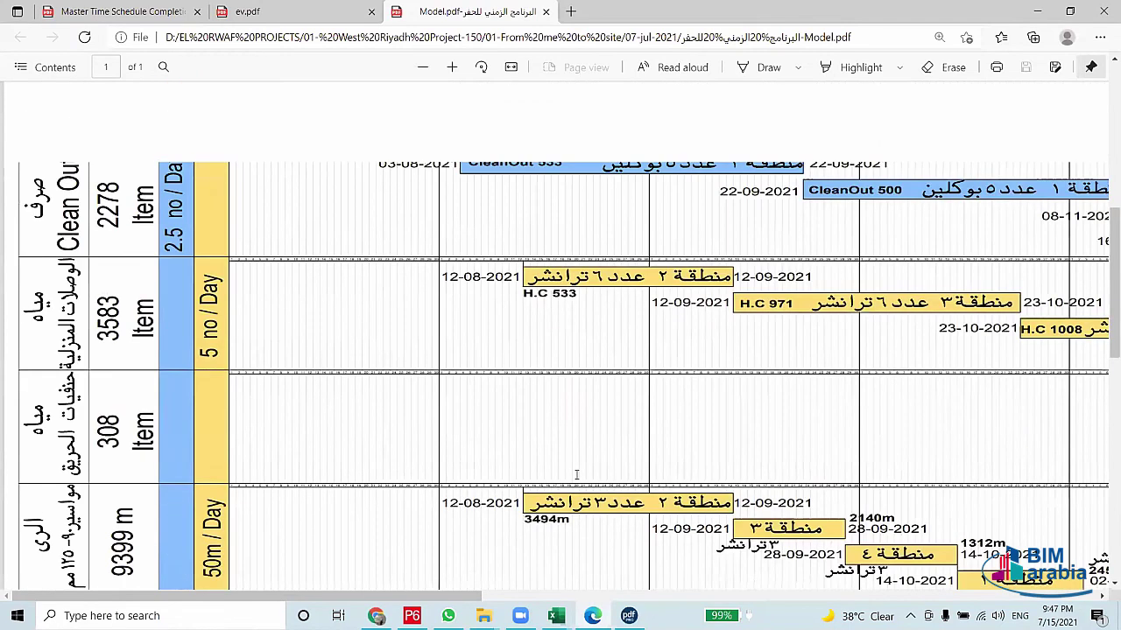
Zoom Model.pdf out five levels to fit the whole page through MAY 2022, then return to P6
{"action": "left_click", "coordinate": [430, 69]}
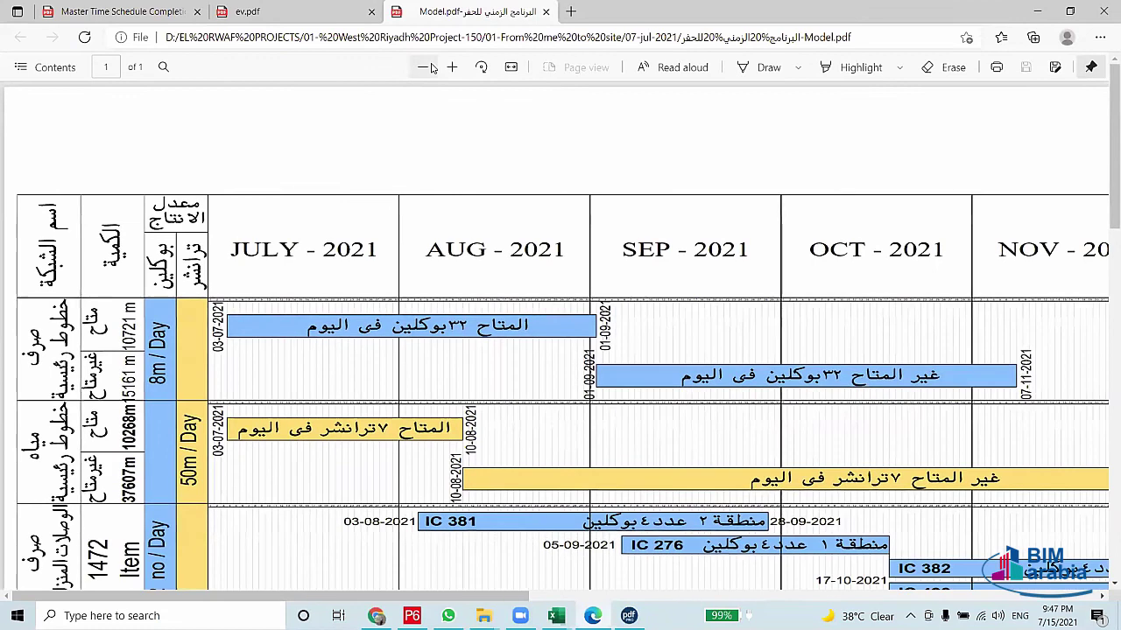
{"action": "left_click", "coordinate": [430, 68]}
{"action": "left_click", "coordinate": [426, 68]}
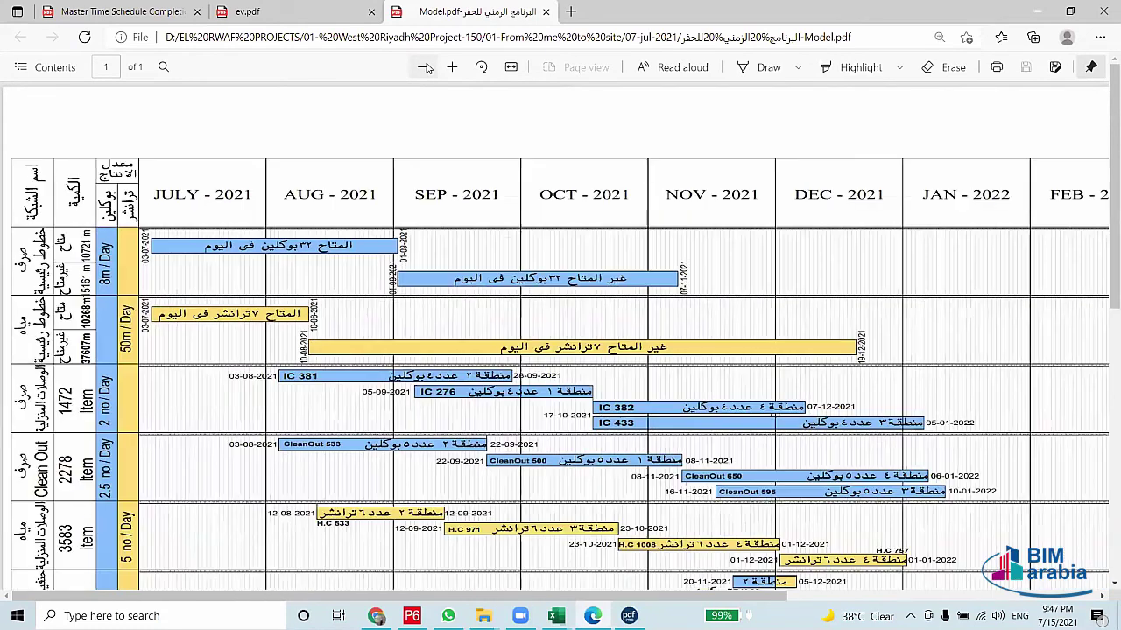
{"action": "left_click", "coordinate": [427, 69]}
{"action": "left_click", "coordinate": [426, 68]}
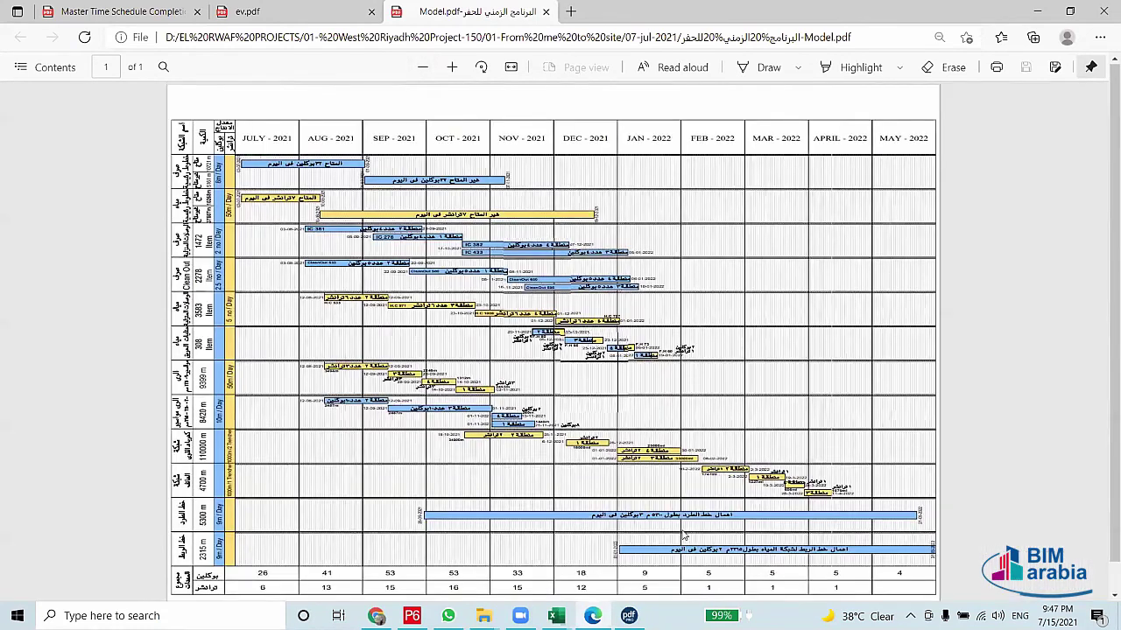
{"action": "scroll", "coordinate": [1105, 311], "scroll_direction": "down", "scroll_amount": 1}
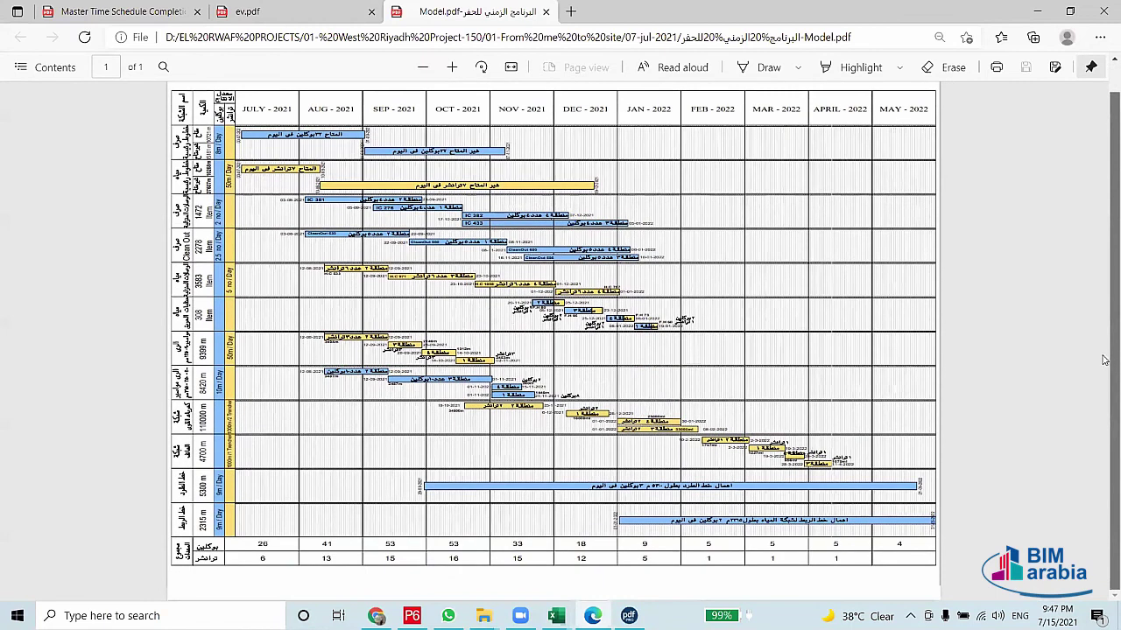
{"action": "scroll", "coordinate": [1105, 309], "scroll_direction": "up", "scroll_amount": 1}
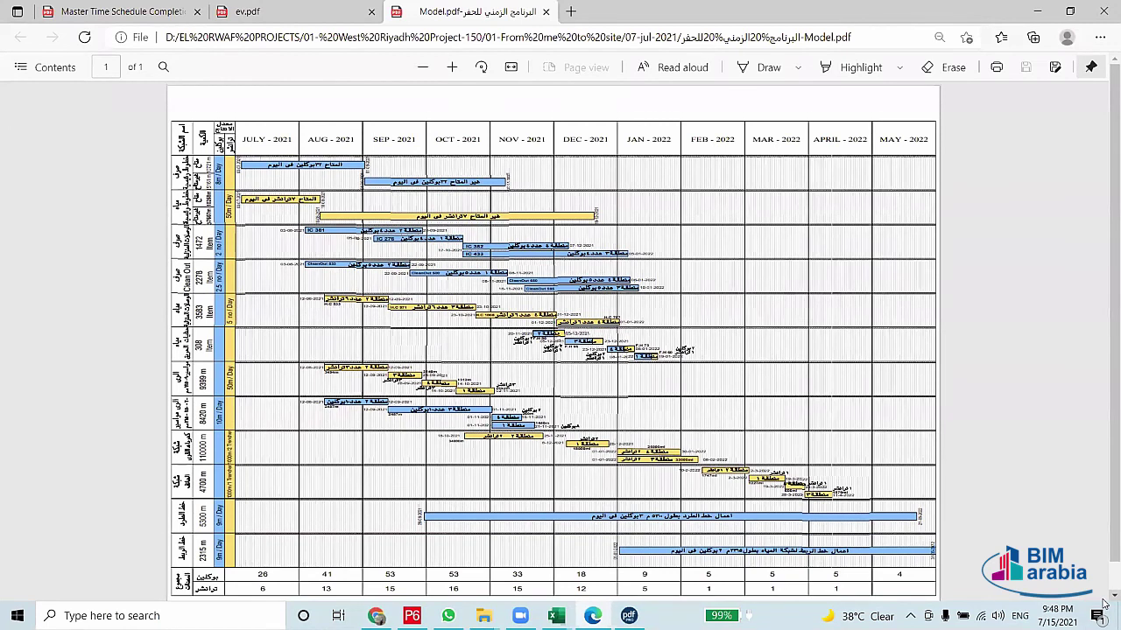
{"action": "scroll", "coordinate": [1104, 419], "scroll_direction": "down", "scroll_amount": 2}
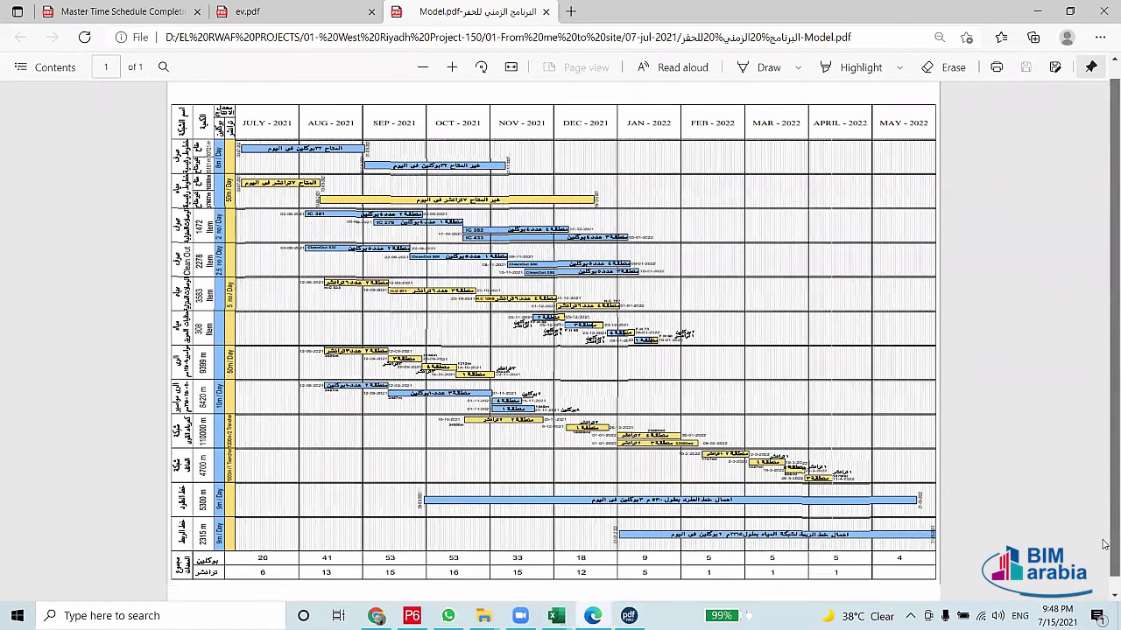
{"action": "scroll", "coordinate": [1088, 568], "scroll_direction": "down", "scroll_amount": 1}
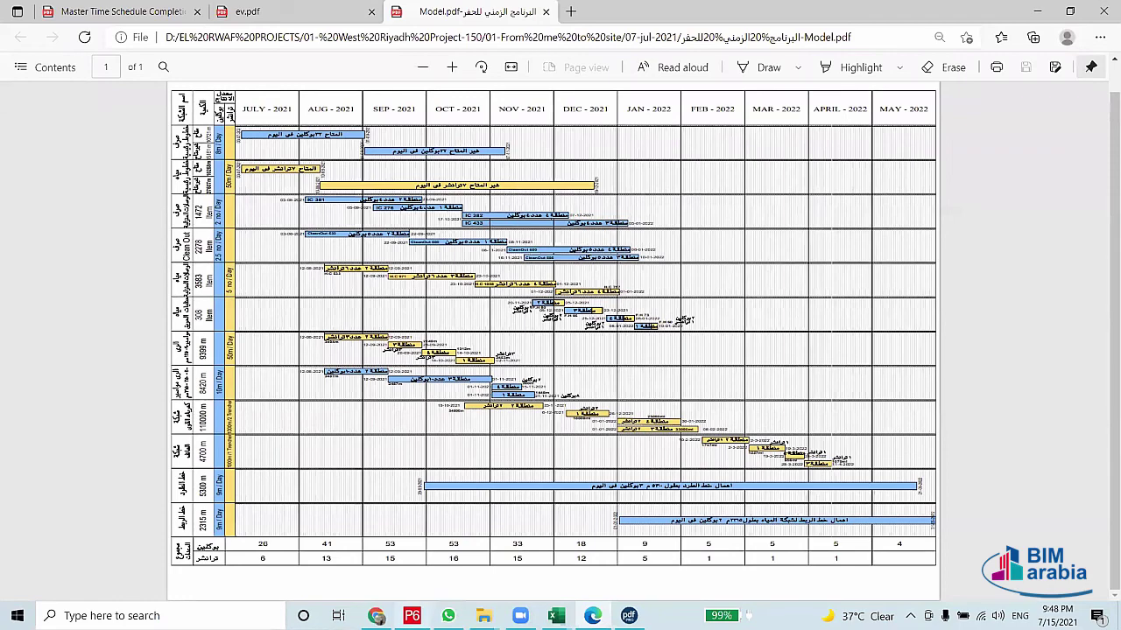
{"action": "left_click", "coordinate": [412, 615]}
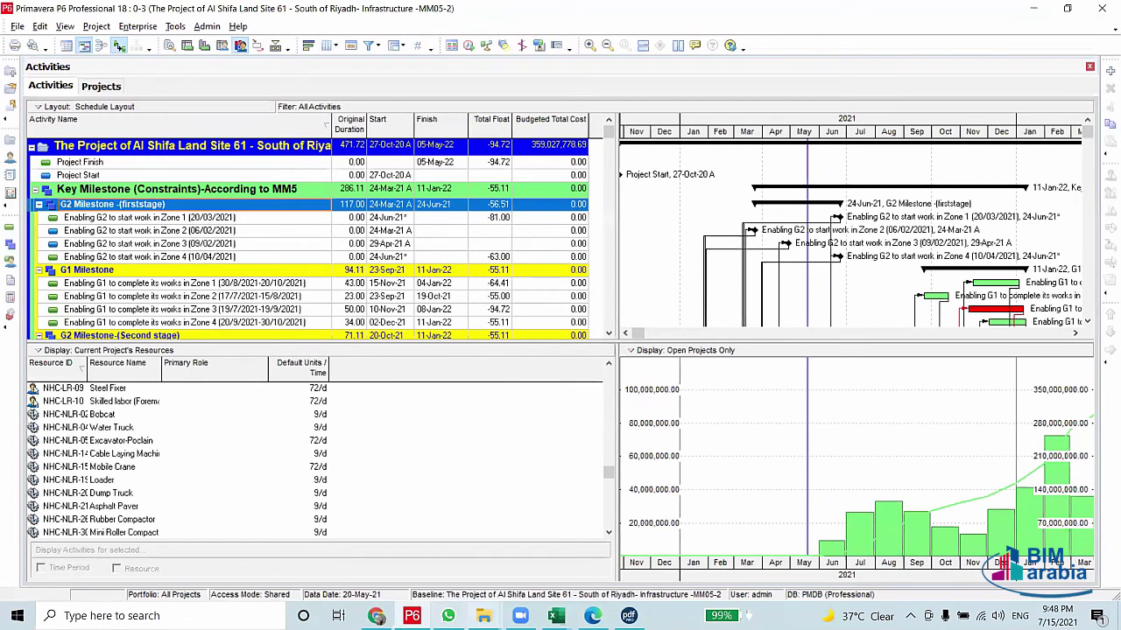
Bring Model.pdf in Edge back to the front, showing the full excavation schedule page
{"action": "left_click", "coordinate": [628, 616]}
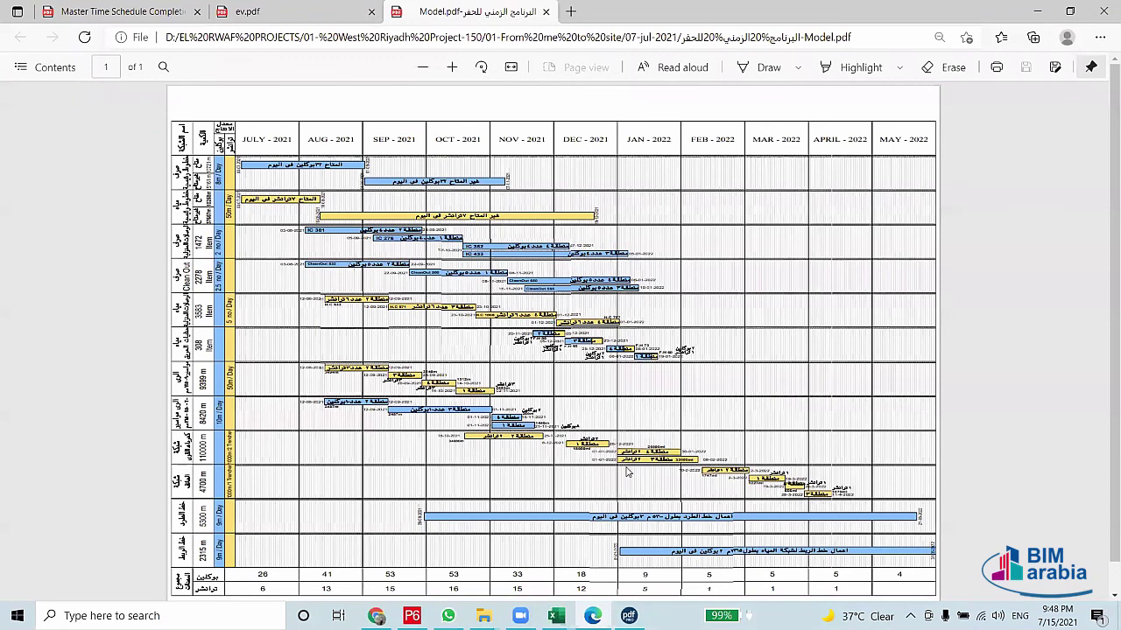
Zoom the Model.pdf schedule in three steps and scroll across the July–September bars
{"action": "left_click", "coordinate": [452, 68]}
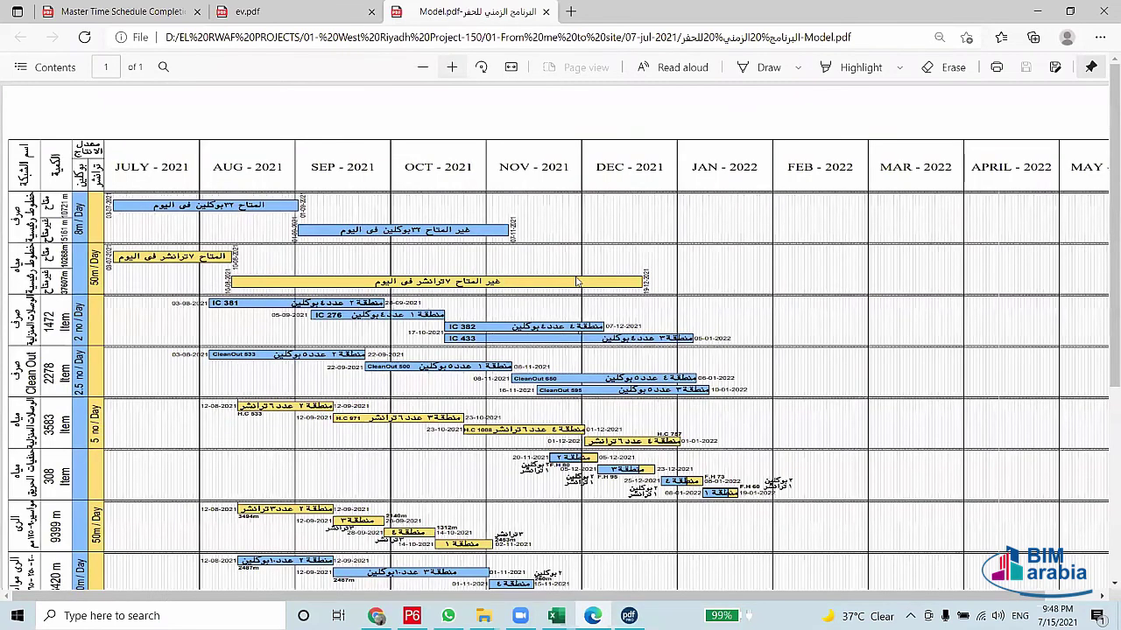
{"action": "key", "text": "ctrl+plus"}
{"action": "key", "text": "ctrl+plus"}
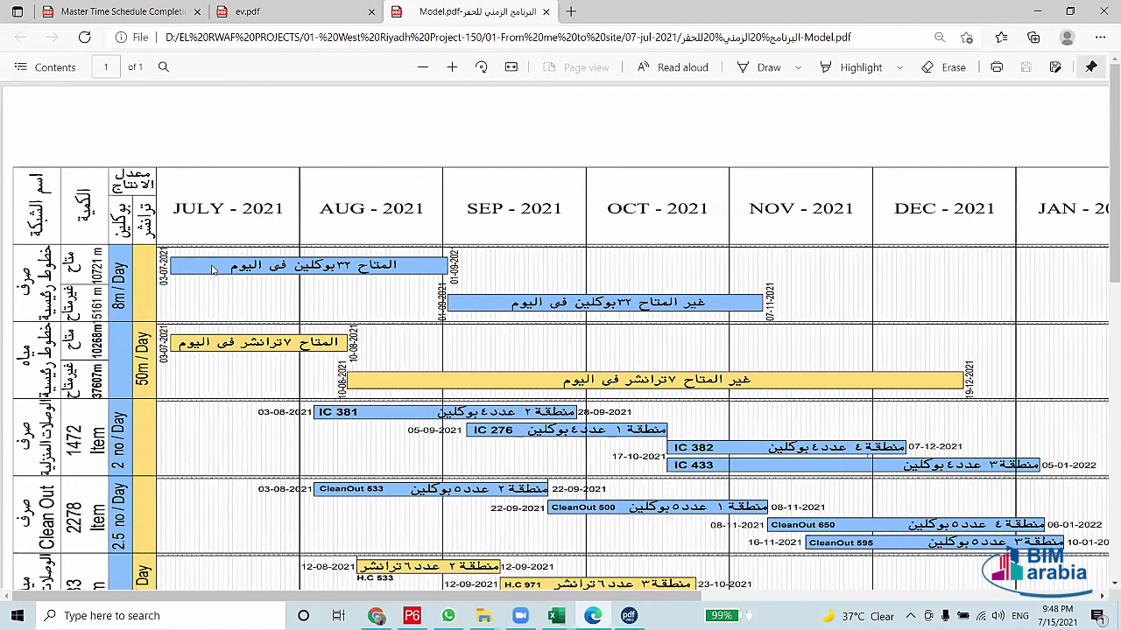
{"action": "mouse_move", "coordinate": [239, 271]}
{"action": "left_click", "coordinate": [452, 68]}
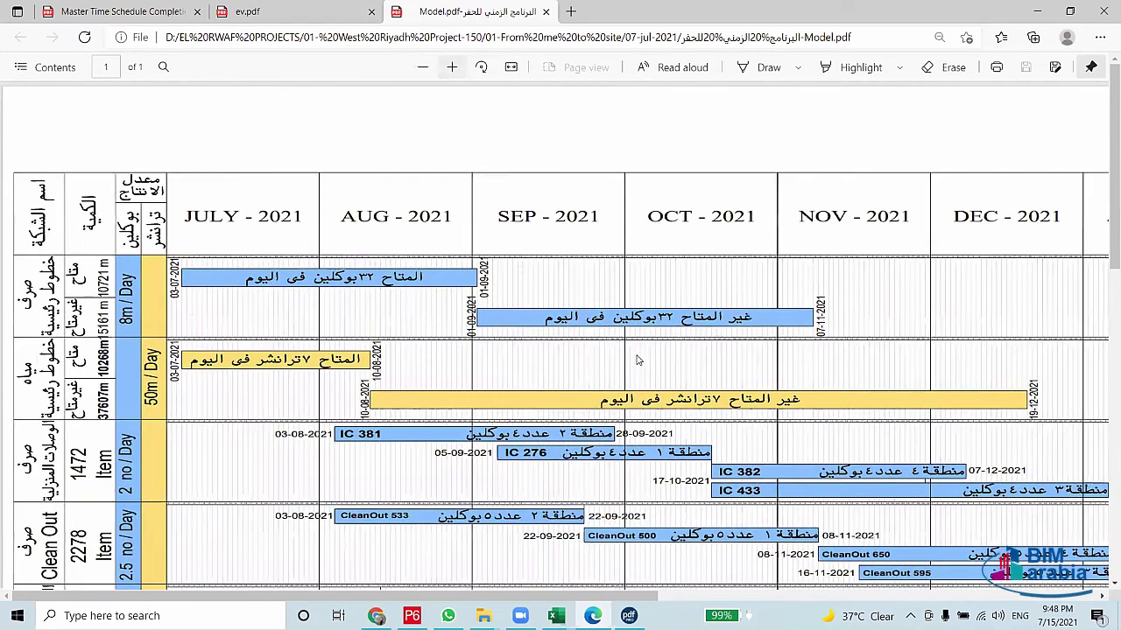
{"action": "scroll", "coordinate": [638, 360], "scroll_direction": "up", "scroll_amount": 1}
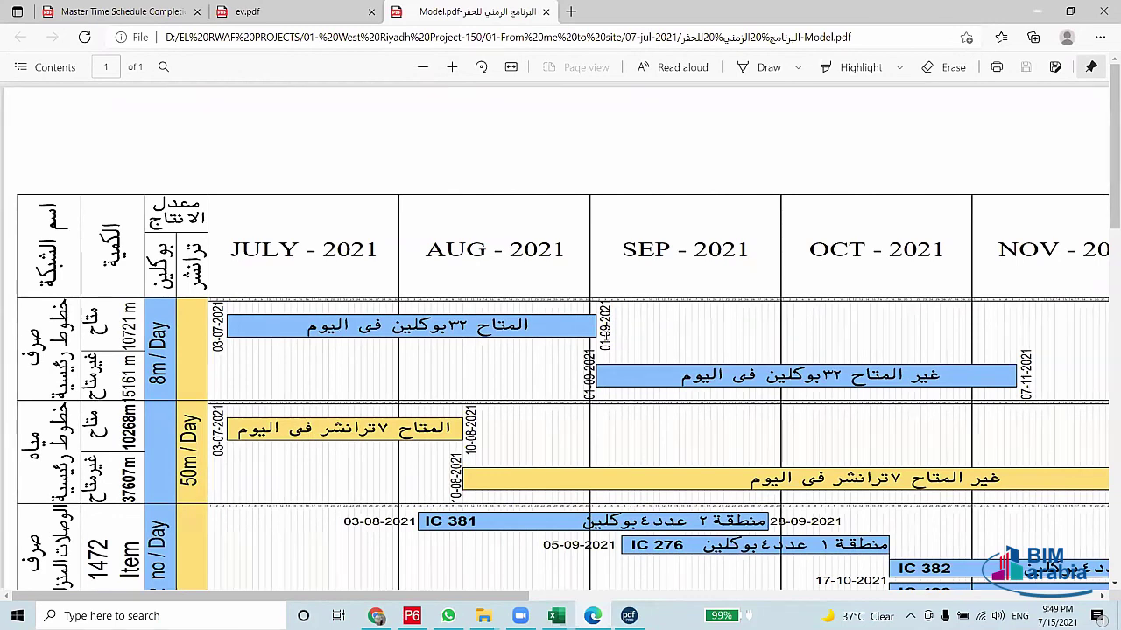
{"action": "scroll", "coordinate": [543, 349], "scroll_direction": "down", "scroll_amount": 1}
{"action": "scroll", "coordinate": [543, 349], "scroll_direction": "down", "scroll_amount": 2}
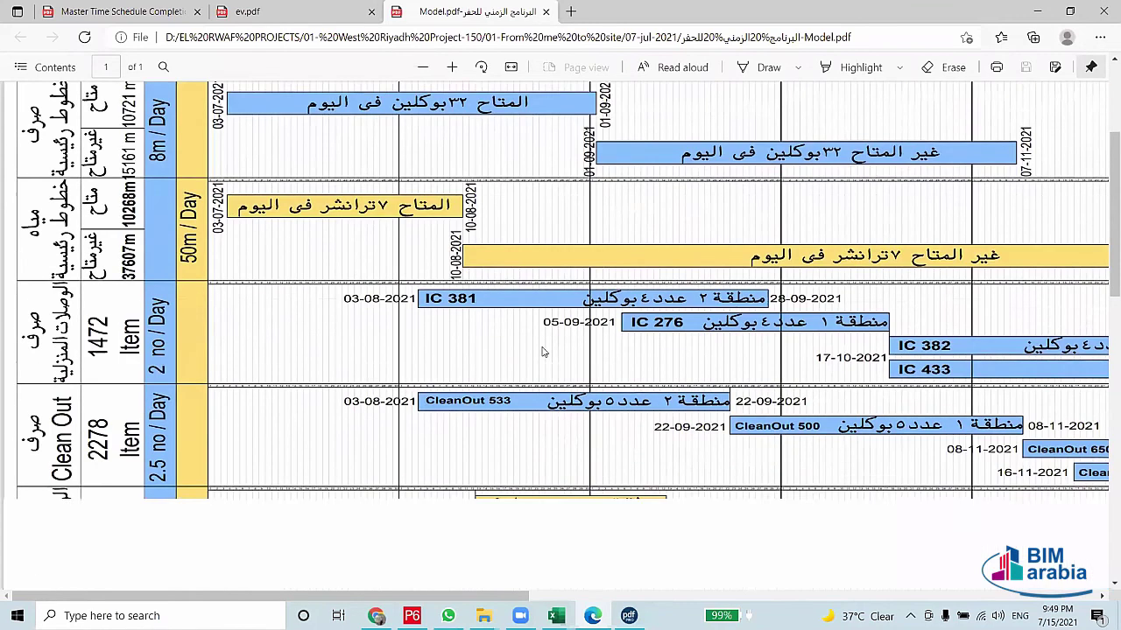
{"action": "scroll", "coordinate": [543, 350], "scroll_direction": "up", "scroll_amount": 3}
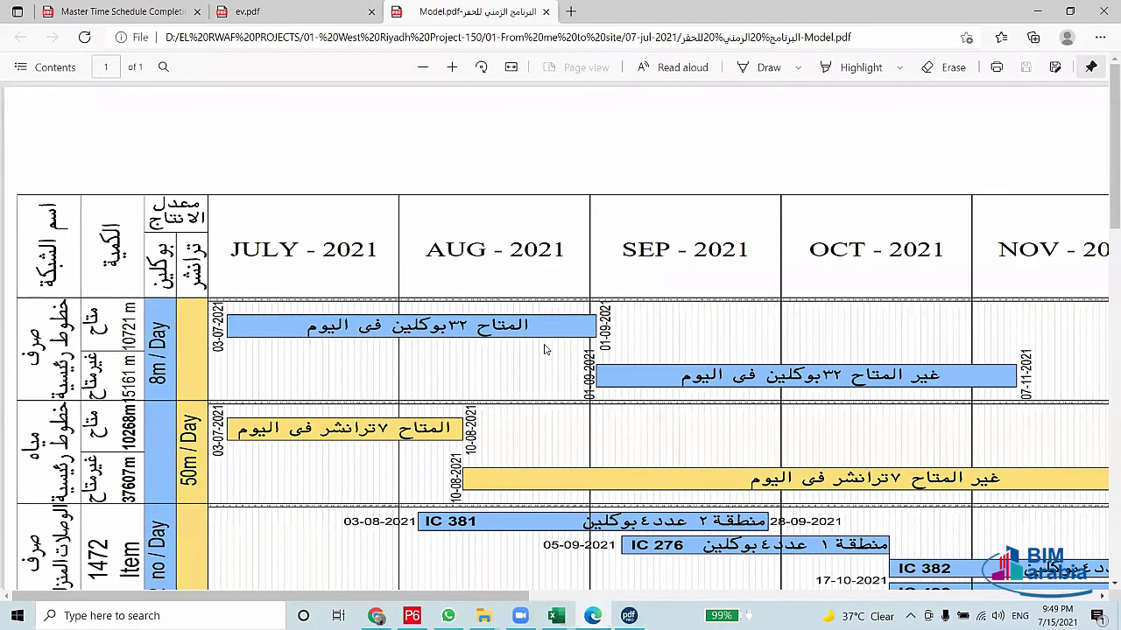
Zoom in two more steps to read the bar annotations, then return to Primavera P6
{"action": "mouse_move", "coordinate": [724, 374]}
{"action": "mouse_move", "coordinate": [758, 379]}
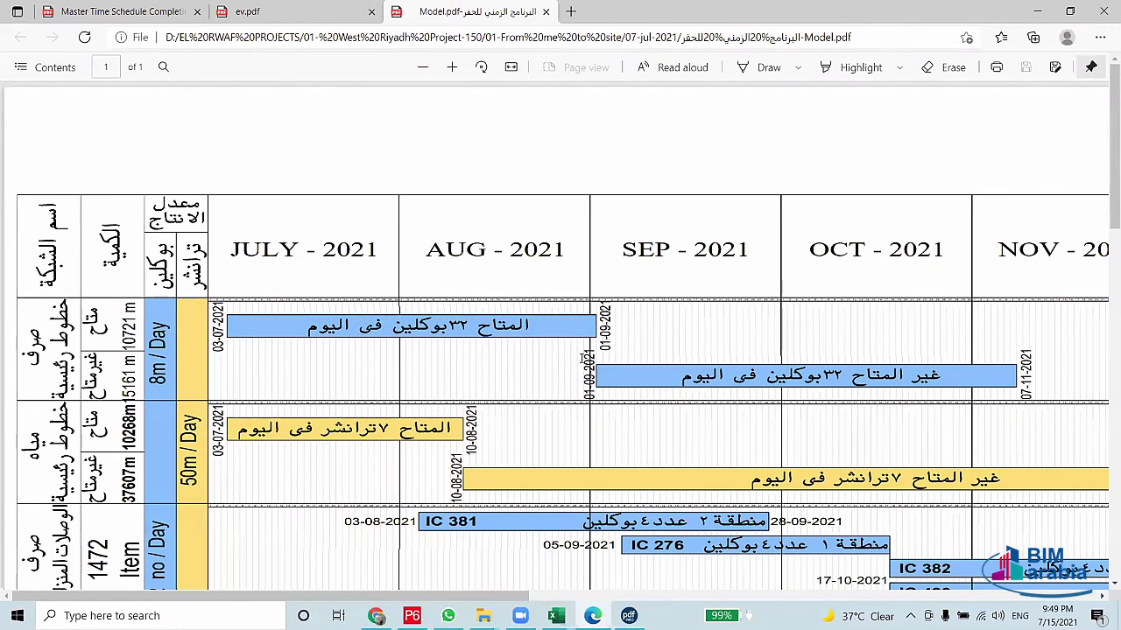
{"action": "left_click", "coordinate": [451, 67]}
{"action": "left_click", "coordinate": [452, 66]}
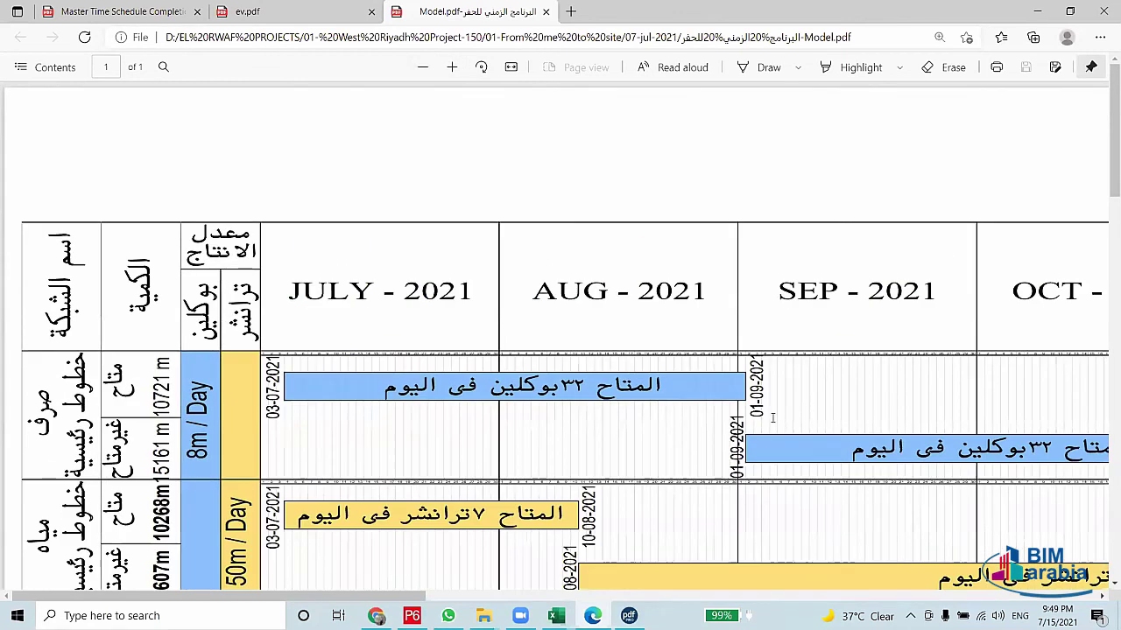
{"action": "mouse_move", "coordinate": [888, 464]}
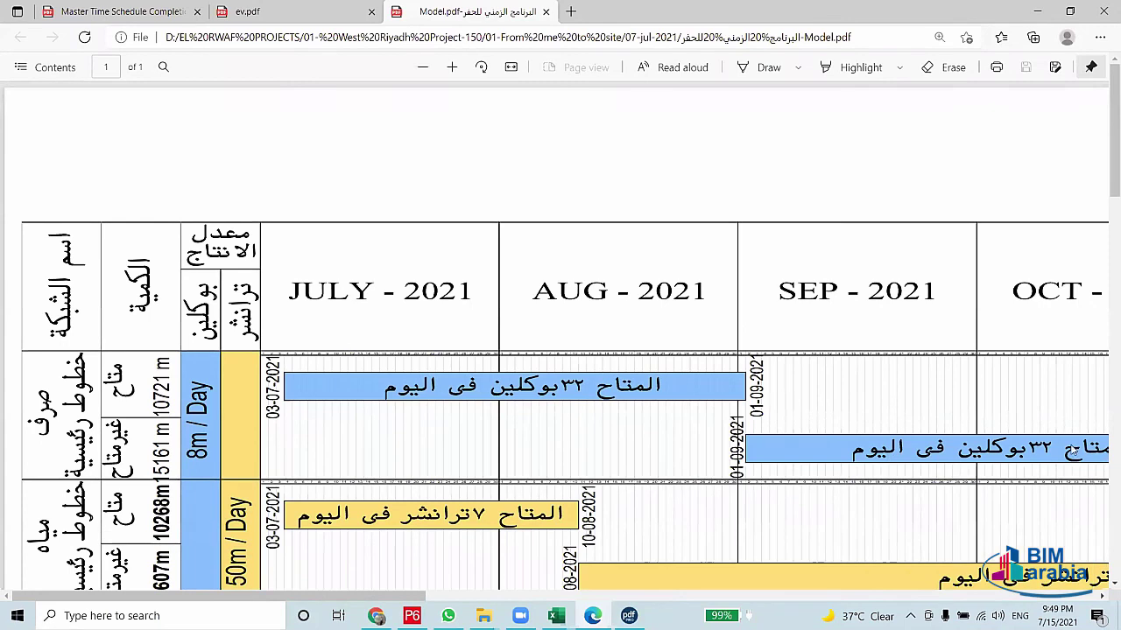
{"action": "mouse_move", "coordinate": [1066, 469]}
{"action": "mouse_move", "coordinate": [436, 536]}
{"action": "left_click", "coordinate": [412, 615]}
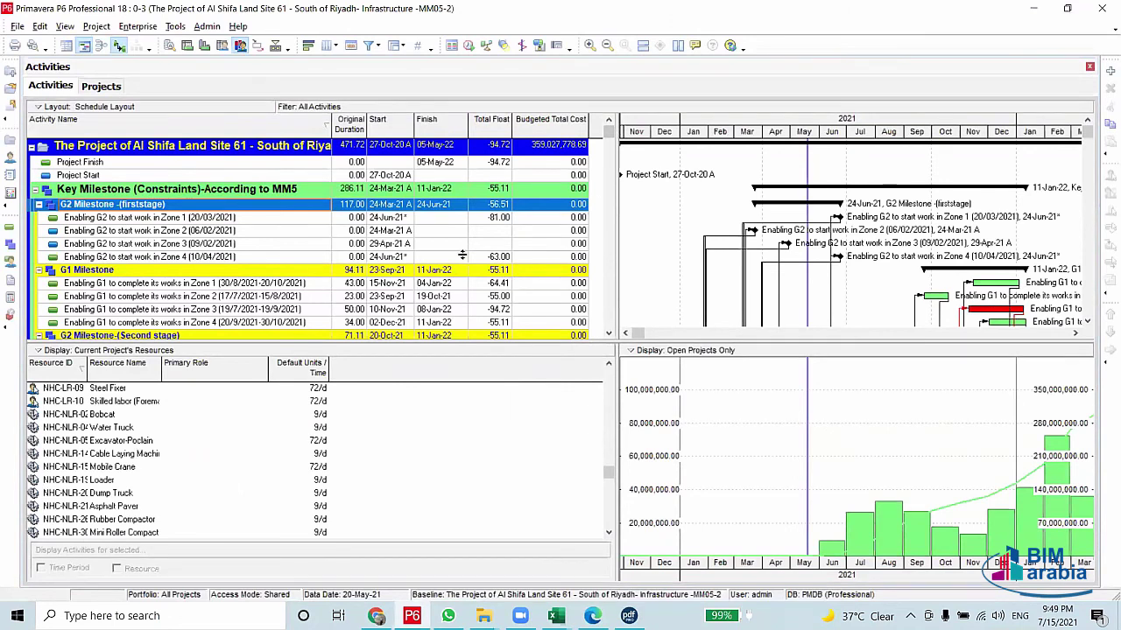
Shift the Gantt timeline about two months later and check Bar Chart Options before reopening the Gantt menu
{"action": "scroll", "coordinate": [462, 255], "scroll_direction": "down", "scroll_amount": 1}
{"action": "scroll", "coordinate": [608, 129], "scroll_direction": "up", "scroll_amount": 1}
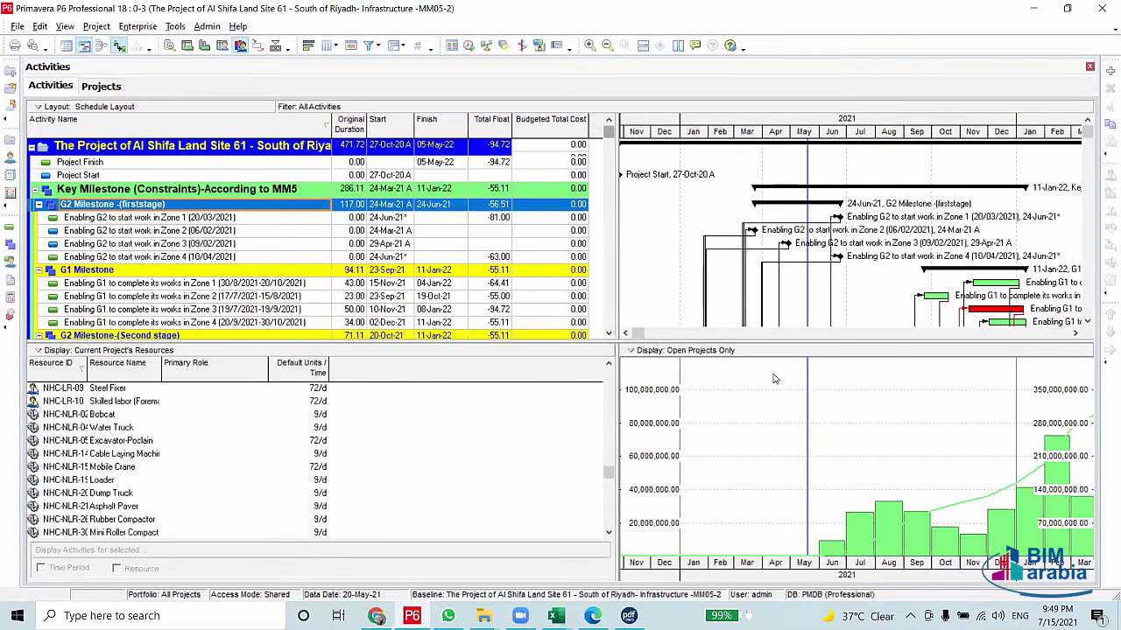
{"action": "left_click", "coordinate": [1077, 334]}
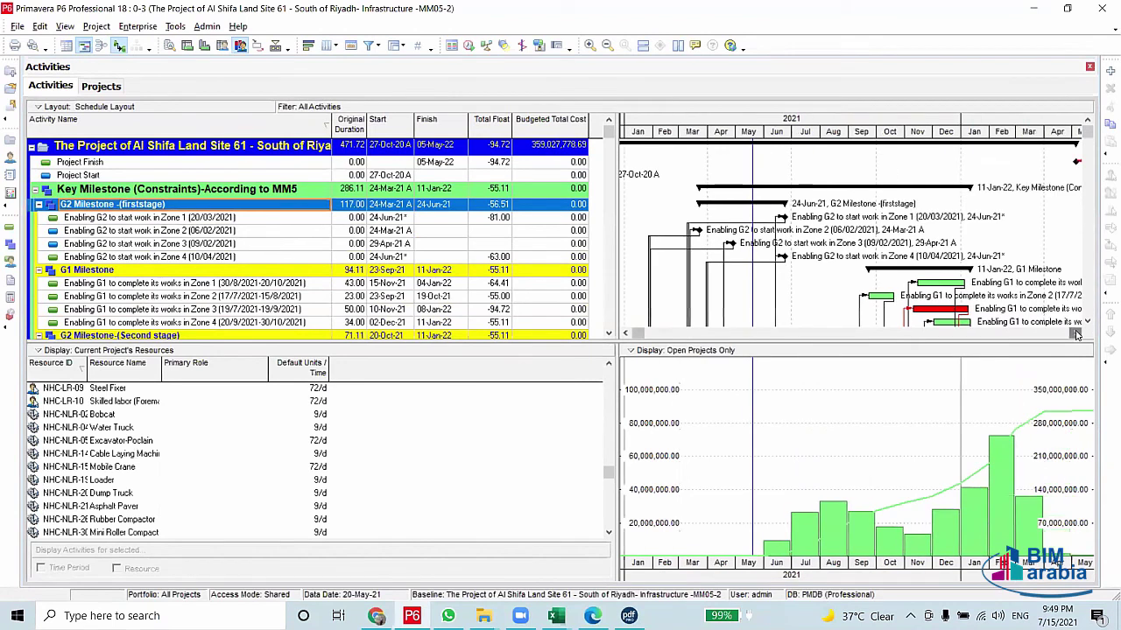
{"action": "right_click", "coordinate": [889, 178]}
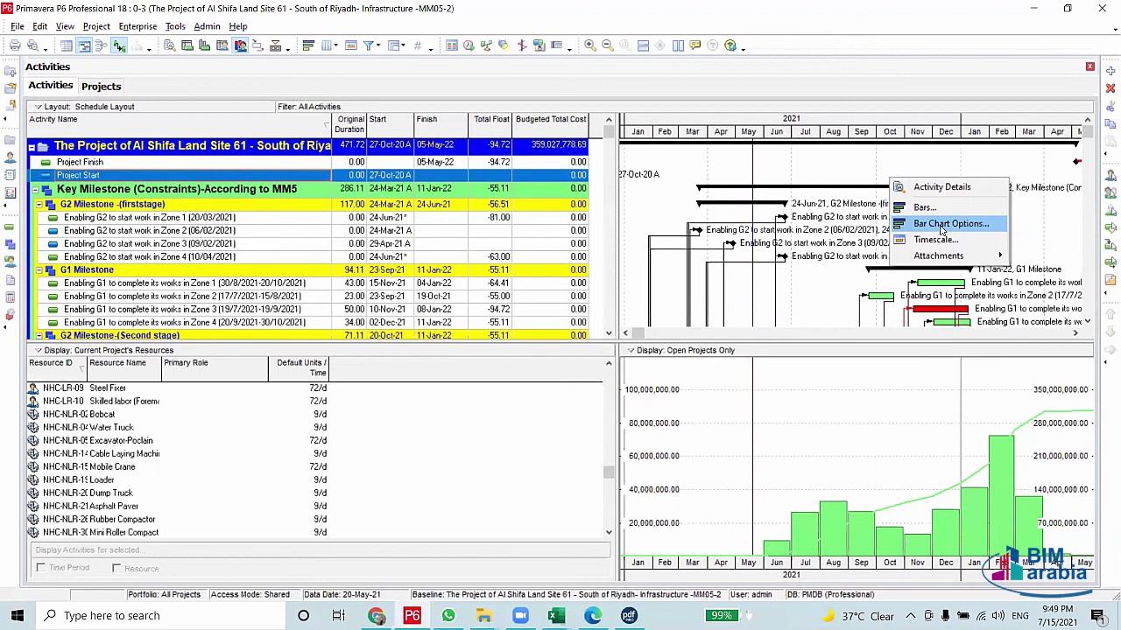
{"action": "left_click", "coordinate": [942, 224]}
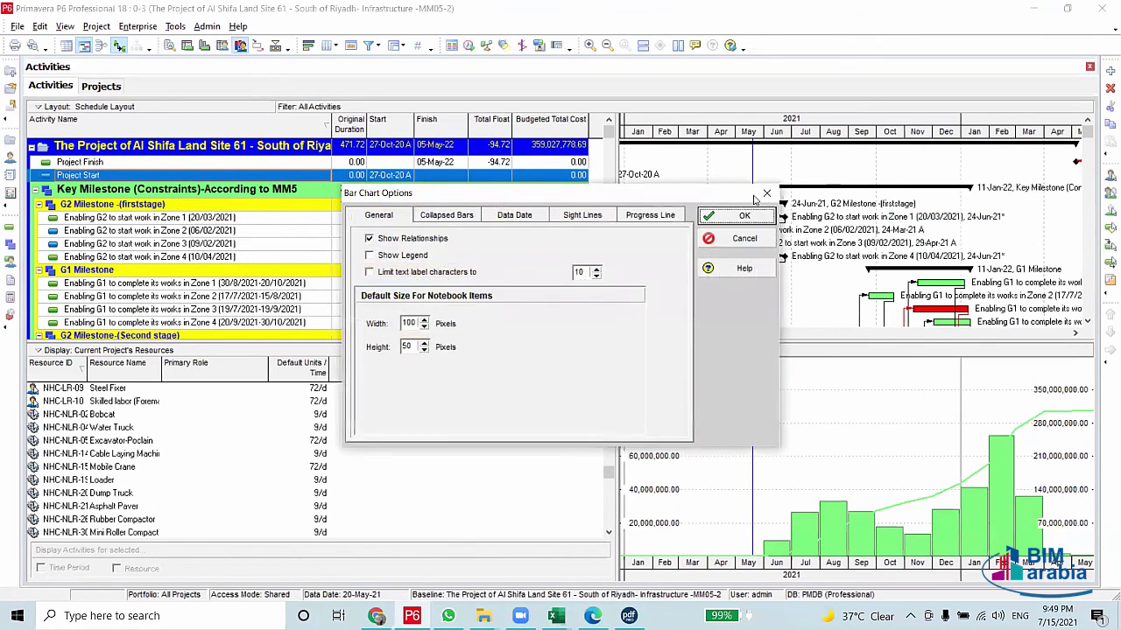
{"action": "left_click", "coordinate": [766, 194]}
{"action": "right_click", "coordinate": [919, 204]}
In the Bars dialog, widen the name column and turn on the Primary Baseline bar
{"action": "left_click", "coordinate": [952, 234]}
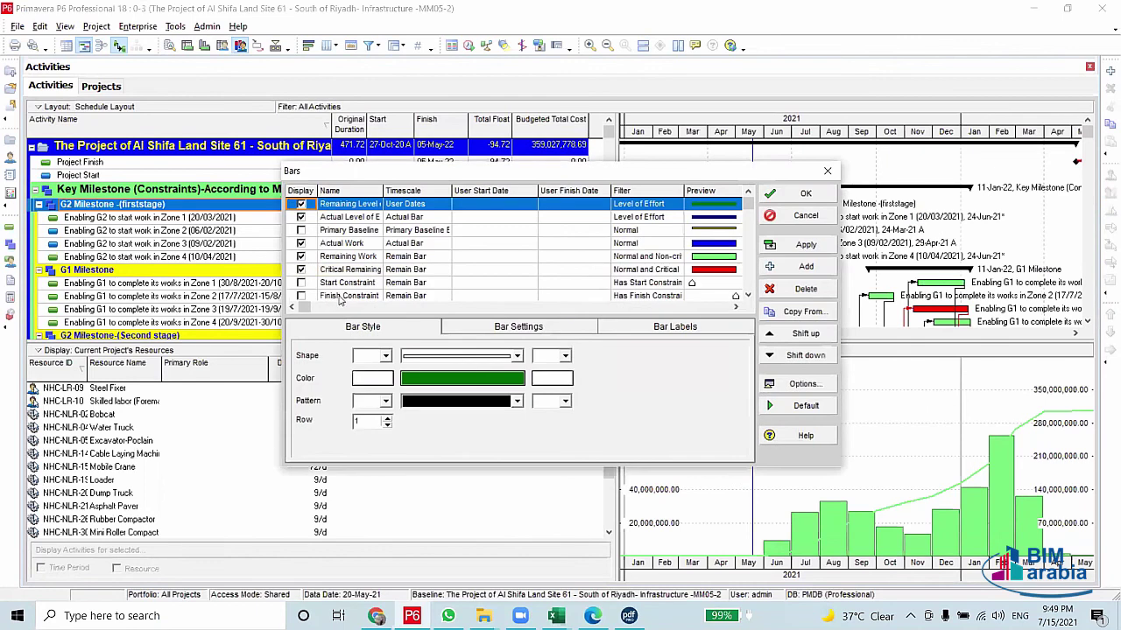
{"action": "left_click", "coordinate": [748, 296]}
{"action": "left_click", "coordinate": [749, 297]}
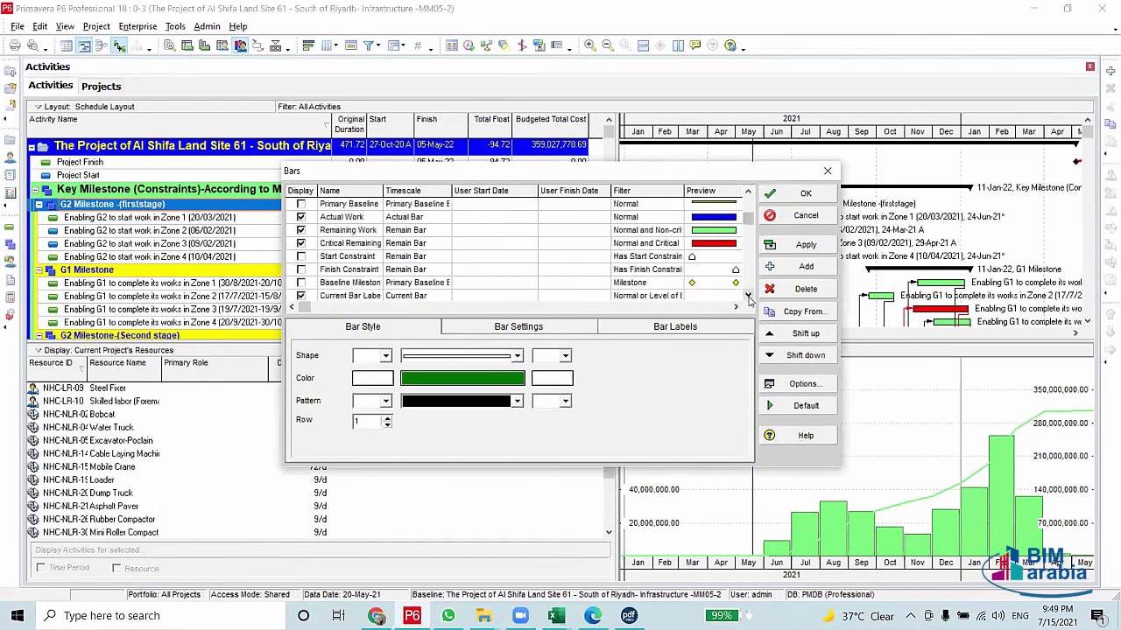
{"action": "scroll", "coordinate": [749, 297], "scroll_direction": "up", "scroll_amount": 1}
{"action": "scroll", "coordinate": [750, 232], "scroll_direction": "up", "scroll_amount": 1}
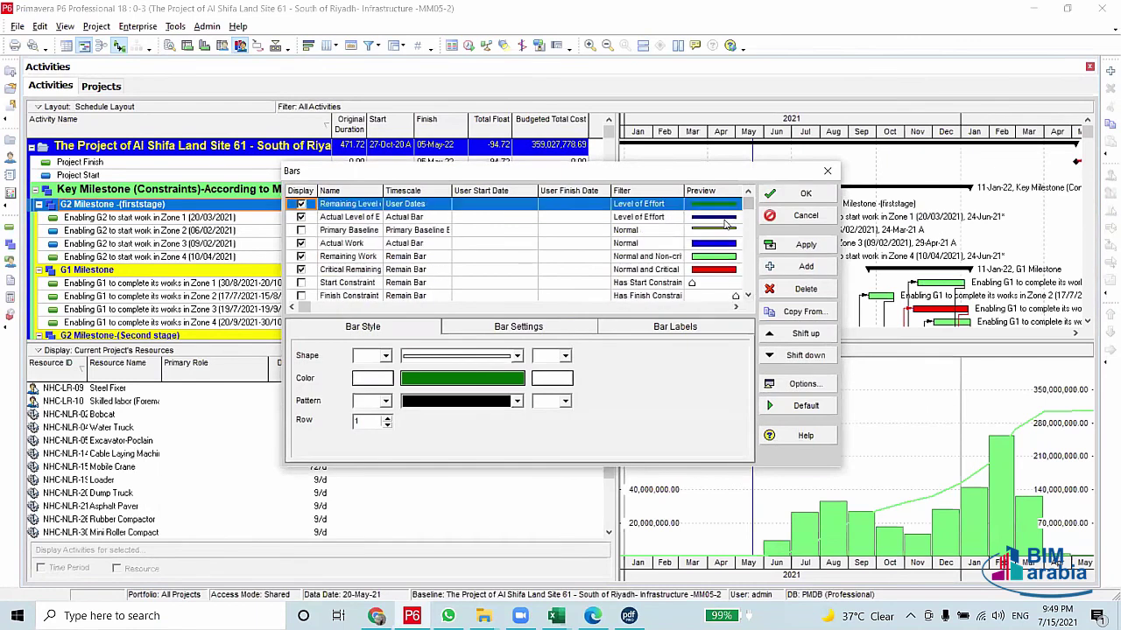
{"action": "left_click", "coordinate": [724, 219]}
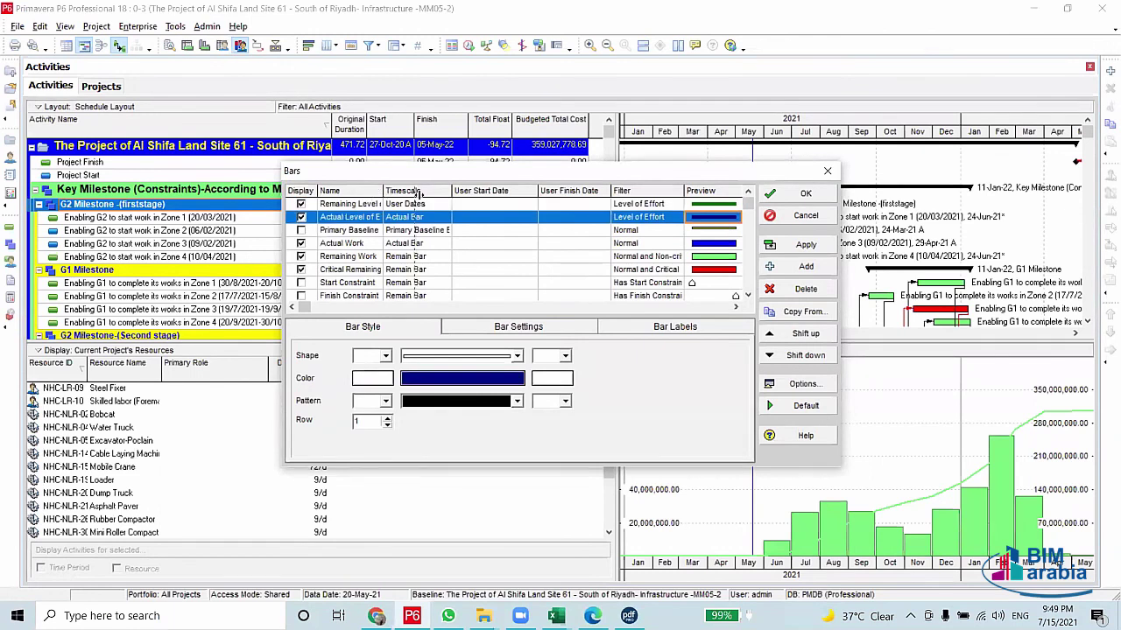
{"action": "left_click_drag", "start_coordinate": [382, 192], "coordinate": [429, 193]}
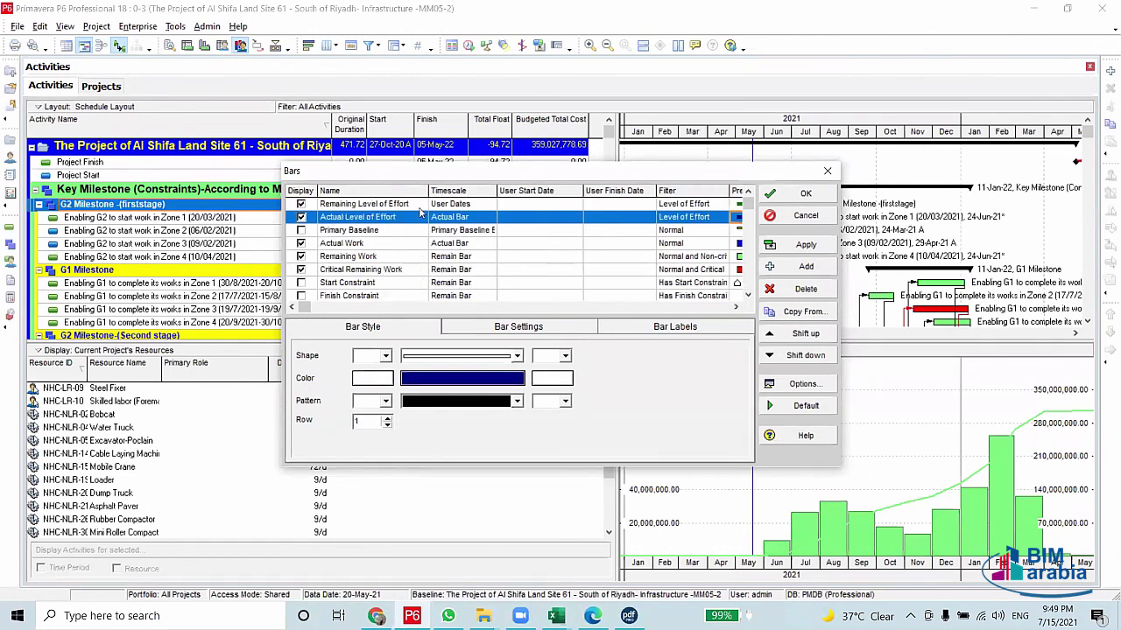
{"action": "left_click", "coordinate": [376, 231]}
{"action": "left_click", "coordinate": [302, 231]}
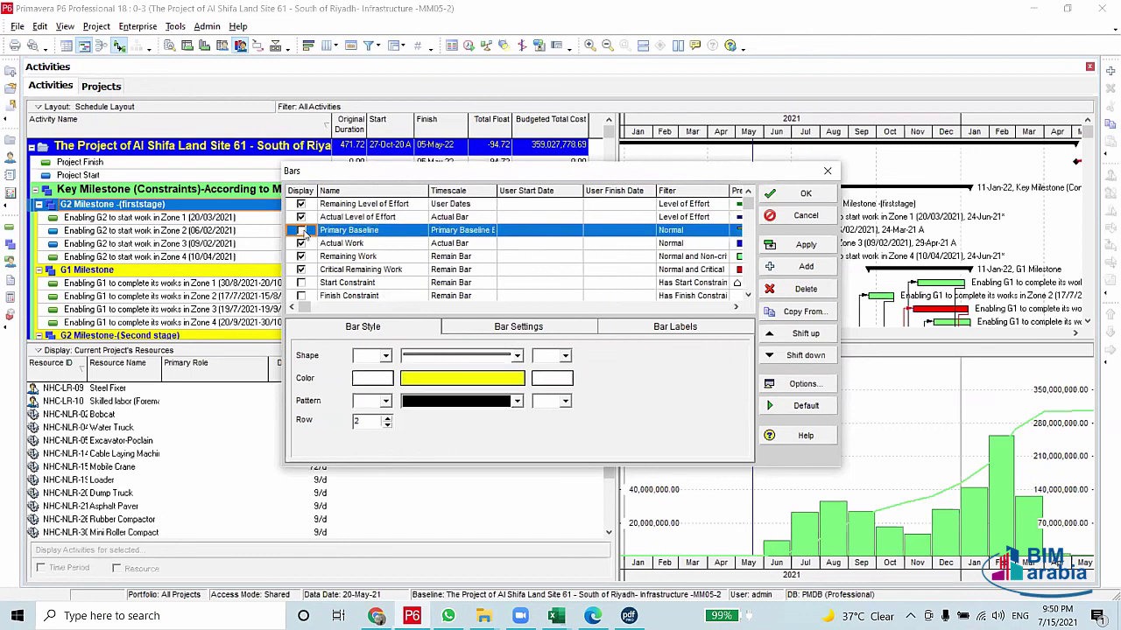
{"action": "left_click", "coordinate": [302, 230]}
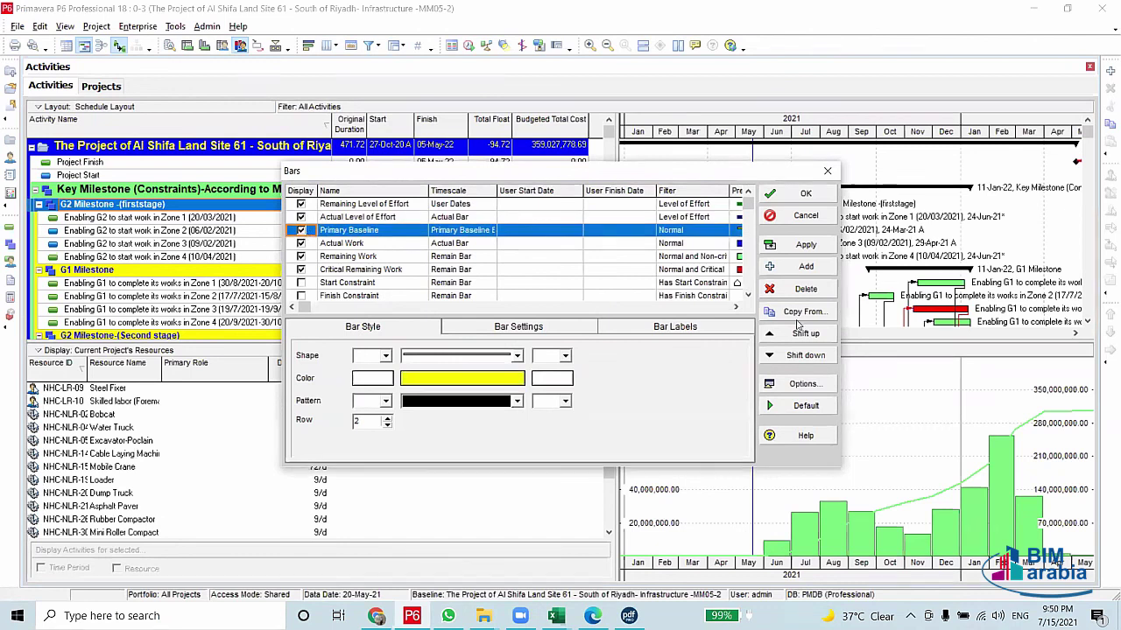
{"action": "left_click", "coordinate": [735, 307]}
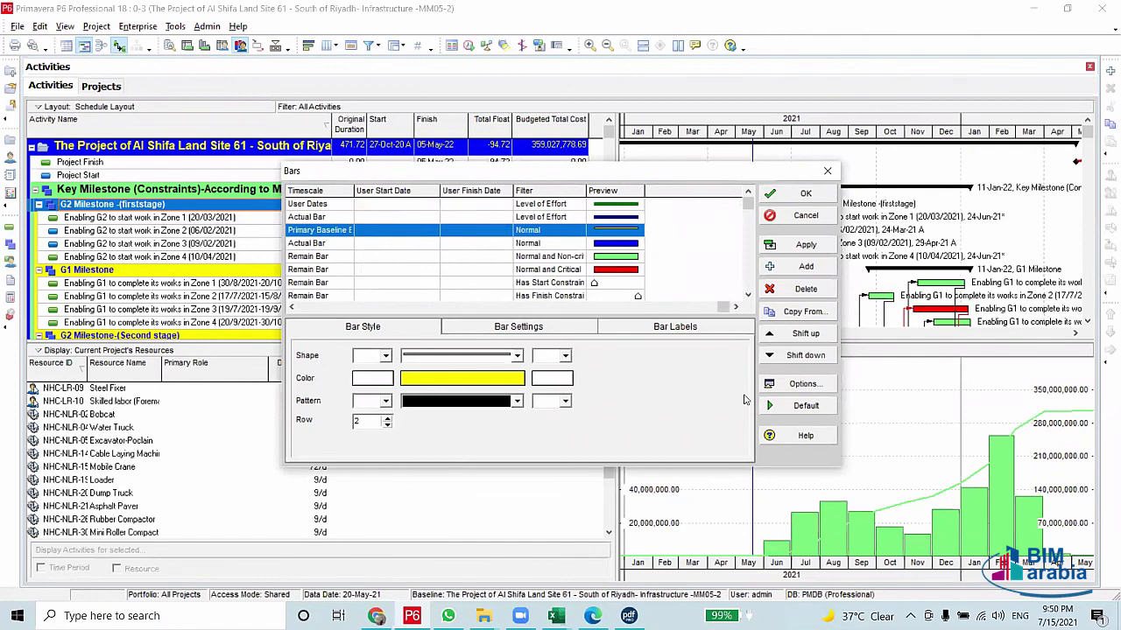
Move Primary Baseline below Critical Remaining Work in the bar order and apply
{"action": "left_click", "coordinate": [775, 358]}
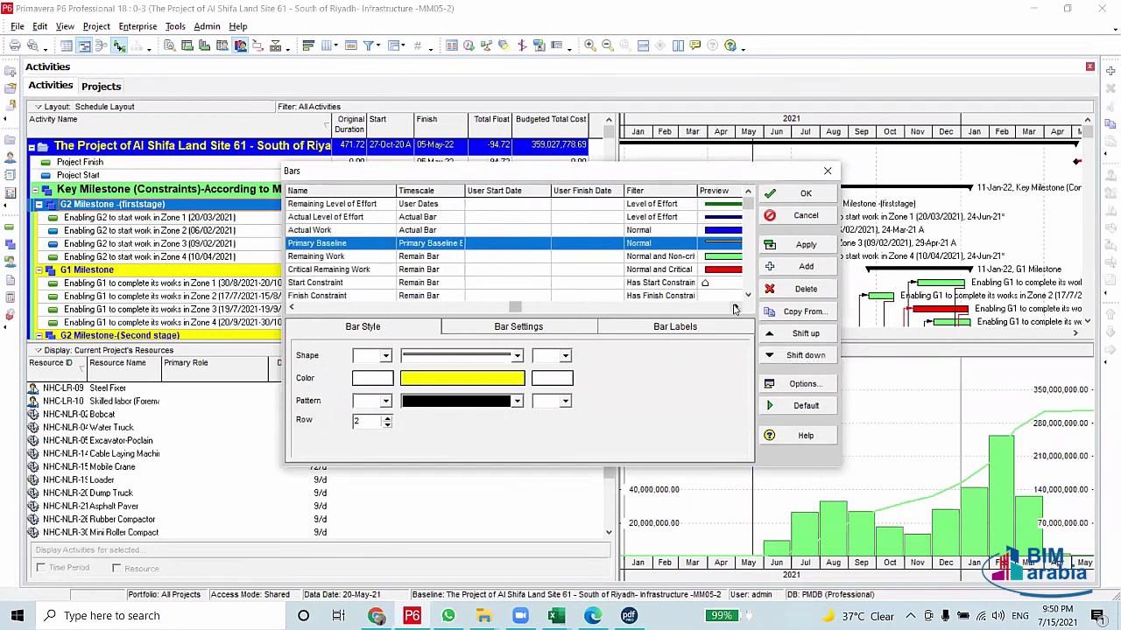
{"action": "left_click", "coordinate": [773, 359]}
{"action": "left_click", "coordinate": [774, 359]}
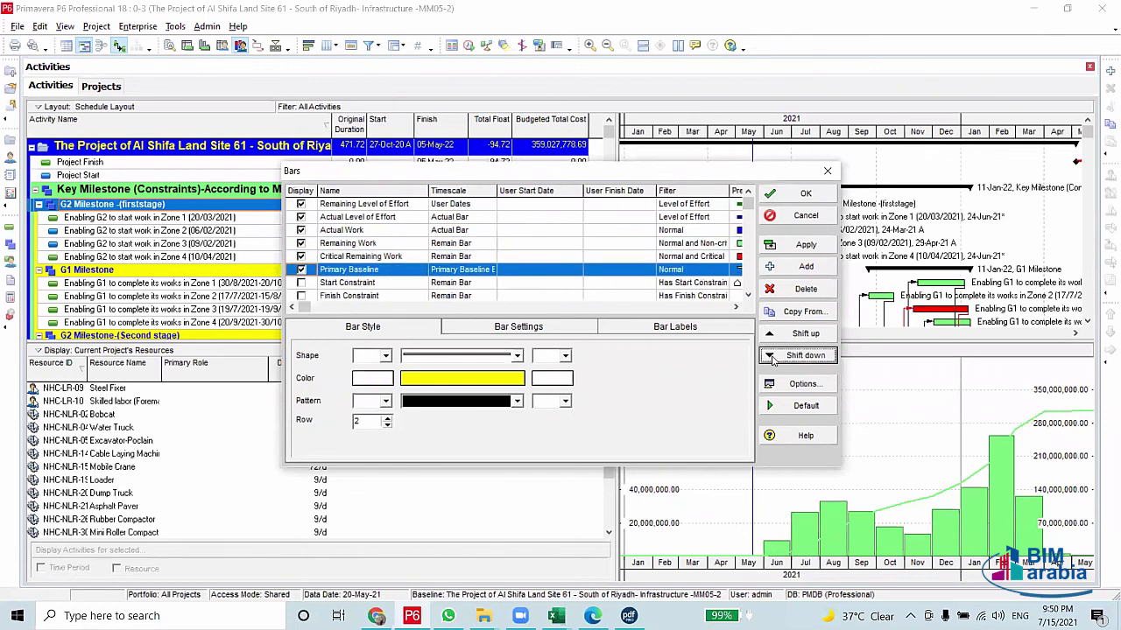
{"action": "left_click", "coordinate": [735, 306]}
{"action": "left_click", "coordinate": [736, 306]}
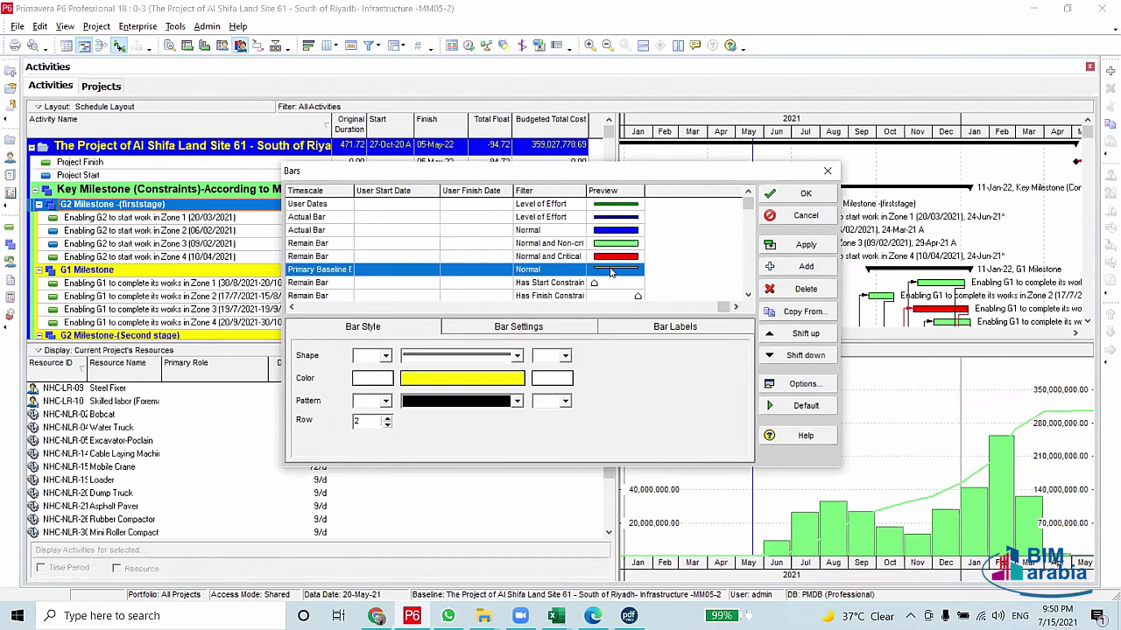
{"action": "left_click", "coordinate": [804, 245]}
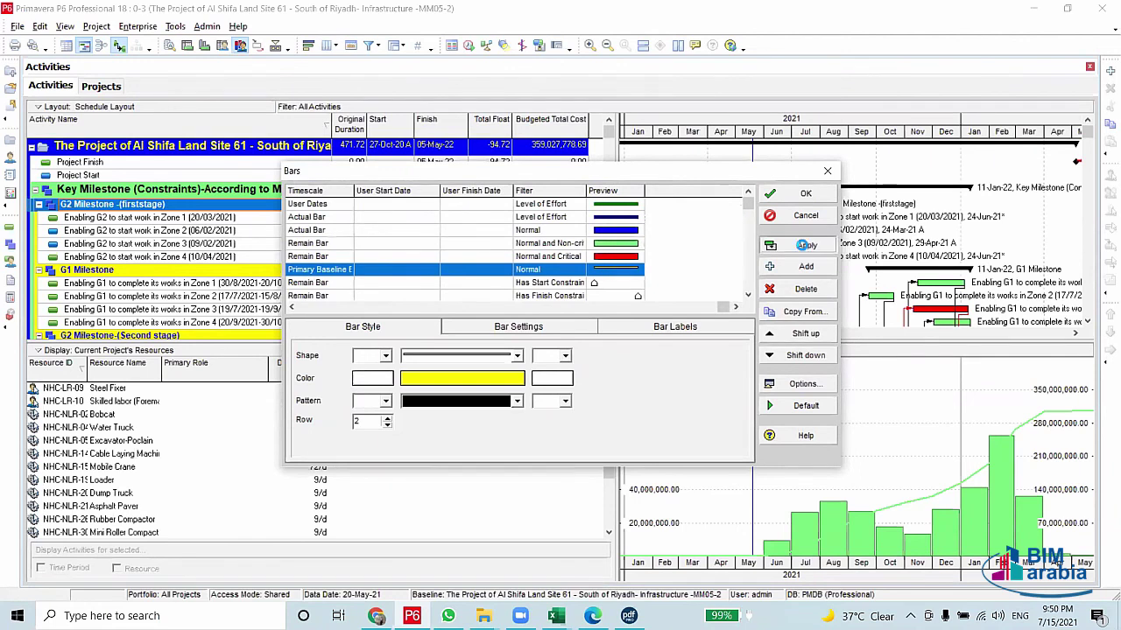
{"action": "left_click", "coordinate": [806, 193]}
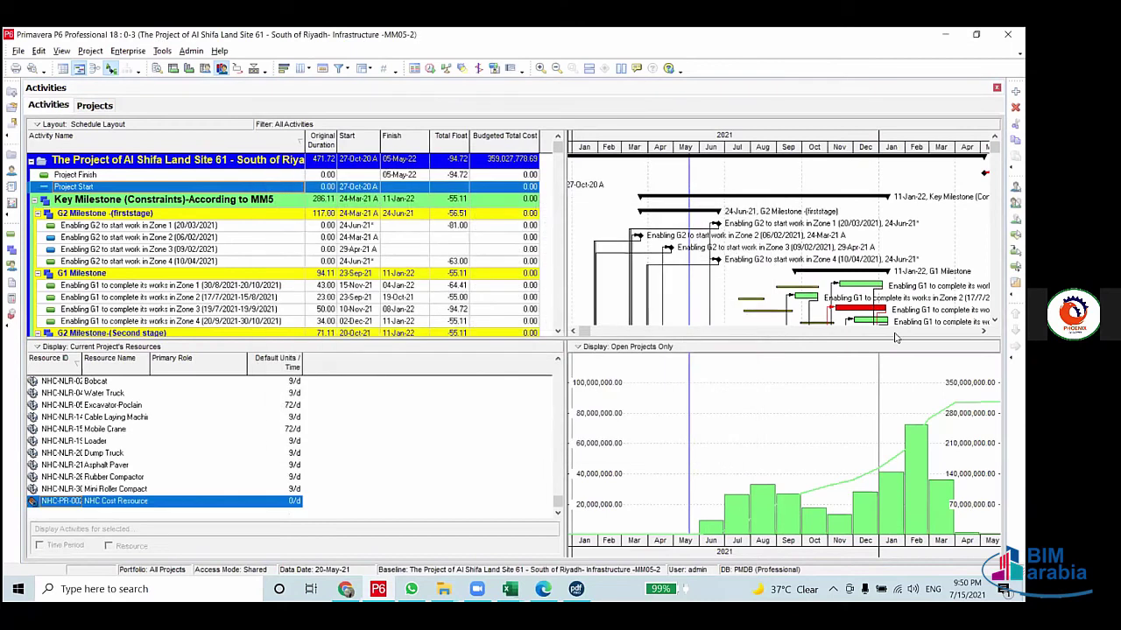
Narrow the activity table to give the Gantt chart more width
{"action": "scroll", "coordinate": [751, 313], "scroll_direction": "down", "scroll_amount": 2}
{"action": "scroll", "coordinate": [750, 312], "scroll_direction": "down", "scroll_amount": 2}
{"action": "scroll", "coordinate": [750, 312], "scroll_direction": "down", "scroll_amount": 2}
{"action": "scroll", "coordinate": [750, 312], "scroll_direction": "down", "scroll_amount": 2}
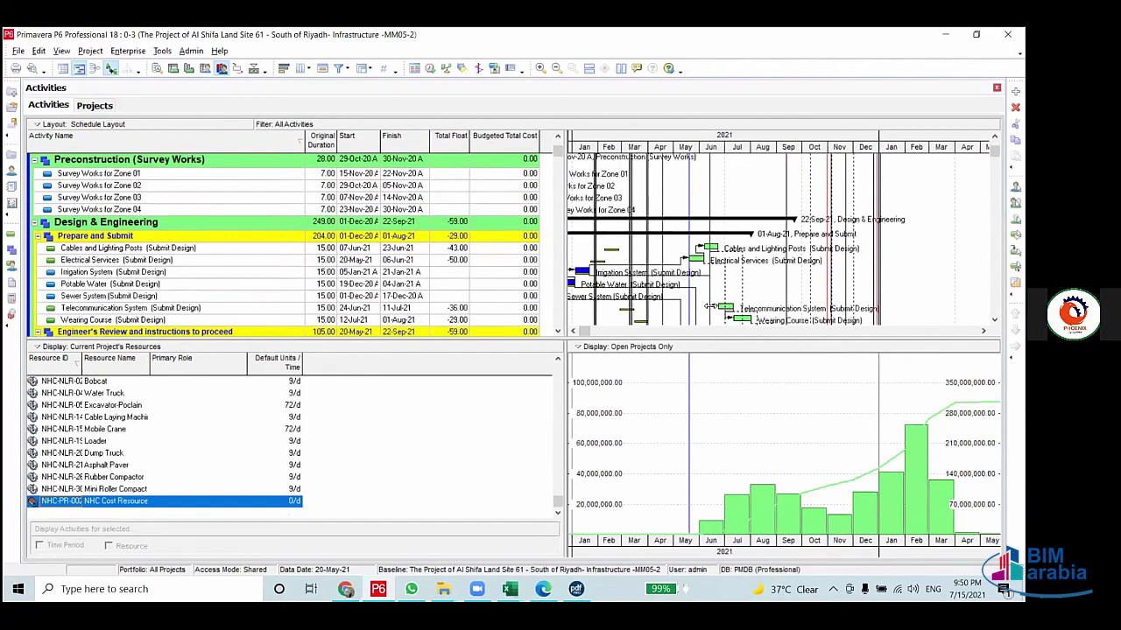
{"action": "scroll", "coordinate": [553, 259], "scroll_direction": "down", "scroll_amount": 1}
{"action": "scroll", "coordinate": [553, 259], "scroll_direction": "down", "scroll_amount": 1}
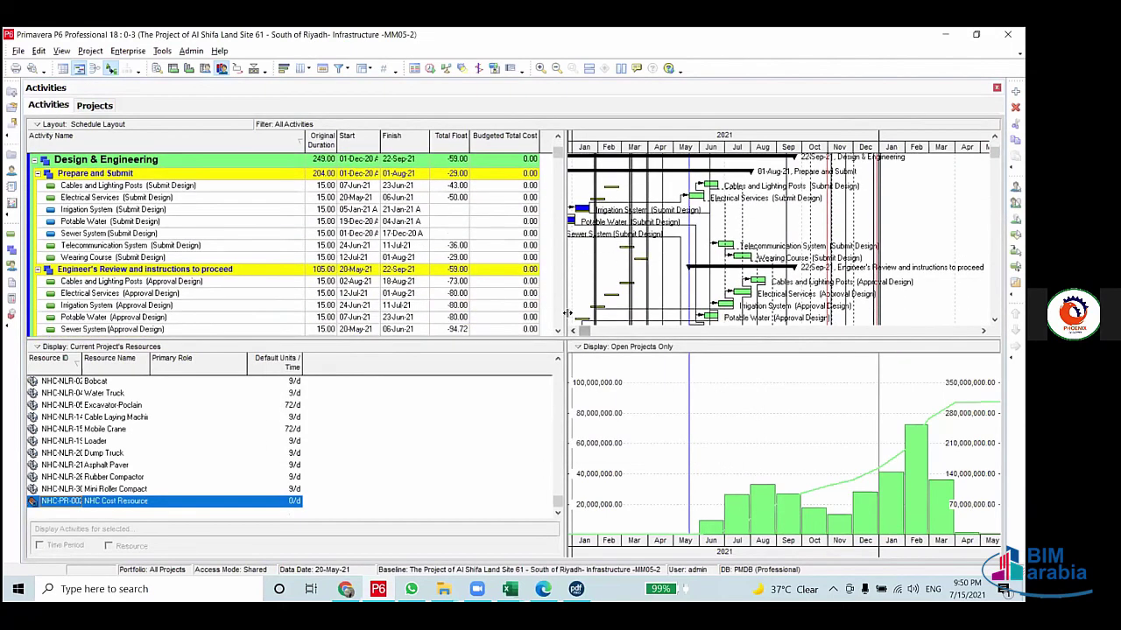
{"action": "left_click_drag", "start_coordinate": [569, 332], "coordinate": [408, 317]}
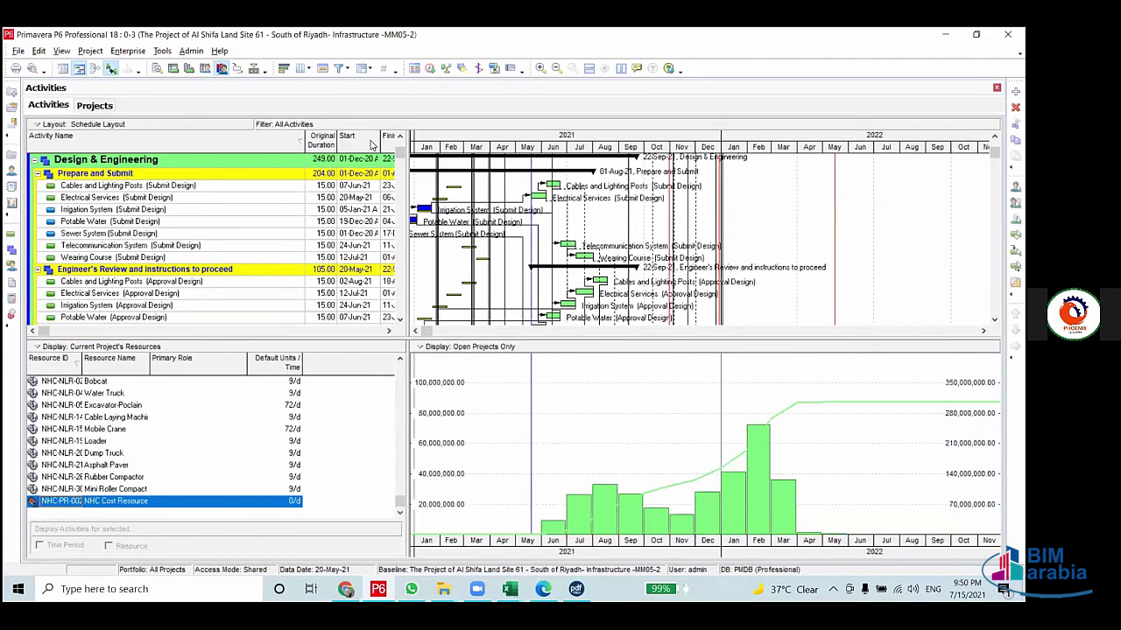
{"action": "scroll", "coordinate": [375, 151], "scroll_direction": "up", "scroll_amount": 8}
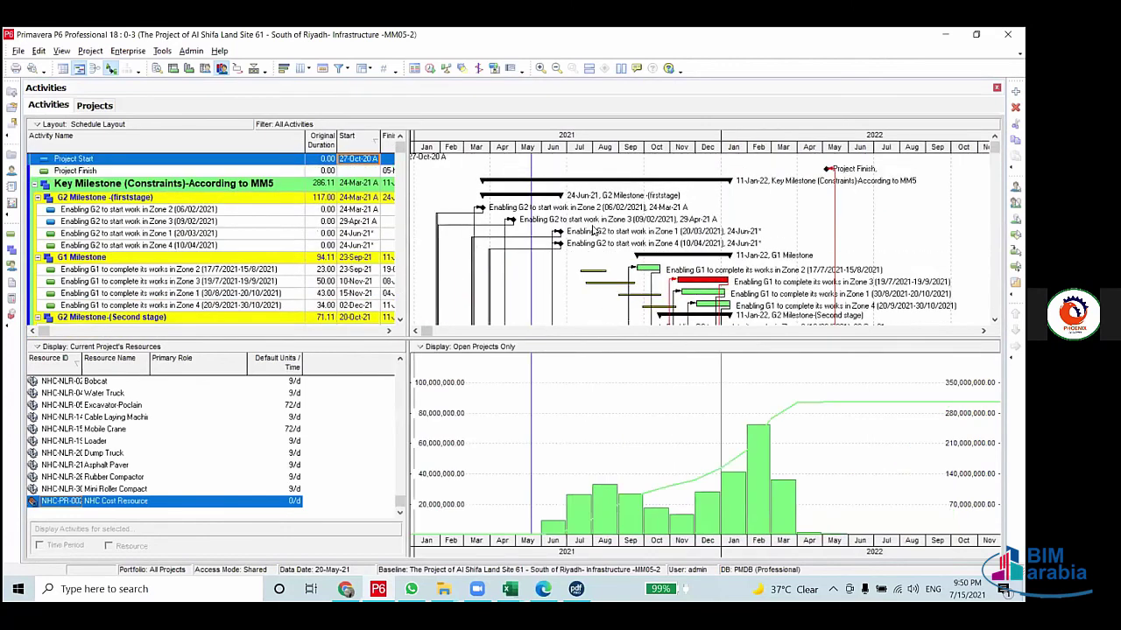
{"action": "scroll", "coordinate": [592, 229], "scroll_direction": "down", "scroll_amount": 1}
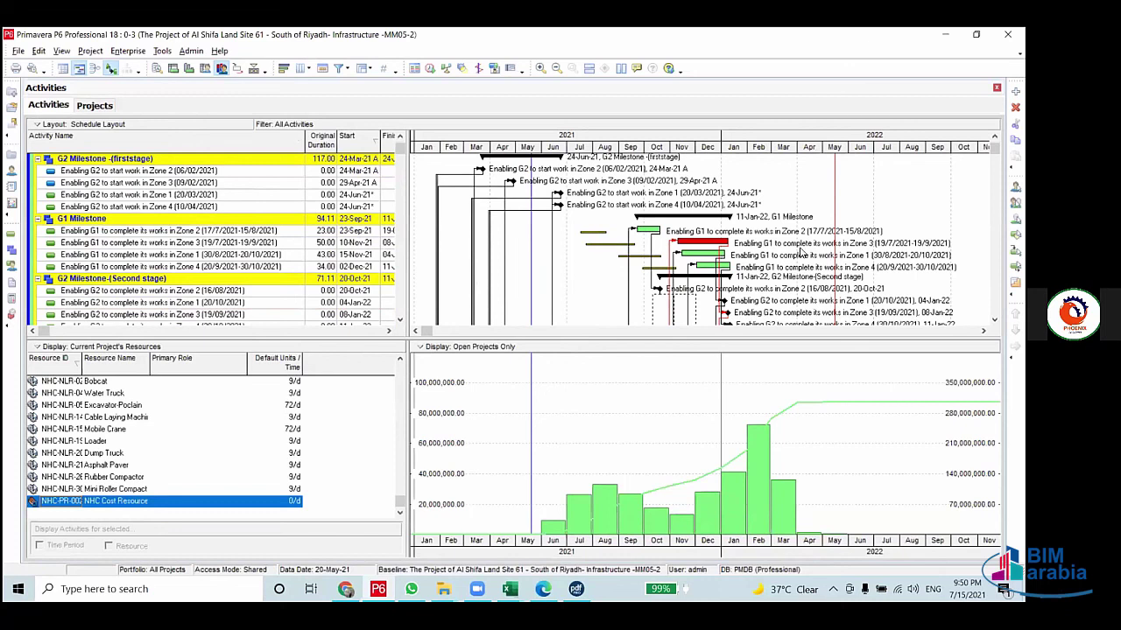
Give the Primary Baseline bar a new shape in the Bars settings and apply it
{"action": "right_click", "coordinate": [760, 221]}
{"action": "left_click", "coordinate": [783, 244]}
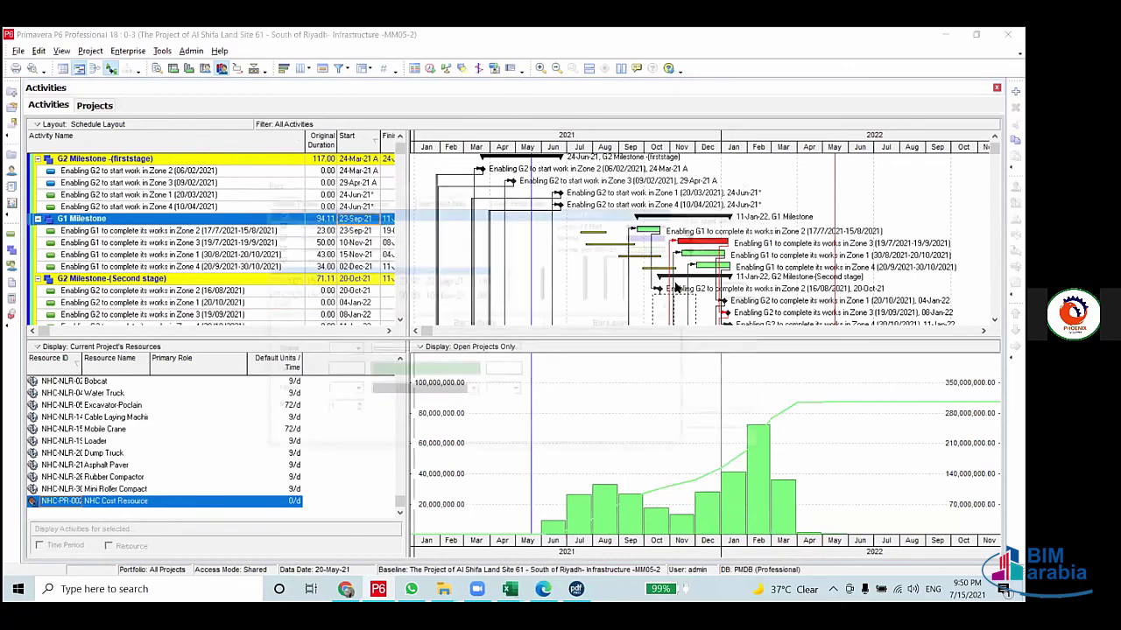
{"action": "left_click", "coordinate": [350, 272]}
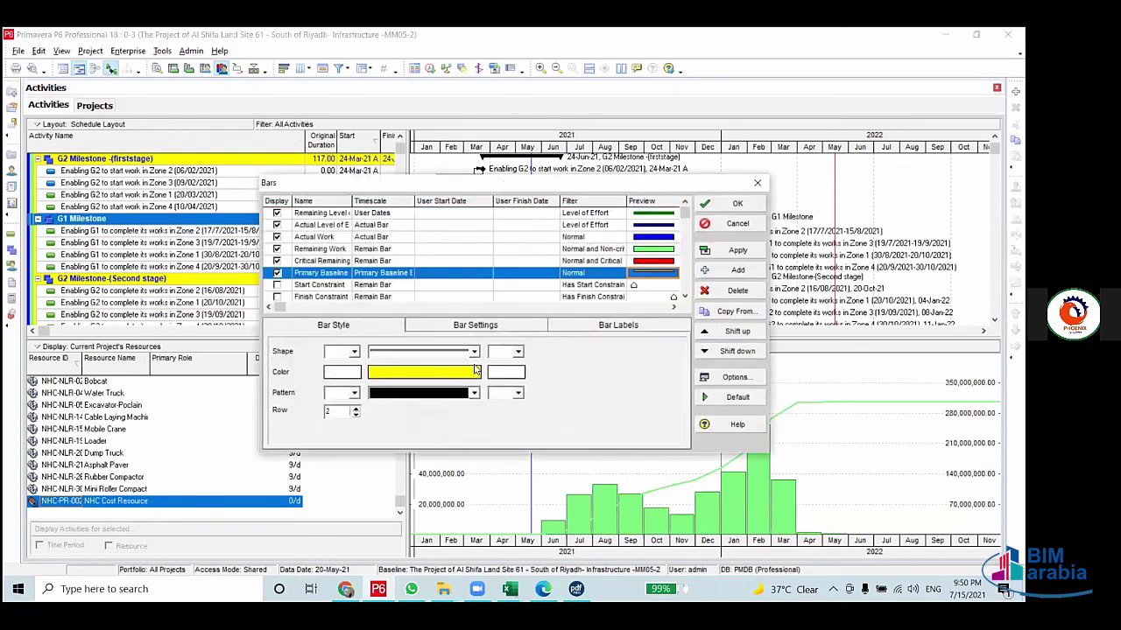
{"action": "left_click", "coordinate": [473, 352]}
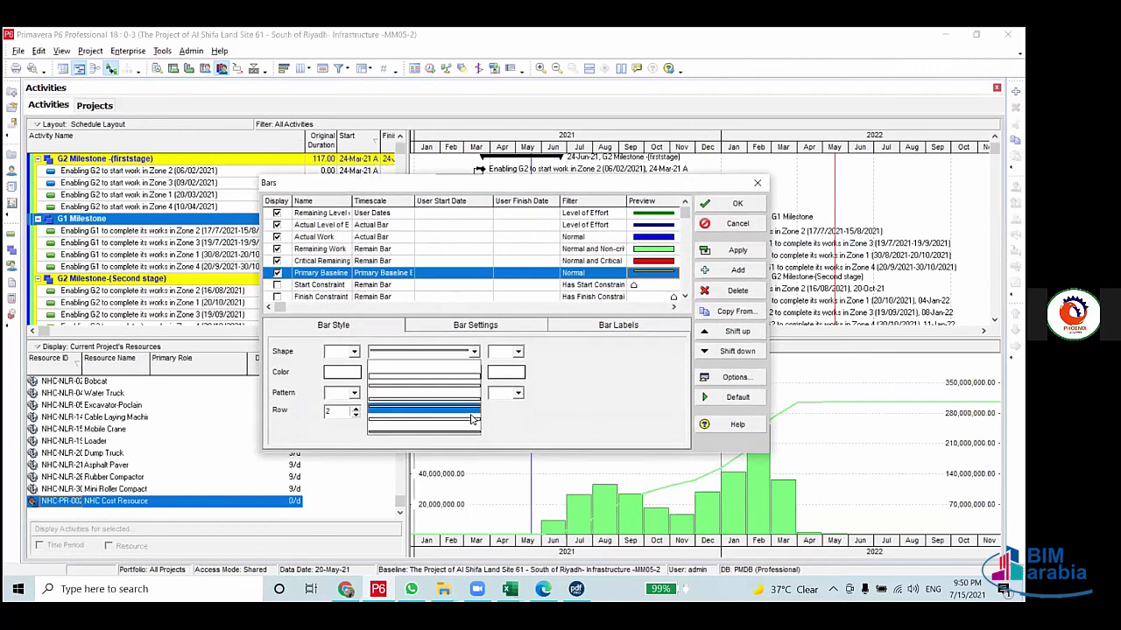
{"action": "left_click", "coordinate": [469, 377]}
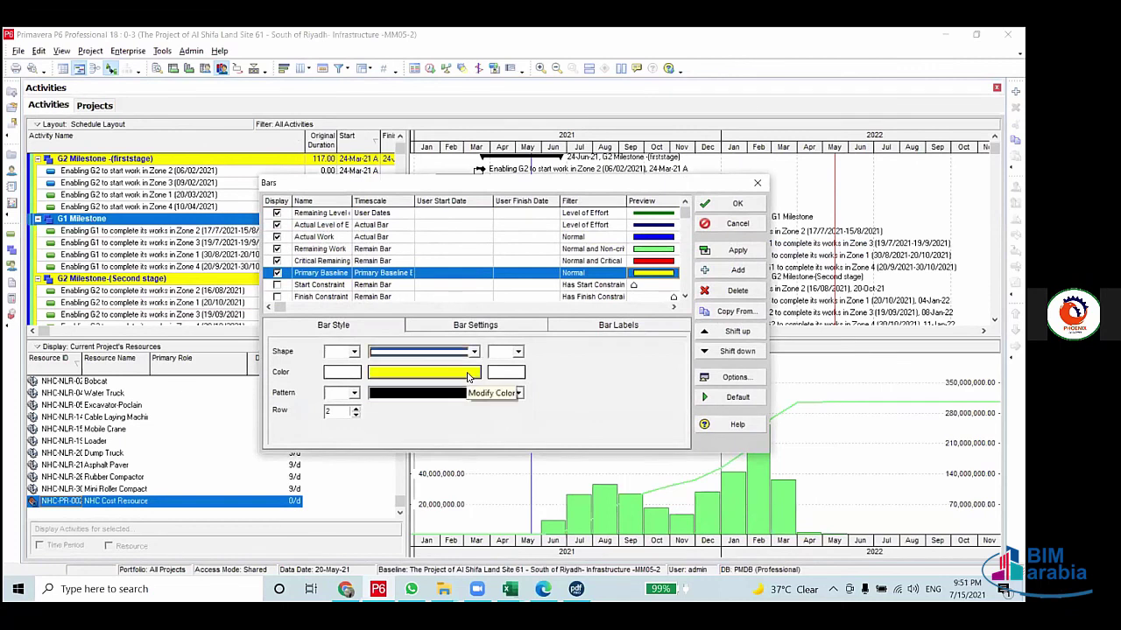
{"action": "left_click", "coordinate": [731, 251]}
{"action": "left_click", "coordinate": [736, 206]}
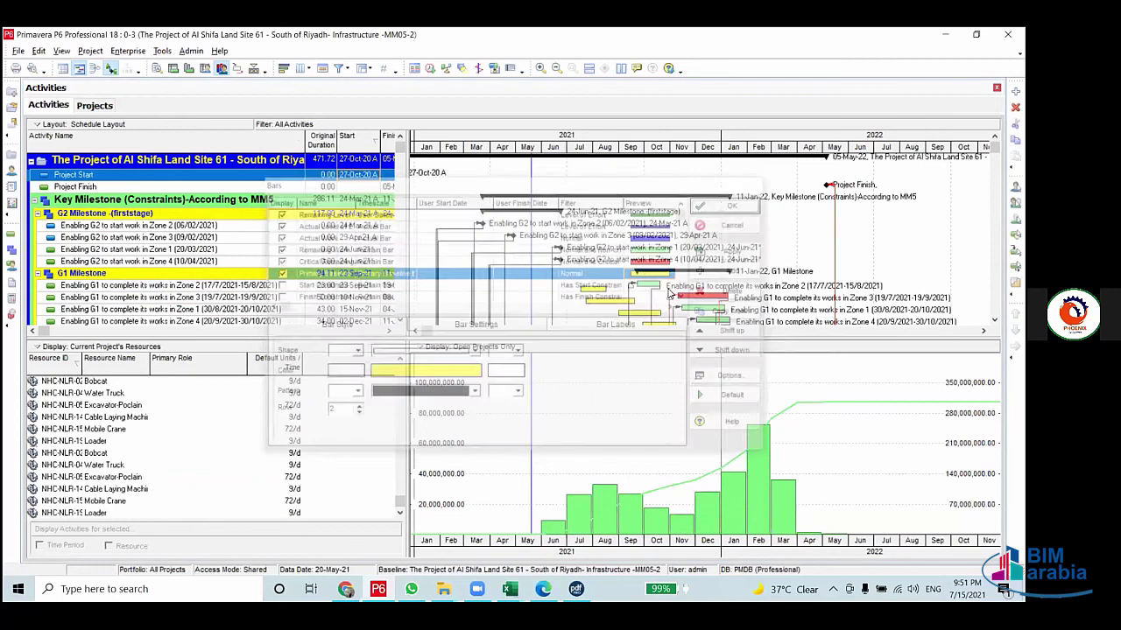
{"action": "scroll", "coordinate": [607, 288], "scroll_direction": "down", "scroll_amount": 3}
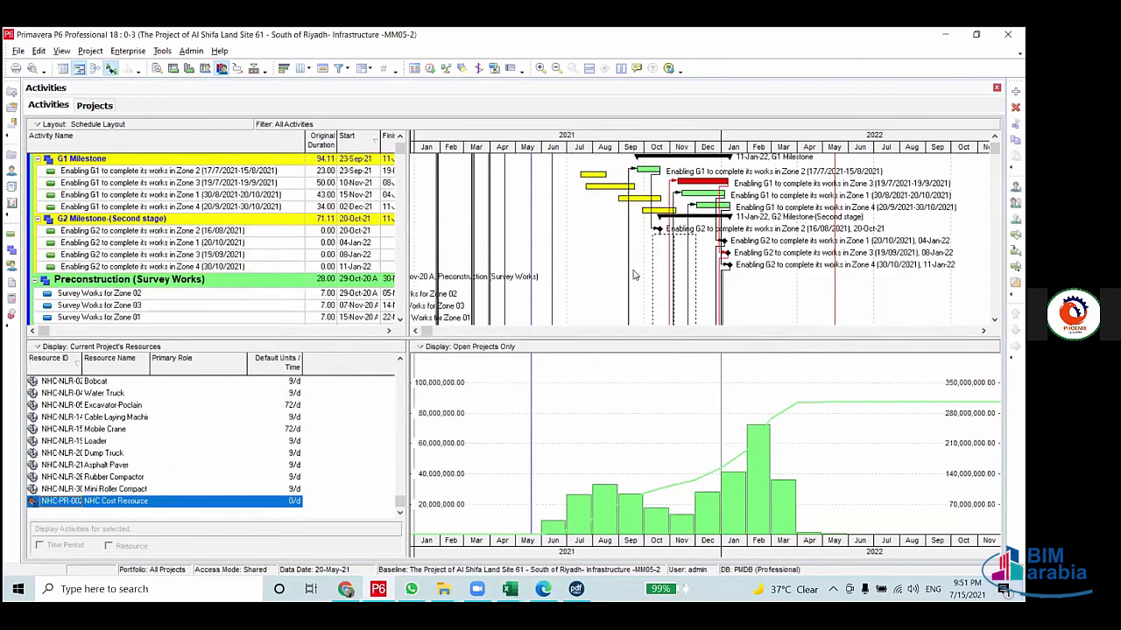
Shift the Gantt timescale two months earlier
{"action": "scroll", "coordinate": [604, 294], "scroll_direction": "down", "scroll_amount": 2}
{"action": "scroll", "coordinate": [587, 309], "scroll_direction": "down", "scroll_amount": 3}
{"action": "scroll", "coordinate": [586, 262], "scroll_direction": "down", "scroll_amount": 3}
{"action": "scroll", "coordinate": [587, 262], "scroll_direction": "down", "scroll_amount": 3}
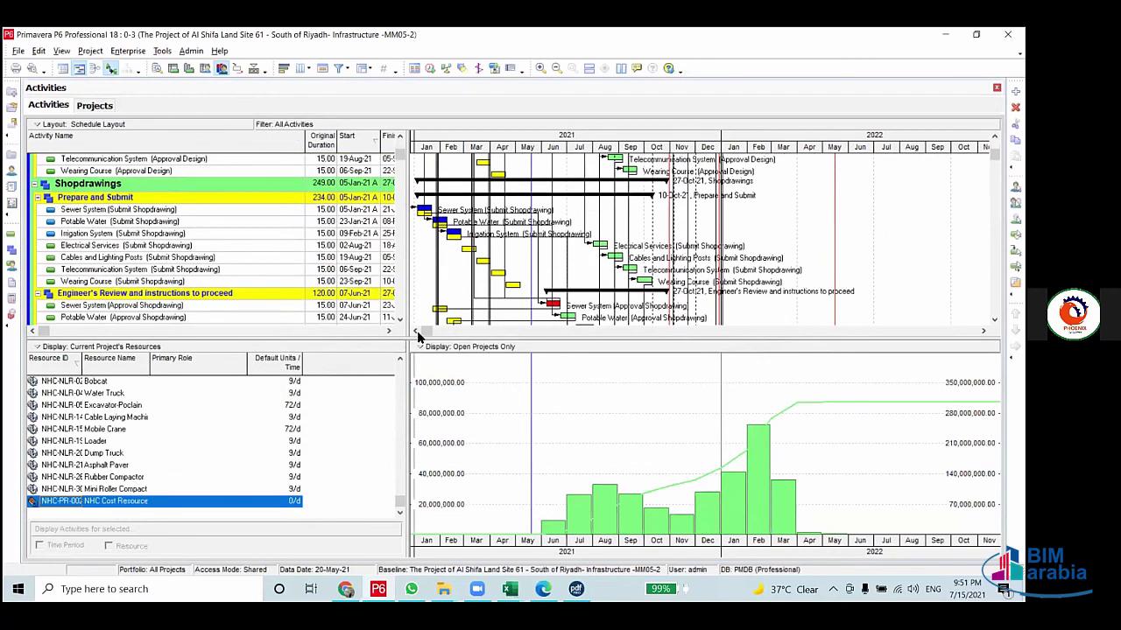
{"action": "left_click", "coordinate": [417, 331]}
{"action": "left_click", "coordinate": [417, 332]}
{"action": "scroll", "coordinate": [493, 215], "scroll_direction": "up", "scroll_amount": 1}
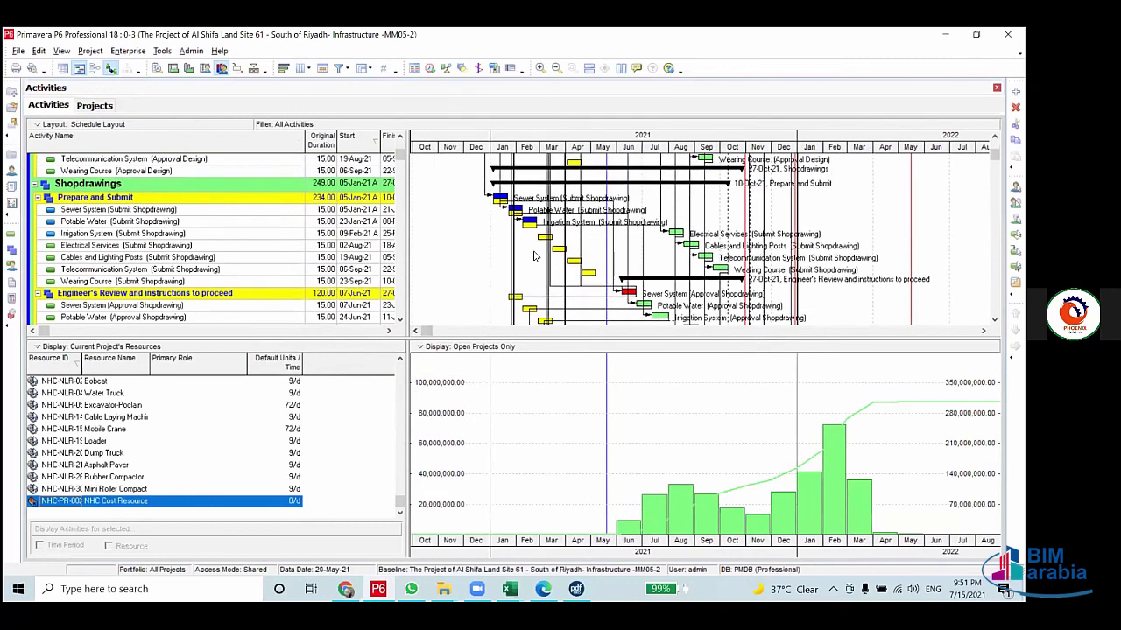
{"action": "scroll", "coordinate": [505, 269], "scroll_direction": "down", "scroll_amount": 2}
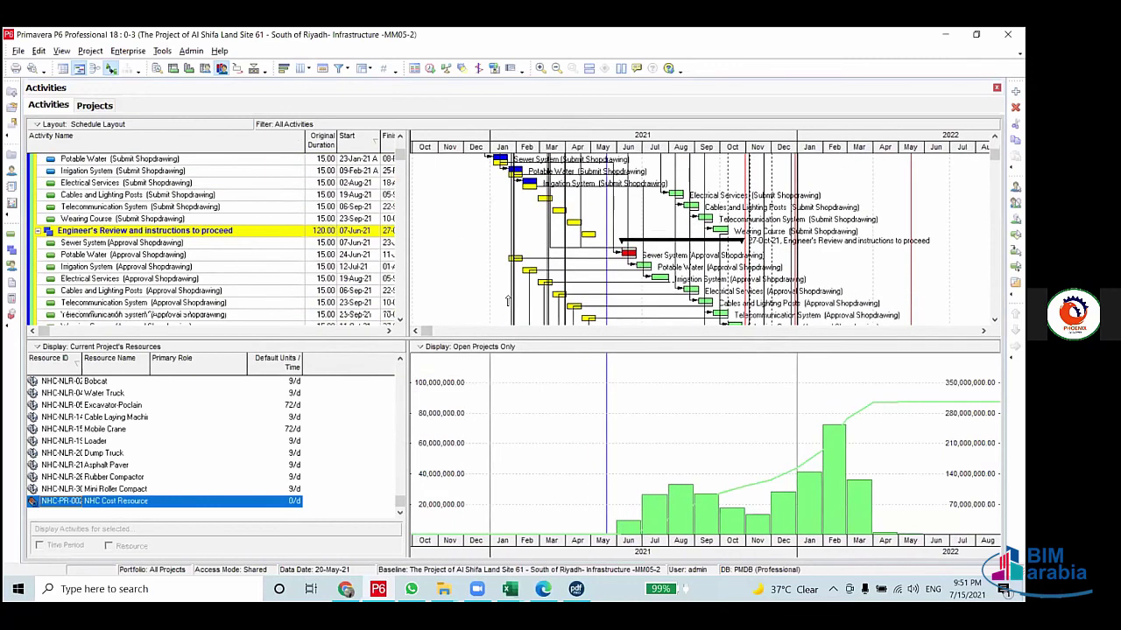
{"action": "scroll", "coordinate": [472, 280], "scroll_direction": "down", "scroll_amount": 1}
{"action": "scroll", "coordinate": [435, 290], "scroll_direction": "up", "scroll_amount": 2}
{"action": "scroll", "coordinate": [428, 281], "scroll_direction": "up", "scroll_amount": 5}
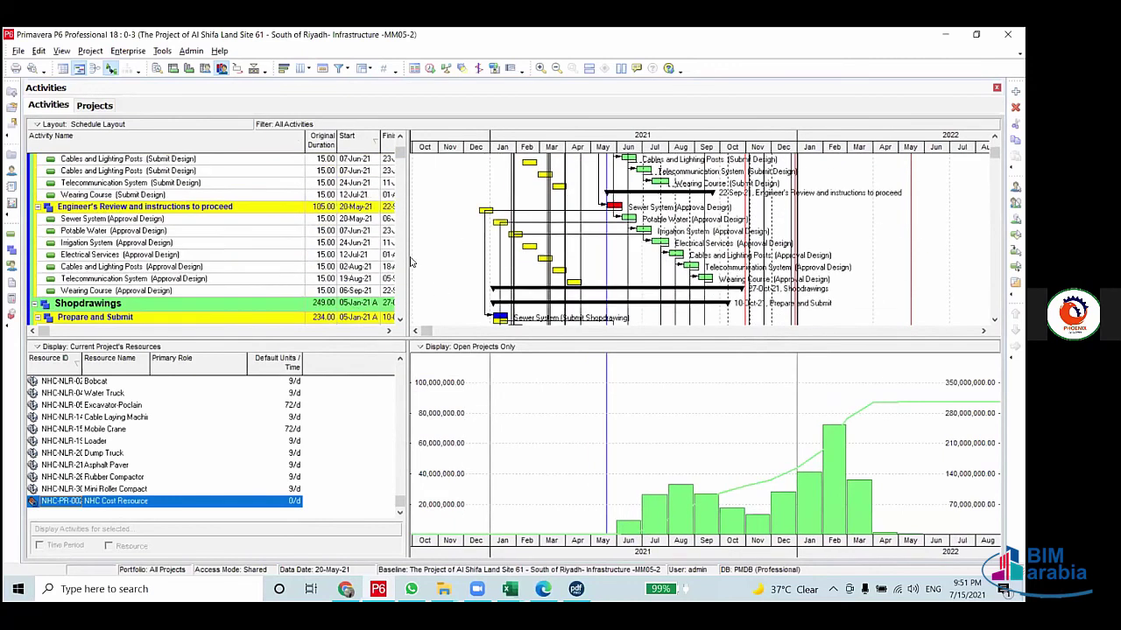
Widen the activity table to show Finish and Total Float, and review the project's General details
{"action": "left_click_drag", "start_coordinate": [407, 255], "coordinate": [515, 267]}
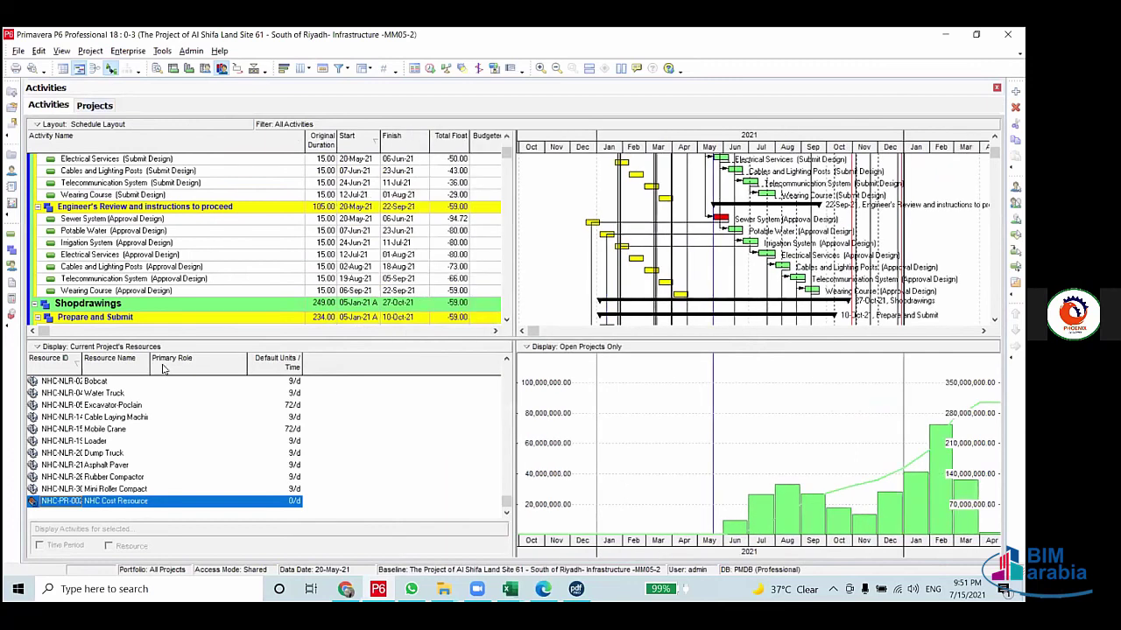
{"action": "left_click", "coordinate": [94, 106]}
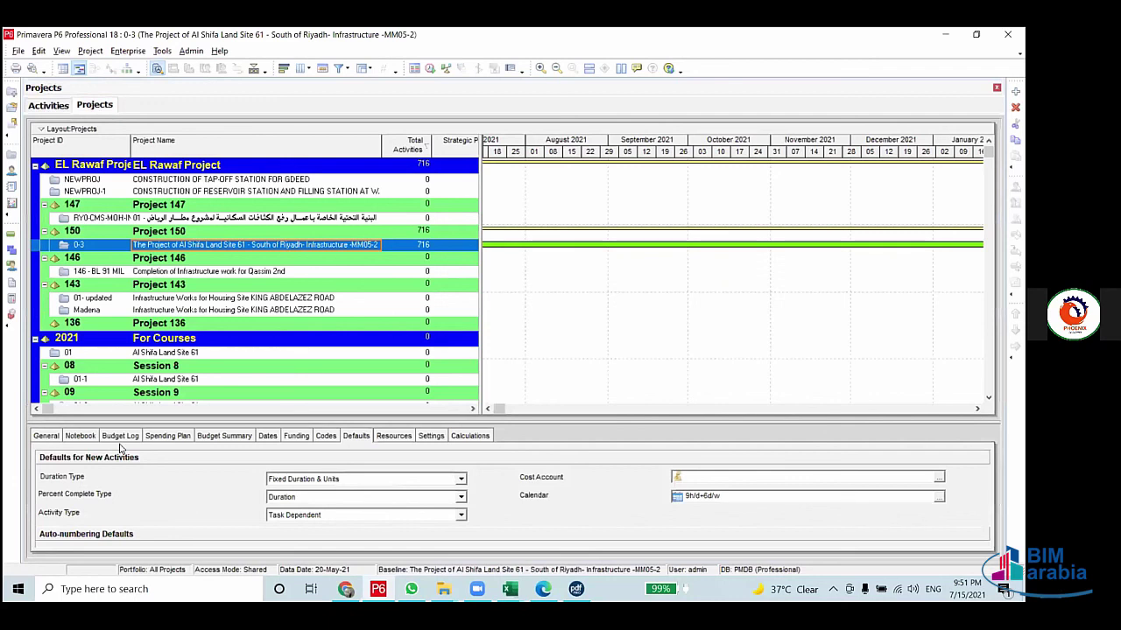
{"action": "left_click", "coordinate": [46, 435]}
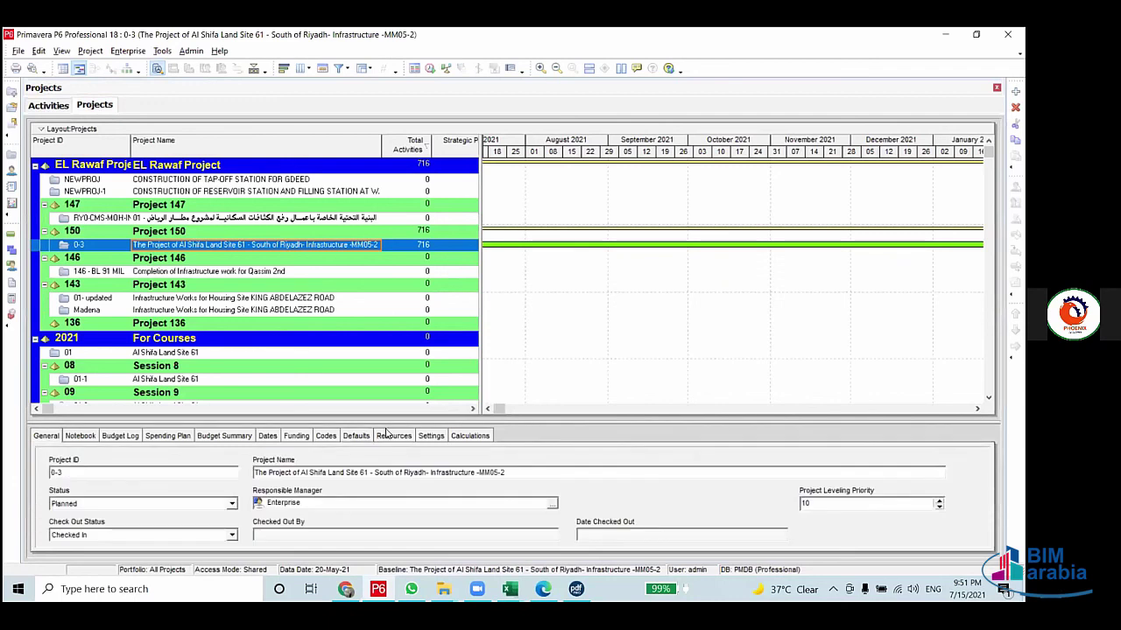
{"action": "left_click", "coordinate": [48, 105]}
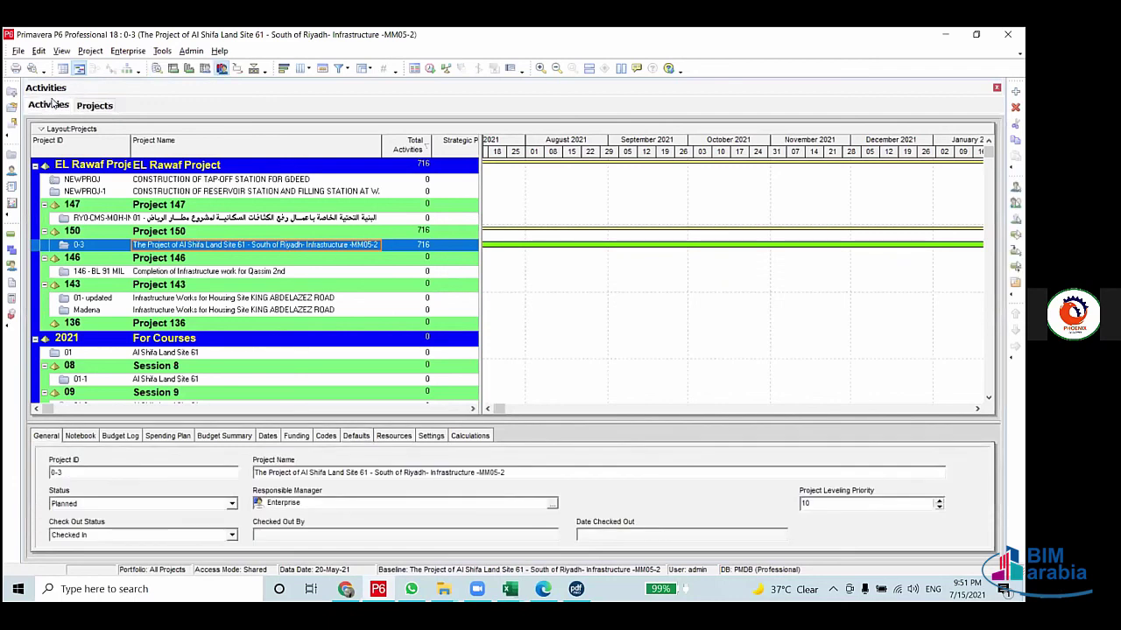
Replace the resource histogram with the Activity Details pane on its Status tab
{"action": "left_click", "coordinate": [254, 70]}
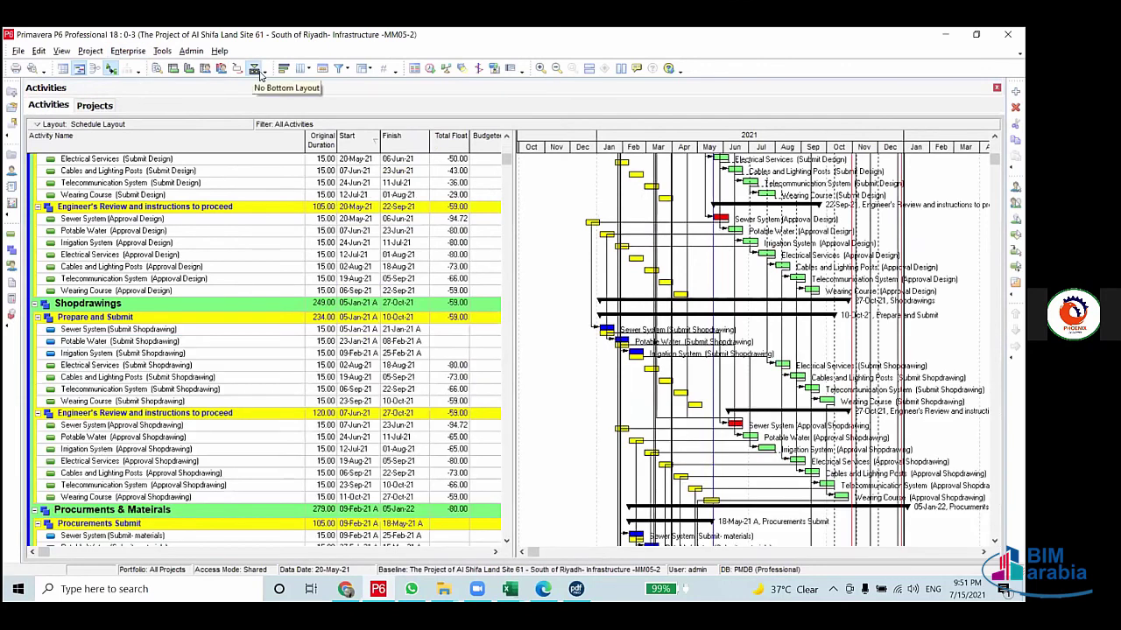
{"action": "left_click", "coordinate": [157, 69]}
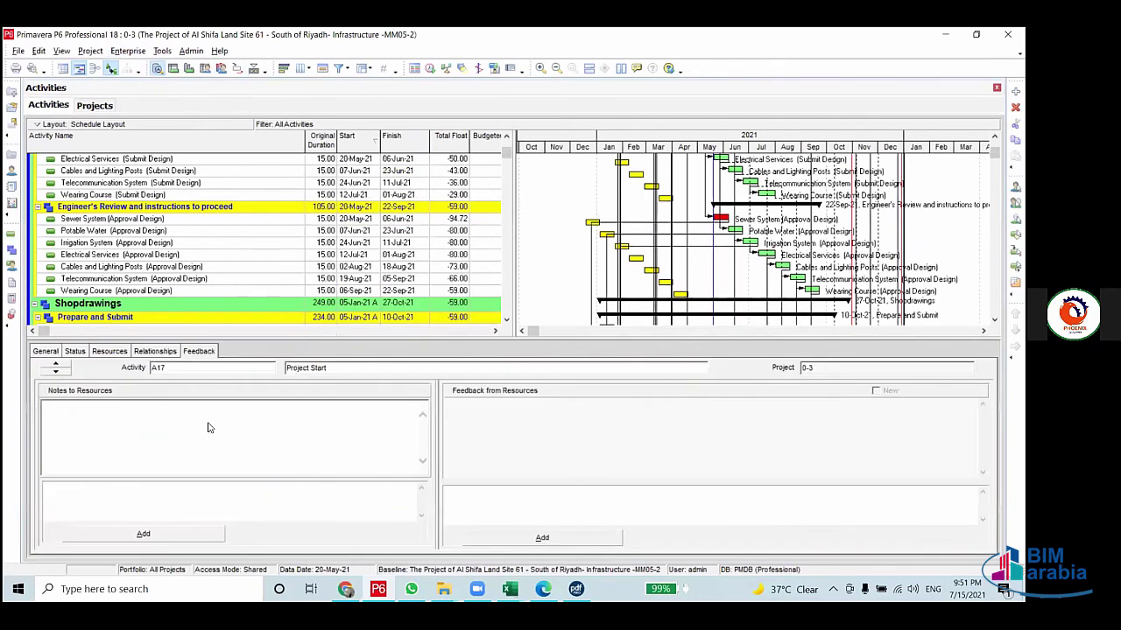
{"action": "left_click", "coordinate": [75, 352]}
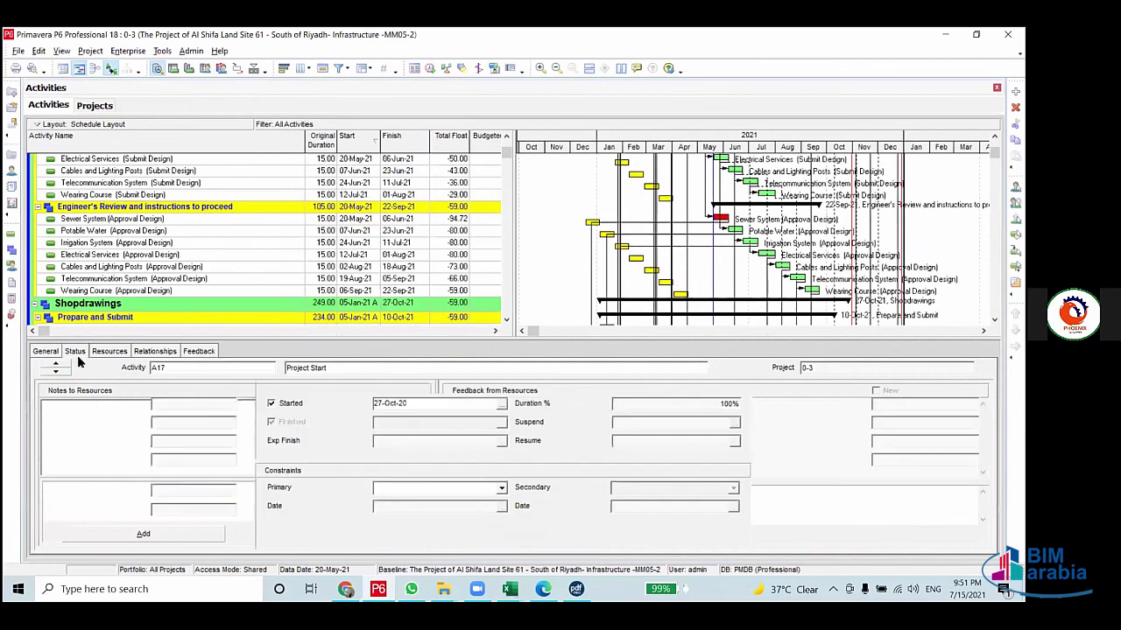
{"action": "scroll", "coordinate": [470, 251], "scroll_direction": "up", "scroll_amount": 4}
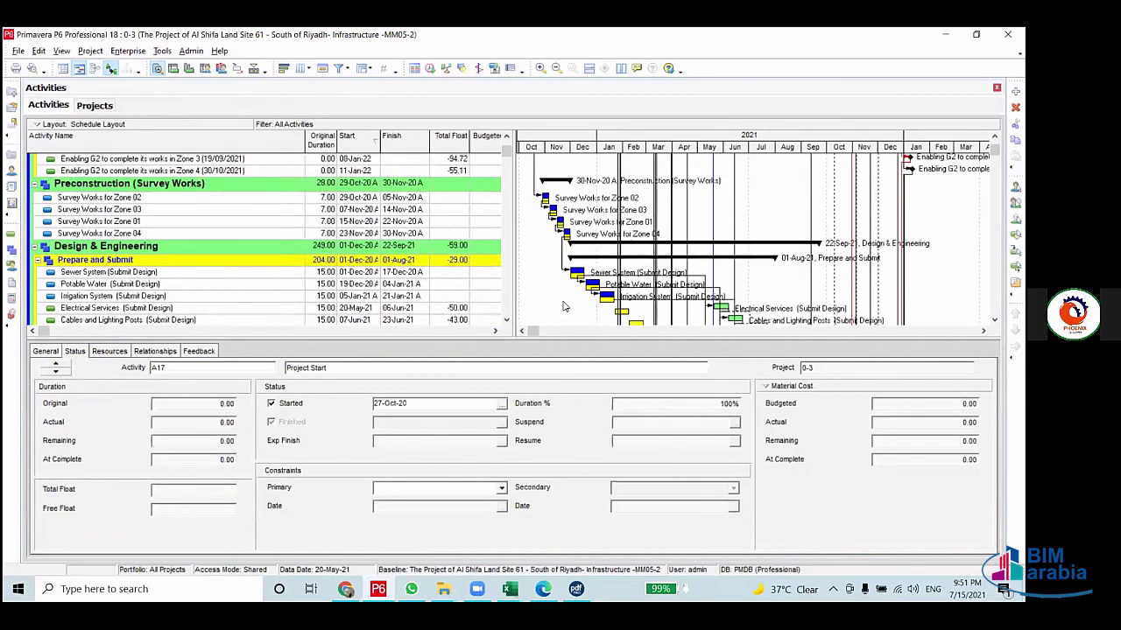
{"action": "scroll", "coordinate": [724, 304], "scroll_direction": "down", "scroll_amount": 2}
Give Electrical Services (Submit Design) an actual start of 29-May-21
{"action": "left_click", "coordinate": [723, 248]}
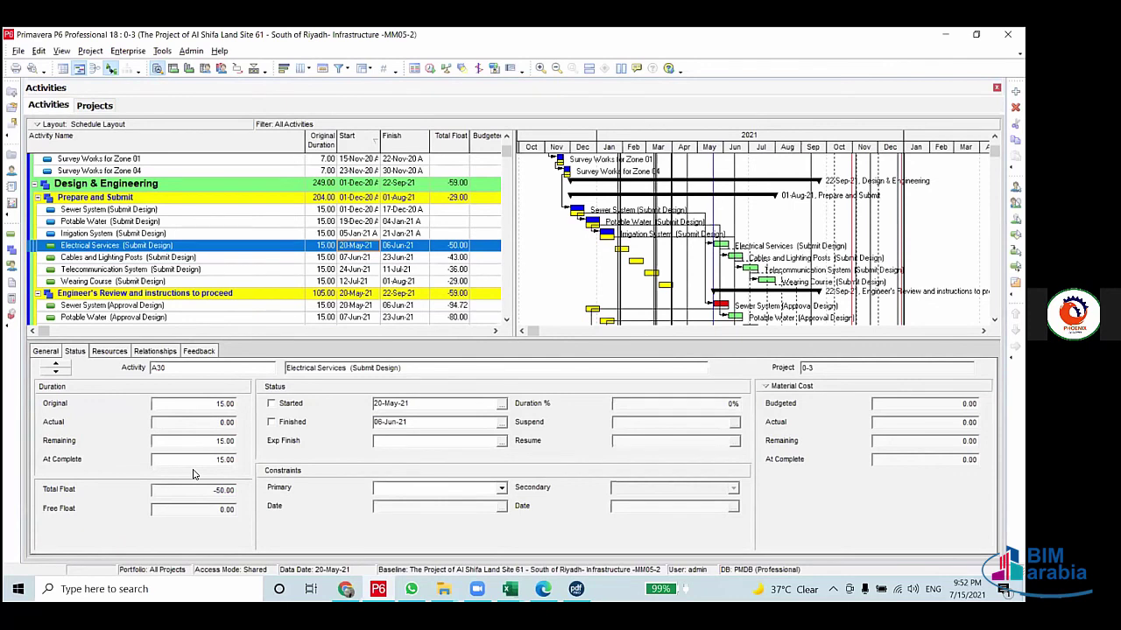
{"action": "left_click", "coordinate": [361, 245]}
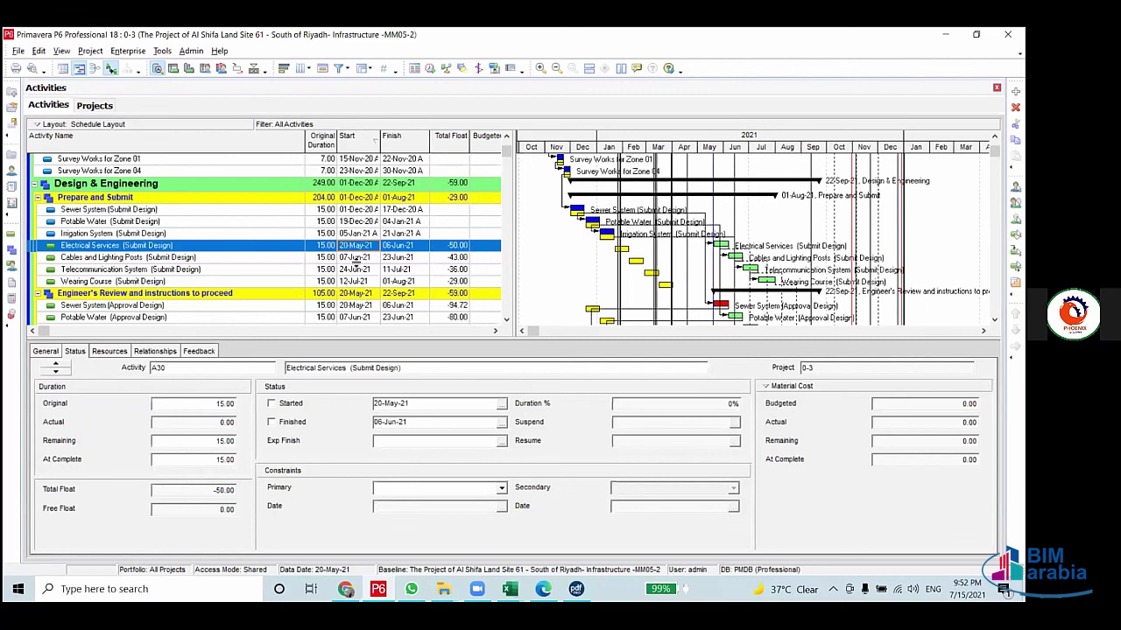
{"action": "left_click", "coordinate": [355, 259]}
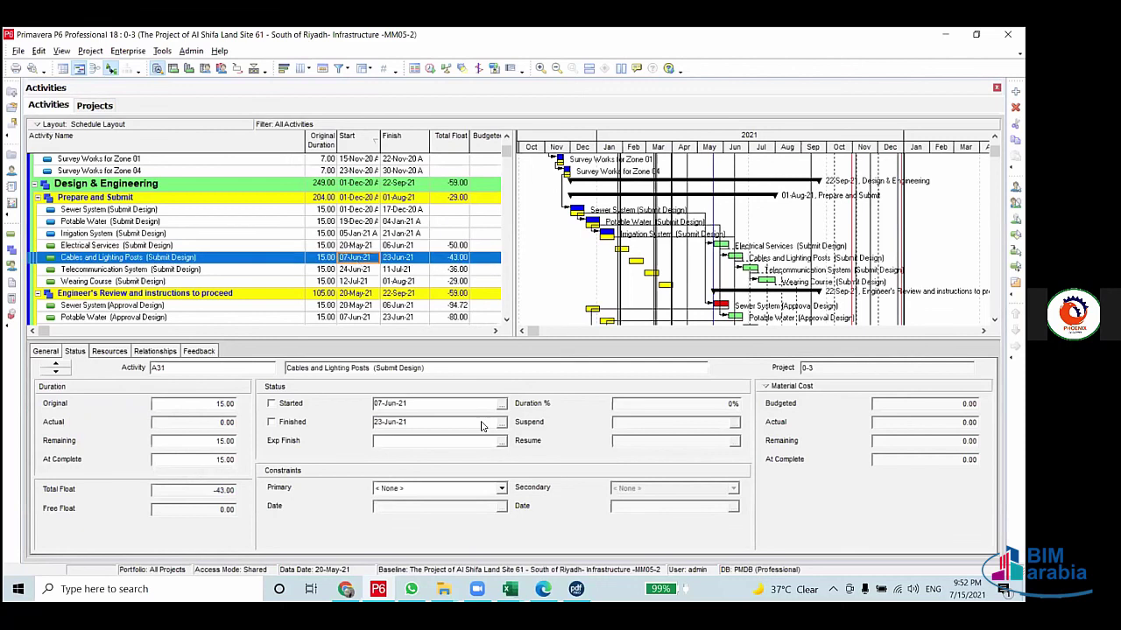
{"action": "left_click", "coordinate": [361, 245]}
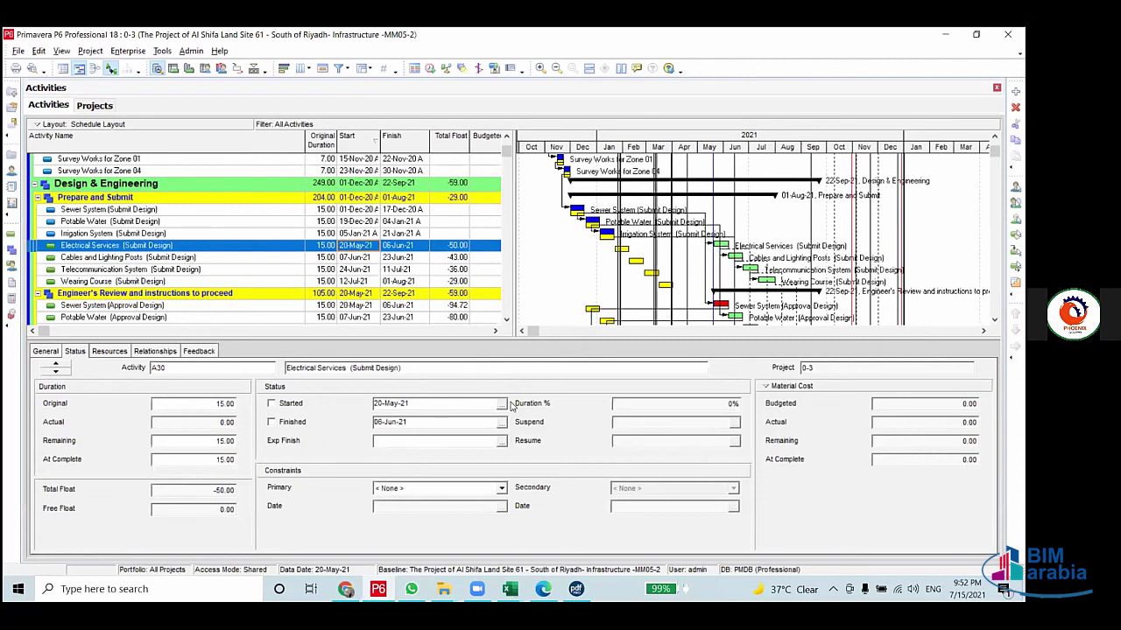
{"action": "left_click", "coordinate": [271, 404]}
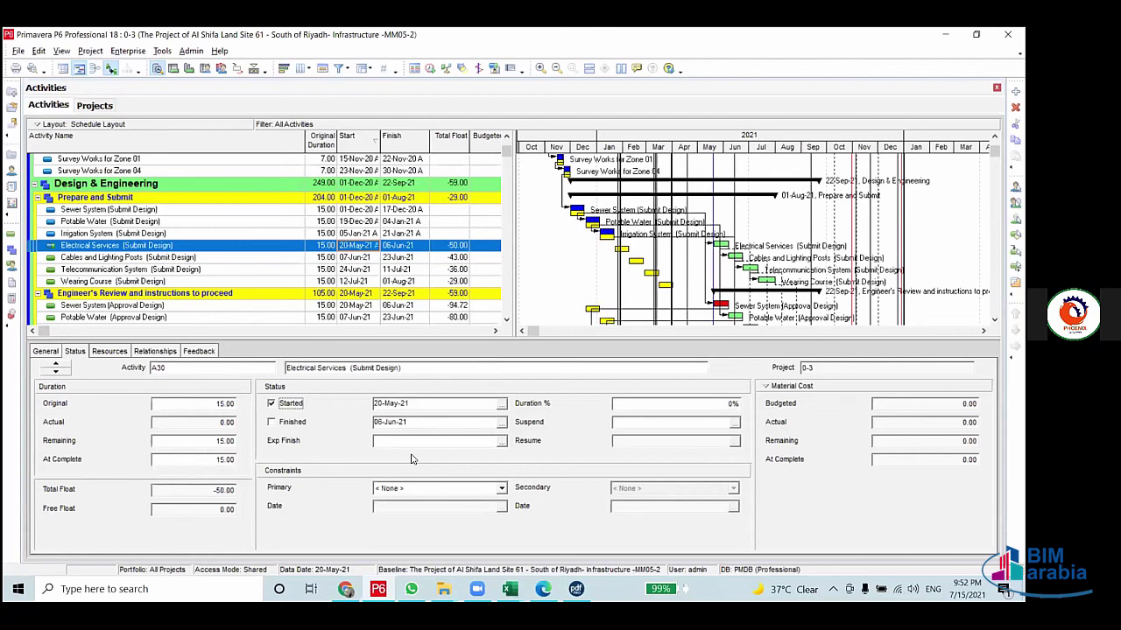
{"action": "left_click", "coordinate": [502, 404]}
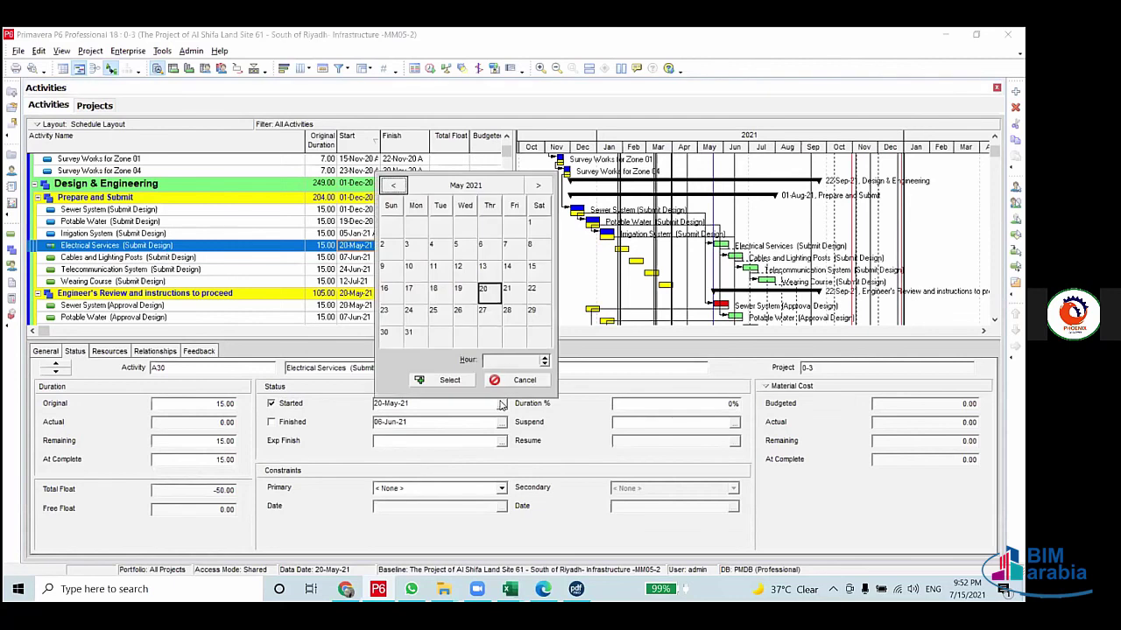
{"action": "left_click", "coordinate": [537, 313]}
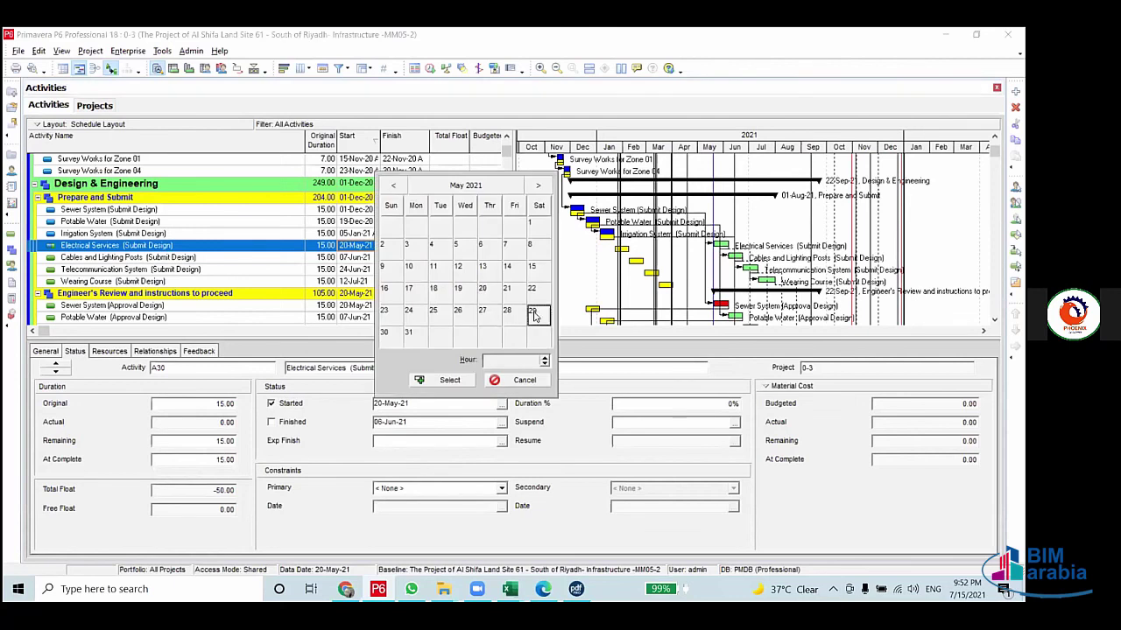
{"action": "left_click", "coordinate": [441, 381]}
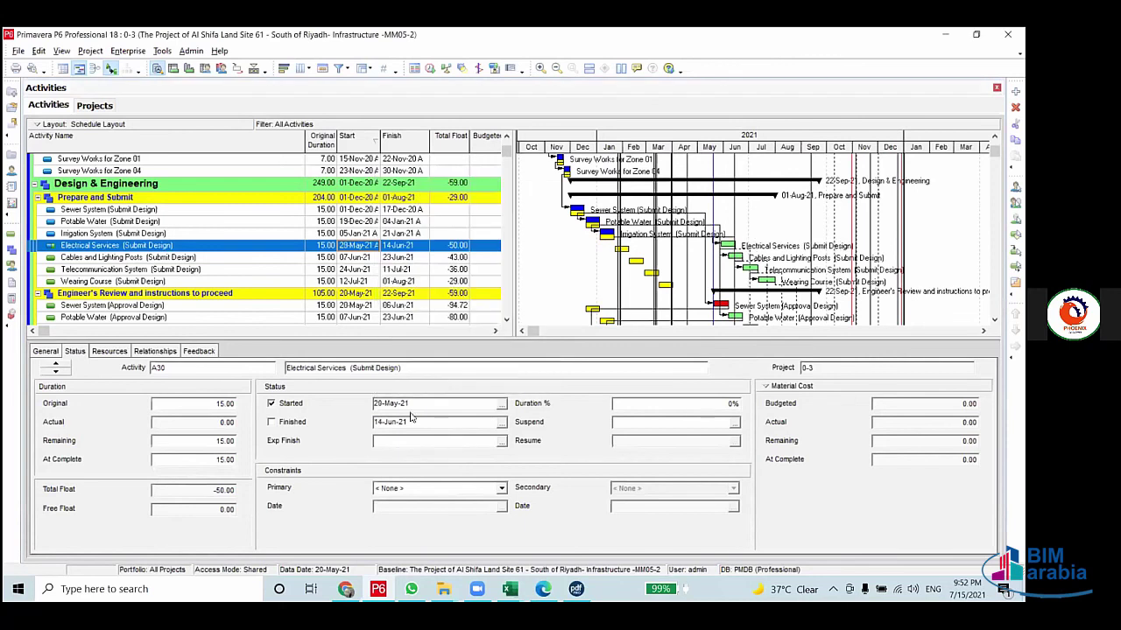
Enter 90% duration complete, mark the activity finished, and bring up the Schedule dialog
{"action": "left_click", "coordinate": [691, 404]}
{"action": "type", "text": "90"}
{"action": "left_click", "coordinate": [271, 422]}
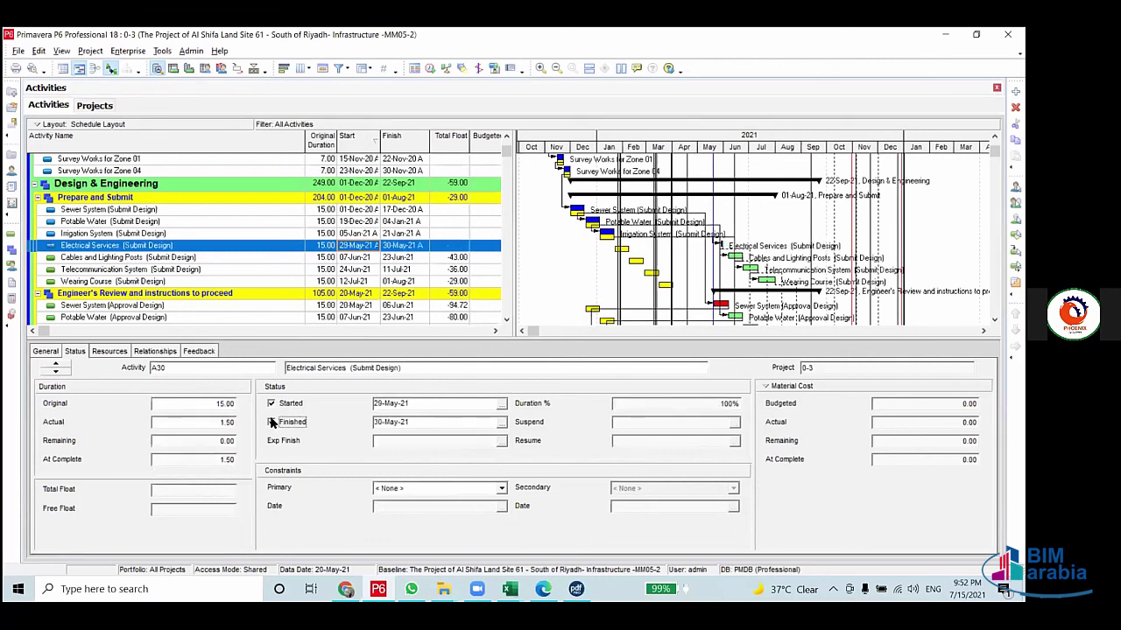
{"action": "scroll", "coordinate": [509, 151], "scroll_direction": "up", "scroll_amount": 1}
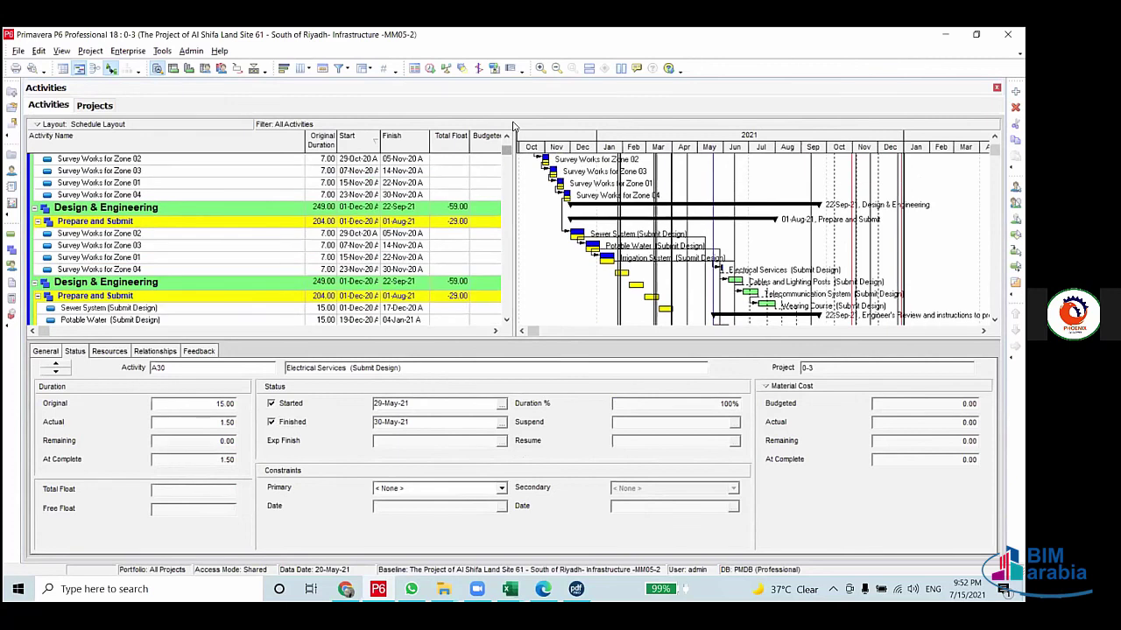
{"action": "scroll", "coordinate": [514, 127], "scroll_direction": "up", "scroll_amount": 5}
{"action": "left_click", "coordinate": [430, 67]}
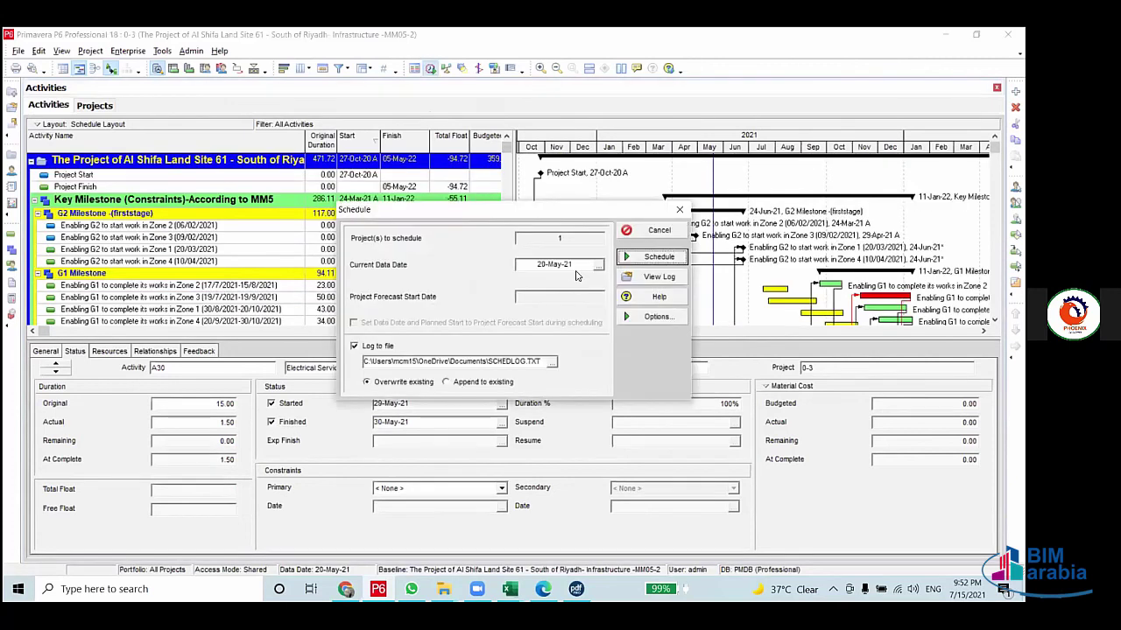
Schedule the project at data date 20-May-21 and widen the table to show Budgeted Total Cost
{"action": "left_click", "coordinate": [547, 266]}
{"action": "left_click", "coordinate": [659, 257]}
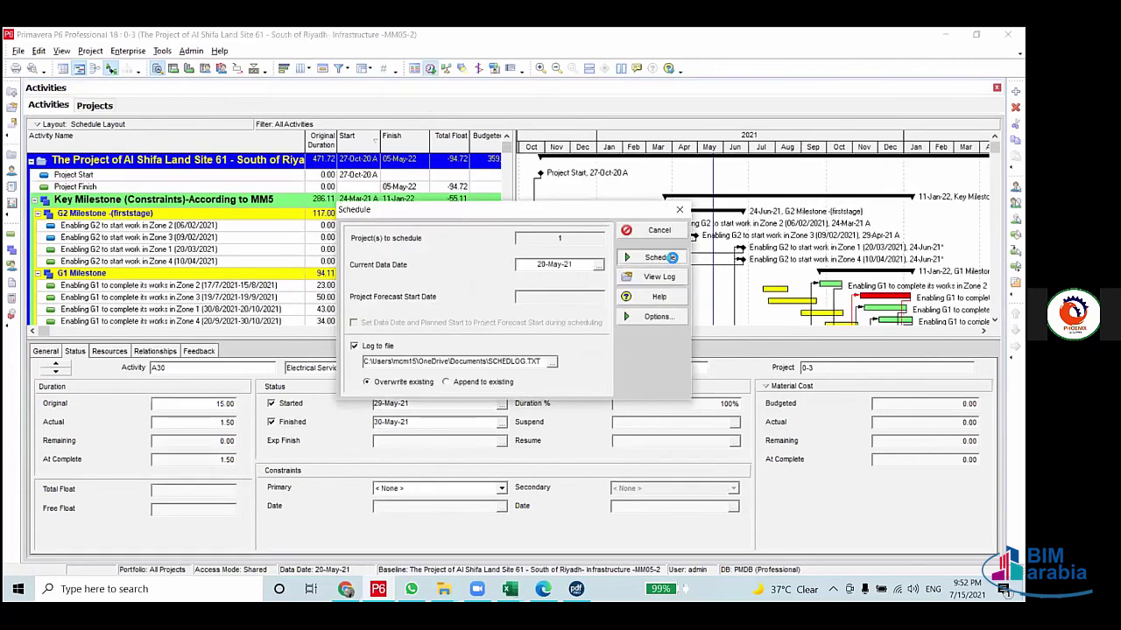
{"action": "scroll", "coordinate": [508, 154], "scroll_direction": "down", "scroll_amount": 1}
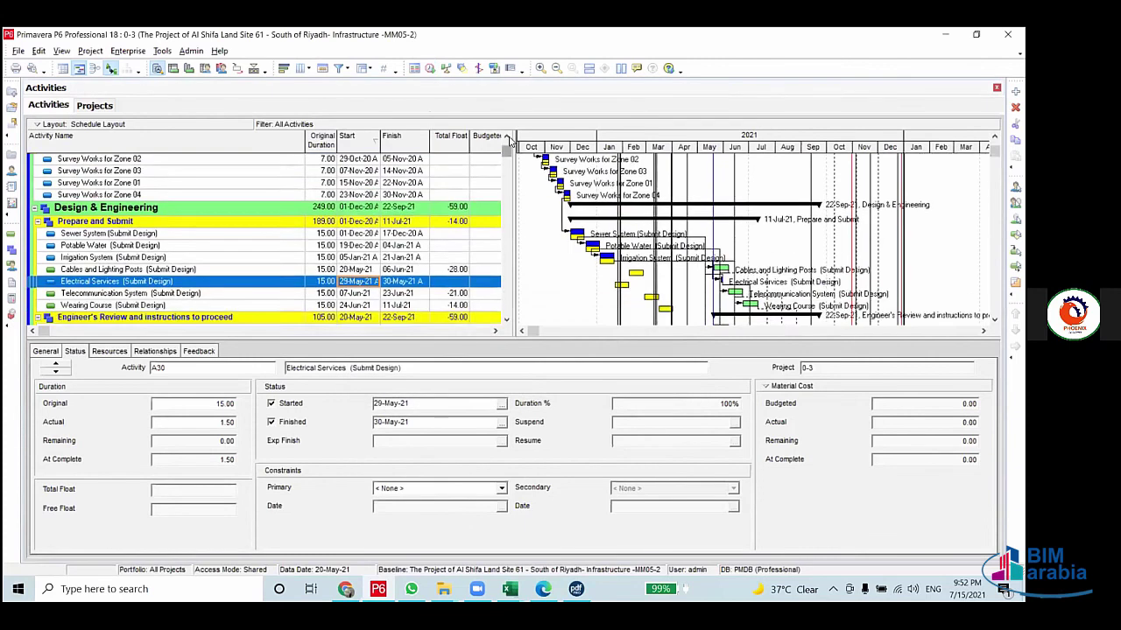
{"action": "scroll", "coordinate": [507, 153], "scroll_direction": "up", "scroll_amount": 5}
{"action": "left_click_drag", "start_coordinate": [642, 214], "coordinate": [688, 222]}
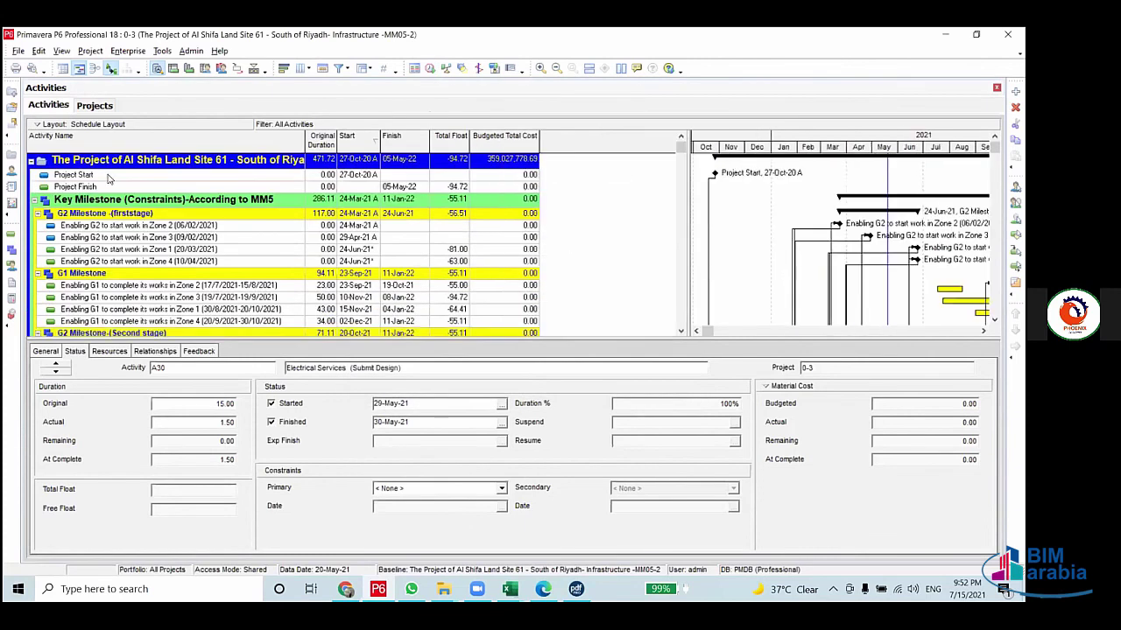
Open the Updata Schedule layout without saving changes to the current one
{"action": "left_click", "coordinate": [39, 126]}
{"action": "mouse_move", "coordinate": [153, 133]}
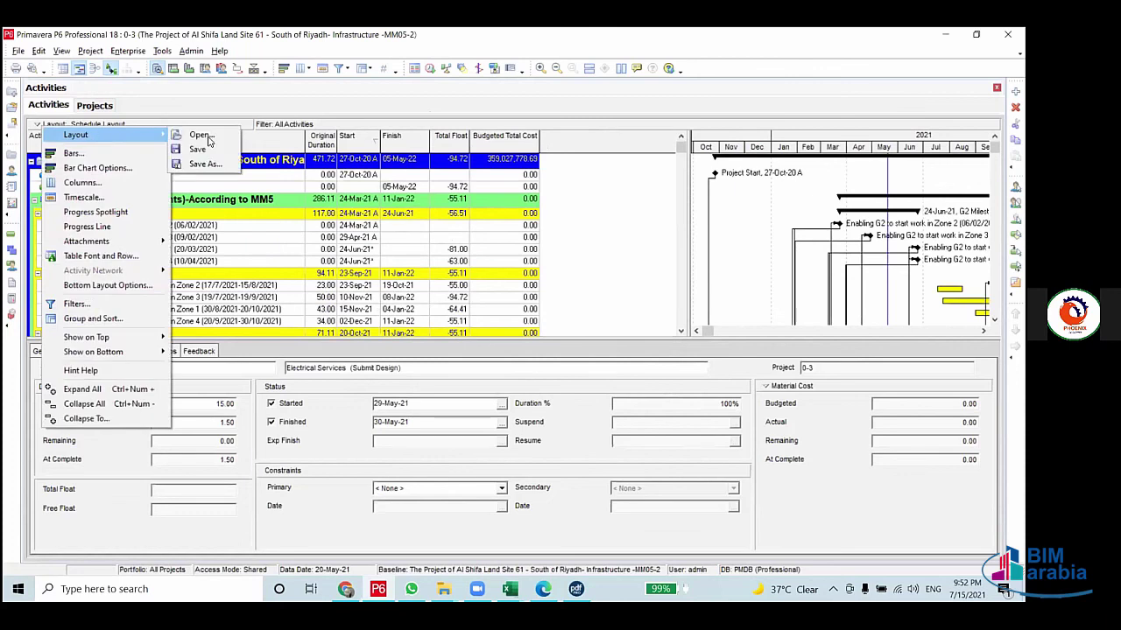
{"action": "left_click", "coordinate": [208, 137]}
{"action": "left_click", "coordinate": [496, 333]}
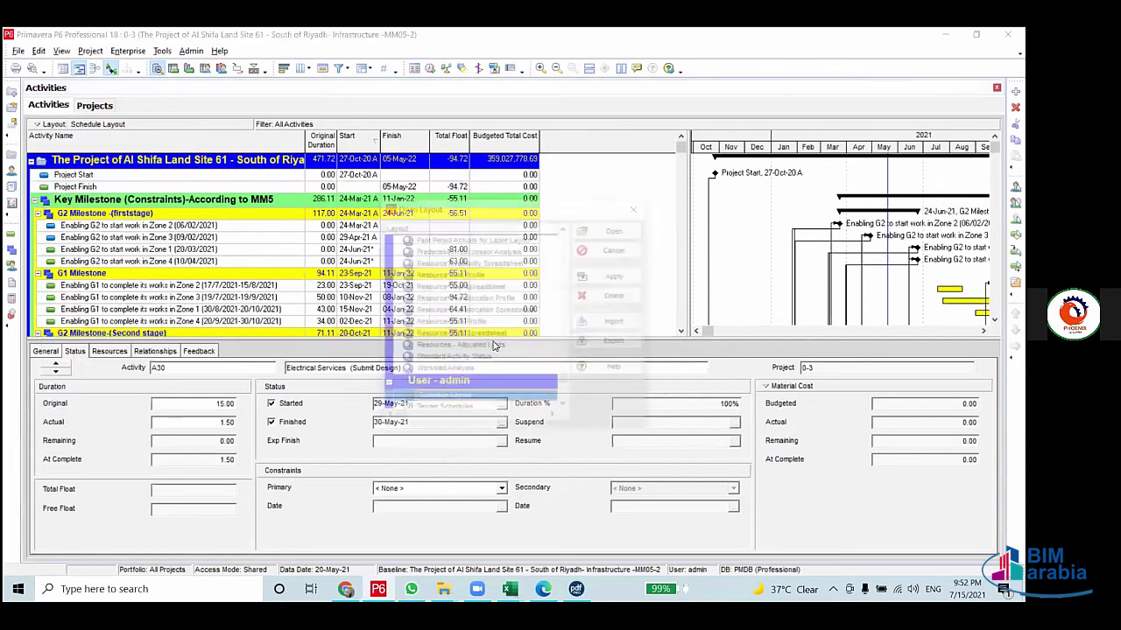
{"action": "left_click", "coordinate": [566, 408]}
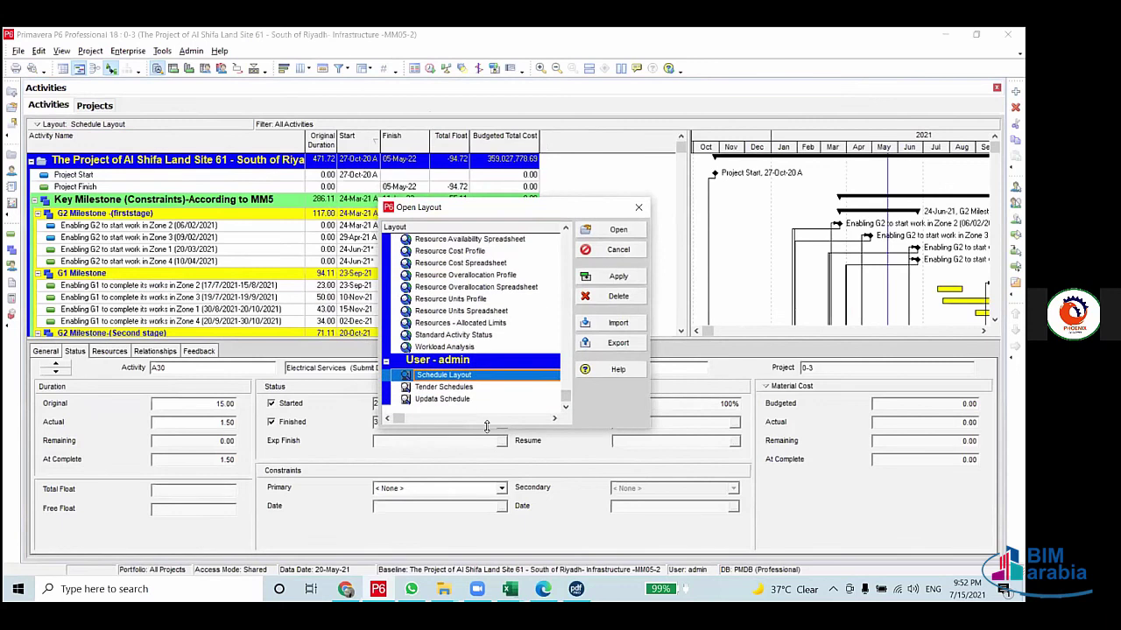
{"action": "left_click", "coordinate": [434, 399]}
{"action": "left_click", "coordinate": [618, 276]}
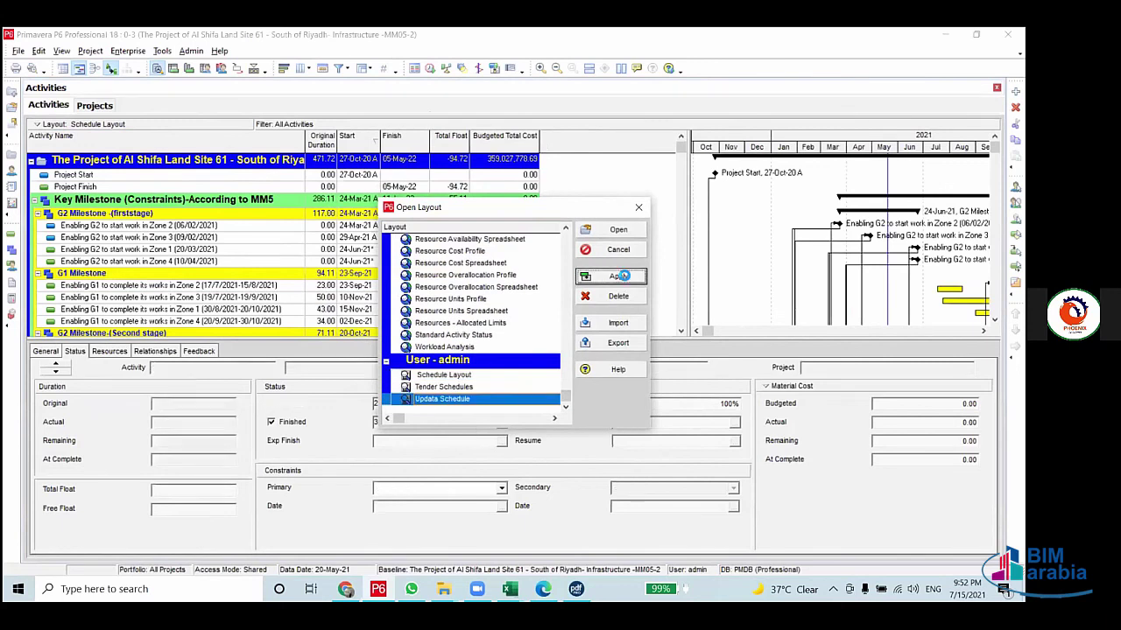
{"action": "left_click", "coordinate": [613, 229]}
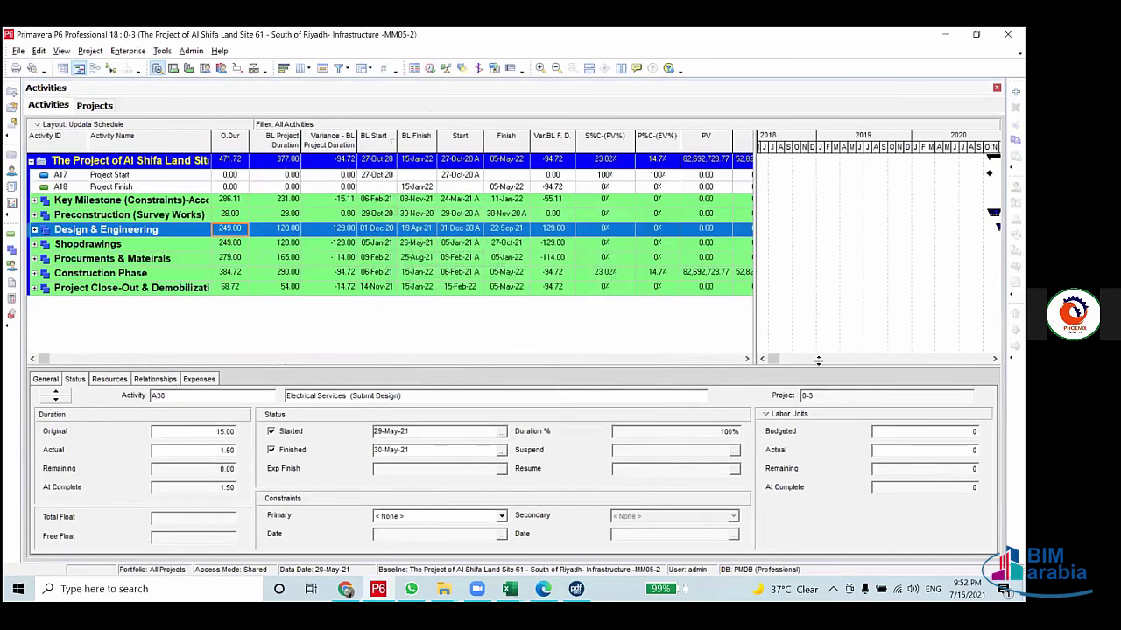
Let the activity table fill the width with PV, EV, SPI and Budgeted Total Cost visible
{"action": "left_click", "coordinate": [746, 358]}
{"action": "left_click", "coordinate": [746, 359]}
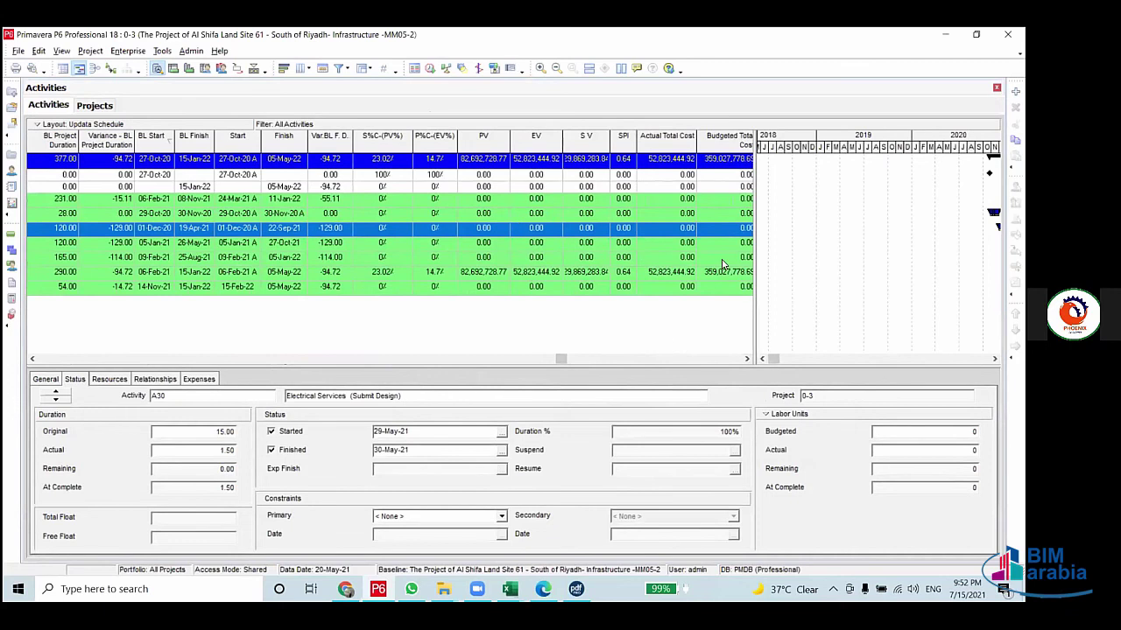
{"action": "left_click_drag", "start_coordinate": [904, 332], "coordinate": [813, 318]}
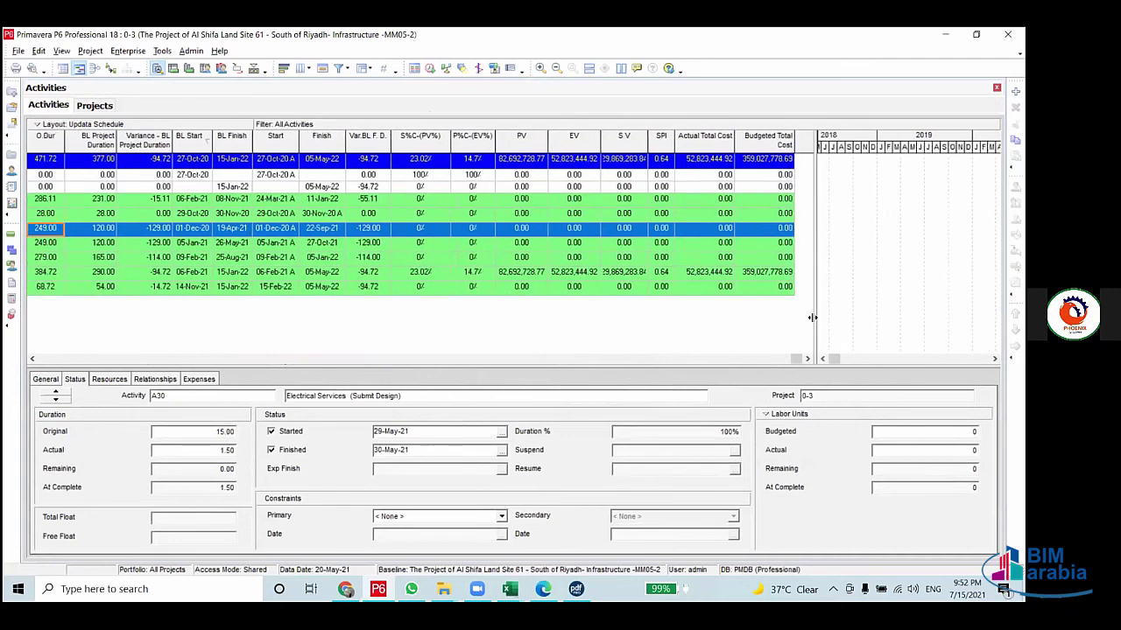
{"action": "left_click_drag", "start_coordinate": [812, 318], "coordinate": [802, 318]}
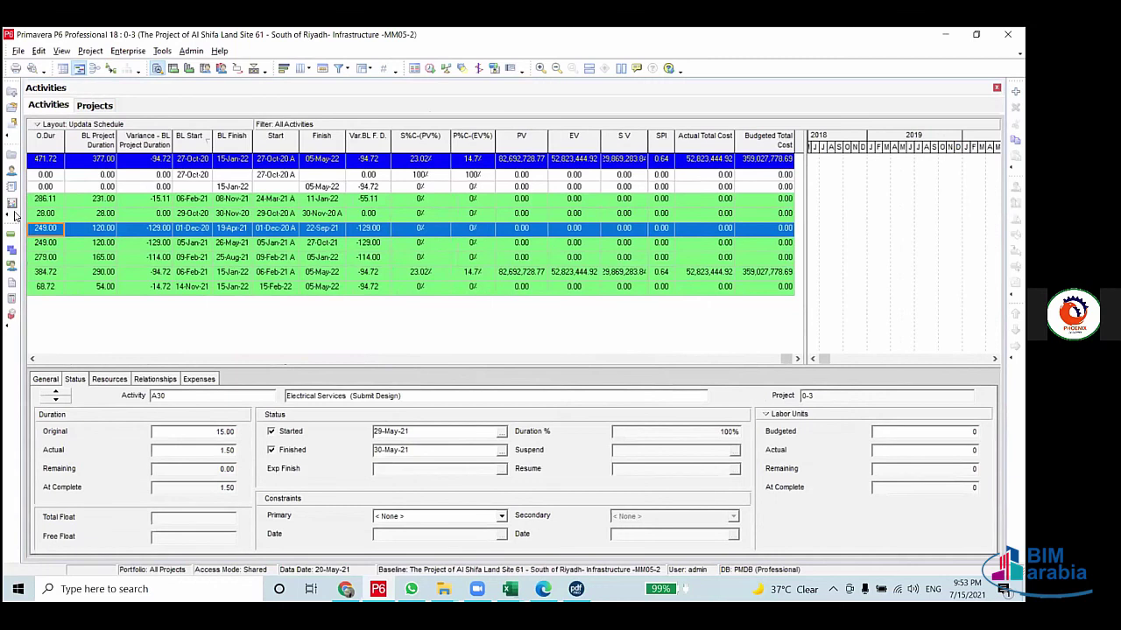
{"action": "left_click", "coordinate": [32, 360]}
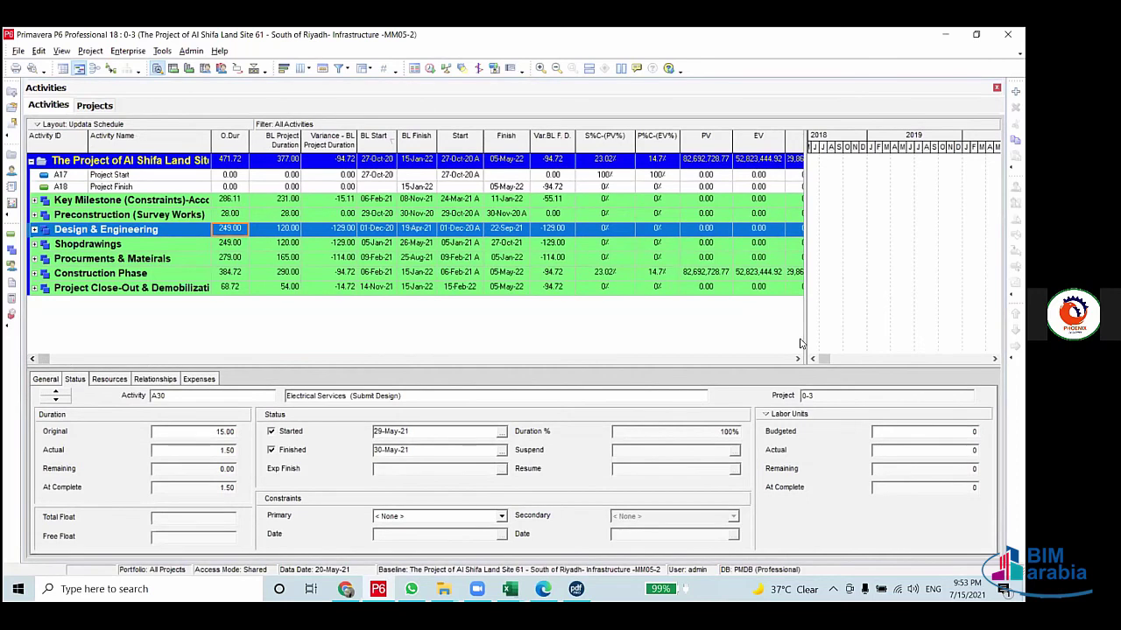
{"action": "left_click_drag", "start_coordinate": [807, 146], "coordinate": [995, 147]}
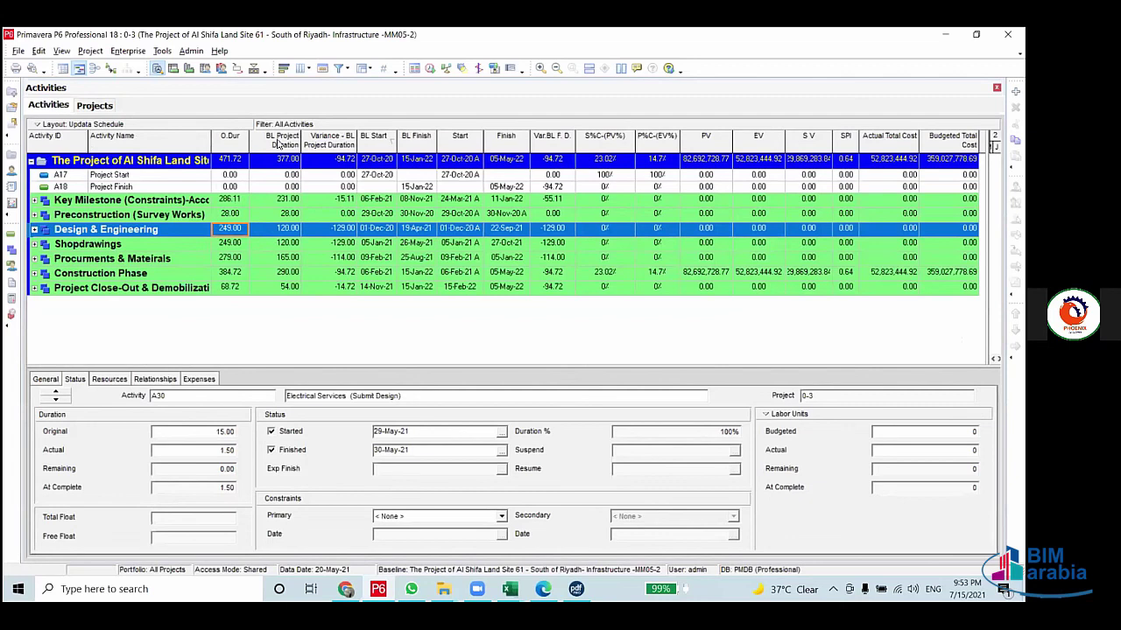
{"action": "right_click", "coordinate": [278, 141]}
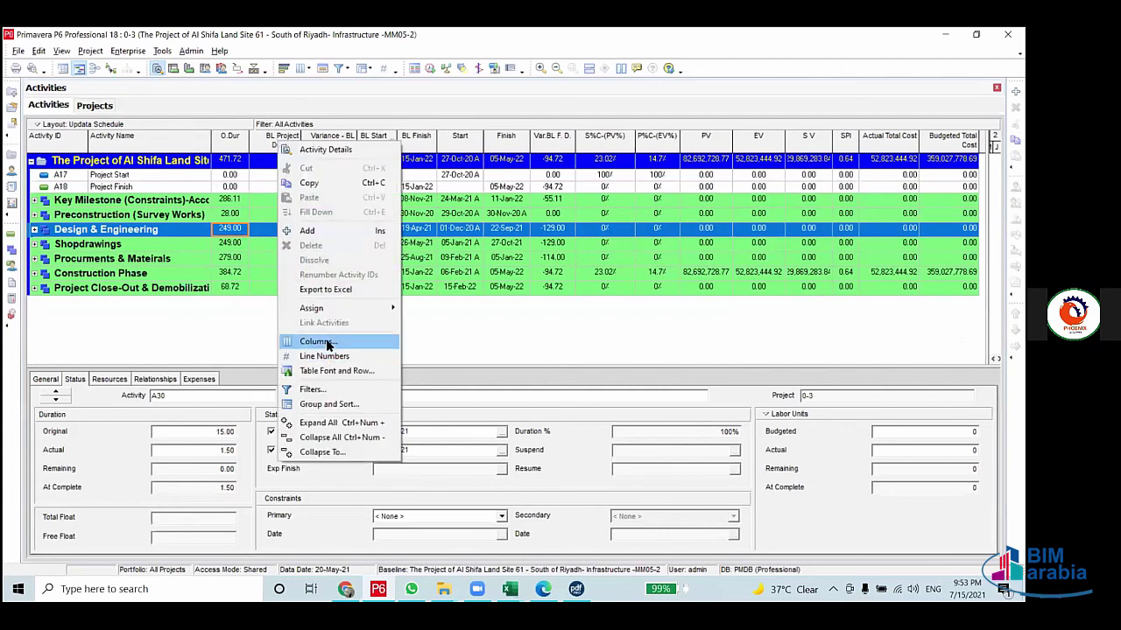
{"action": "left_click", "coordinate": [329, 343]}
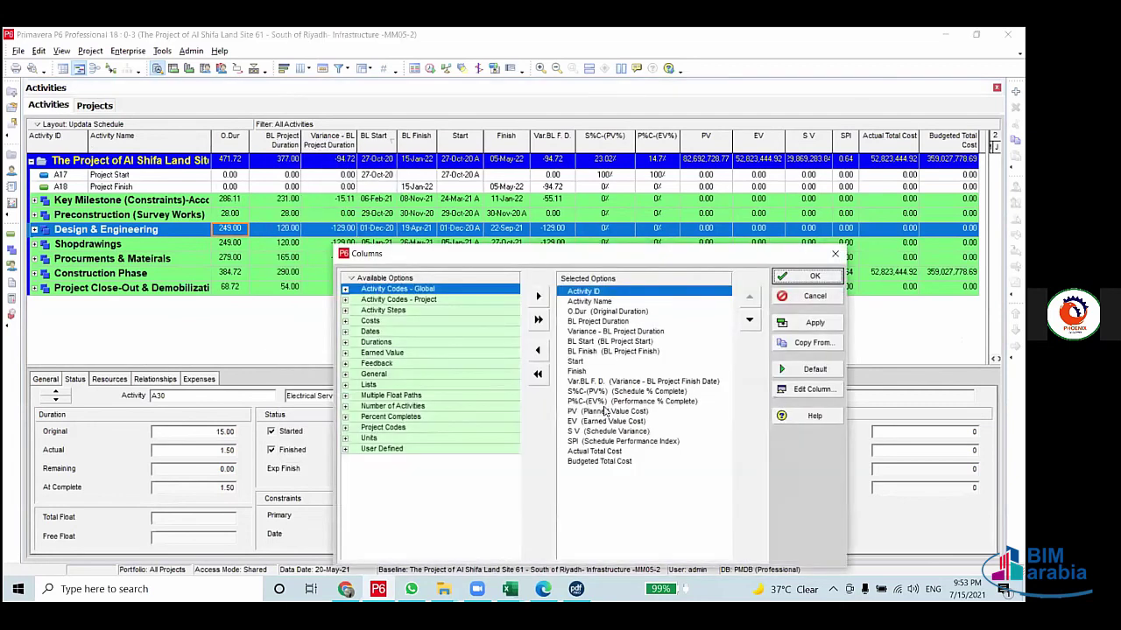
{"action": "left_click", "coordinate": [616, 391]}
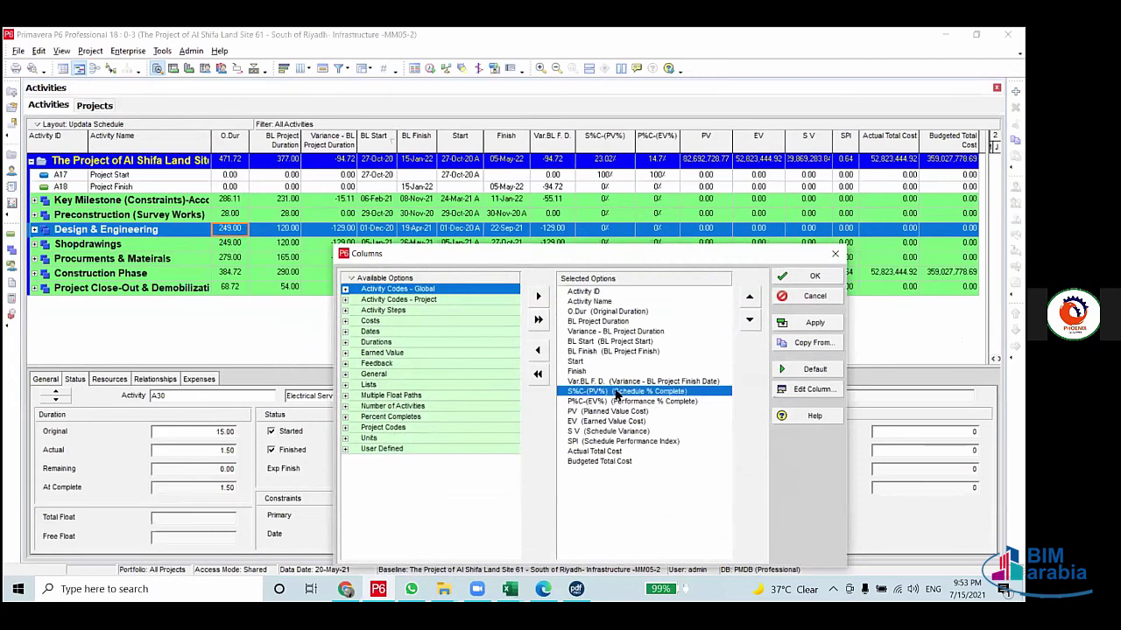
{"action": "left_click", "coordinate": [806, 390]}
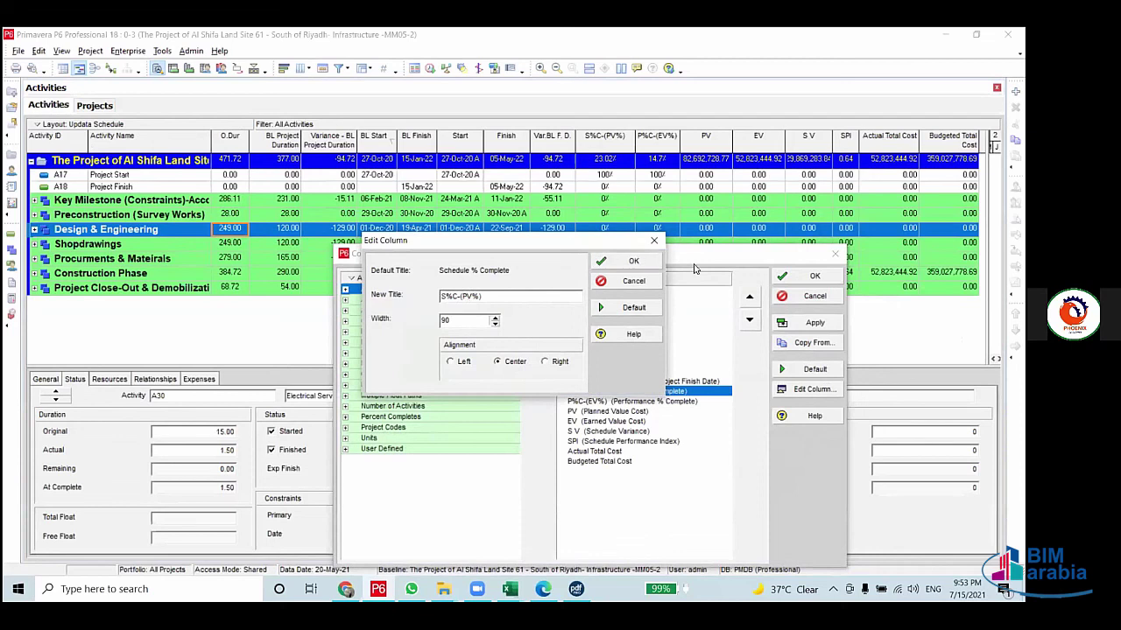
{"action": "left_click", "coordinate": [654, 240]}
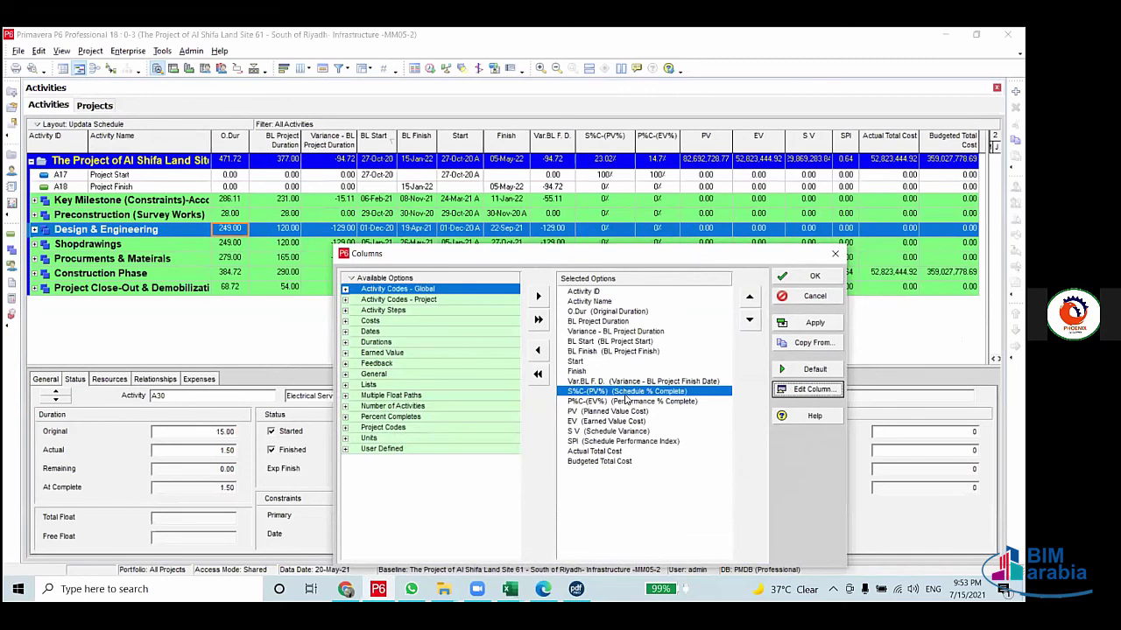
{"action": "left_click", "coordinate": [832, 253]}
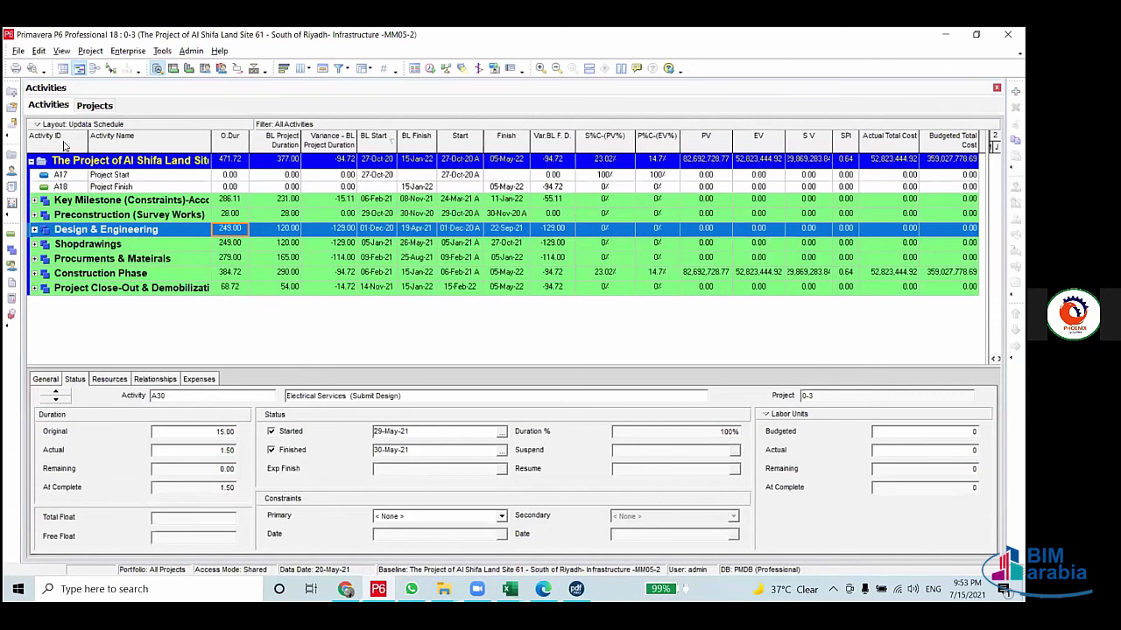
Expand All groups and scroll down to activity A27, Sewer System (Submit Design)
{"action": "key", "text": "Left"}
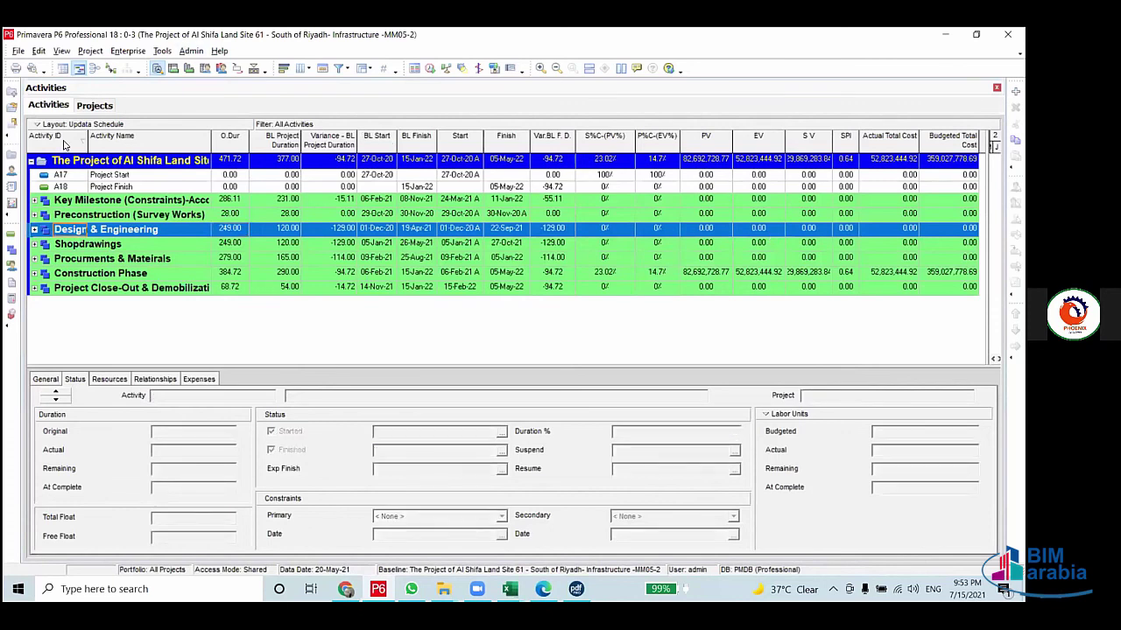
{"action": "left_click", "coordinate": [147, 175]}
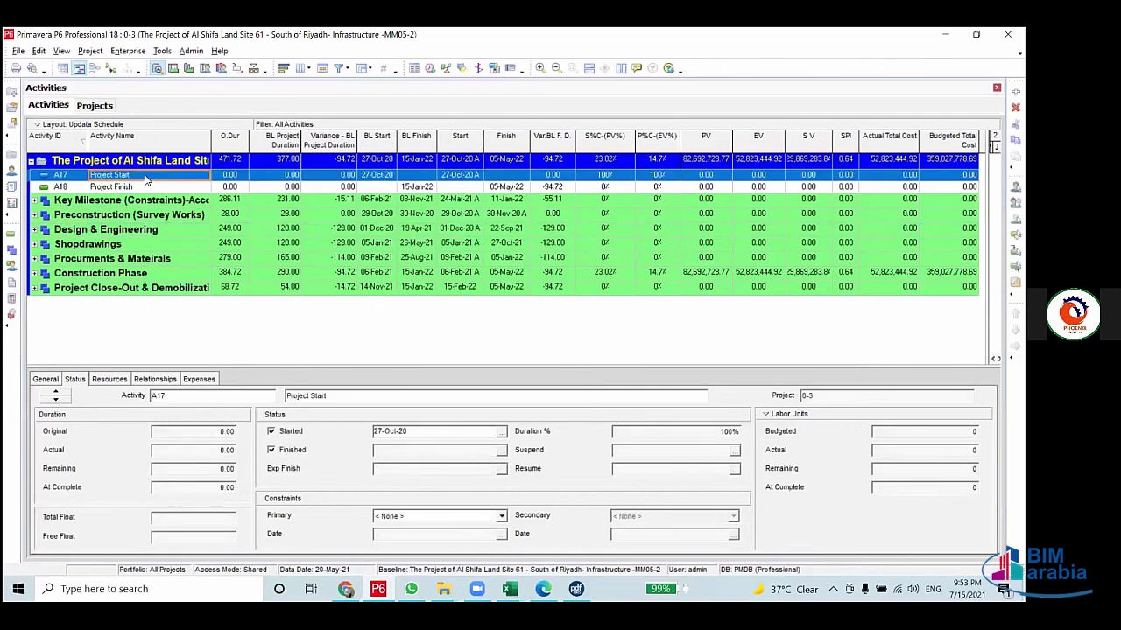
{"action": "right_click", "coordinate": [271, 188]}
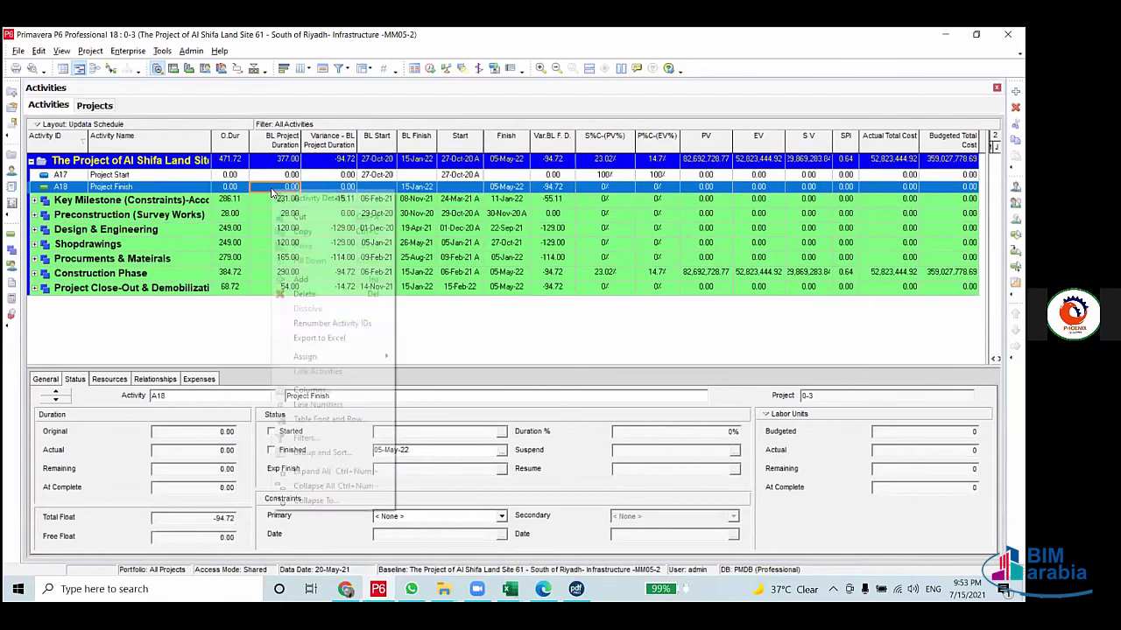
{"action": "left_click", "coordinate": [319, 471]}
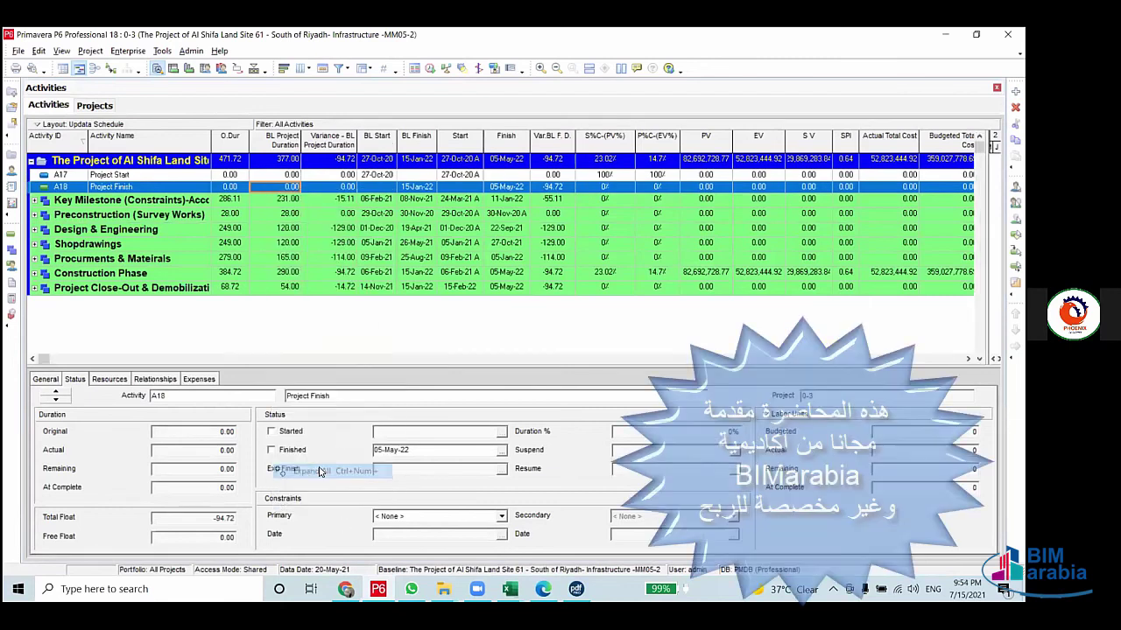
{"action": "scroll", "coordinate": [320, 272], "scroll_direction": "down", "scroll_amount": 2}
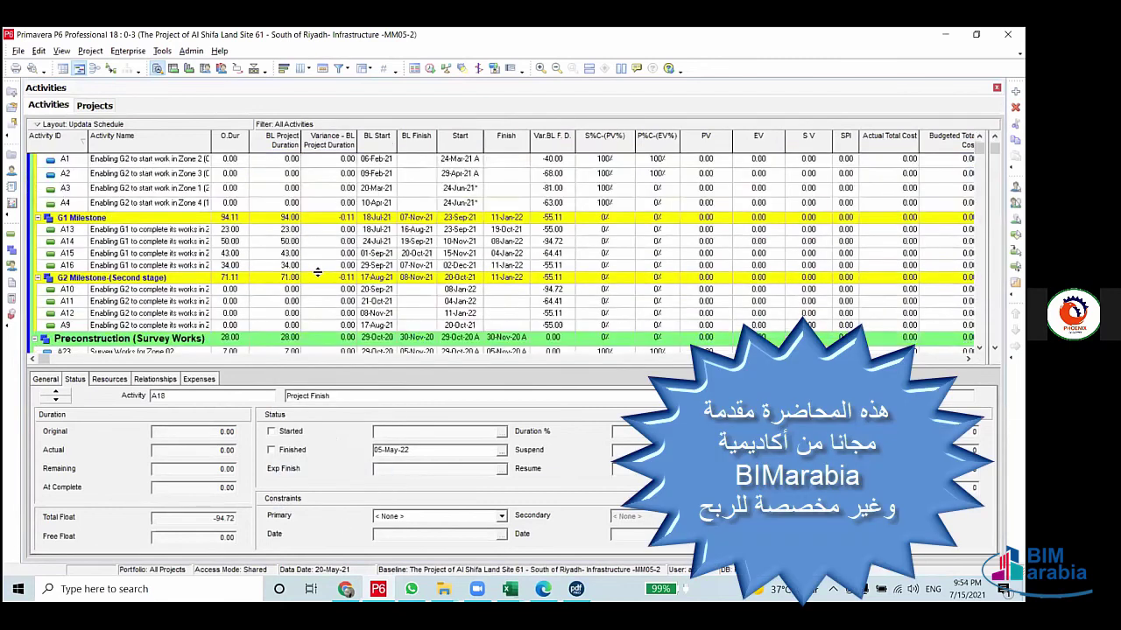
{"action": "scroll", "coordinate": [308, 277], "scroll_direction": "down", "scroll_amount": 2}
{"action": "scroll", "coordinate": [308, 277], "scroll_direction": "down", "scroll_amount": 1}
{"action": "scroll", "coordinate": [308, 276], "scroll_direction": "down", "scroll_amount": 3}
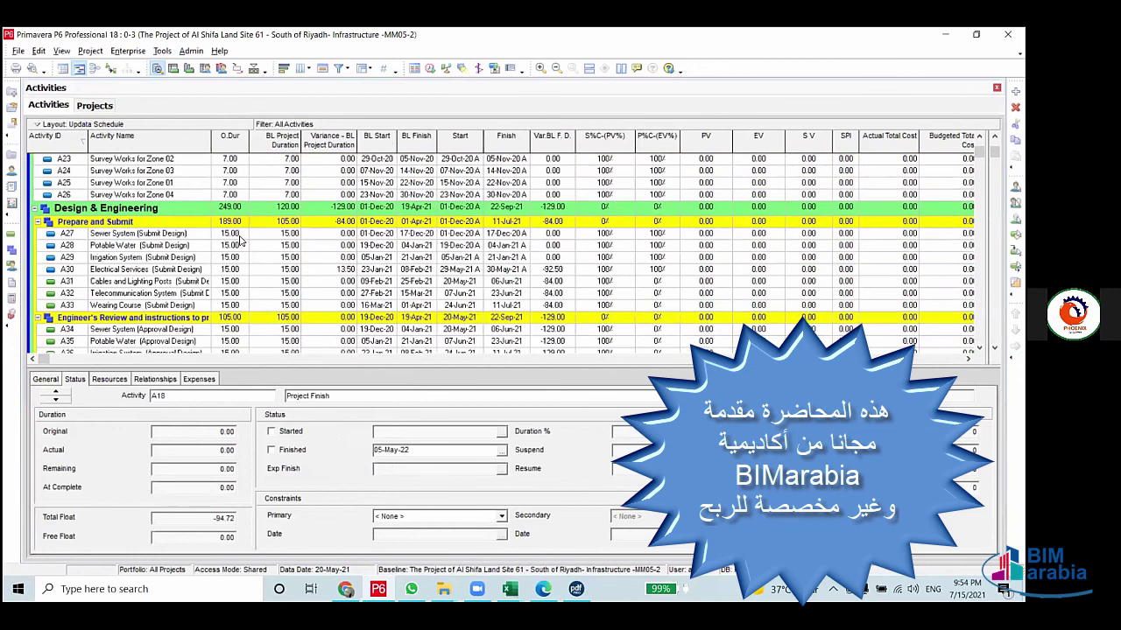
{"action": "left_click", "coordinate": [237, 235]}
{"action": "scroll", "coordinate": [237, 234], "scroll_direction": "down", "scroll_amount": 2}
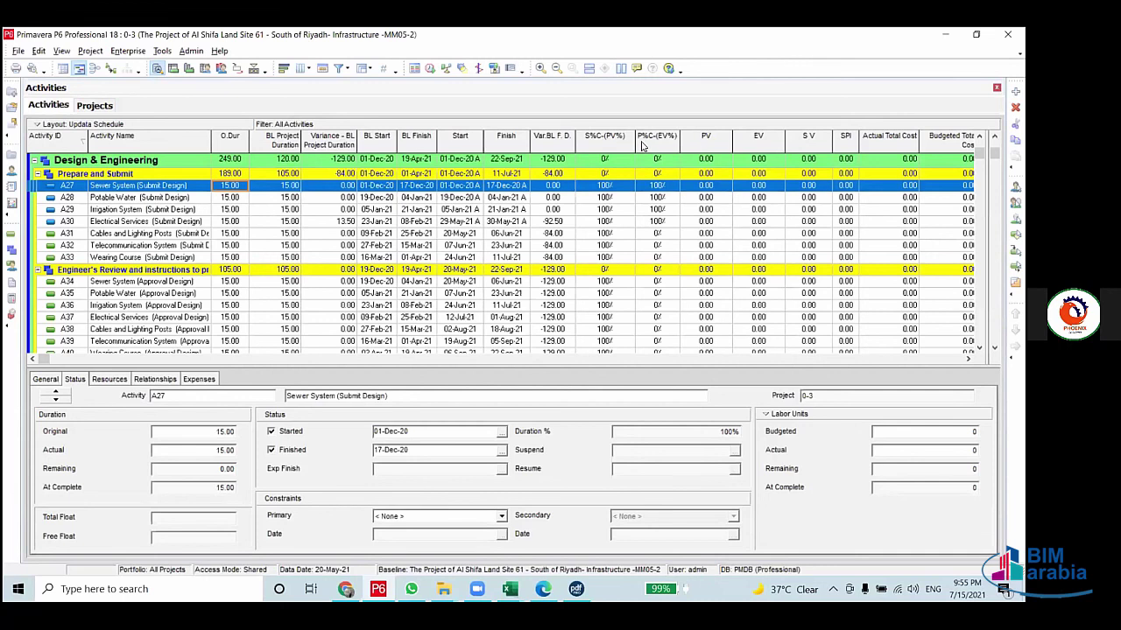
Sort by S%C-(PV%) and P%C-(EV%) until the project summary row sits on top
{"action": "left_click", "coordinate": [590, 147]}
{"action": "left_click", "coordinate": [656, 145]}
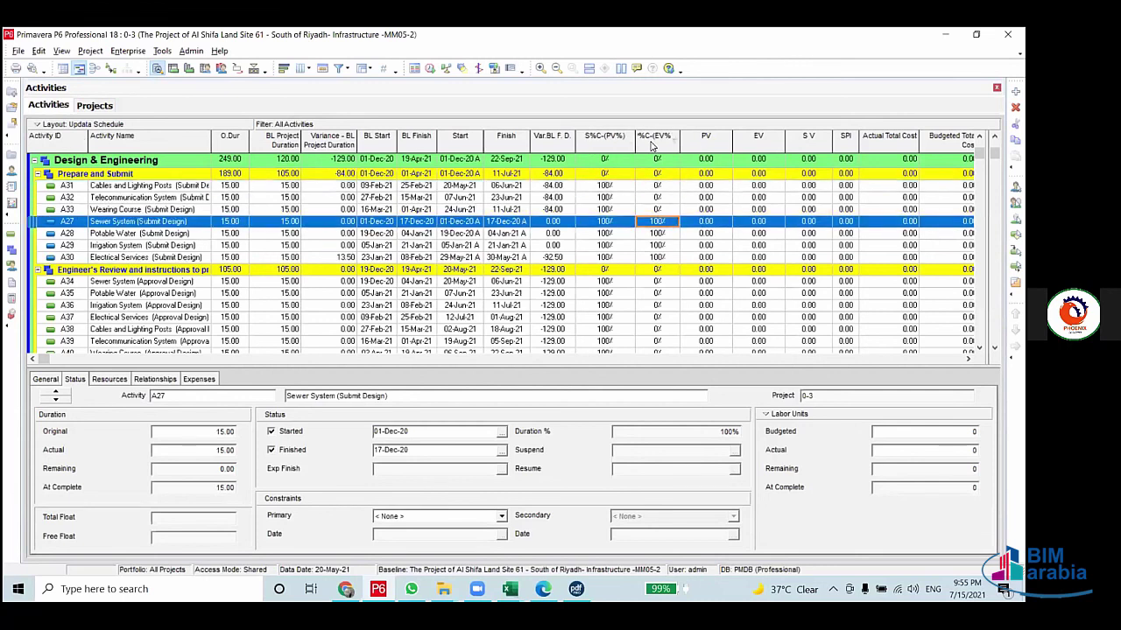
{"action": "left_click", "coordinate": [611, 147]}
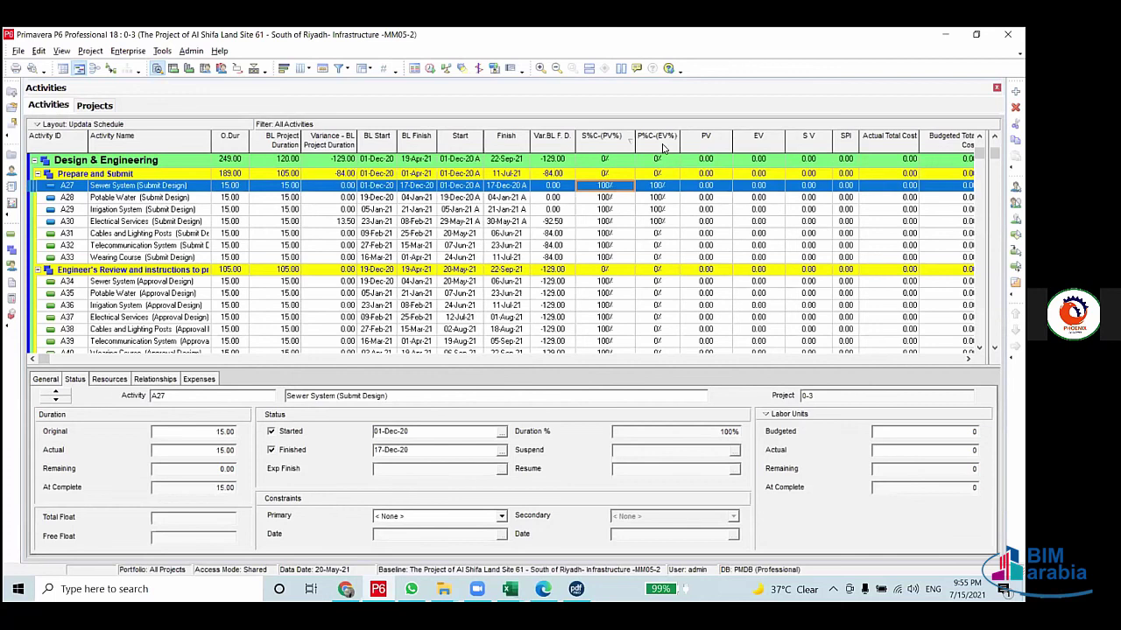
{"action": "left_click", "coordinate": [663, 147]}
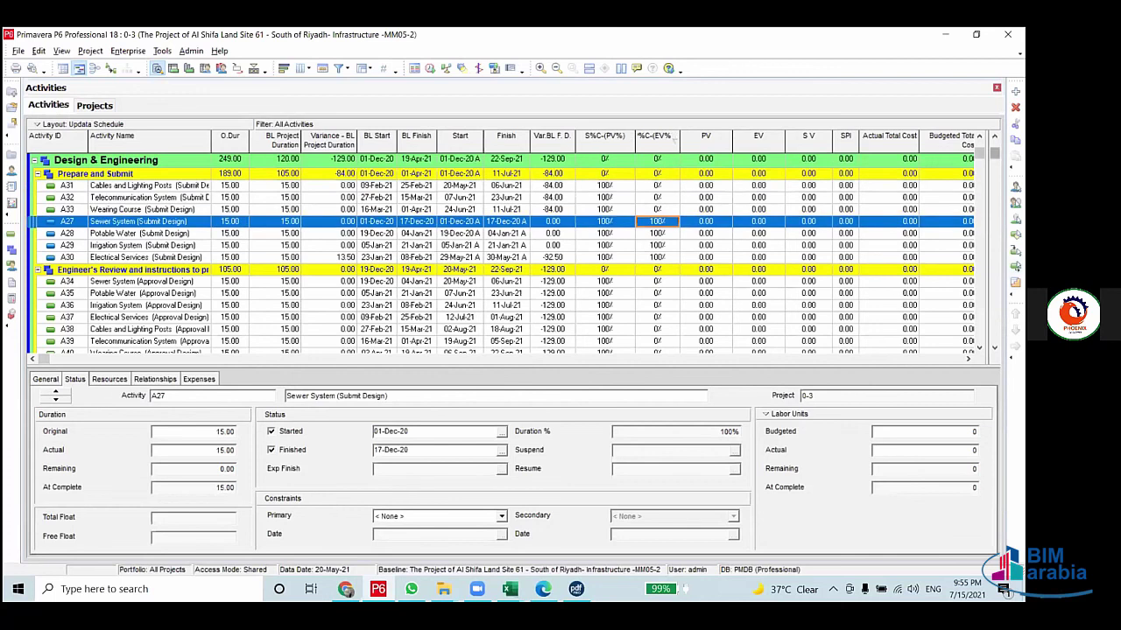
{"action": "left_click", "coordinate": [593, 145]}
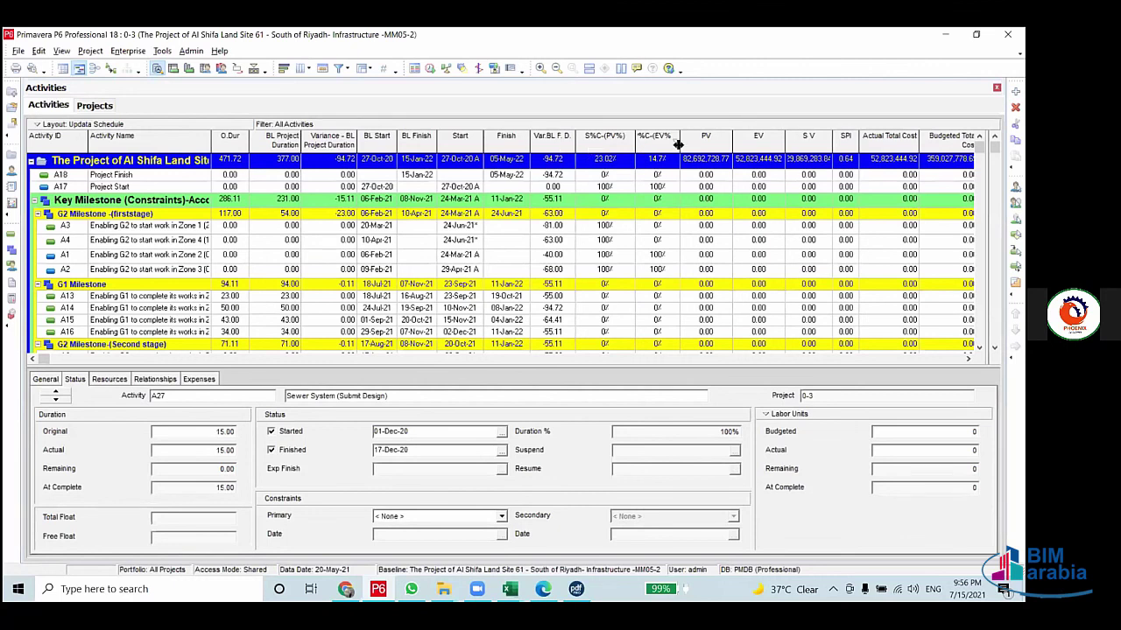
Drag-widen the P%C-(EV%), PV and SV columns until SV shows (29,869,283.84) in full
{"action": "left_click_drag", "start_coordinate": [681, 142], "coordinate": [703, 142]}
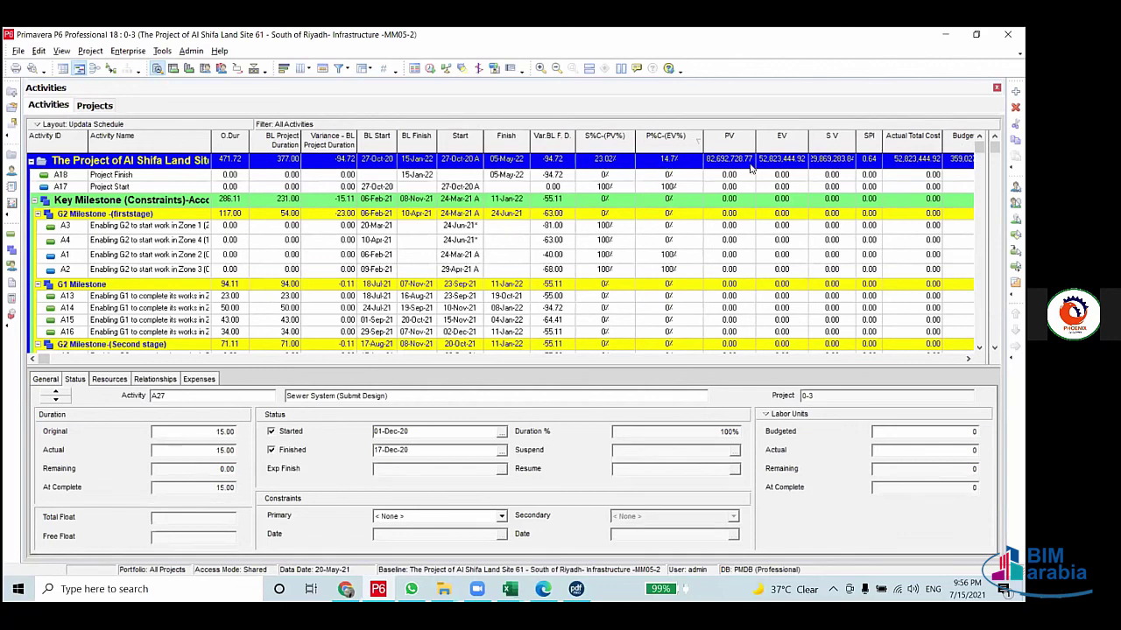
{"action": "left_click_drag", "start_coordinate": [755, 140], "coordinate": [770, 140]}
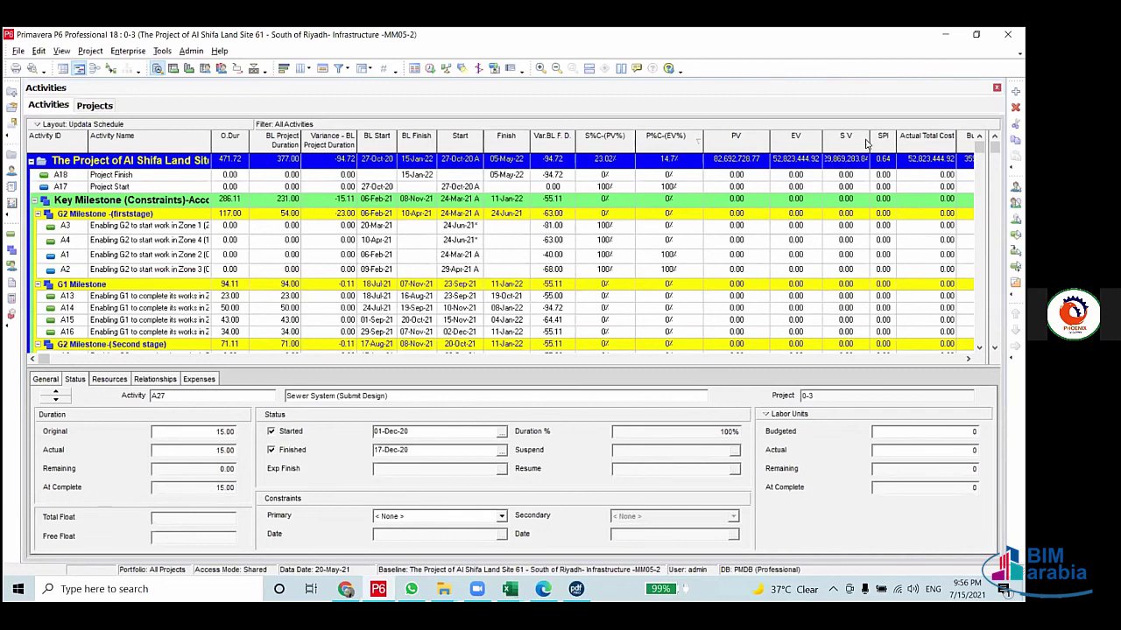
{"action": "left_click_drag", "start_coordinate": [869, 140], "coordinate": [878, 140]}
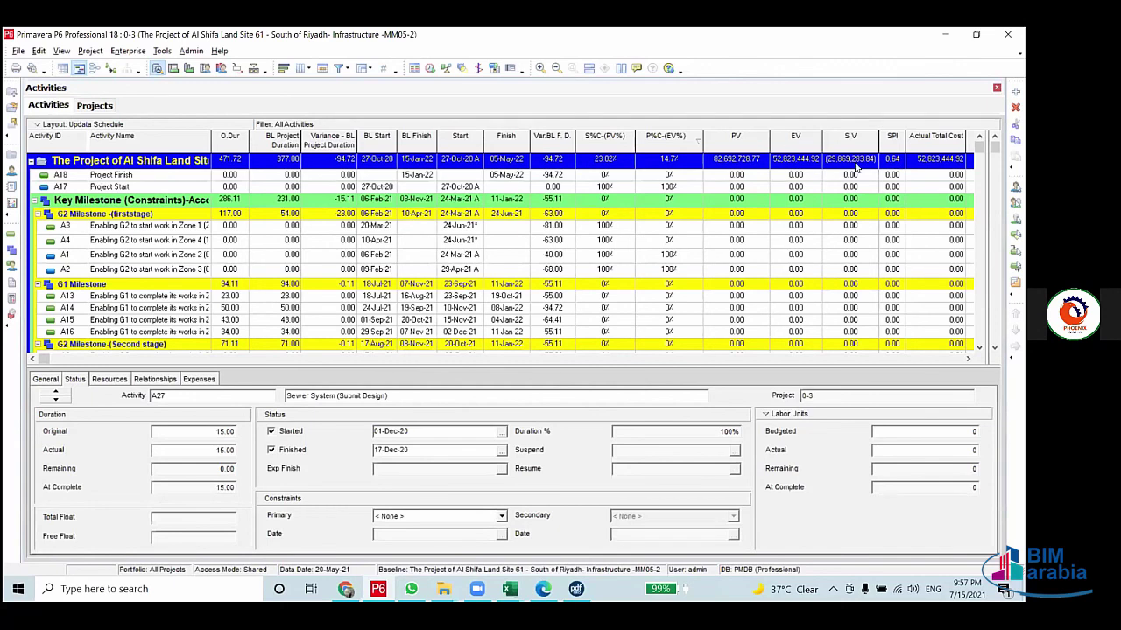
{"action": "left_click", "coordinate": [967, 358]}
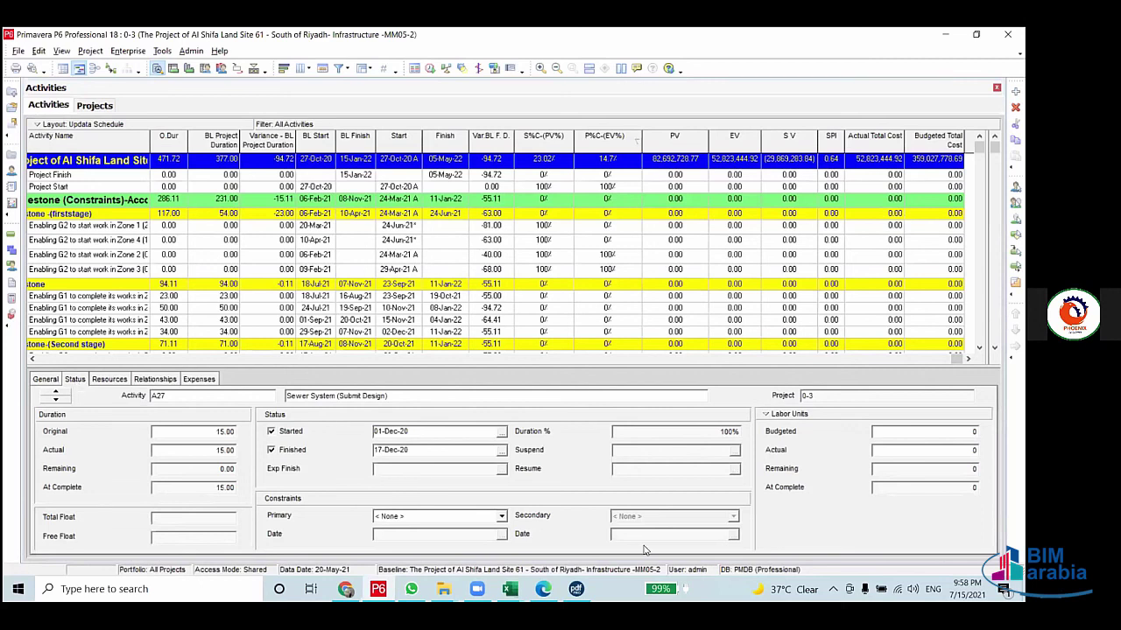
{"action": "left_click", "coordinate": [878, 431]}
{"action": "key", "text": "Tab"}
{"action": "left_click", "coordinate": [765, 416]}
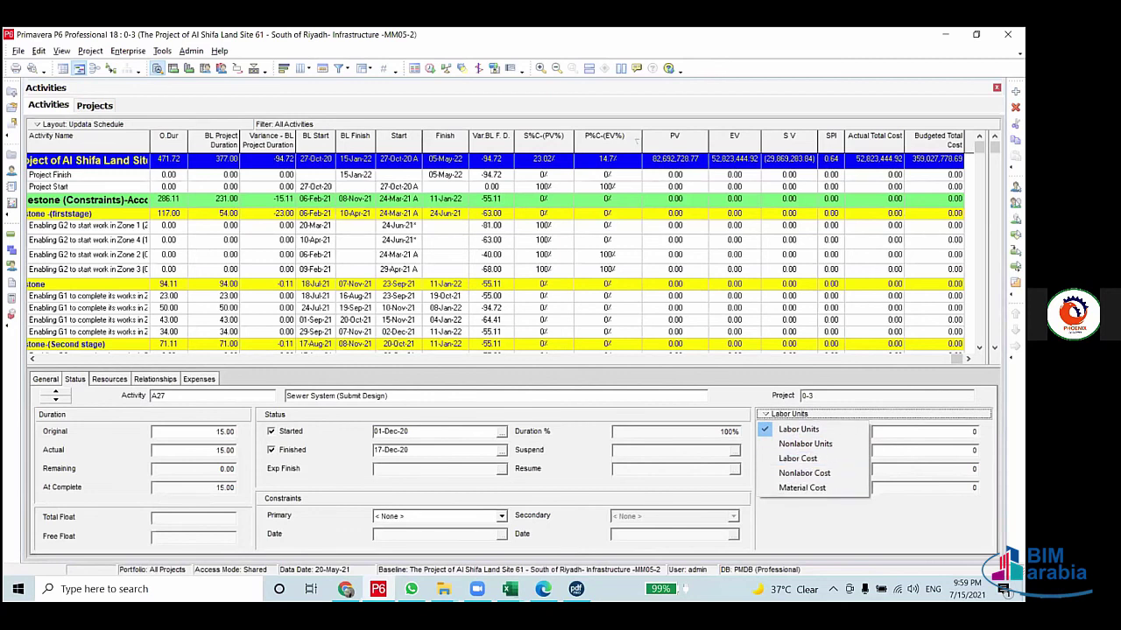
{"action": "left_click", "coordinate": [911, 432]}
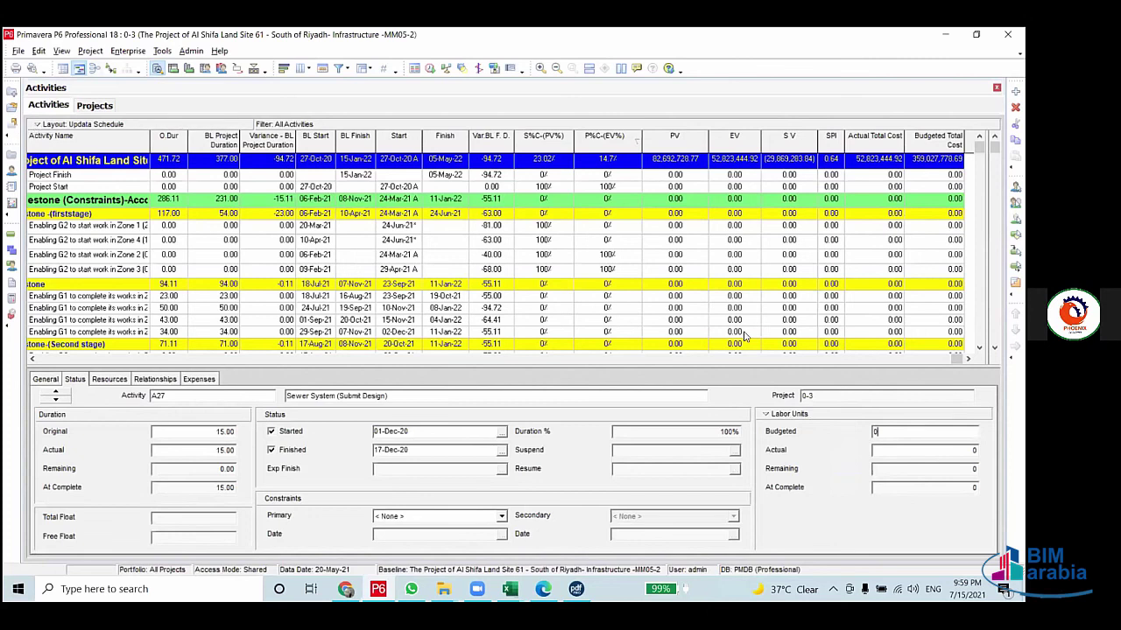
{"action": "left_click", "coordinate": [48, 125]}
{"action": "mouse_move", "coordinate": [75, 131]}
{"action": "left_click", "coordinate": [210, 131]}
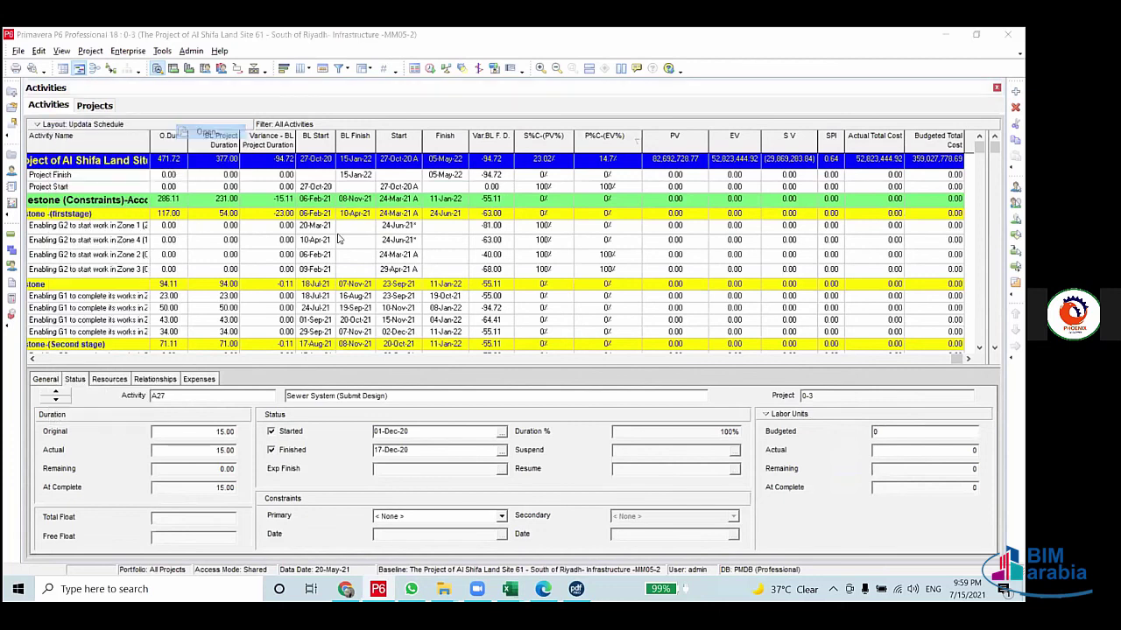
Export the Updata Schedule layout to the Desktop as Updata Schedule.plf
{"action": "left_click", "coordinate": [524, 338]}
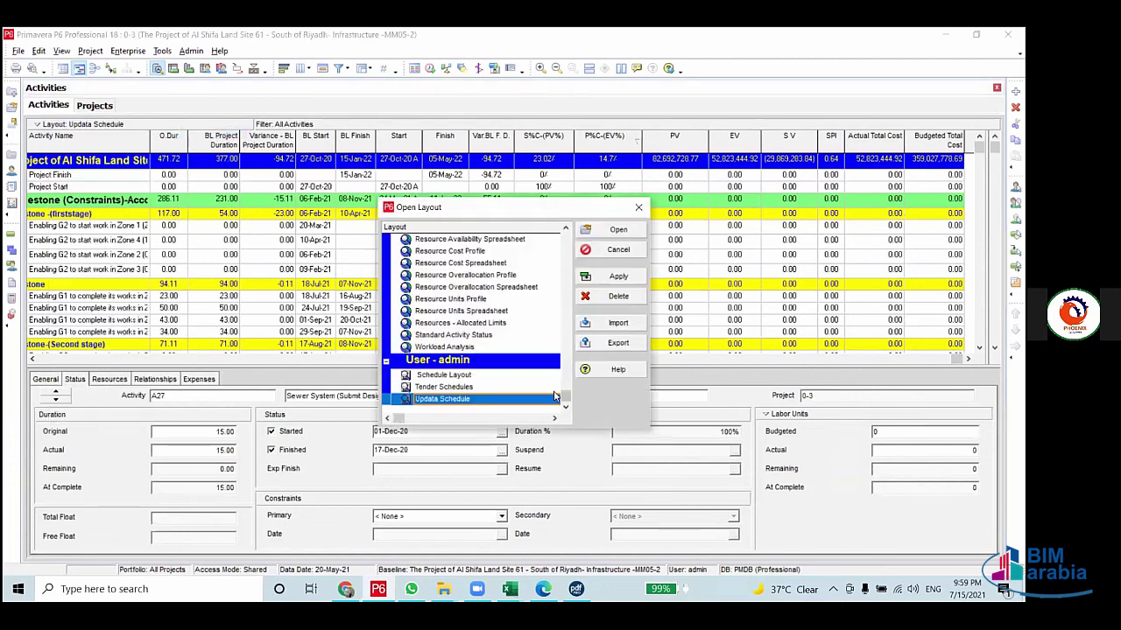
{"action": "left_click", "coordinate": [613, 323]}
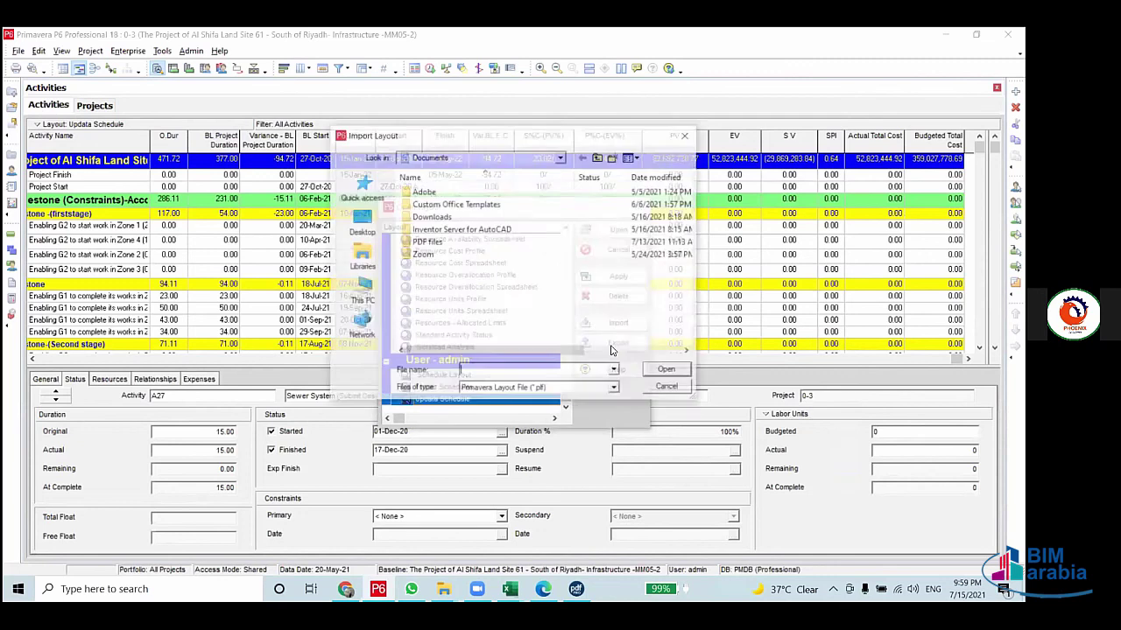
{"action": "left_click", "coordinate": [666, 386]}
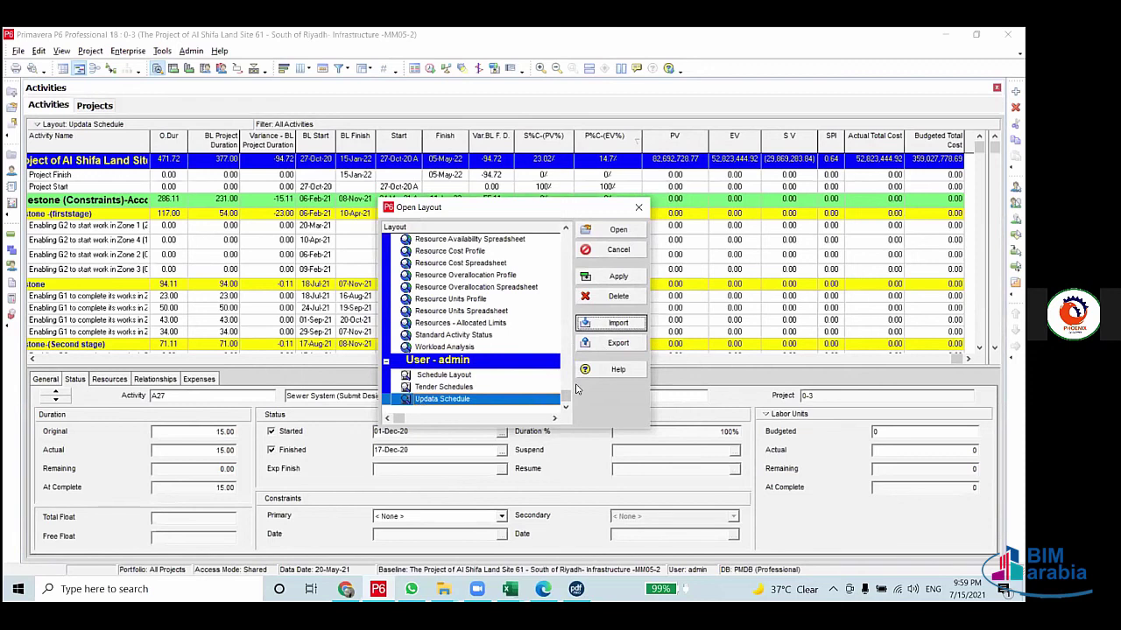
{"action": "left_click", "coordinate": [617, 343]}
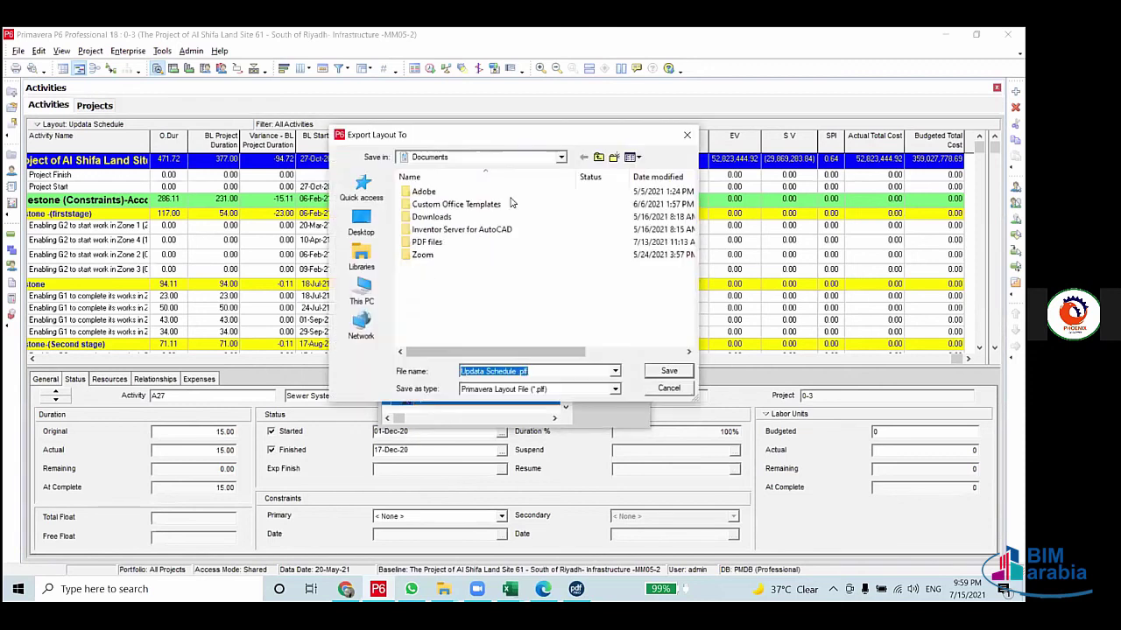
{"action": "left_click", "coordinate": [472, 157]}
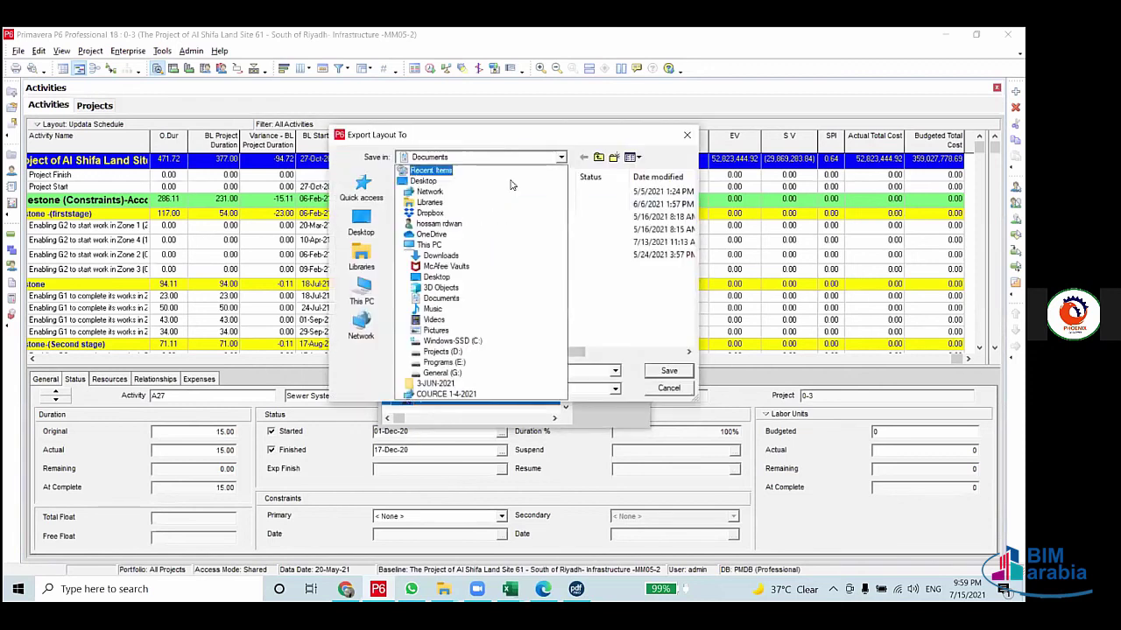
{"action": "left_click", "coordinate": [456, 183]}
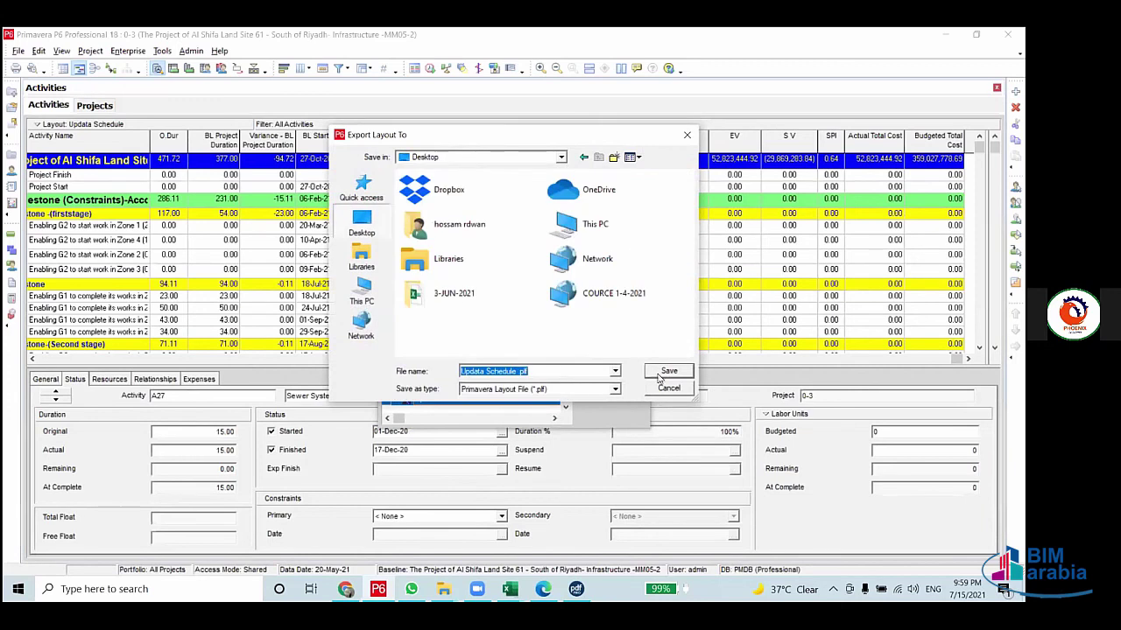
{"action": "left_click", "coordinate": [668, 370]}
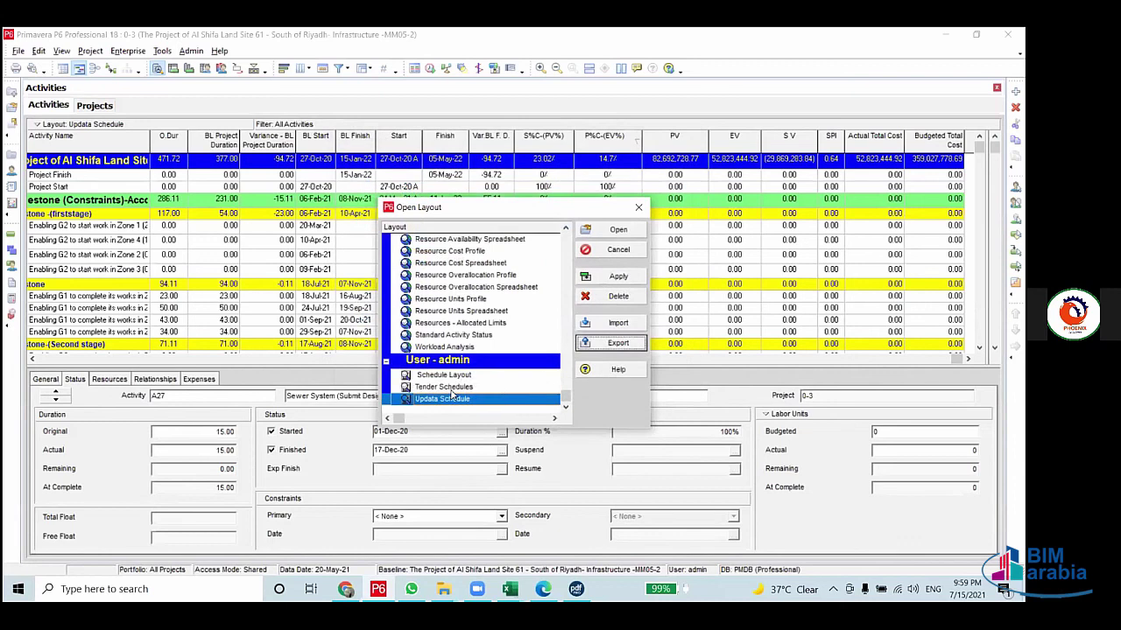
Import Updata Schedule.plf back into the saved layouts and close the layouts window
{"action": "left_click", "coordinate": [448, 387]}
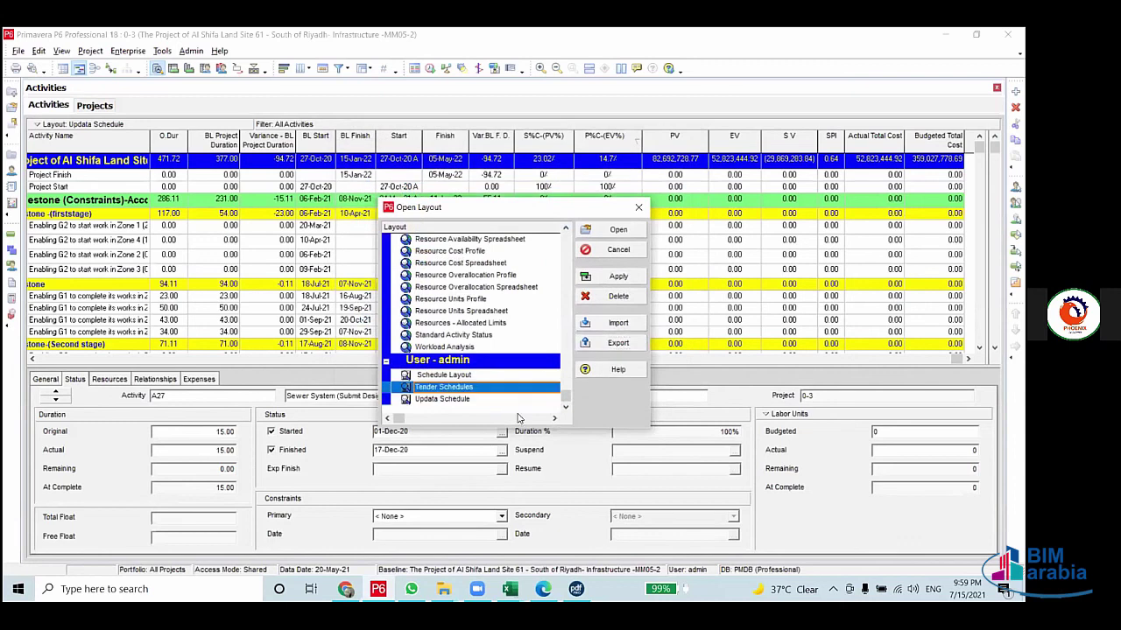
{"action": "left_click", "coordinate": [620, 323]}
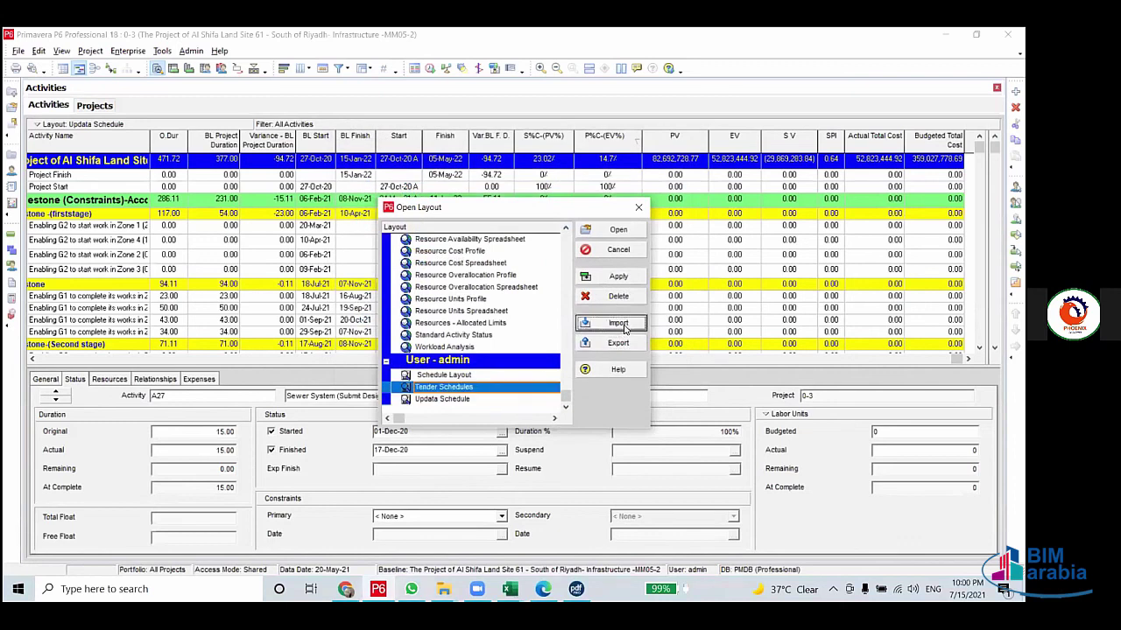
{"action": "left_click", "coordinate": [473, 322]}
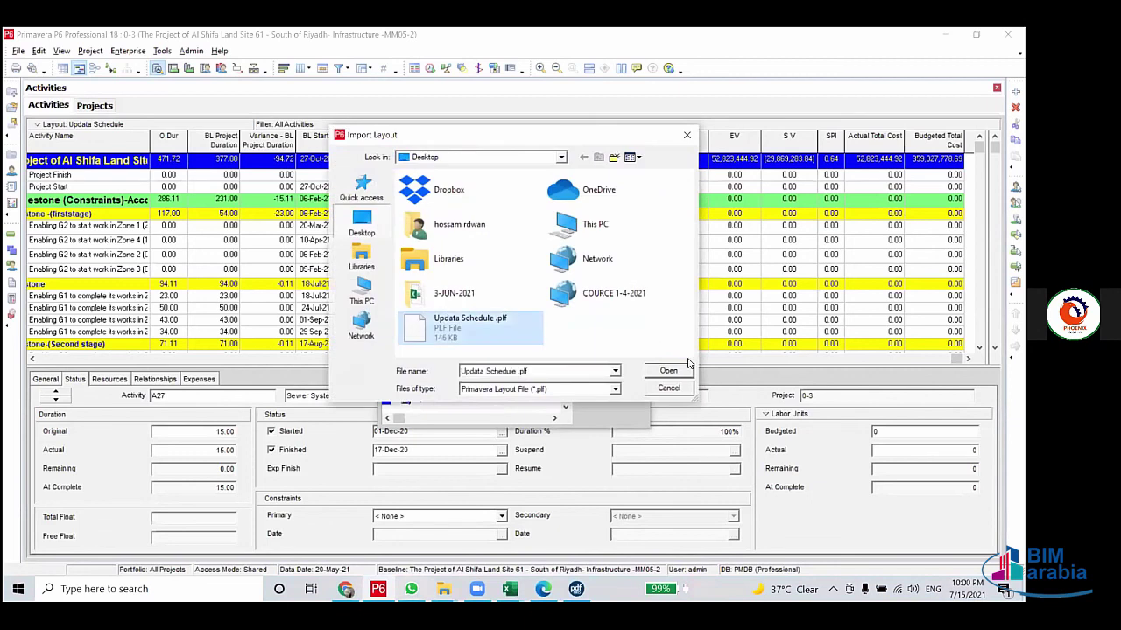
{"action": "left_click", "coordinate": [686, 134]}
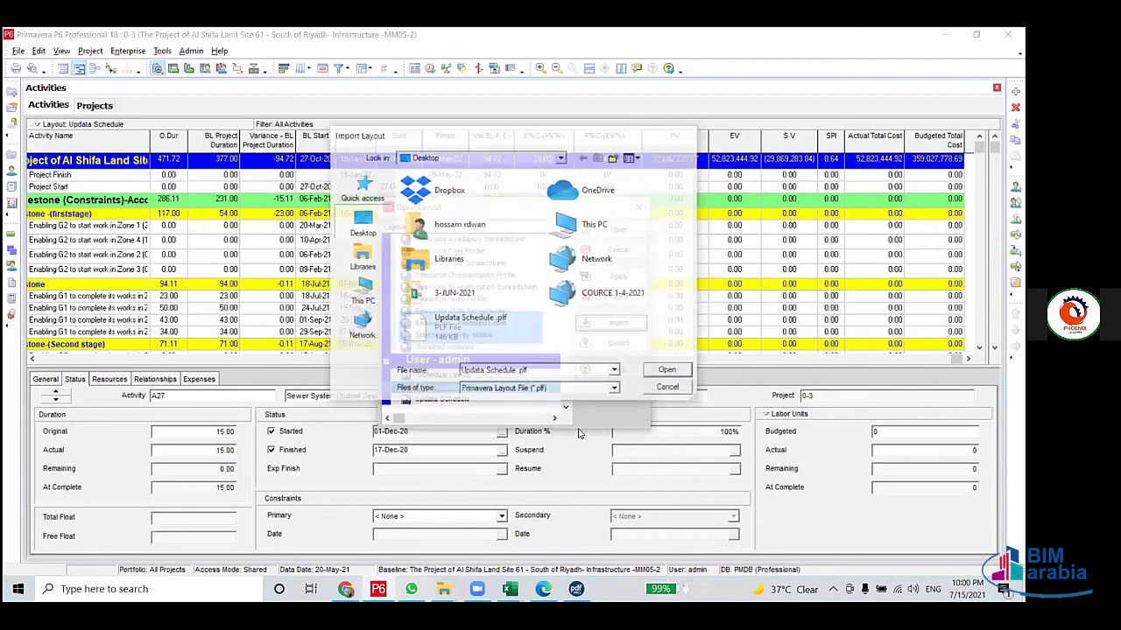
{"action": "left_click", "coordinate": [636, 210]}
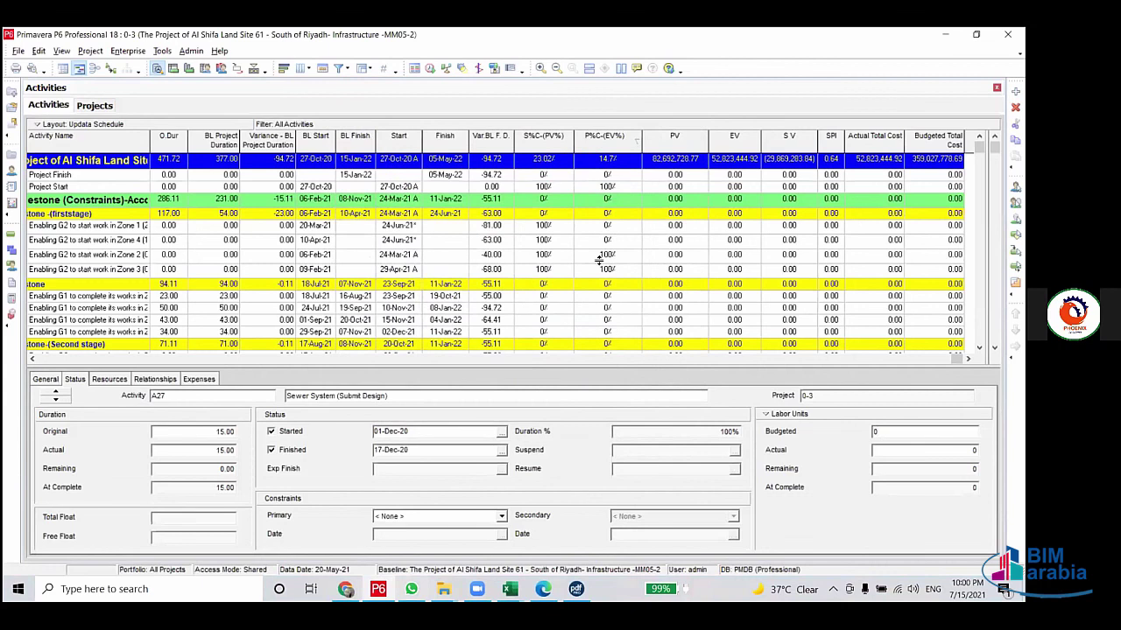